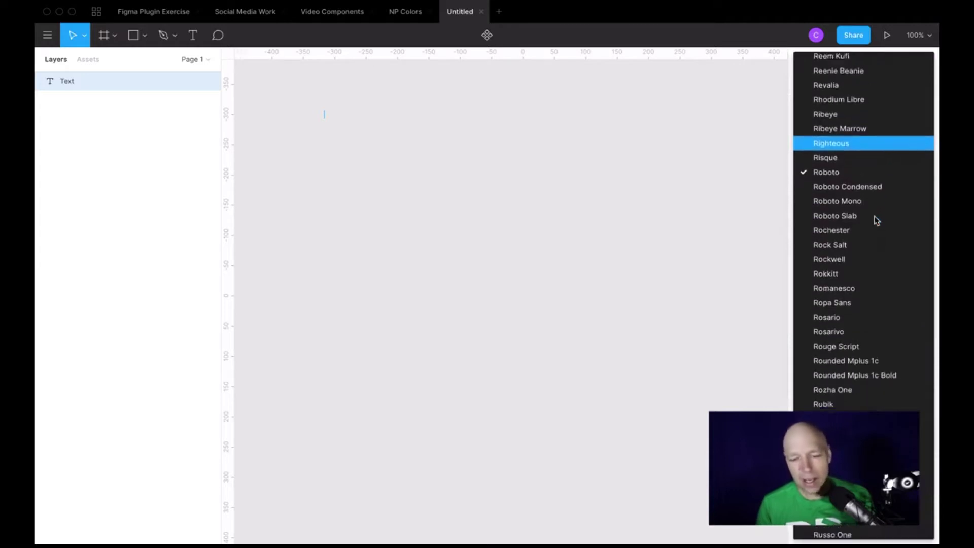
# - Look through the available font families for the text layer and leave the list without choosing one
pyautogui.scroll(-15, 874, 217)
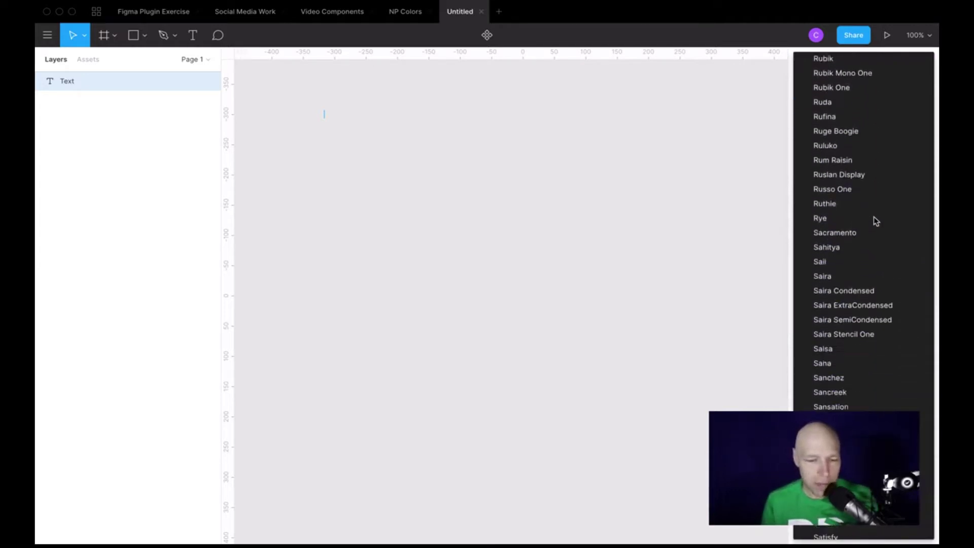
pyautogui.scroll(-15, 875, 221)
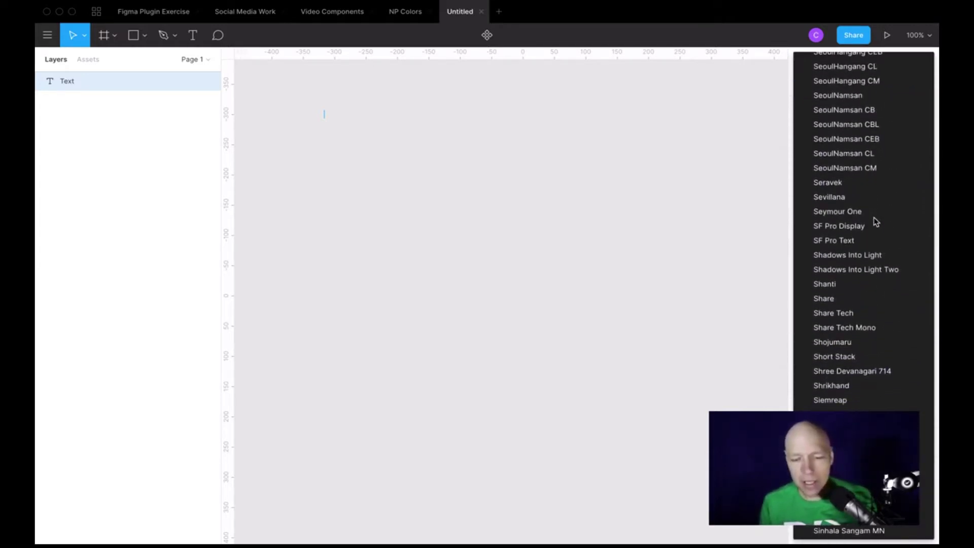
pyautogui.scroll(20, 875, 222)
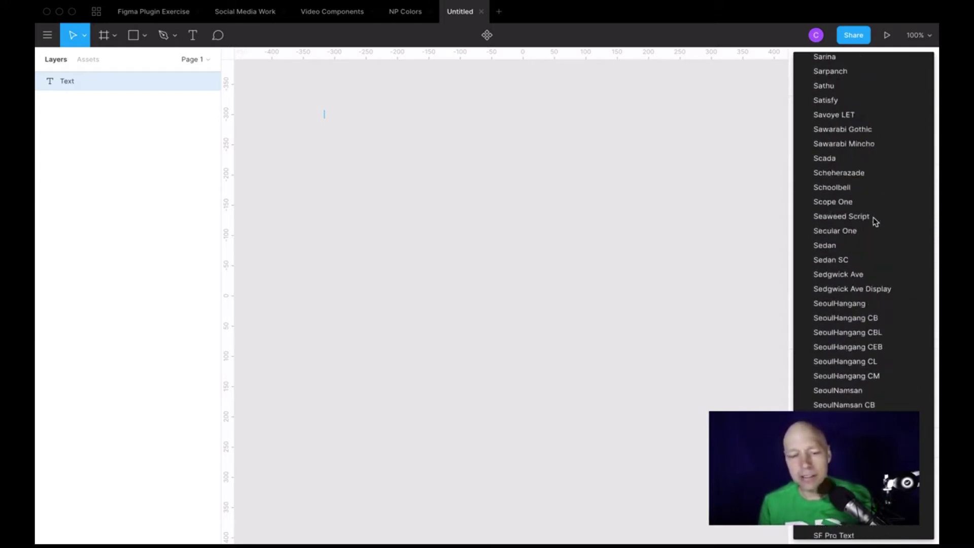
pyautogui.scroll(20, 874, 221)
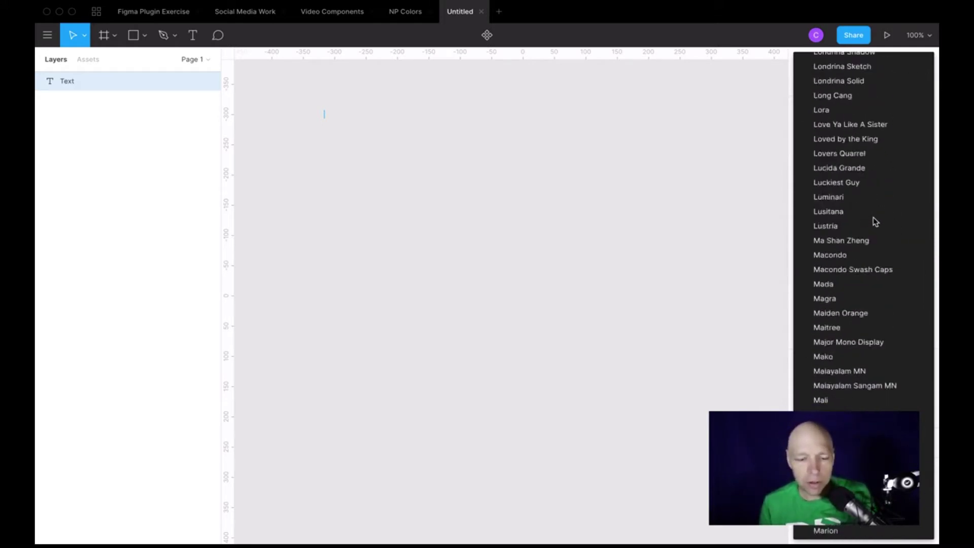
pyautogui.scroll(20, 874, 222)
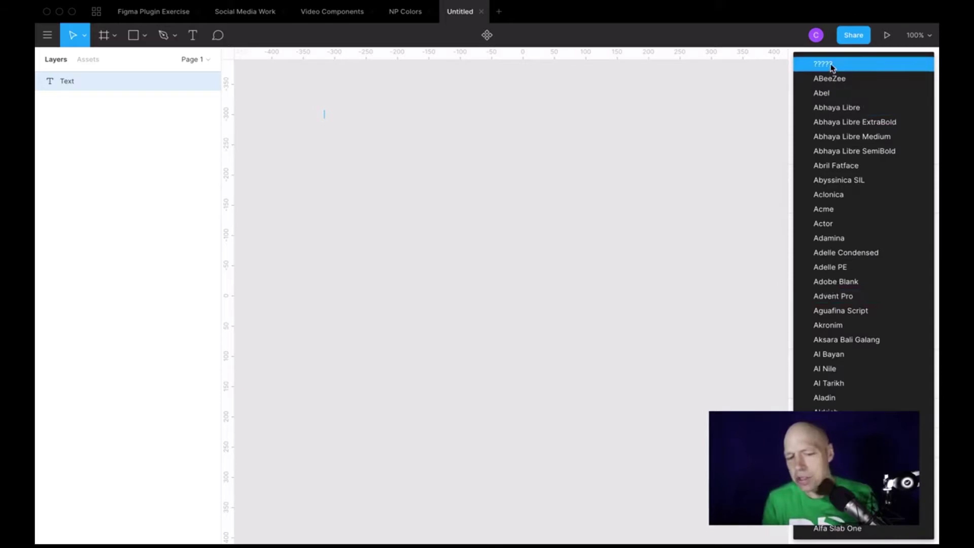
pyautogui.scroll(-1, 886, 218)
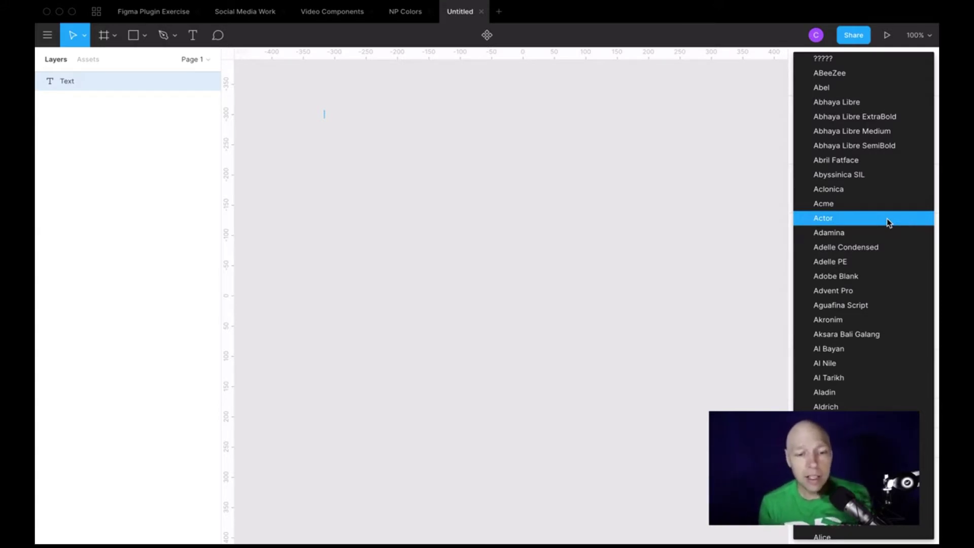
pyautogui.click(698, 239)
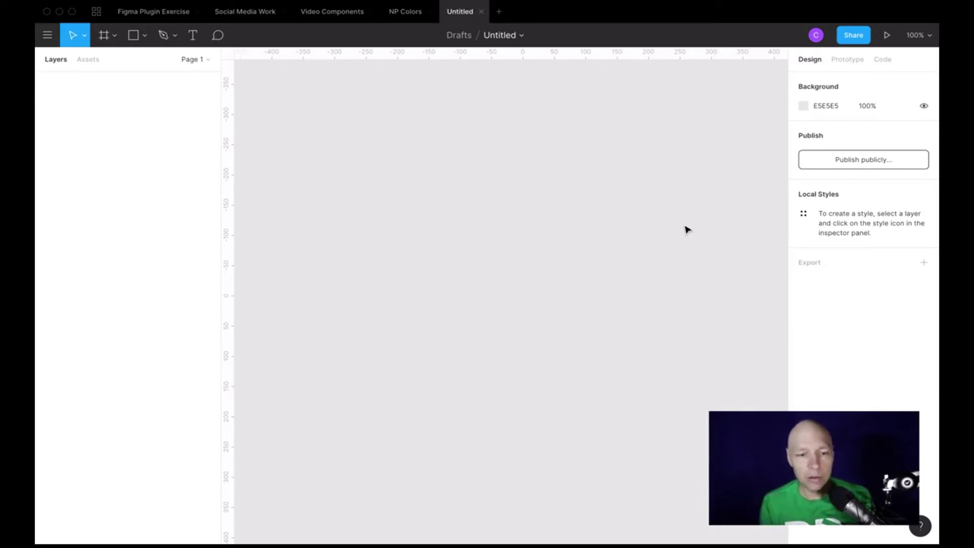
# - Switch to Firefox Developer Edition and search the web for "google fonts" in a new tab
pyautogui.hotkey('ctrl', 'Up')
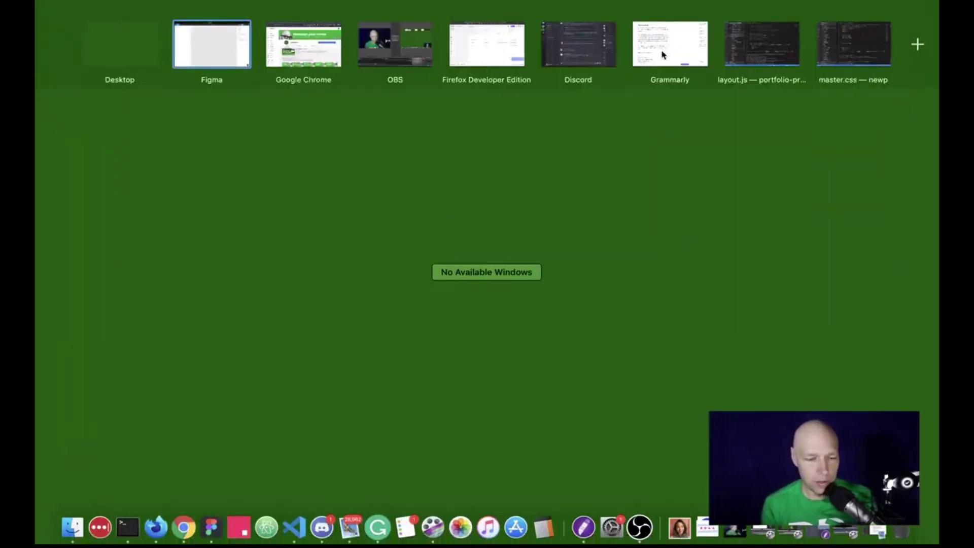
pyautogui.moveTo(497, 44); pyautogui.dragTo(301, 45)
pyautogui.click(302, 45)
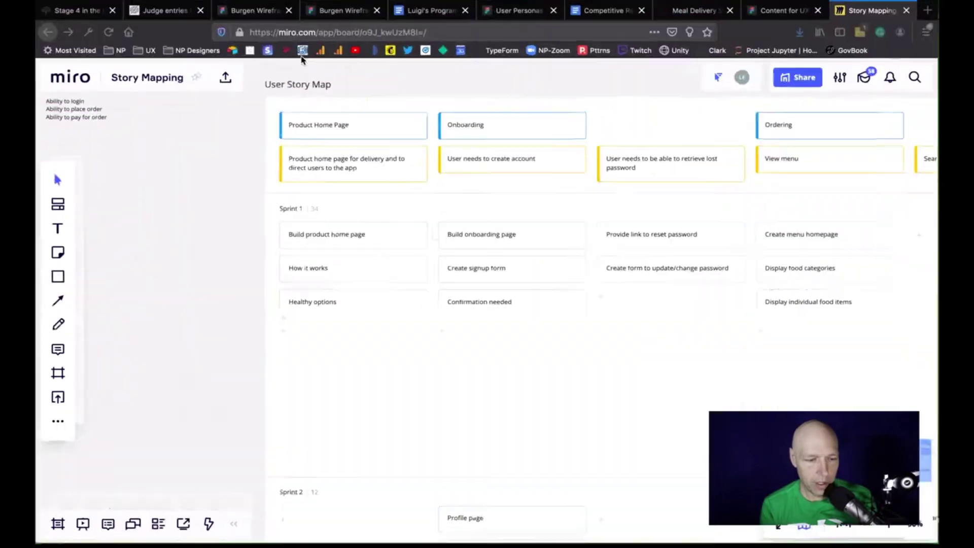
pyautogui.click(928, 11)
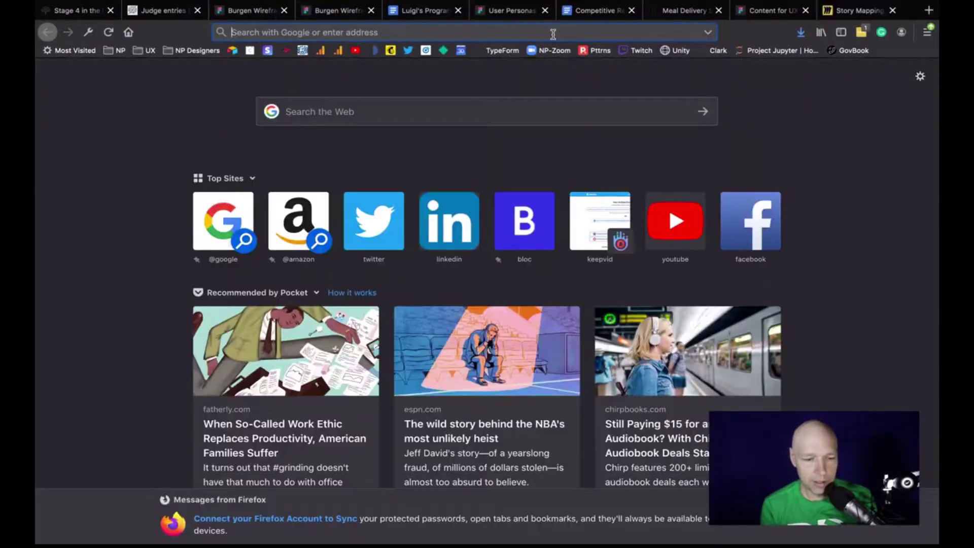
pyautogui.write('goo')
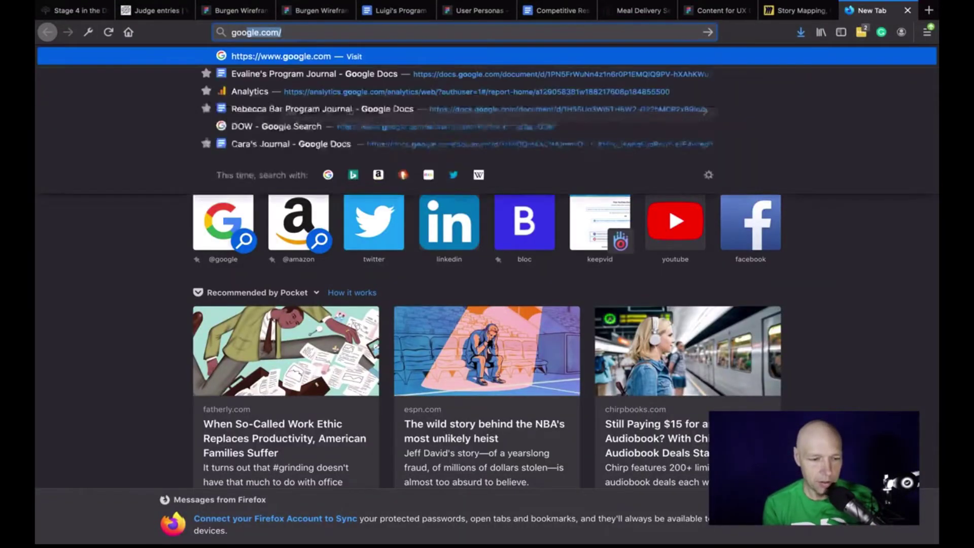
pyautogui.write('gle fonts')
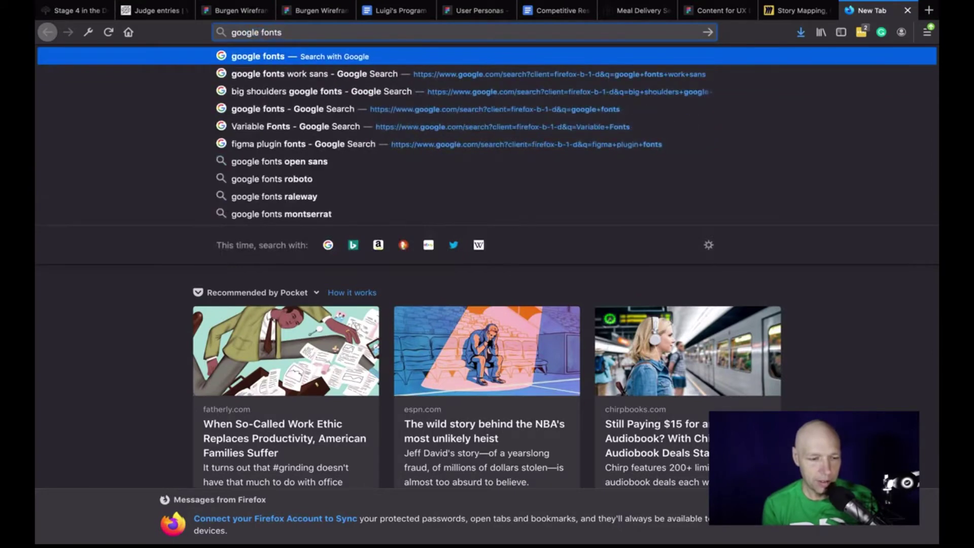
pyautogui.press('Return')
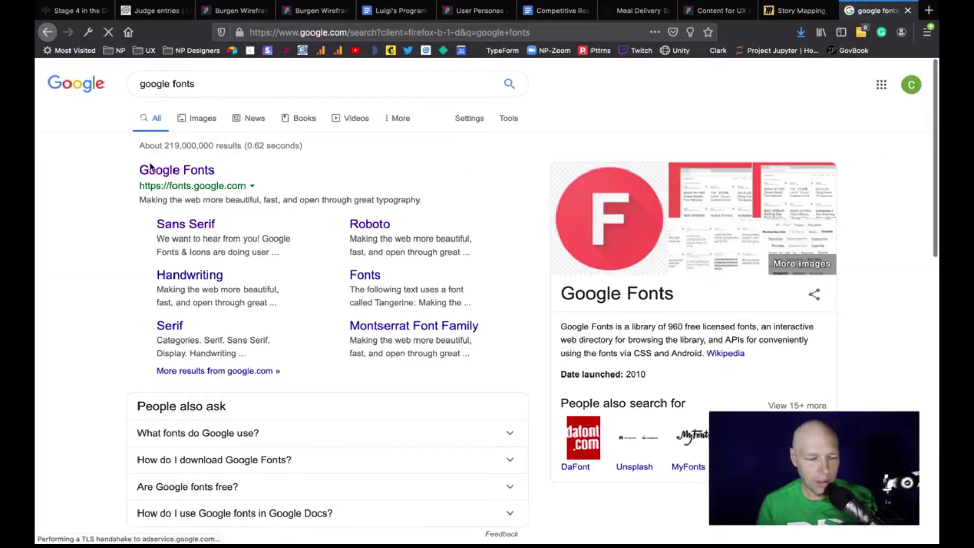
# - Open the Google Fonts website and examine its font catalog, including the Slabo 27px entry
pyautogui.click(169, 172)
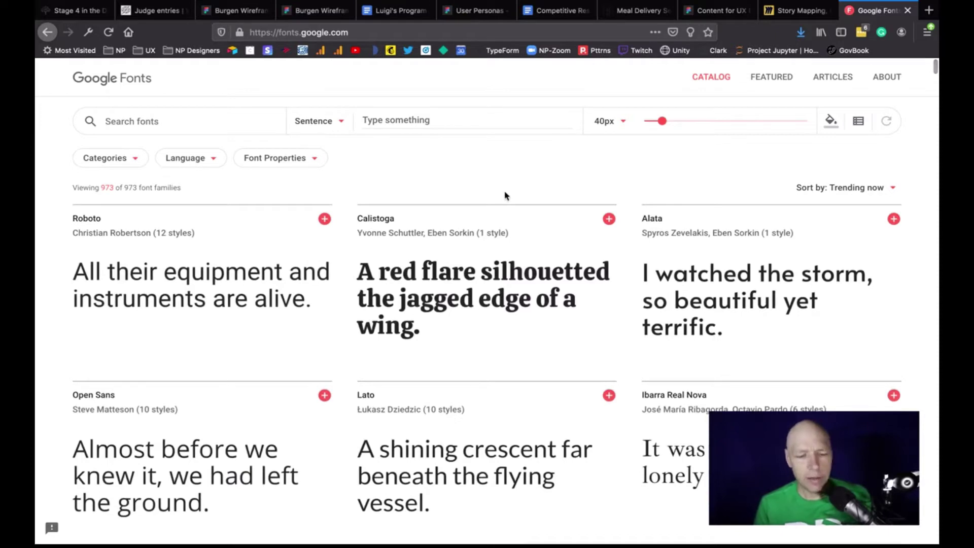
pyautogui.moveTo(528, 264)
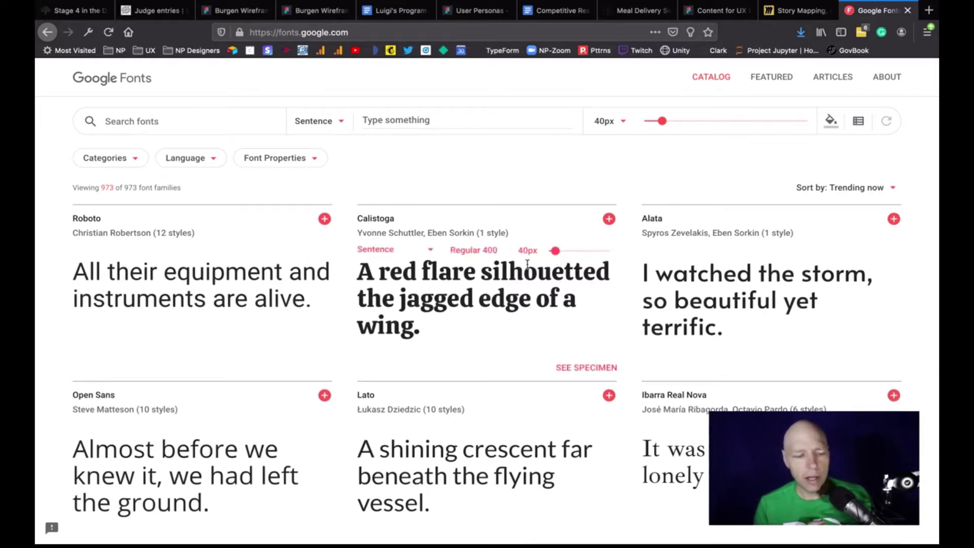
pyautogui.scroll(-8, 529, 262)
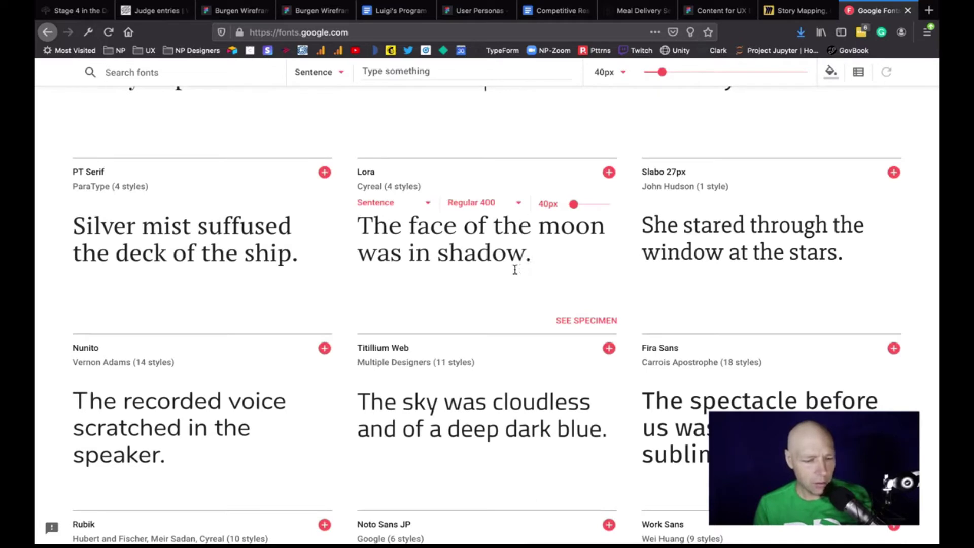
pyautogui.moveTo(696, 187)
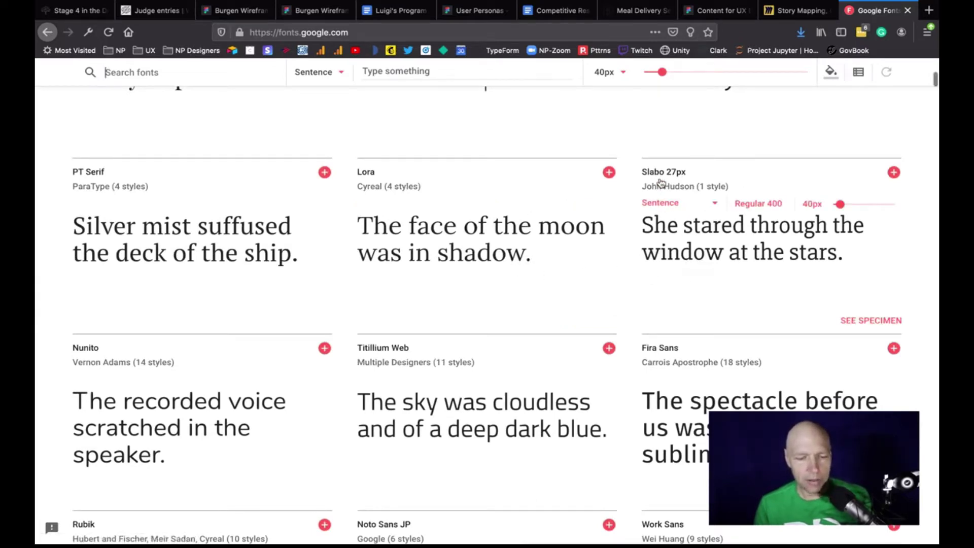
pyautogui.moveTo(468, 345)
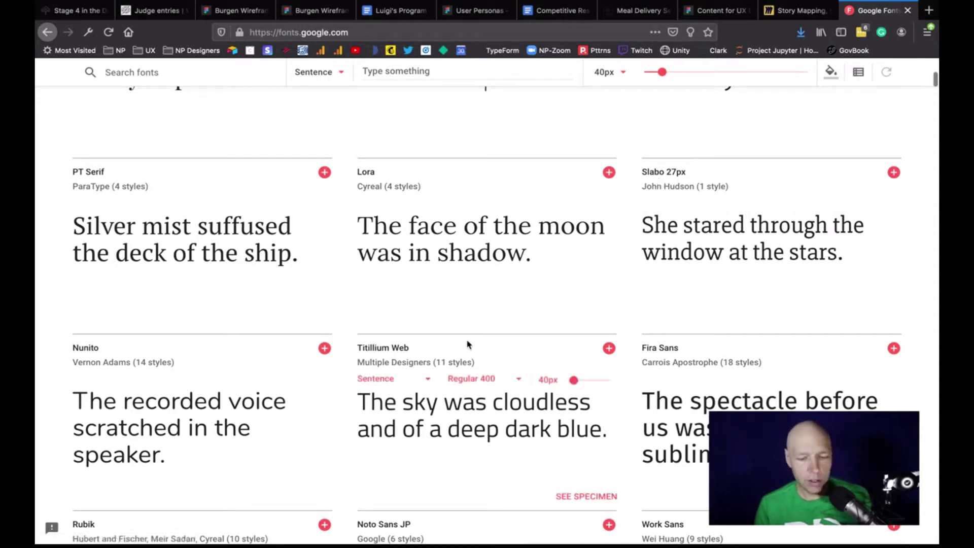
# - Switch to Figma and draw a text box about 402 by 233 on the empty canvas
pyautogui.hotkey('ctrl', 'Left')
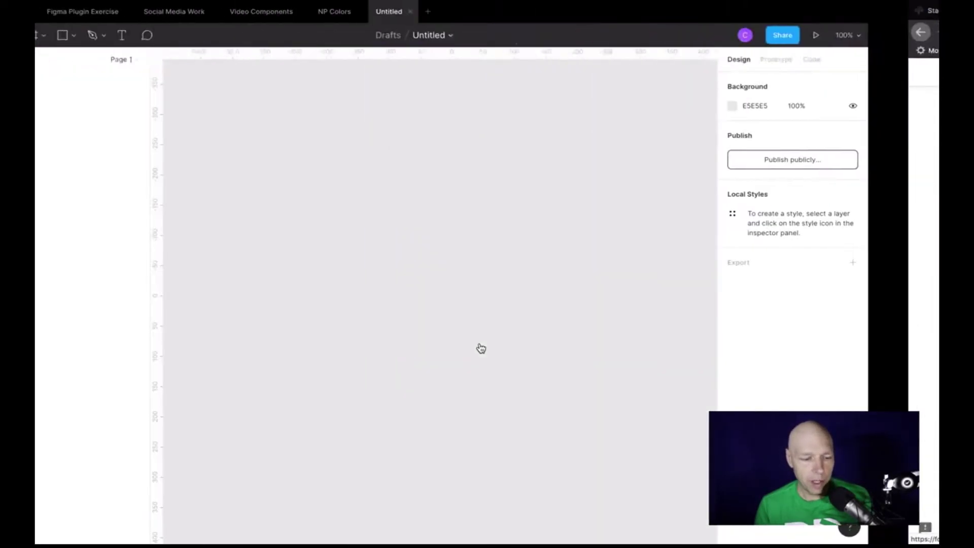
pyautogui.click(193, 36)
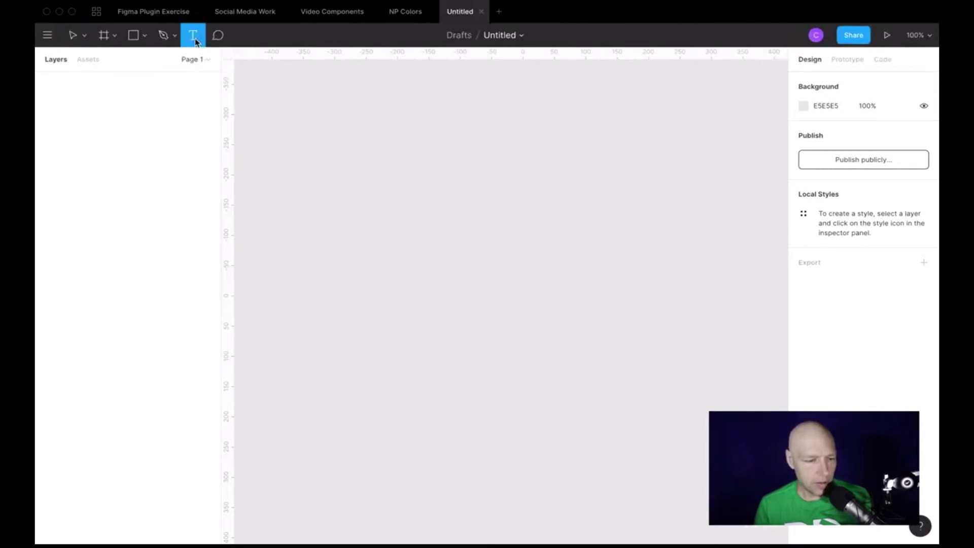
pyautogui.moveTo(313, 99); pyautogui.dragTo(566, 241)
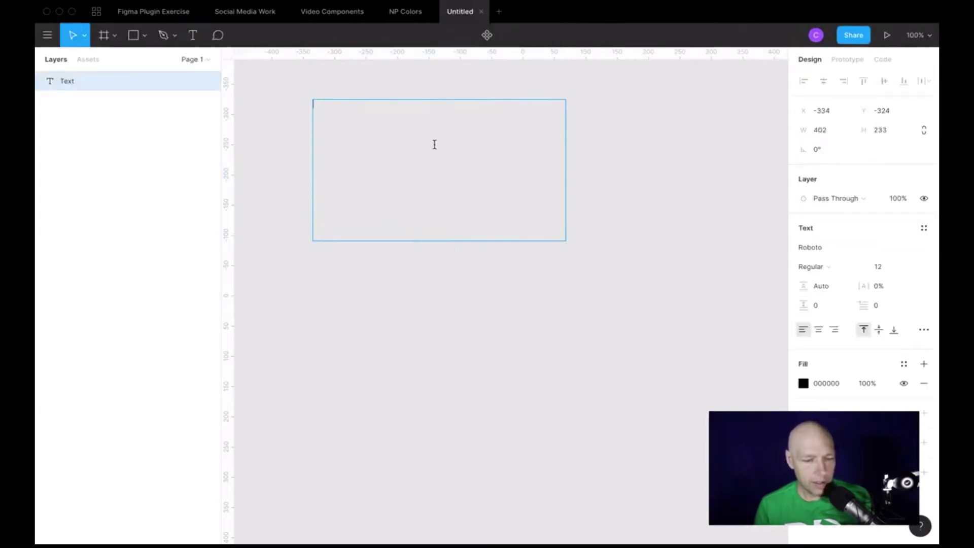
# - Set the new text box's font to Slabo 13px
pyautogui.click(856, 254)
pyautogui.write('S')
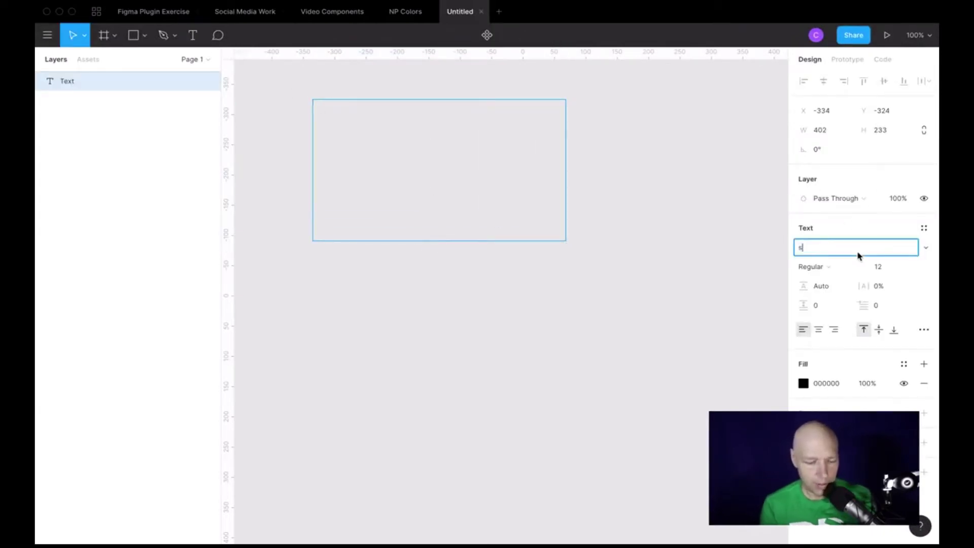
pyautogui.write('labo 13px')
pyautogui.press('Return')
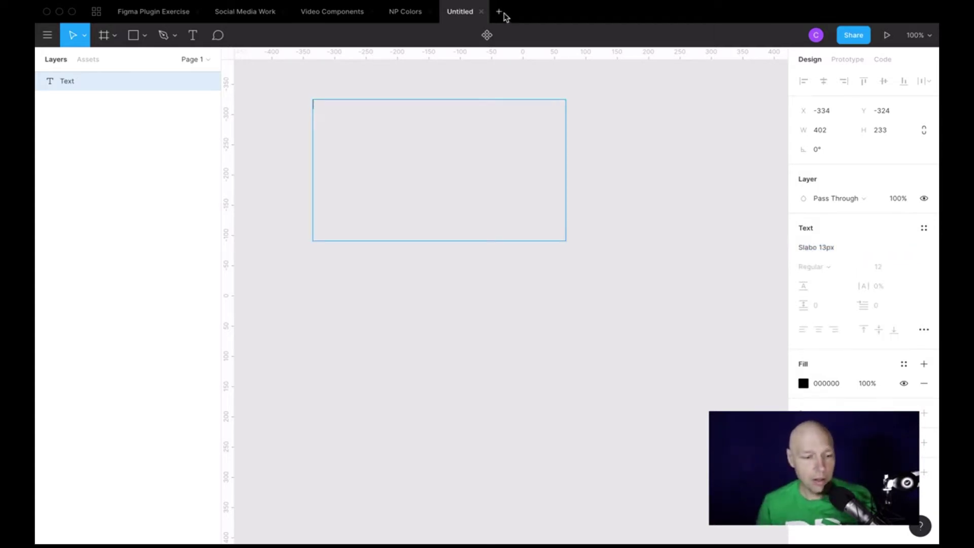
# - Enter the sample text "dsfkjsfhksjhsdjkhsdhfkjh" in the text box and set its font size to 72
pyautogui.write('dsfkjsfhksjhsdjkhsdhfkjh')
pyautogui.press('super+a')
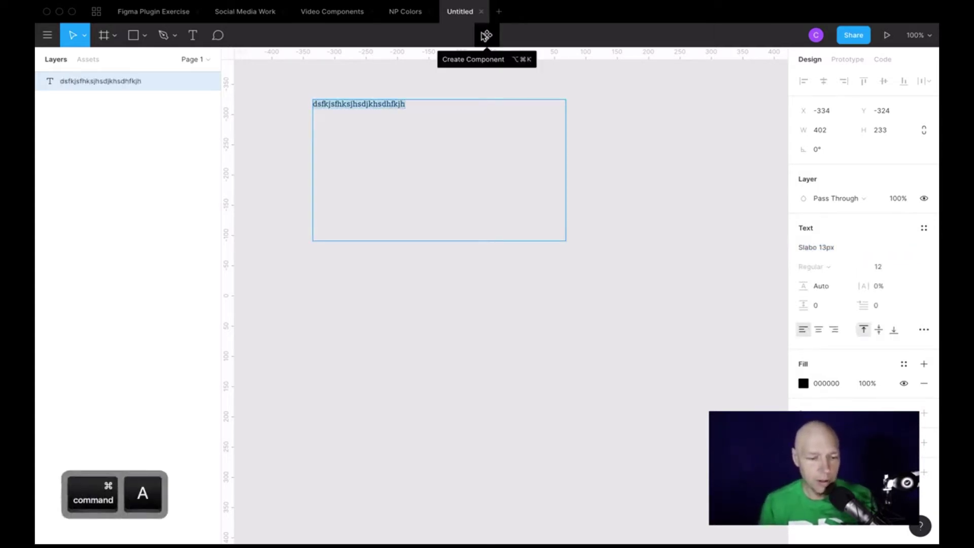
pyautogui.click(908, 267)
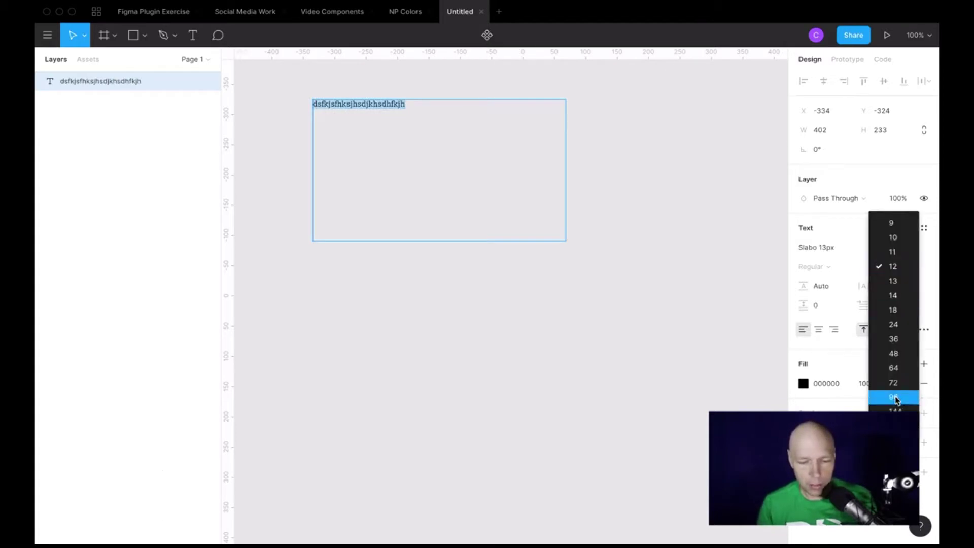
pyautogui.click(893, 383)
pyautogui.click(469, 181)
pyautogui.press('super+a')
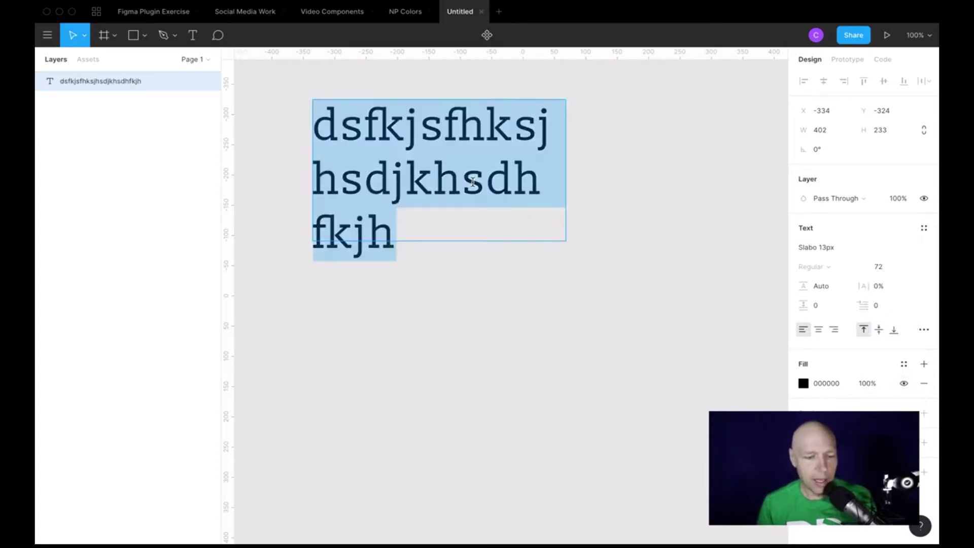
# - Switch to Firefox, open the Slabo 27px specimen page and examine its large glyph sample
pyautogui.hotkey('ctrl', 'Right')
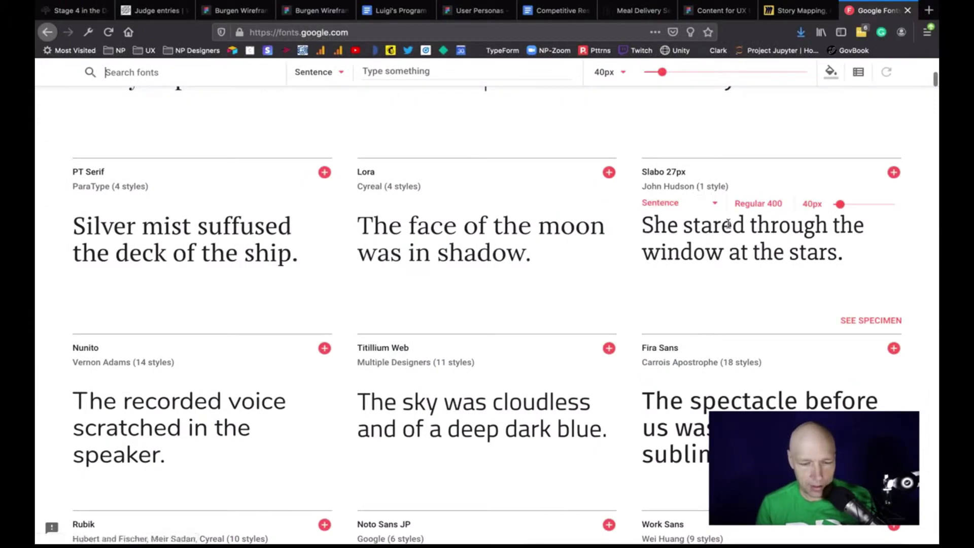
pyautogui.click(879, 329)
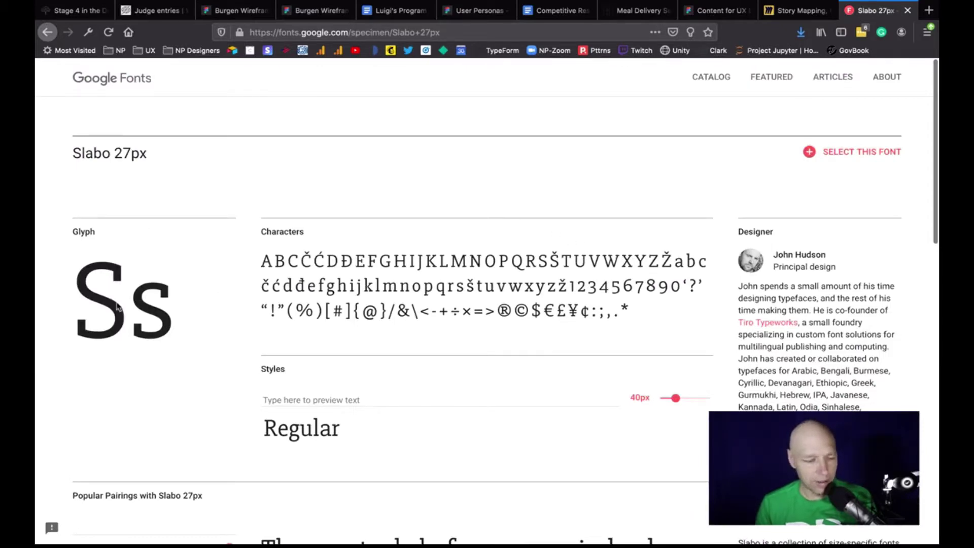
pyautogui.moveTo(99, 300); pyautogui.dragTo(178, 300)
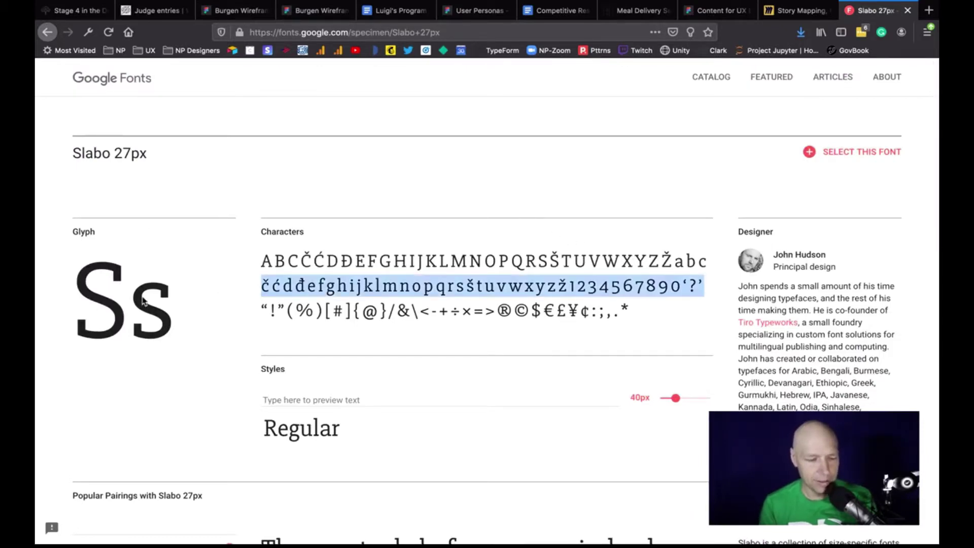
# - Switch to Figma and replace the sample text with a single capital "S" for a close-up view
pyautogui.press('super+Tab')
pyautogui.press('super+a')
pyautogui.write('S')
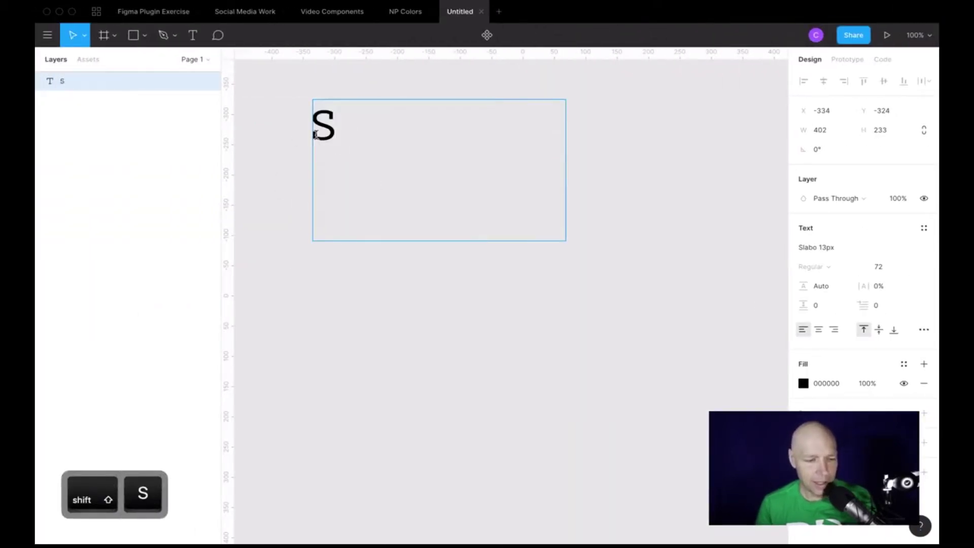
pyautogui.scroll(10, 315, 134)
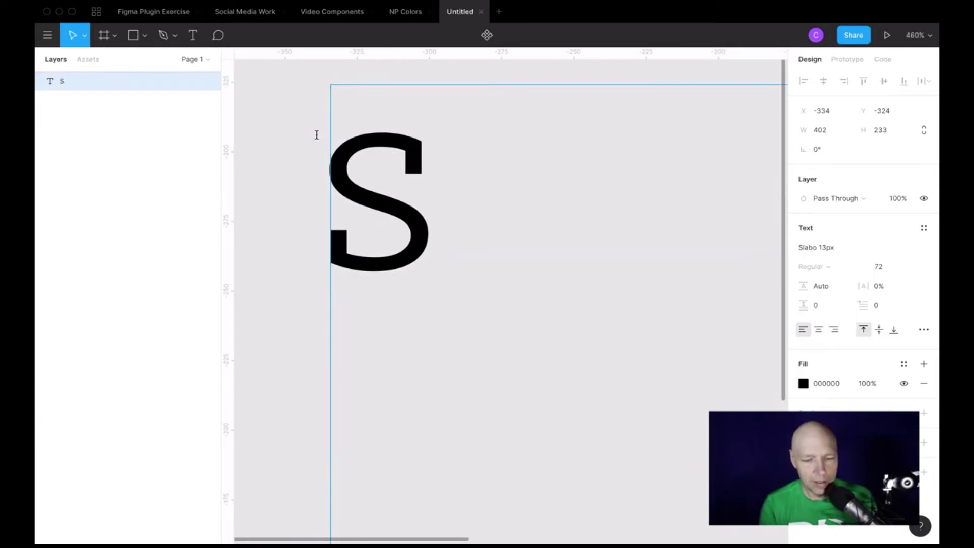
# - Try Slabo 27px on the letter S for comparison, then switch its font back to Slabo 13px
pyautogui.doubleClick(435, 153)
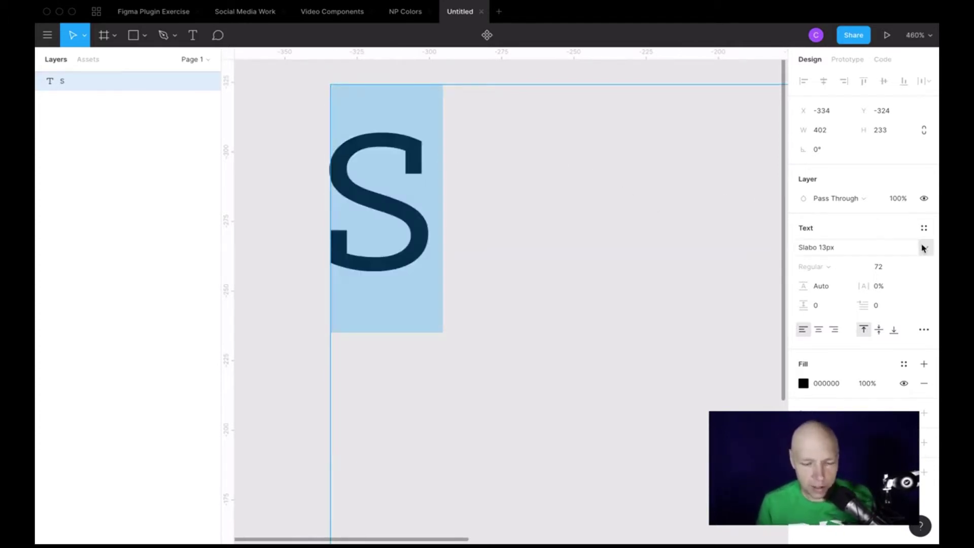
pyautogui.click(923, 248)
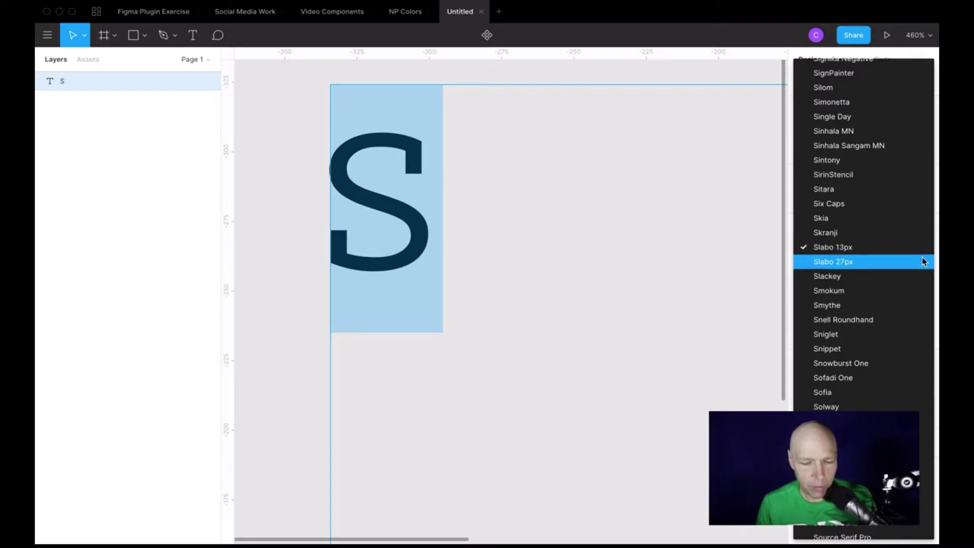
pyautogui.click(922, 260)
pyautogui.click(923, 248)
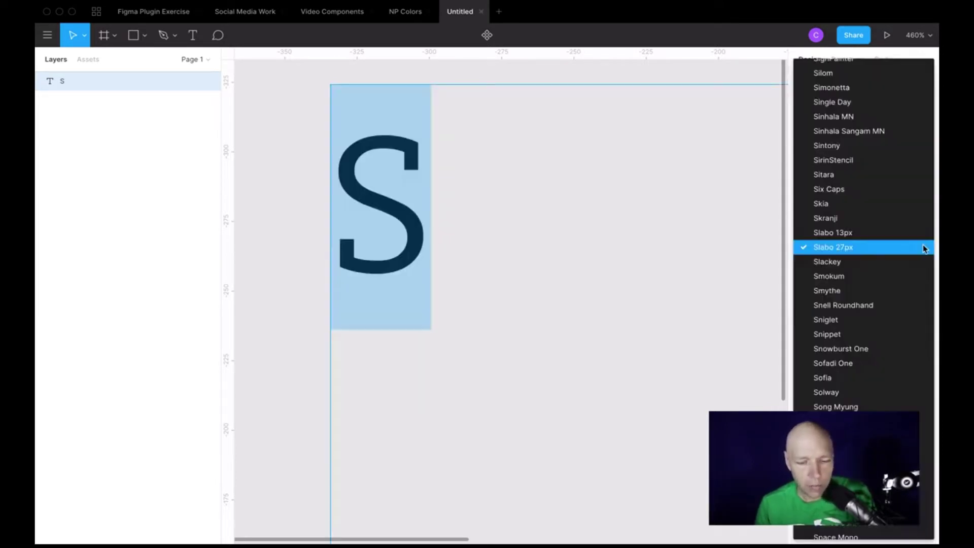
pyautogui.click(913, 241)
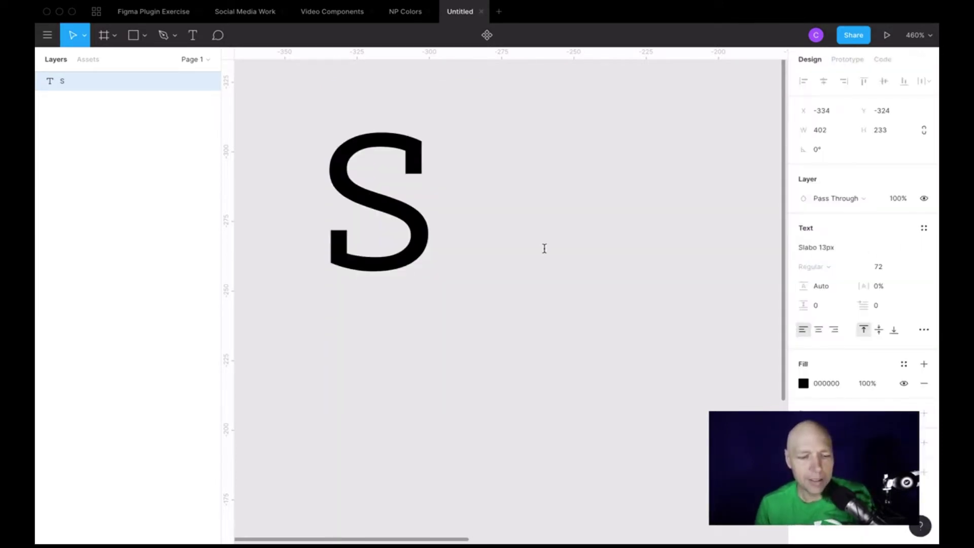
# - Compare the capital S in Figma with the Slabo 27px specimen glyphs in Firefox and reselect the S text for editing
pyautogui.press('Return')
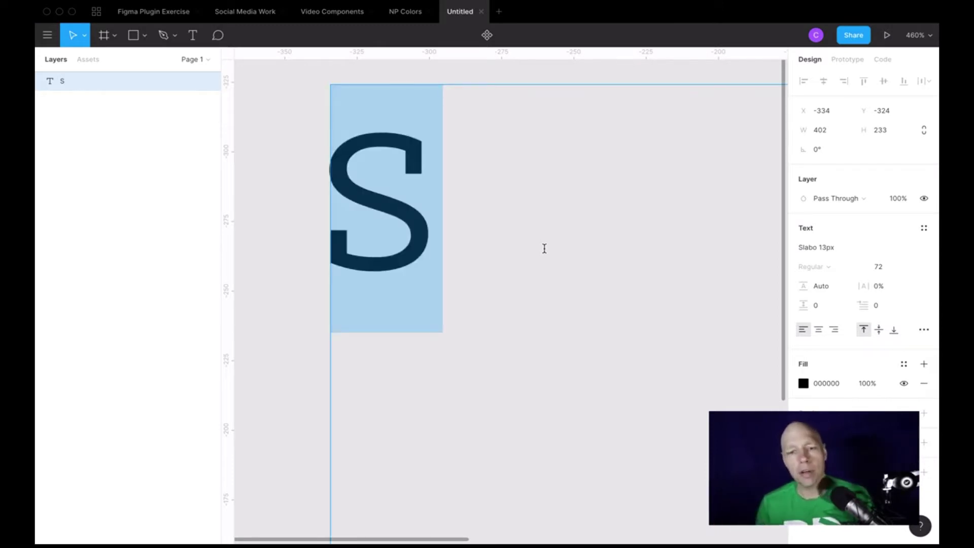
pyautogui.press('super+Tab')
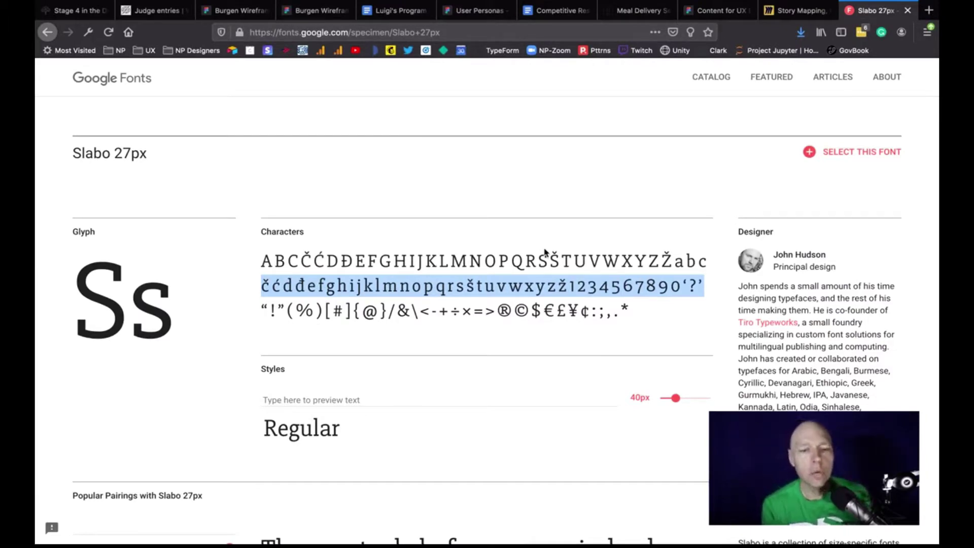
pyautogui.press('super+Tab')
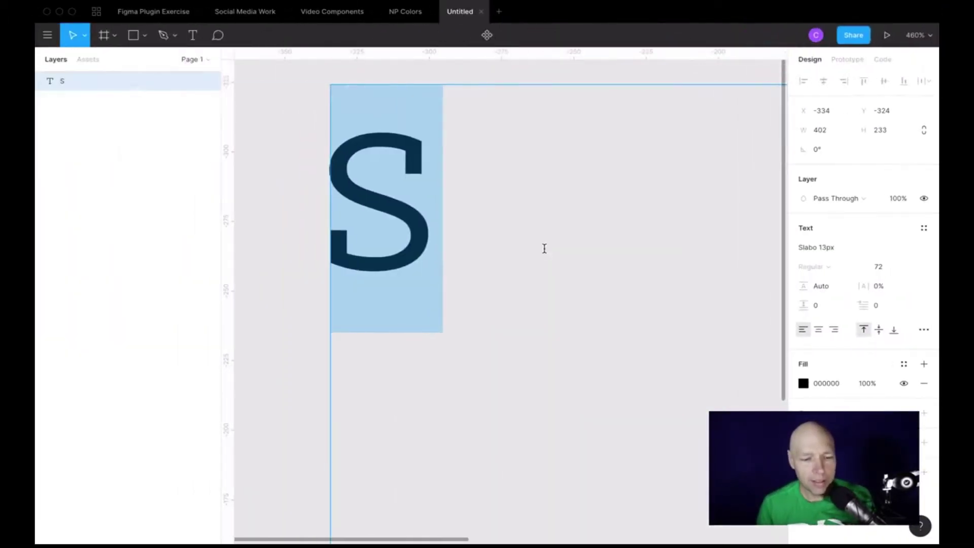
pyautogui.click(297, 170)
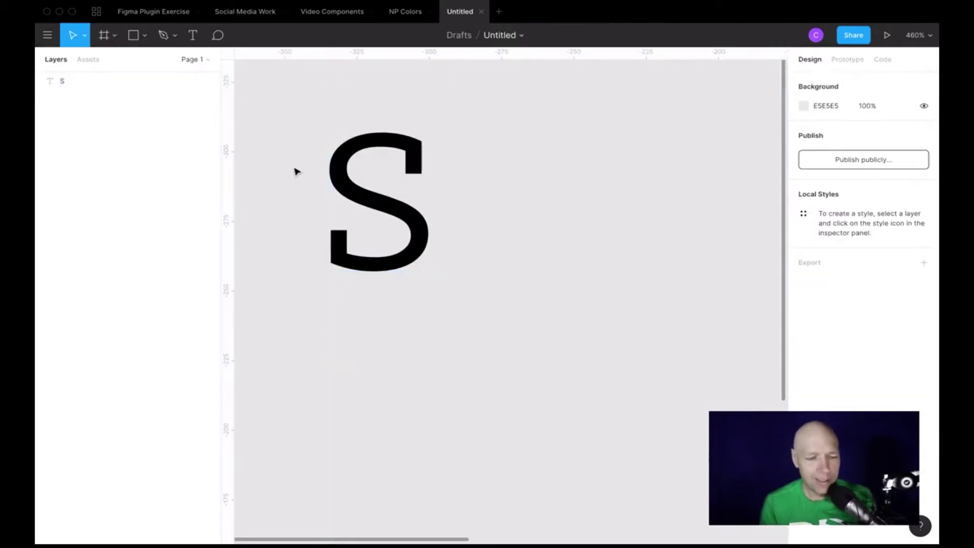
pyautogui.scroll(-4, 296, 170)
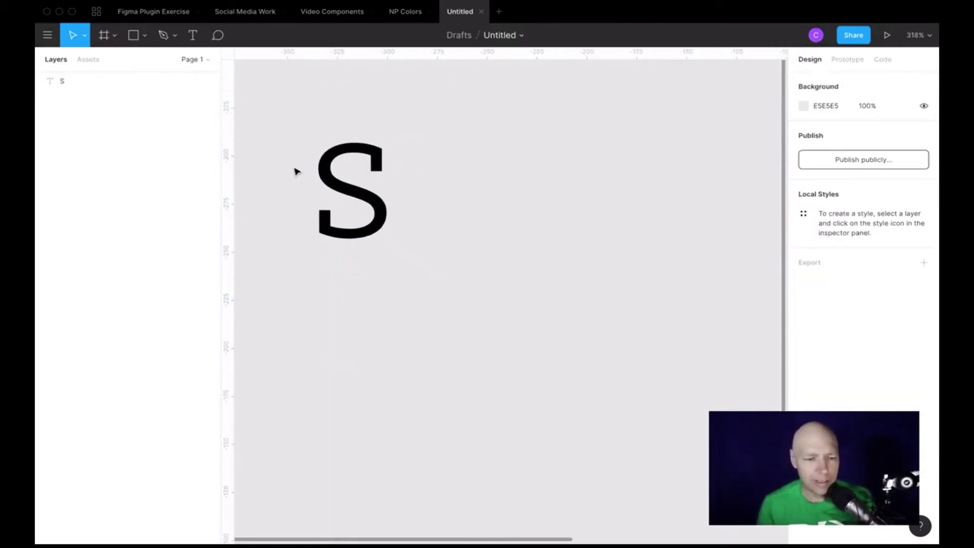
pyautogui.doubleClick(373, 184)
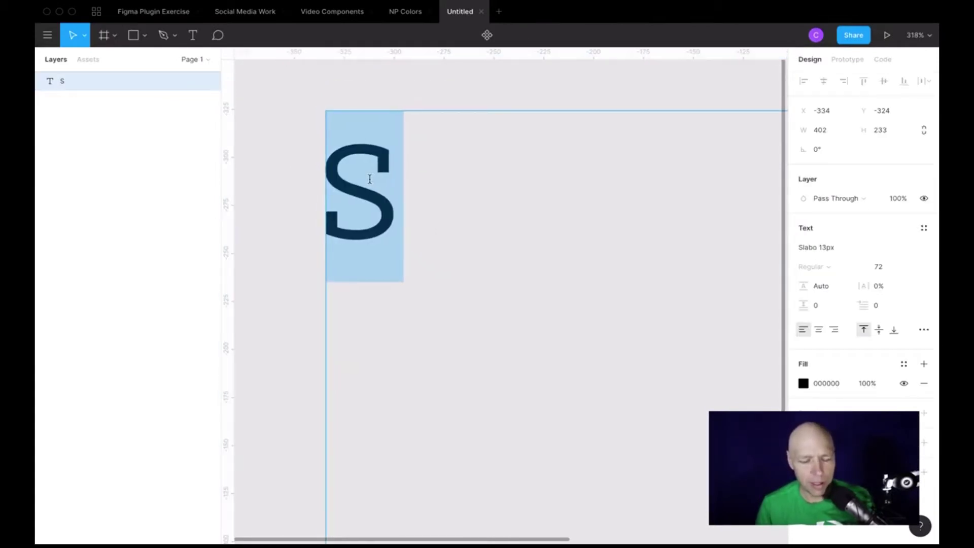
pyautogui.hscroll(3, 369, 178)
# - Switch to Firefox and return from the Slabo 27px specimen to the start of the Google Fonts catalog
pyautogui.hotkey('ctrl', 'Right')
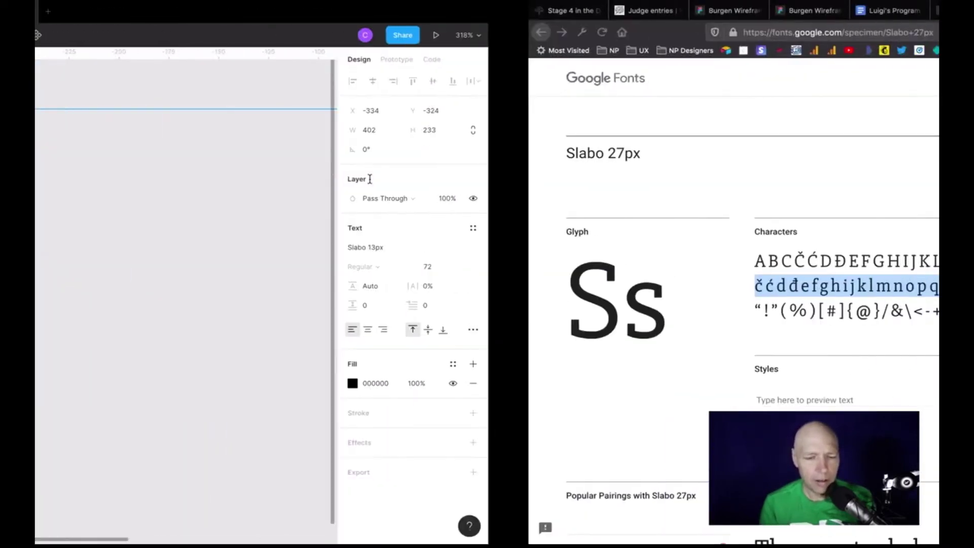
pyautogui.hscroll(-5, 411, 188)
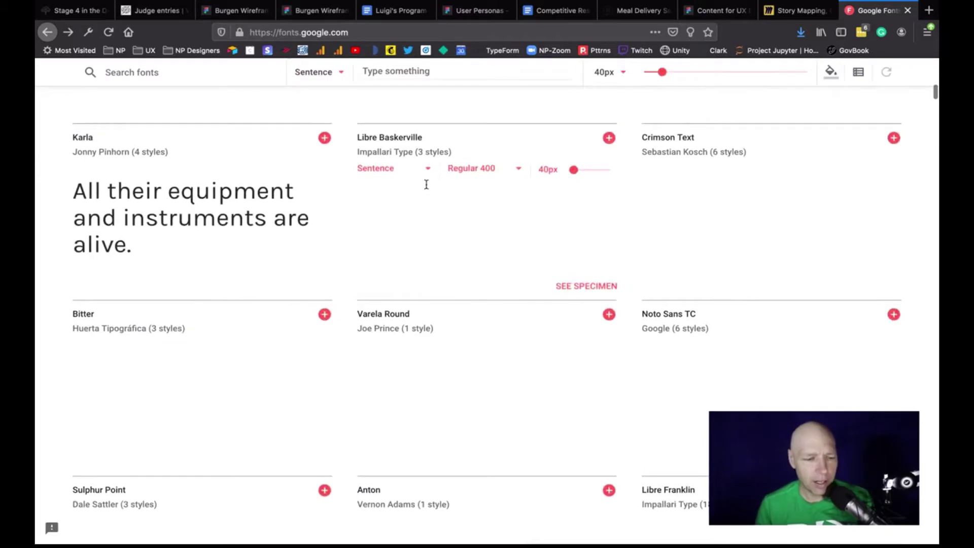
pyautogui.scroll(15, 428, 182)
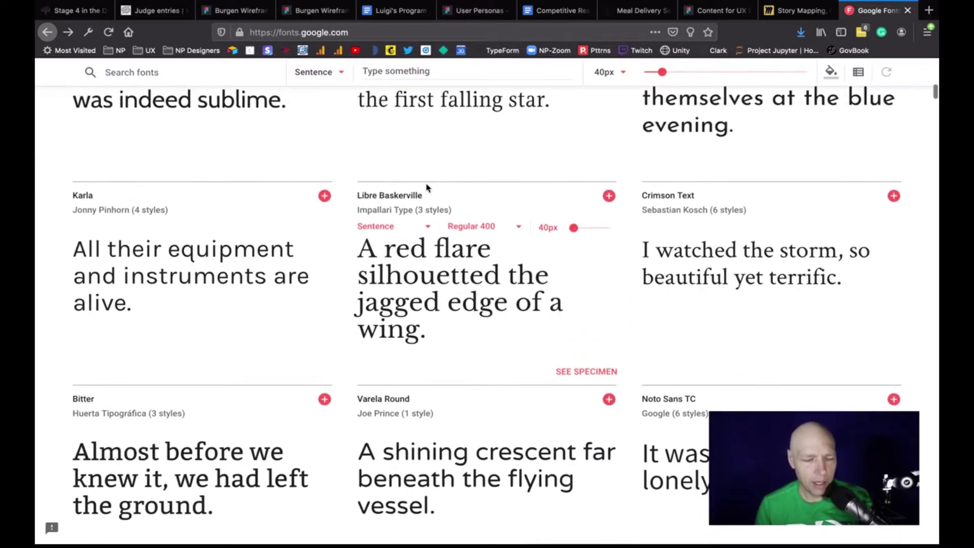
pyautogui.scroll(10, 429, 187)
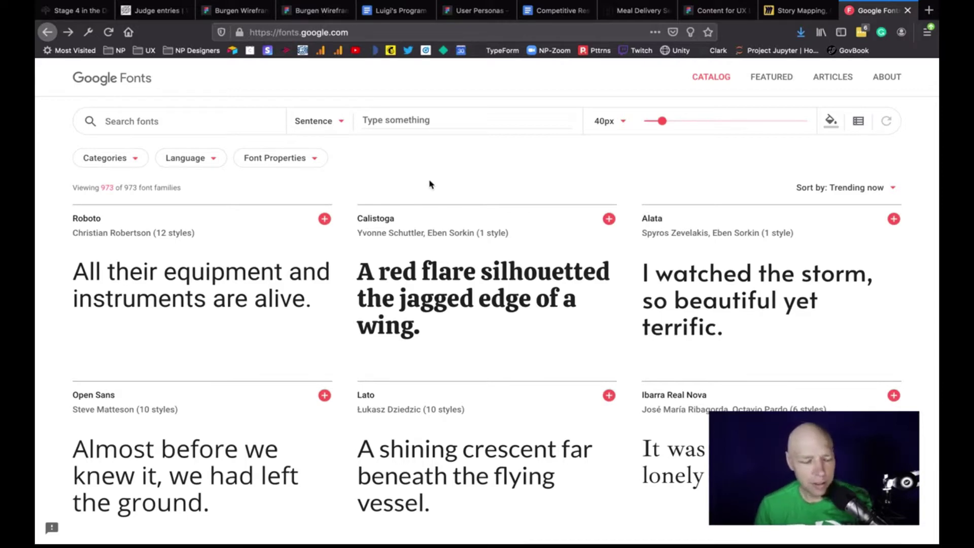
# - View the font property filters and limit the catalog to the Display category only
pyautogui.click(309, 158)
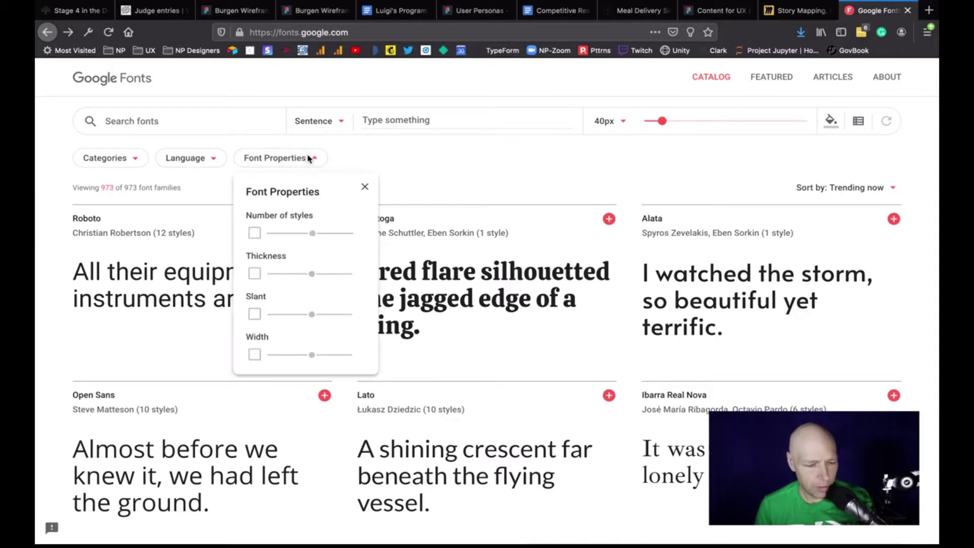
pyautogui.click(131, 160)
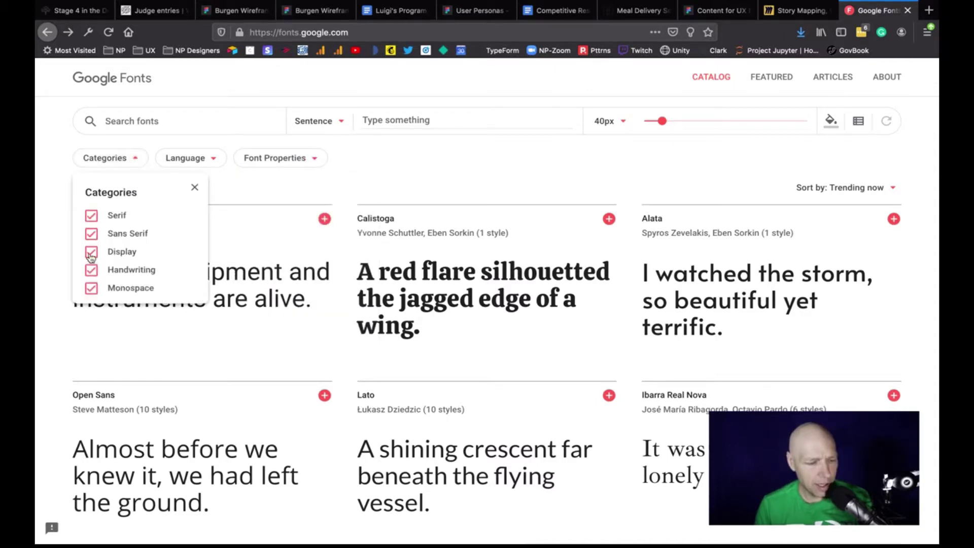
pyautogui.click(91, 233)
pyautogui.click(91, 216)
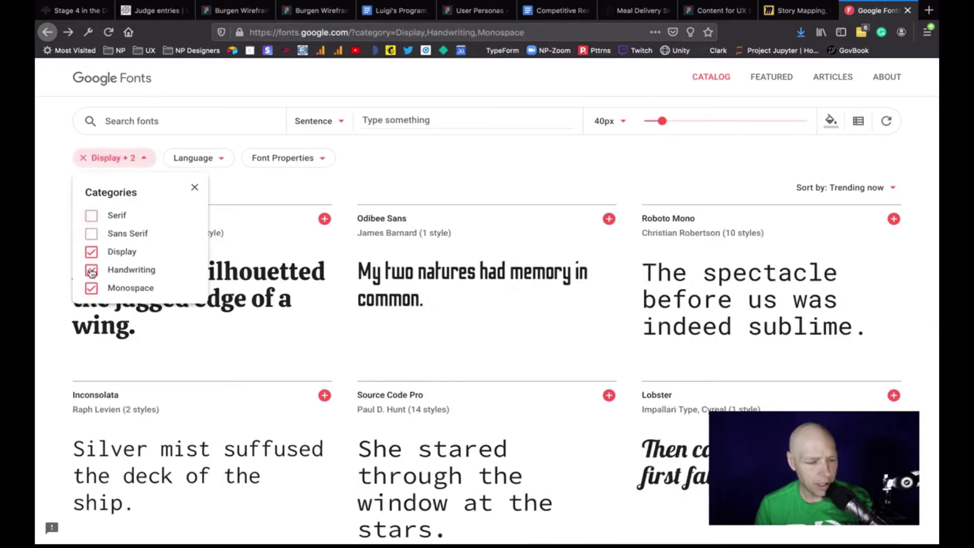
pyautogui.click(91, 253)
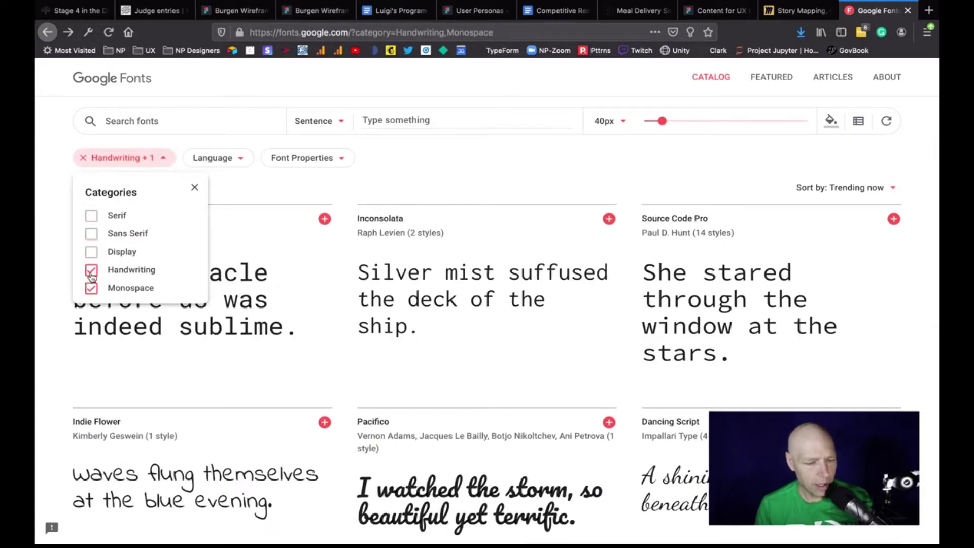
pyautogui.click(91, 252)
pyautogui.click(91, 270)
pyautogui.click(91, 288)
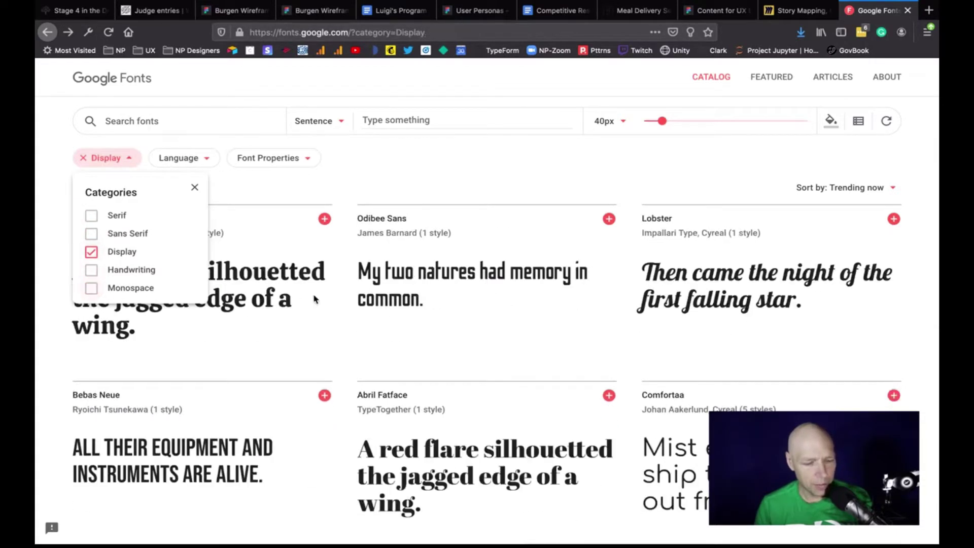
# - Browse the Display fonts and open the specimen page of the Vibes font
pyautogui.scroll(-5, 507, 311)
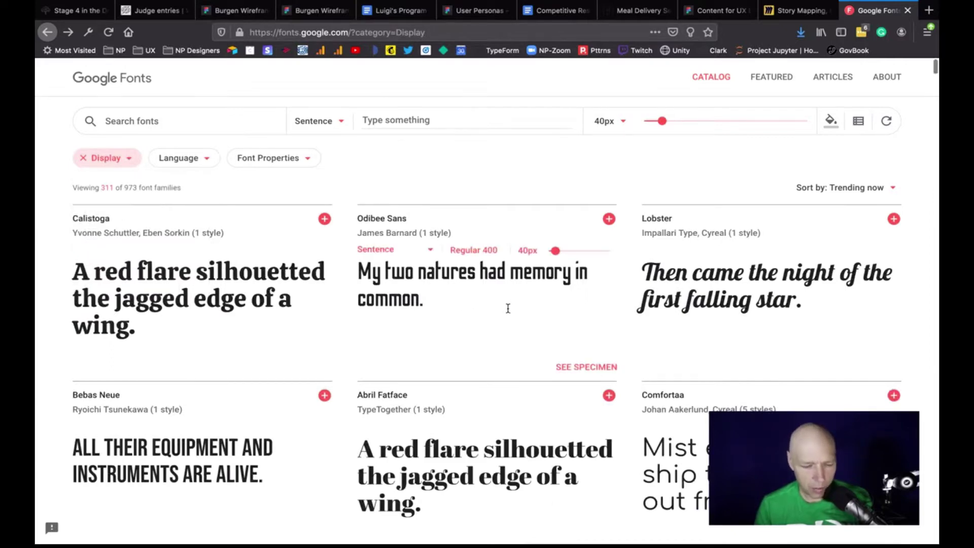
pyautogui.scroll(-10, 507, 308)
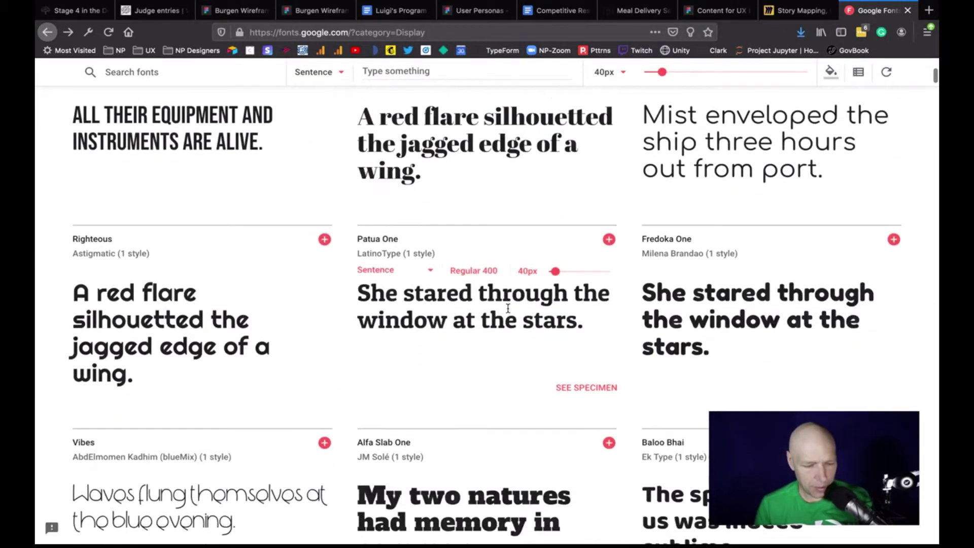
pyautogui.scroll(-3, 509, 313)
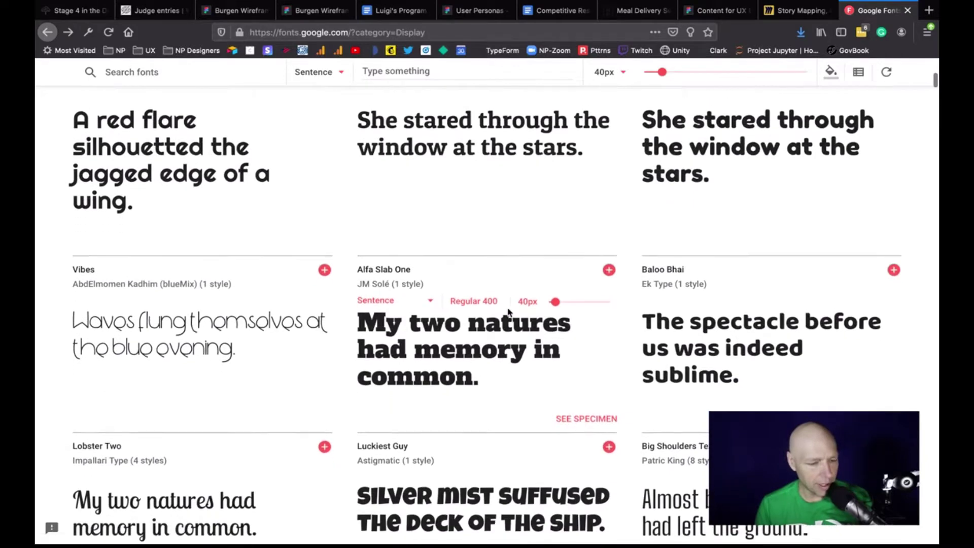
pyautogui.scroll(-3, 508, 308)
pyautogui.scroll(1, 508, 308)
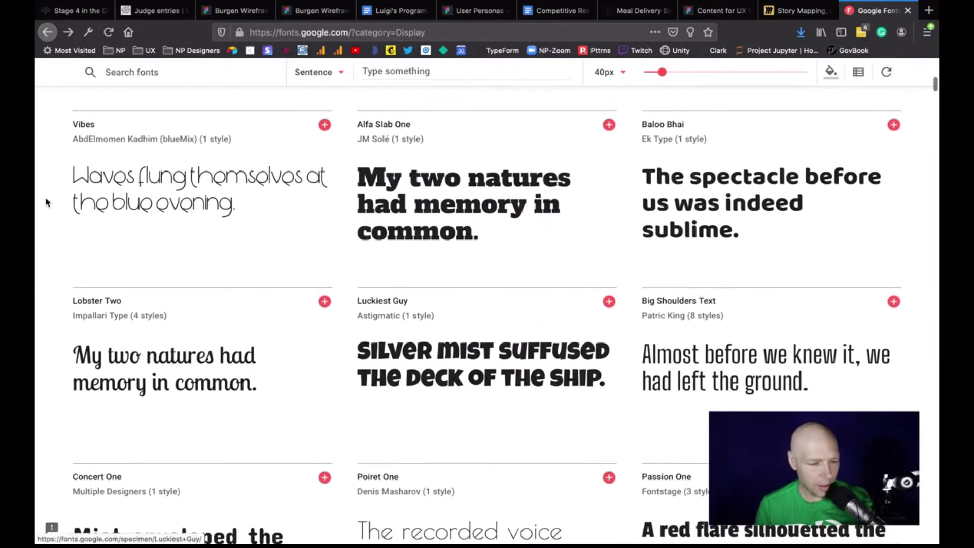
pyautogui.click(93, 123)
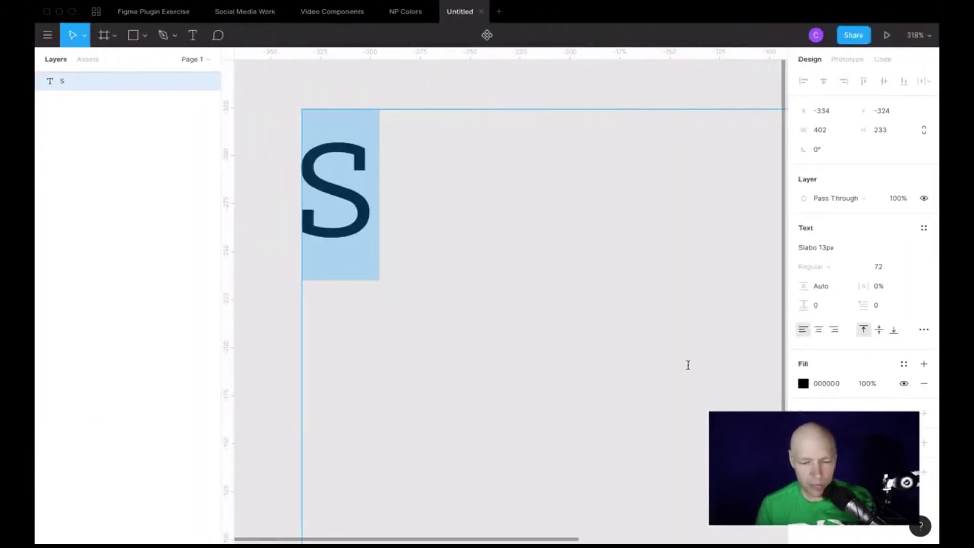
# - Switch to Figma and try to set the font of the letter S to Vibes
pyautogui.click(846, 247)
pyautogui.write('Vibes')
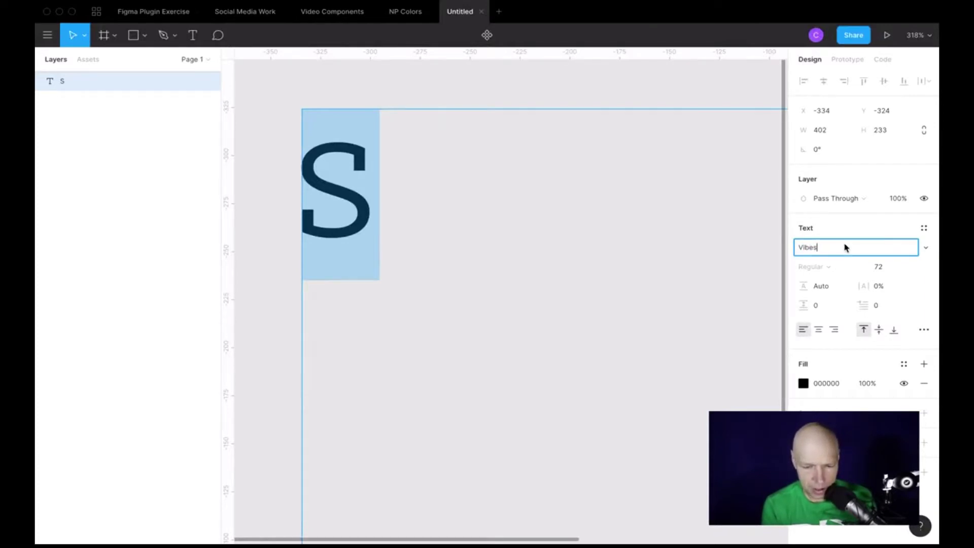
pyautogui.press('Escape')
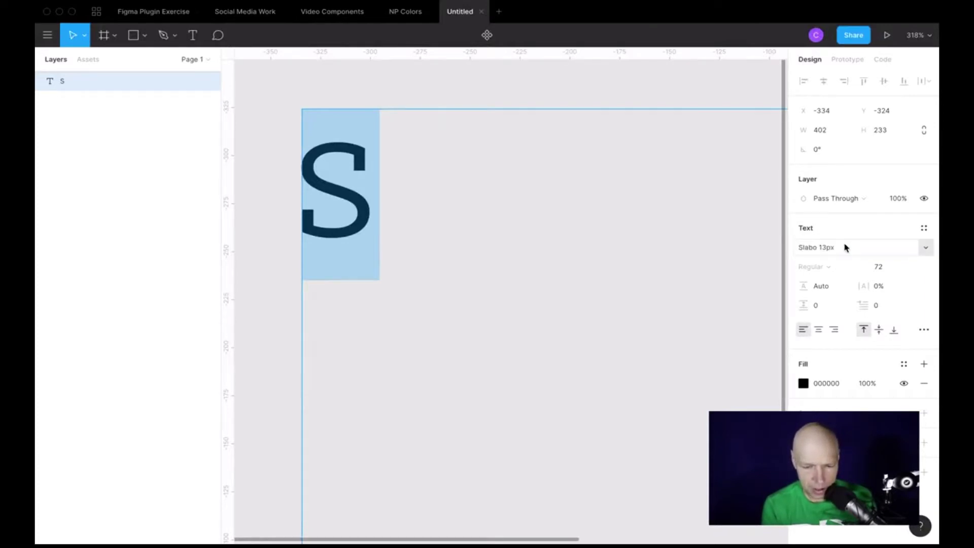
# - Look through Figma's full font list for the Vibes typeface
pyautogui.click(846, 247)
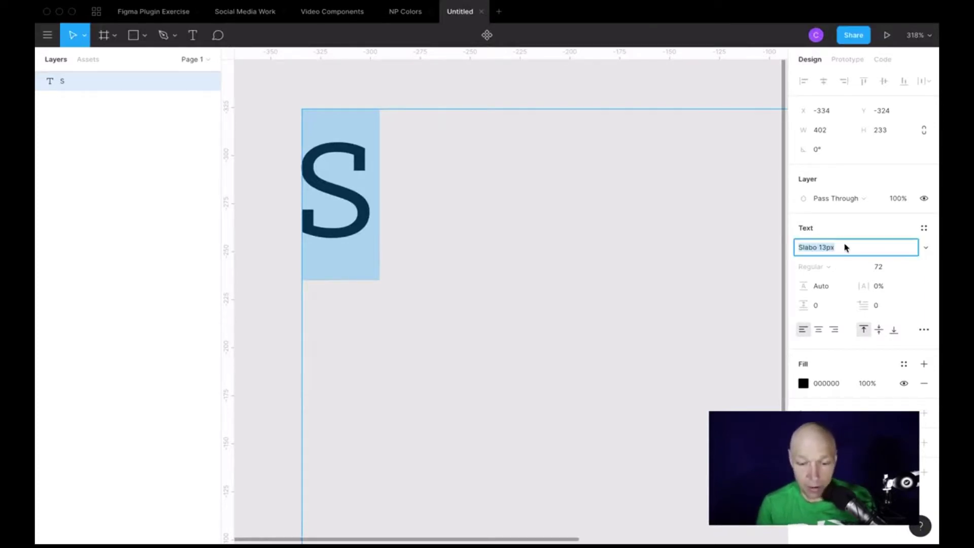
pyautogui.click(920, 248)
pyautogui.scroll(-5, 888, 393)
pyautogui.scroll(-15, 889, 391)
pyautogui.scroll(-12, 879, 394)
pyautogui.scroll(-5, 875, 394)
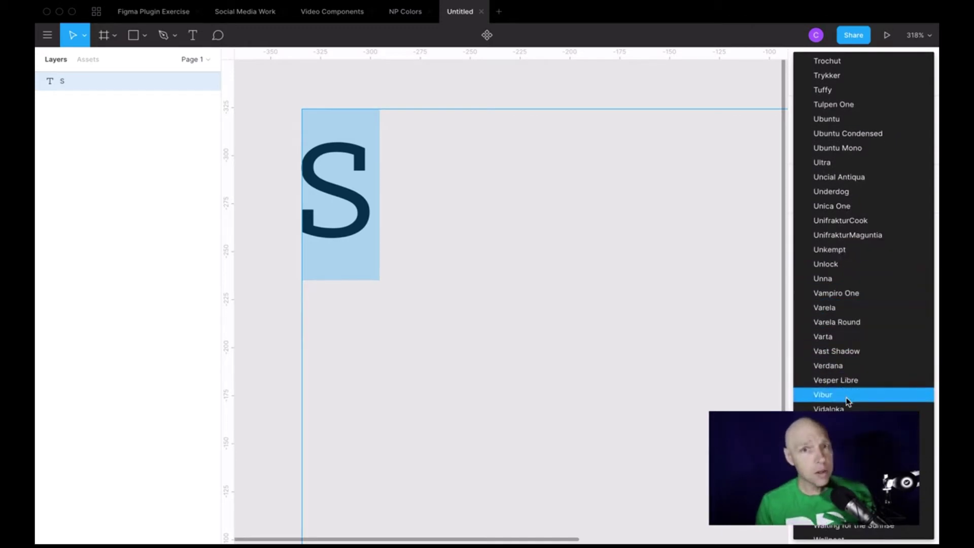
# - Switch to Firefox and examine the Vibes specimen page, including its styles, popular pairings and usage details
pyautogui.hotkey('ctrl', 'Right')
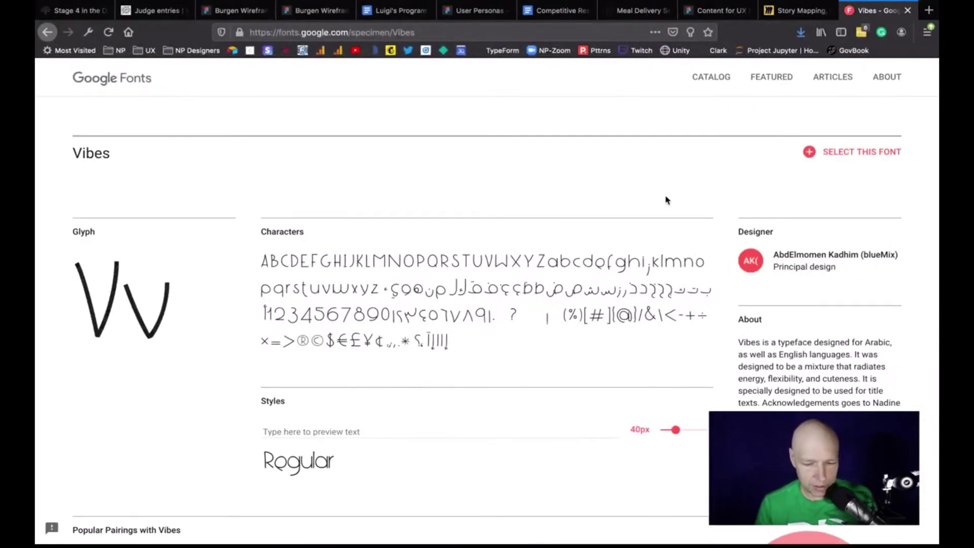
pyautogui.scroll(-5, 896, 358)
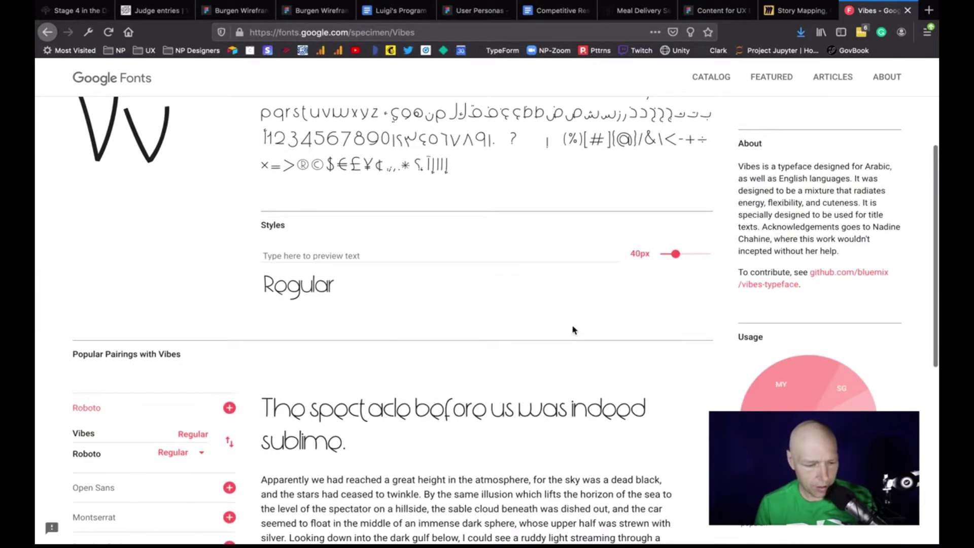
pyautogui.scroll(-10, 573, 330)
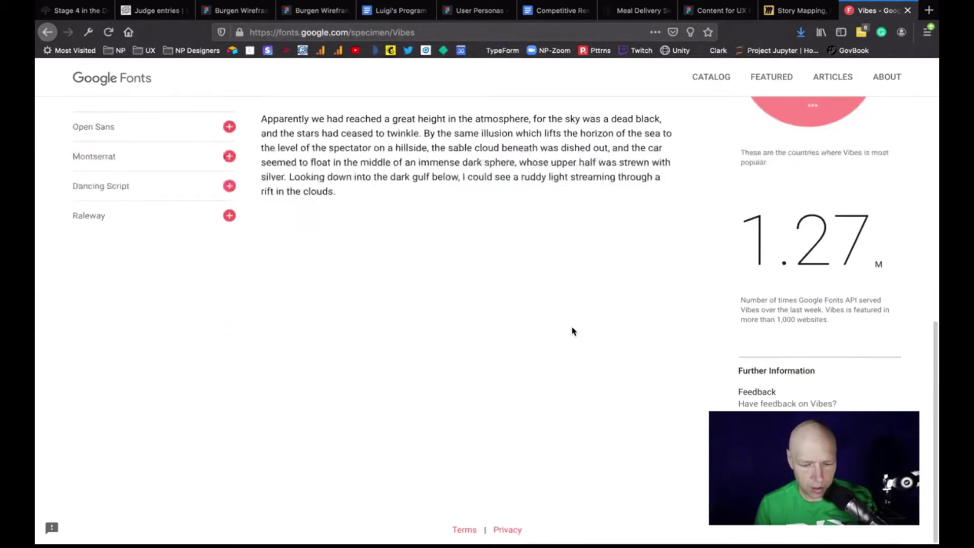
pyautogui.scroll(20, 572, 330)
# - Select the Vibes family and open the SkyFonts page from the selection's download options
pyautogui.click(881, 153)
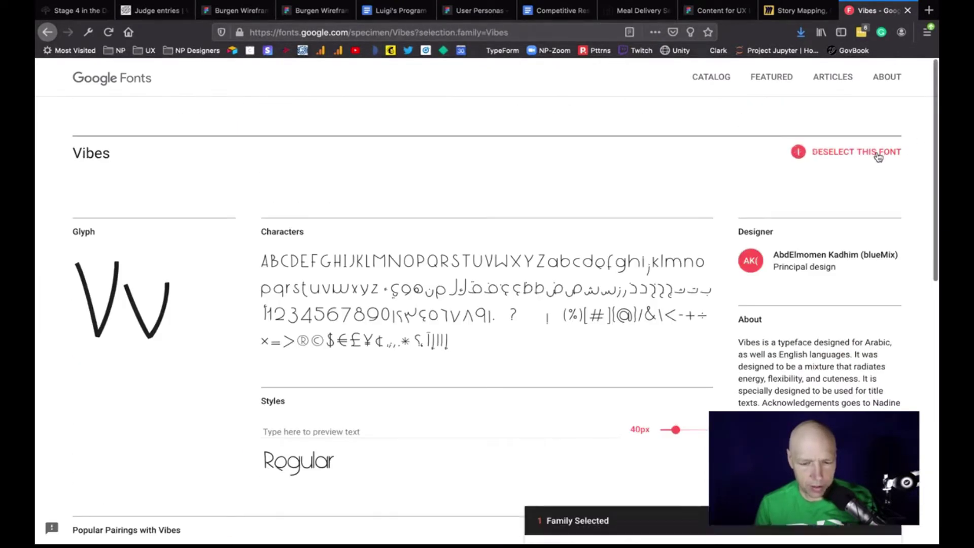
pyautogui.click(744, 527)
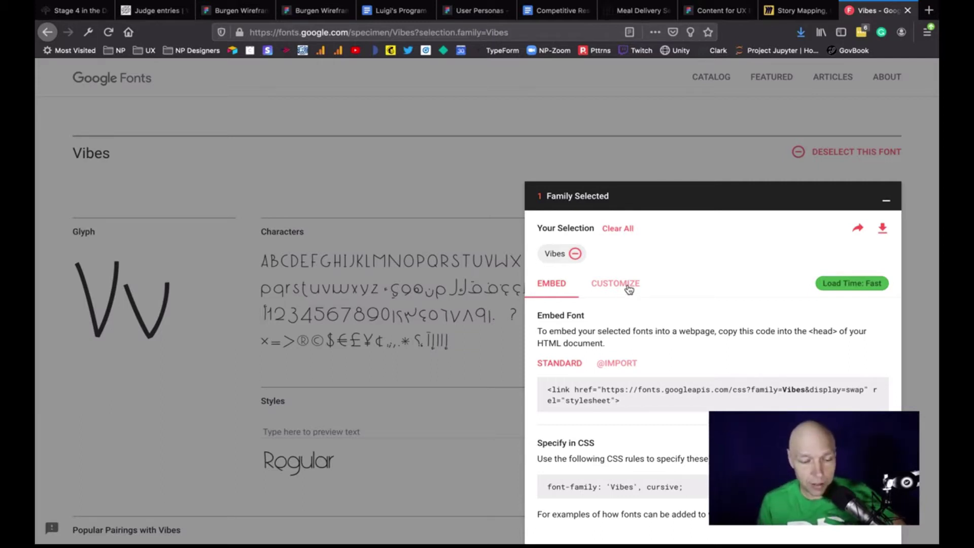
pyautogui.click(882, 230)
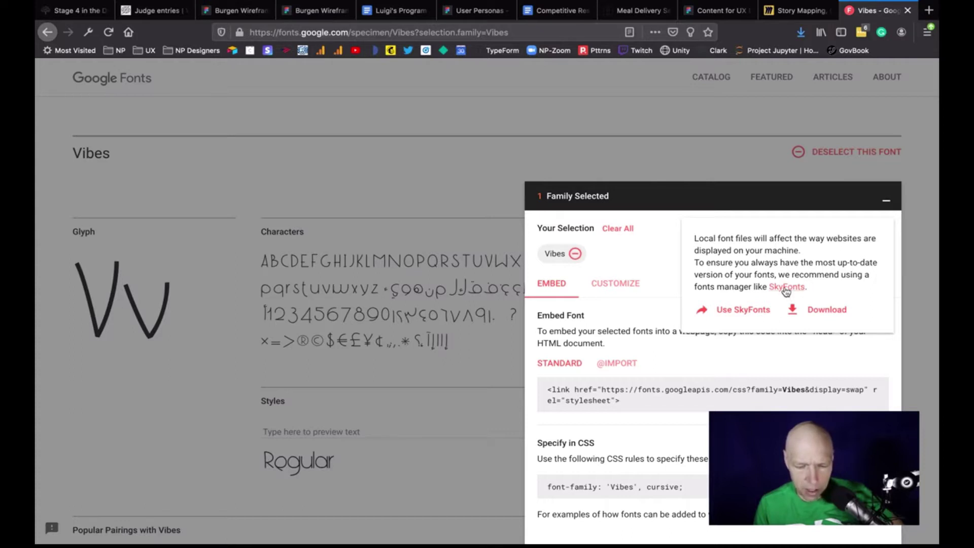
pyautogui.click(739, 310)
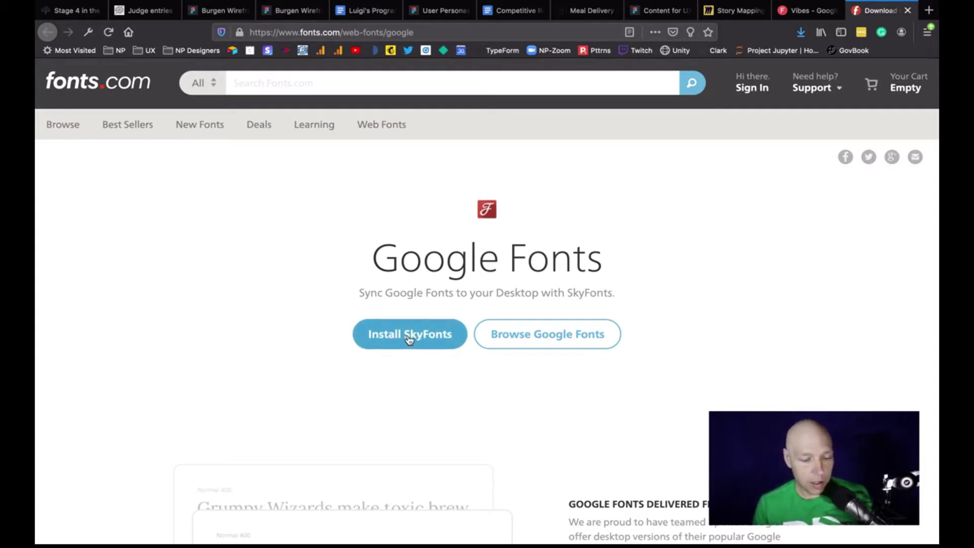
# - Check the SkyFonts client's font provider options and open the list of Google Fonts on Fonts.com
pyautogui.moveTo(544, 8)
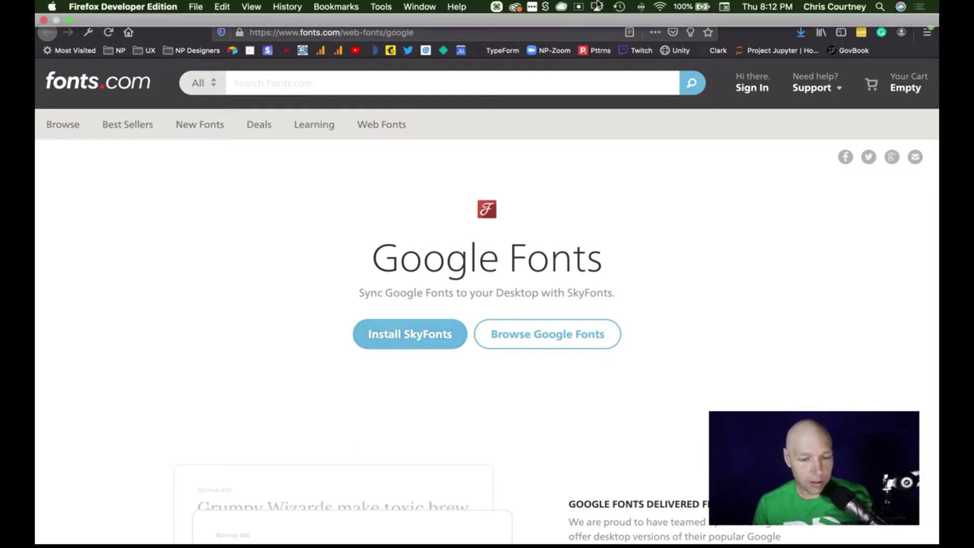
pyautogui.click(545, 8)
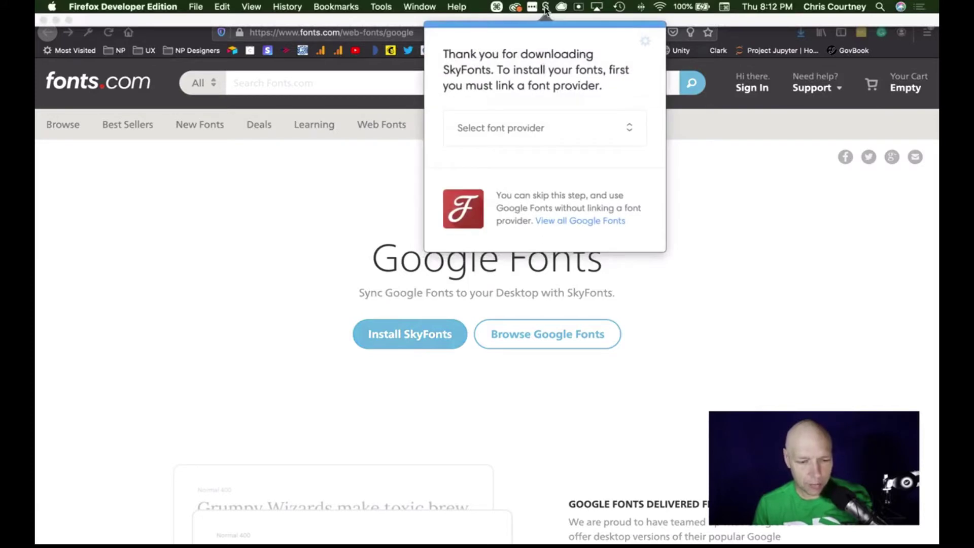
pyautogui.click(405, 260)
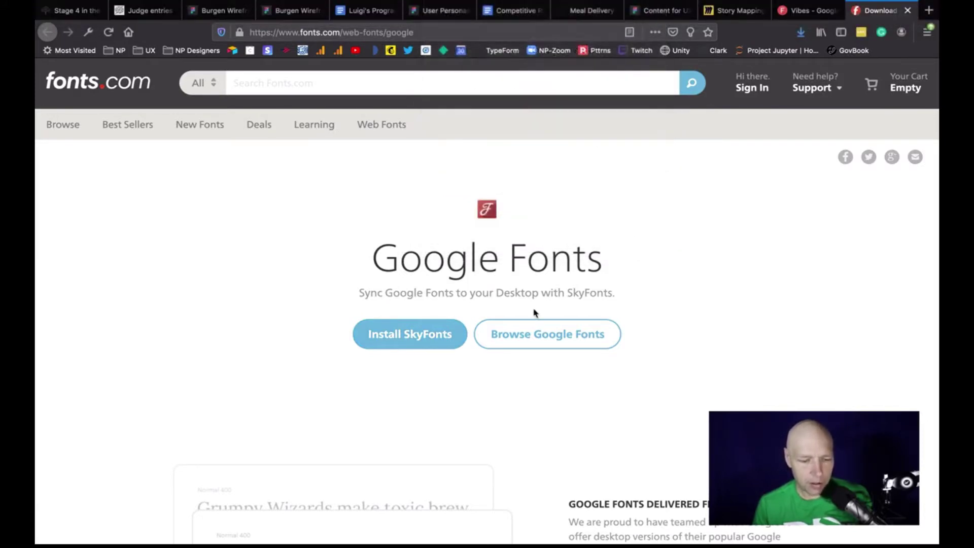
pyautogui.click(548, 345)
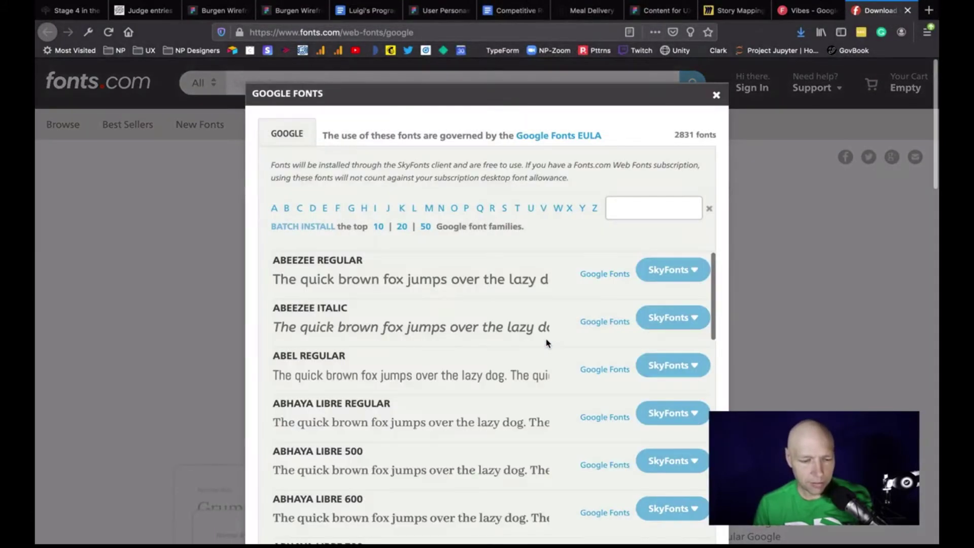
# - Search the Google Fonts list on Fonts.com for "vibes"
pyautogui.click(621, 208)
pyautogui.write('v')
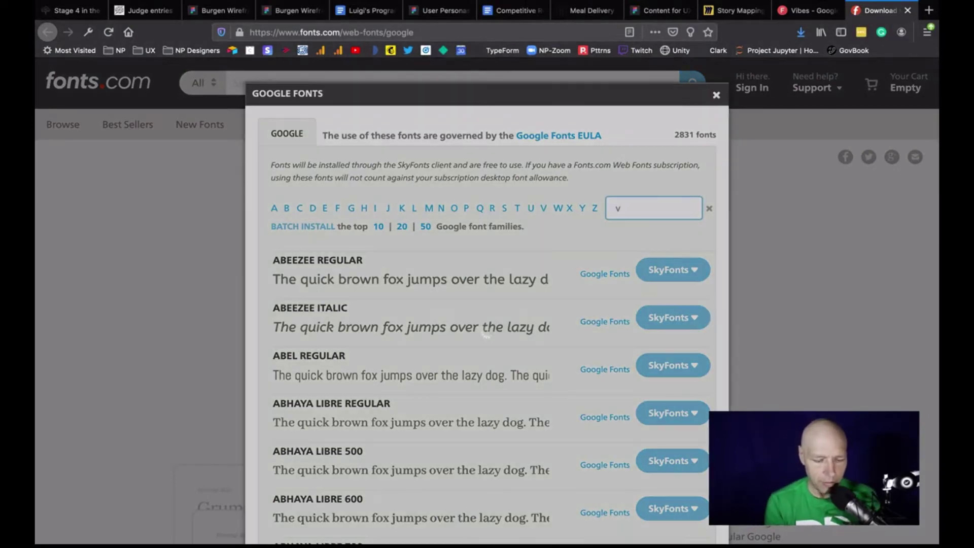
pyautogui.write('ibs')
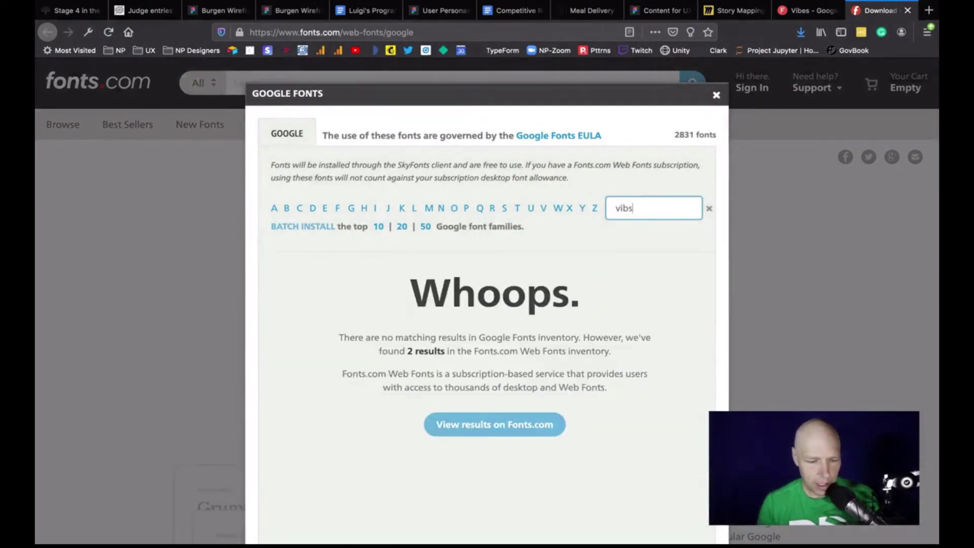
pyautogui.press('BackSpace')
pyautogui.write('es')
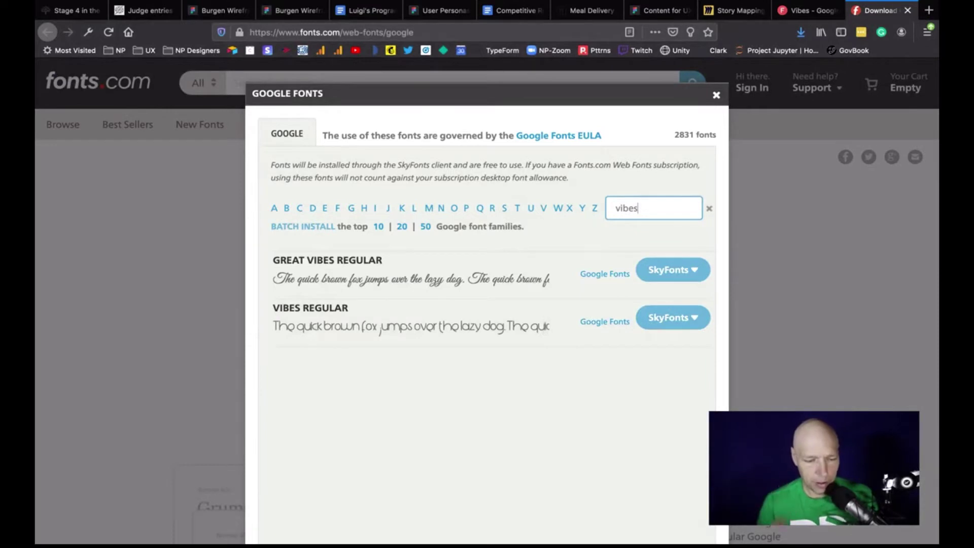
# - Add the entire Vibes Regular family through SkyFonts and dismiss the SkyFonts completion notice
pyautogui.click(685, 318)
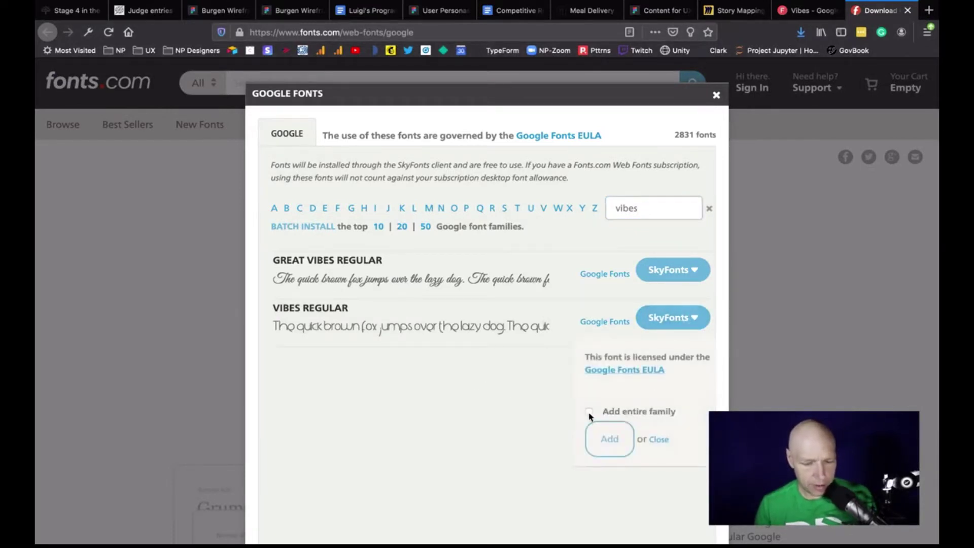
pyautogui.click(612, 439)
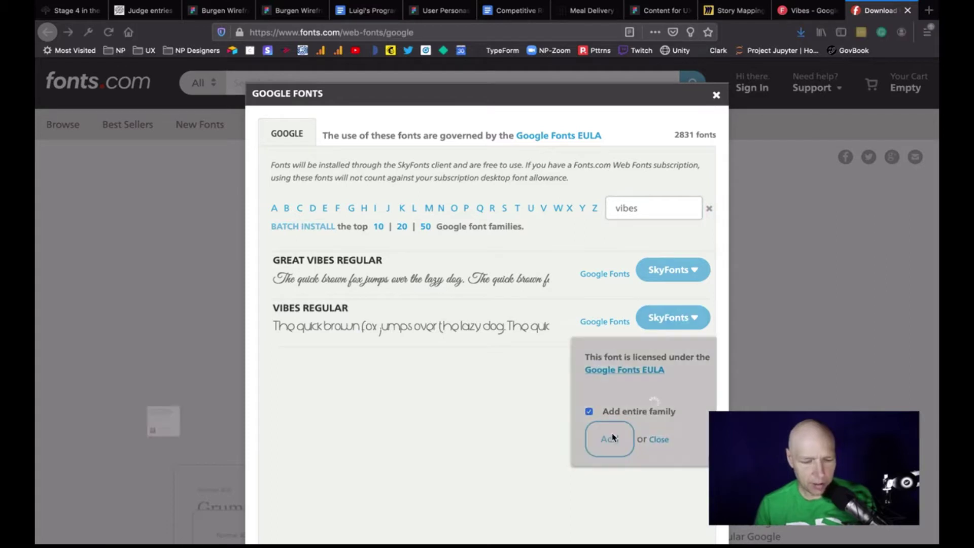
pyautogui.scroll(-1, 612, 437)
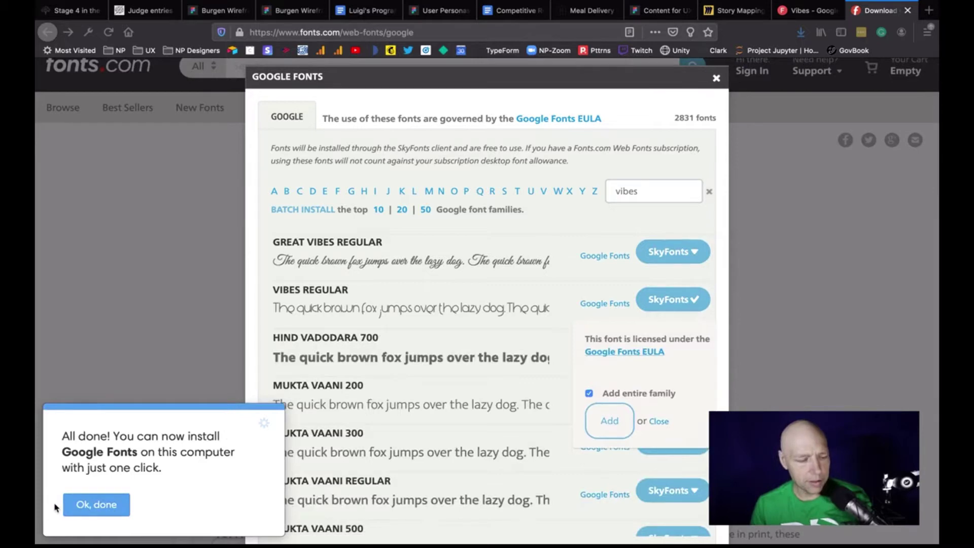
pyautogui.click(79, 505)
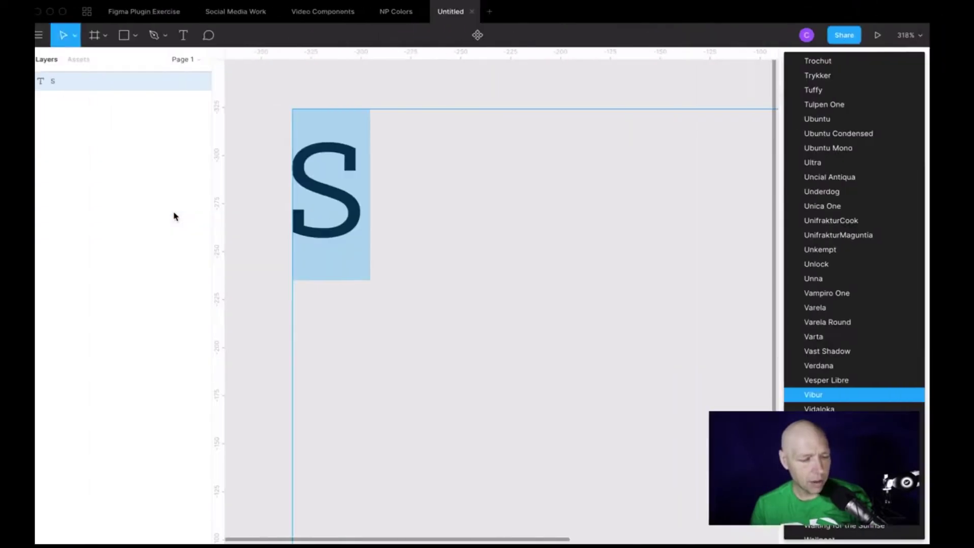
# - Switch to Figma and try to set the font of the S text to Vibes
pyautogui.press('Escape')
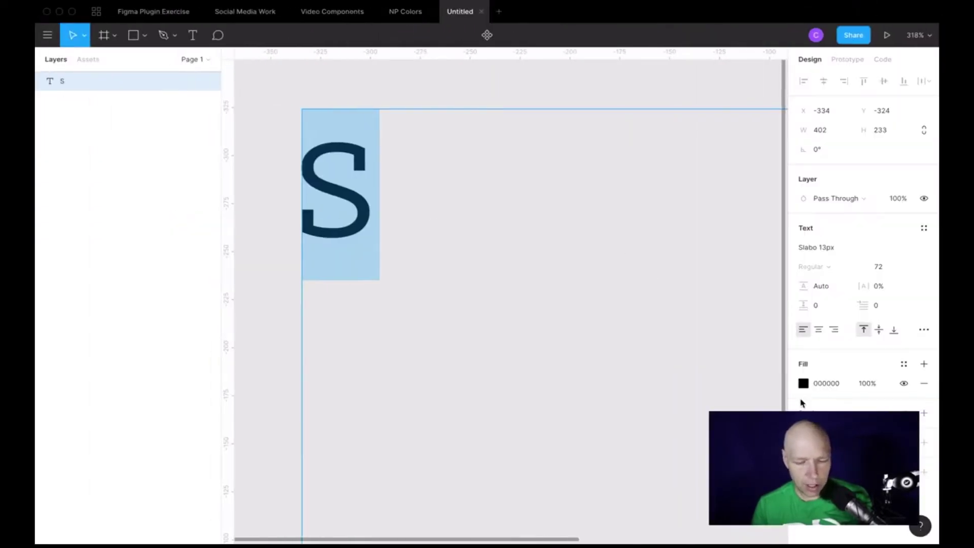
pyautogui.click(830, 248)
pyautogui.write('Vibes')
pyautogui.press('Return')
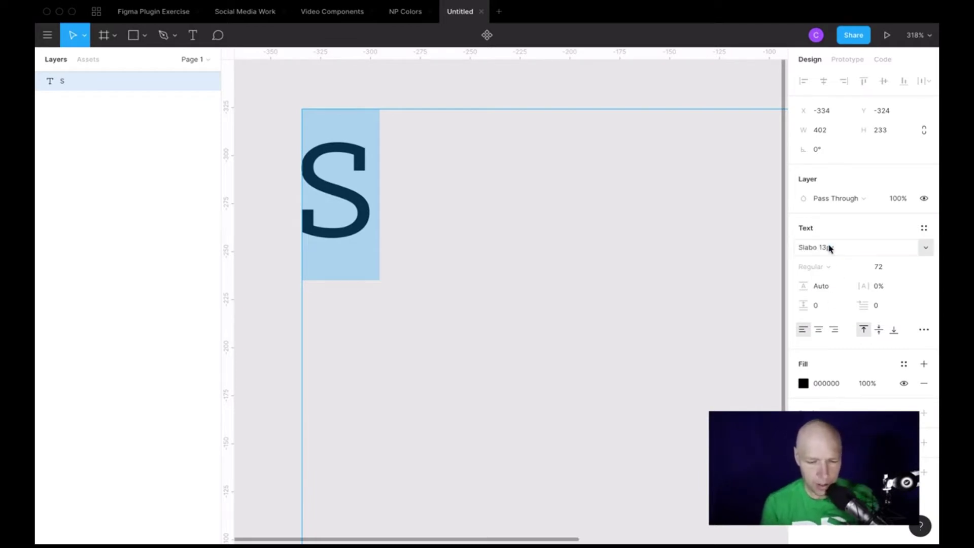
pyautogui.press('Escape')
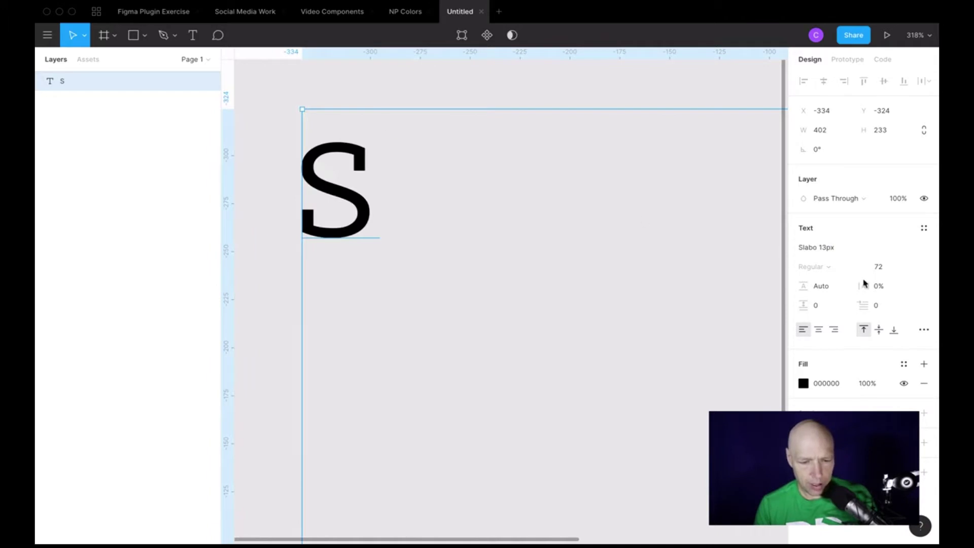
# - Look for Vibes among the V entries of the font list, then close the list
pyautogui.click(925, 249)
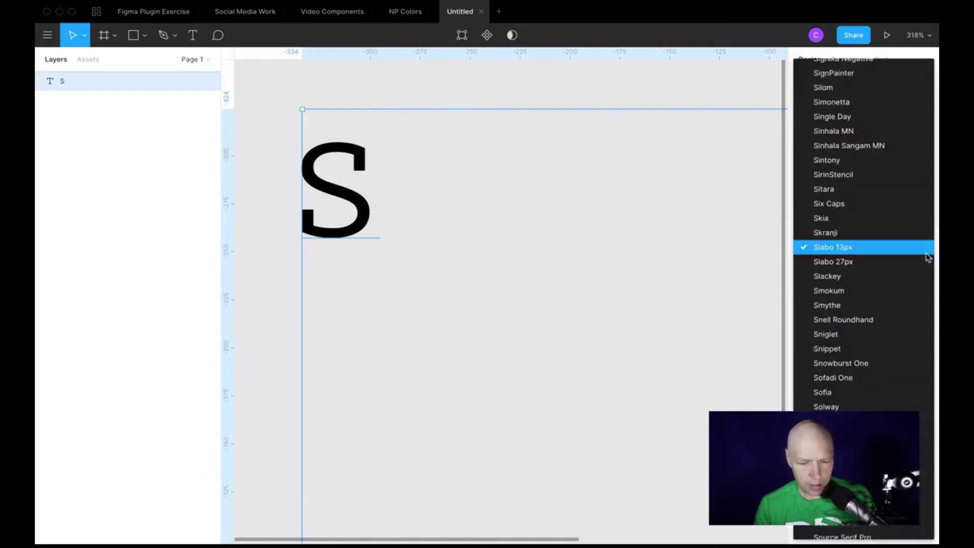
pyautogui.scroll(-8, 927, 252)
pyautogui.scroll(-20, 862, 295)
pyautogui.scroll(-15, 862, 294)
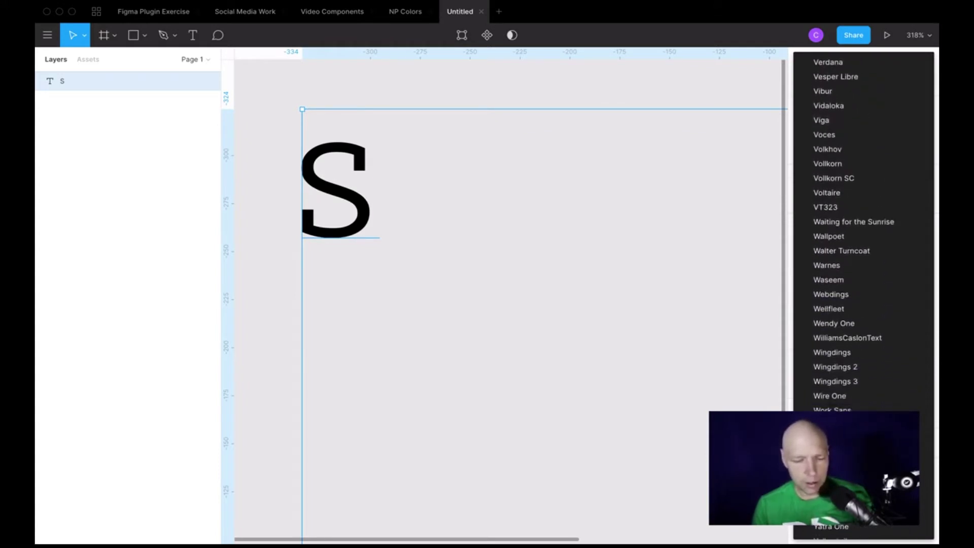
pyautogui.click(579, 94)
# - Quit and relaunch Figma, then reopen the Untitled file
pyautogui.press('super+q')
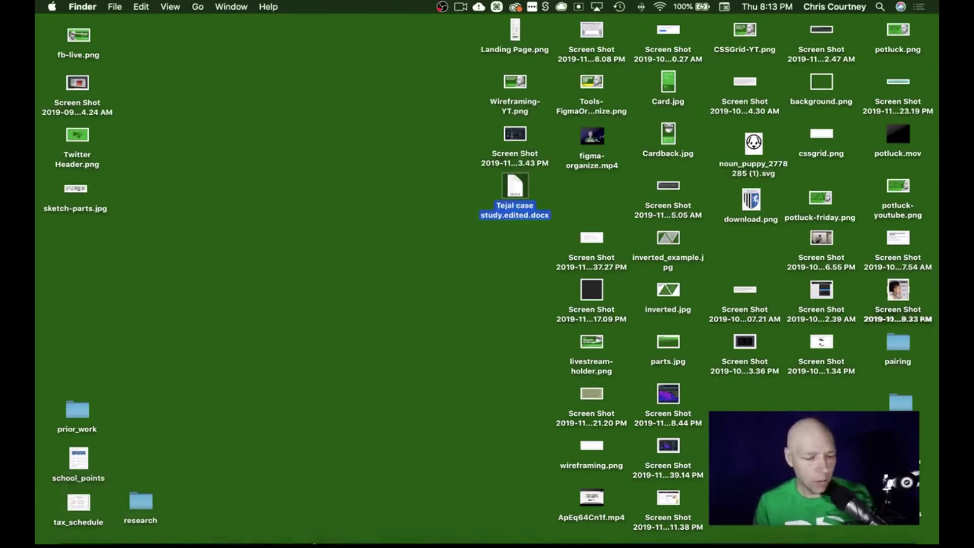
pyautogui.moveTo(319, 538)
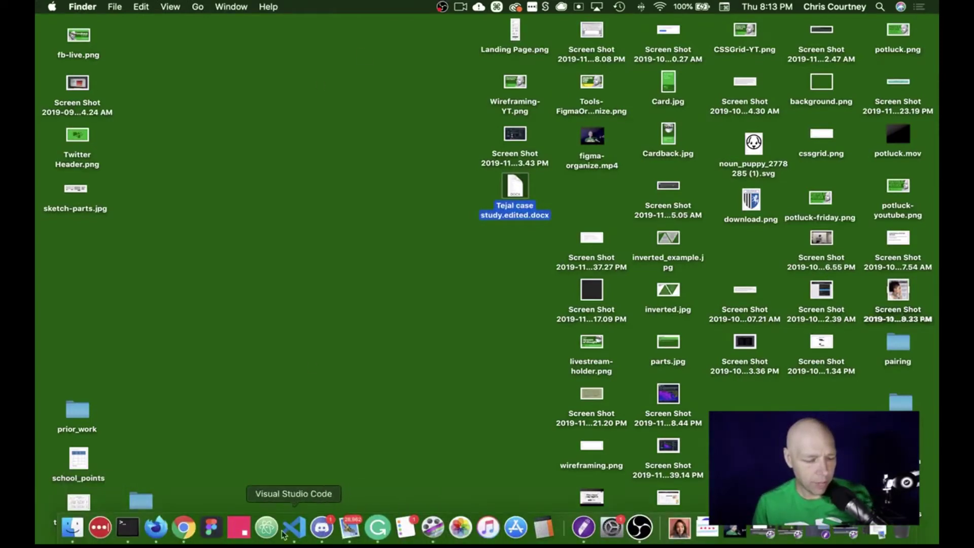
pyautogui.click(213, 530)
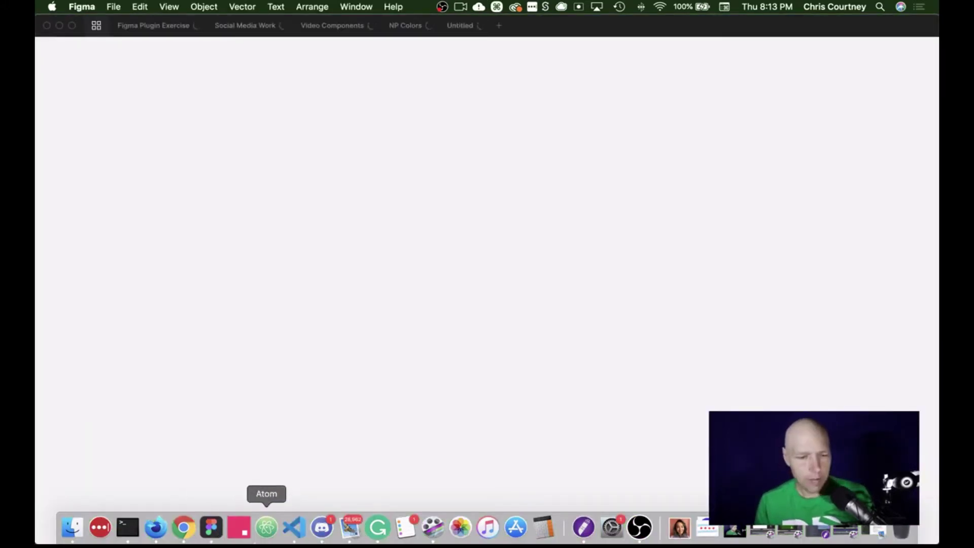
pyautogui.hotkey('ctrl', 'Right')
pyautogui.hotkey('ctrl', 'Up')
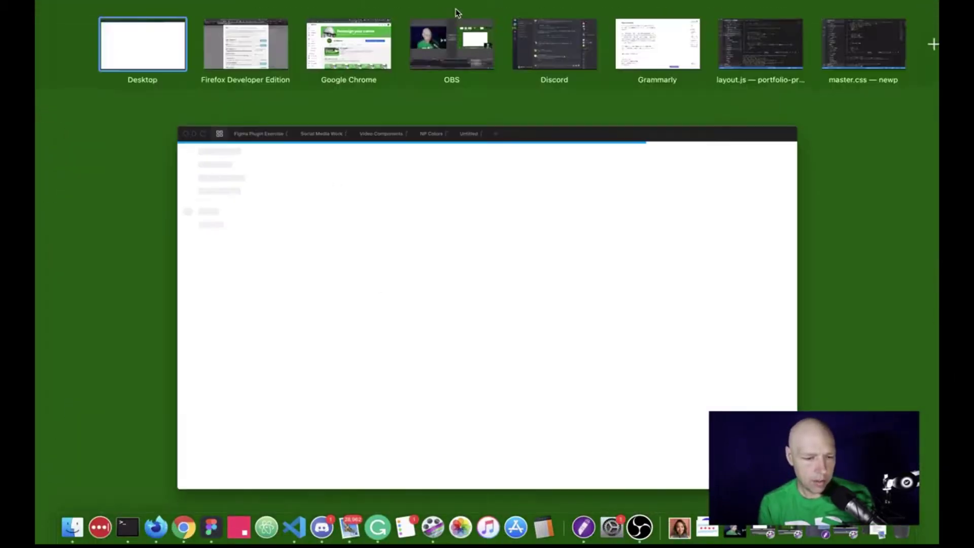
pyautogui.click(455, 18)
pyautogui.hotkey('ctrl', 'Up')
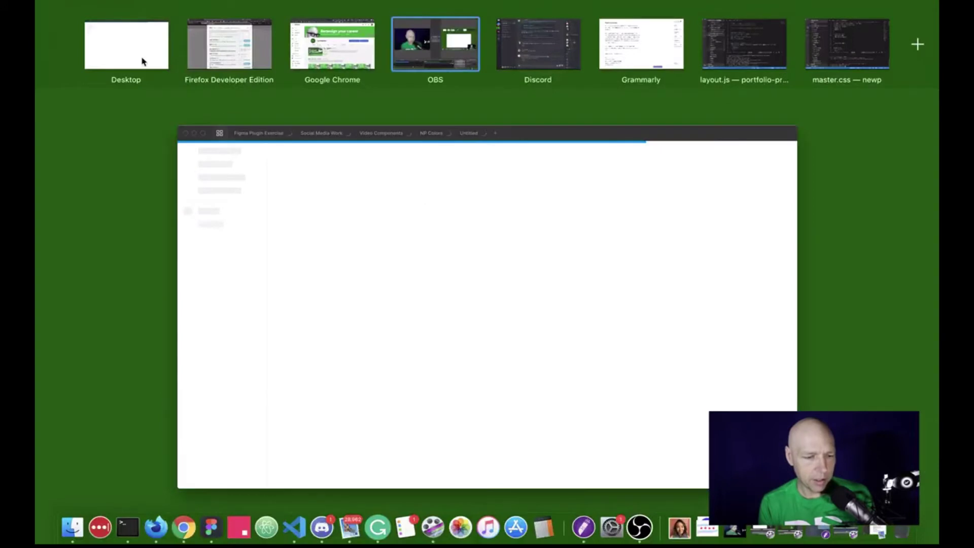
pyautogui.click(141, 55)
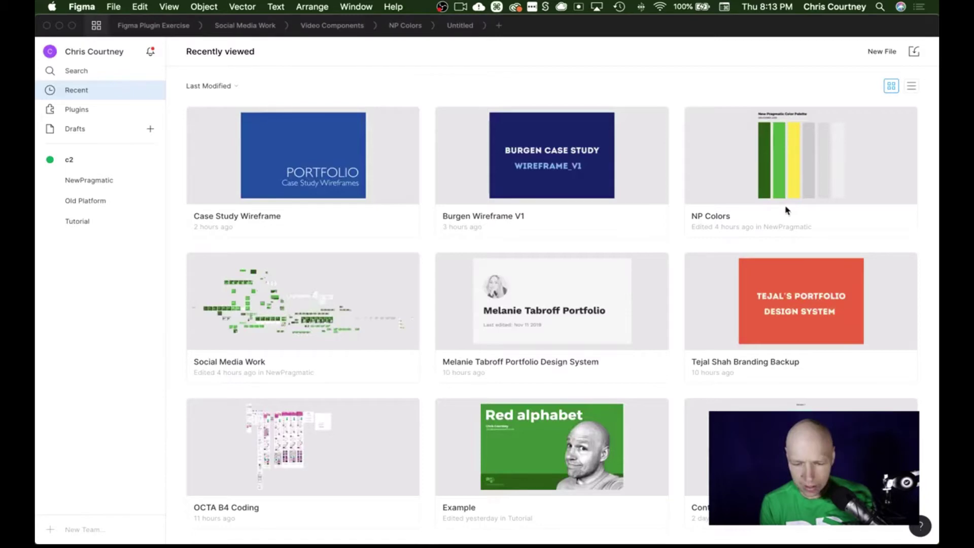
pyautogui.click(465, 28)
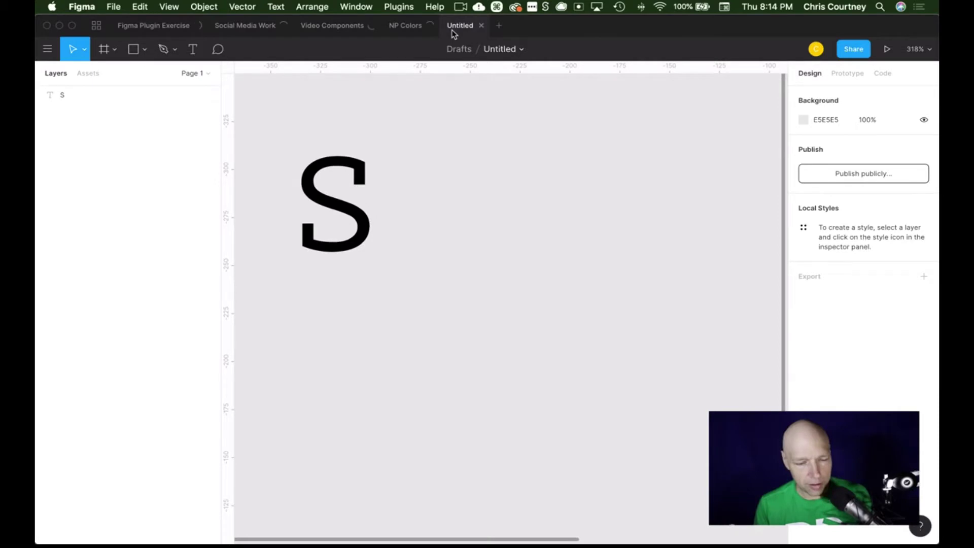
# - Select the letter S in its text layer and set its font to Vibes
pyautogui.click(320, 203)
pyautogui.click(847, 261)
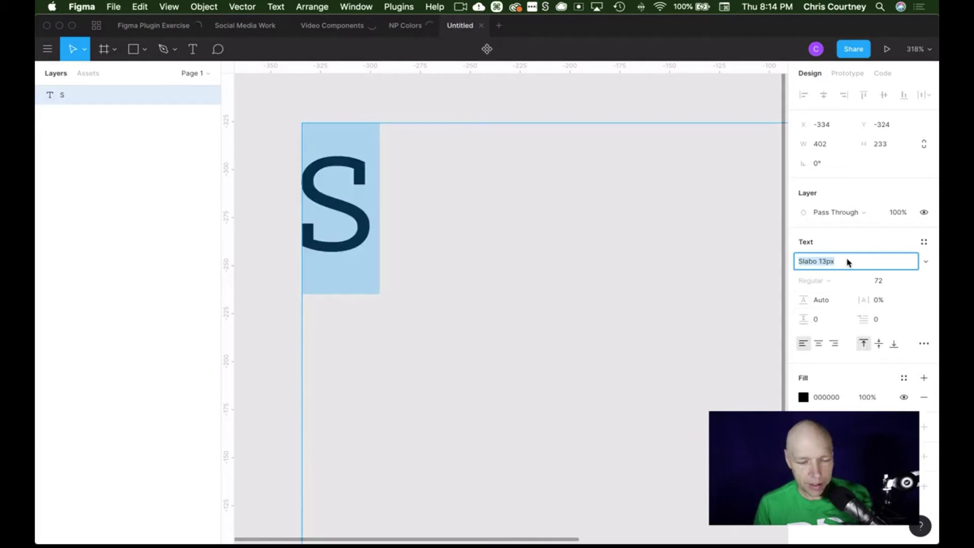
pyautogui.write('Bvi')
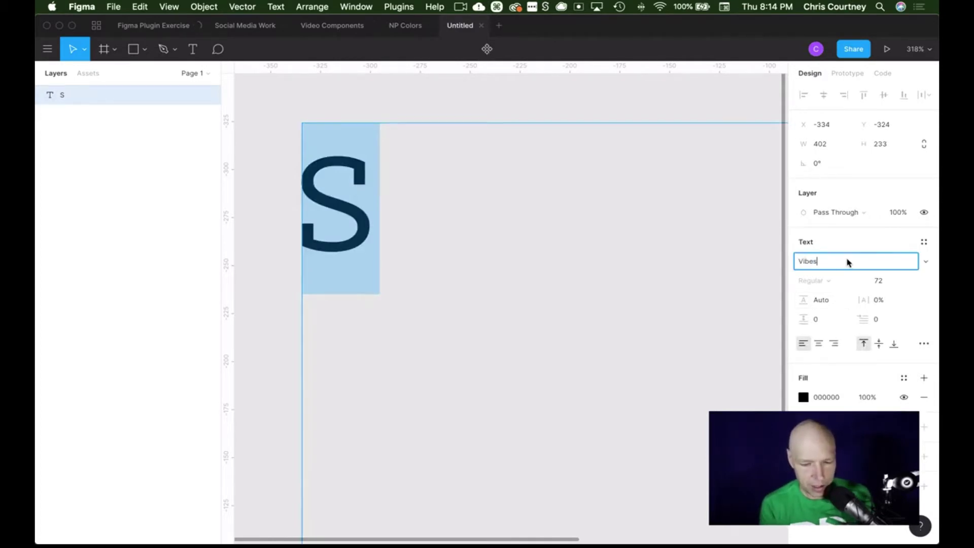
pyautogui.press('Return')
pyautogui.press('Return')
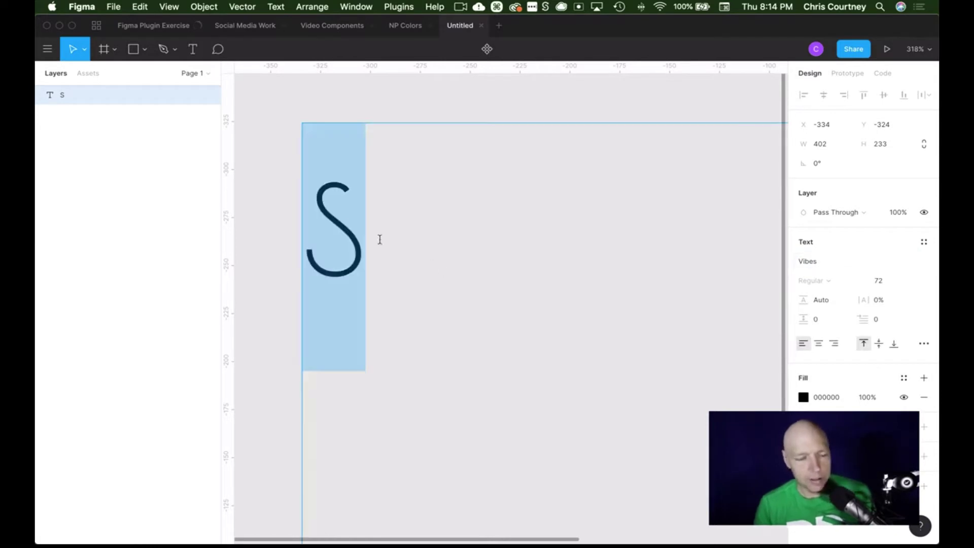
# - Replace the letter S with the word "Vibes" and finish editing the text
pyautogui.write('Vibes')
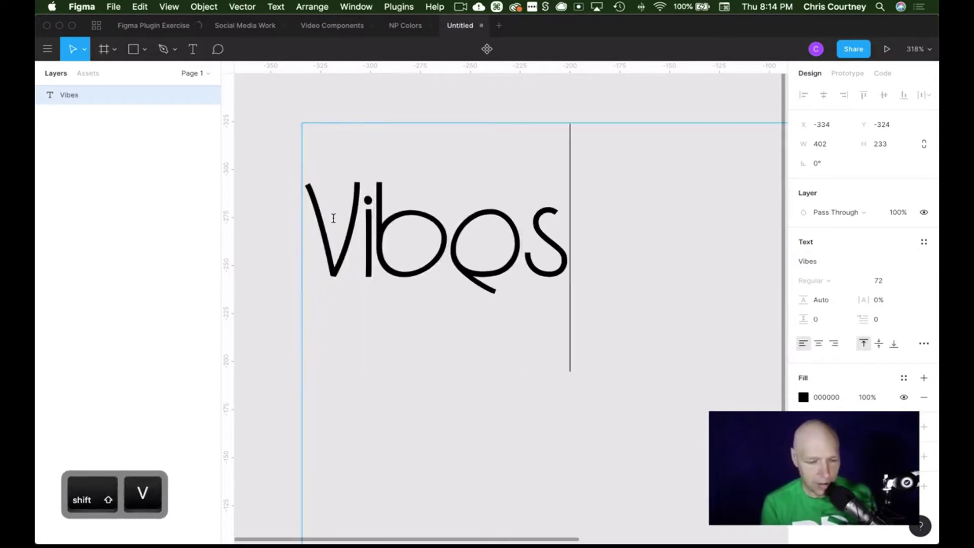
pyautogui.press('Escape')
pyautogui.press('Escape')
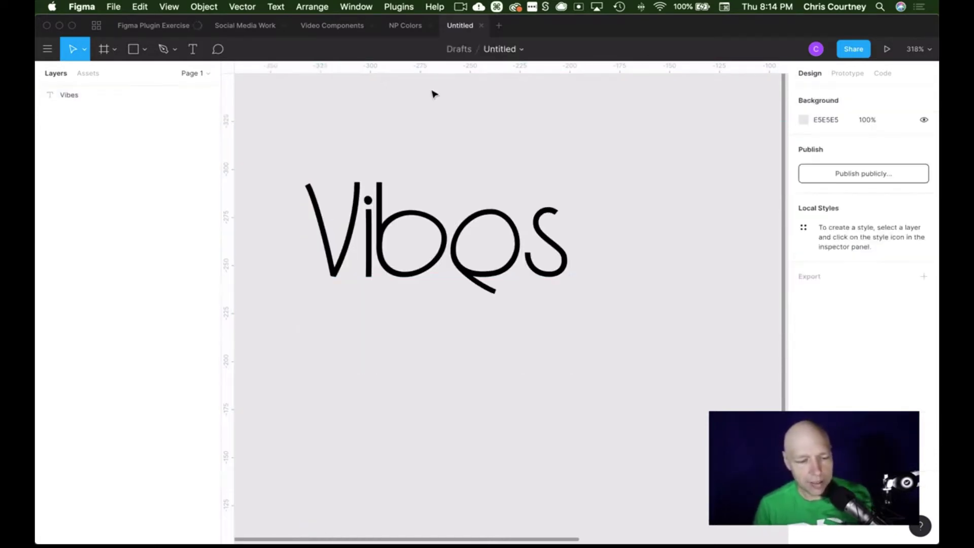
pyautogui.scroll(-5, 433, 94)
pyautogui.scroll(5, 433, 93)
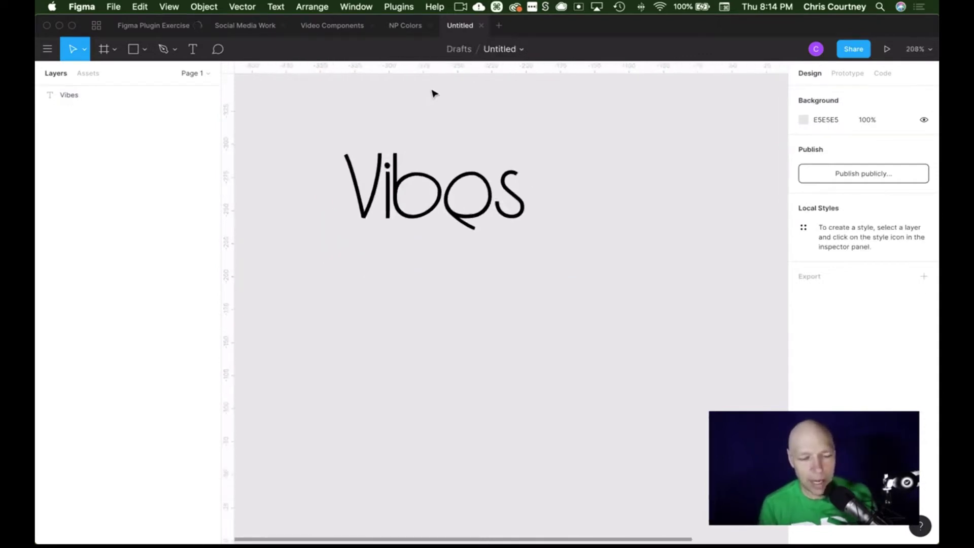
pyautogui.scroll(-2, 434, 94)
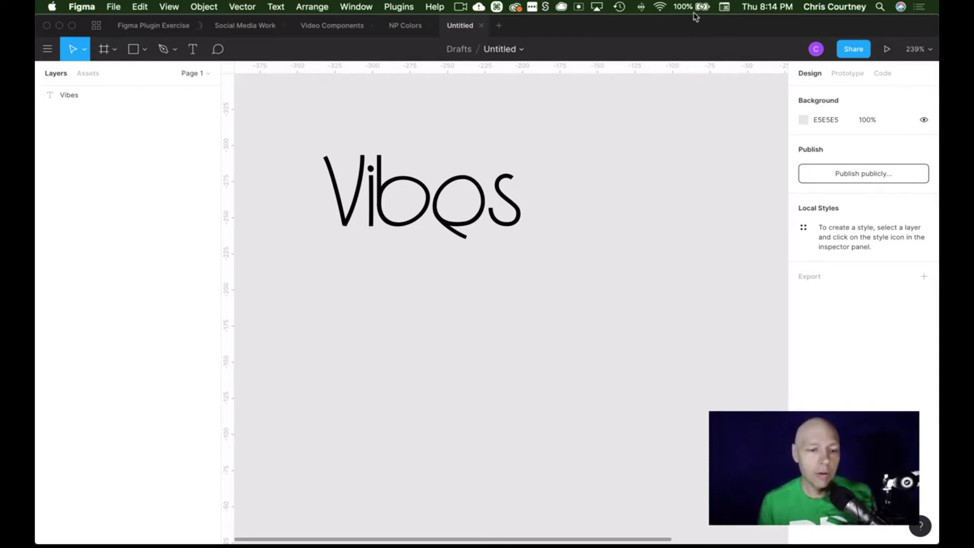
# - Check the installed fonts in the SkyFonts client, then select the word Vibes on the canvas
pyautogui.click(545, 7)
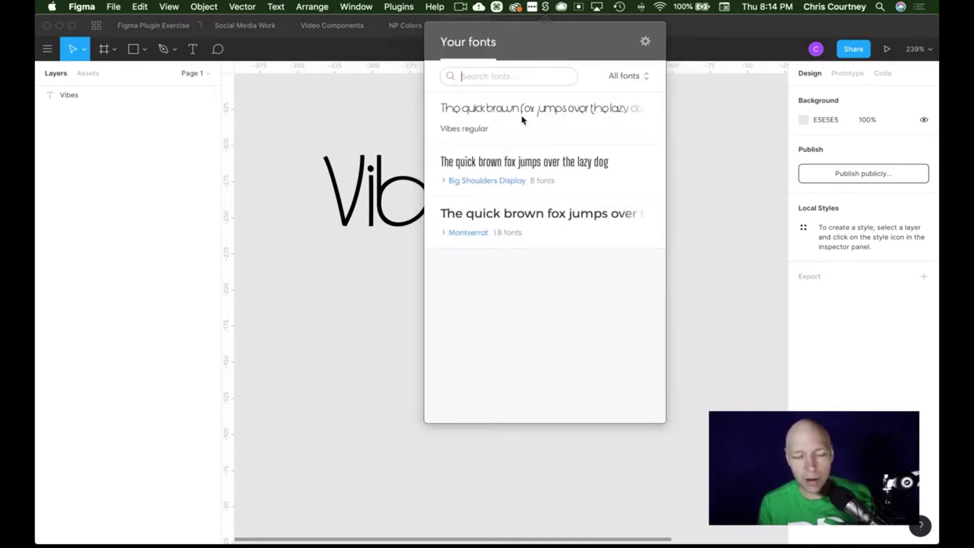
pyautogui.click(740, 124)
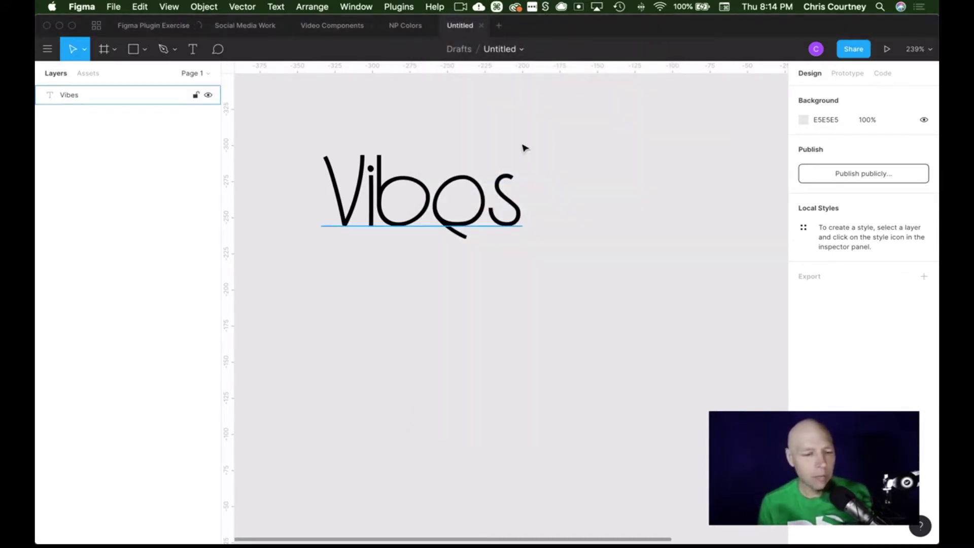
pyautogui.doubleClick(500, 184)
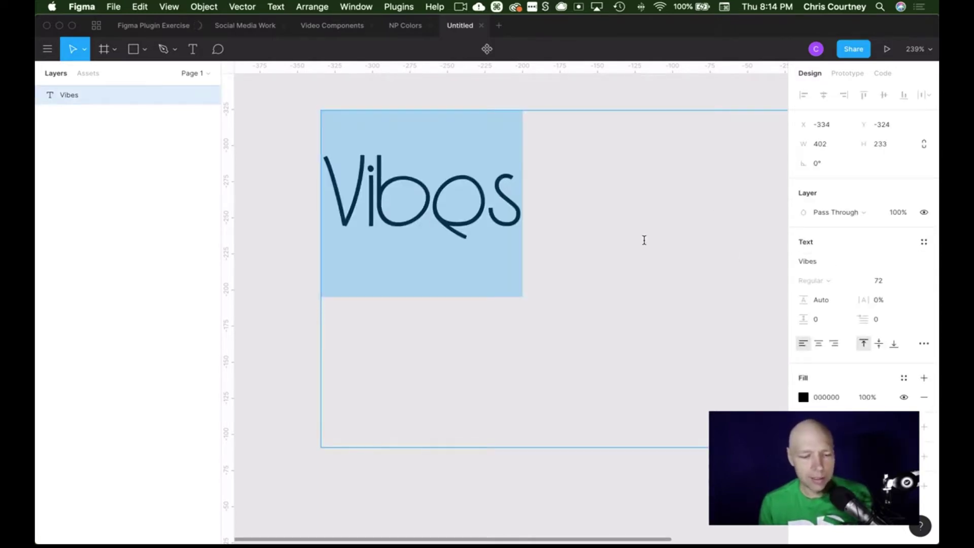
# - Switch to Firefox, close the Fonts.com font list, and return from the Vibes specimen to the Google Fonts Display catalog
pyautogui.press('super+Tab')
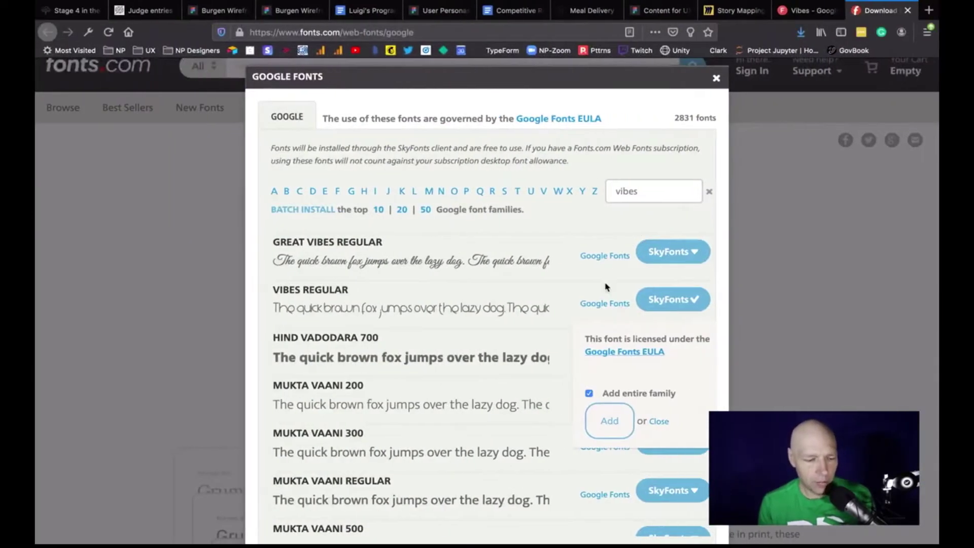
pyautogui.click(716, 79)
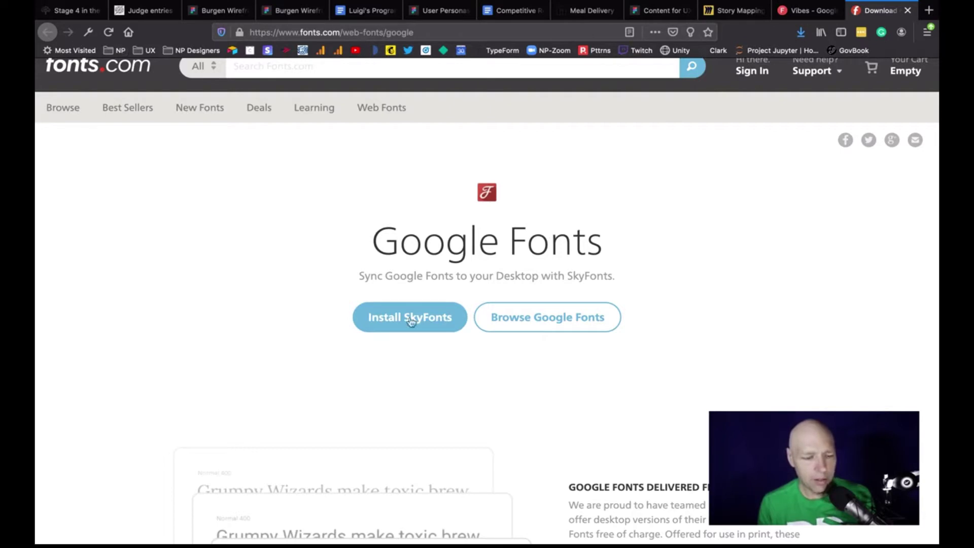
pyautogui.click(801, 10)
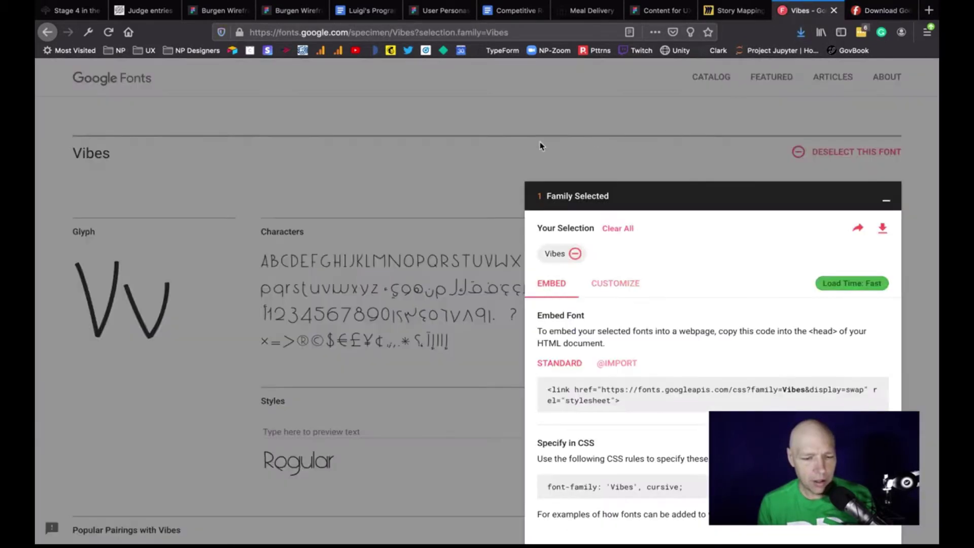
pyautogui.click(886, 199)
pyautogui.click(48, 32)
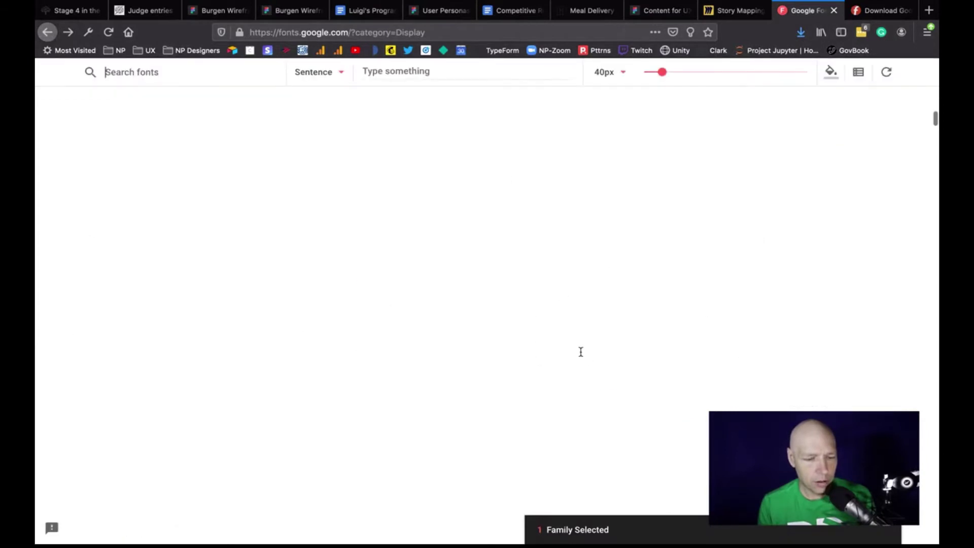
pyautogui.scroll(3, 522, 261)
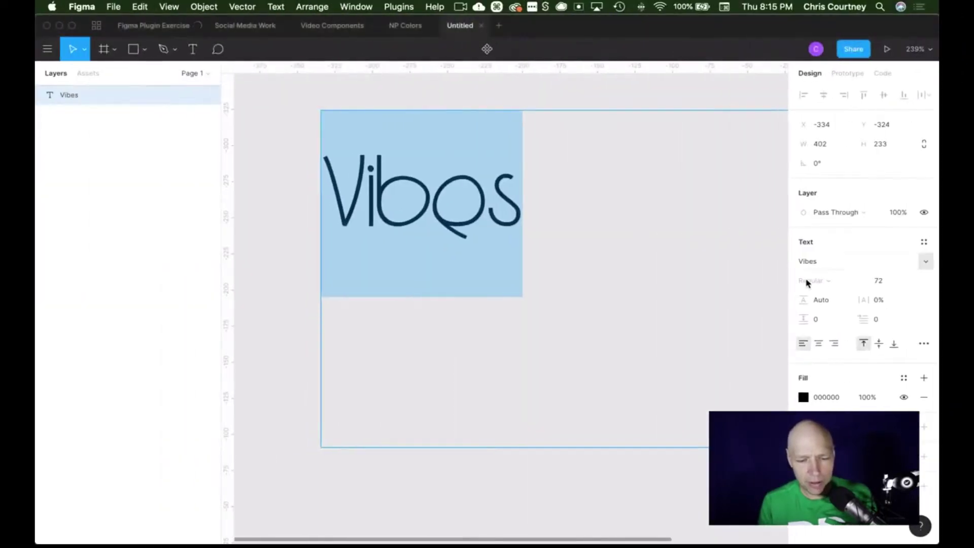
# - Switch to Figma and set the font of the selected Vibes text to Press Start 2P
pyautogui.click(839, 265)
pyautogui.write('Press Start 2P')
pyautogui.press('Return')
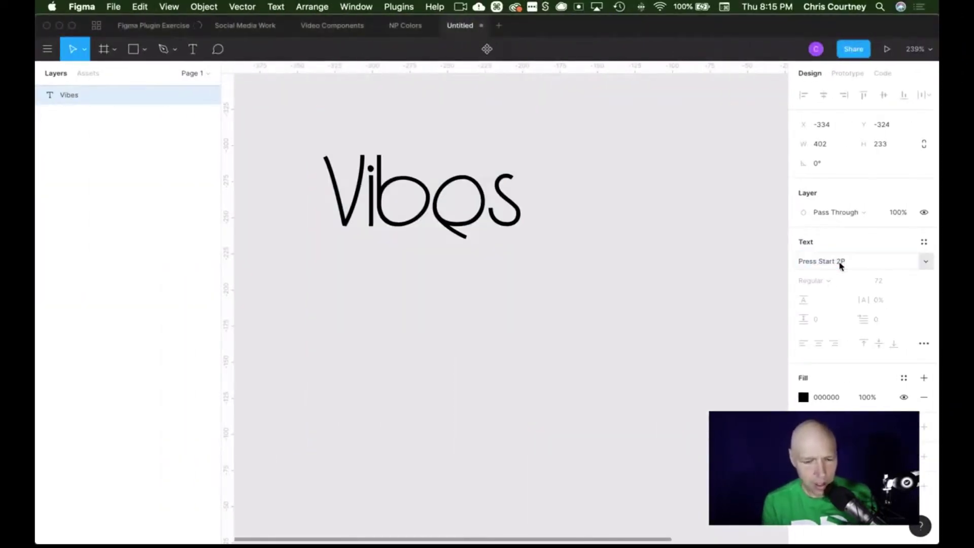
# - Check Press Start 2P in the list of available fonts for the Vibes text, then close the list
pyautogui.click(839, 264)
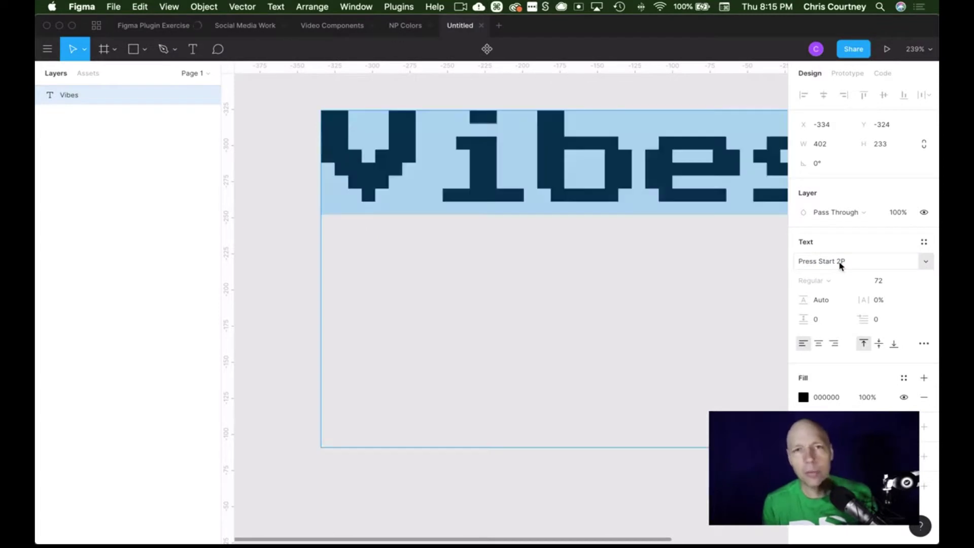
pyautogui.click(917, 264)
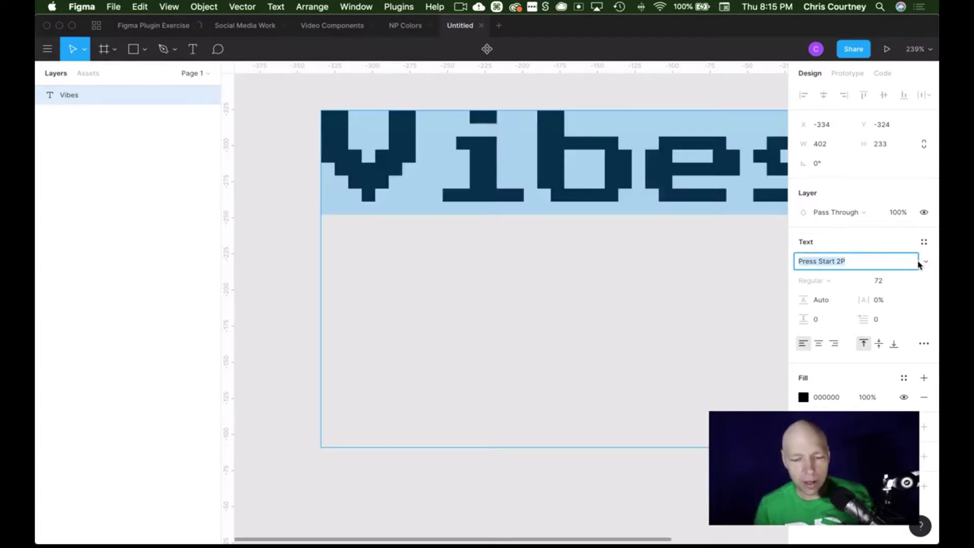
pyautogui.click(925, 262)
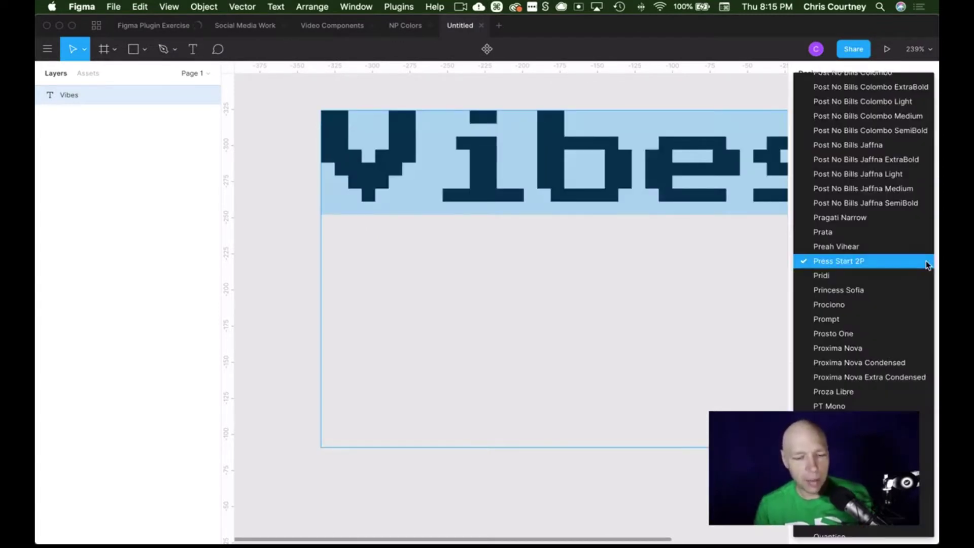
pyautogui.click(925, 265)
pyautogui.click(573, 226)
# - Switch to Firefox and browse the Google Fonts Display catalog to Black Ops One, selecting its sample sentence
pyautogui.press('super+Tab')
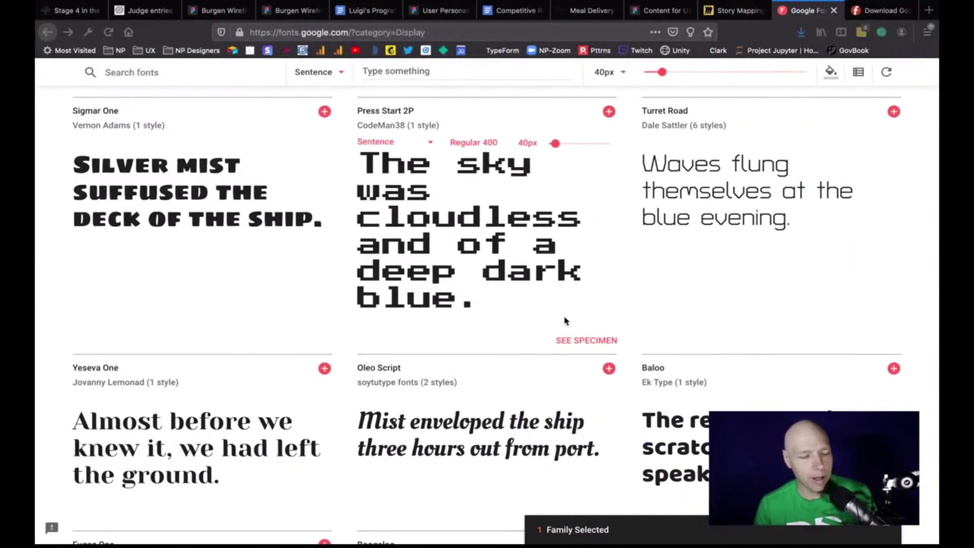
pyautogui.scroll(-15, 564, 349)
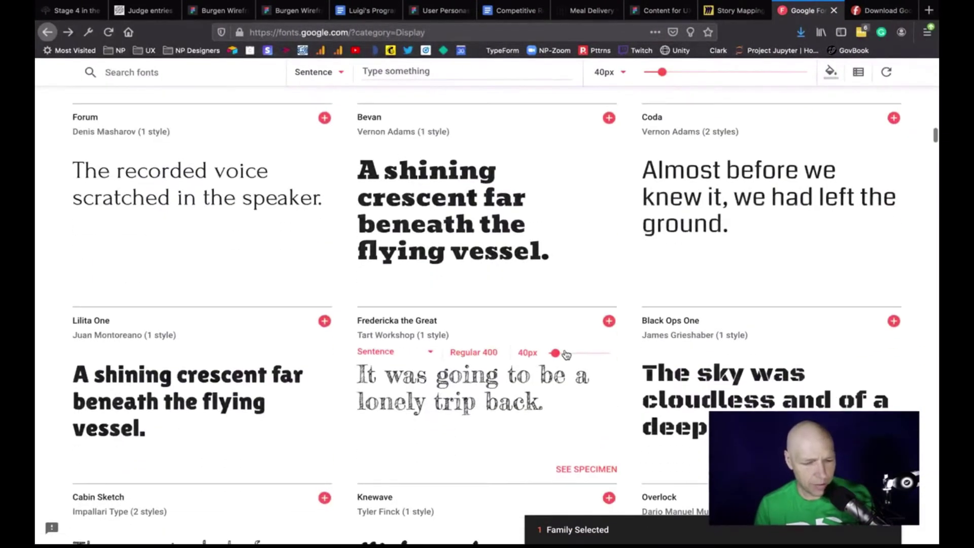
pyautogui.scroll(-1, 566, 354)
pyautogui.scroll(-3, 565, 353)
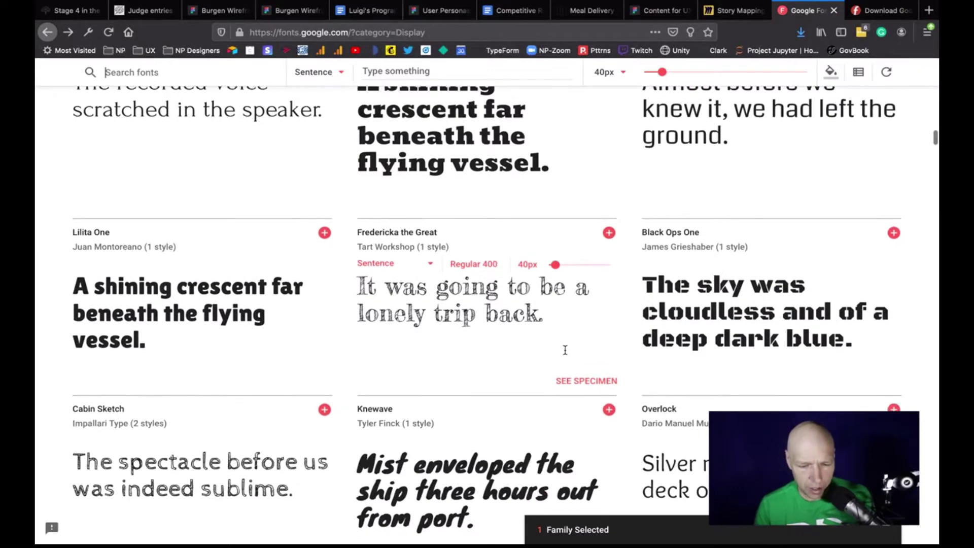
pyautogui.scroll(-4, 565, 350)
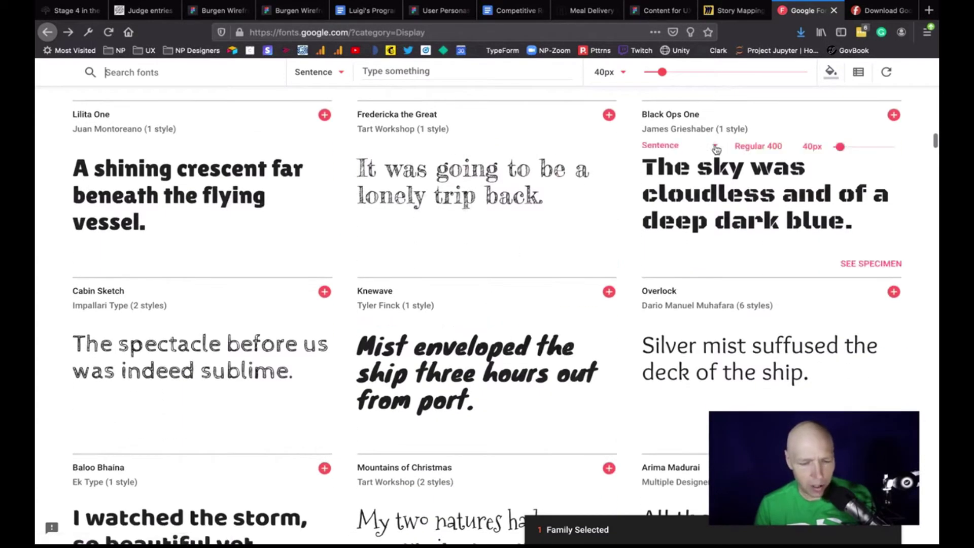
pyautogui.tripleClick(732, 175)
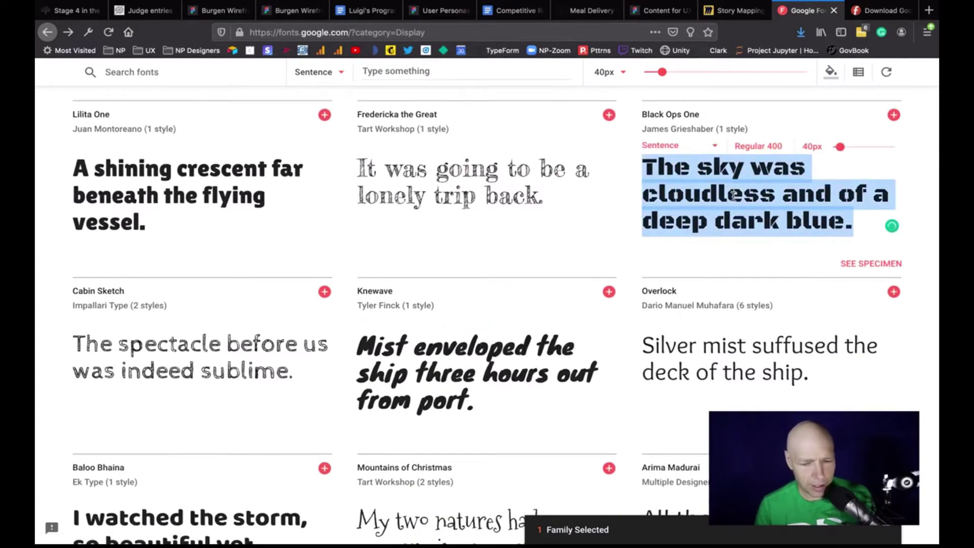
# - Search the web for "google fonts", then go back to the Google Fonts Display catalog
pyautogui.click(544, 220)
pyautogui.press('super+t')
pyautogui.press('super+Tab')
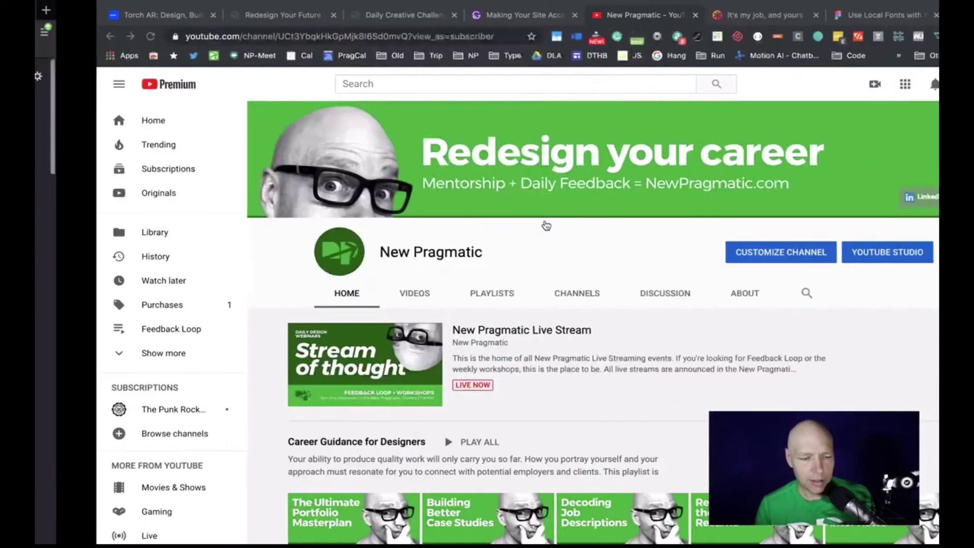
pyautogui.press('super+Tab')
pyautogui.write('google fonts')
pyautogui.press('Return')
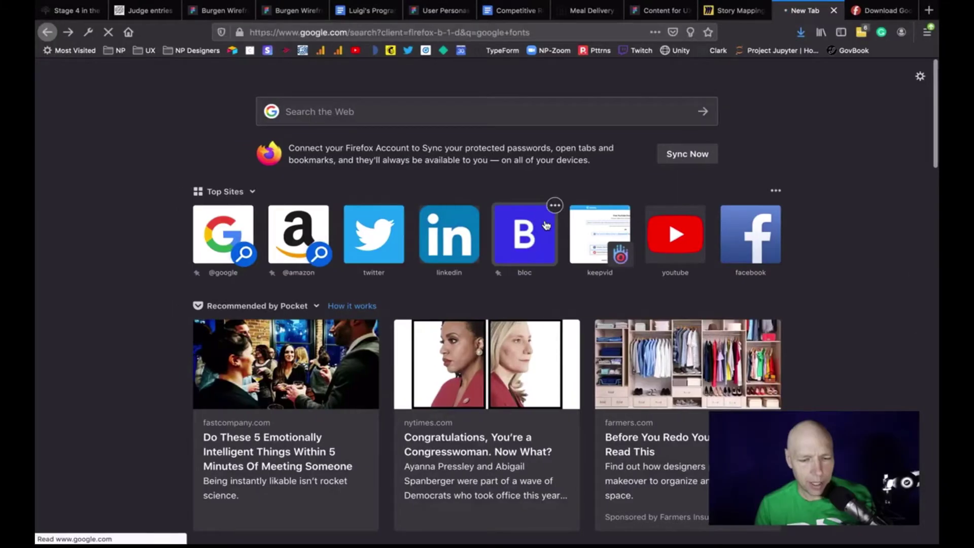
pyautogui.press('super+Left')
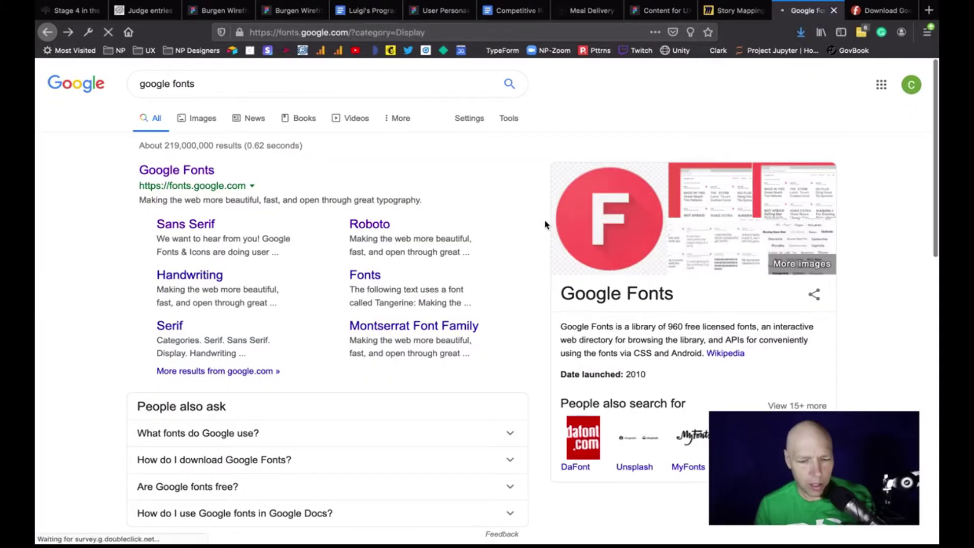
# - Switch to Figma and set the Vibes text's font to Black Ops One
pyautogui.press('super+Tab')
pyautogui.click(847, 261)
pyautogui.write('B')
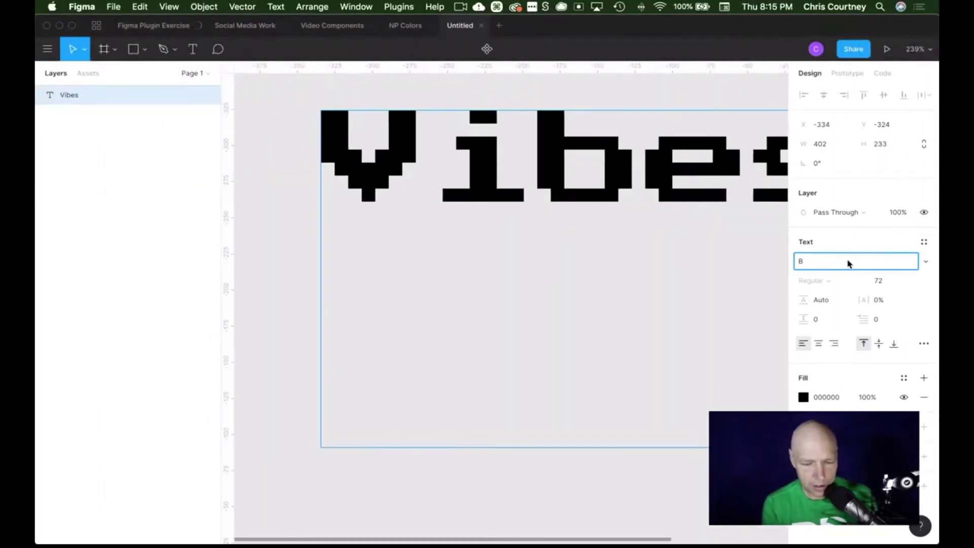
pyautogui.write('iolack Ops One')
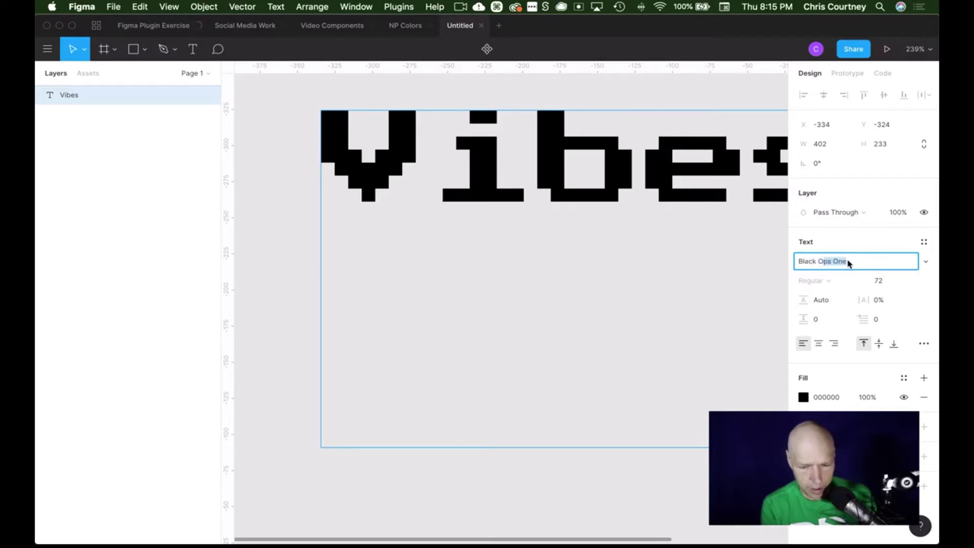
pyautogui.press('Return')
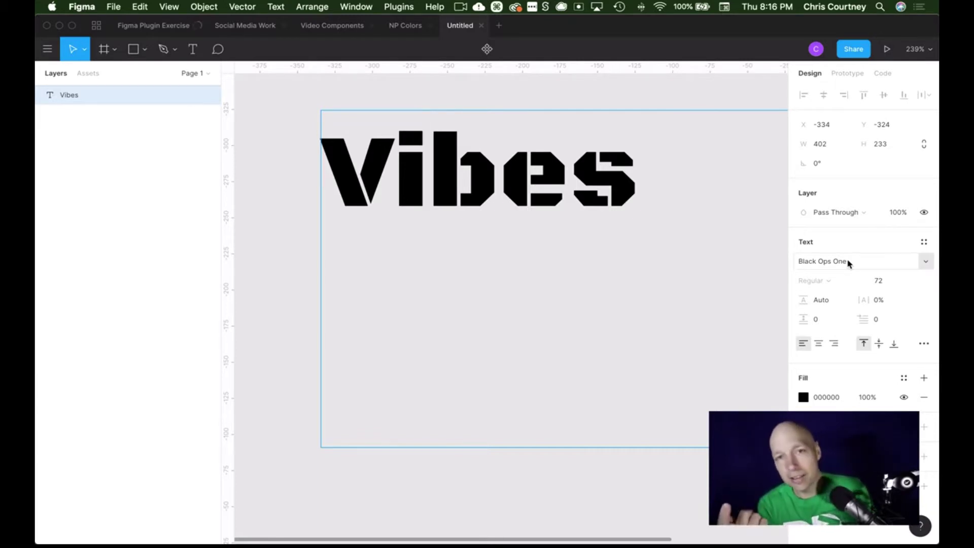
# - Set the Vibes text's font to Playfair Display
pyautogui.click(848, 262)
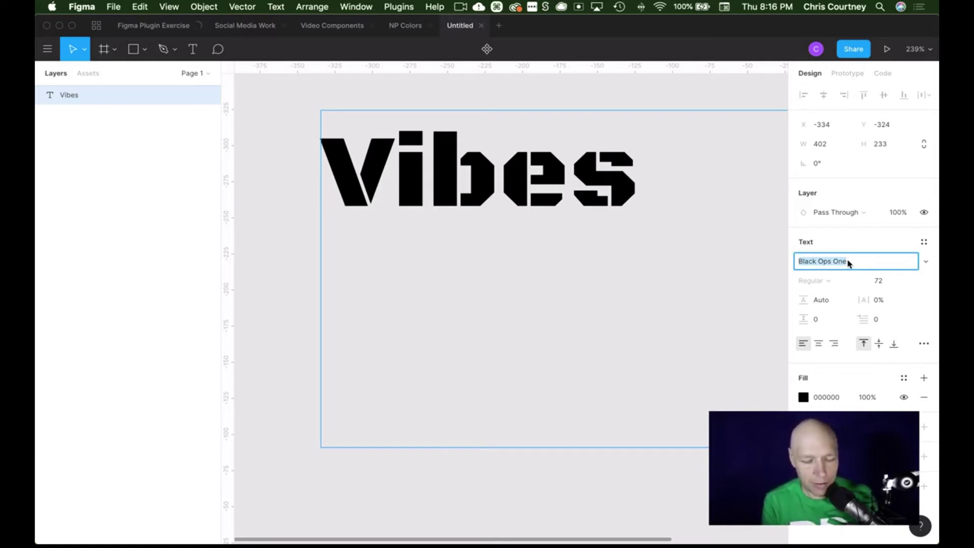
pyautogui.write('P')
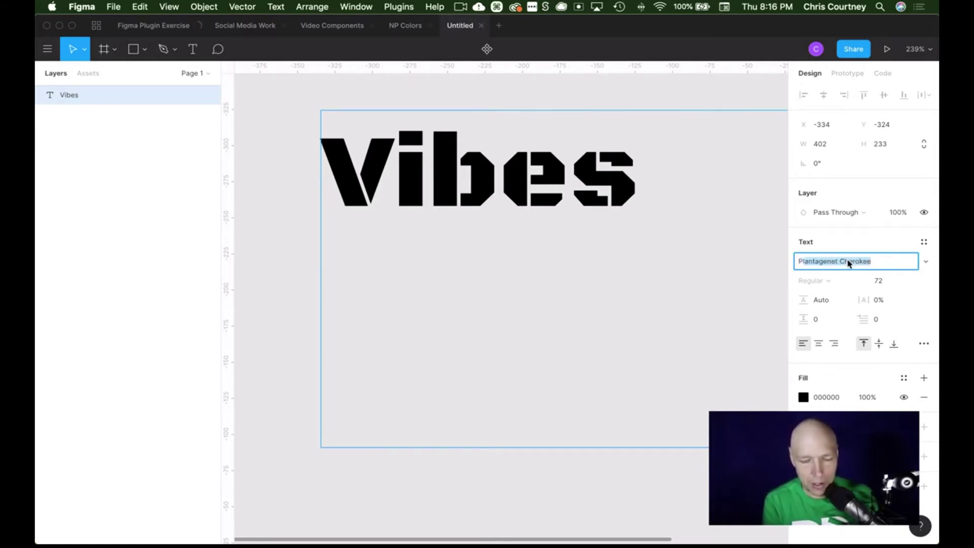
pyautogui.write('layfair Display')
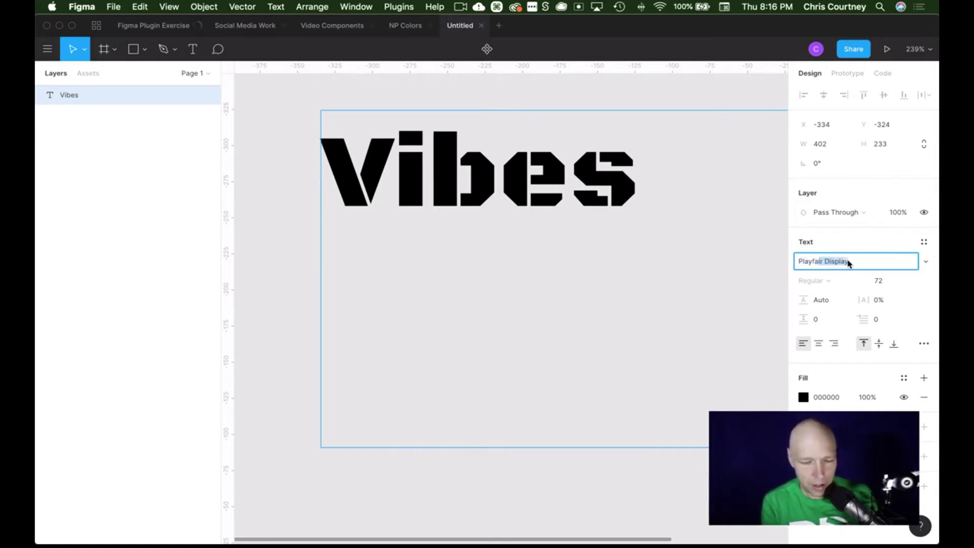
pyautogui.press('Return')
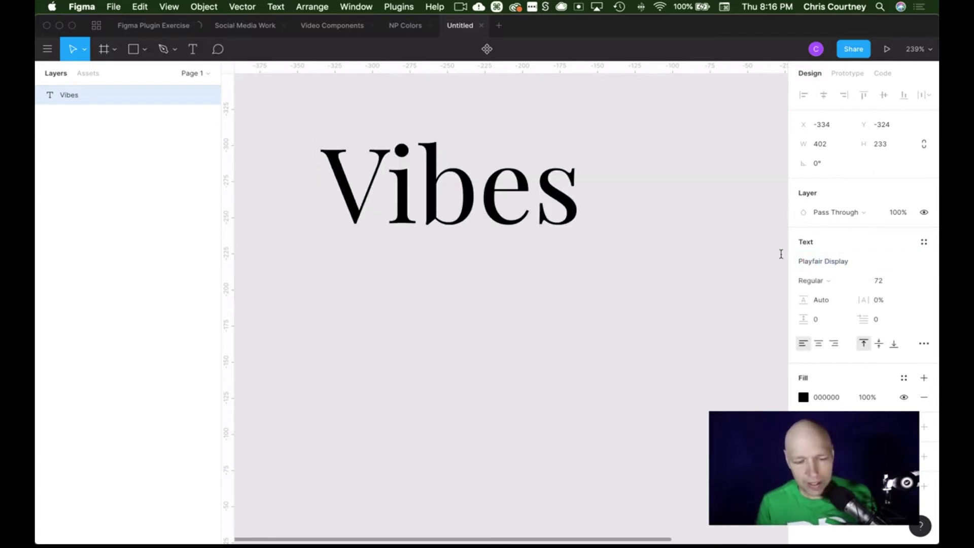
# - Select the whole word Vibes, set its font weight to Black, and finish editing the text
pyautogui.click(844, 281)
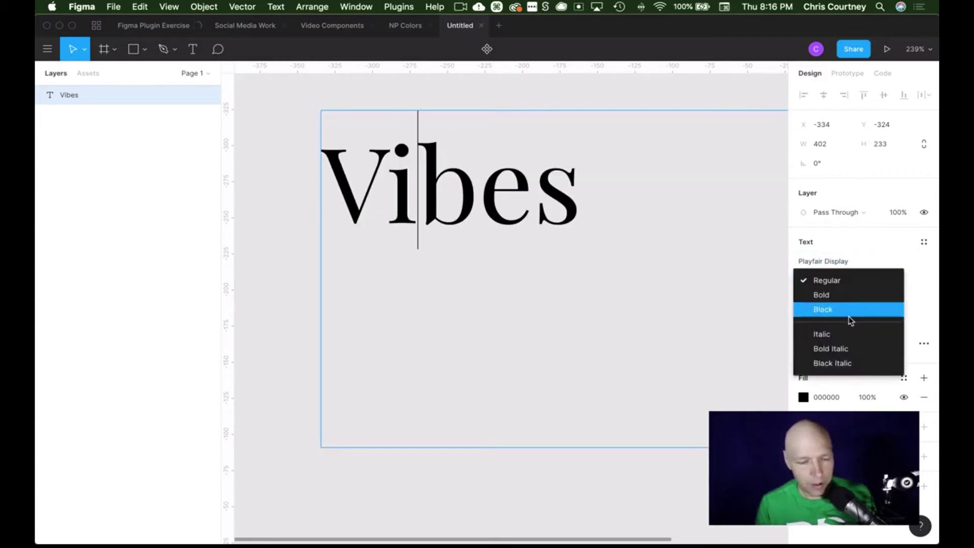
pyautogui.press('super+a')
pyautogui.click(850, 281)
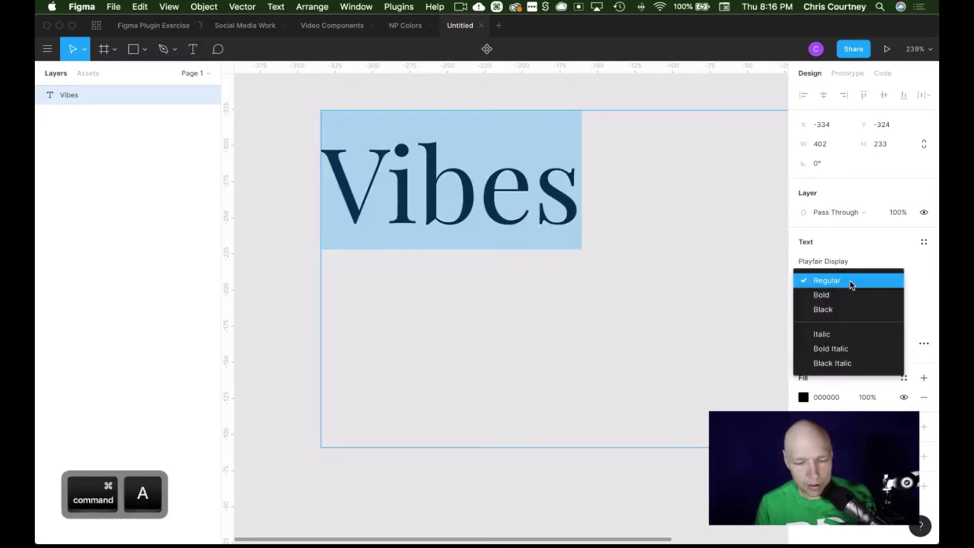
pyautogui.click(854, 309)
pyautogui.press('Escape')
pyautogui.press('Escape')
# - Reduce the Vibes text box's height to about 87 and place a copy of it directly below
pyautogui.click(378, 203)
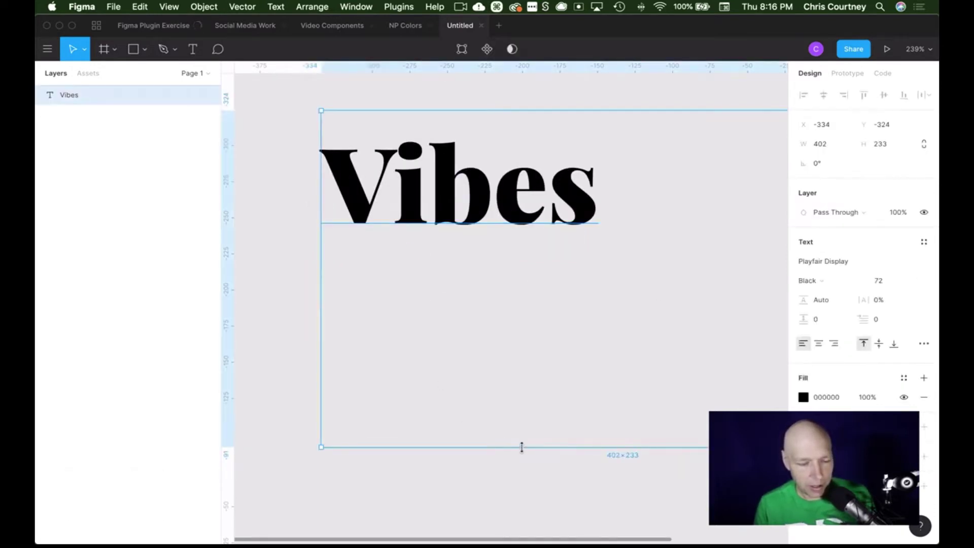
pyautogui.moveTo(522, 447); pyautogui.dragTo(507, 235)
pyautogui.press('super+v')
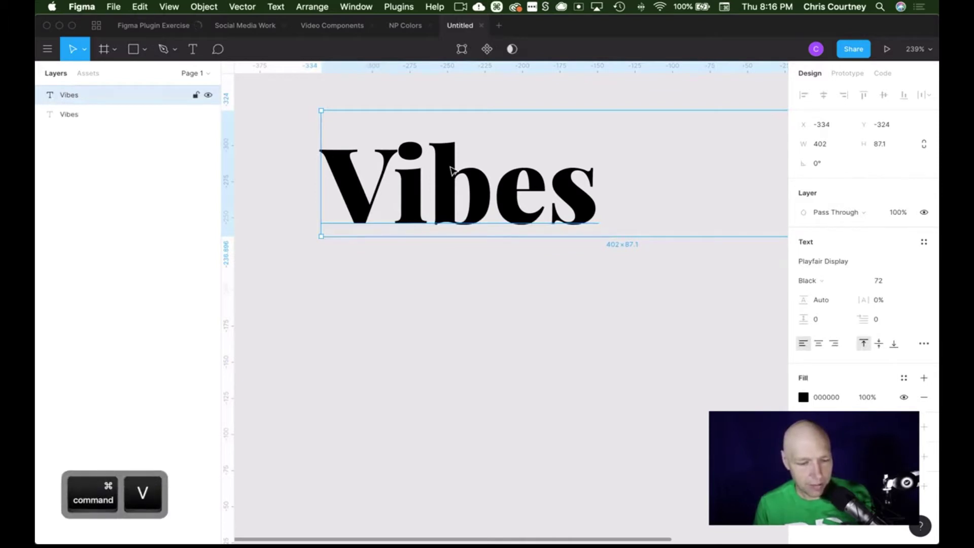
# - Set the font of the lower Vibes text to Montserrat
pyautogui.press('Return')
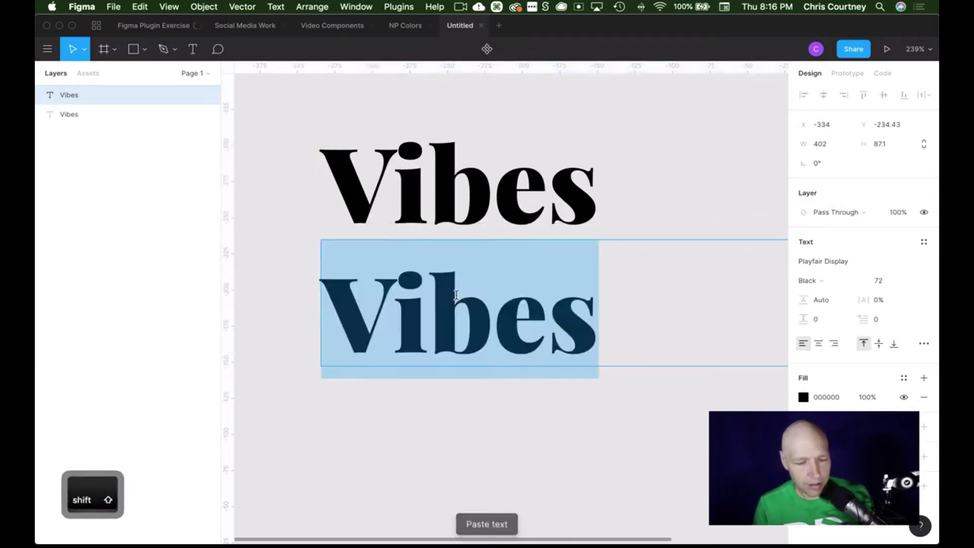
pyautogui.click(855, 264)
pyautogui.write('Mon')
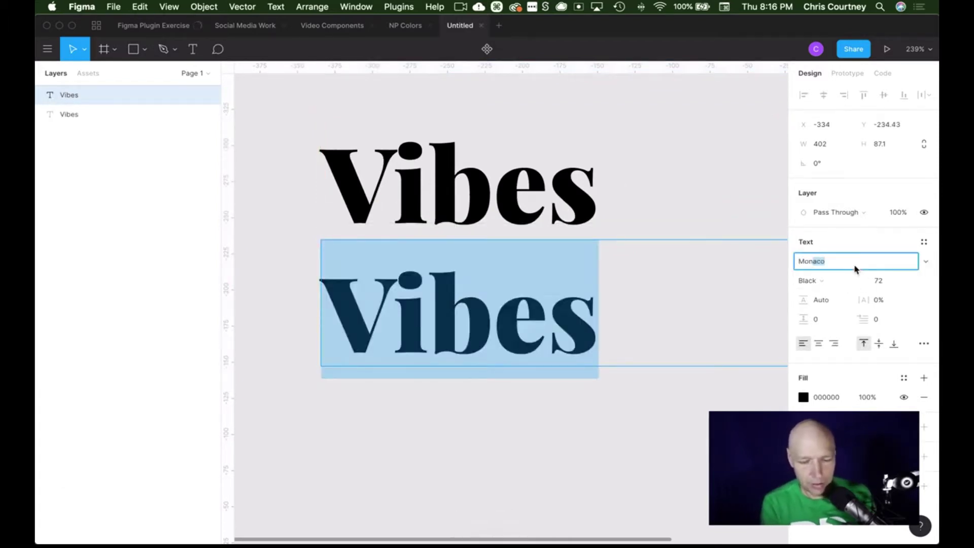
pyautogui.write('s')
pyautogui.press('BackSpace')
pyautogui.write('ts')
pyautogui.press('Return')
# - Set the lower Vibes text to Regular weight and font size 24
pyautogui.press('super+a')
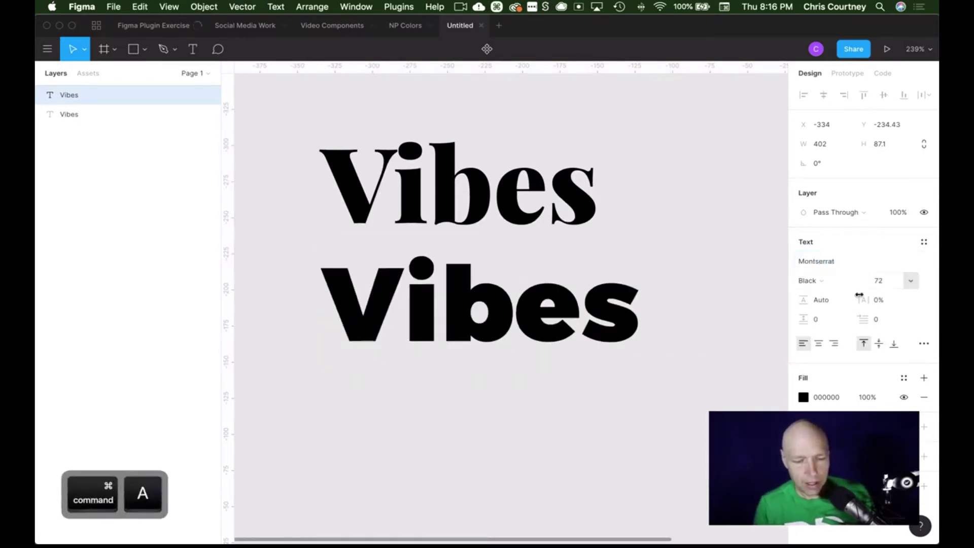
pyautogui.click(844, 285)
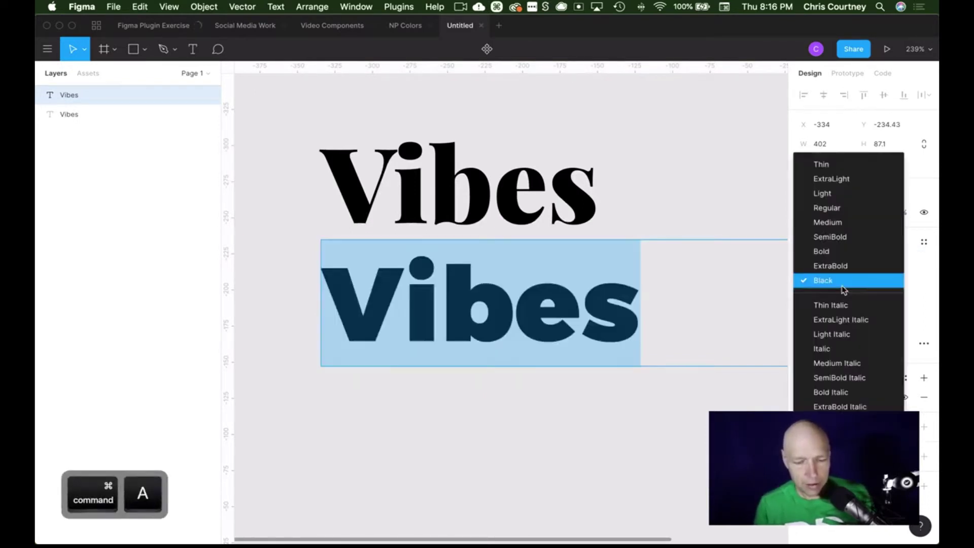
pyautogui.click(838, 207)
pyautogui.click(885, 282)
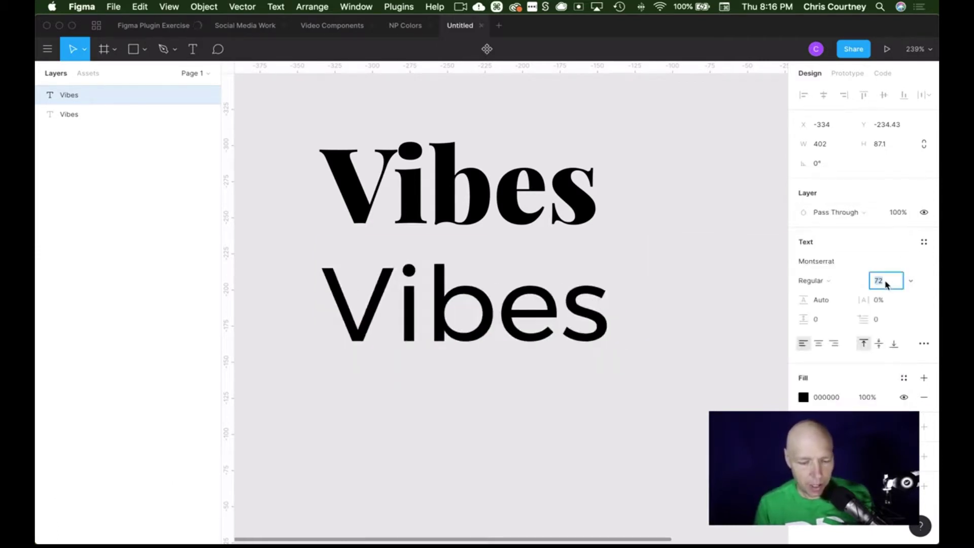
pyautogui.write('24')
pyautogui.press('Return')
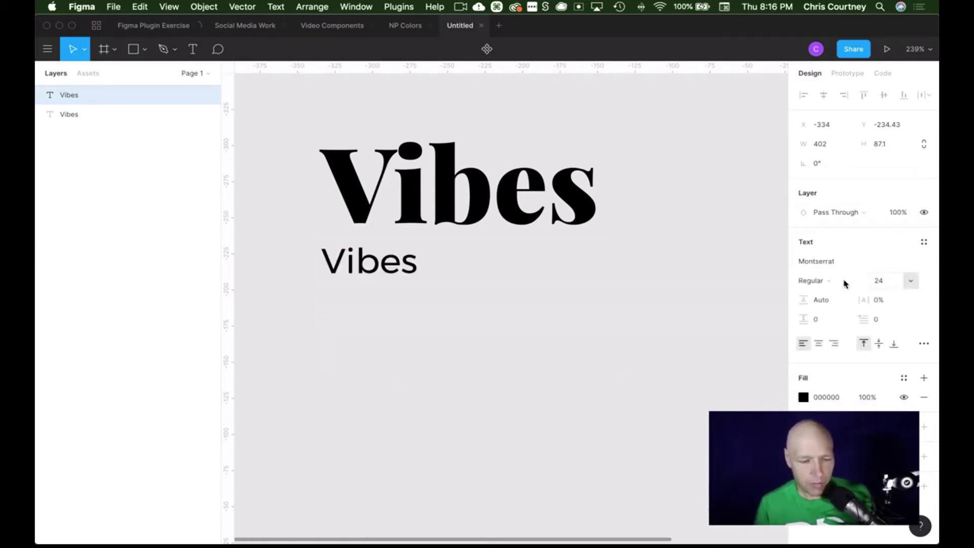
# - Finish editing the small Vibes text and move it slightly lower under the heading, to a Y position of about -230
pyautogui.click(418, 263)
pyautogui.press('super+a')
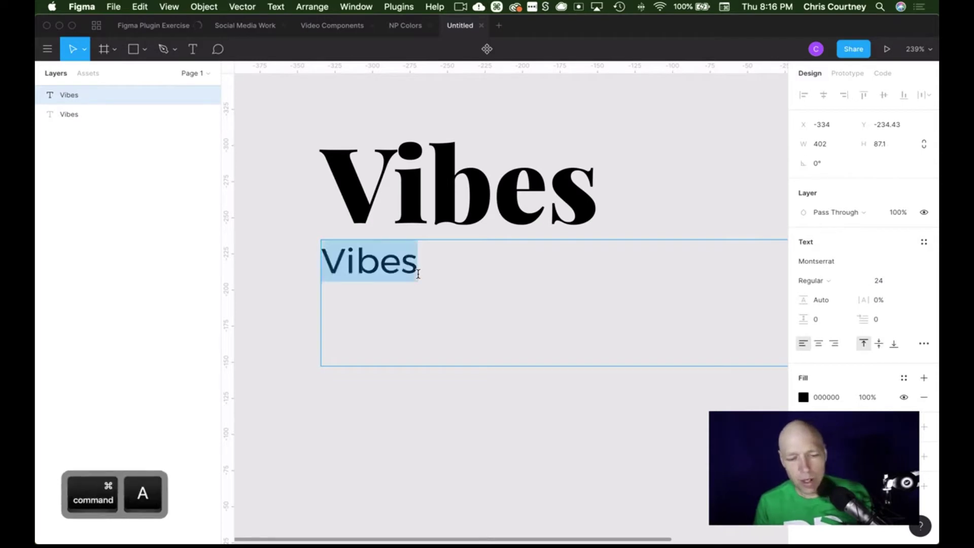
pyautogui.scroll(-5, 418, 273)
pyautogui.scroll(-2, 418, 274)
pyautogui.hscroll(2, 418, 274)
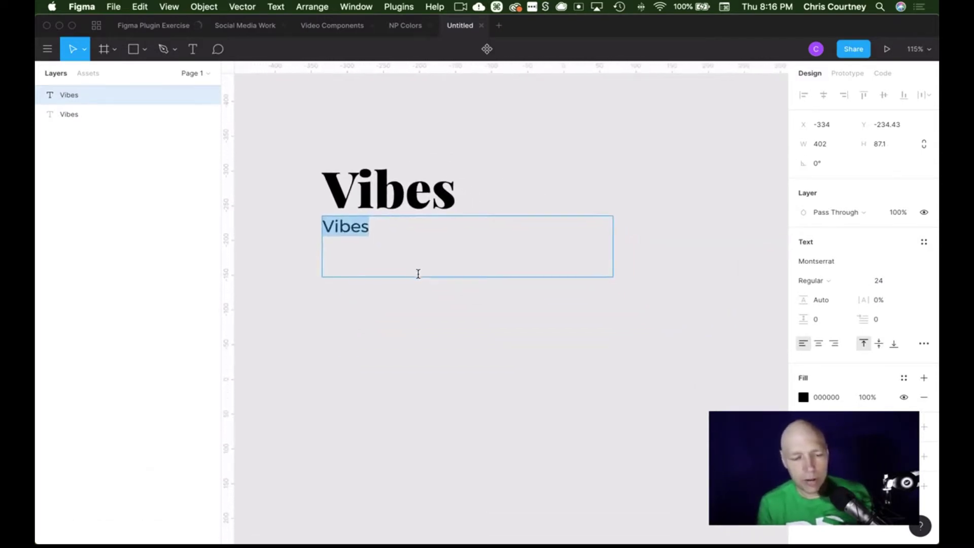
pyautogui.press('Escape')
pyautogui.click(430, 181)
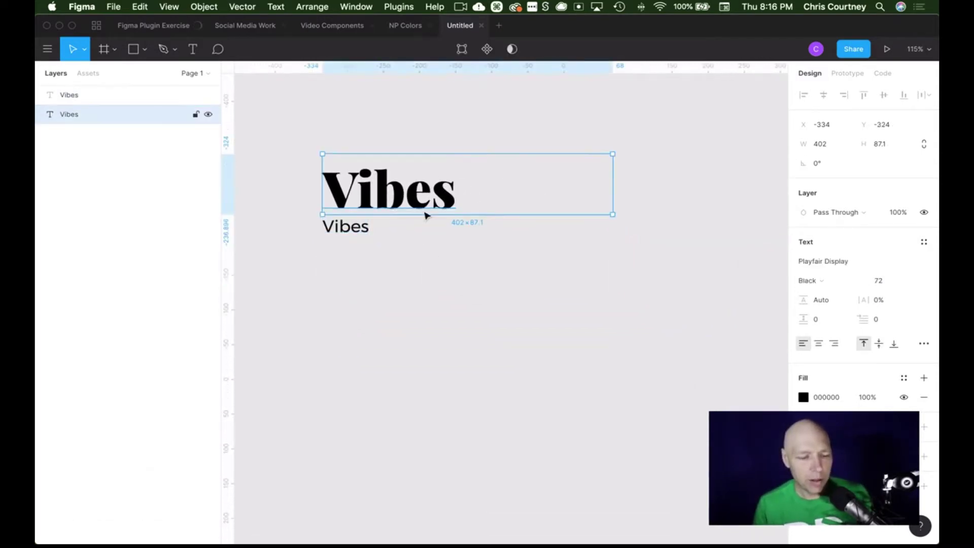
pyautogui.click(374, 239)
pyautogui.moveTo(373, 238); pyautogui.dragTo(371, 241)
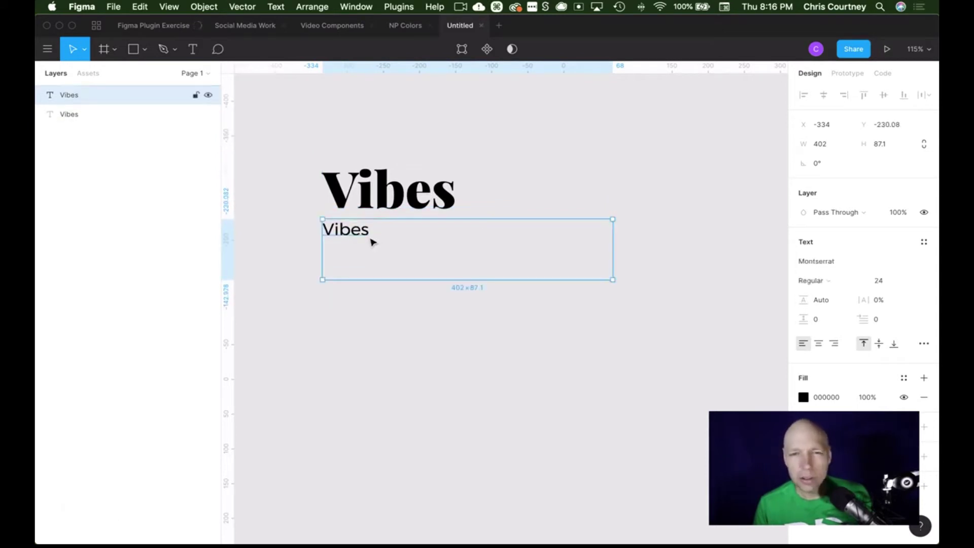
# - Replace the small Vibes text with two Lorem ipsum plugin paragraphs, starting with "Lorem ipsum"
pyautogui.doubleClick(358, 233)
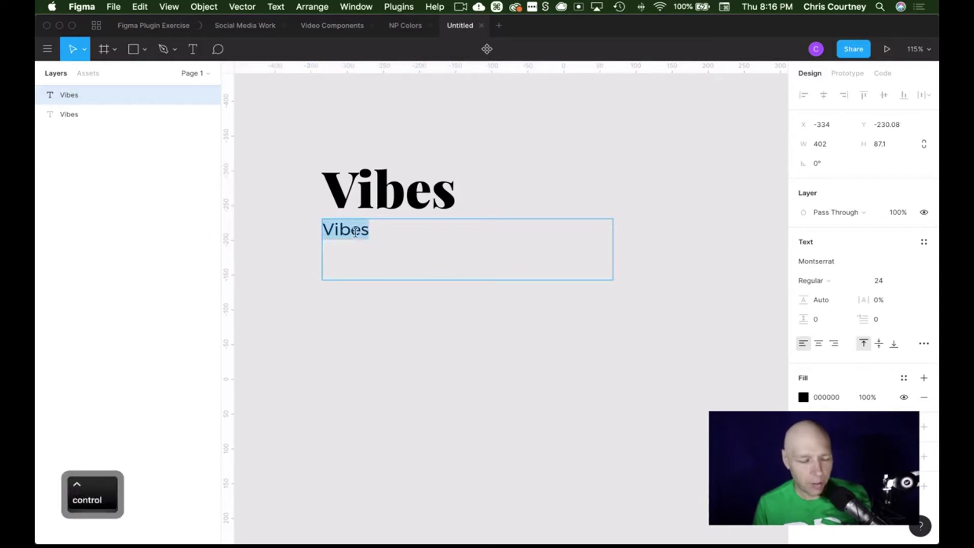
pyautogui.keyDown('ctrl'); pyautogui.click(355, 232); pyautogui.keyUp('ctrl')
pyautogui.moveTo(420, 281)
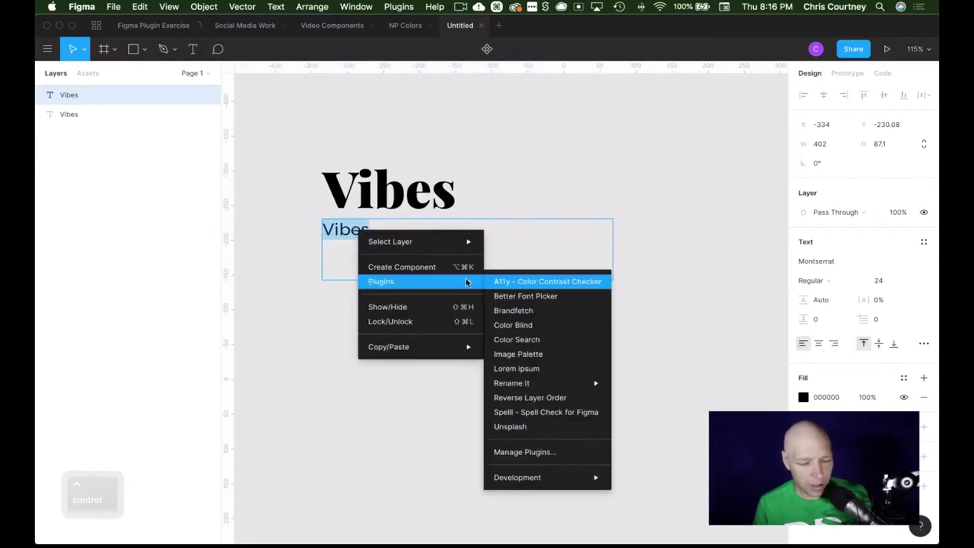
pyautogui.click(534, 369)
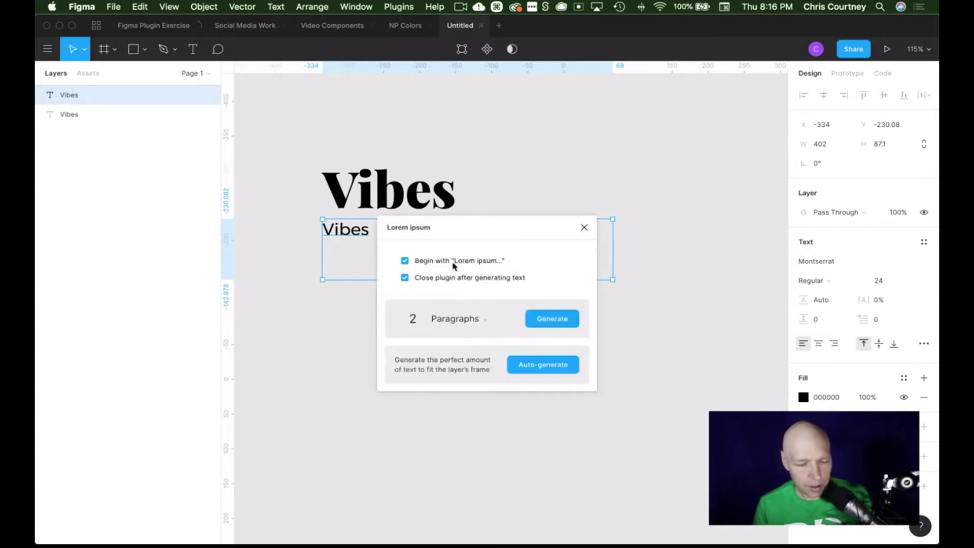
pyautogui.click(541, 325)
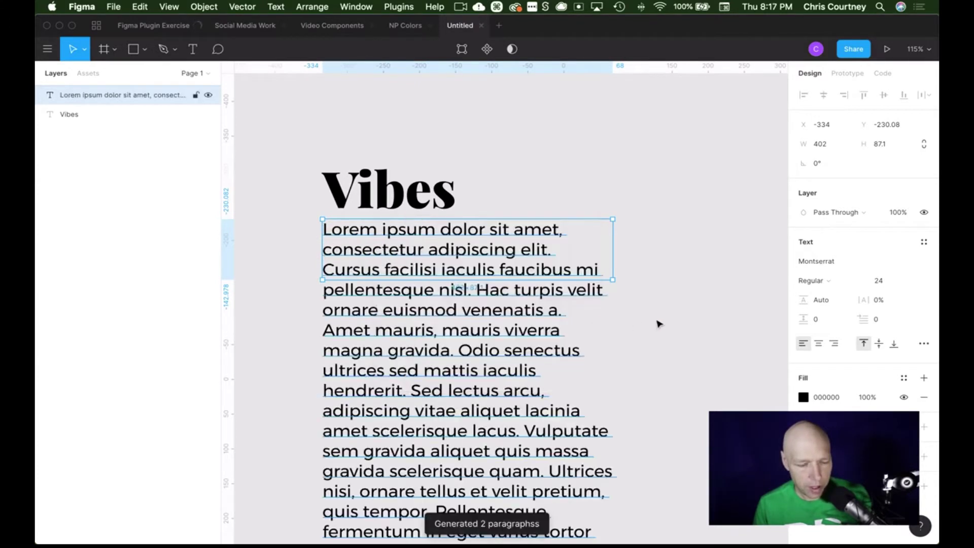
# - Extend the Lorem ipsum text box downward to a height of about 786 to fit both paragraphs
pyautogui.click(672, 323)
pyautogui.click(571, 284)
pyautogui.moveTo(565, 280); pyautogui.dragTo(584, 520)
pyautogui.scroll(5, 680, 418)
pyautogui.click(664, 364)
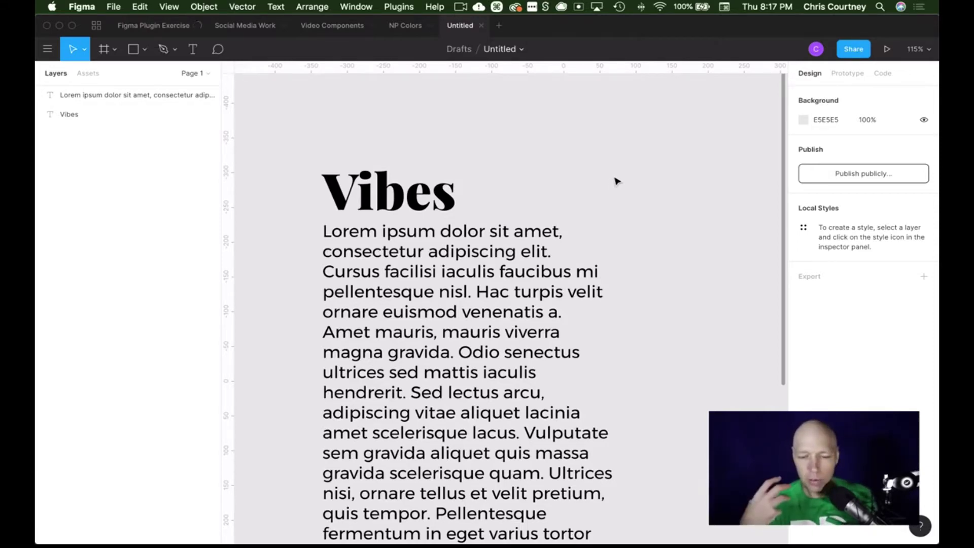
# - Copy the Vibes heading and its body text together and place the copy beside the original at an X position of about 275
pyautogui.scroll(-10, 616, 181)
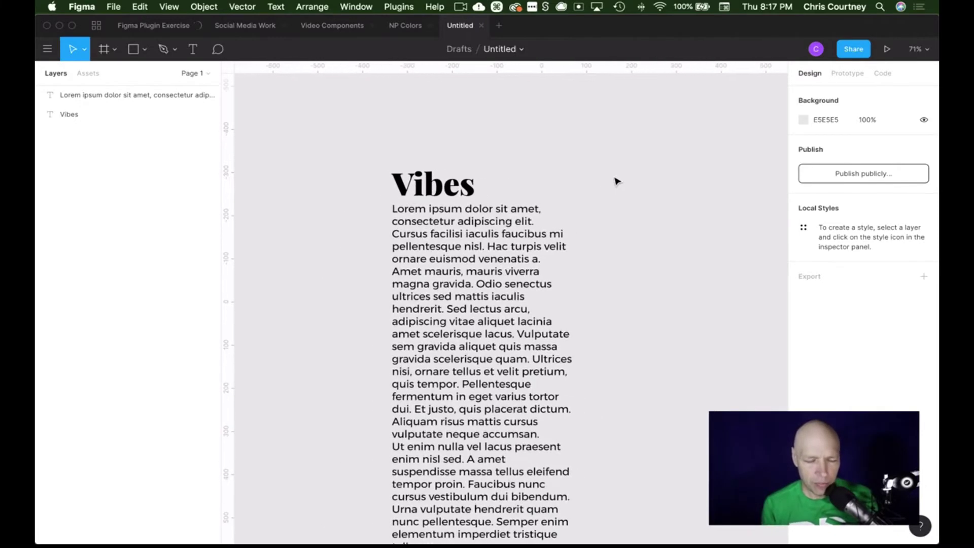
pyautogui.scroll(-3, 617, 181)
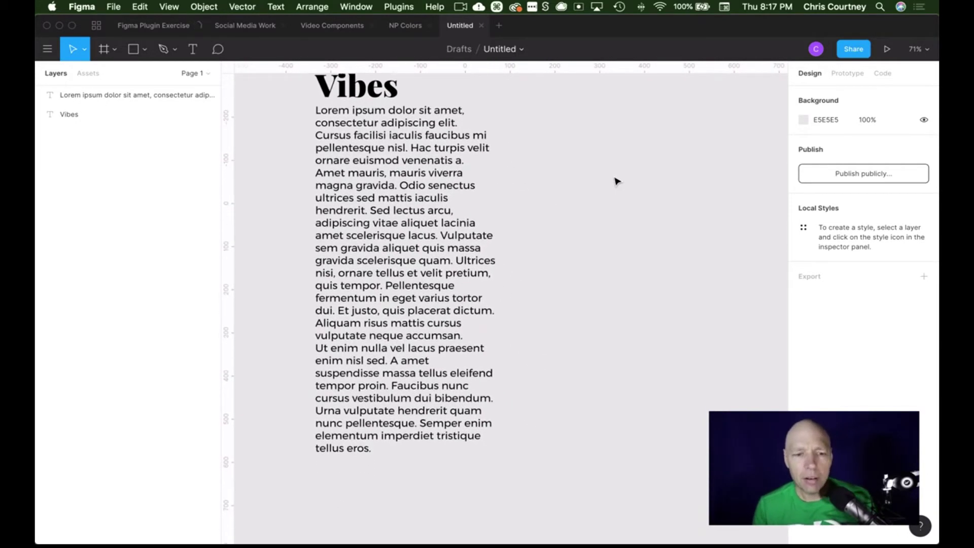
pyautogui.scroll(4, 616, 181)
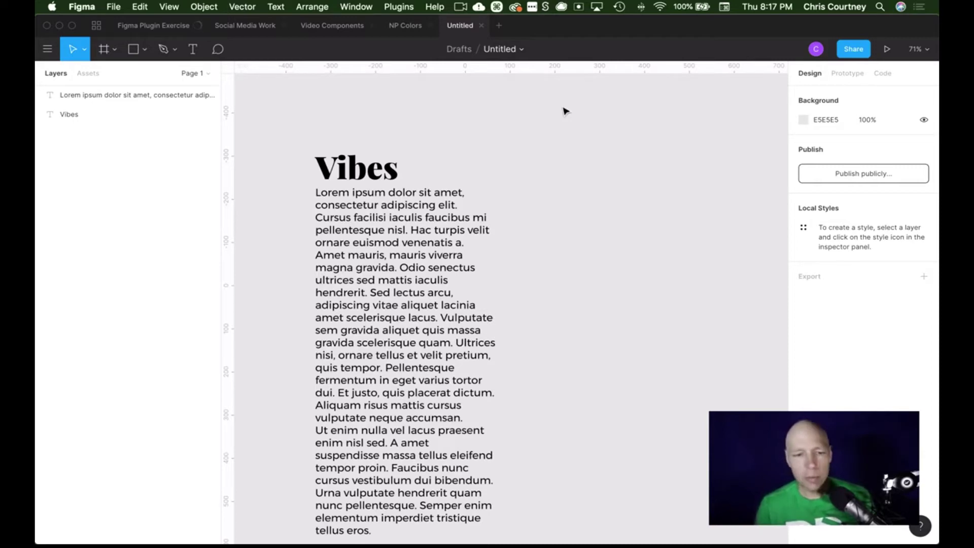
pyautogui.click(388, 167)
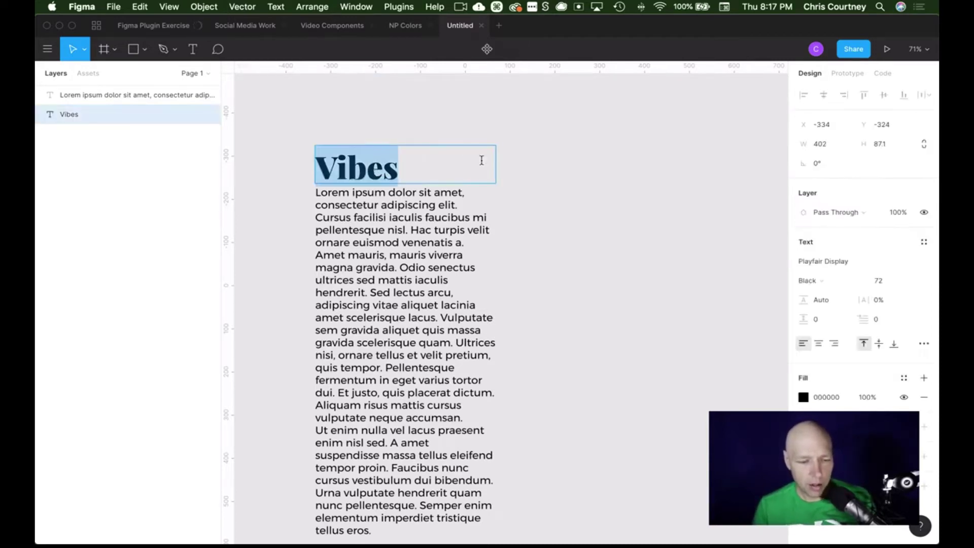
pyautogui.keyDown('shift'); pyautogui.click(381, 205); pyautogui.keyUp('shift')
pyautogui.press('super+c')
pyautogui.press('super+v')
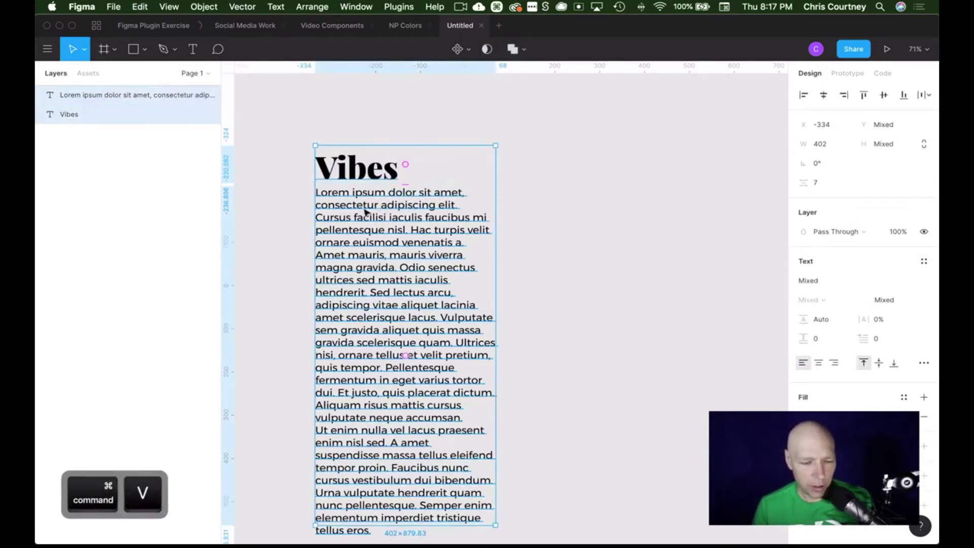
pyautogui.moveTo(629, 210); pyautogui.dragTo(647, 210)
pyautogui.press('Escape')
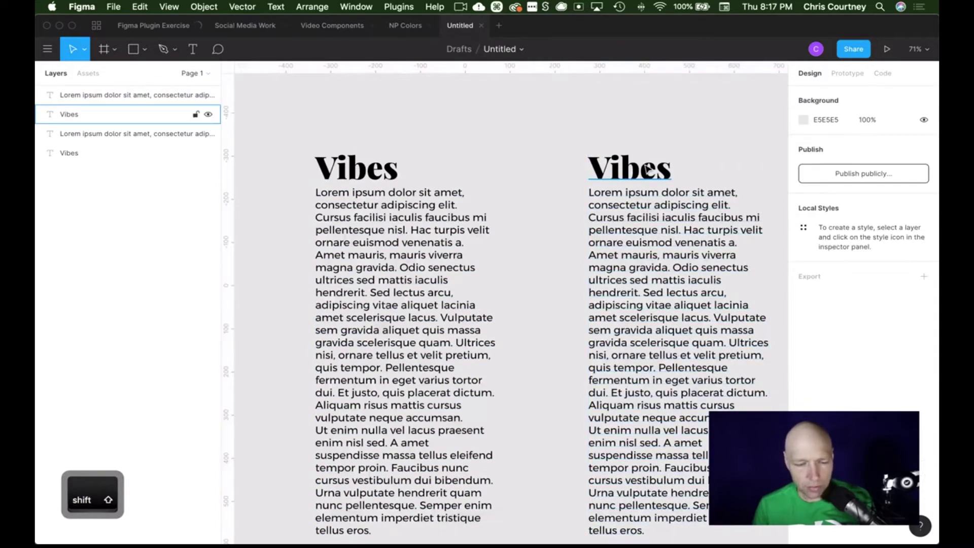
# - Set the font of the copied Vibes heading to Circular Std
pyautogui.click(69, 115)
pyautogui.click(853, 262)
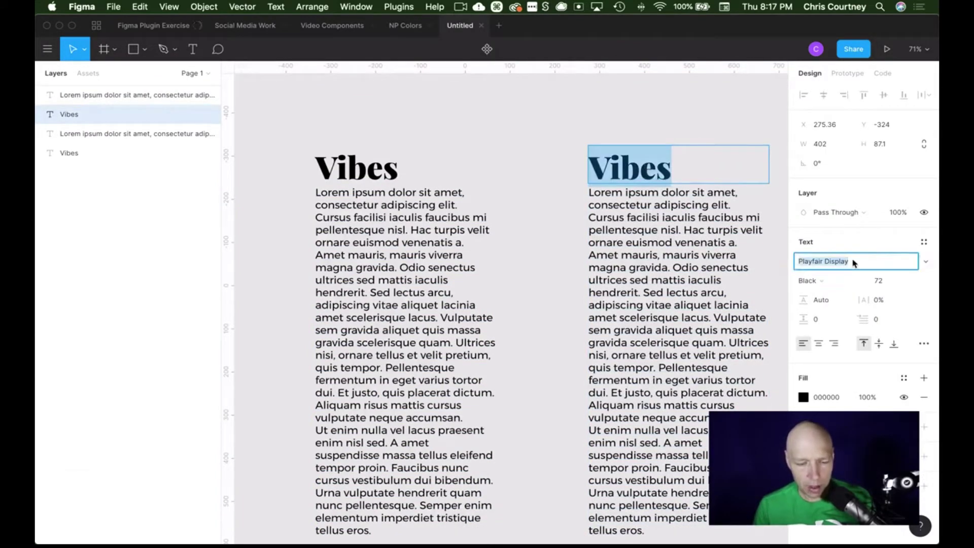
pyautogui.write('Circular Std')
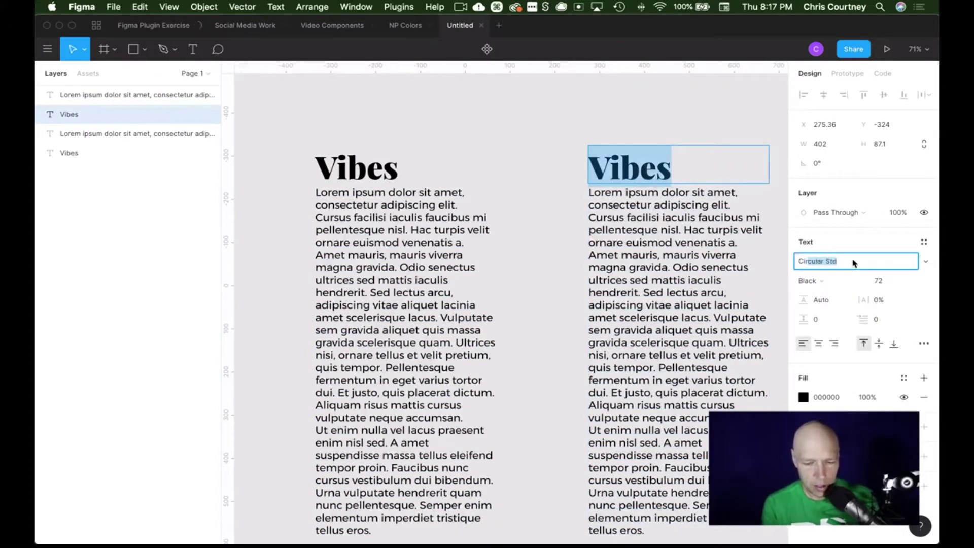
pyautogui.press('Return')
pyautogui.click(632, 137)
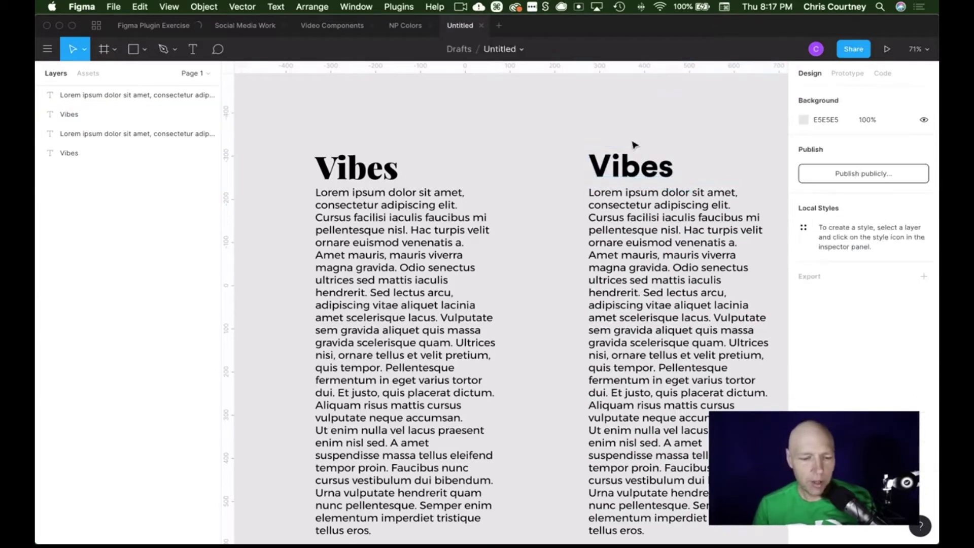
# - Set the font of the first paragraph in the copied body text to Circular Std
pyautogui.scroll(6, 646, 167)
pyautogui.hscroll(2, 641, 182)
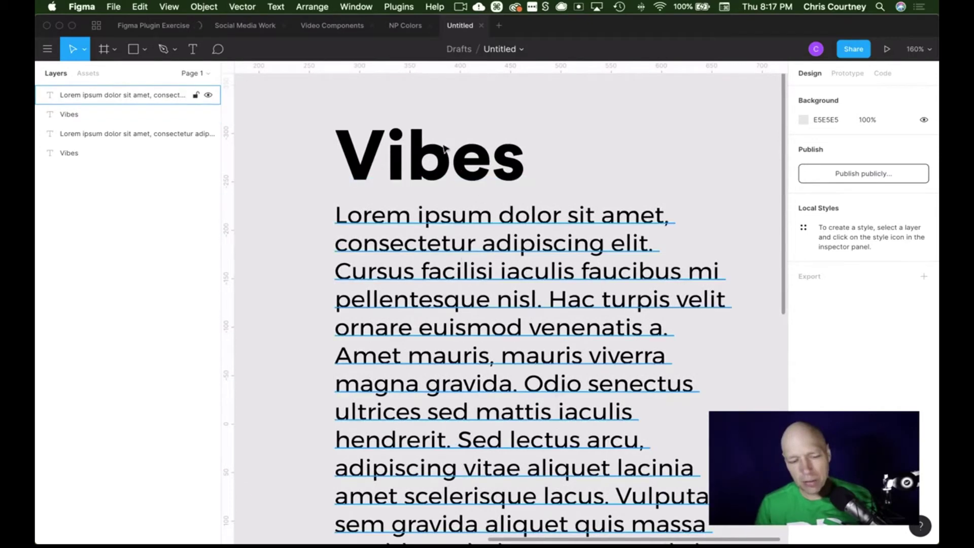
pyautogui.doubleClick(462, 239)
pyautogui.click(869, 263)
pyautogui.write('Circular Std')
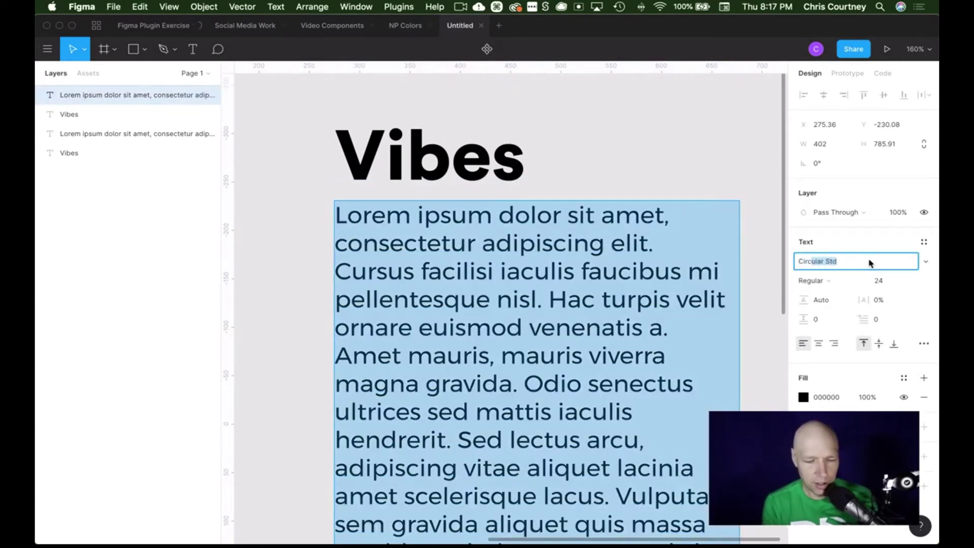
pyautogui.press('Return')
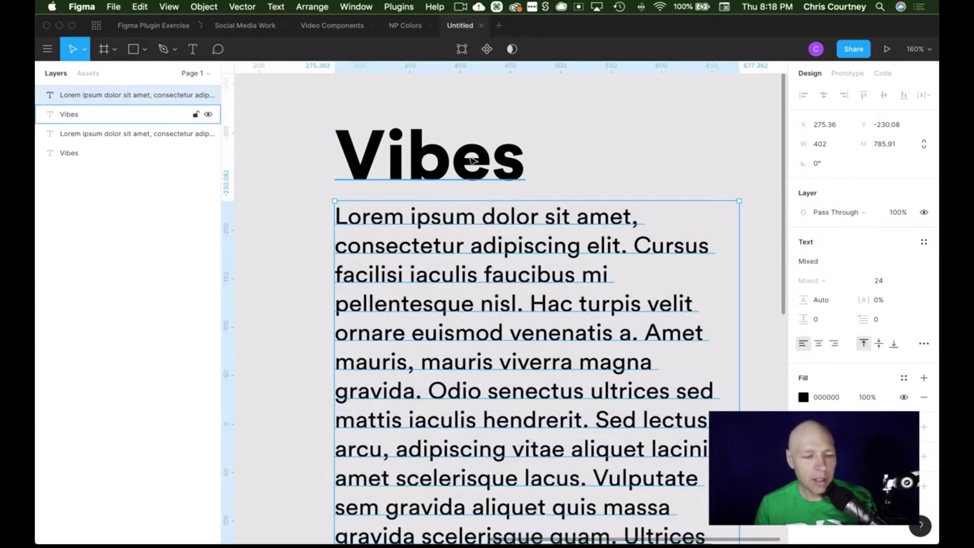
# - Compare the two Vibes text pairings side by side, examining the font settings of each heading and body text
pyautogui.scroll(-3, 474, 190)
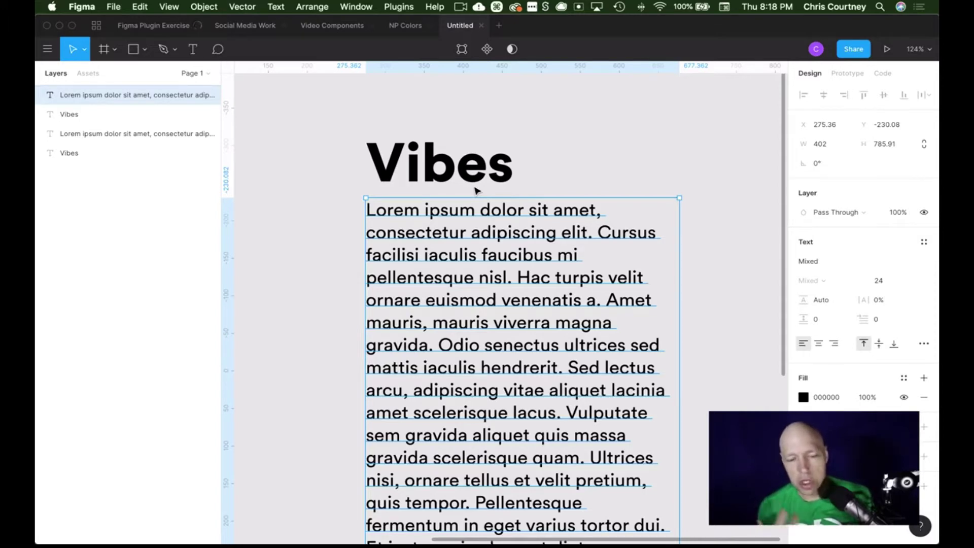
pyautogui.scroll(-5, 475, 190)
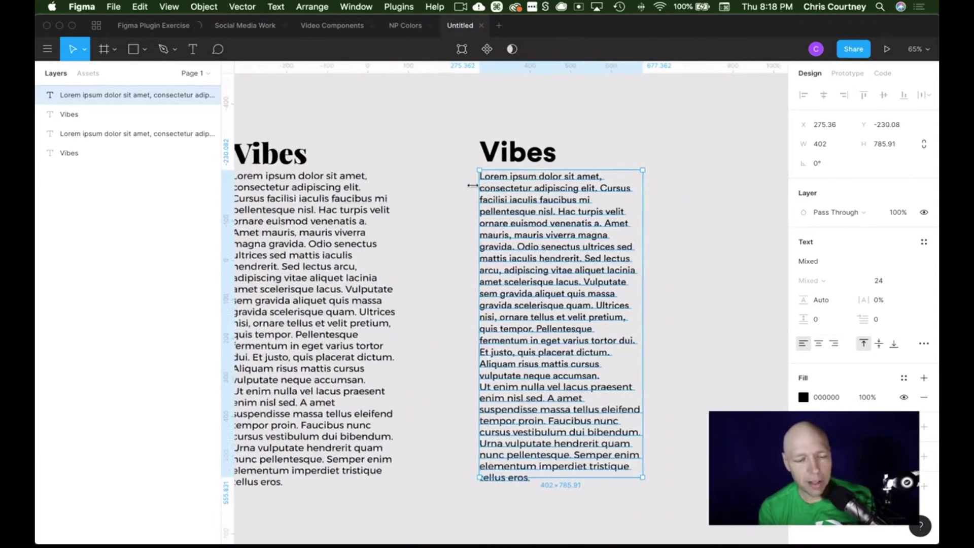
pyautogui.hscroll(-3, 475, 190)
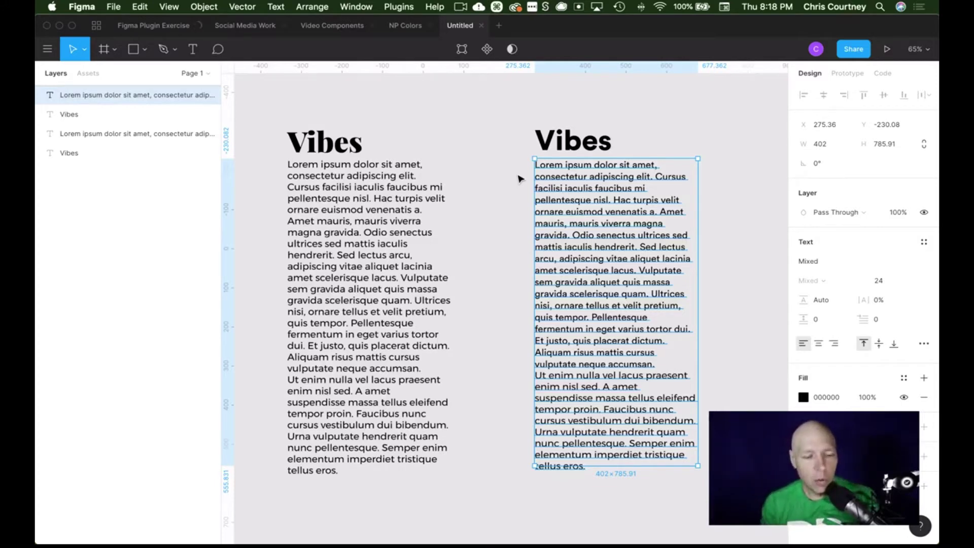
pyautogui.click(461, 122)
pyautogui.scroll(1, 369, 167)
pyautogui.click(322, 159)
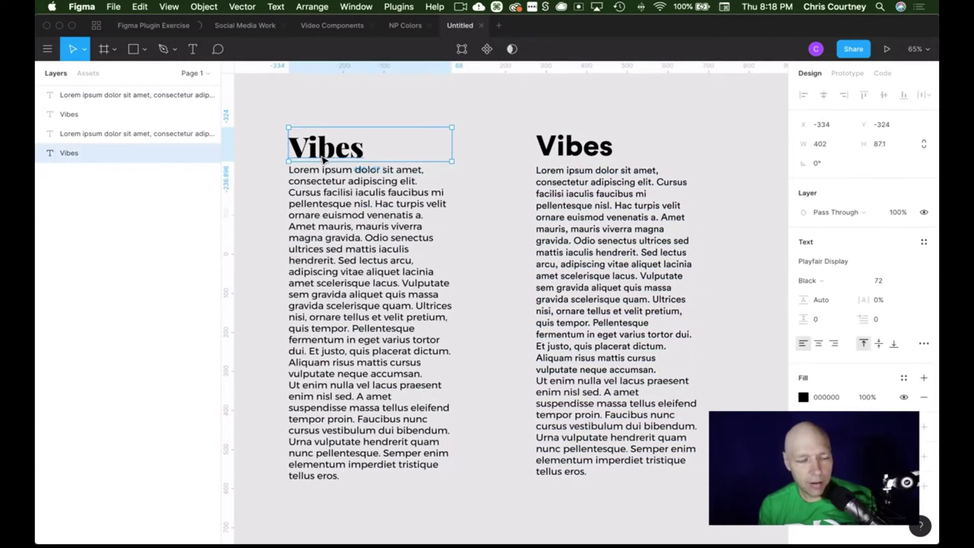
pyautogui.click(315, 185)
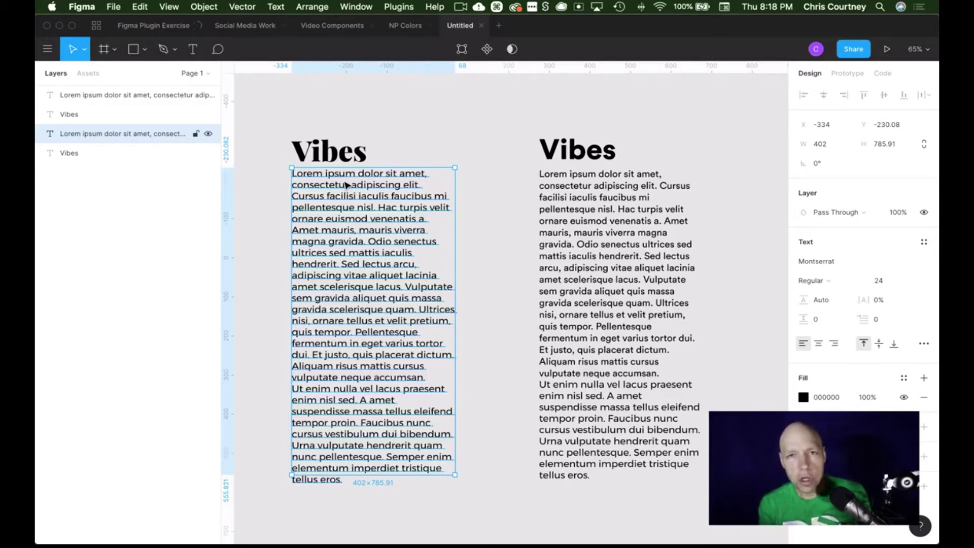
pyautogui.click(600, 150)
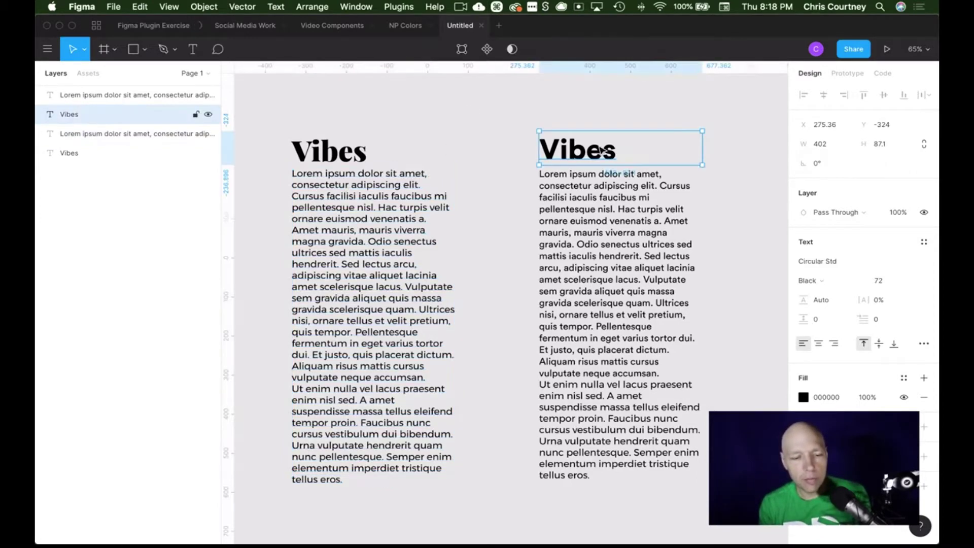
pyautogui.click(610, 189)
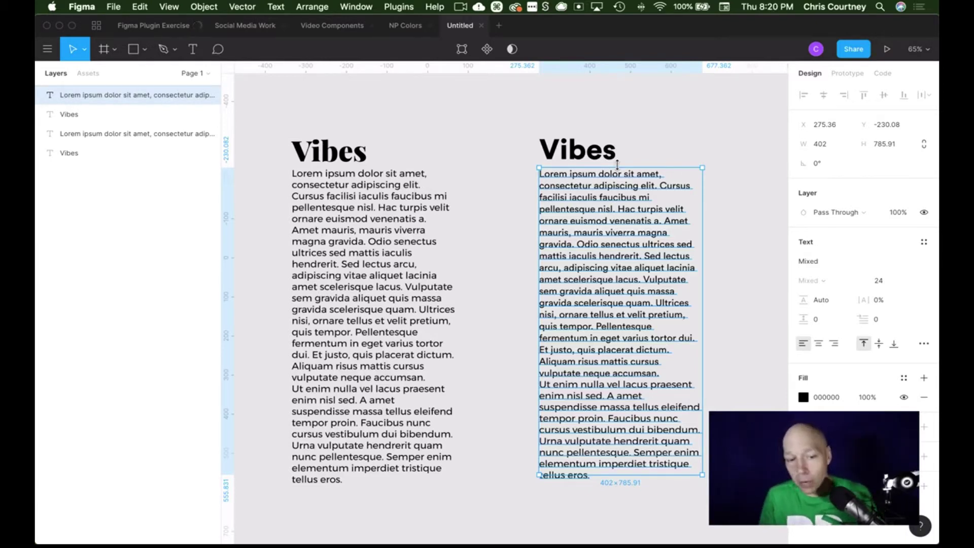
pyautogui.click(379, 202)
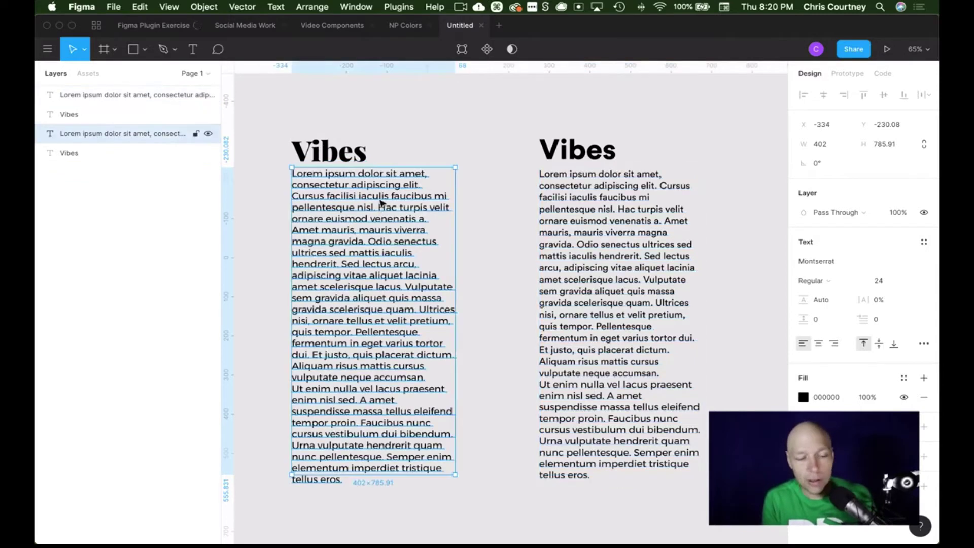
pyautogui.click(607, 151)
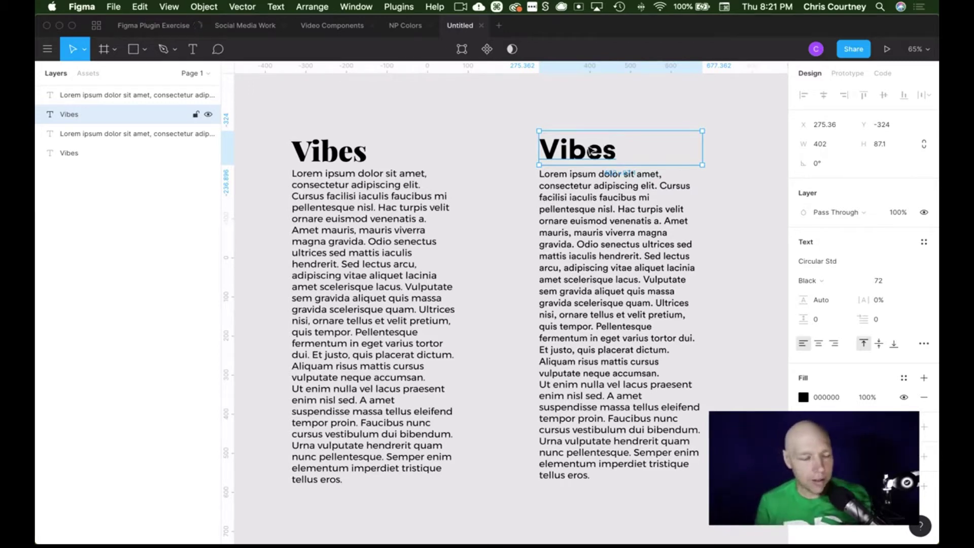
# - Switch to the browser and open the Figma file Example in a new tab
pyautogui.moveTo(458, 532)
pyautogui.click(192, 533)
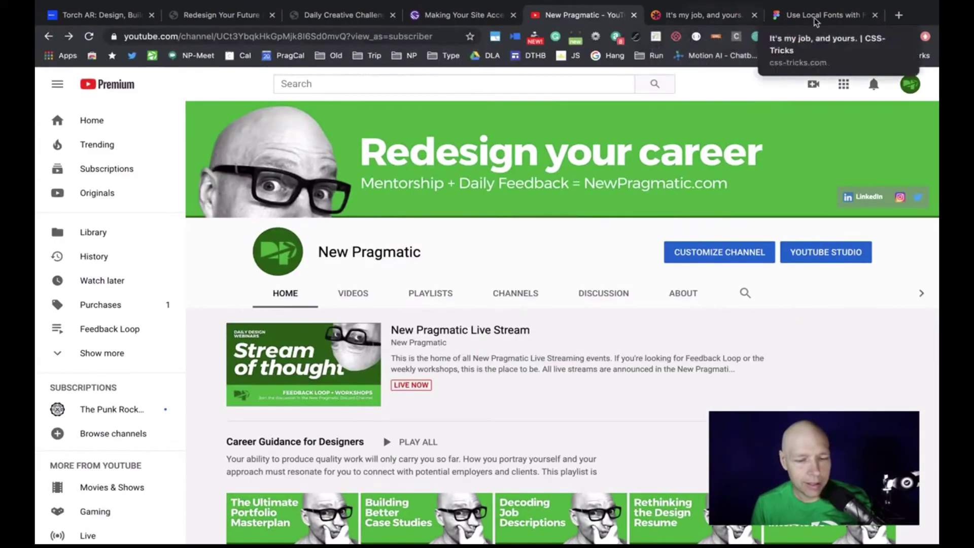
pyautogui.press('super+t')
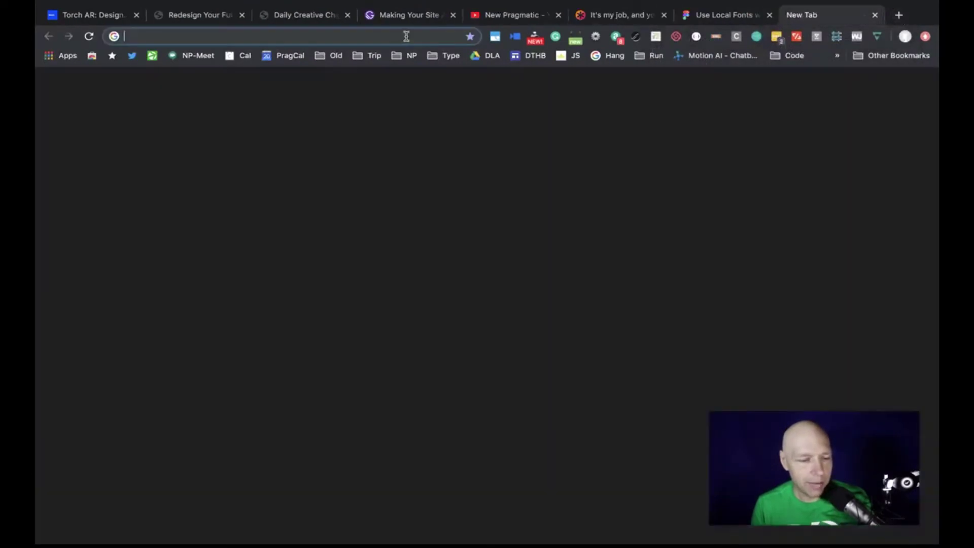
pyautogui.write('figma')
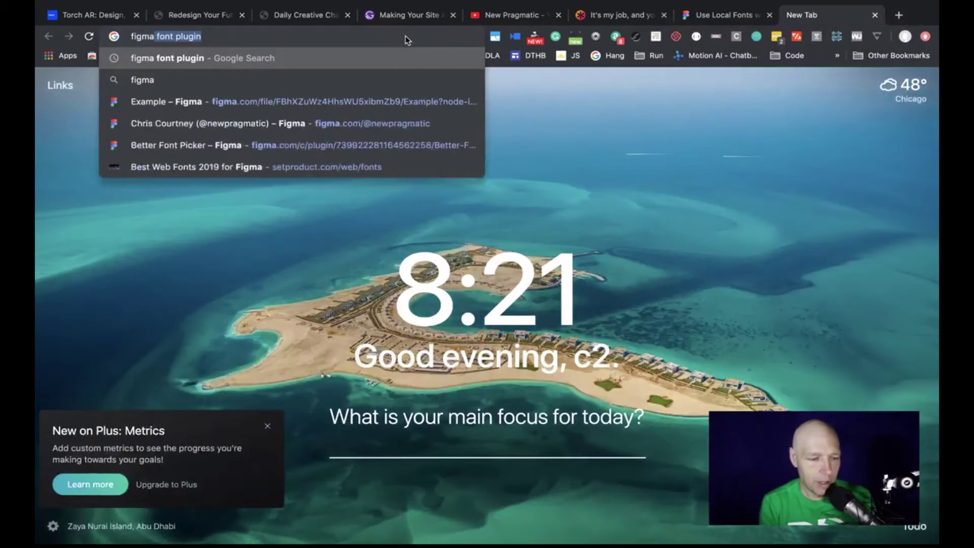
pyautogui.write('.com')
pyautogui.click(408, 63)
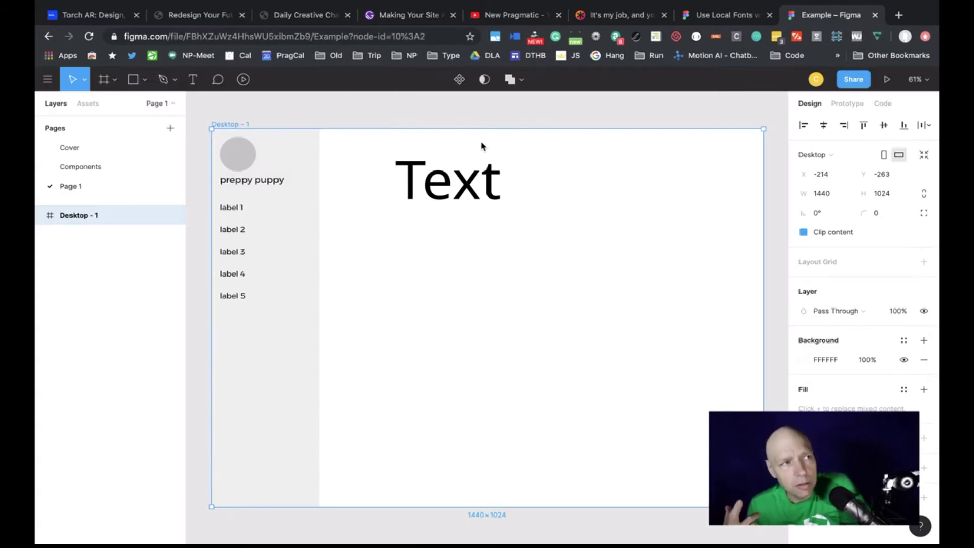
# - Change the large Text heading in the Desktop - 1 frame to Circular Std with a heavier weight
pyautogui.doubleClick(461, 189)
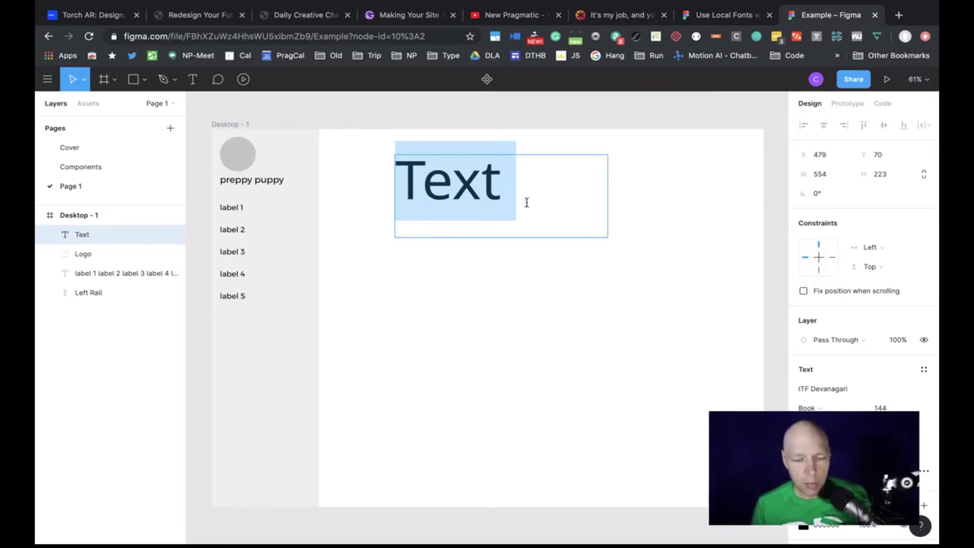
pyautogui.click(859, 395)
pyautogui.write('circ')
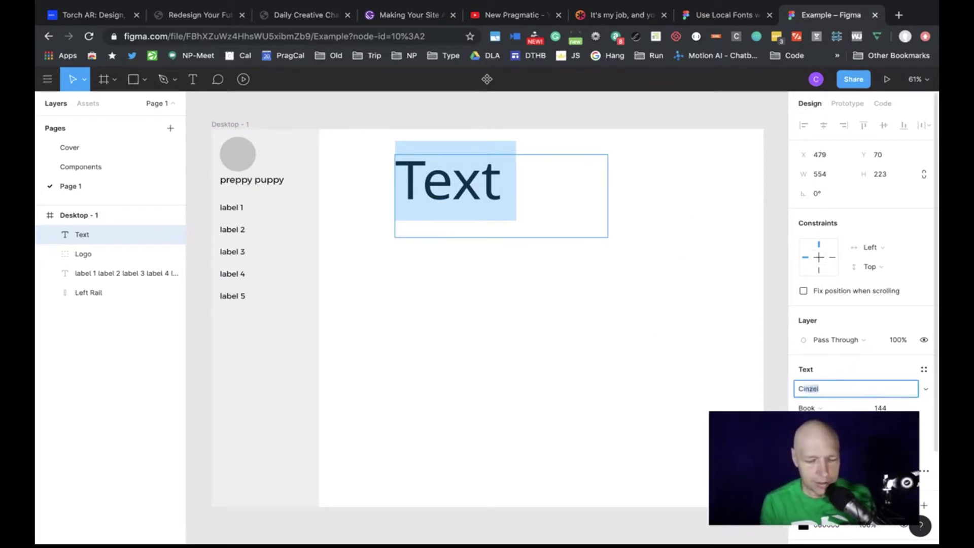
pyautogui.press('Return')
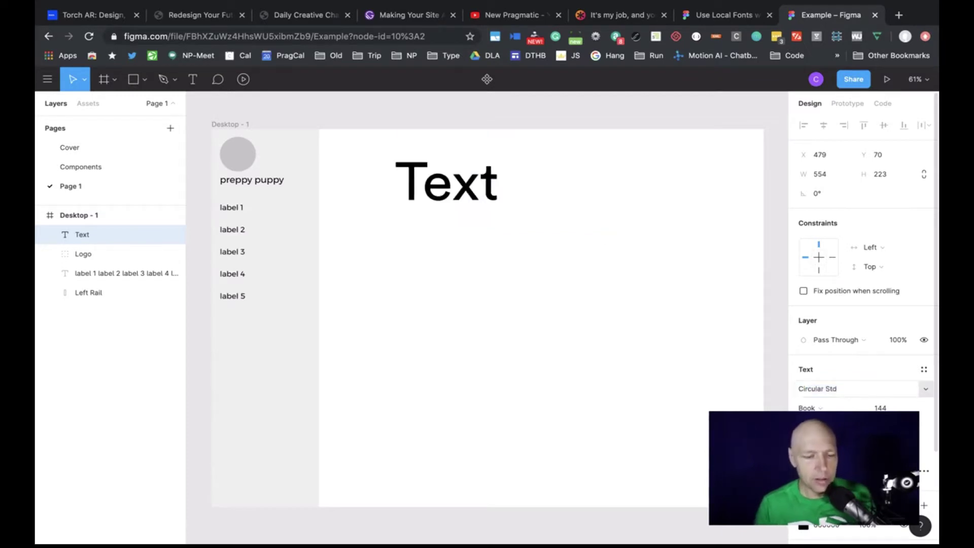
pyautogui.click(855, 401)
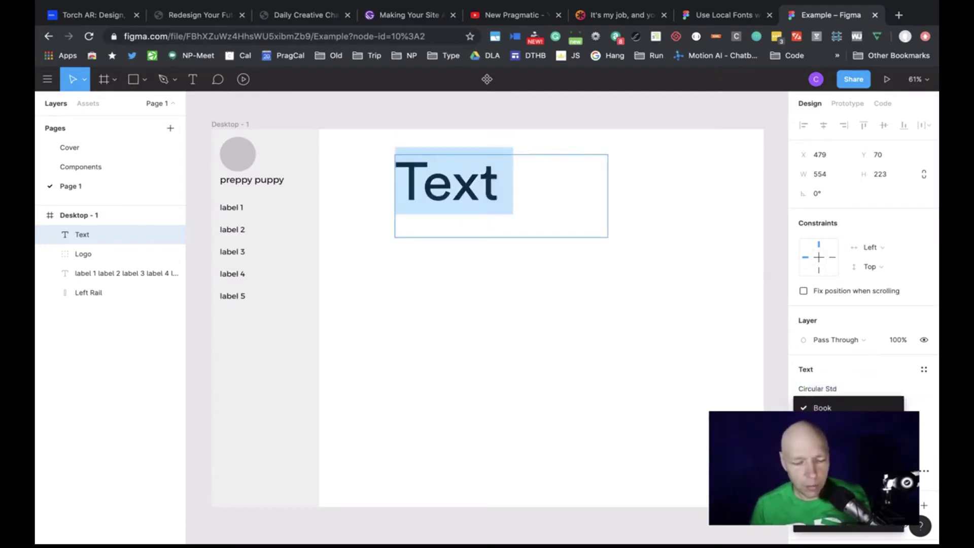
pyautogui.click(831, 484)
pyautogui.click(484, 117)
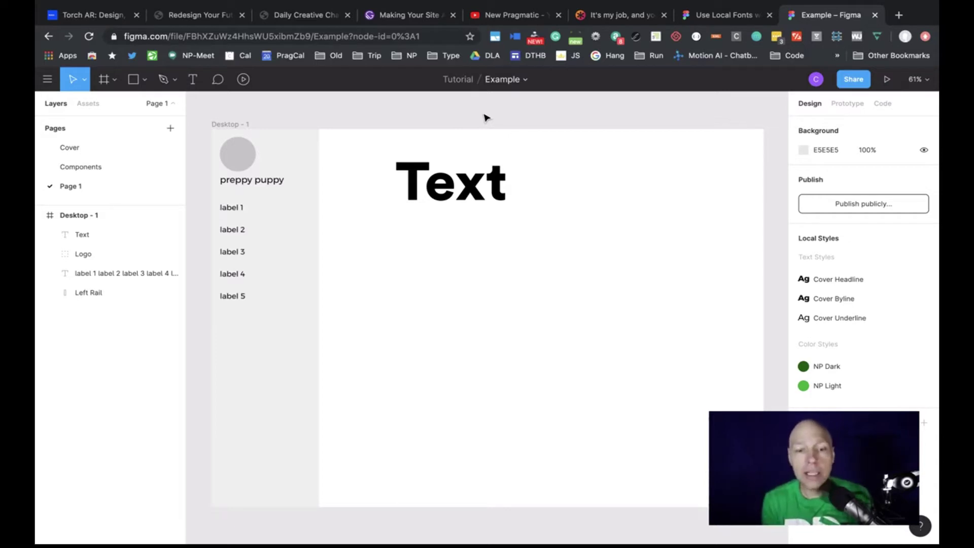
# - Check the Text heading's font settings in the Example file against the Font Helper help article, returning to the article
pyautogui.click(706, 15)
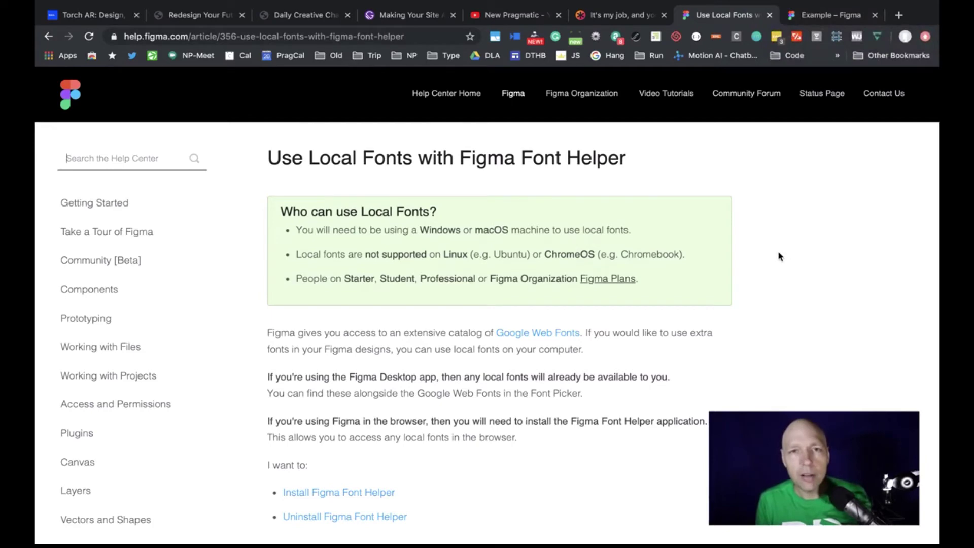
pyautogui.click(816, 15)
pyautogui.click(467, 196)
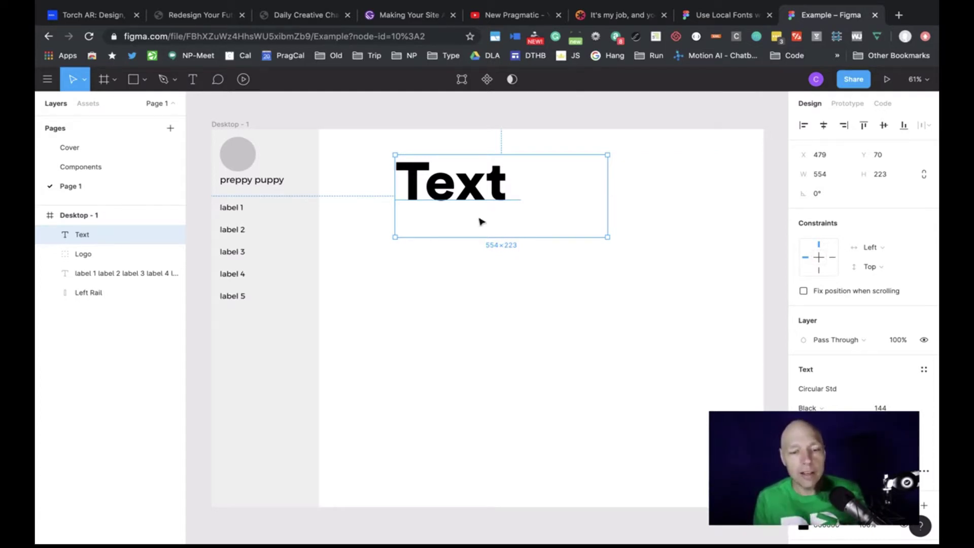
pyautogui.scroll(-1, 776, 187)
pyautogui.click(724, 15)
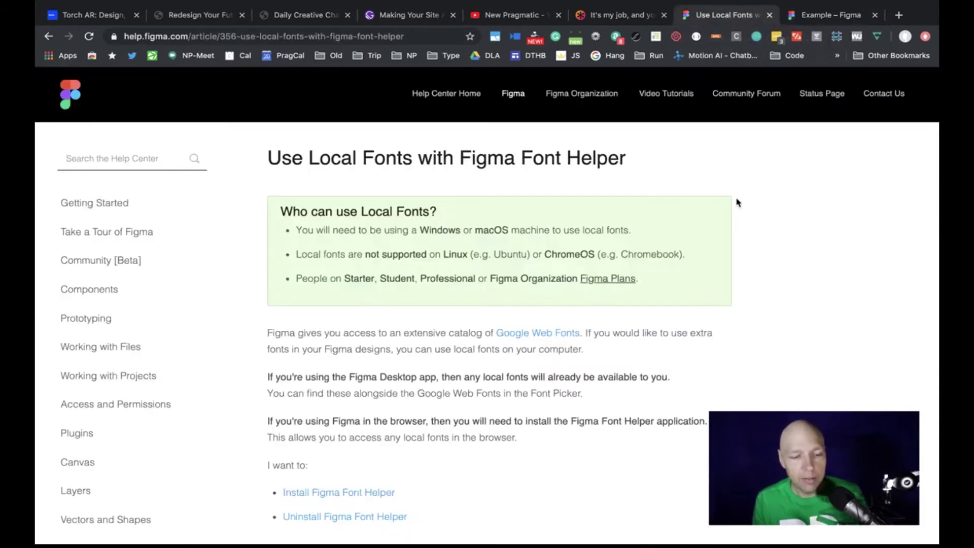
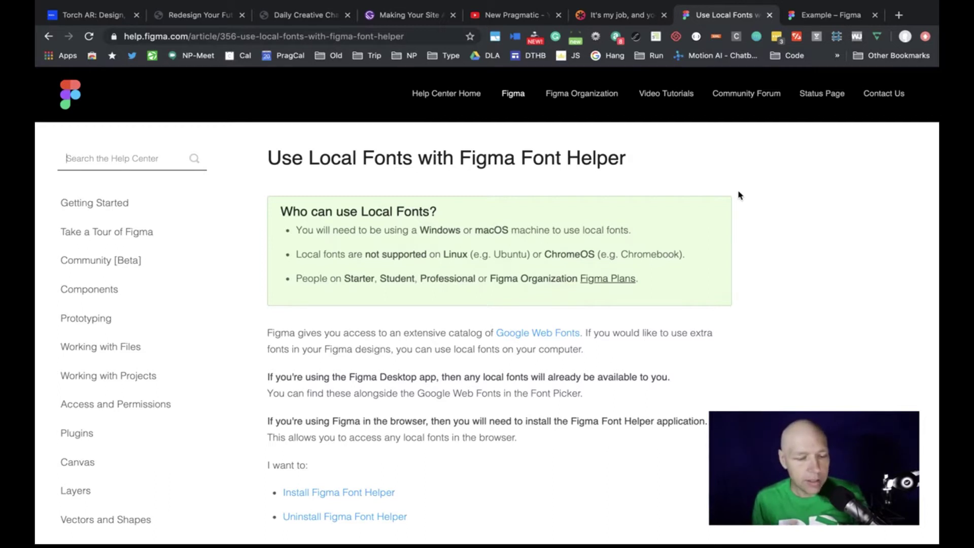
# - Examine the help article's line on operating systems without local font support, highlighting ChromeOS, Chromebook and Linux
pyautogui.tripleClick(349, 255)
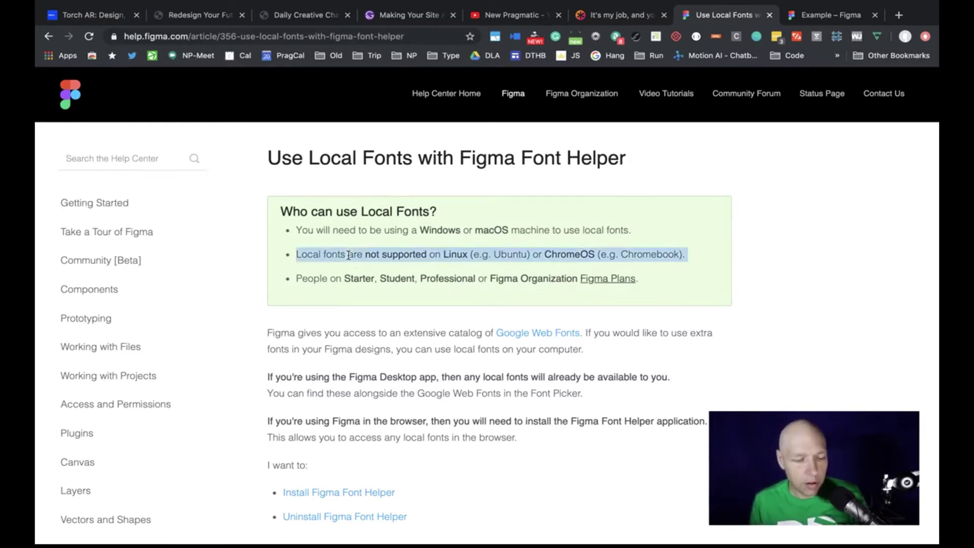
pyautogui.doubleClick(561, 254)
pyautogui.doubleClick(644, 254)
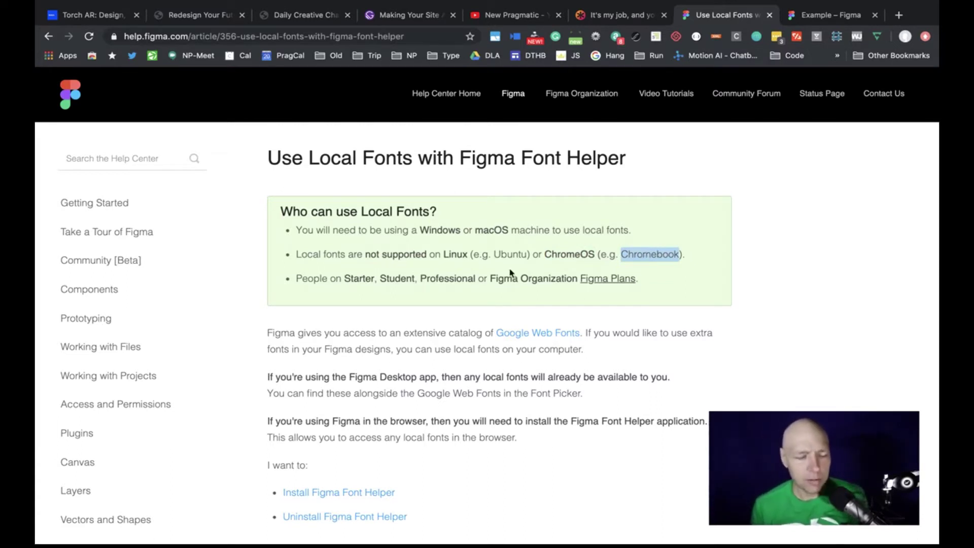
pyautogui.moveTo(469, 254); pyautogui.dragTo(464, 255)
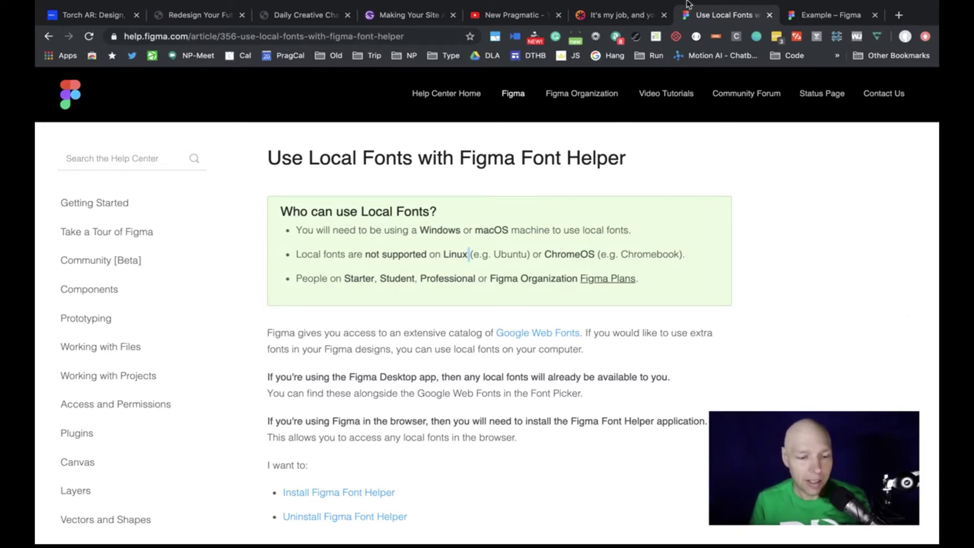
# - Examine the font manager's list of installed fonts and close the list again
pyautogui.moveTo(594, 6)
pyautogui.click(545, 7)
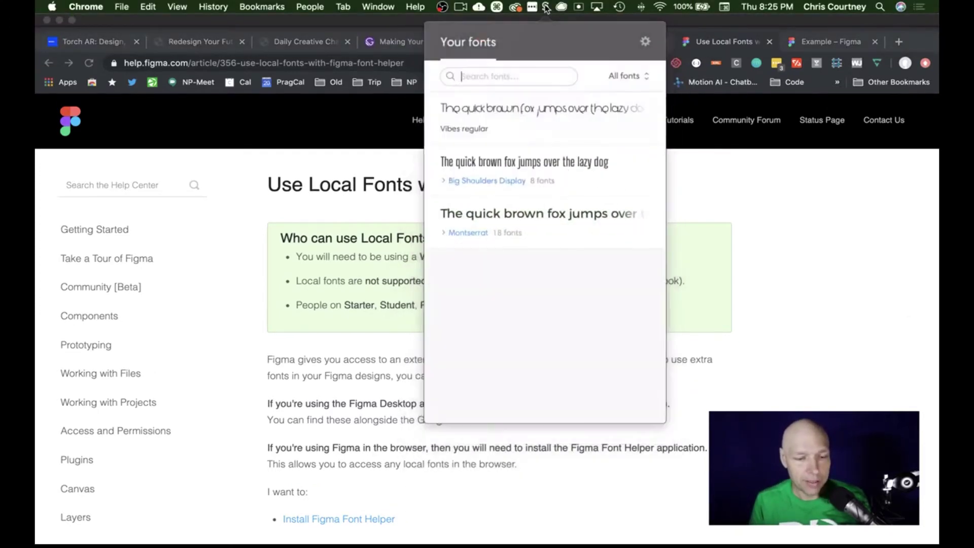
pyautogui.click(545, 7)
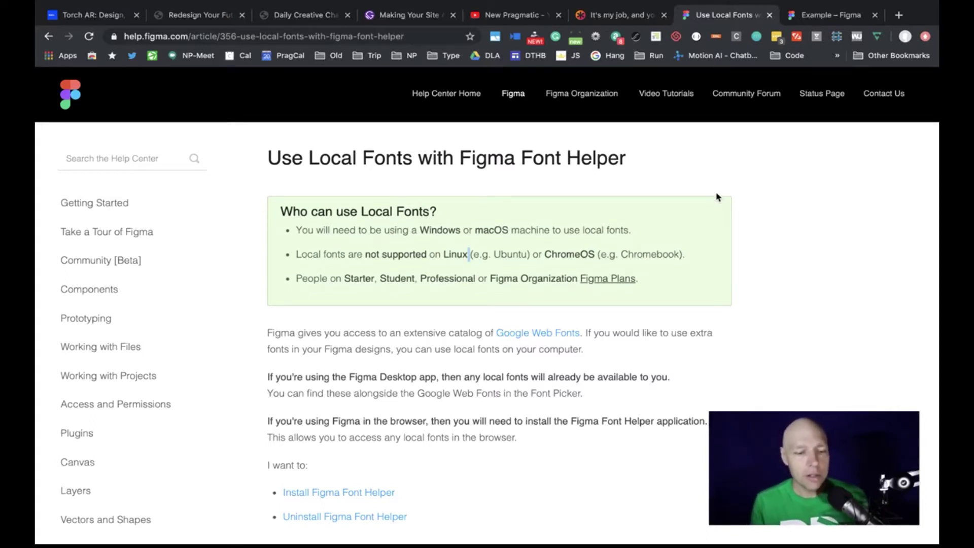
# - Switch to the Figma desktop app and add the single-line text "sfhkjhdskjfhsk" on the empty canvas left of the Vibes pairings
pyautogui.moveTo(639, 527)
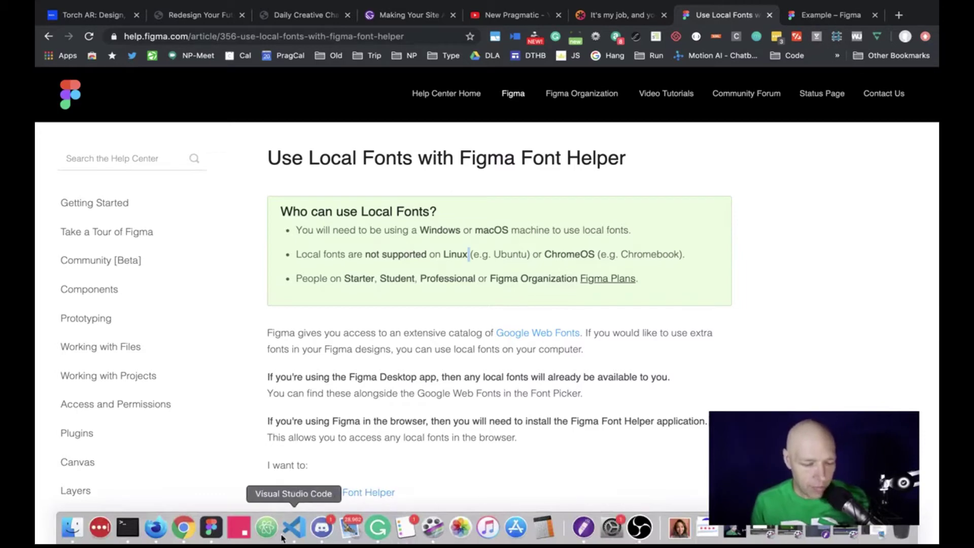
pyautogui.click(211, 527)
pyautogui.click(491, 245)
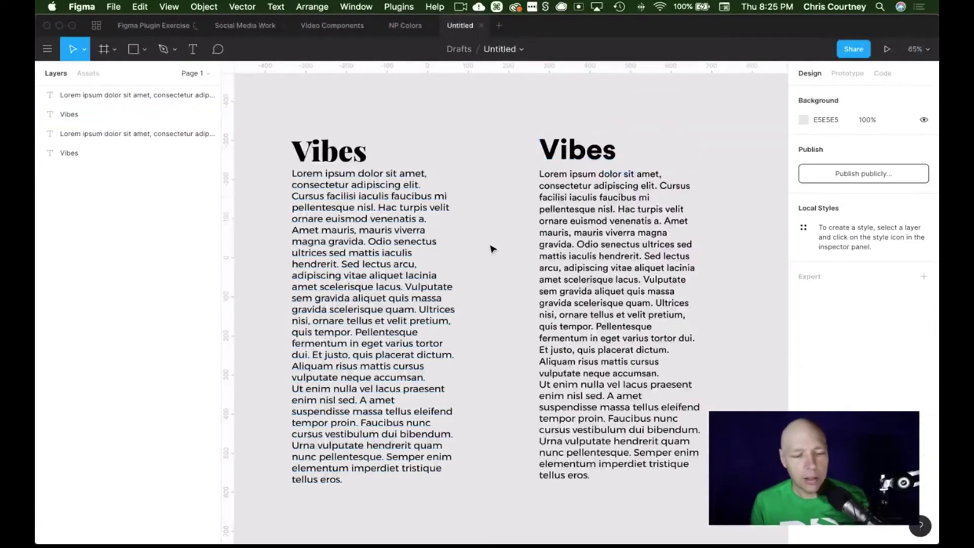
pyautogui.hscroll(-5, 491, 246)
pyautogui.hscroll(-2, 492, 250)
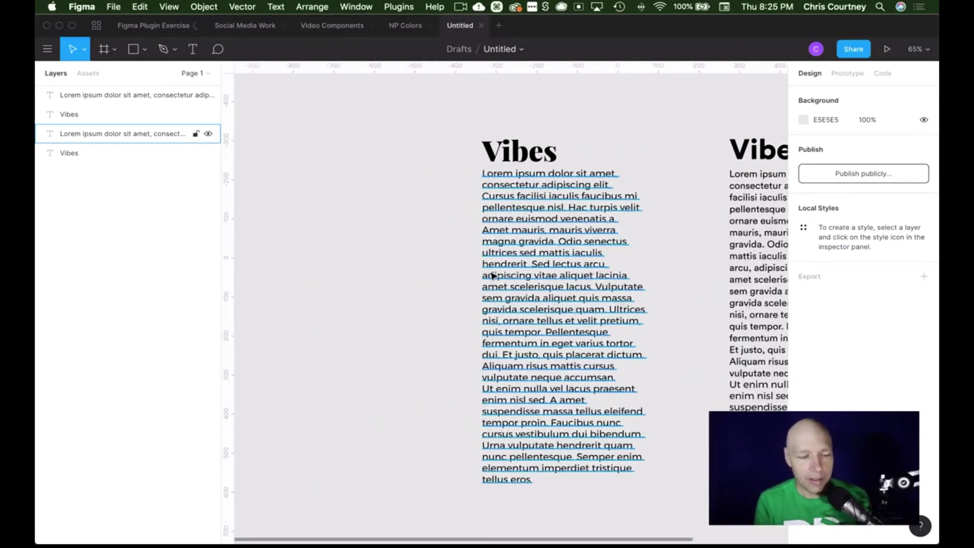
pyautogui.scroll(-2, 496, 276)
pyautogui.hscroll(-5, 496, 281)
pyautogui.hscroll(-3, 496, 283)
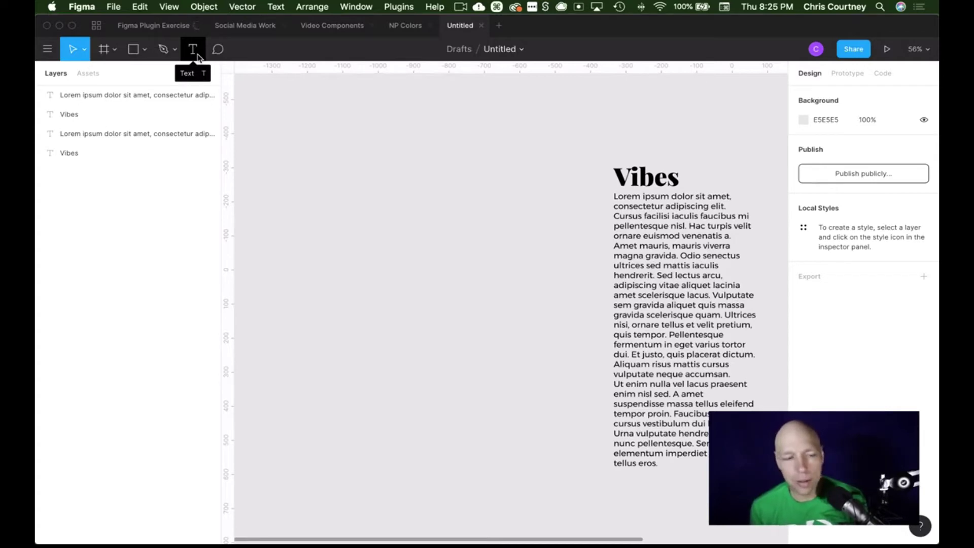
pyautogui.click(193, 51)
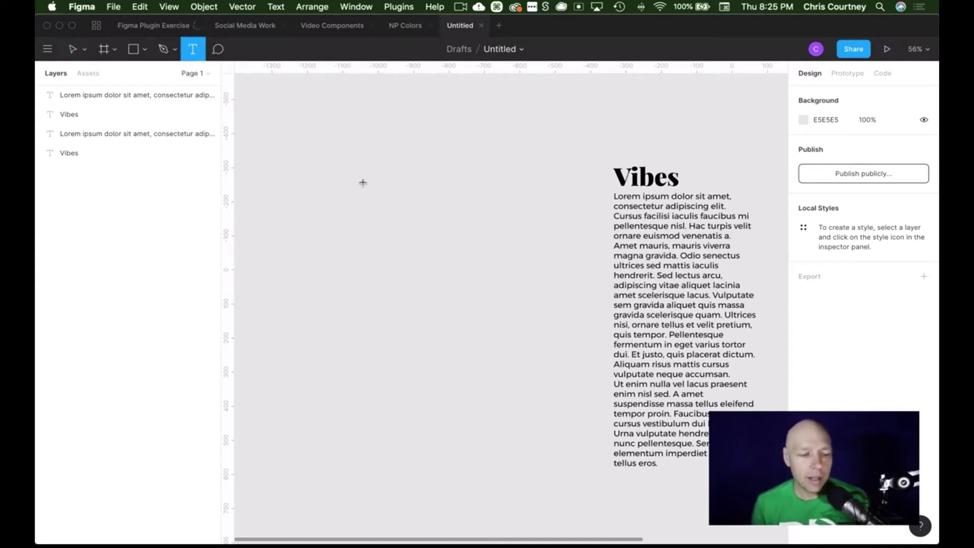
pyautogui.click(352, 208)
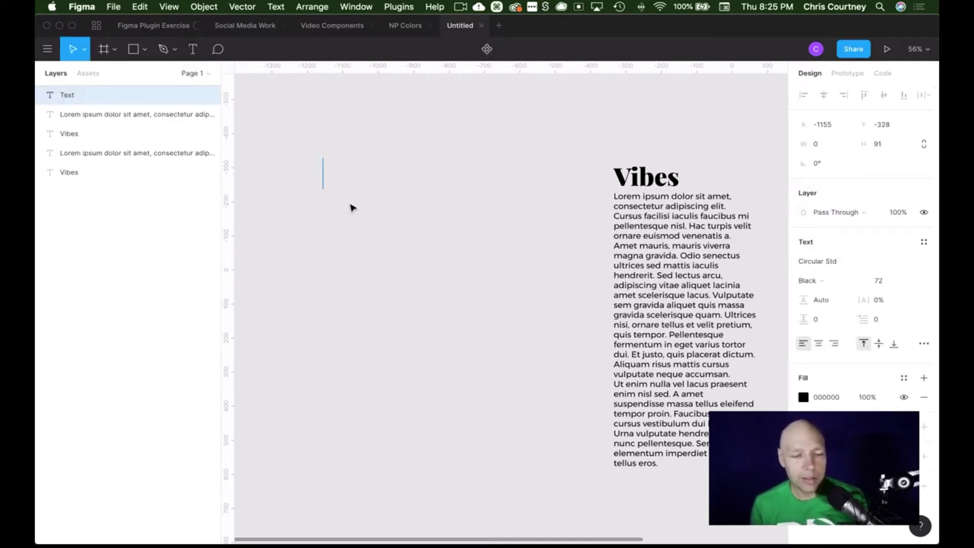
pyautogui.write('sfhkjhdskjfhsk')
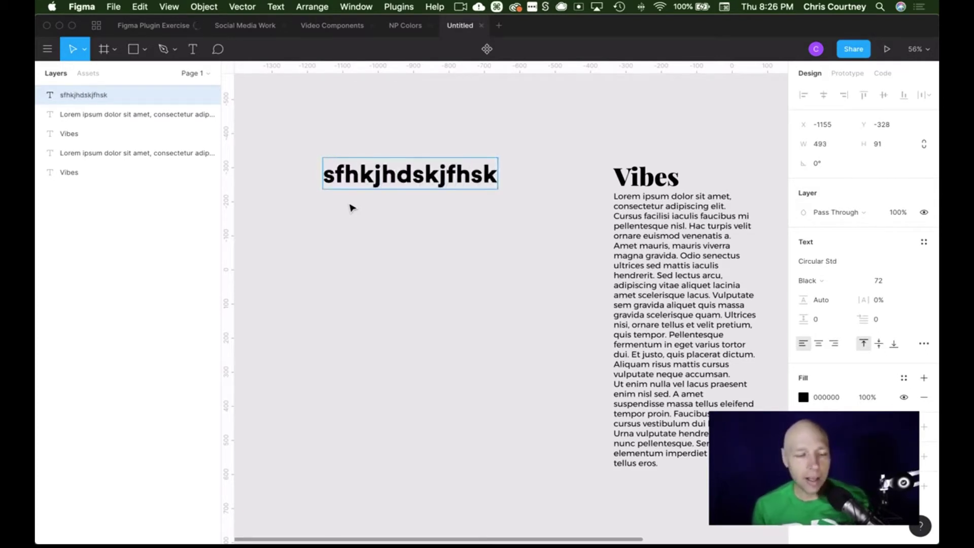
# - Extend the single-line text with a long unbroken run of random letters beginning "djhsdfhsdgjh" before its last two letters, and inspect its full width
pyautogui.doubleClick(415, 176)
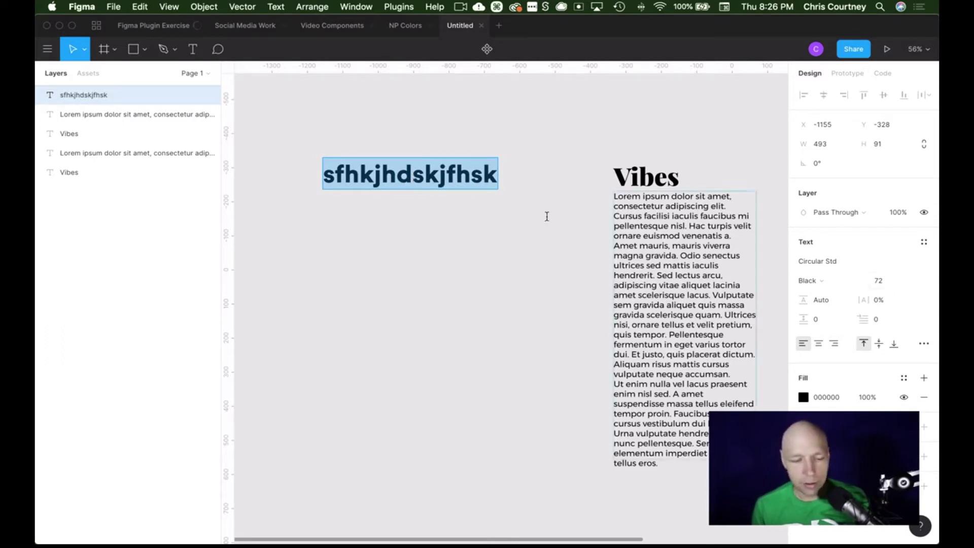
pyautogui.click(472, 176)
pyautogui.write('djhsdfhsdgjh')
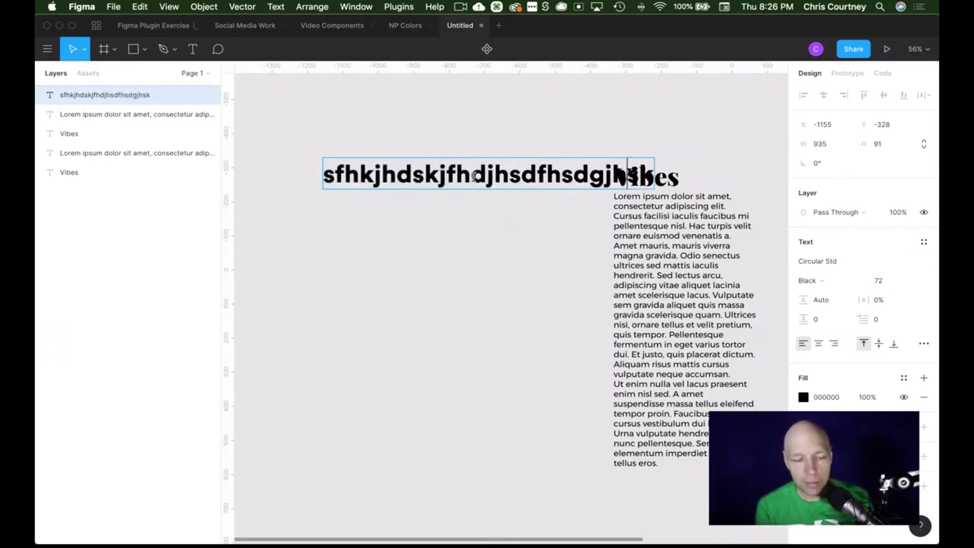
pyautogui.write('gsdfjhgsdjfhgsdjjds')
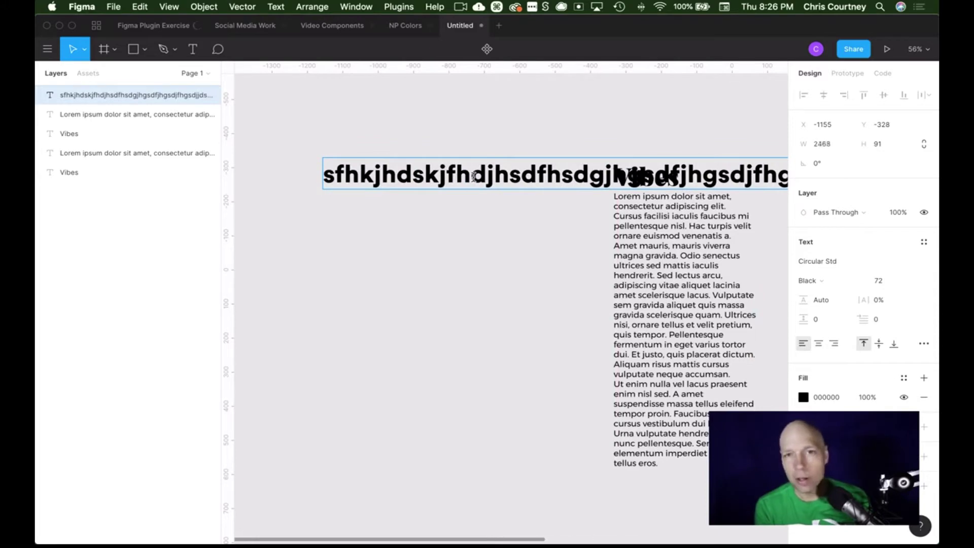
pyautogui.write('fhgsdjfhg')
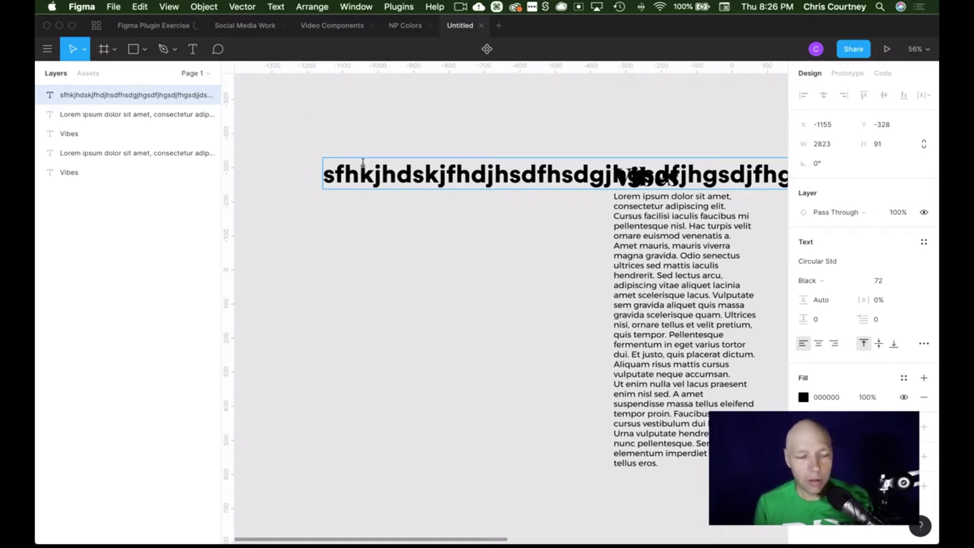
pyautogui.press('super+a')
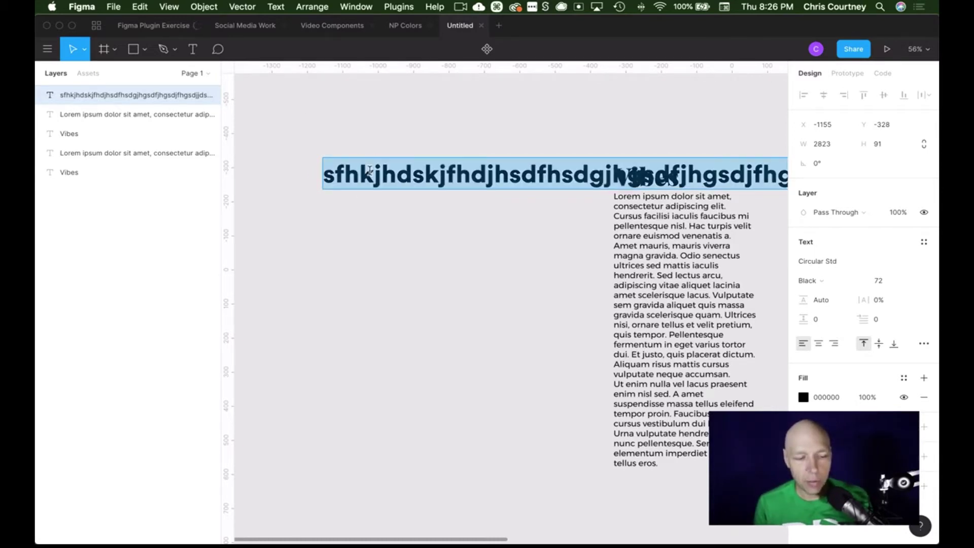
pyautogui.hscroll(5, 391, 191)
pyautogui.hscroll(10, 419, 210)
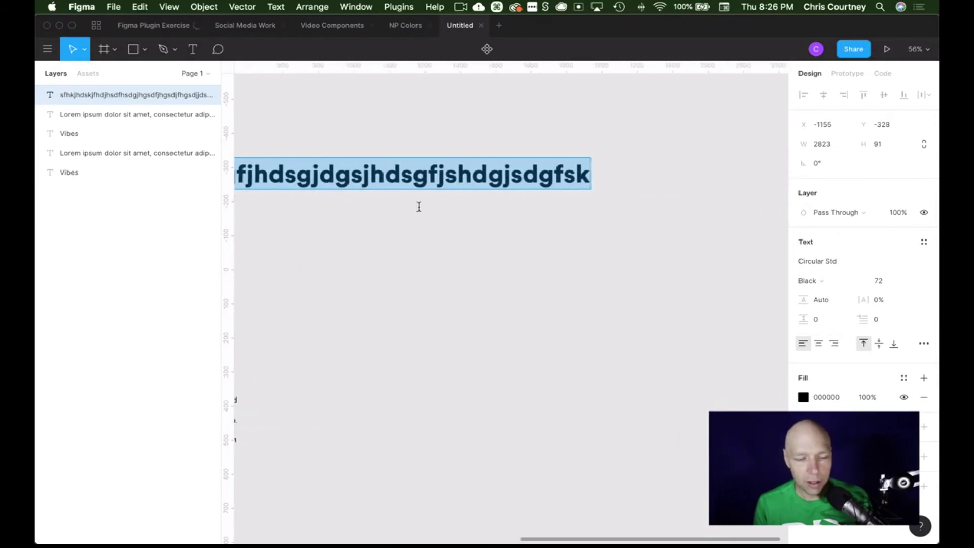
pyautogui.keyDown('ctrl'); pyautogui.scroll(-2, 418, 207); pyautogui.keyUp('ctrl')
pyautogui.keyDown('ctrl'); pyautogui.scroll(-3, 418, 207); pyautogui.keyUp('ctrl')
pyautogui.hscroll(-4, 419, 207)
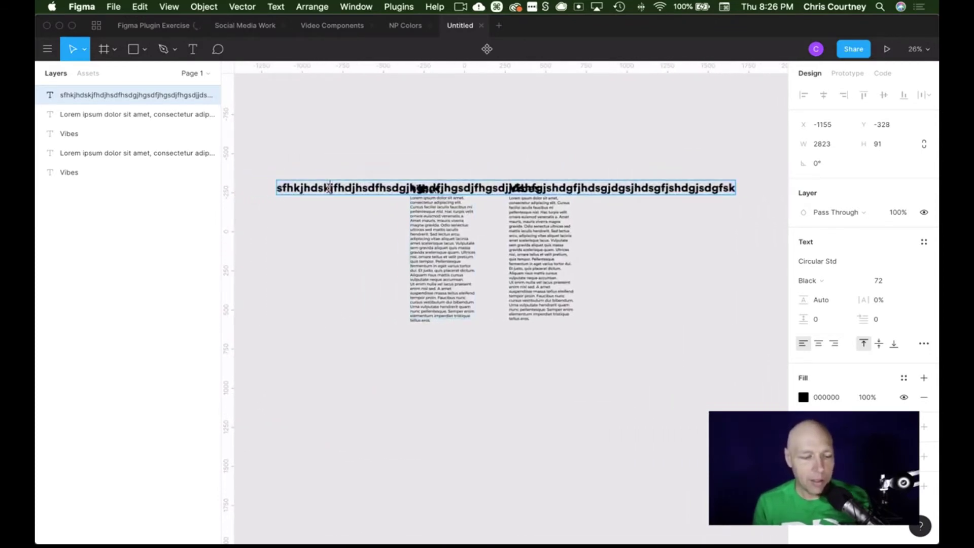
pyautogui.press('Escape')
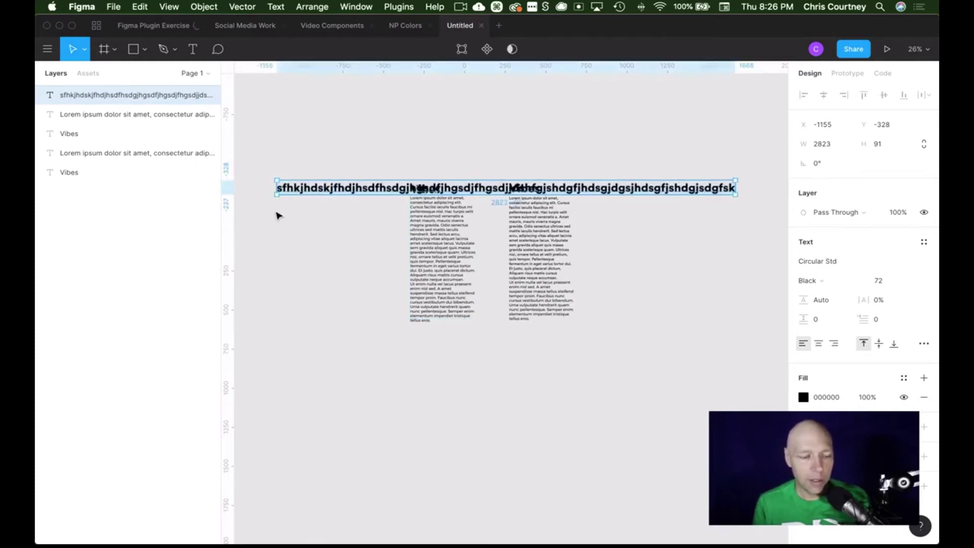
# - Draw a text box about 512 × 406 below the single-line text and enter "dshfgsdjfhgsdjhjhsjhsdgfjhgsf jsdhfgjhsdgfjhgfjhgsdfjsdf"
pyautogui.keyDown('ctrl'); pyautogui.scroll(5, 276, 215); pyautogui.keyUp('ctrl')
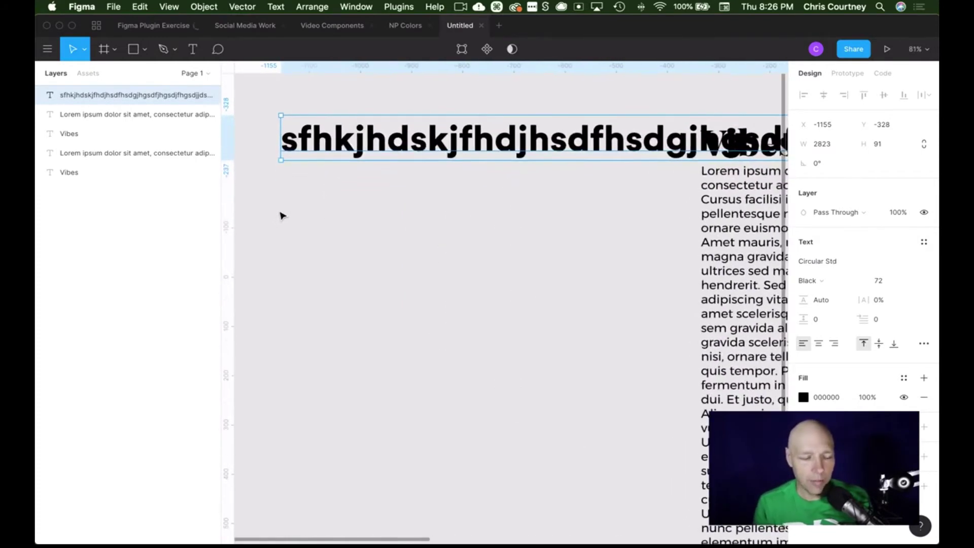
pyautogui.click(202, 49)
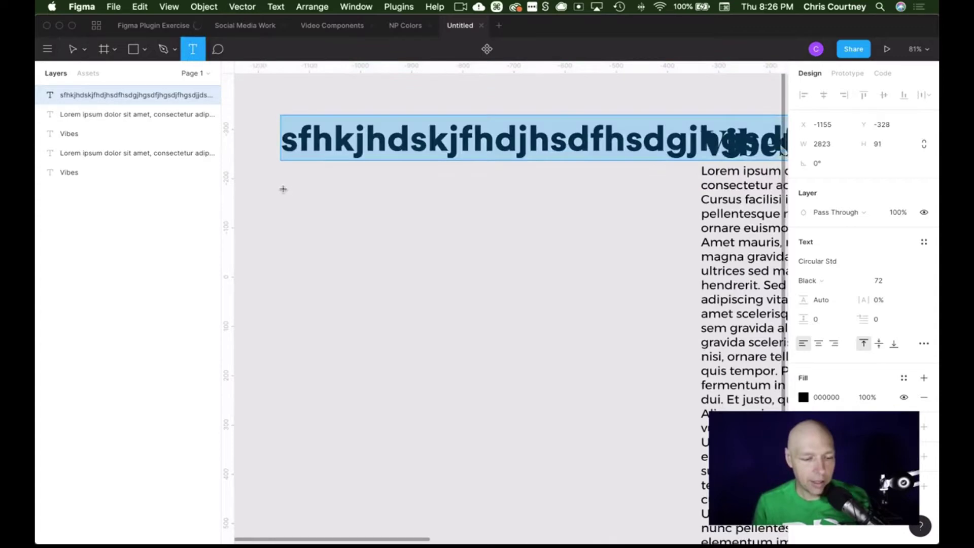
pyautogui.moveTo(281, 188); pyautogui.dragTo(543, 393)
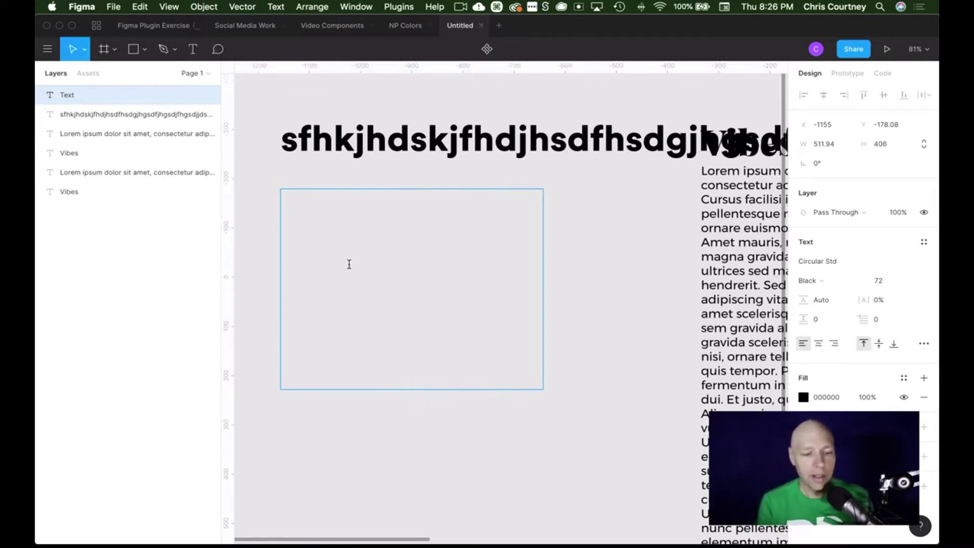
pyautogui.write('dshfgsdjfhgsdjhjhsjhsdgfjhgsf ')
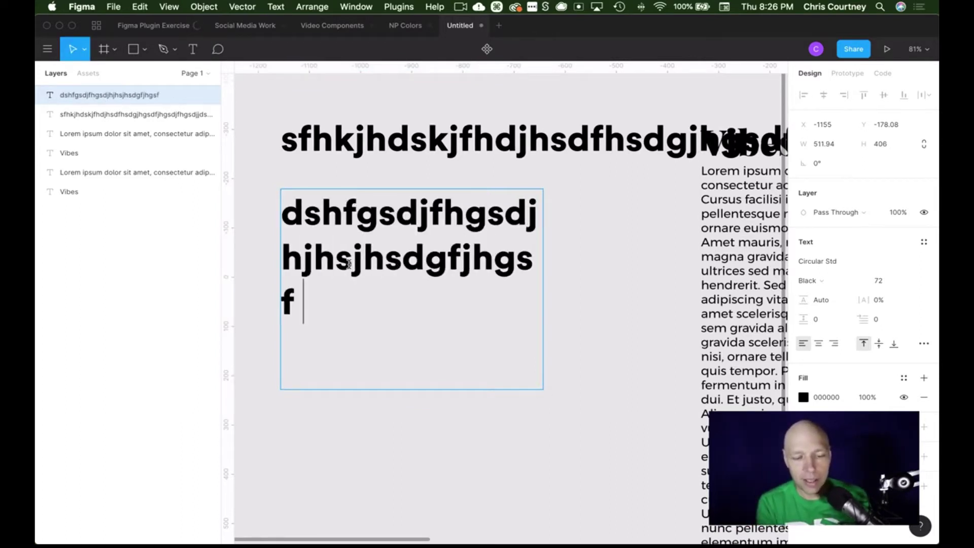
pyautogui.write('jsdhfgjhsdgfjhgfjhgsdfjsdf')
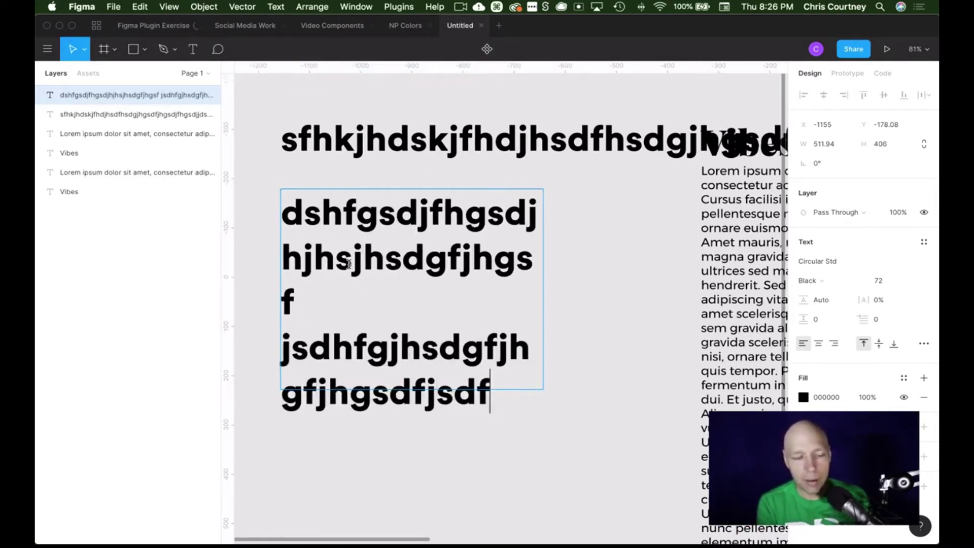
# - Replace the text box's second word and the space before it with the unbroken string "kdsfjhkdfhkjsdfhksdhfkjsdhfhsdfdskjfhssdfkjhsdkfjhsdkfhkjsdhf"
pyautogui.press('BackSpace')
pyautogui.press('BackSpace')
pyautogui.press('BackSpace')
pyautogui.press('BackSpace')
pyautogui.press('BackSpace')
pyautogui.press('BackSpace')
pyautogui.press('BackSpace')
pyautogui.press('BackSpace')
pyautogui.press('BackSpace')
pyautogui.press('BackSpace')
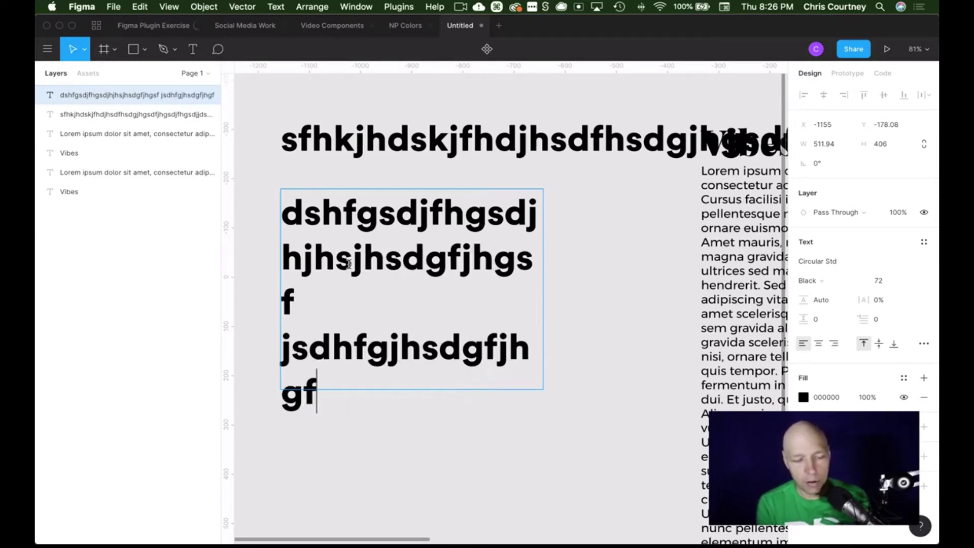
pyautogui.press('BackSpace')
pyautogui.press('BackSpace')
pyautogui.press('BackSpace')
pyautogui.press('BackSpace')
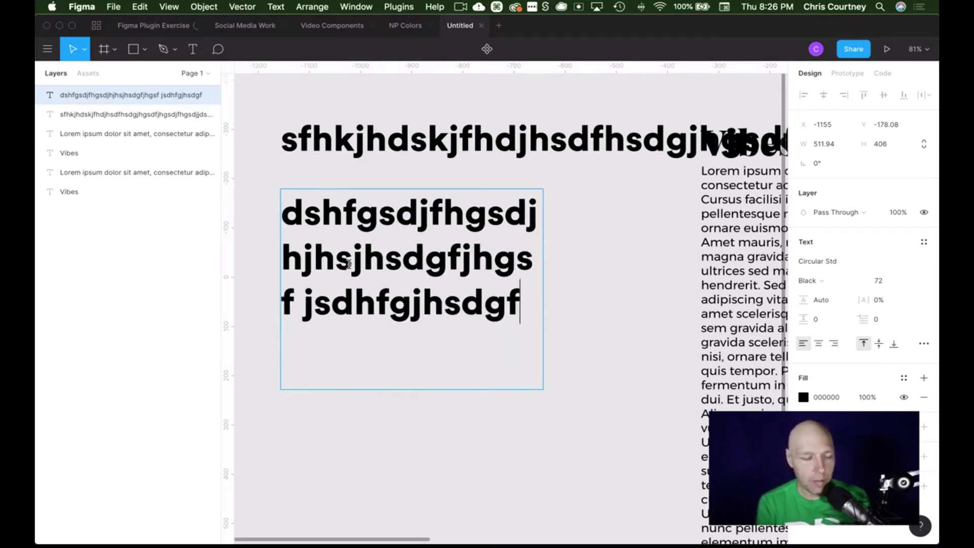
pyautogui.press('BackSpace')
pyautogui.press('BackSpace')
pyautogui.press('BackSpace')
pyautogui.press('BackSpace')
pyautogui.press('BackSpace')
pyautogui.press('BackSpace')
pyautogui.press('BackSpace')
pyautogui.press('BackSpace')
pyautogui.press('BackSpace')
pyautogui.press('BackSpace')
pyautogui.press('BackSpace')
pyautogui.press('BackSpace')
pyautogui.press('BackSpace')
pyautogui.write('kdsfj')
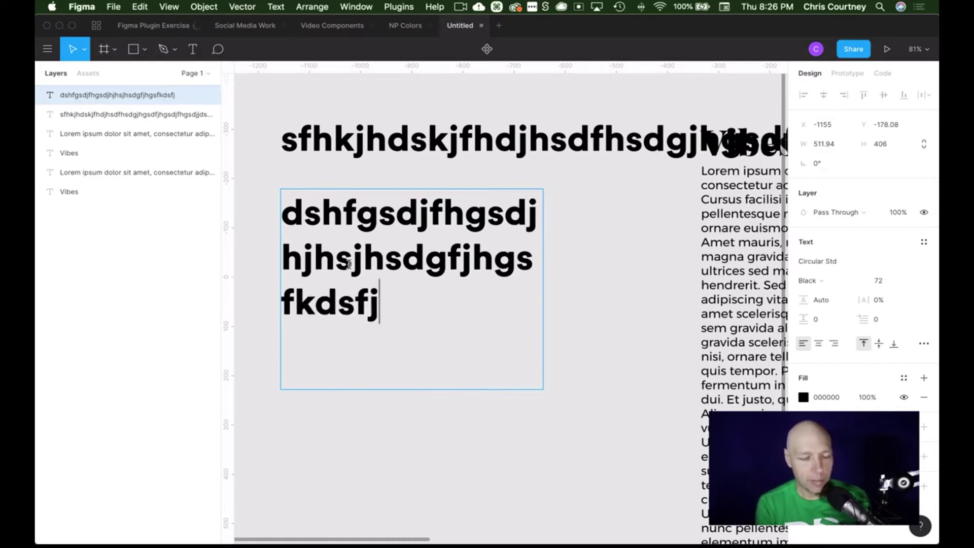
pyautogui.write('hkdfhkjsdfhksdhfkjsdhfhsdf')
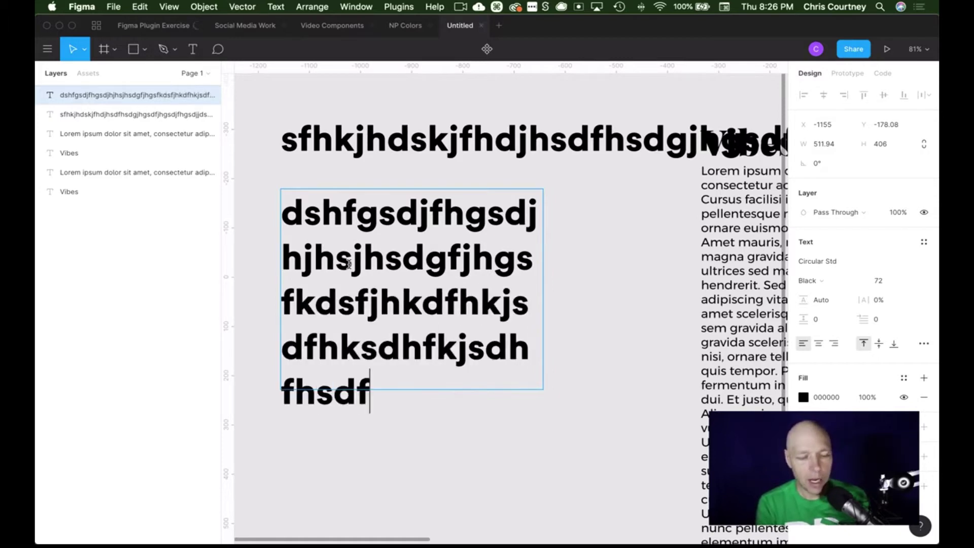
pyautogui.write('dskjfhssdfkjhsdkfjhsdkfhkjsdhf')
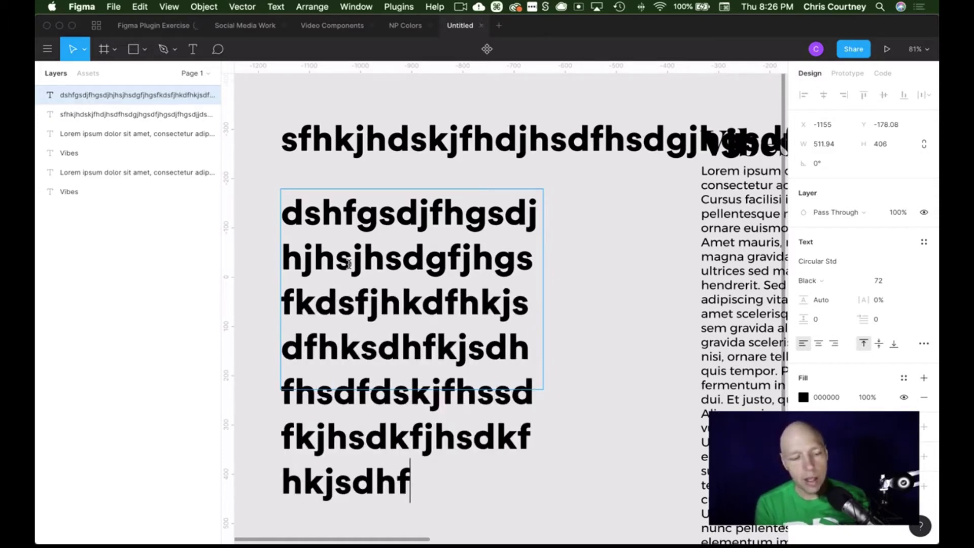
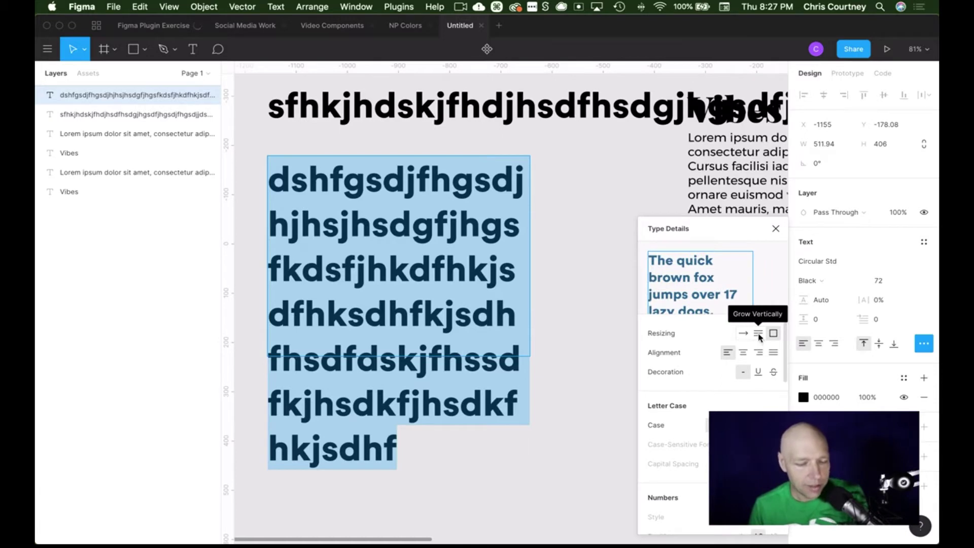
# - Set the text box to Grow Vertically and append "hksdfjhkjdhsfkjdhsfkjhdskjfhkjdshfk" to its text
pyautogui.click(758, 334)
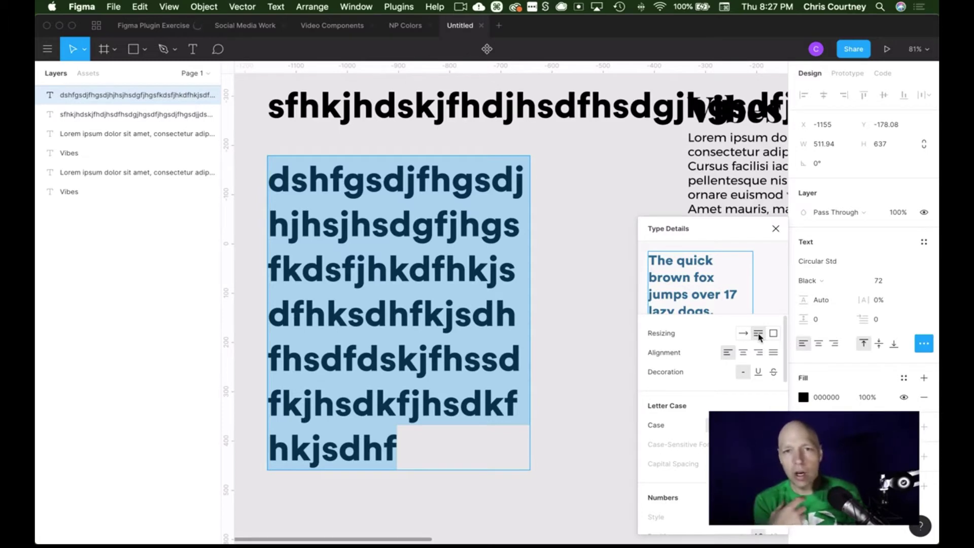
pyautogui.click(419, 429)
pyautogui.write('hksdfjhk')
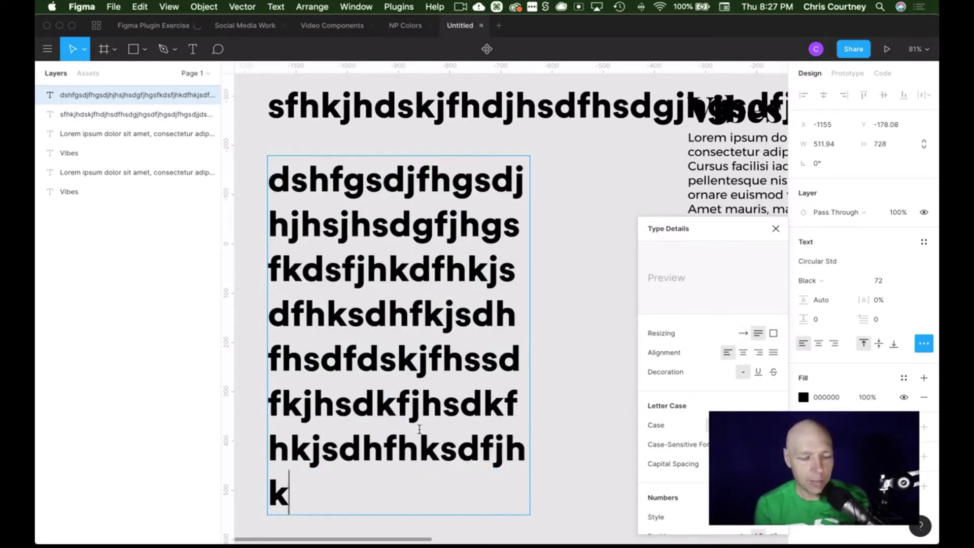
pyautogui.write('jdhsfkjdhsfkjhdskjfhkjdshfk')
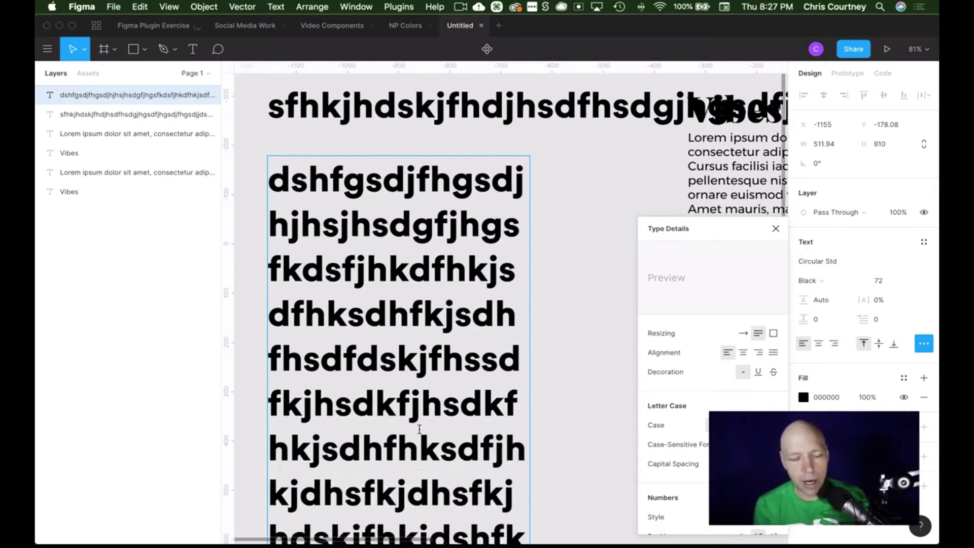
# - Replace the whole content of the vertically growing text box with "skdfjhskdjfhskdjfhskjsdfkhsdfkjhsdksdhfsdfkjhsdfkh"
pyautogui.press('super+a')
pyautogui.write('skdfjh')
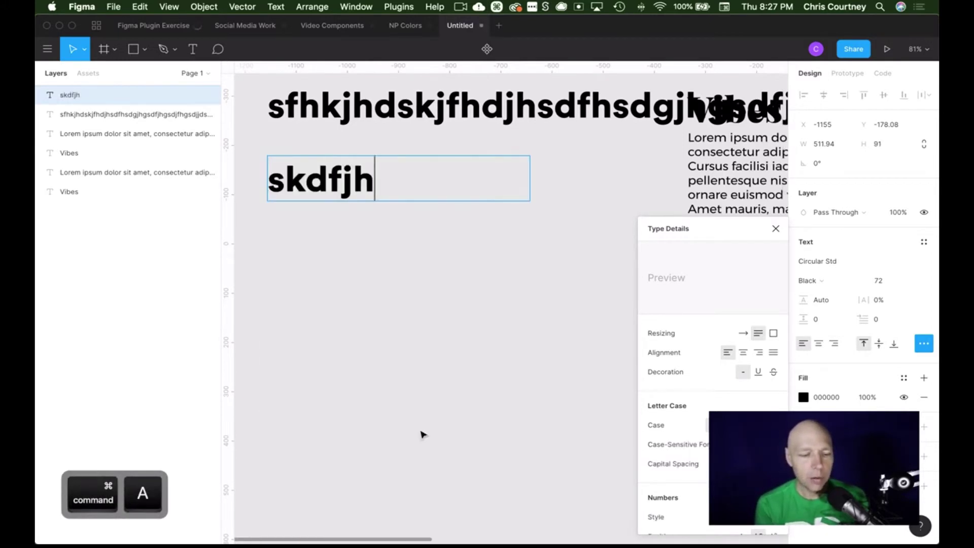
pyautogui.write('skdjfhskdjfhskjsdfkhsdfkjhsdksdhfsdfkjhsdfkh')
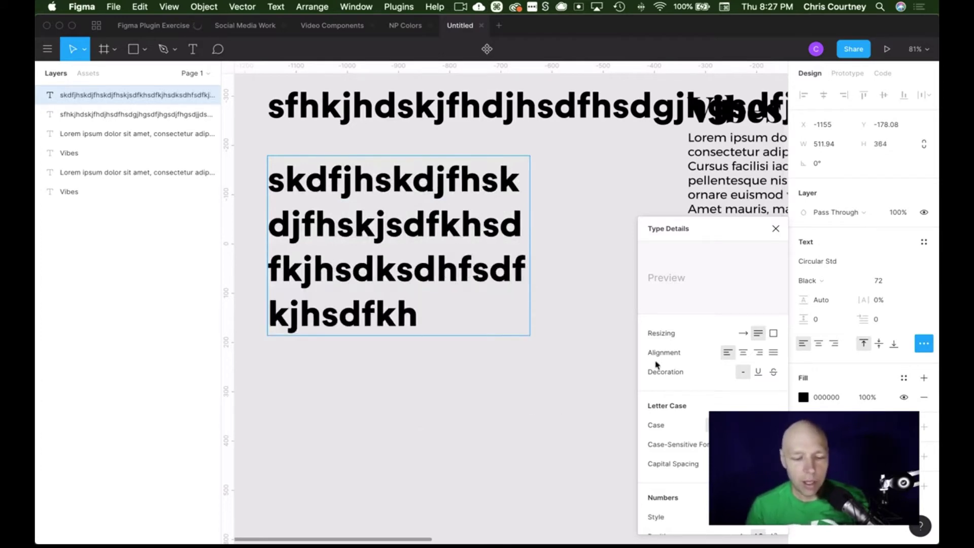
# - Set the "skdfjh…" text to Grow Horizontally, inspect its full width, and move it far down the canvas
pyautogui.press('super+a')
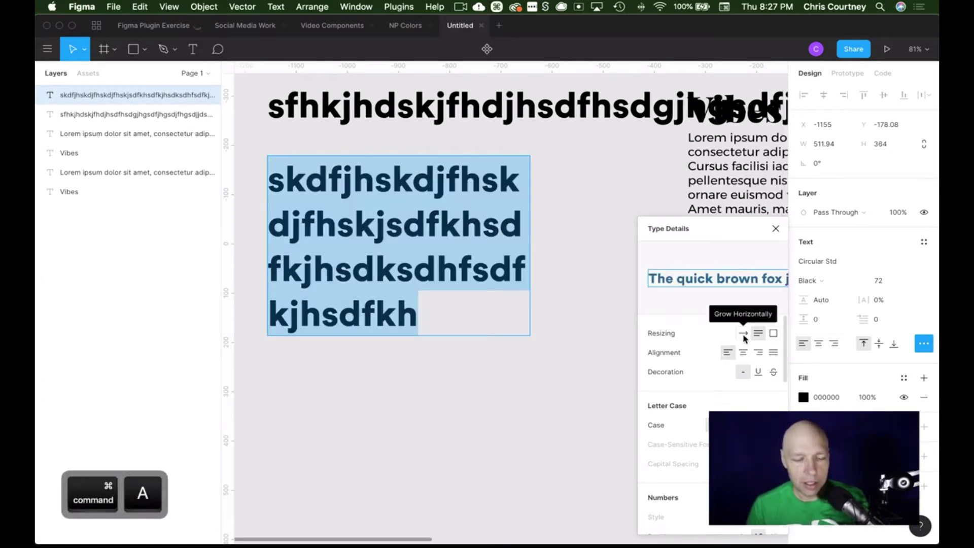
pyautogui.click(744, 335)
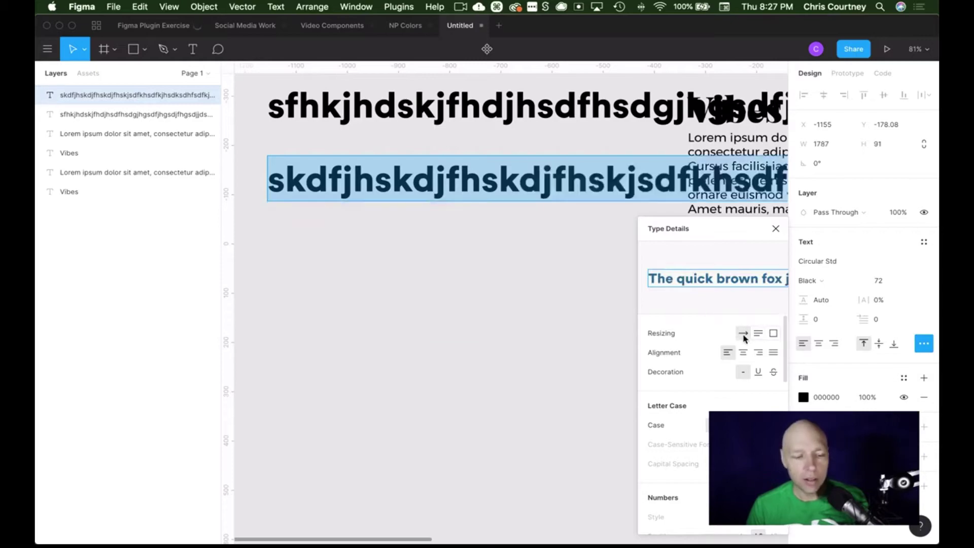
pyautogui.hscroll(10, 579, 241)
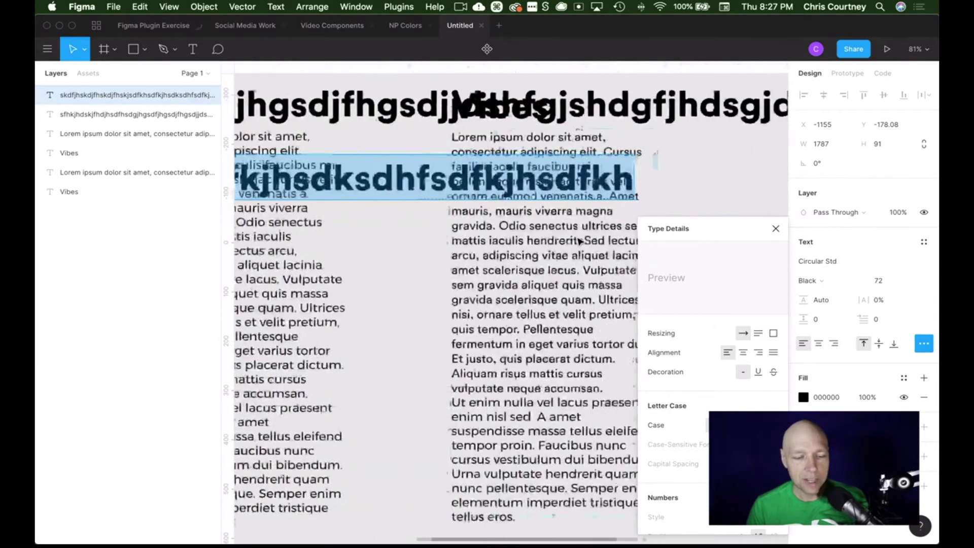
pyautogui.hscroll(-10, 580, 240)
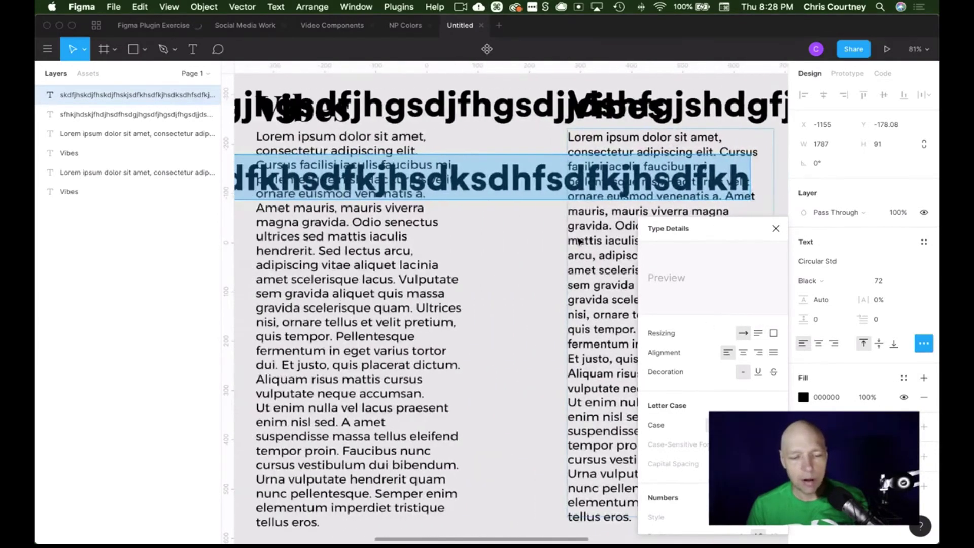
pyautogui.hscroll(-8, 579, 240)
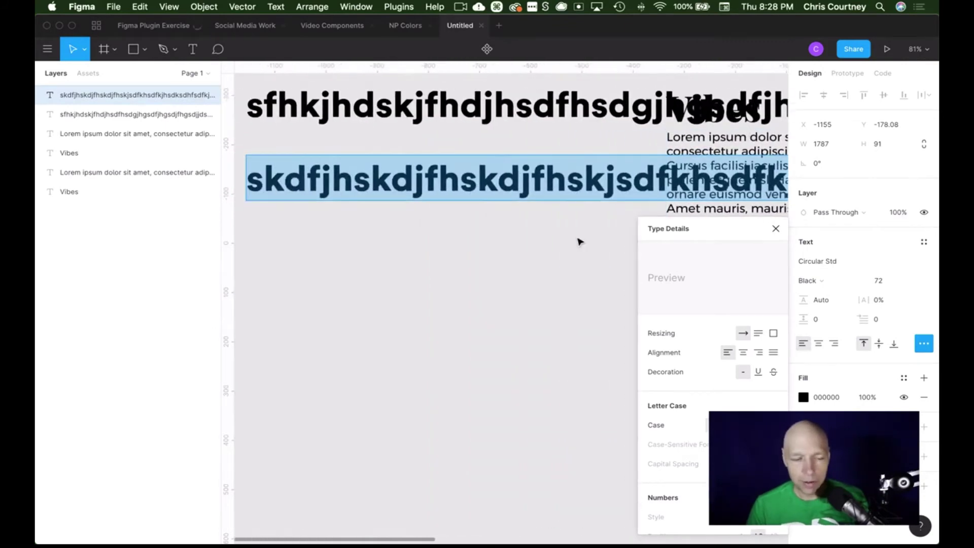
pyautogui.press('Escape')
pyautogui.moveTo(327, 178); pyautogui.dragTo(328, 501)
# - Make the "sfhkjhdskjfh…" text fixed-size, resize it to about 730 × 312, and place it on the empty canvas left of the Vibes pairings
pyautogui.click(341, 111)
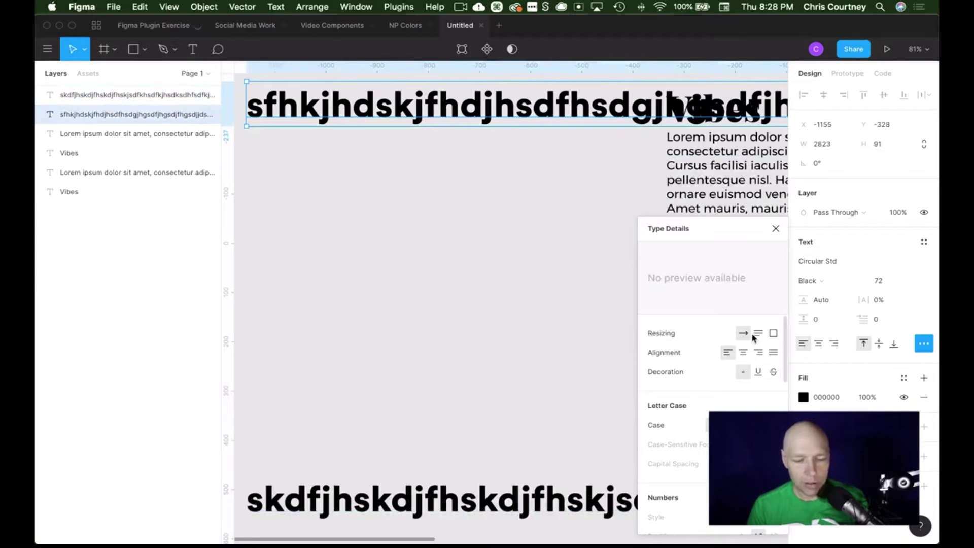
pyautogui.click(770, 335)
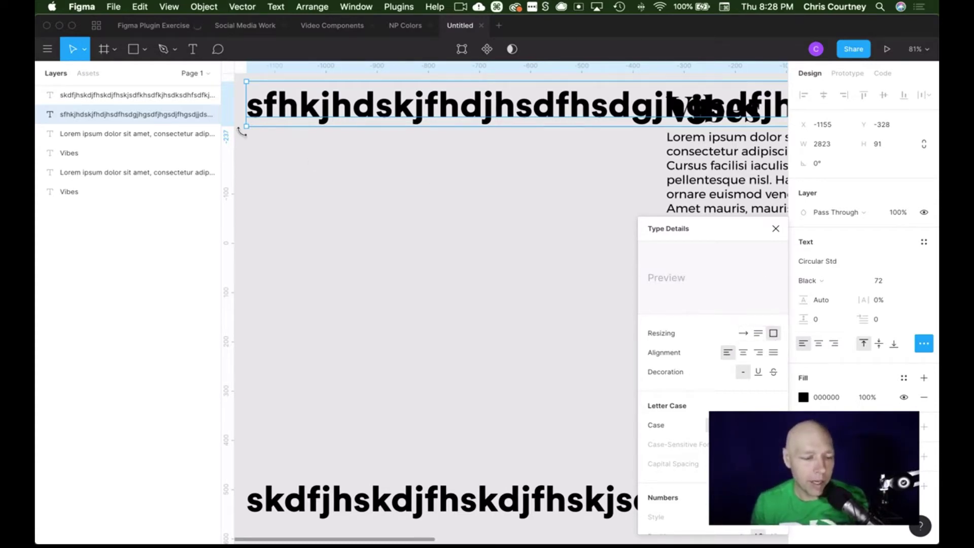
pyautogui.moveTo(247, 127); pyautogui.dragTo(619, 247)
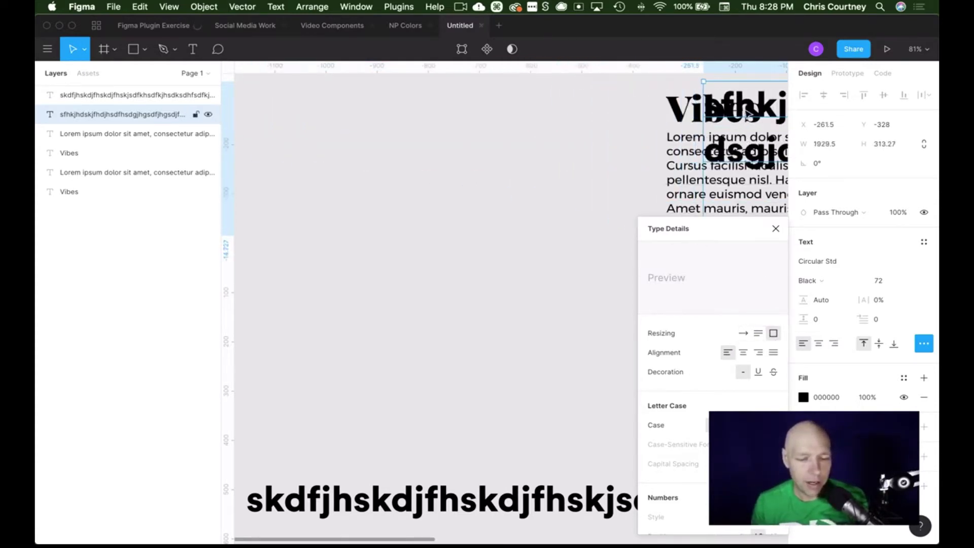
pyautogui.moveTo(458, 136); pyautogui.dragTo(274, 167)
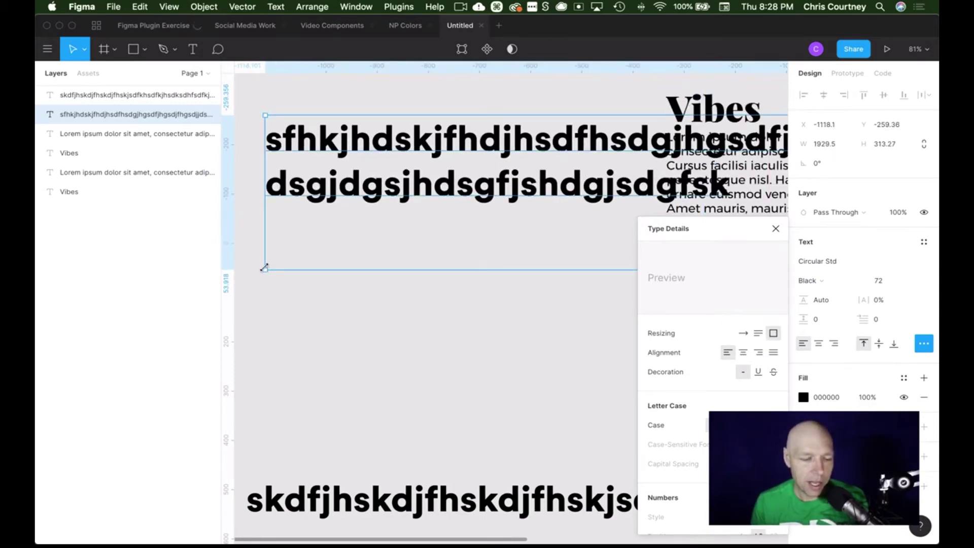
pyautogui.moveTo(265, 268); pyautogui.dragTo(612, 256)
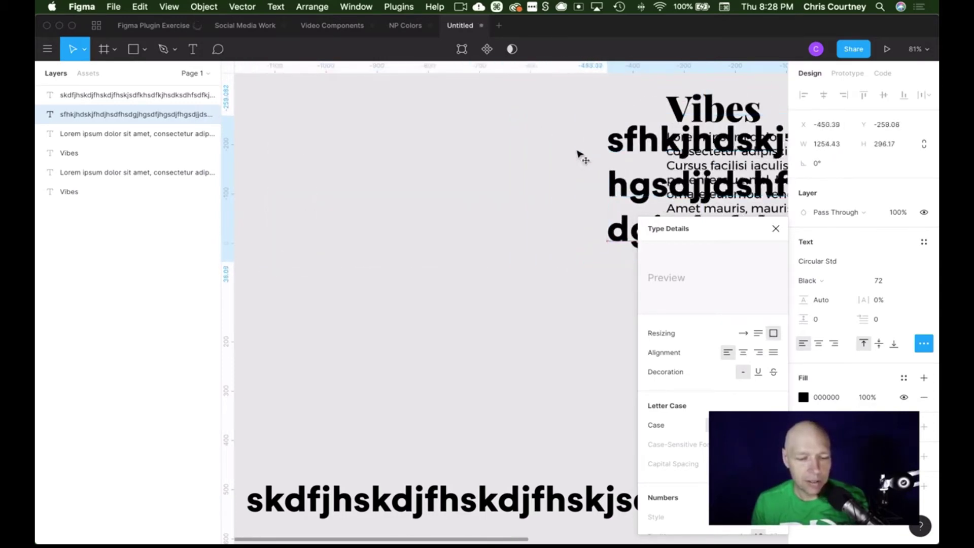
pyautogui.moveTo(616, 152); pyautogui.dragTo(298, 137)
pyautogui.moveTo(292, 241); pyautogui.dragTo(567, 249)
pyautogui.moveTo(589, 126); pyautogui.dragTo(290, 121)
# - Add the single-line text "dsfjkhdkjhdsfkjhs" on the empty canvas left of the resized text box
pyautogui.hscroll(-10, 328, 158)
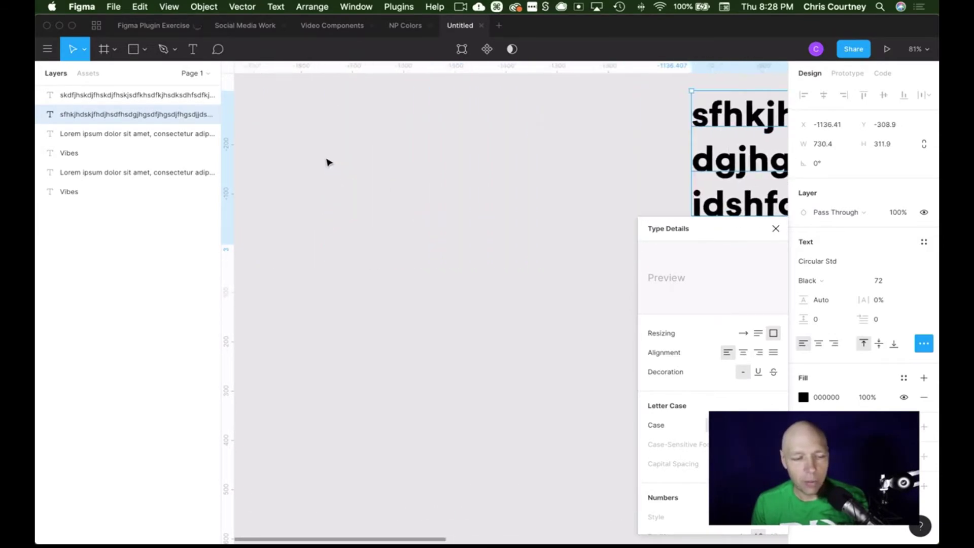
pyautogui.click(193, 48)
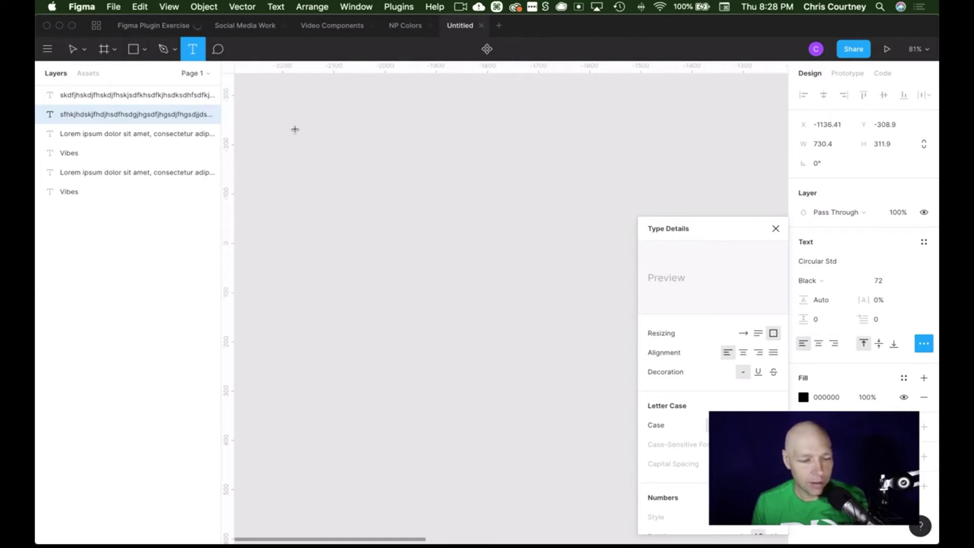
pyautogui.click(295, 128)
pyautogui.write('dsfjkhdkjhdsfkjhs')
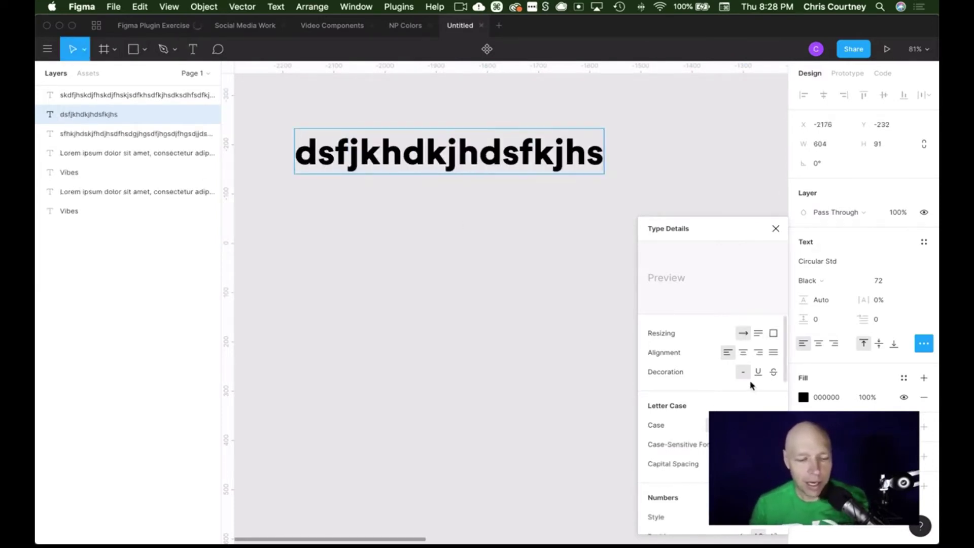
# - Set the "dsfjkhdkjhdsfkjhs" text to Grow Vertically and resize its box by a corner to about 250 × 292
pyautogui.click(762, 335)
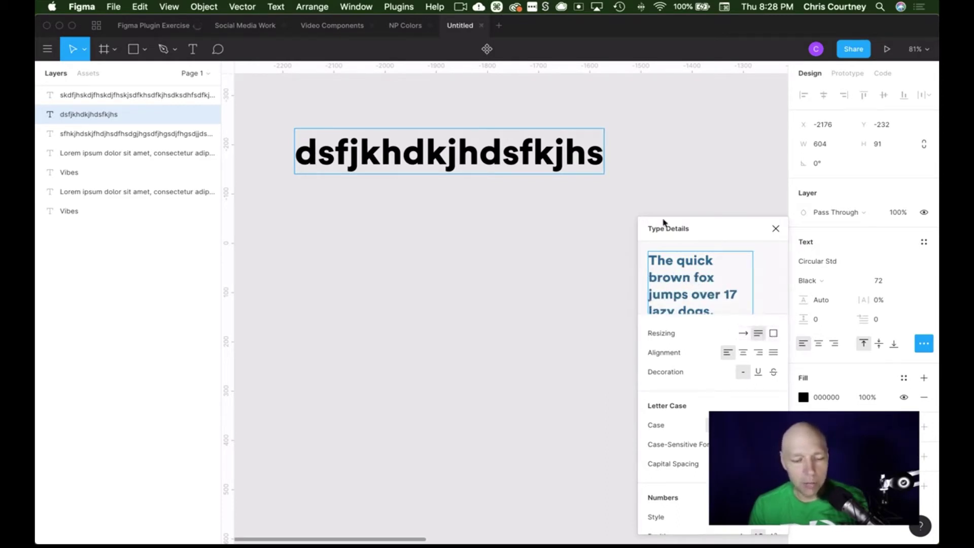
pyautogui.moveTo(601, 174); pyautogui.dragTo(423, 274)
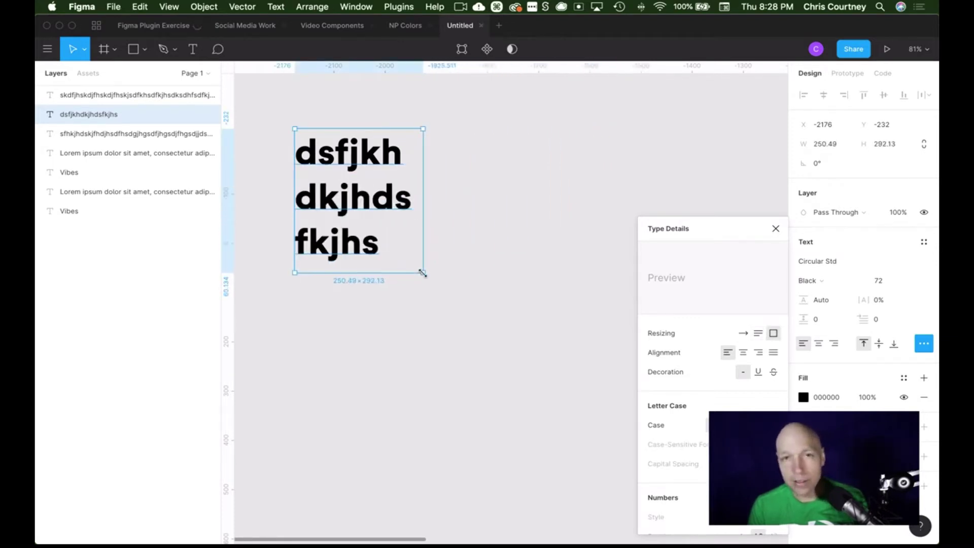
pyautogui.click(519, 245)
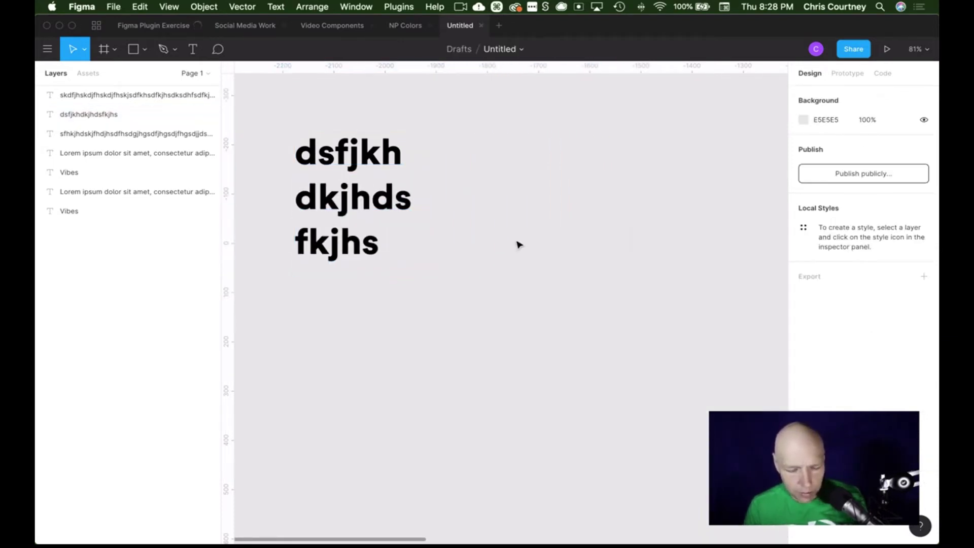
pyautogui.click(400, 195)
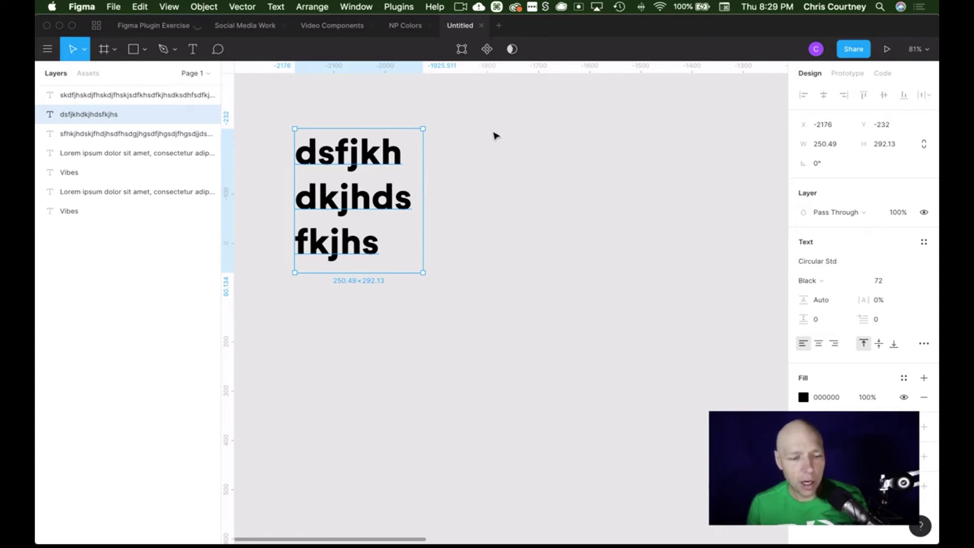
pyautogui.click(518, 154)
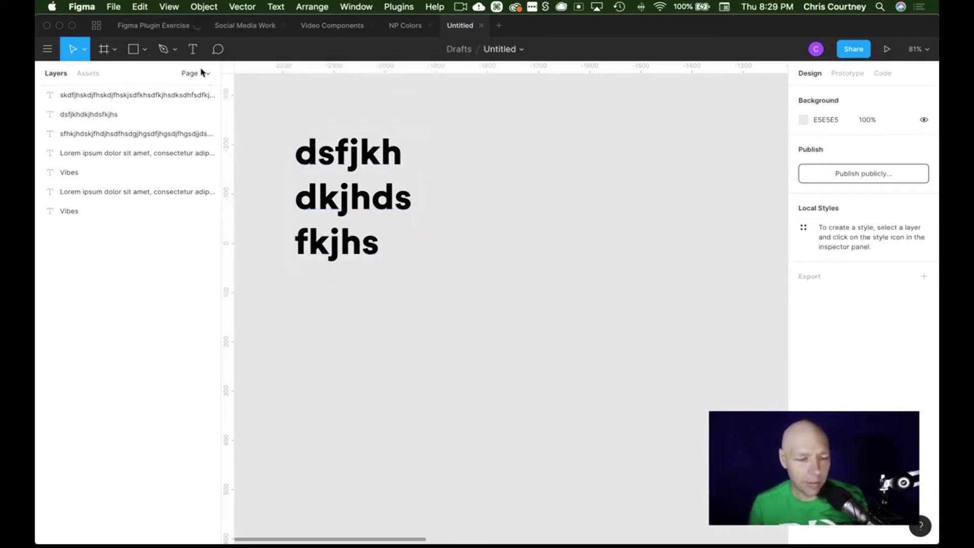
# - Add the single-line text "sdfsdfsdf" to the right of the narrow three-line text
pyautogui.click(192, 49)
pyautogui.click(507, 156)
pyautogui.write('sdfsdfsdf')
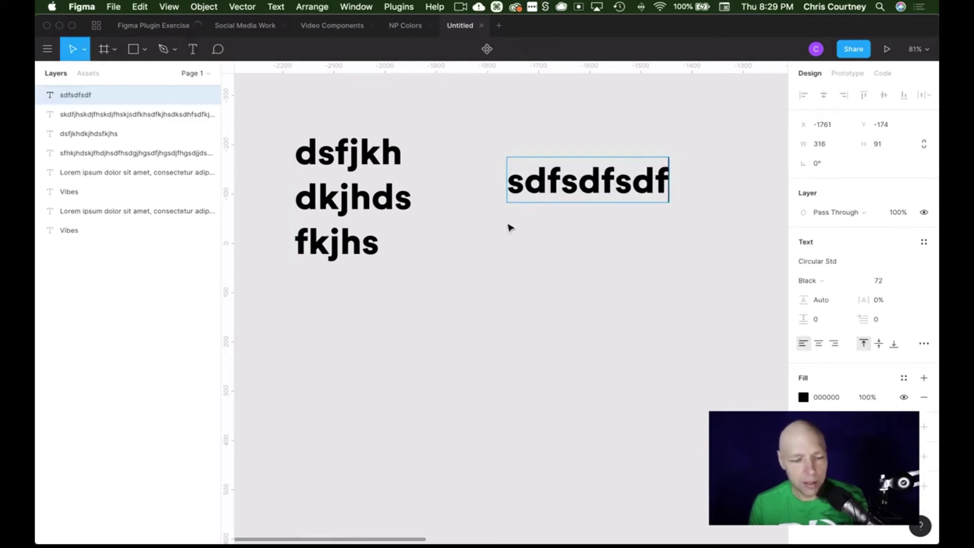
pyautogui.press('Escape')
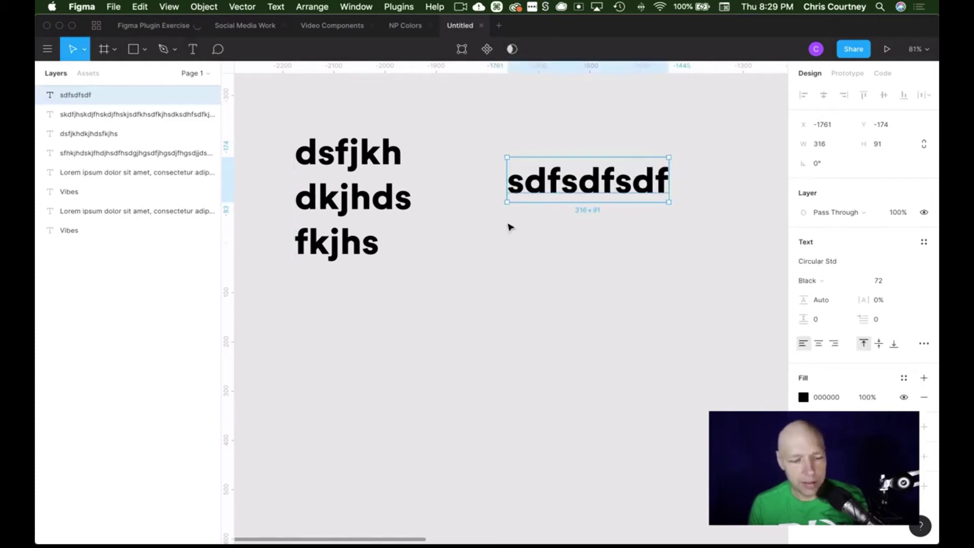
# - Draw a text box about 438 × 423 below "sdfsdfsdf" and fill it past its bottom edge with unbroken random letters beginning "sdfkjshdfkhsdfkhsdkfjhs"
pyautogui.click(193, 49)
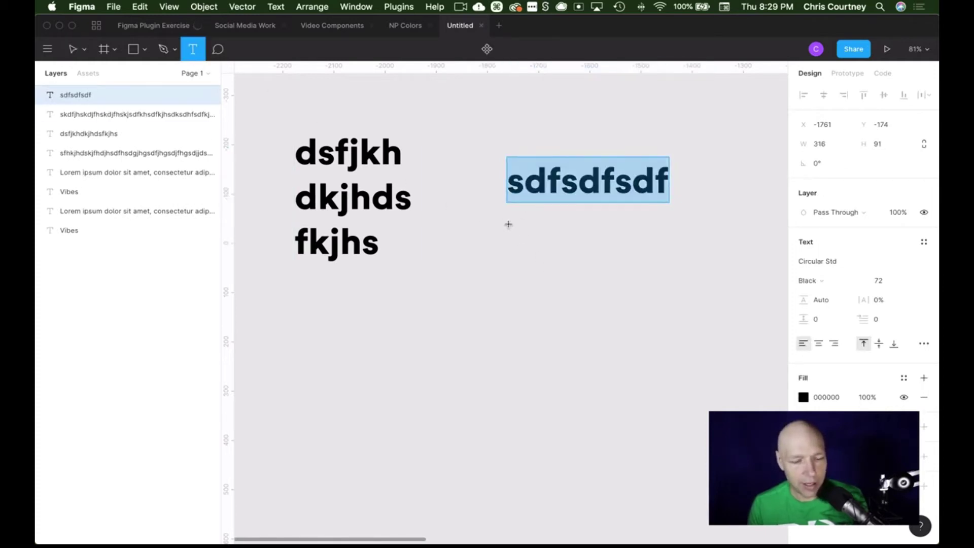
pyautogui.moveTo(507, 223); pyautogui.dragTo(731, 431)
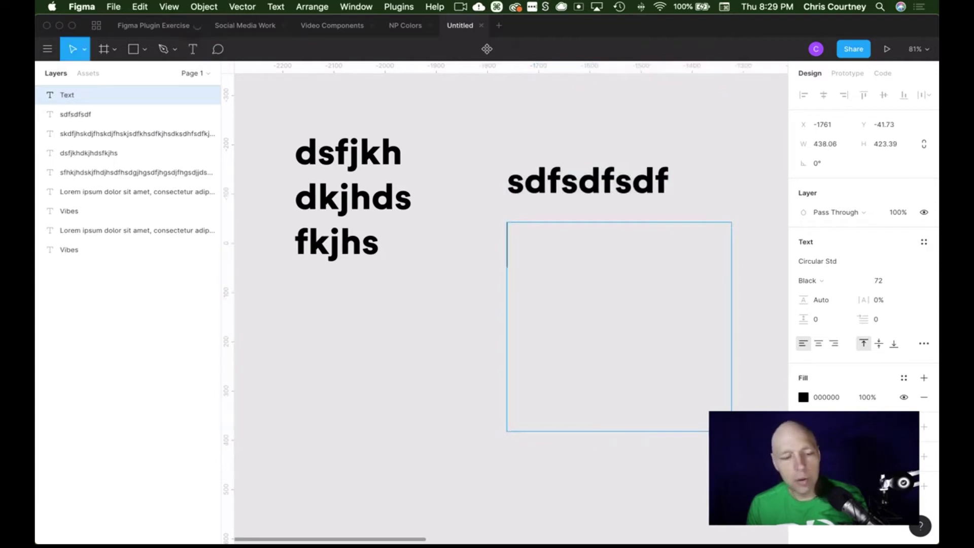
pyautogui.write('sdfkjshdfkhsdfkhsdkfjhskdjfhsdjkhfksjh')
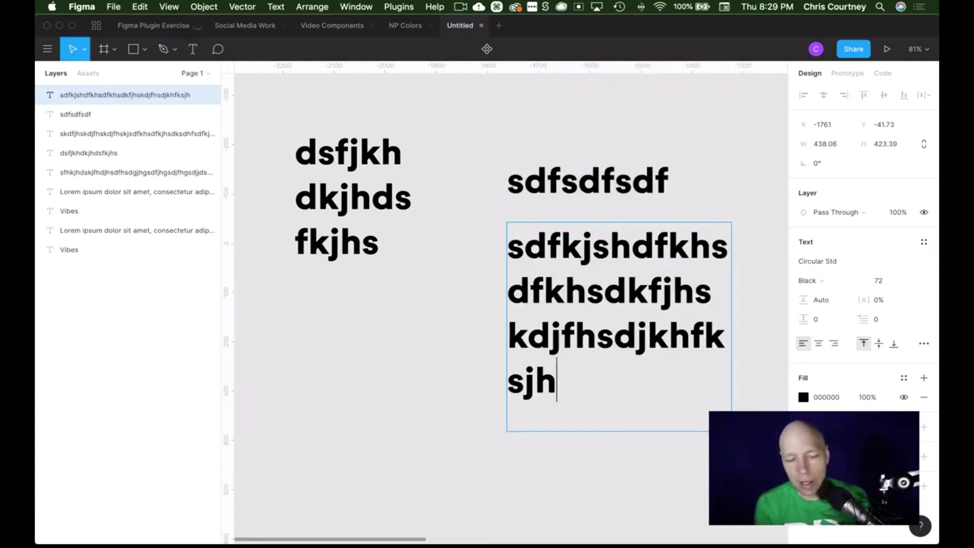
pyautogui.write('sdjhsdkfjhsdkfjhsdkfhsdkfjhsdkj')
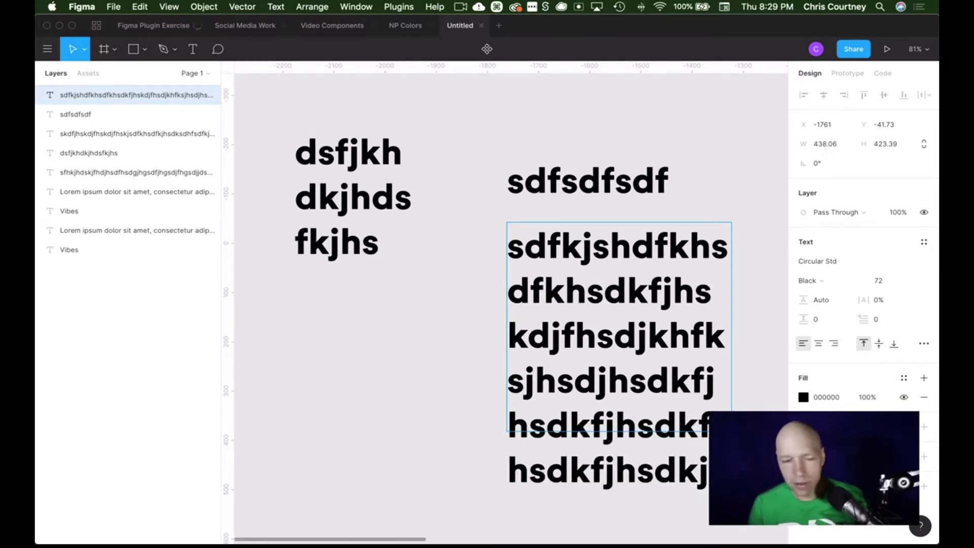
pyautogui.press('Escape')
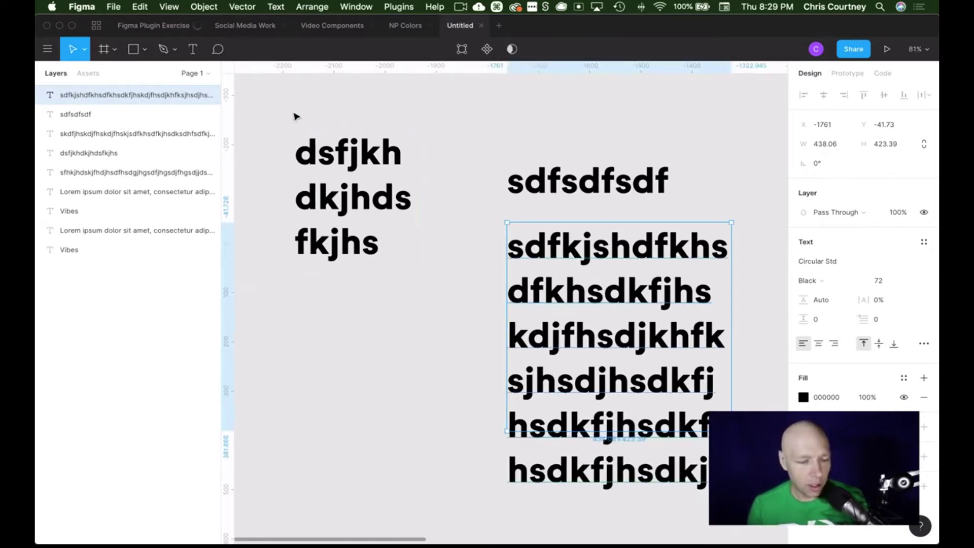
pyautogui.press('Escape')
# - Shorten the four-line "sfhkjhdskjfh…" text box to about 207 high, and extend it to about 363 high to enclose all its lines
pyautogui.scroll(-5, 294, 116)
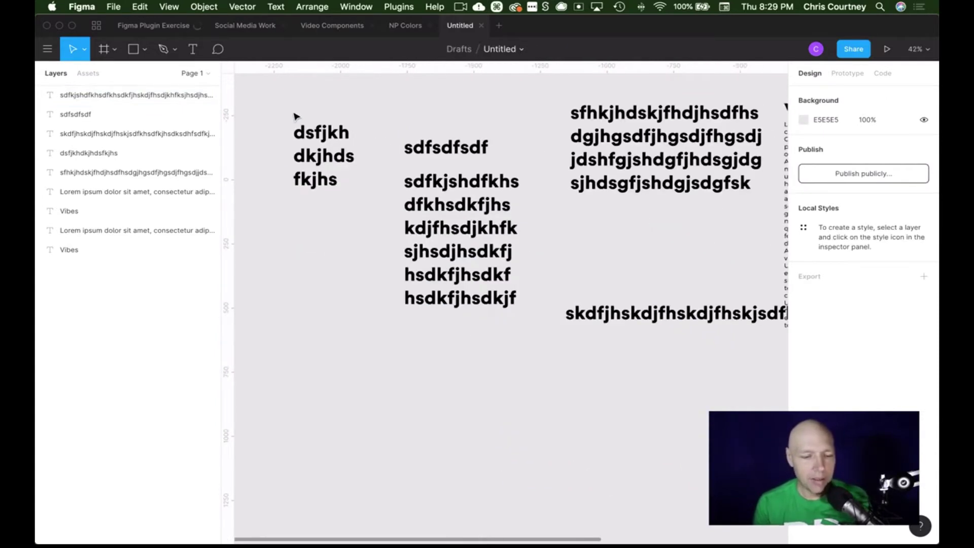
pyautogui.click(628, 148)
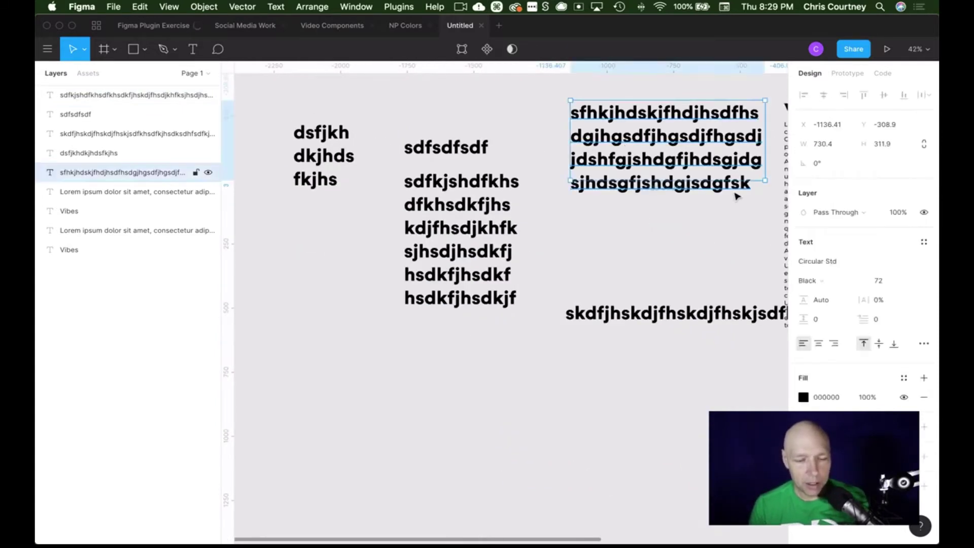
pyautogui.moveTo(731, 180); pyautogui.dragTo(731, 152)
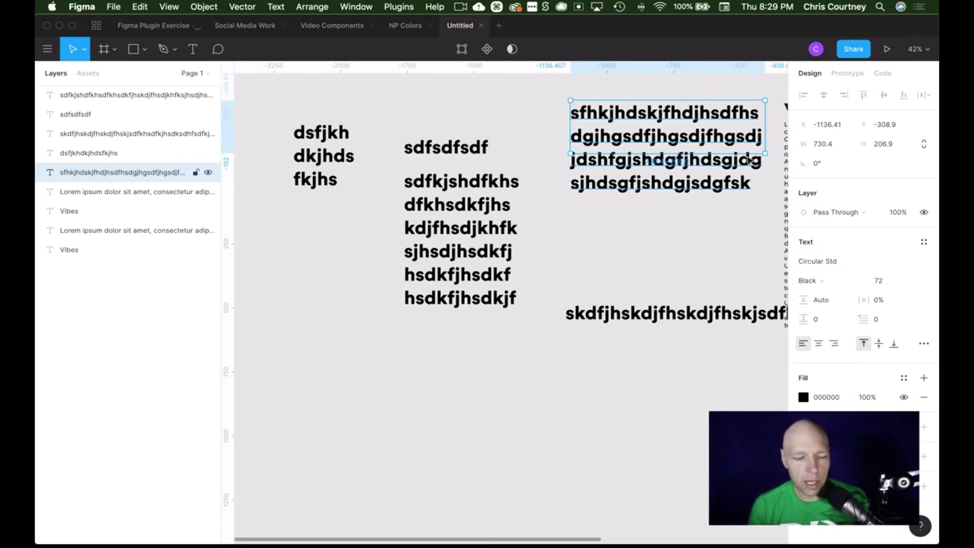
pyautogui.moveTo(744, 153); pyautogui.dragTo(742, 194)
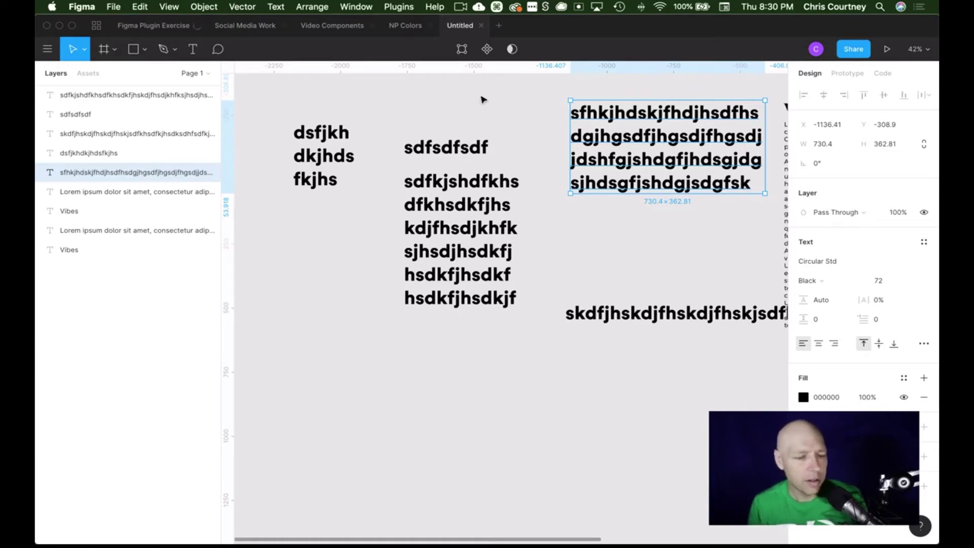
pyautogui.click(315, 109)
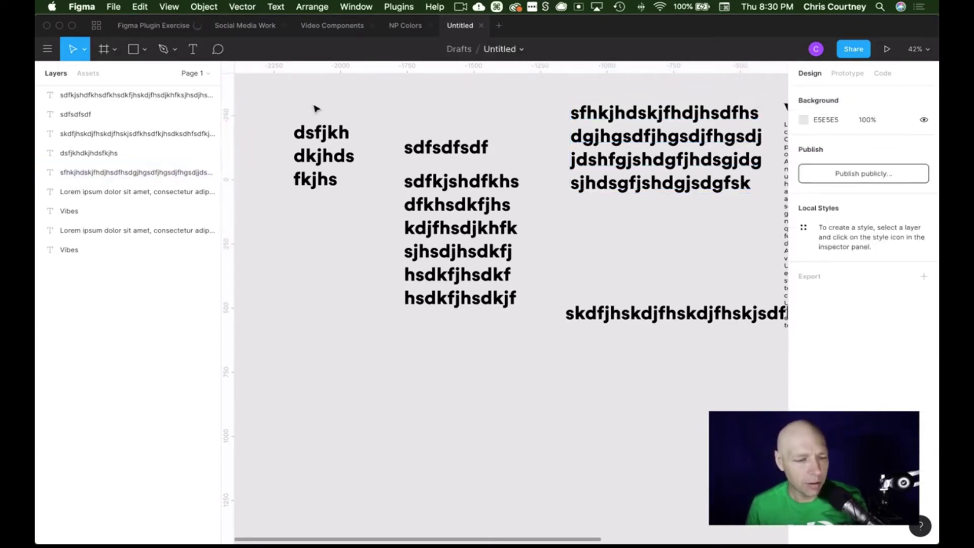
# - Delete all the sample text boxes and both Vibes headline and lorem ipsum pairs from the page
pyautogui.moveTo(309, 103); pyautogui.dragTo(687, 354)
pyautogui.press('Delete')
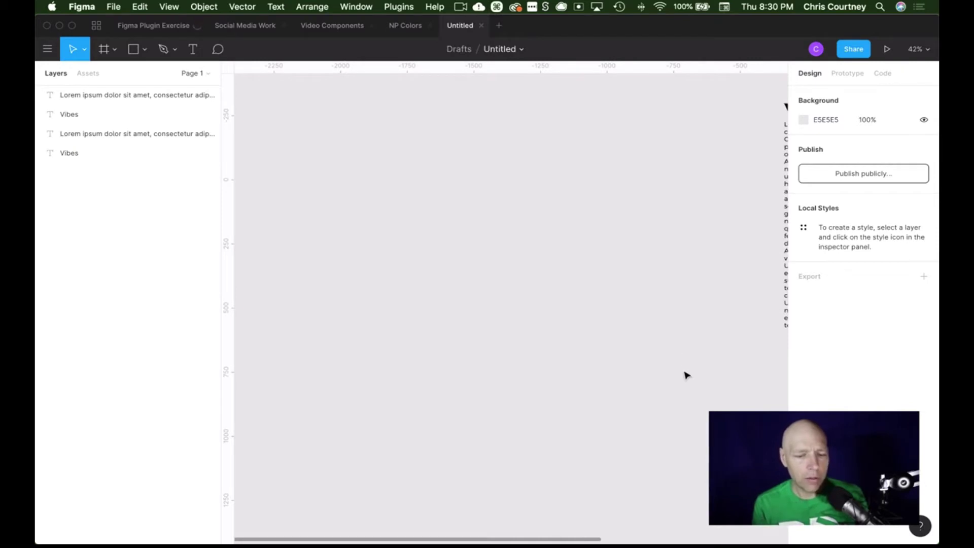
pyautogui.scroll(-6, 685, 375)
pyautogui.scroll(-1, 685, 375)
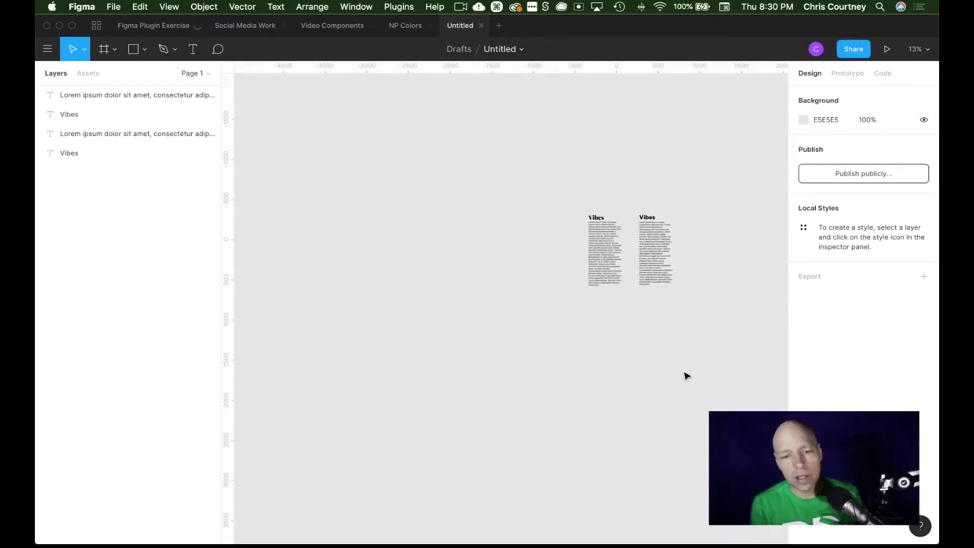
pyautogui.moveTo(574, 203); pyautogui.dragTo(697, 328)
pyautogui.press('Delete')
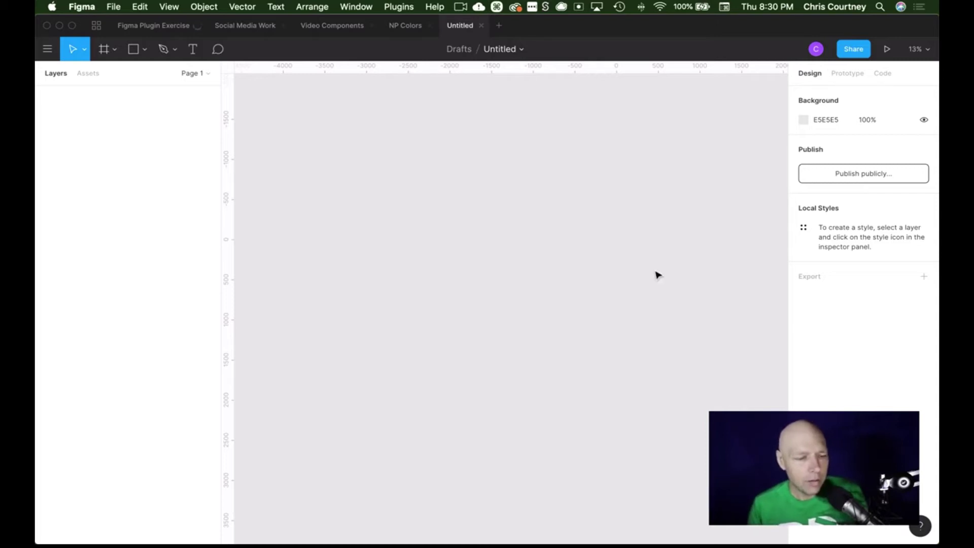
# - Add a 1440 × 1024 Desktop preset frame to the empty page and deselect it
pyautogui.click(114, 51)
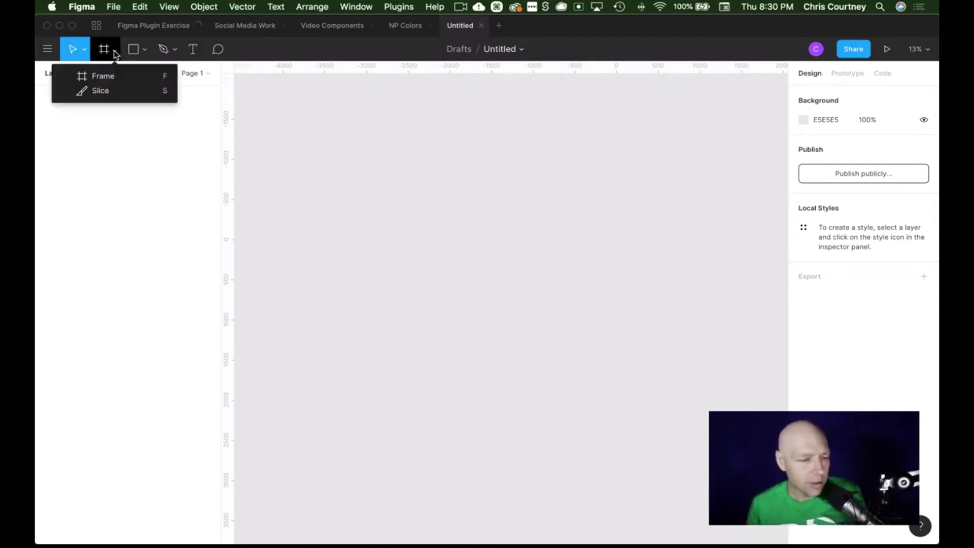
pyautogui.click(116, 76)
pyautogui.click(817, 155)
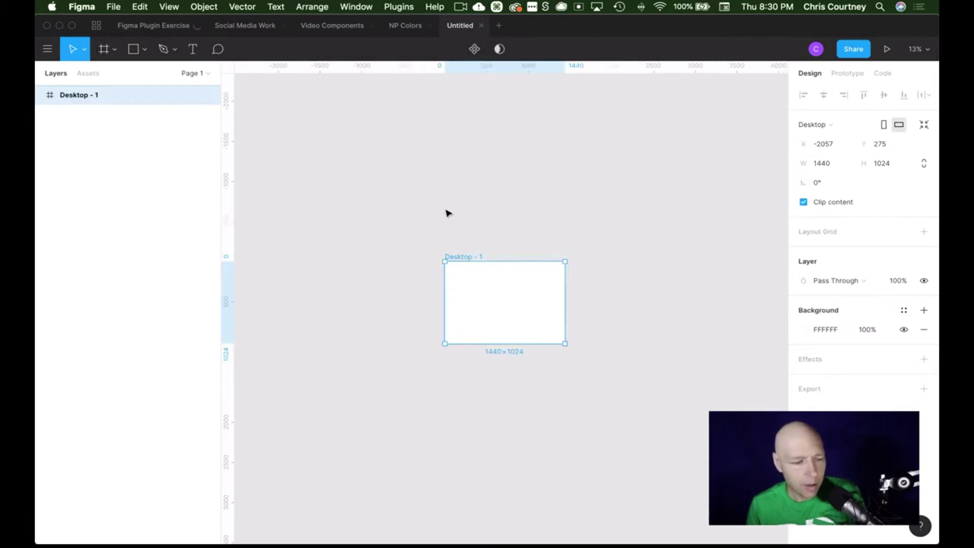
pyautogui.scroll(5, 509, 295)
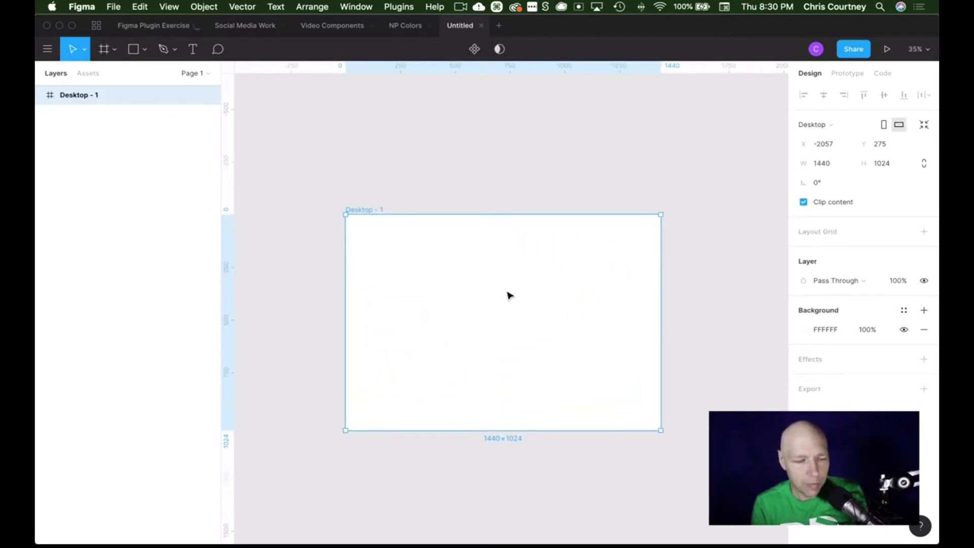
pyautogui.click(435, 124)
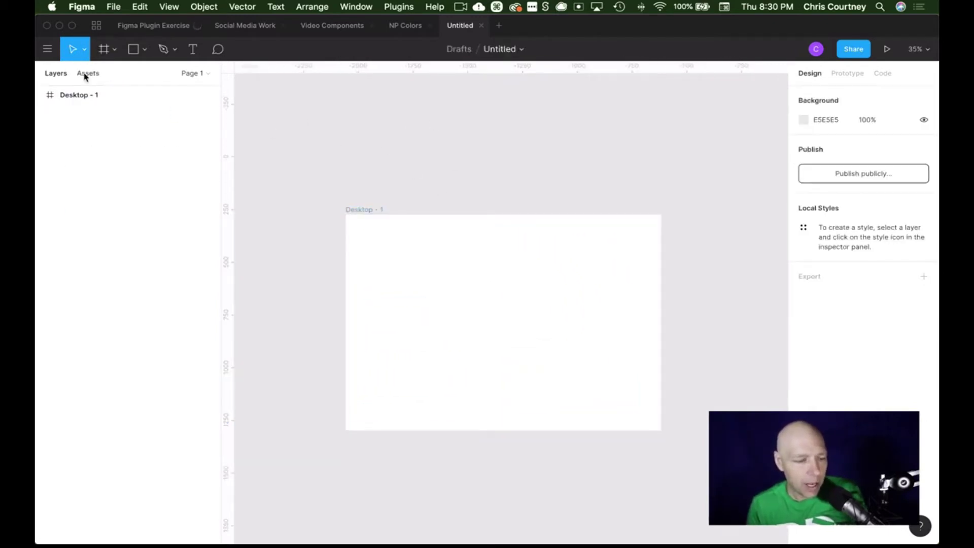
# - Open the Untitled file's list of available libraries and look at the local text styles in the Video Components file
pyautogui.click(86, 74)
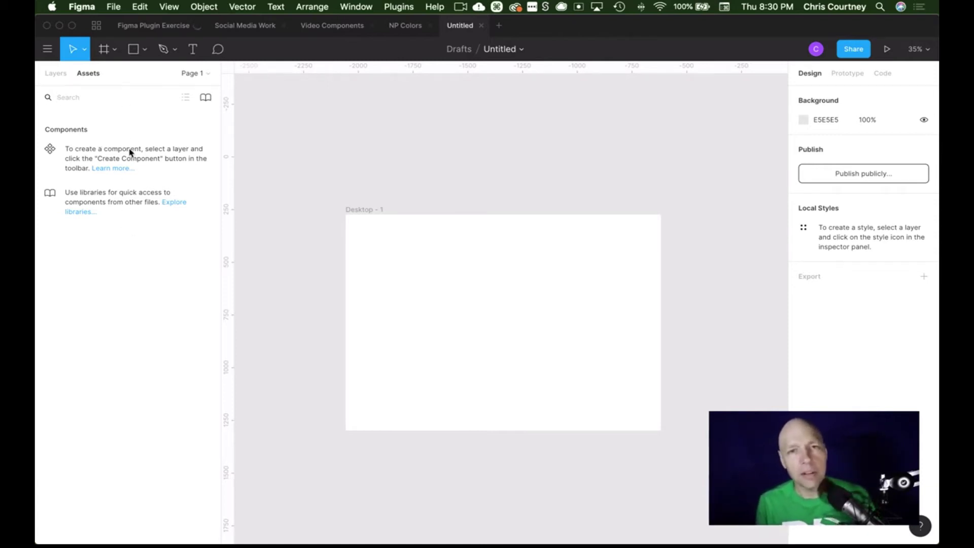
pyautogui.click(206, 99)
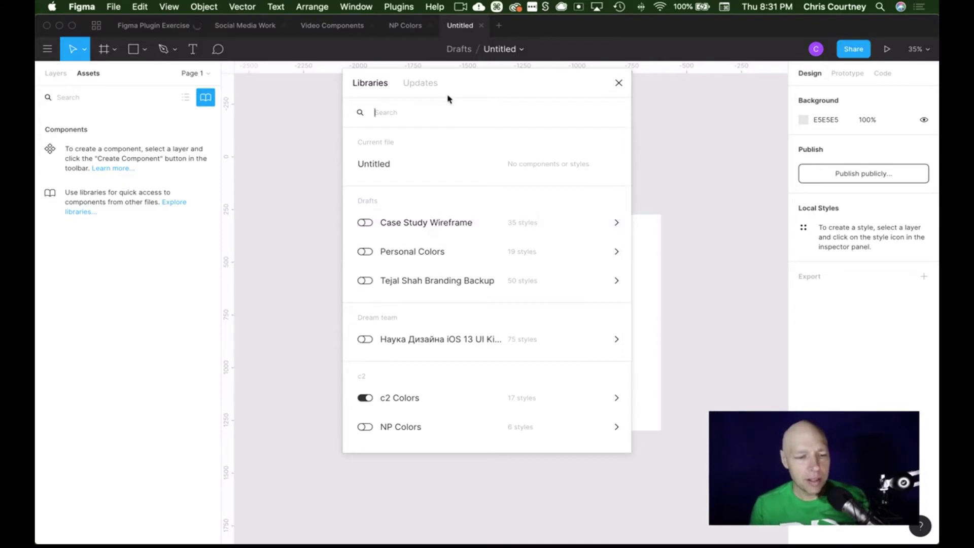
pyautogui.click(336, 28)
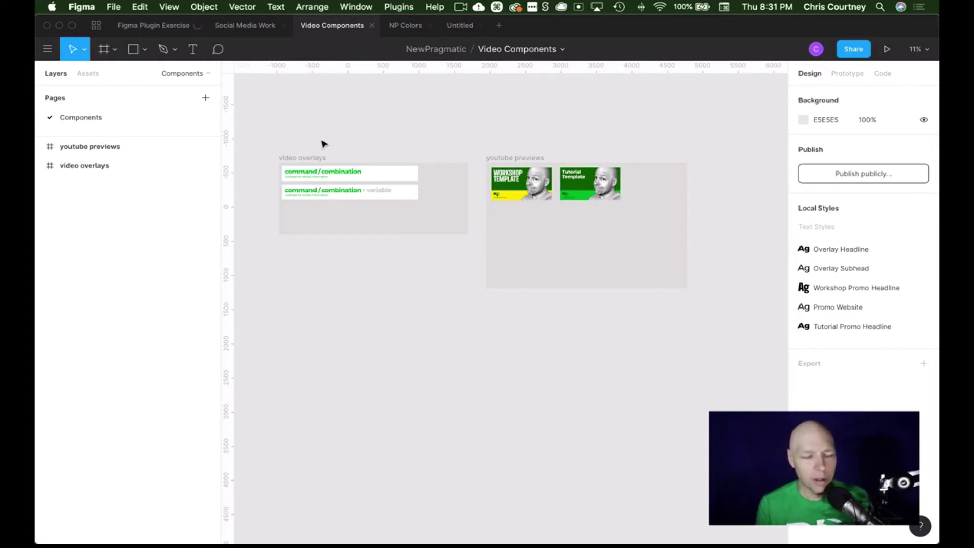
pyautogui.scroll(3, 324, 143)
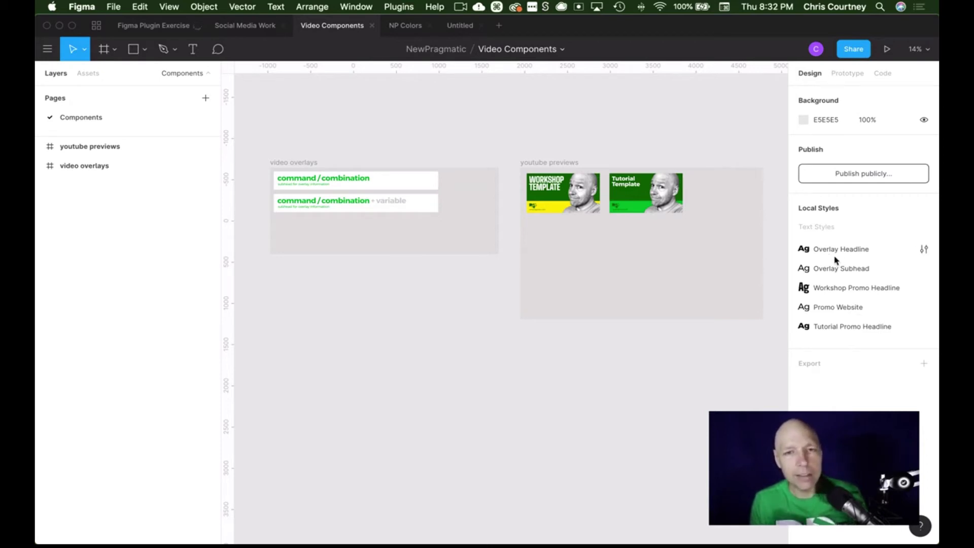
pyautogui.click(457, 28)
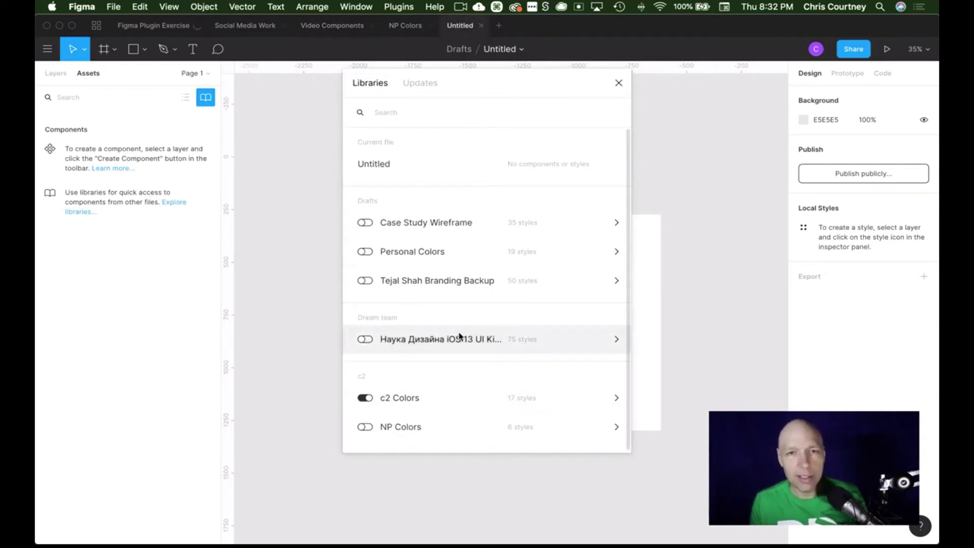
# - Try to publish the Video Components file as a team library from its libraries list
pyautogui.click(342, 25)
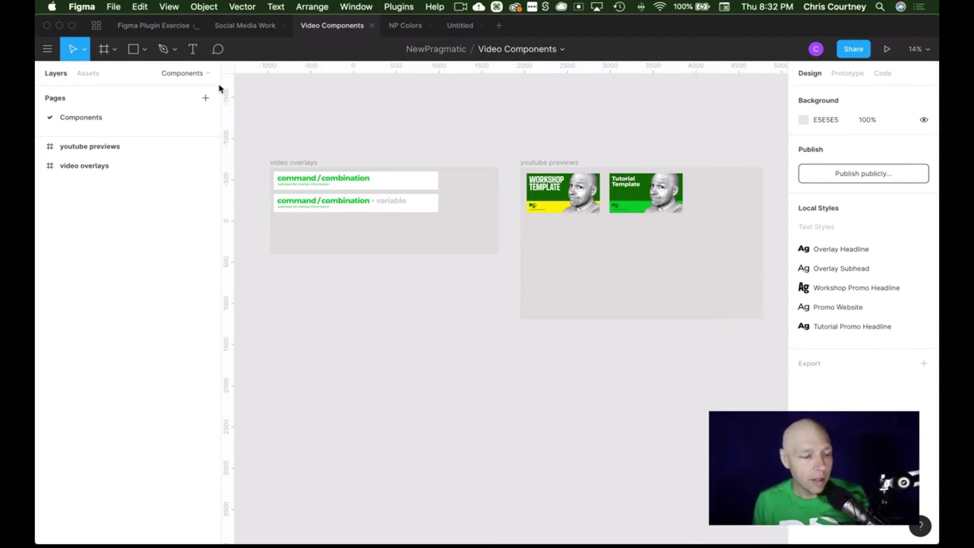
pyautogui.click(85, 73)
pyautogui.click(205, 98)
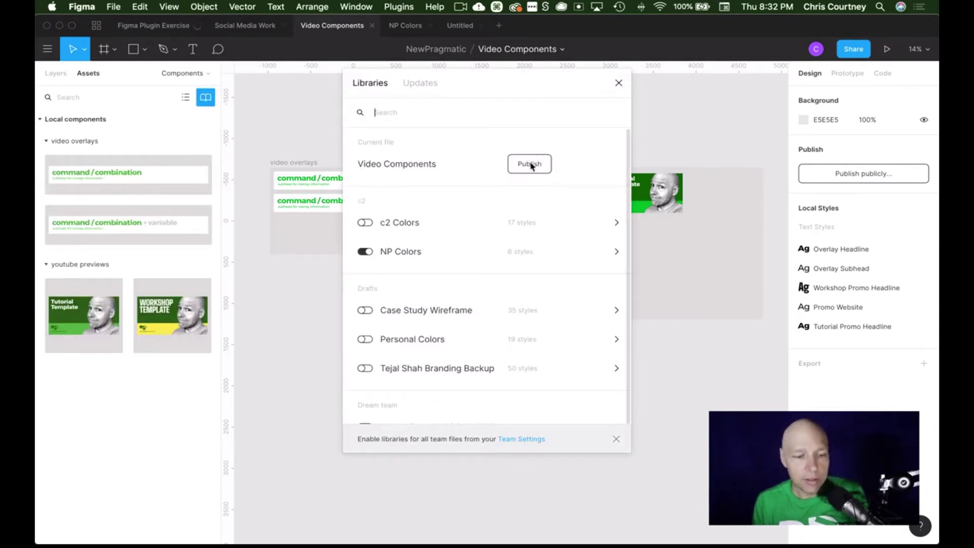
pyautogui.click(530, 164)
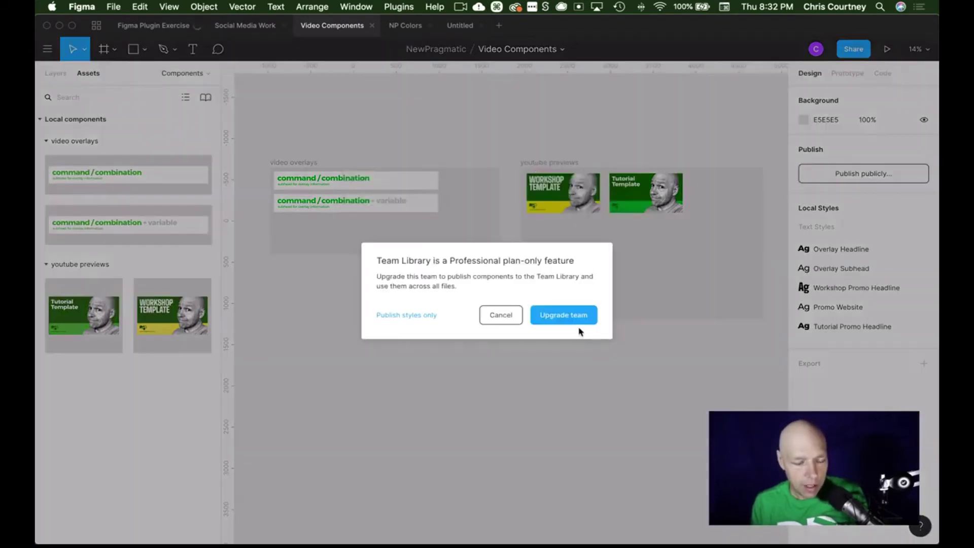
pyautogui.click(512, 318)
# - Select the youtube previews frame in Video Components and show the file's local components
pyautogui.click(181, 78)
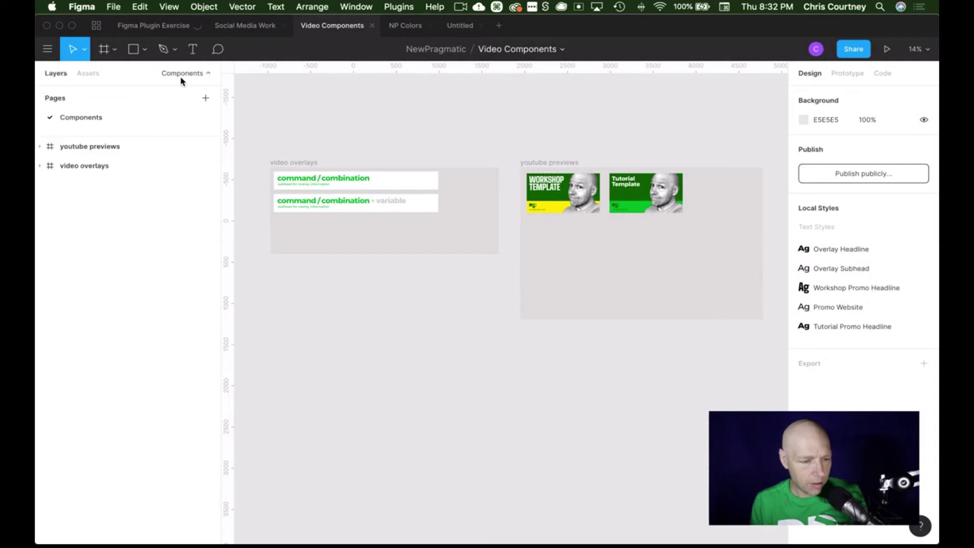
pyautogui.click(181, 77)
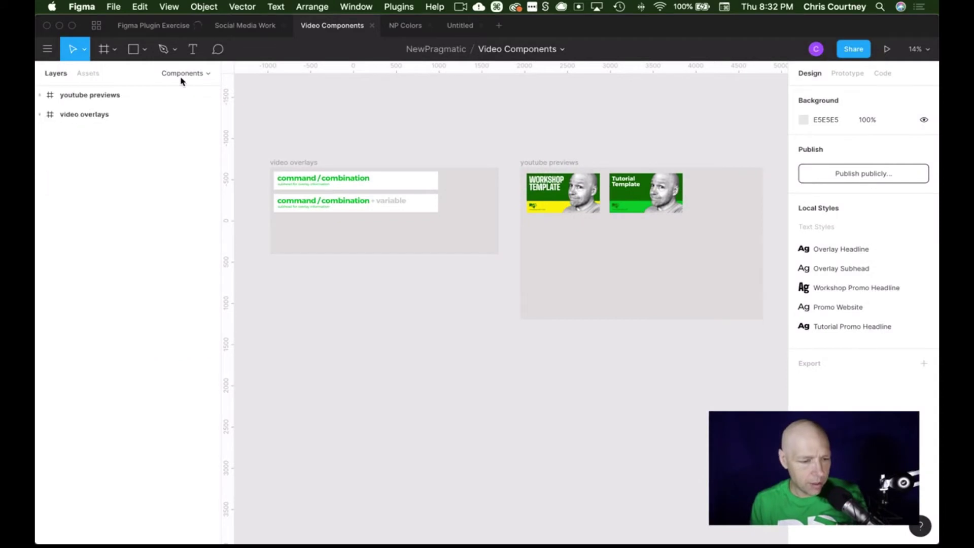
pyautogui.click(548, 163)
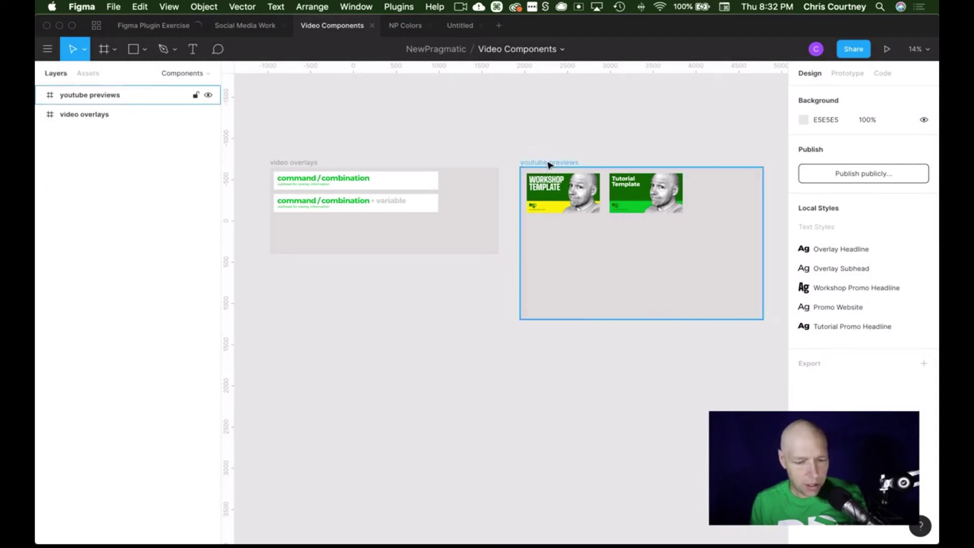
pyautogui.click(181, 75)
pyautogui.click(88, 73)
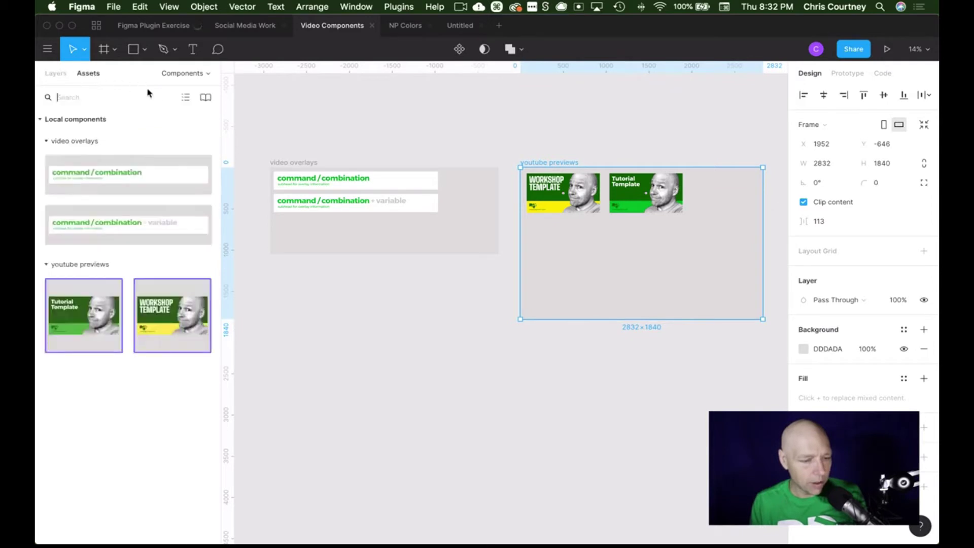
# - Review the libraries available to the Video Components file and check for library updates
pyautogui.click(205, 98)
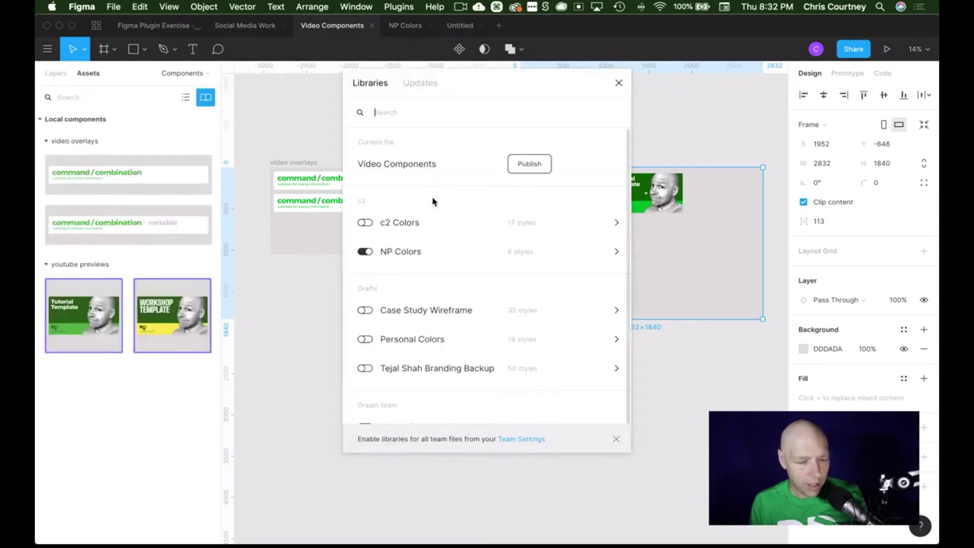
pyautogui.scroll(-2, 453, 299)
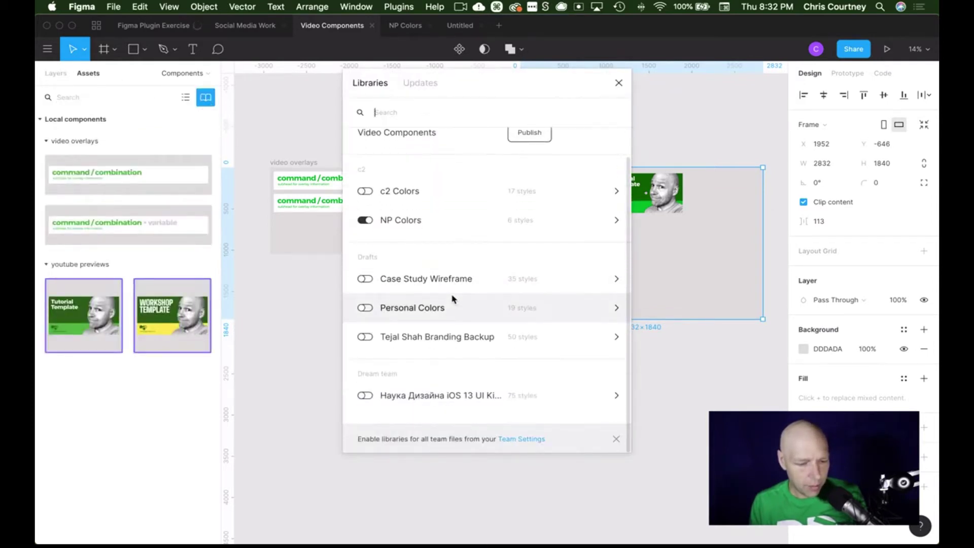
pyautogui.scroll(2, 452, 299)
pyautogui.click(418, 83)
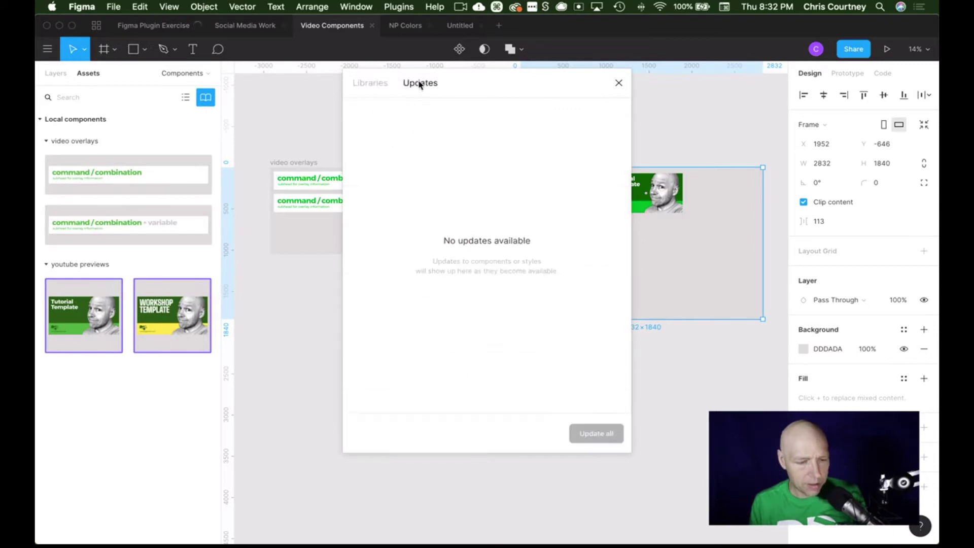
pyautogui.click(369, 83)
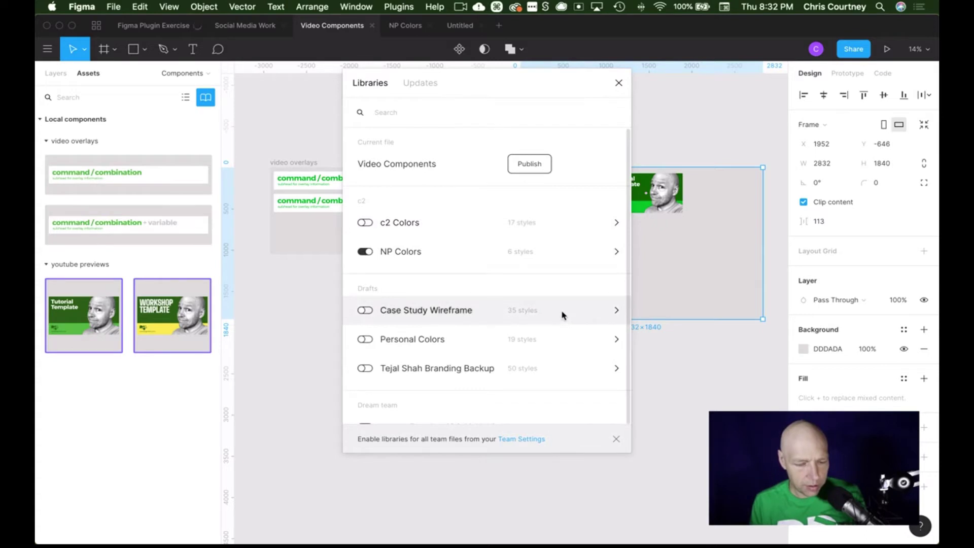
pyautogui.scroll(-1, 562, 314)
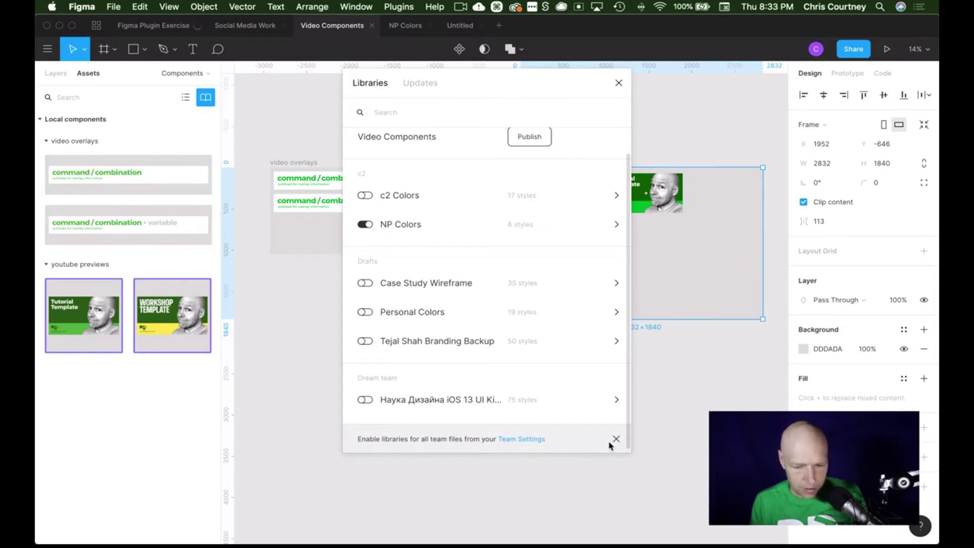
pyautogui.scroll(1, 542, 178)
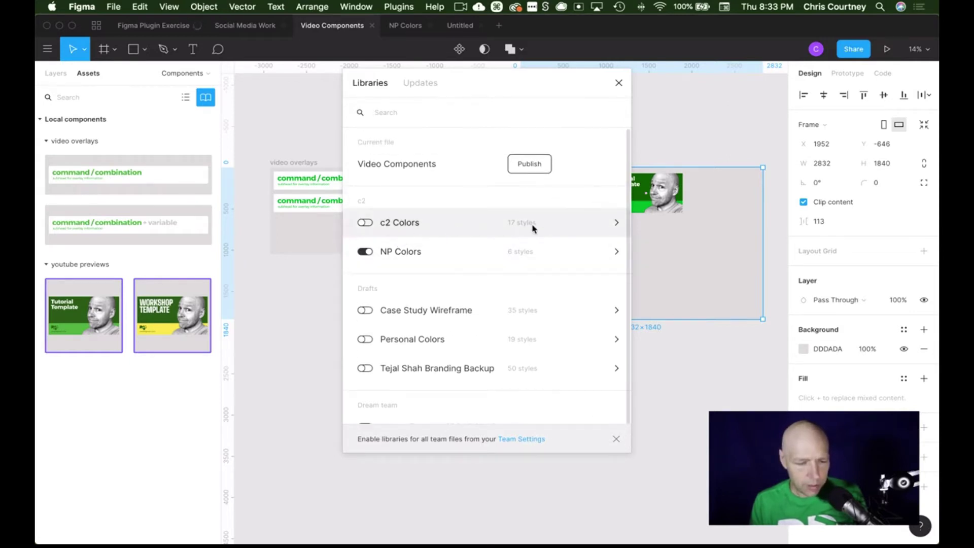
# - Enable the Case Study Wireframe library for the Video Components file, view its styles, and close the libraries dialog
pyautogui.click(368, 311)
pyautogui.click(571, 315)
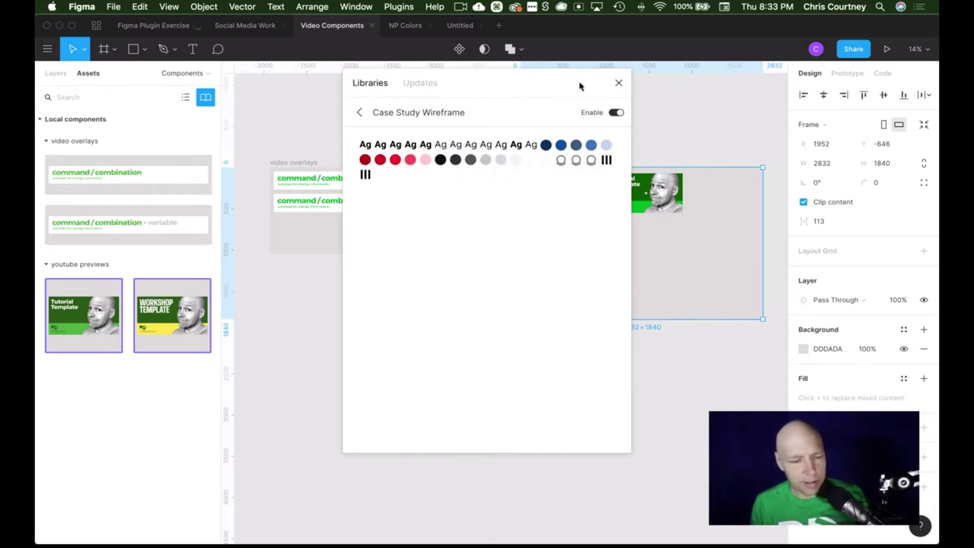
pyautogui.click(619, 83)
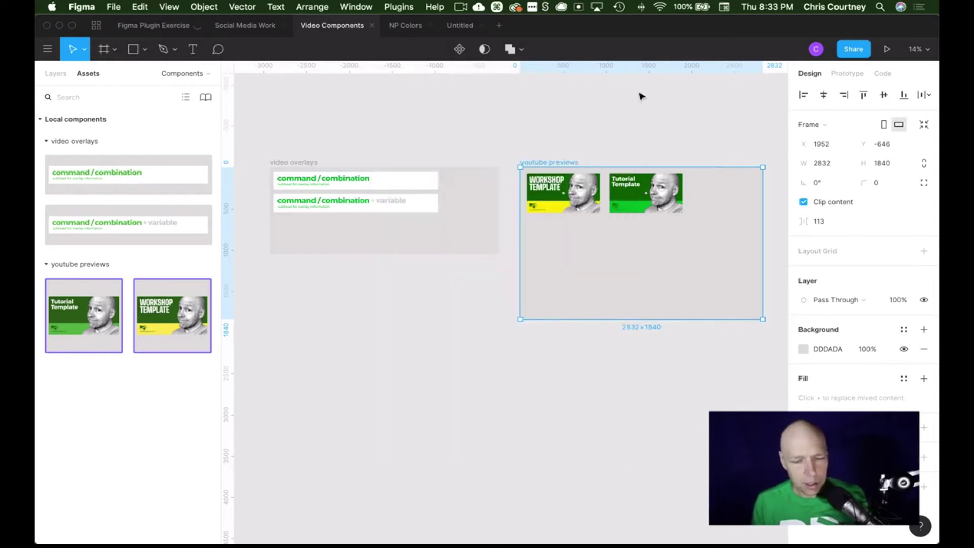
pyautogui.click(640, 96)
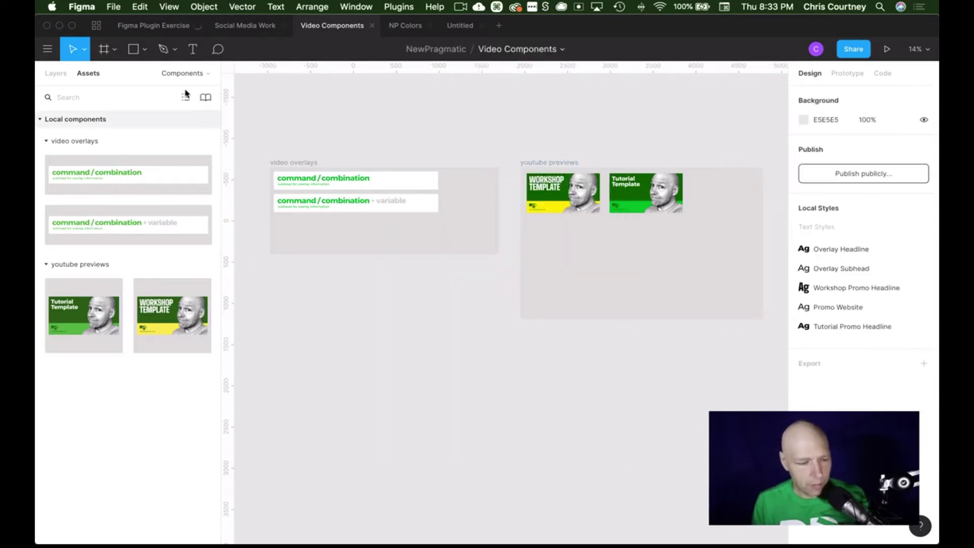
# - Reopen the libraries list to check which libraries are enabled in Video Components, and close it
pyautogui.click(205, 97)
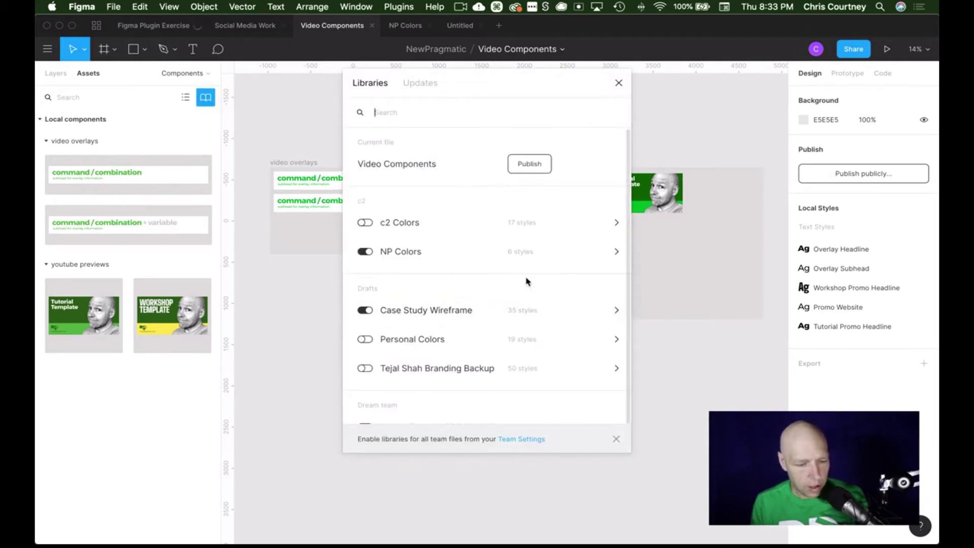
pyautogui.scroll(-2, 533, 377)
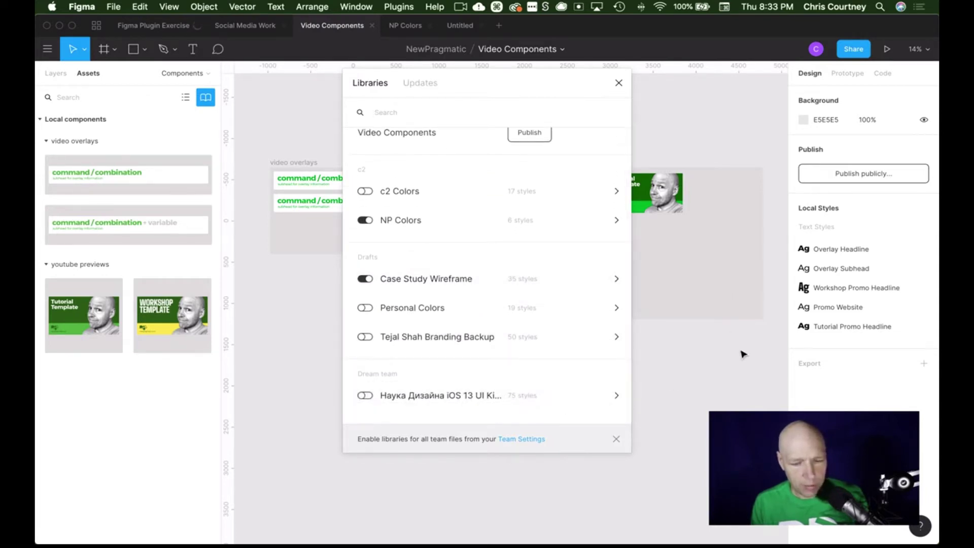
pyautogui.click(618, 82)
# - Add a text box about 1195 × 689 in the empty area of the youtube previews frame, containing "hkdsjhkjsdhkjsdhfkdsjh"
pyautogui.hscroll(10, 687, 126)
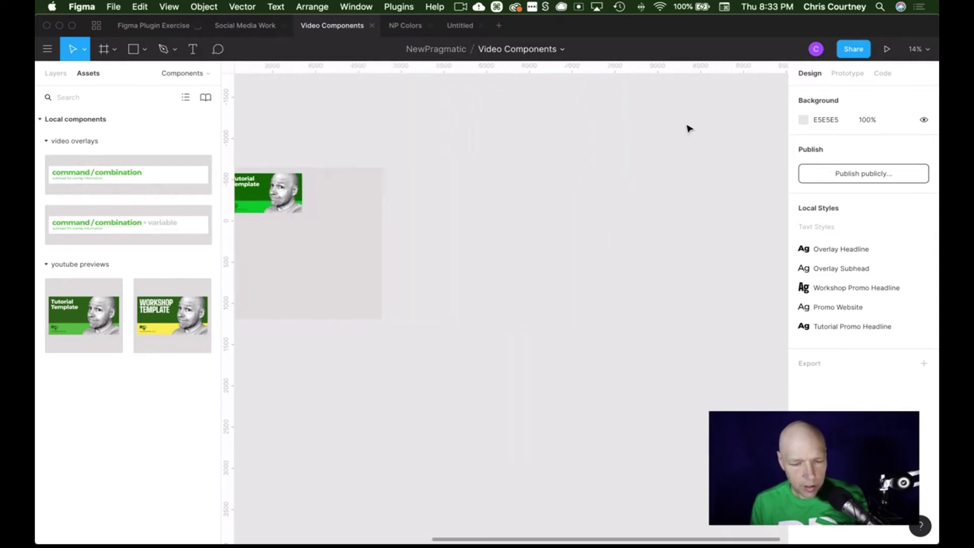
pyautogui.hscroll(-5, 687, 127)
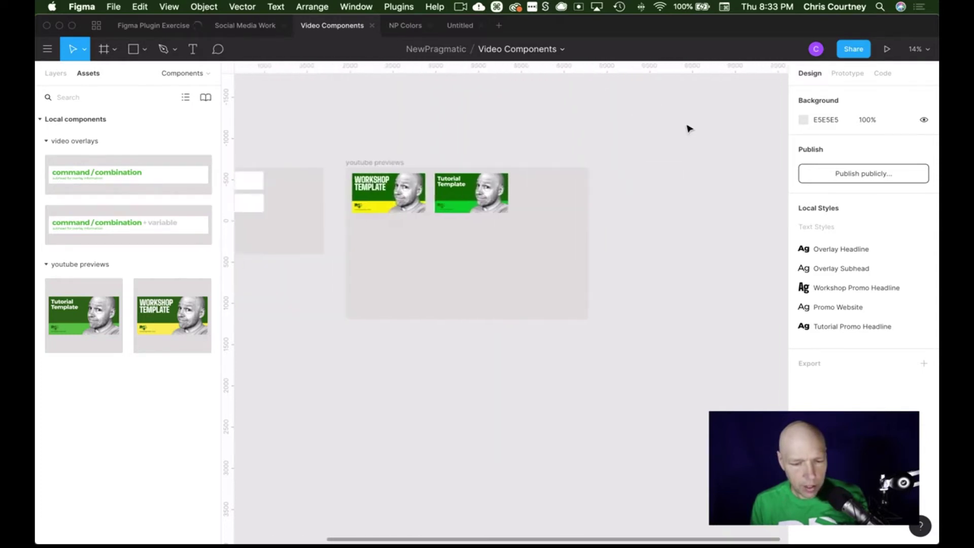
pyautogui.click(64, 75)
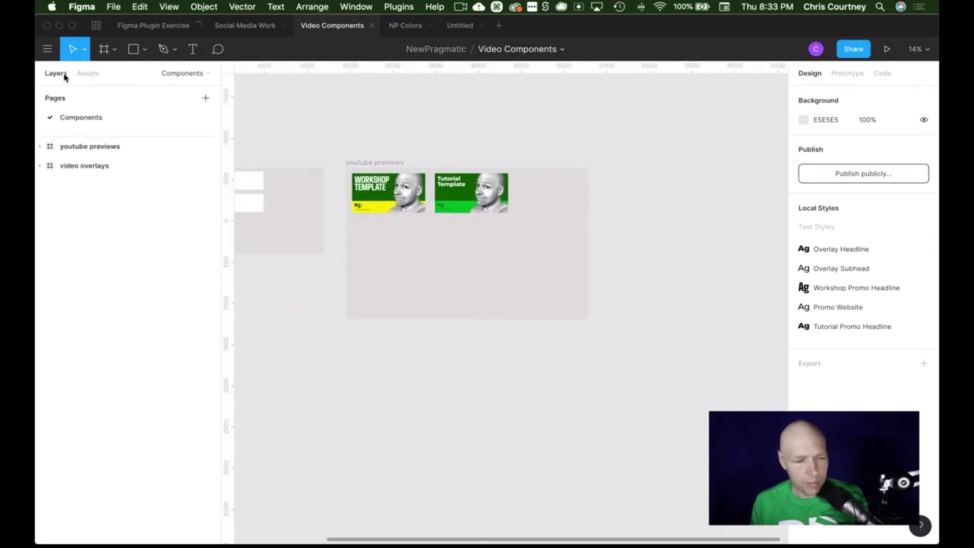
pyautogui.click(90, 154)
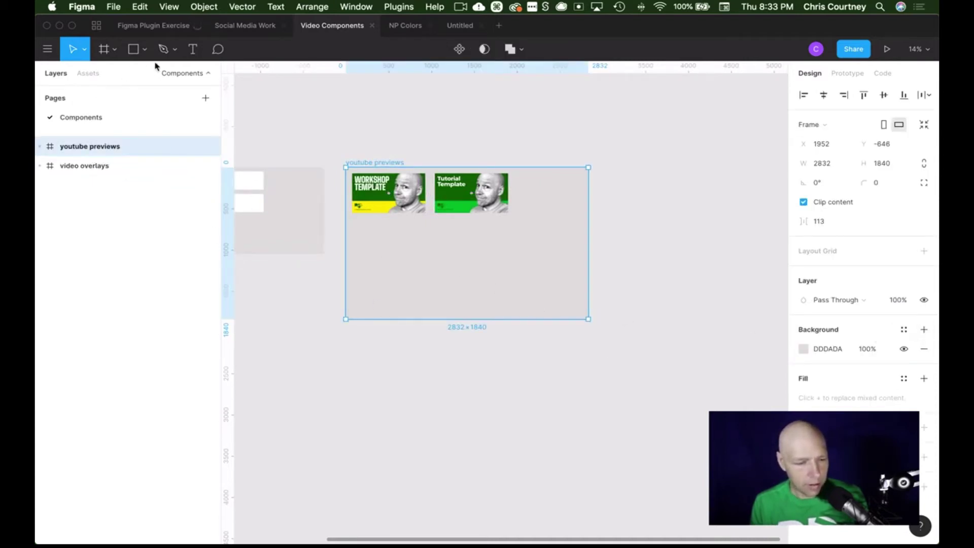
pyautogui.click(194, 49)
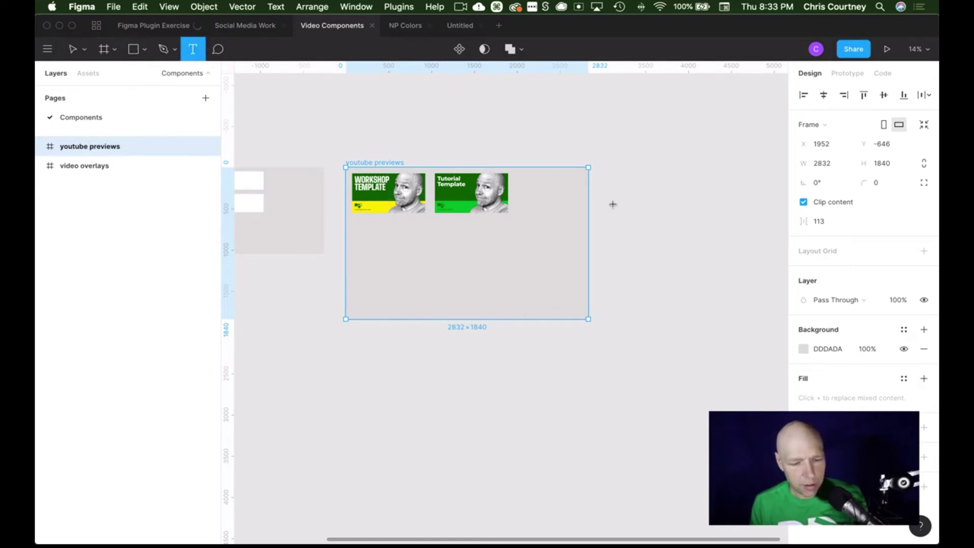
pyautogui.moveTo(459, 293); pyautogui.dragTo(356, 236)
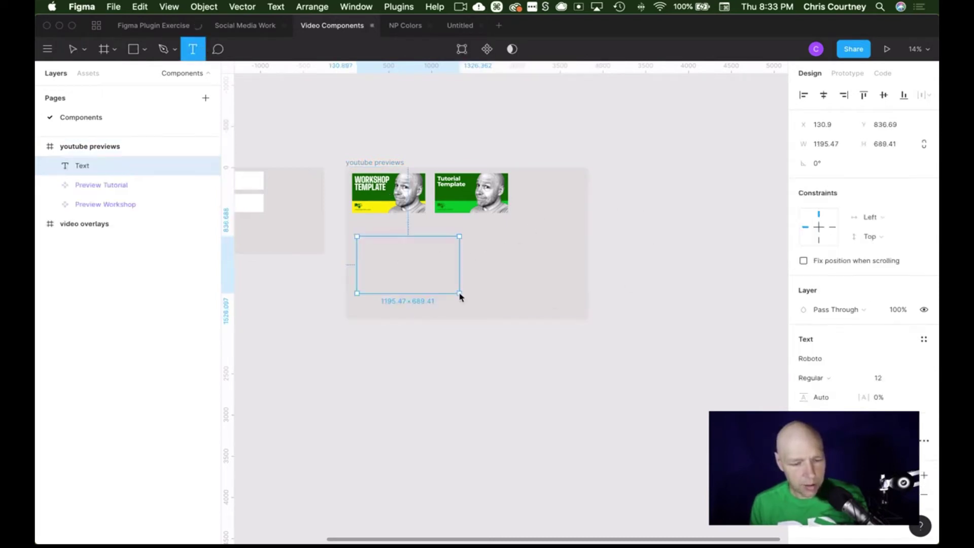
pyautogui.write('hkdsjhkjsdhkjsdhfkdsjh')
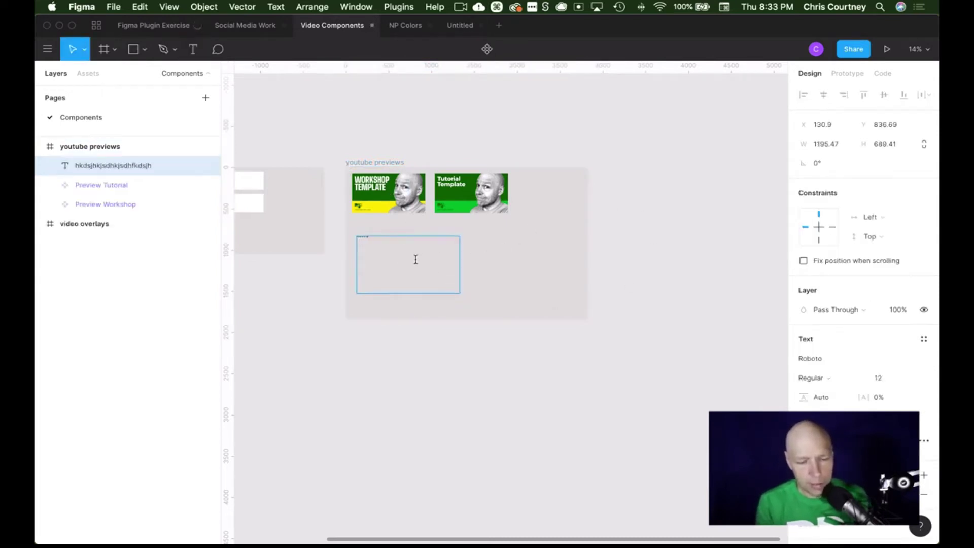
# - Apply the shared Heading 4 (24) text style to all the text in the new text box
pyautogui.scroll(8, 420, 298)
pyautogui.scroll(5, 419, 298)
pyautogui.hscroll(-5, 419, 297)
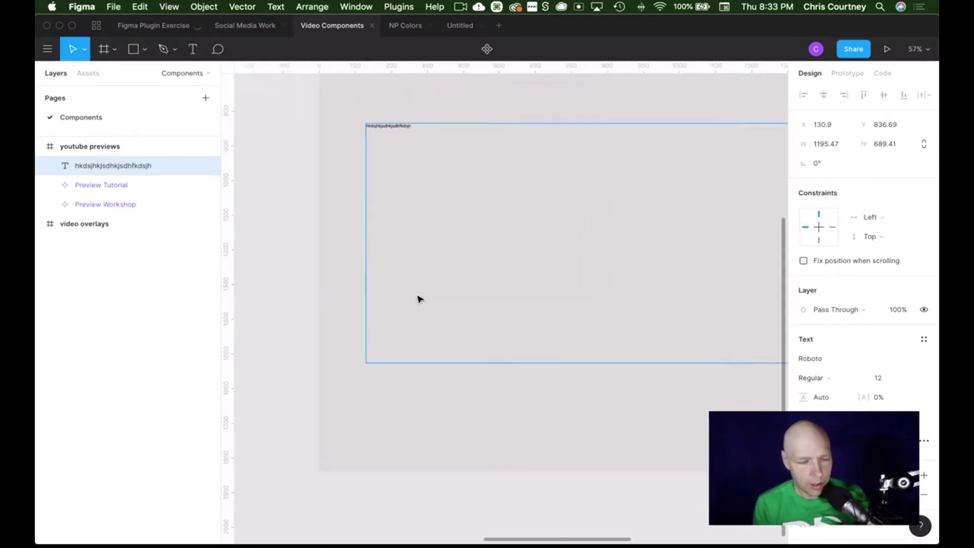
pyautogui.press('super+a')
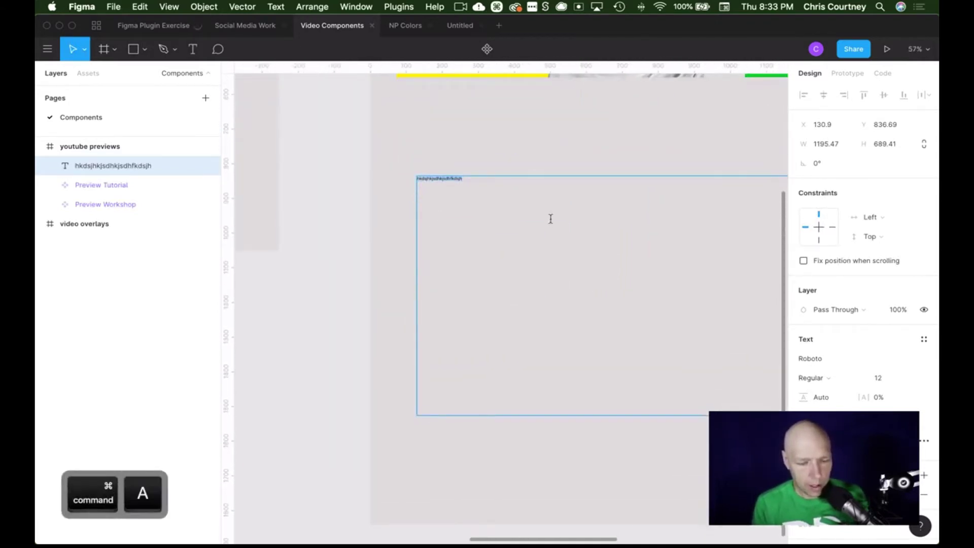
pyautogui.click(924, 339)
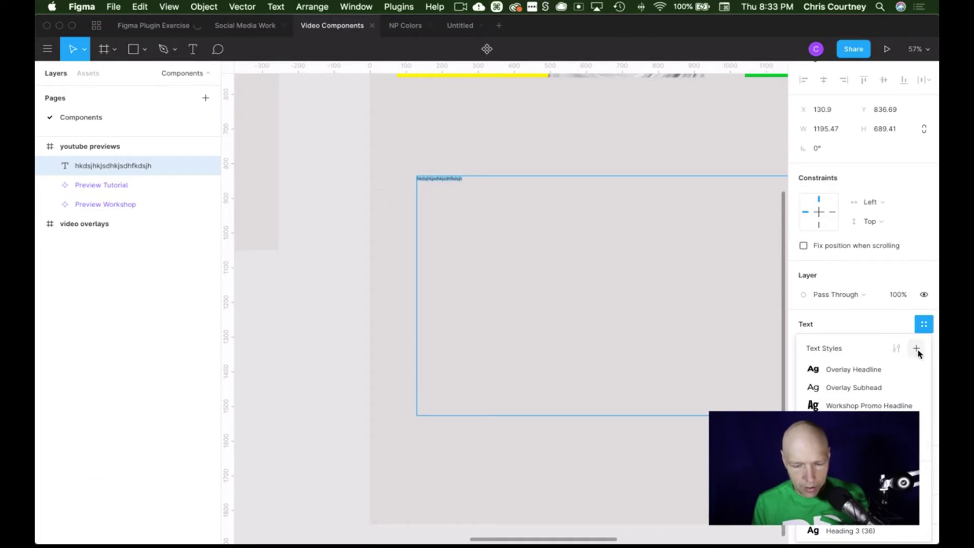
pyautogui.scroll(-5, 862, 378)
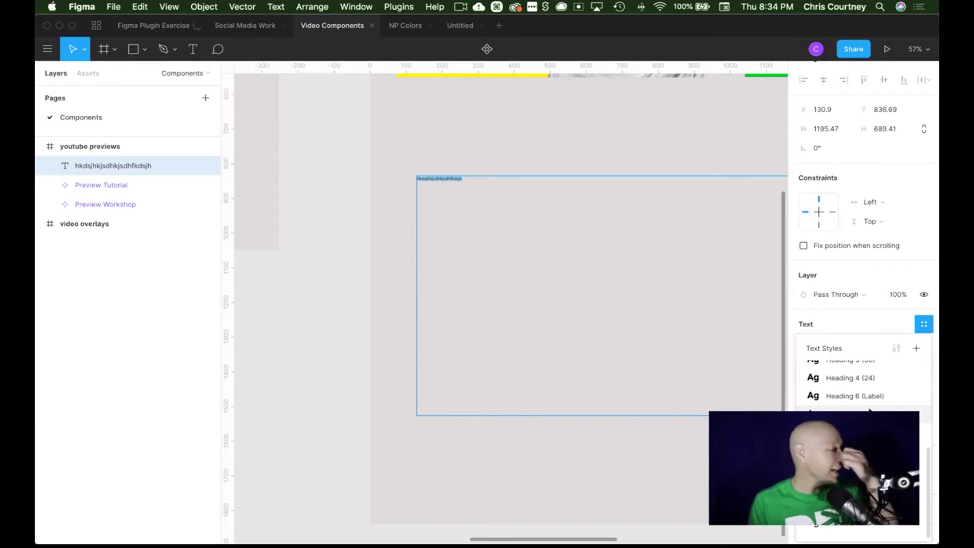
pyautogui.click(846, 381)
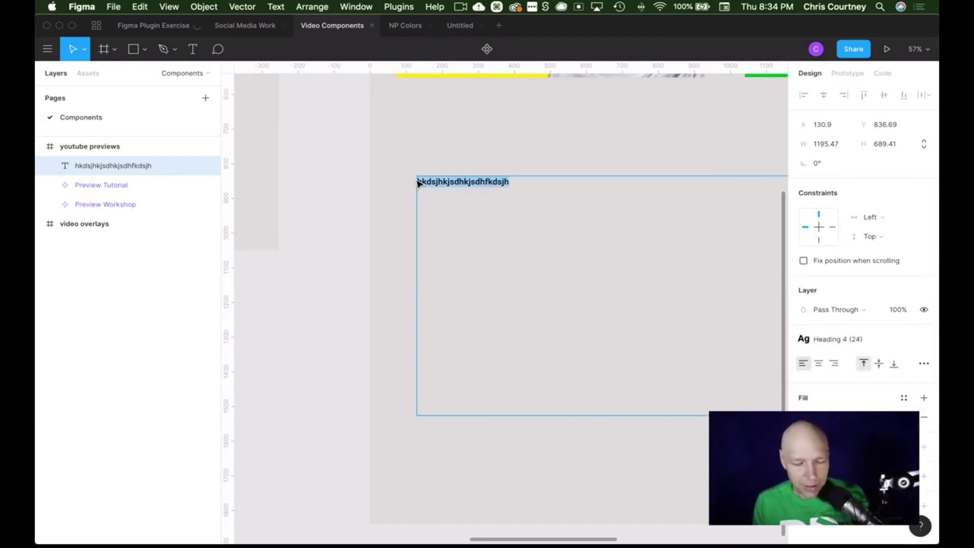
pyautogui.scroll(5, 417, 182)
pyautogui.scroll(-2, 415, 180)
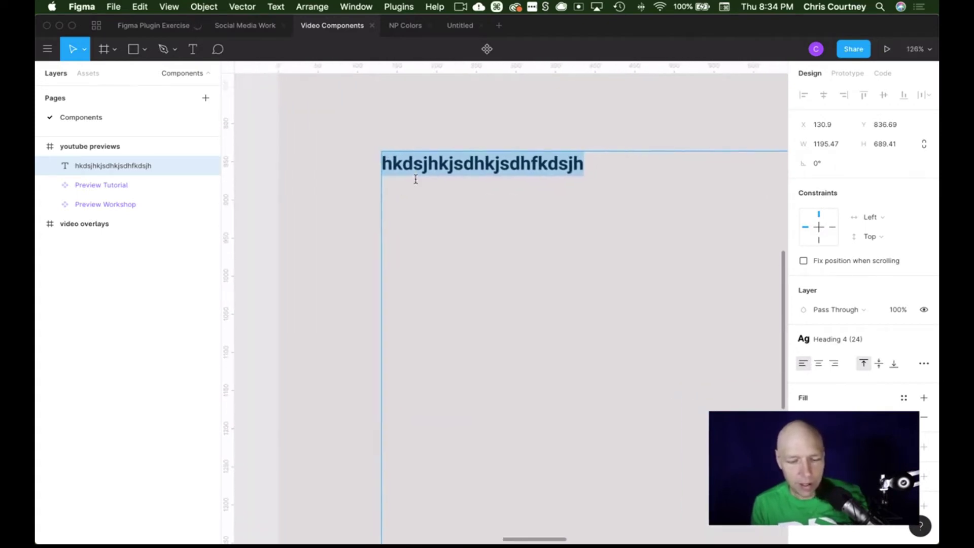
pyautogui.hscroll(3, 416, 179)
pyautogui.scroll(-2, 415, 179)
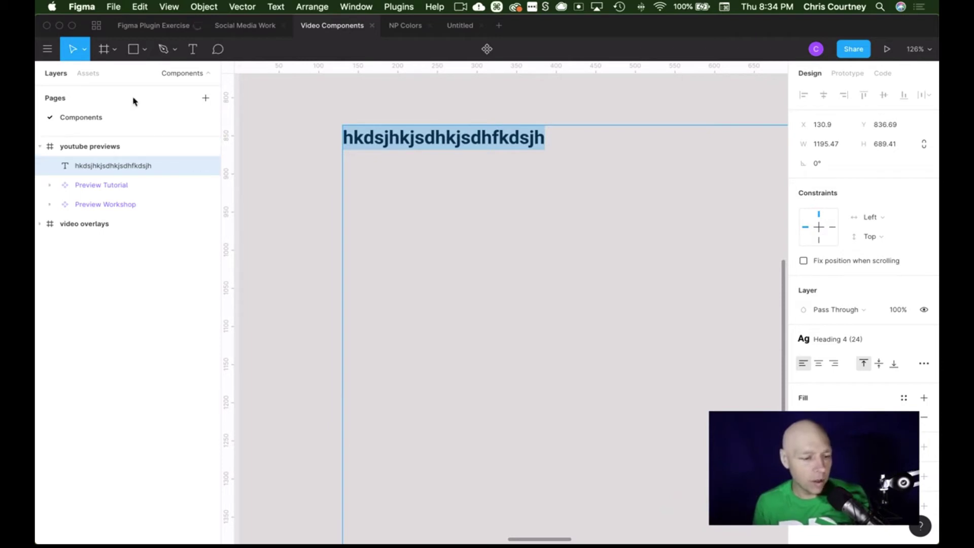
# - Review the Case Study Wireframe library's styles in the file's libraries list, and close the libraries dialog
pyautogui.press('Escape')
pyautogui.click(89, 74)
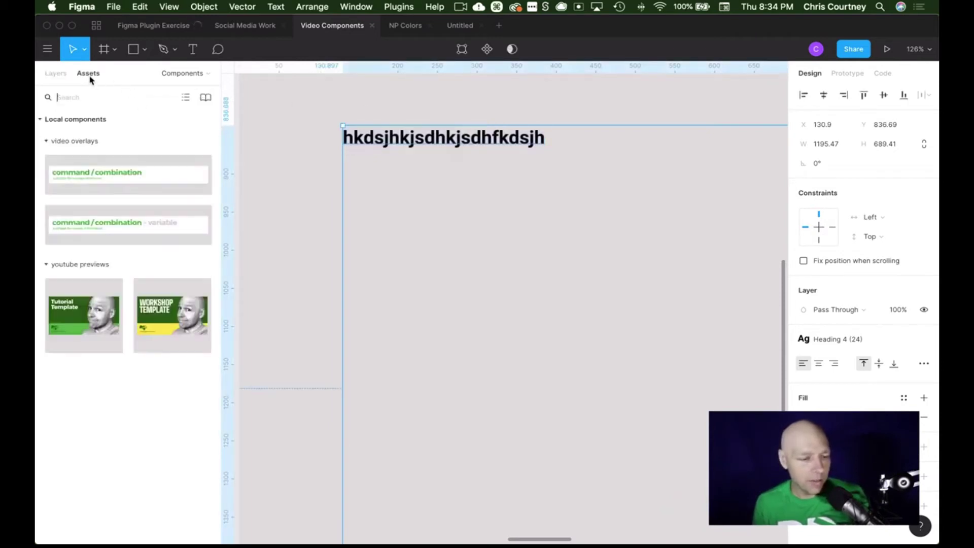
pyautogui.click(205, 99)
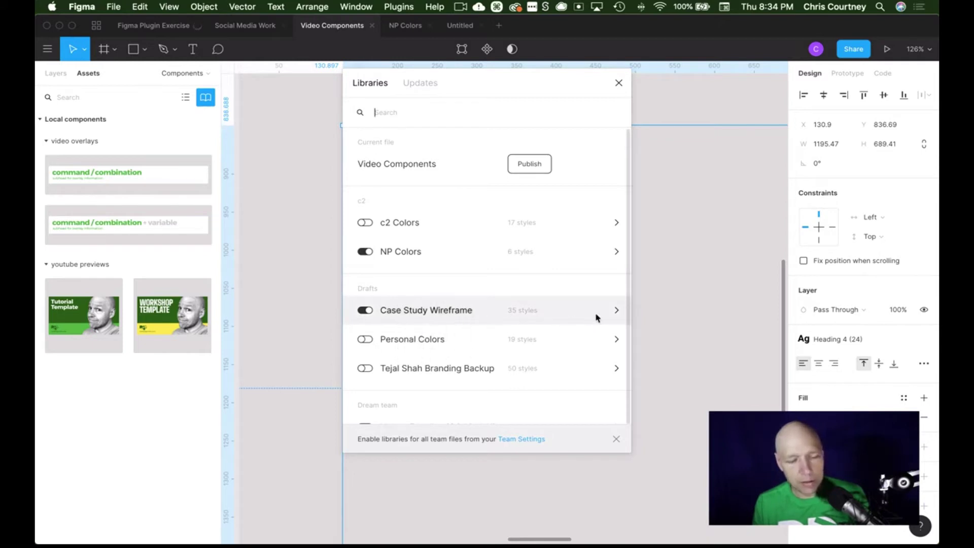
pyautogui.click(613, 315)
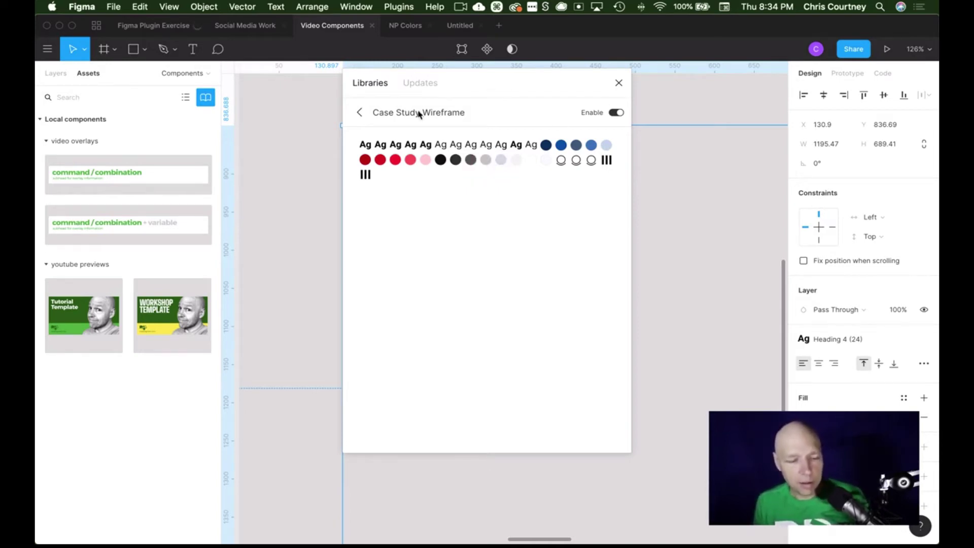
pyautogui.click(360, 112)
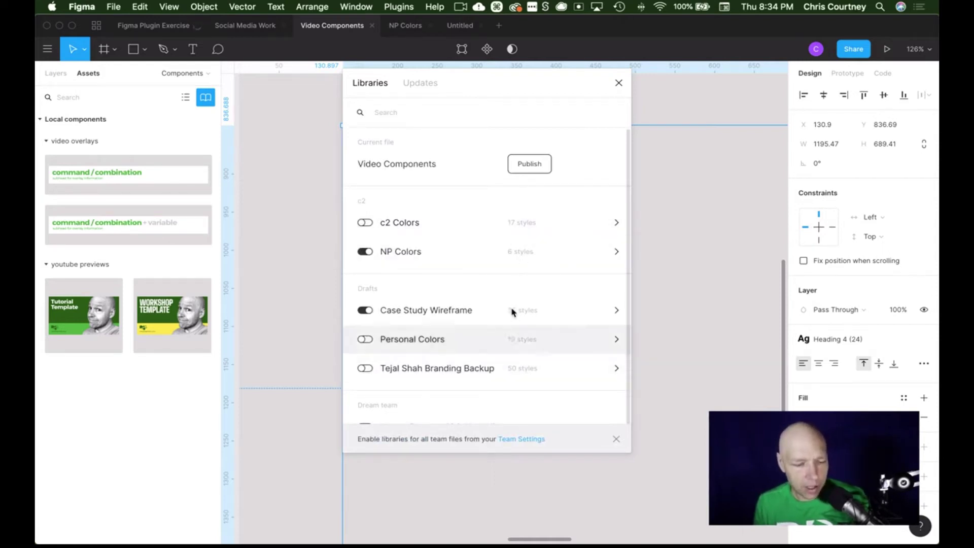
pyautogui.click(704, 250)
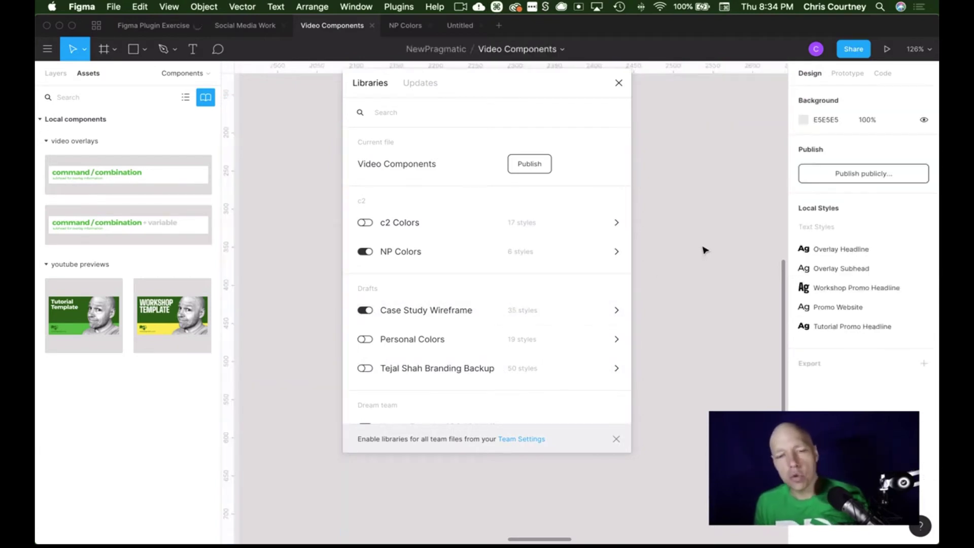
pyautogui.click(620, 84)
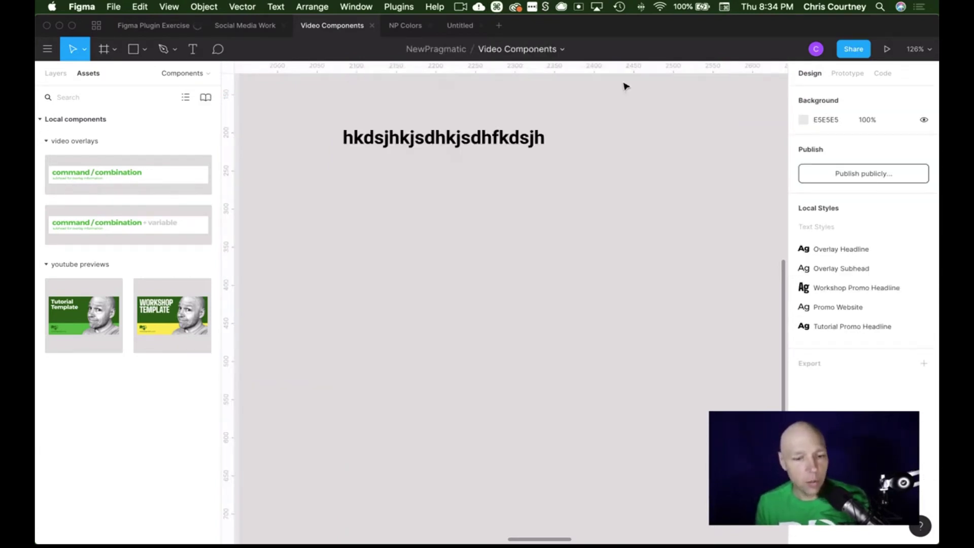
# - Add two lines below the heading text: "sdkjfhksjdhksdhfjsdhkdjshfjsh" and "sdkfjhsdkfhkjsdhkjsh"
pyautogui.click(516, 143)
pyautogui.doubleClick(517, 143)
pyautogui.press('Escape')
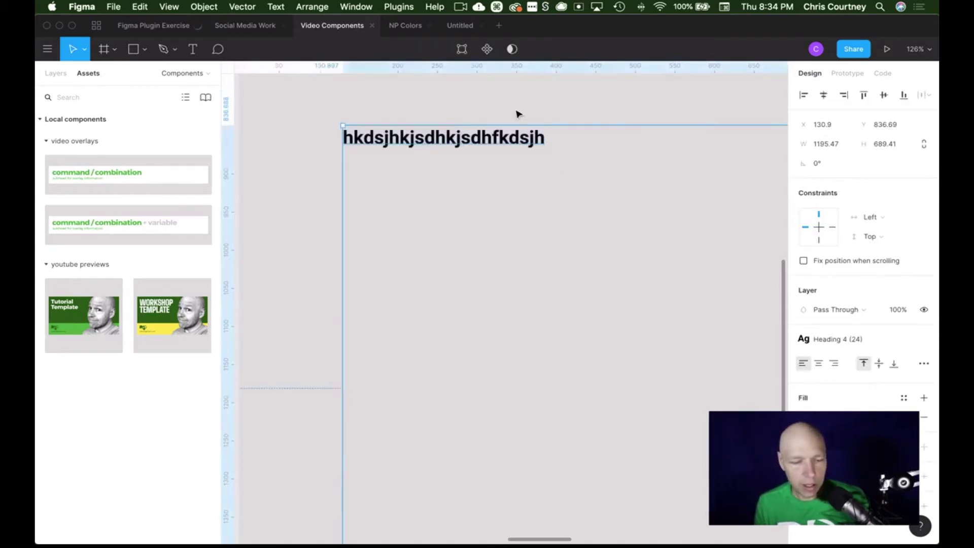
pyautogui.press('Escape')
pyautogui.doubleClick(550, 140)
pyautogui.click(554, 135)
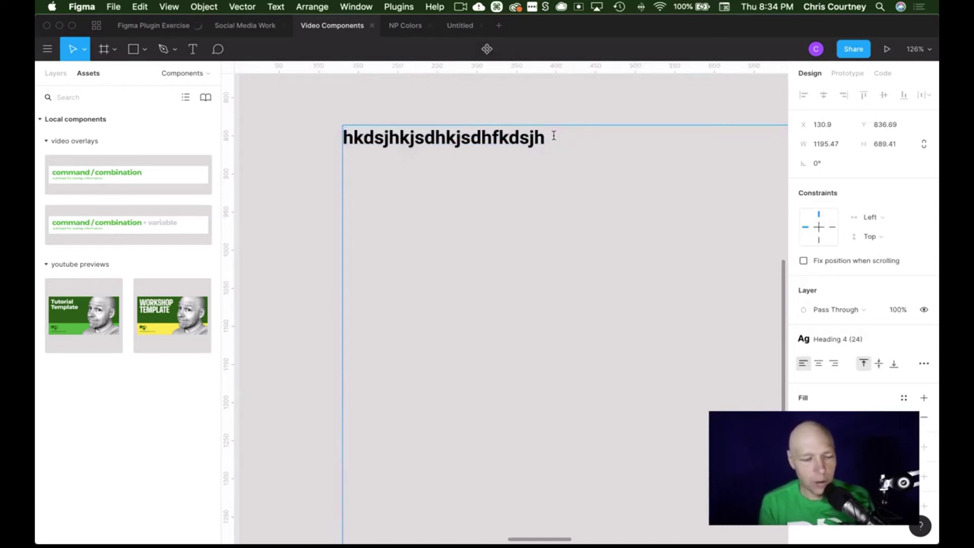
pyautogui.write('sdkjfhksjdhksdhfjsdhkdjshfjsh')
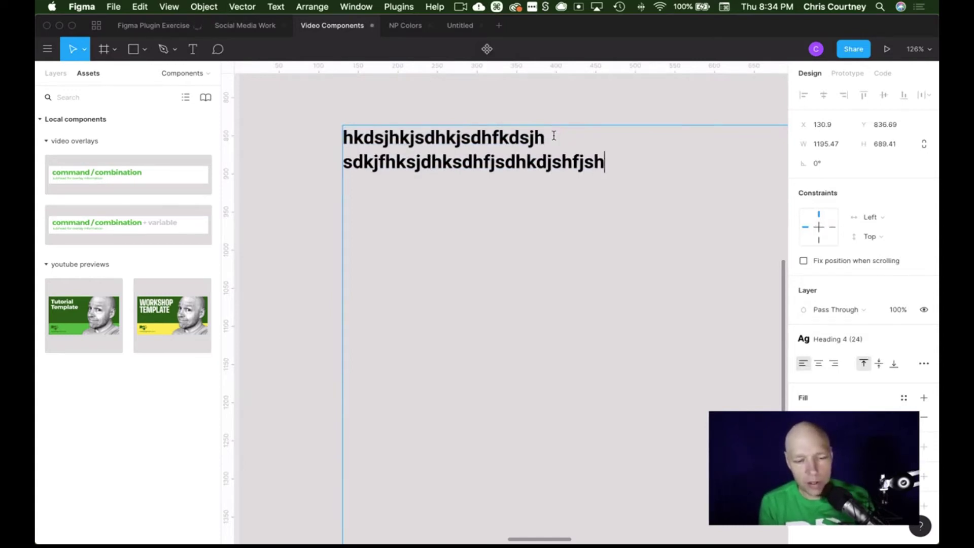
pyautogui.press('Return')
pyautogui.write('sdkfjhsdkfhkjsdhkjsh')
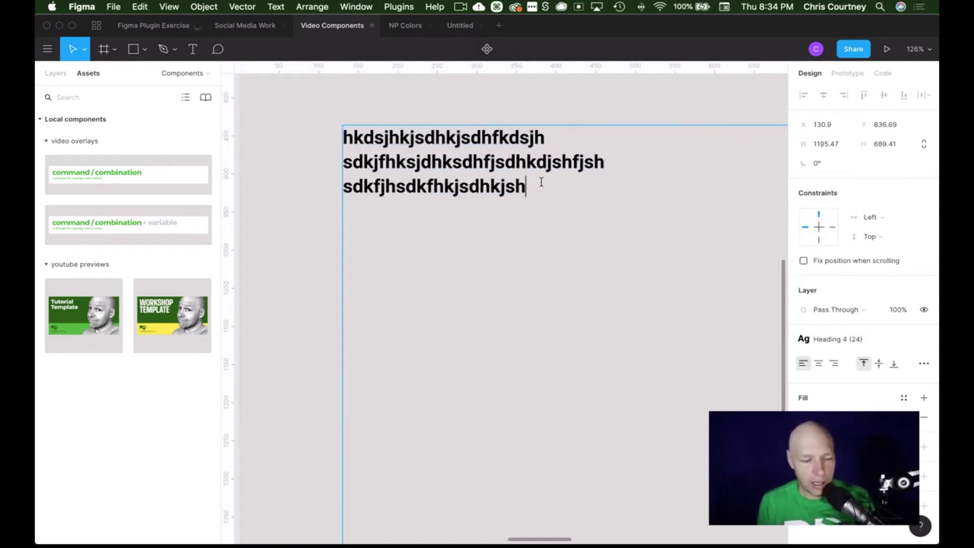
# - Apply the Small Body Text (16px) style to the two lines under the heading, and deselect the text box
pyautogui.moveTo(539, 183); pyautogui.dragTo(298, 163)
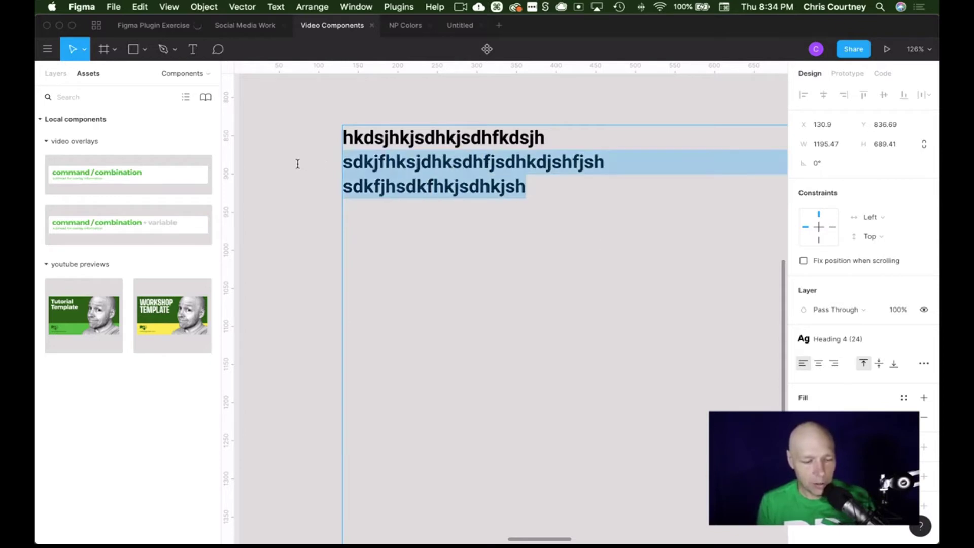
pyautogui.click(888, 343)
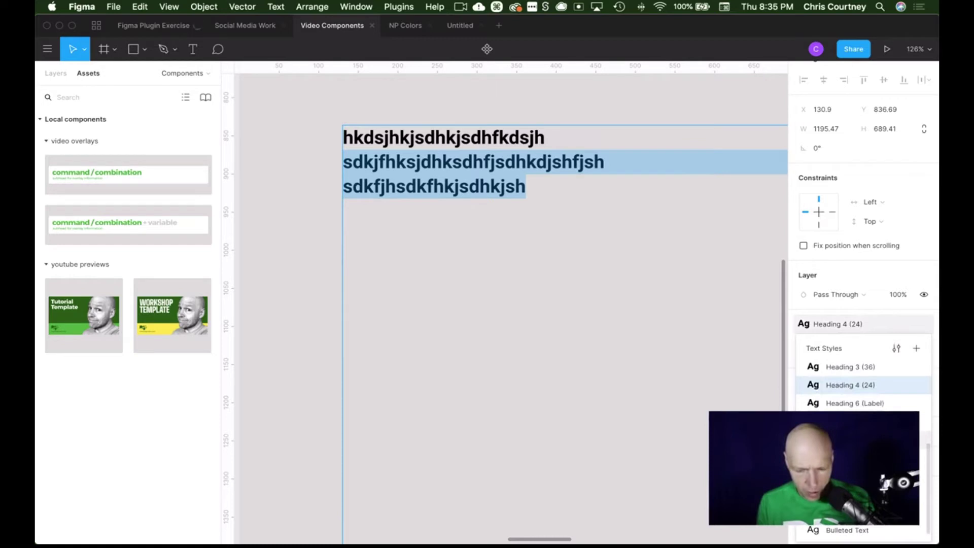
pyautogui.click(852, 477)
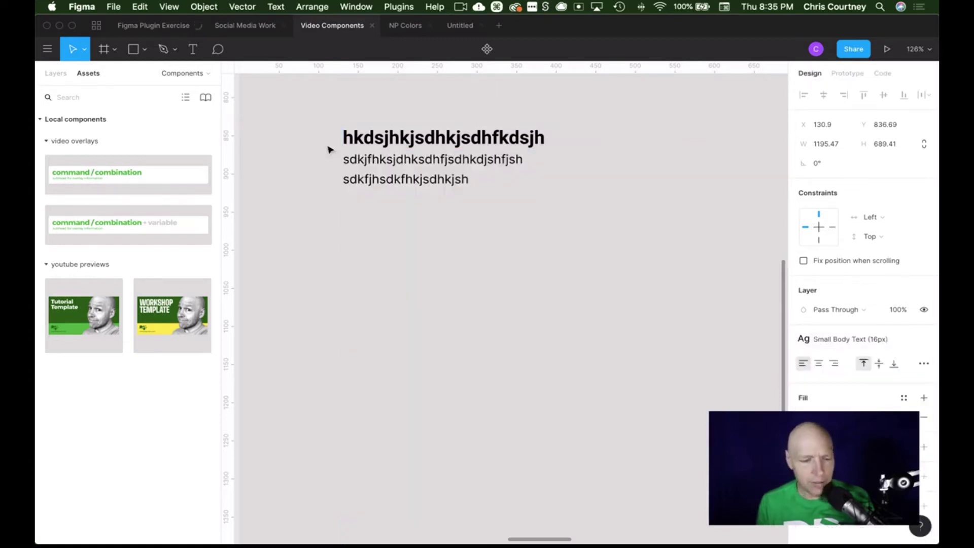
pyautogui.click(393, 134)
pyautogui.click(302, 141)
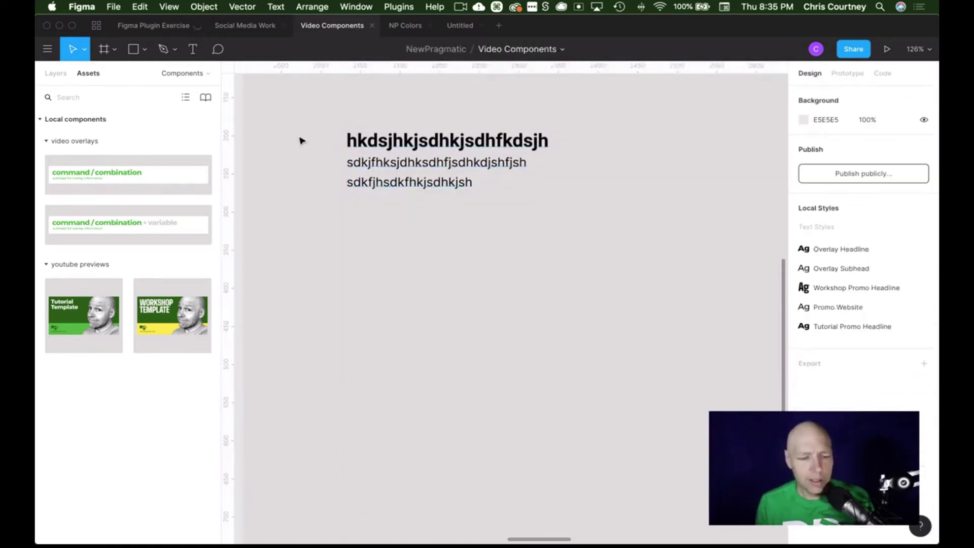
# - Select the text box with the heading and body lines to examine its text style settings
pyautogui.scroll(1, 303, 140)
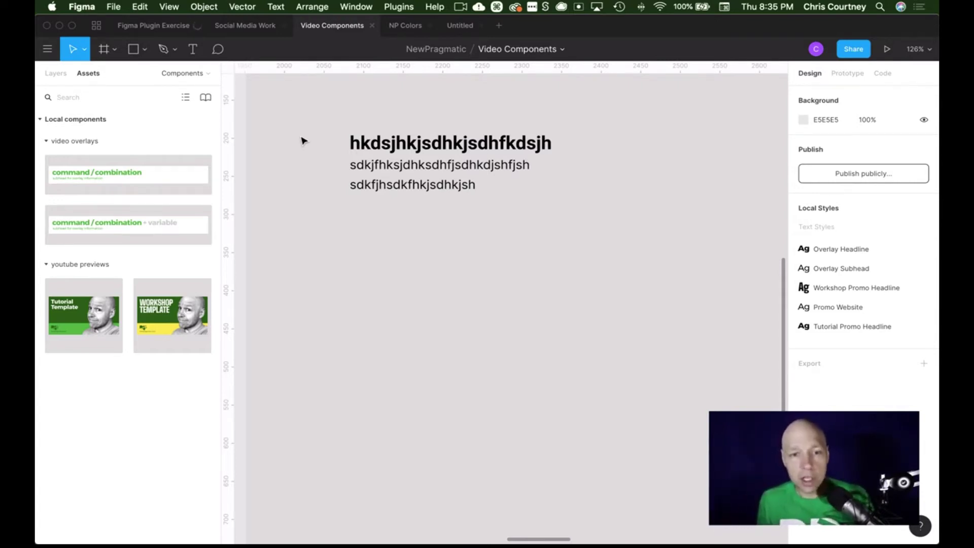
pyautogui.click(465, 144)
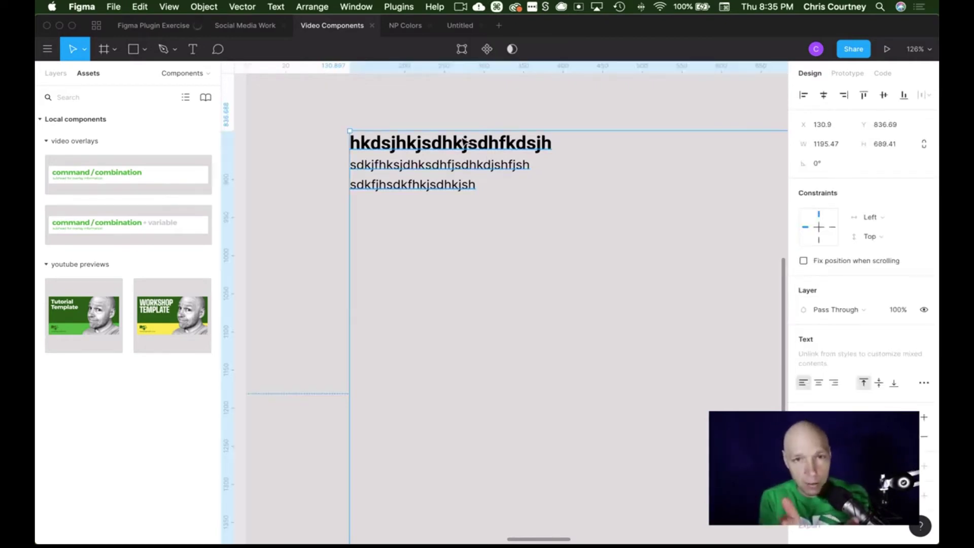
pyautogui.scroll(-6, 464, 143)
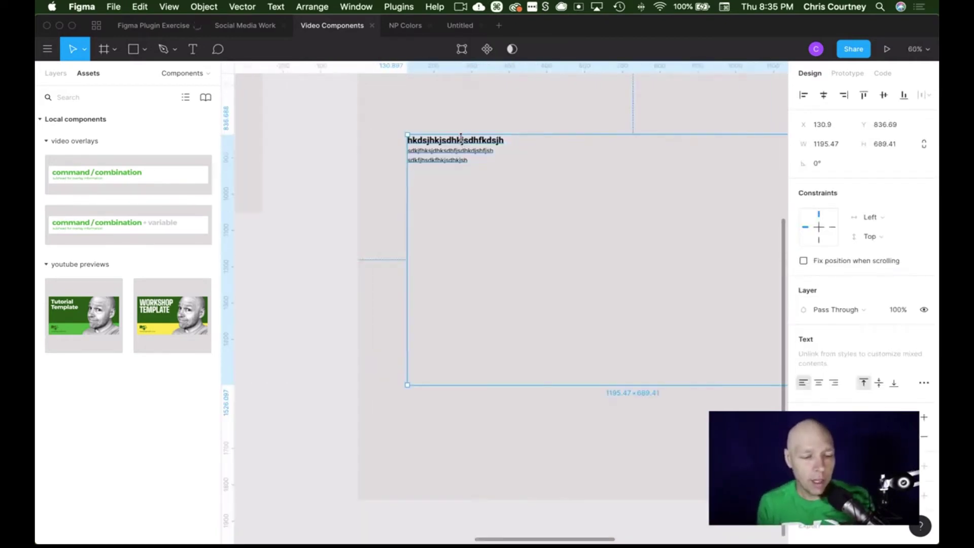
pyautogui.scroll(3, 464, 143)
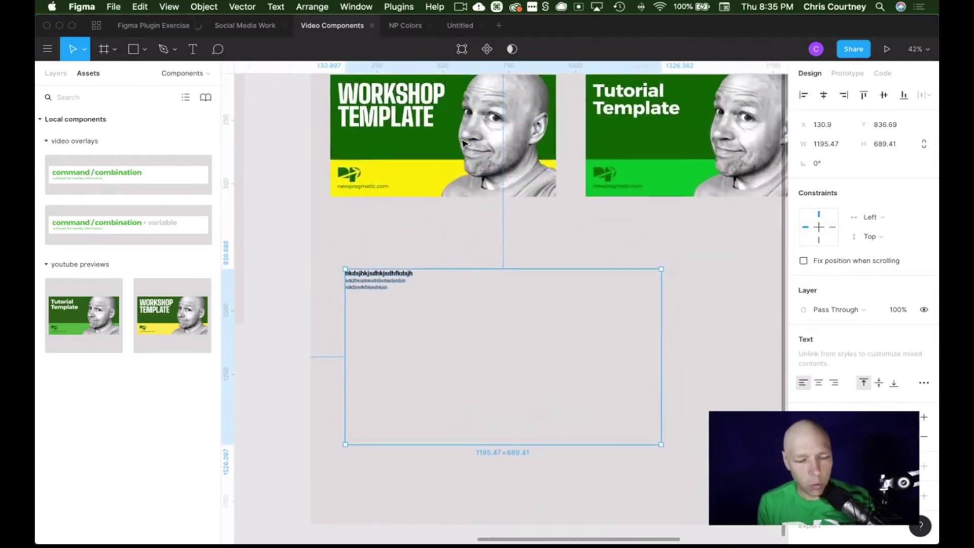
# - View the public publishing form for the Video Components file and cancel it without publishing
pyautogui.click(262, 186)
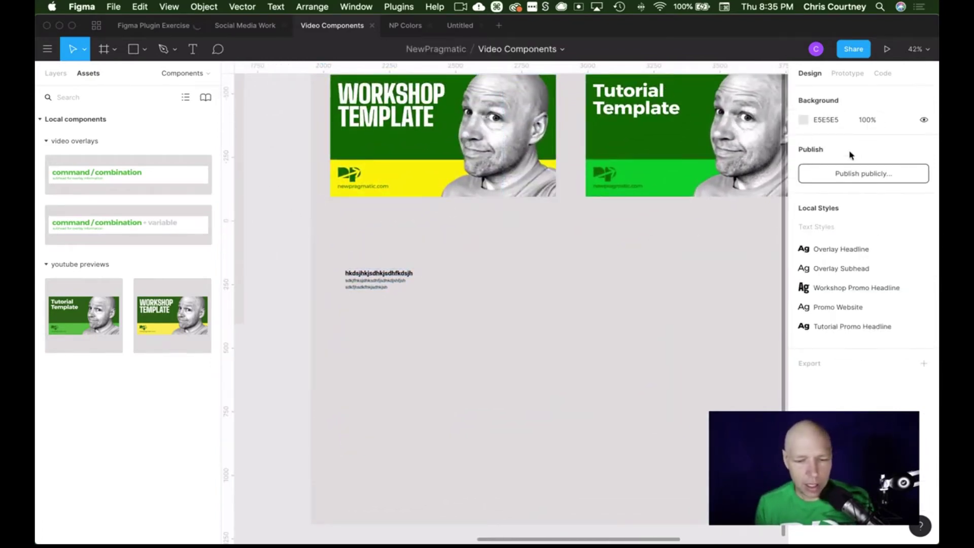
pyautogui.click(886, 179)
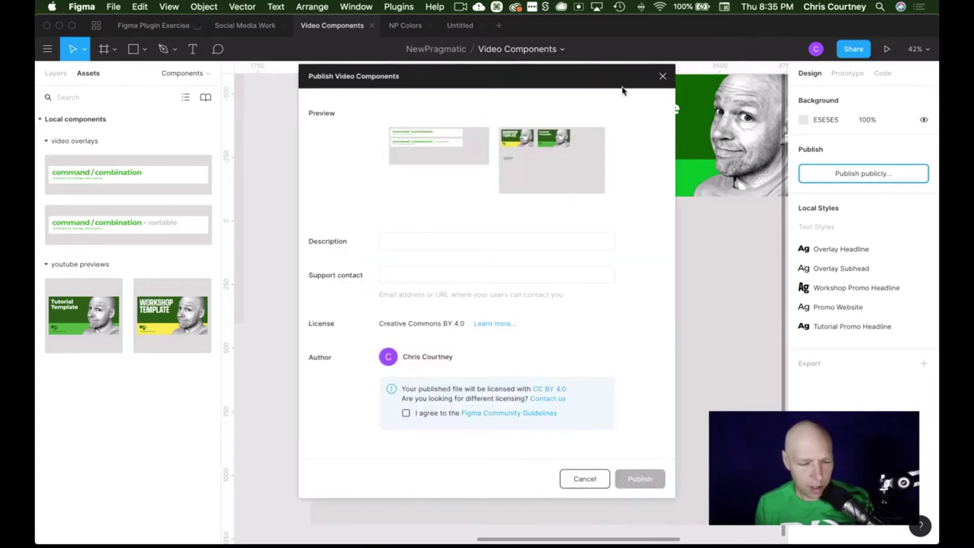
pyautogui.click(585, 478)
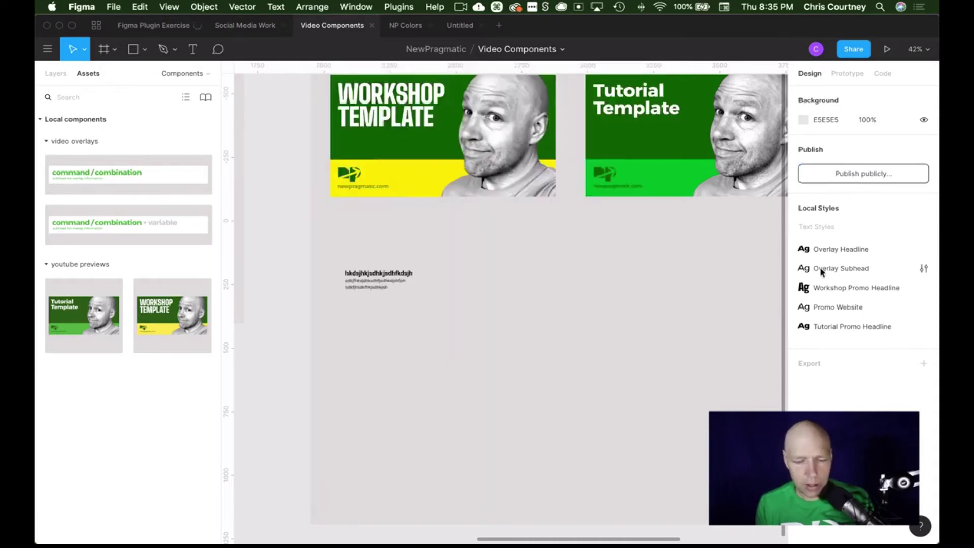
# - Switch the local components in the assets to list view
pyautogui.click(185, 97)
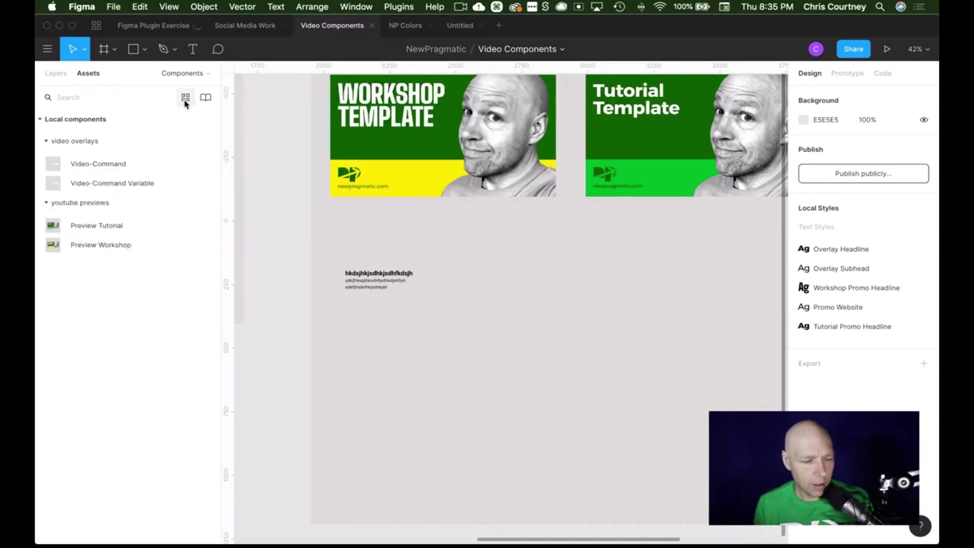
pyautogui.click(185, 98)
pyautogui.click(185, 98)
pyautogui.click(185, 98)
pyautogui.click(185, 98)
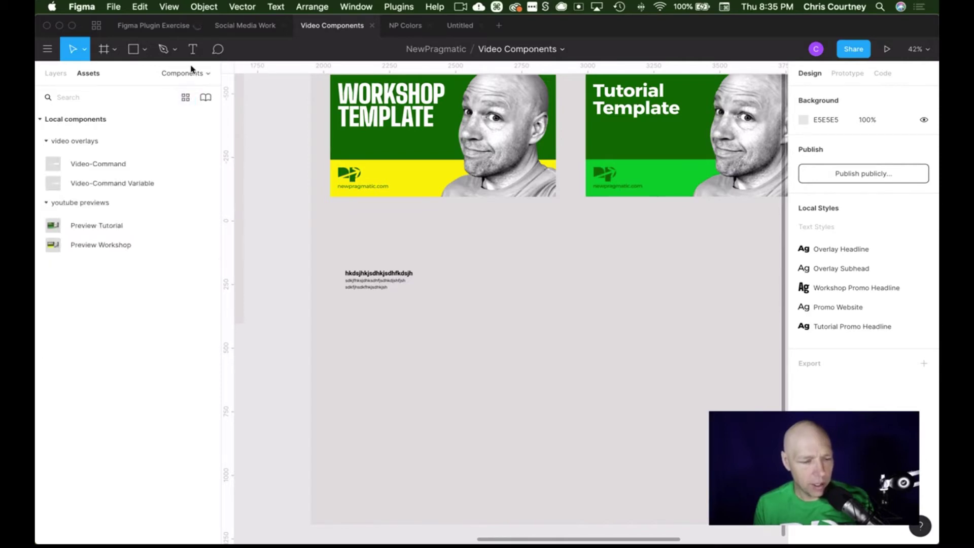
# - View the file's page and layer list, and return to the local component assets
pyautogui.click(192, 71)
pyautogui.click(195, 74)
pyautogui.click(196, 74)
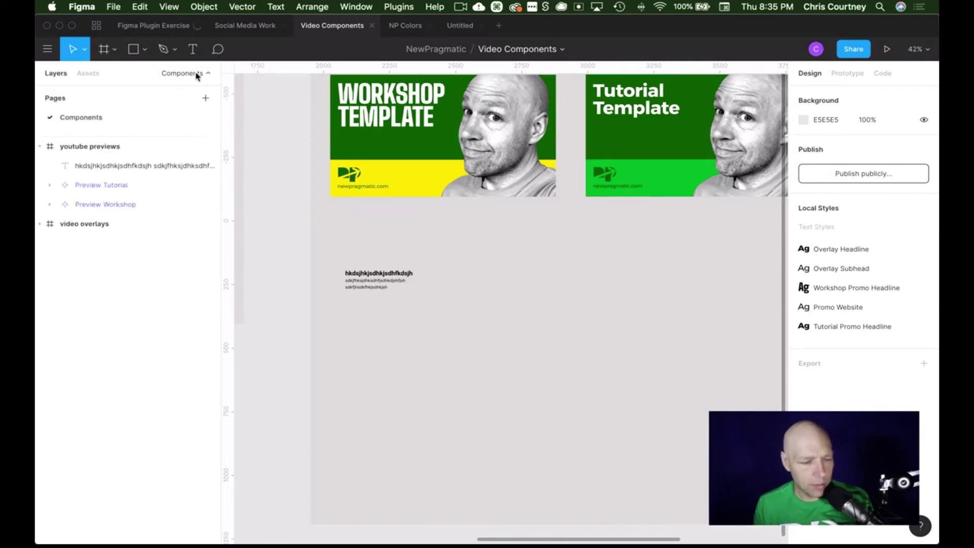
pyautogui.click(86, 75)
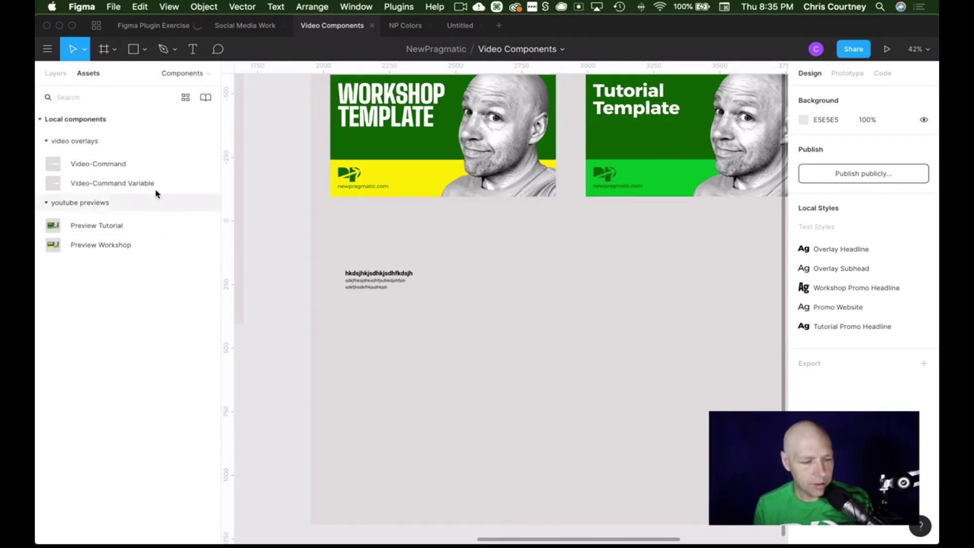
# - Look over the available team libraries and their updates, and close the library window
pyautogui.click(205, 98)
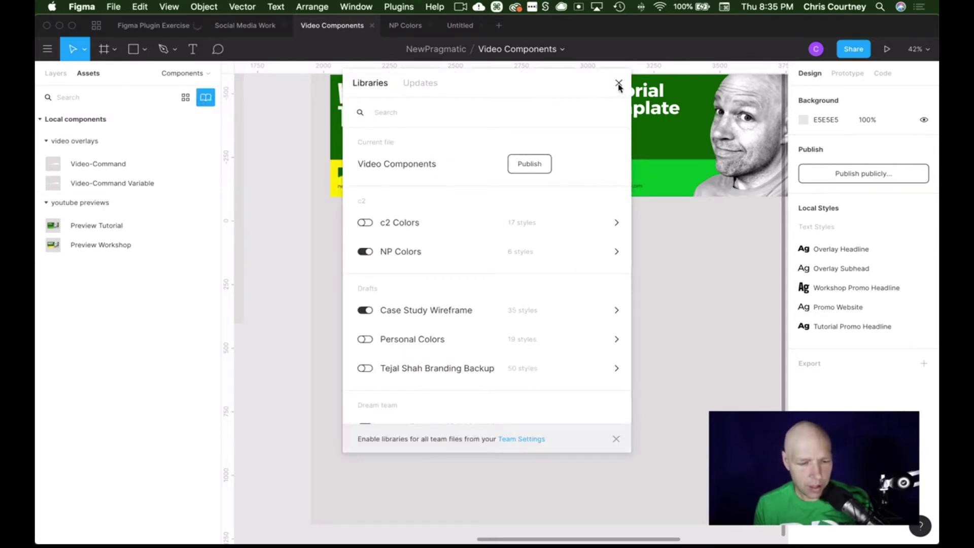
pyautogui.click(420, 83)
pyautogui.click(368, 83)
pyautogui.click(618, 83)
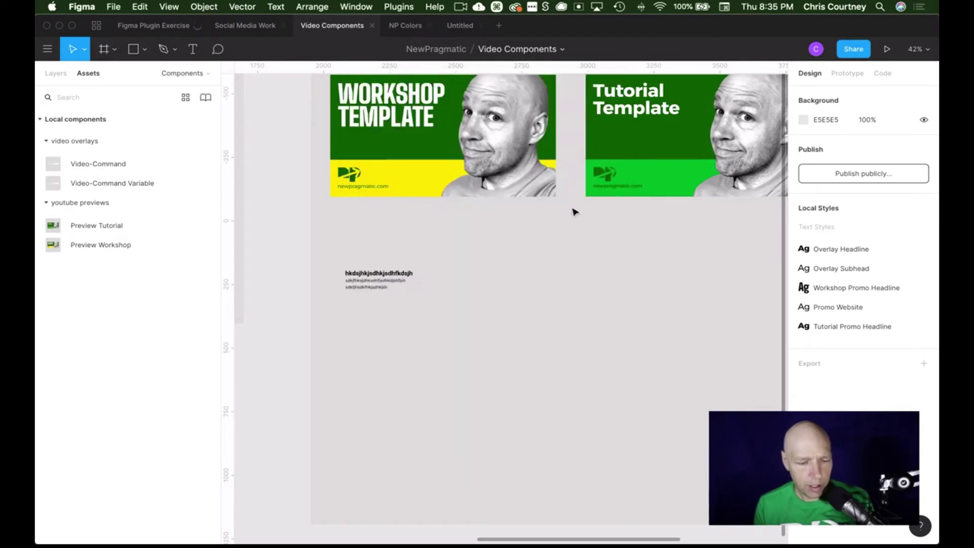
# - Narrow the text box with the heading and body lines to about 331 wide
pyautogui.scroll(-5, 574, 211)
pyautogui.scroll(3, 573, 211)
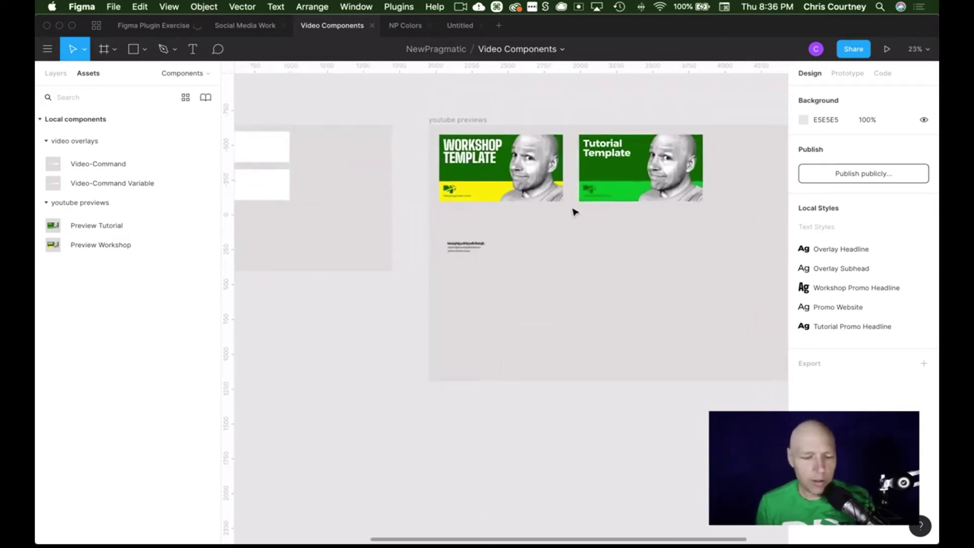
pyautogui.scroll(5, 567, 282)
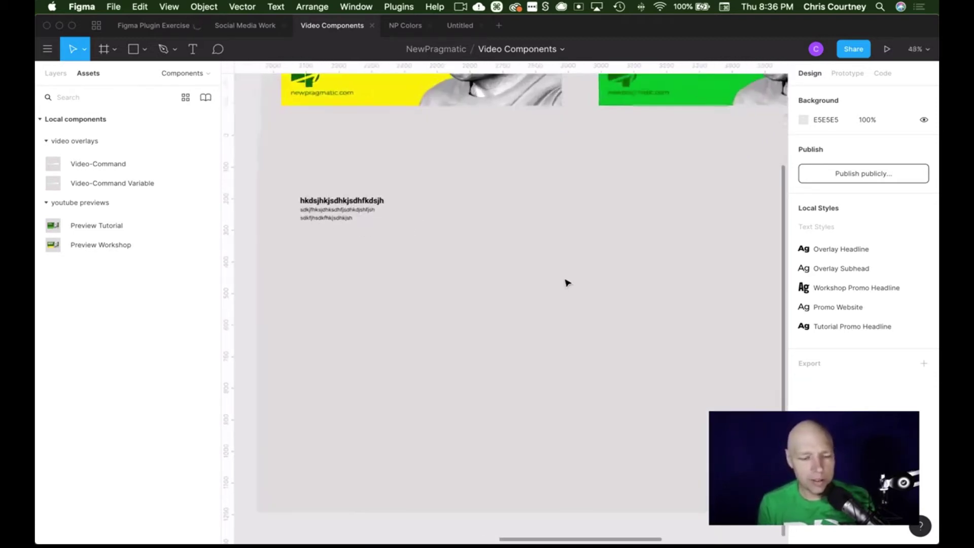
pyautogui.click(338, 217)
pyautogui.moveTo(692, 231); pyautogui.dragTo(406, 226)
# - Duplicate the text box and place the copy level with the original, to its right at about X 816
pyautogui.press('super+c')
pyautogui.press('super+v')
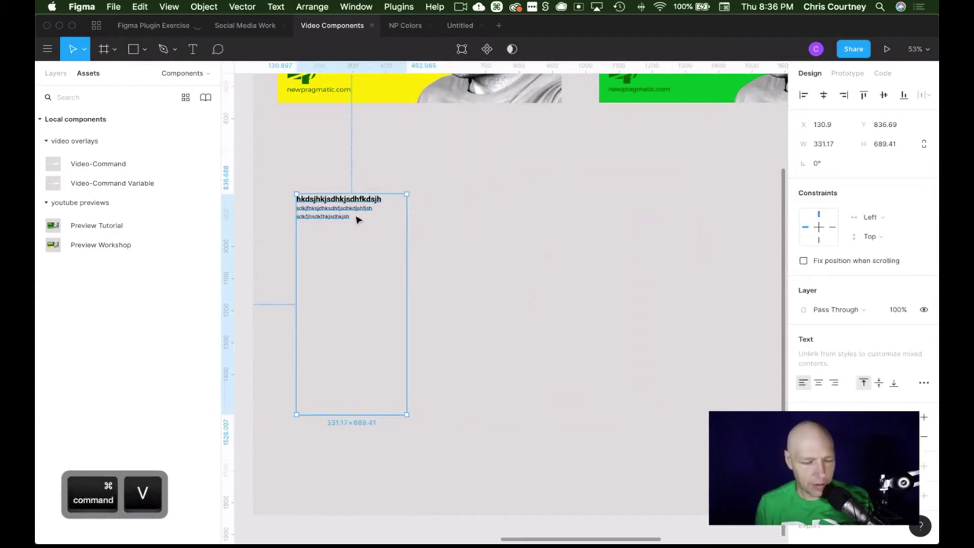
pyautogui.moveTo(349, 212); pyautogui.dragTo(577, 217)
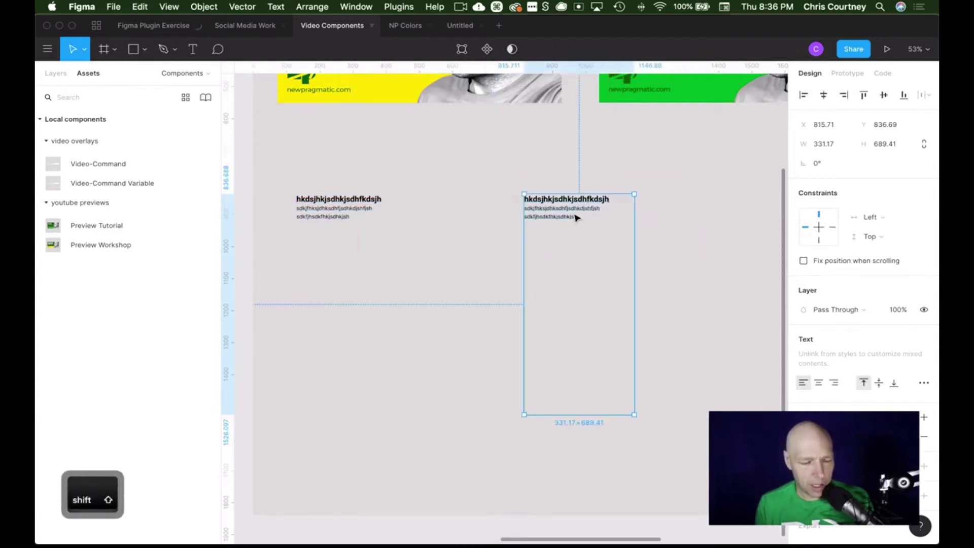
# - Detach the Heading 4 (24) style from the heading line of the copied text box
pyautogui.doubleClick(565, 207)
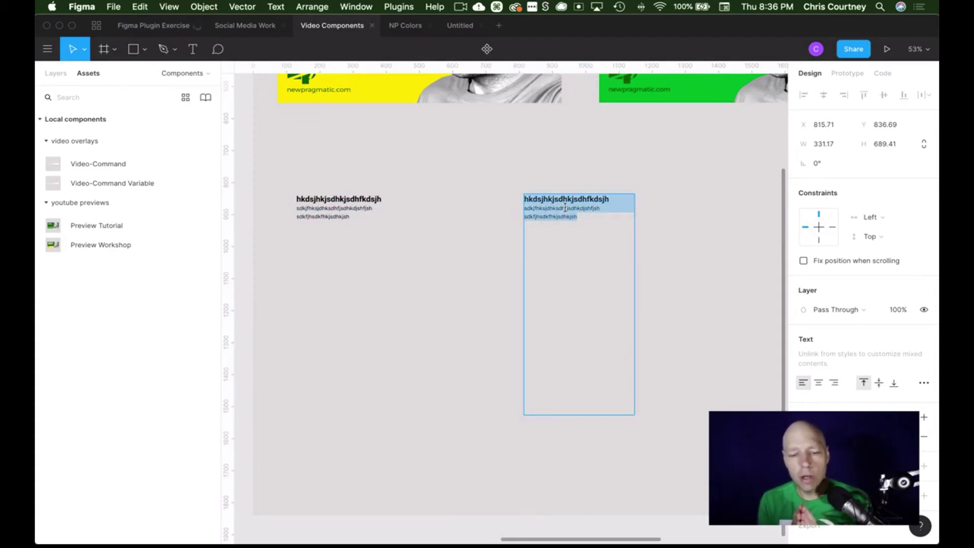
pyautogui.press('super+equal')
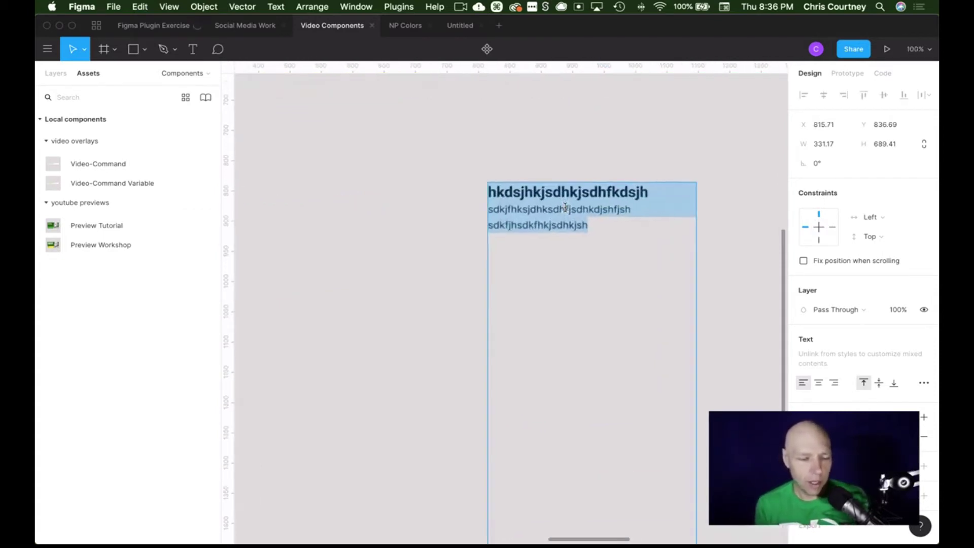
pyautogui.doubleClick(610, 191)
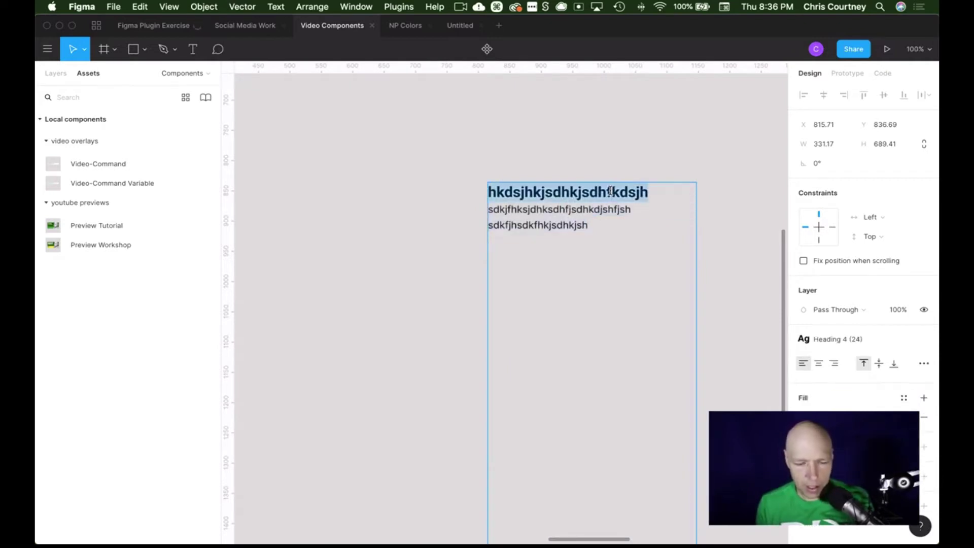
pyautogui.click(922, 340)
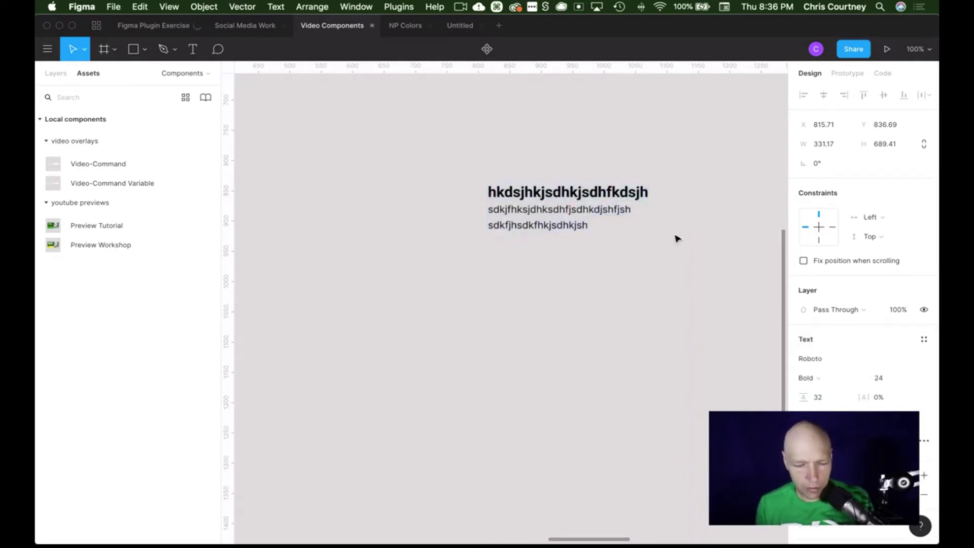
# - Detach the Small Body Text (16px) style from the copy's two body lines and move the text box to about X 647, Y 792
pyautogui.click(571, 216)
pyautogui.press('super+a')
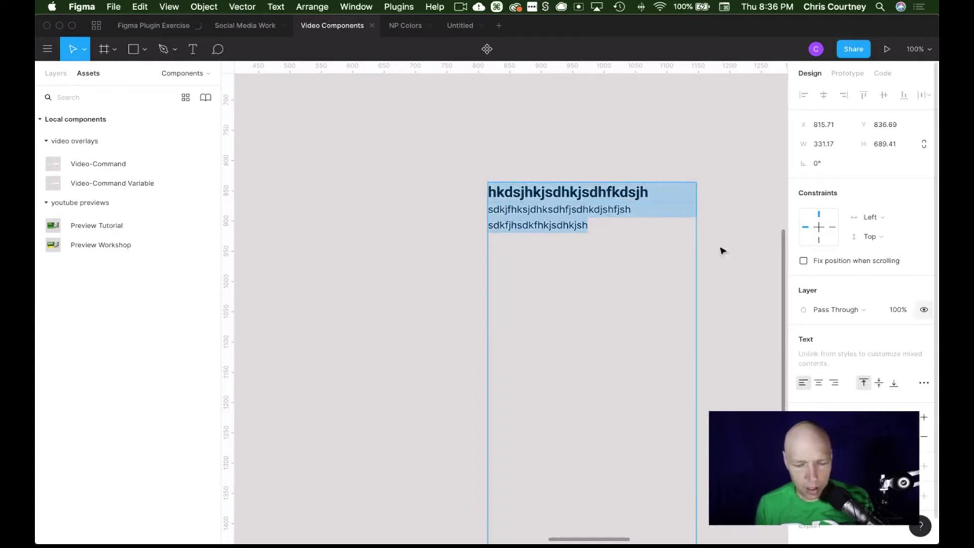
pyautogui.click(599, 227)
pyautogui.keyDown('shift'); pyautogui.click(489, 209); pyautogui.keyUp('shift')
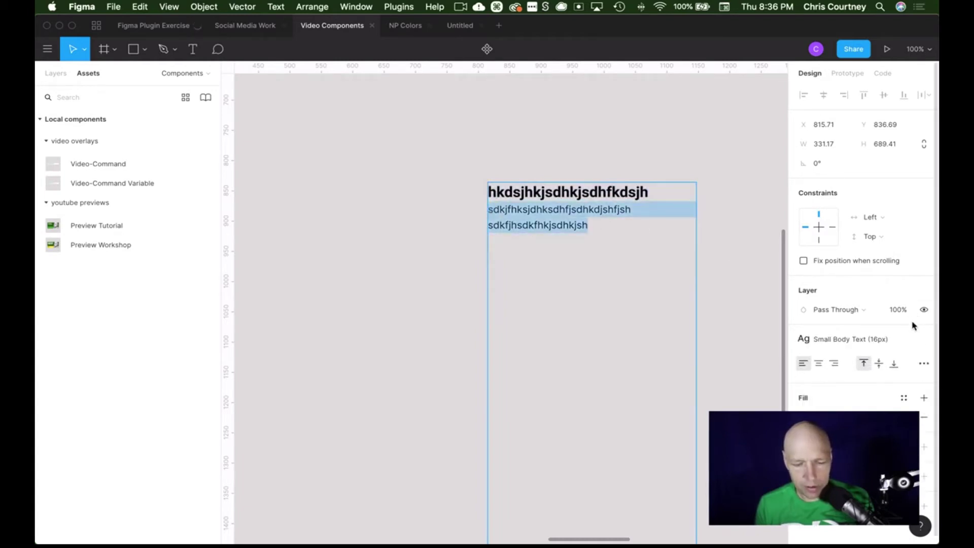
pyautogui.click(923, 340)
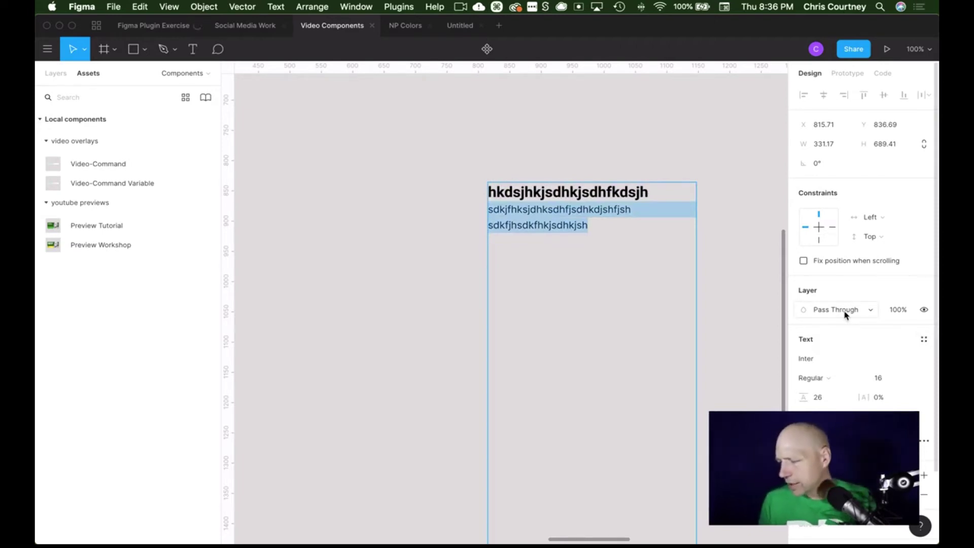
pyautogui.press('Escape')
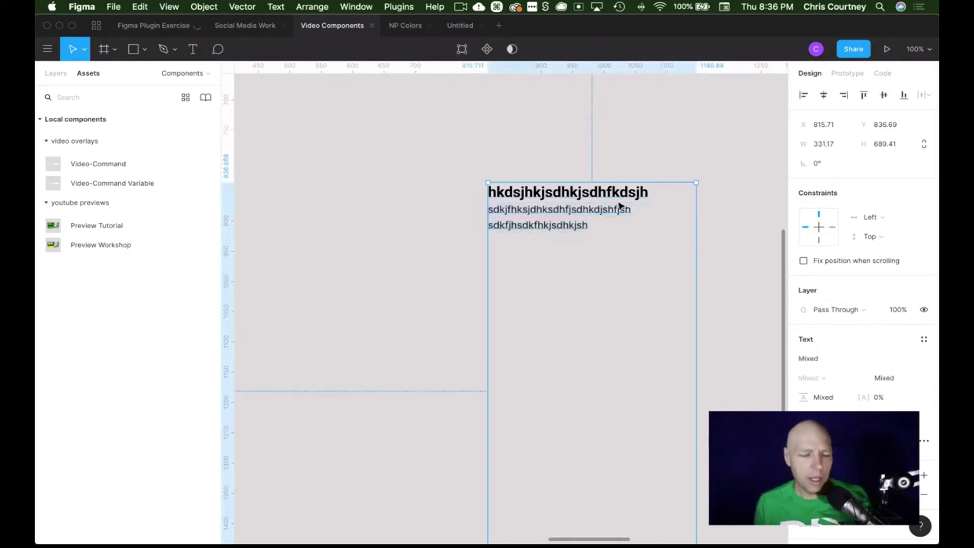
pyautogui.moveTo(619, 205); pyautogui.dragTo(514, 179)
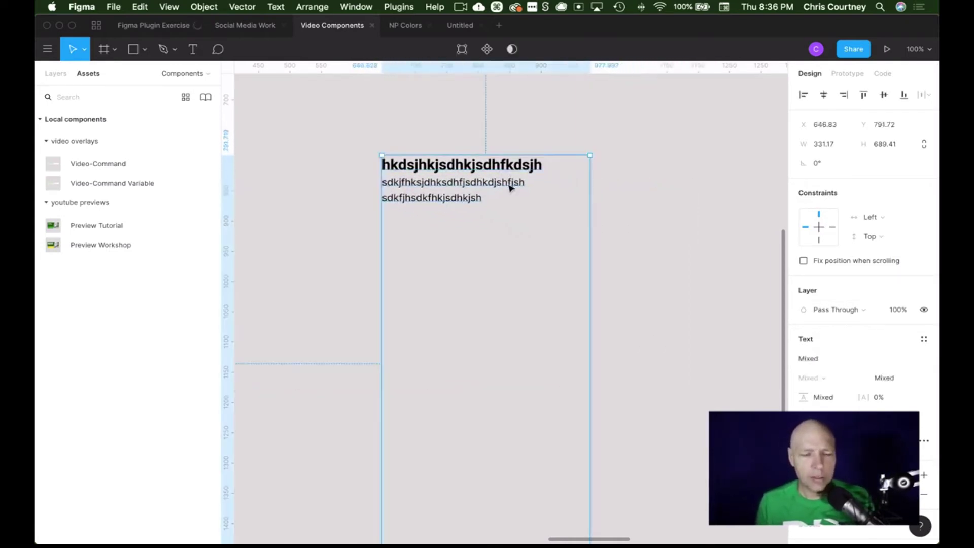
# - Try the Redacted and Radley typefaces on the copied text box's heading line
pyautogui.doubleClick(516, 169)
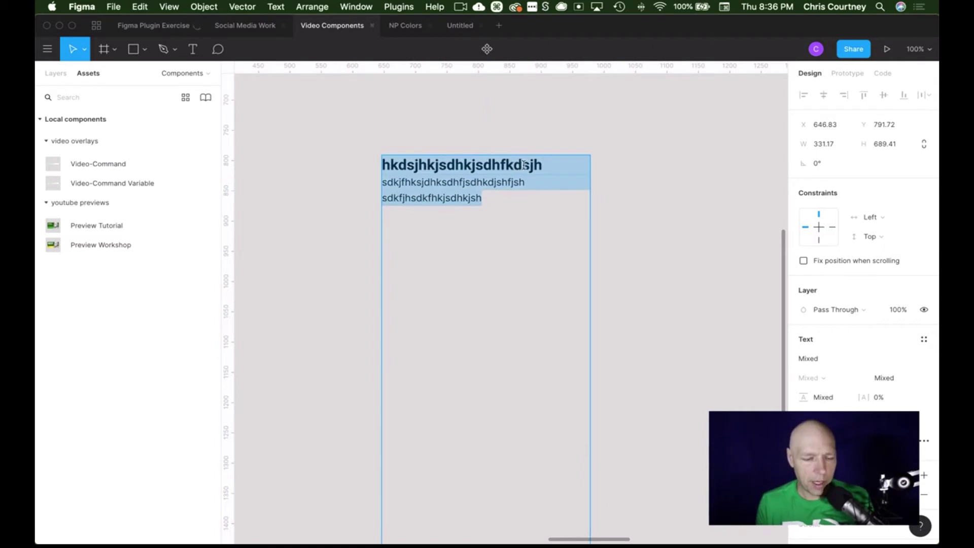
pyautogui.click(523, 164)
pyautogui.moveTo(541, 164); pyautogui.dragTo(355, 160)
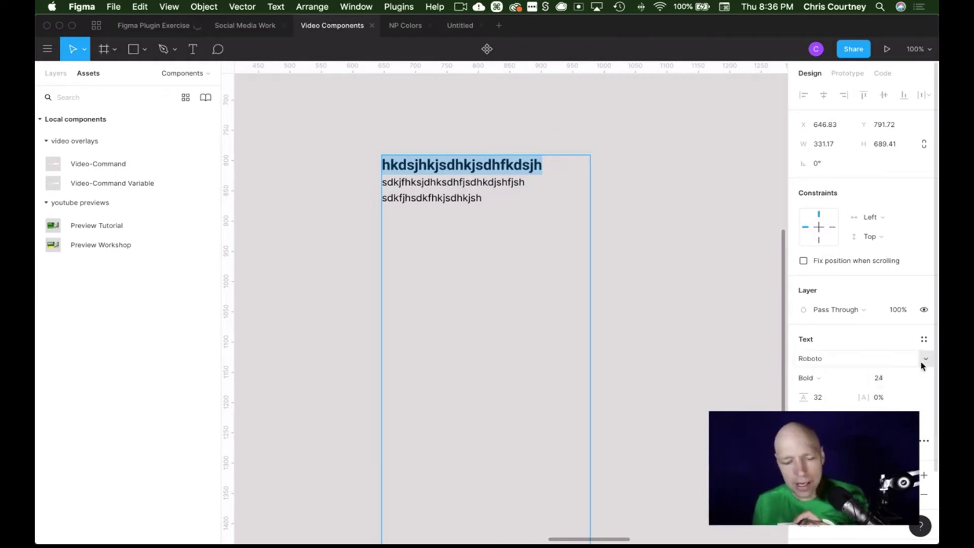
pyautogui.click(922, 363)
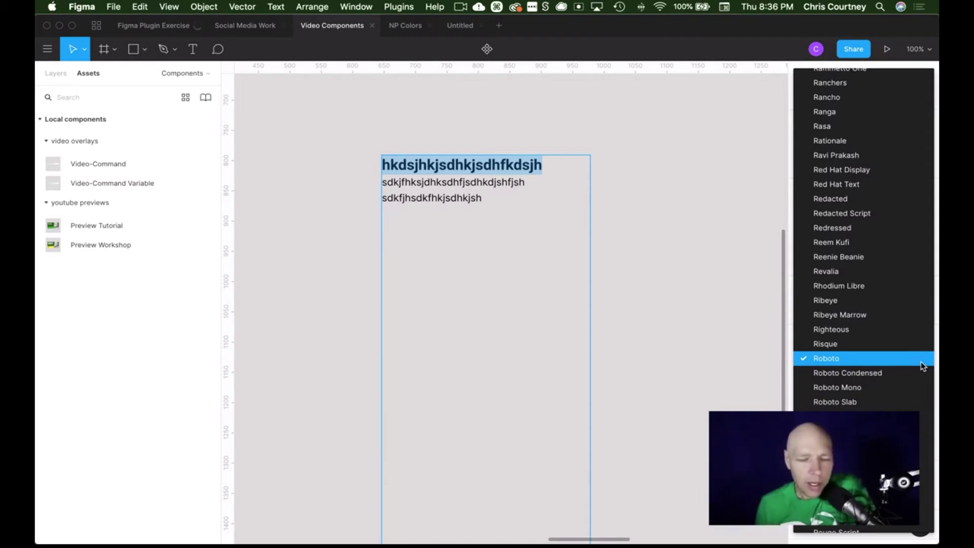
pyautogui.click(861, 200)
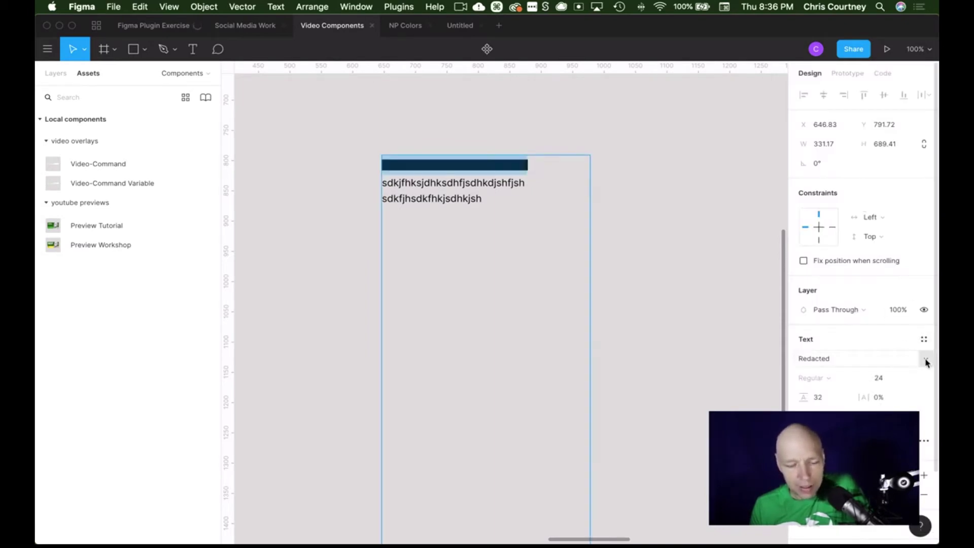
pyautogui.click(926, 361)
pyautogui.click(855, 114)
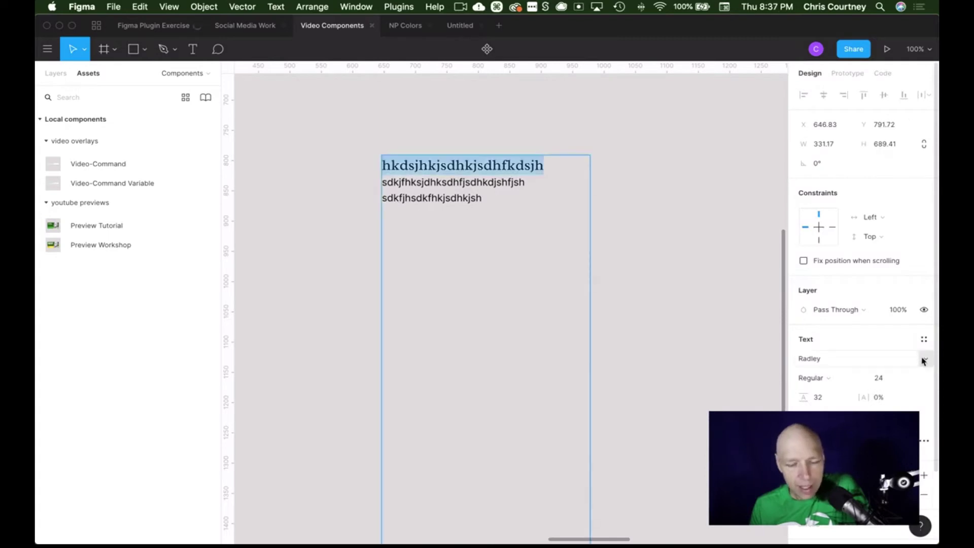
# - Set the typeface of the copied heading line to PT Sans
pyautogui.click(924, 360)
pyautogui.scroll(5, 880, 240)
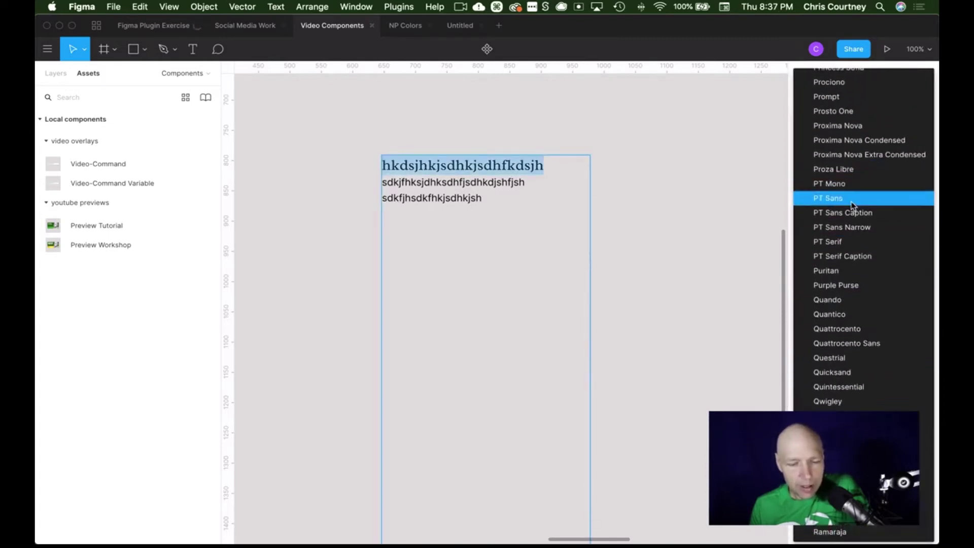
pyautogui.click(852, 199)
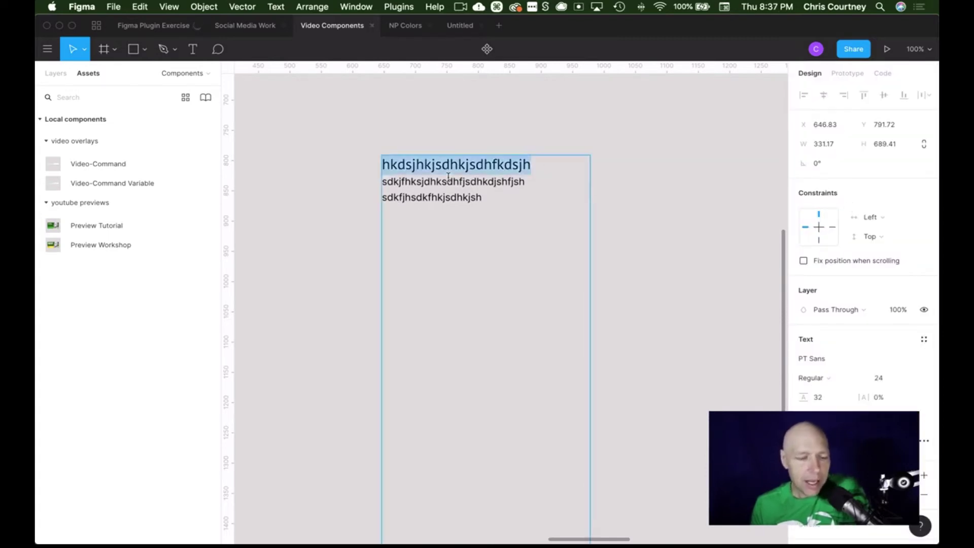
# - Browse the typeface list for the heading line and close it without choosing a font
pyautogui.scroll(5, 448, 177)
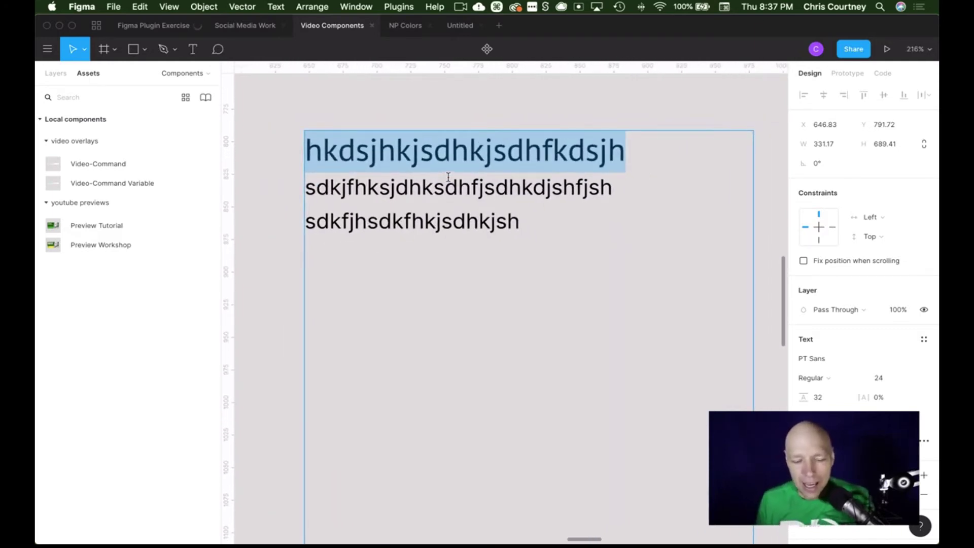
pyautogui.click(926, 360)
pyautogui.scroll(3, 873, 239)
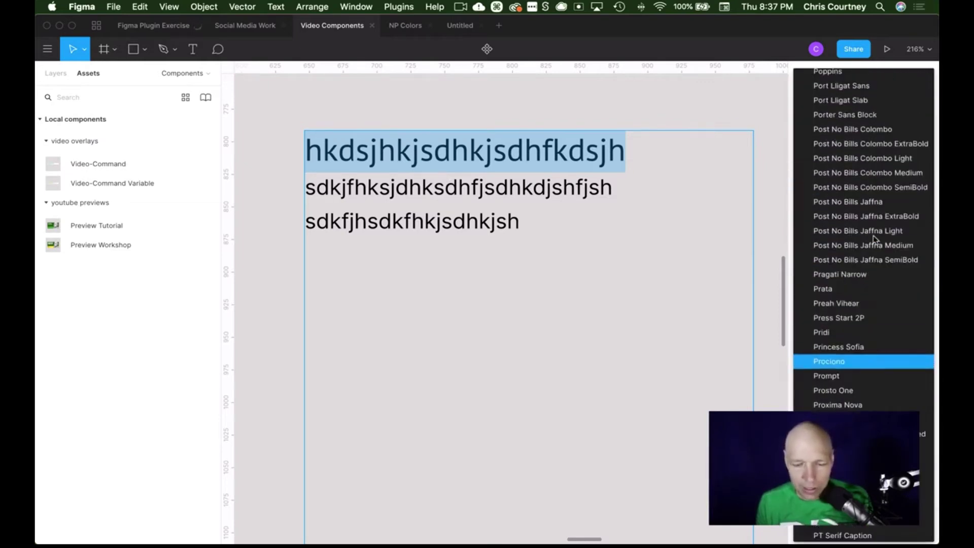
pyautogui.scroll(5, 871, 170)
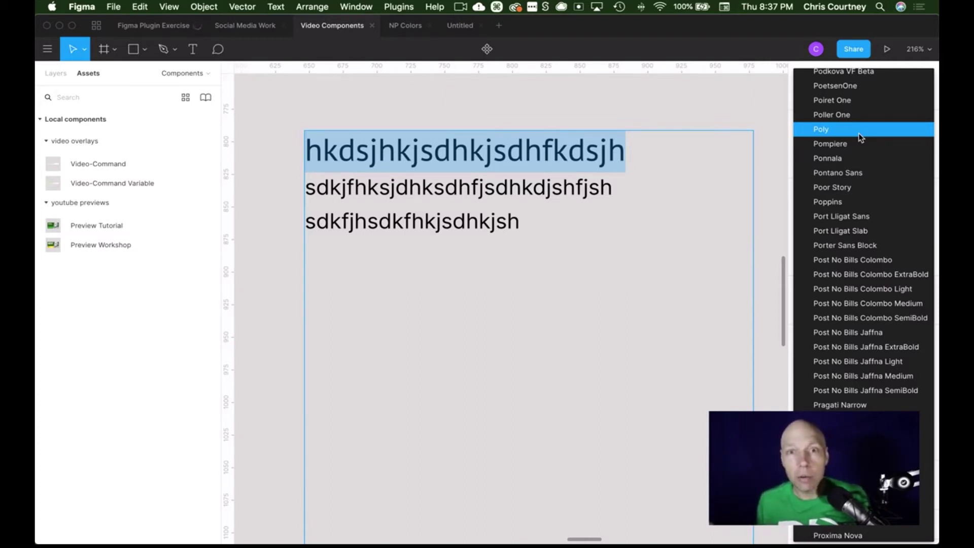
pyautogui.click(524, 152)
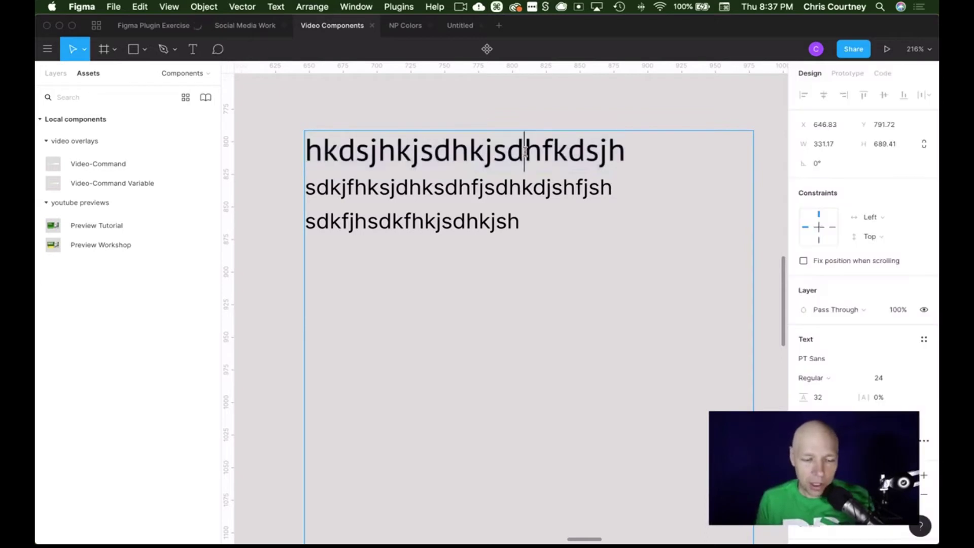
# - Run the Better Font Picker plugin on the copied text box and move its window clear of the text
pyautogui.keyDown('ctrl'); pyautogui.click(552, 147); pyautogui.keyUp('ctrl')
pyautogui.moveTo(609, 199)
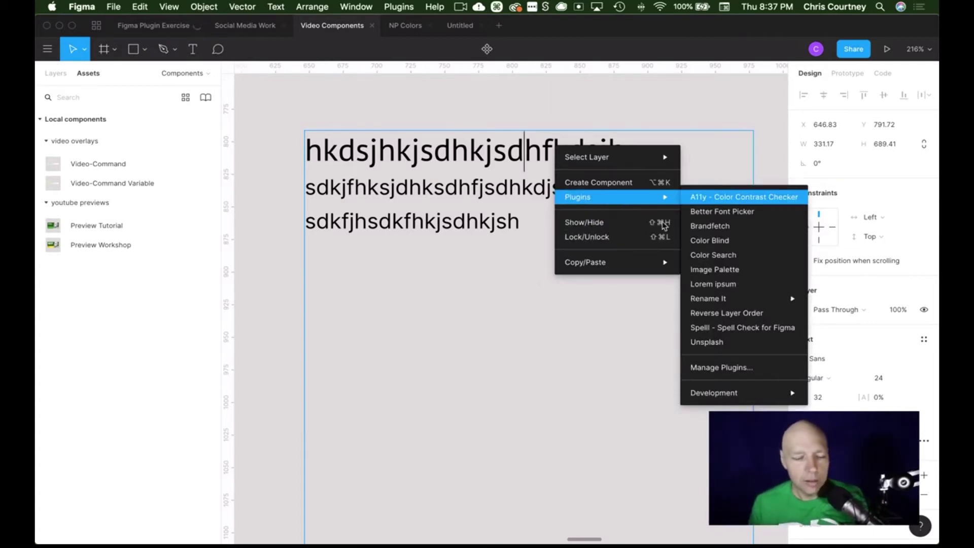
pyautogui.click(745, 212)
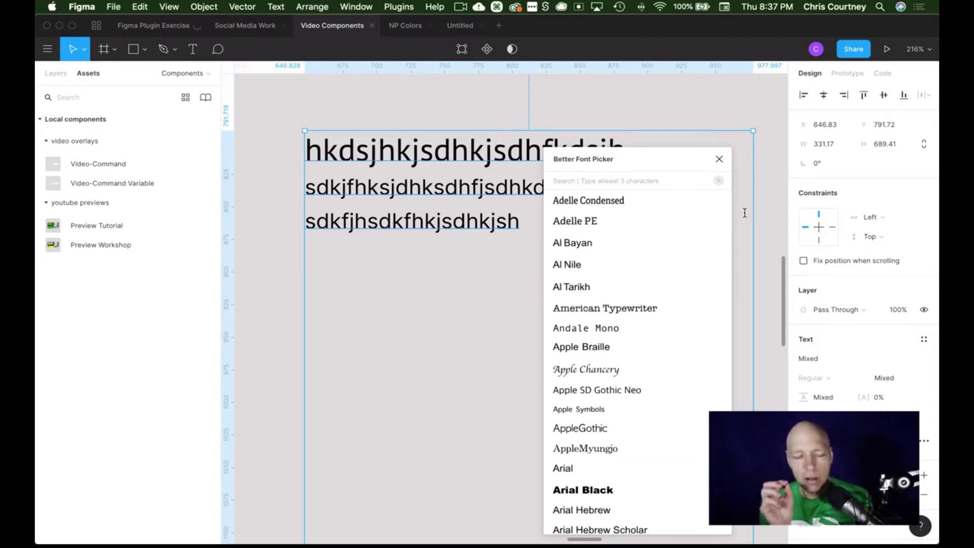
pyautogui.moveTo(653, 167); pyautogui.dragTo(825, 98)
# - Try Adelle PE and Al Bayan from the font picker on the text box, and apply Arial Black
pyautogui.click(784, 156)
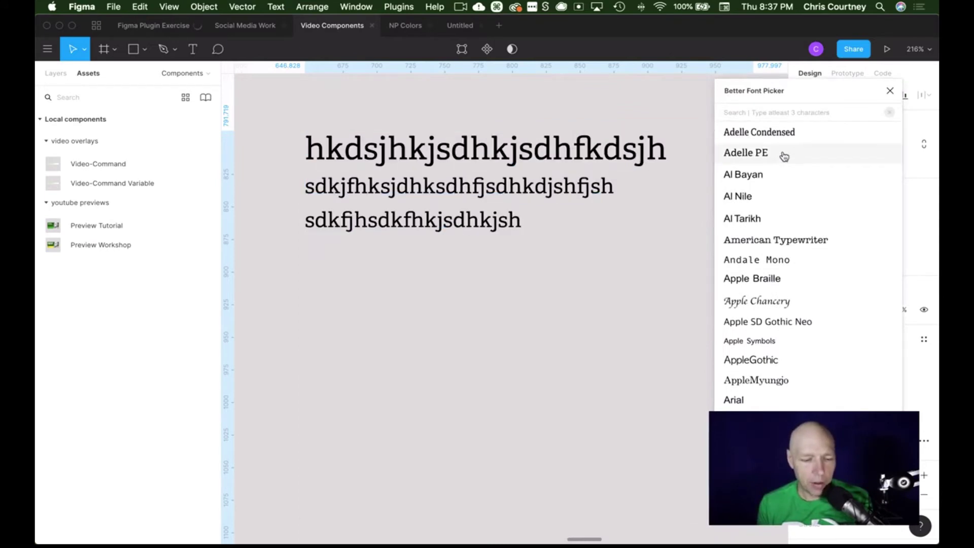
pyautogui.click(776, 177)
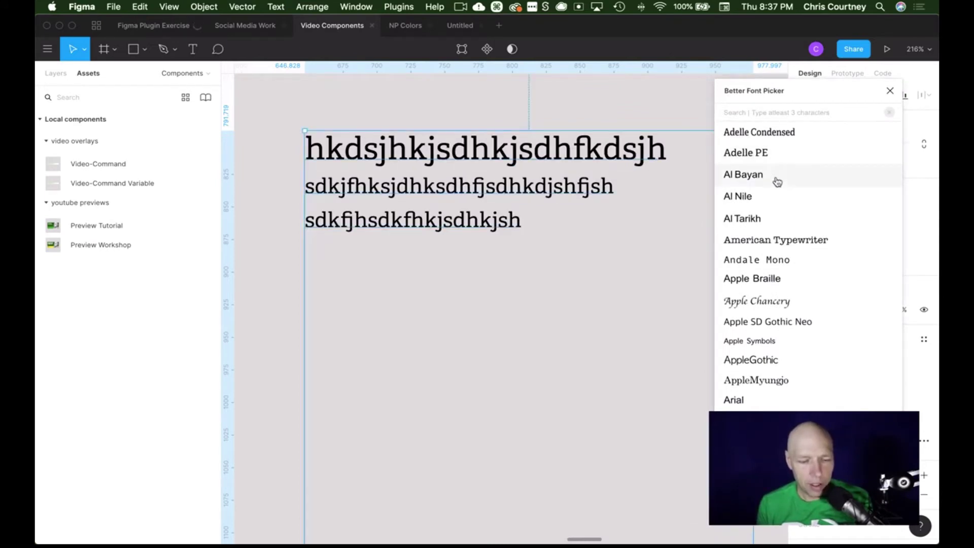
pyautogui.scroll(-5, 797, 278)
pyautogui.click(772, 236)
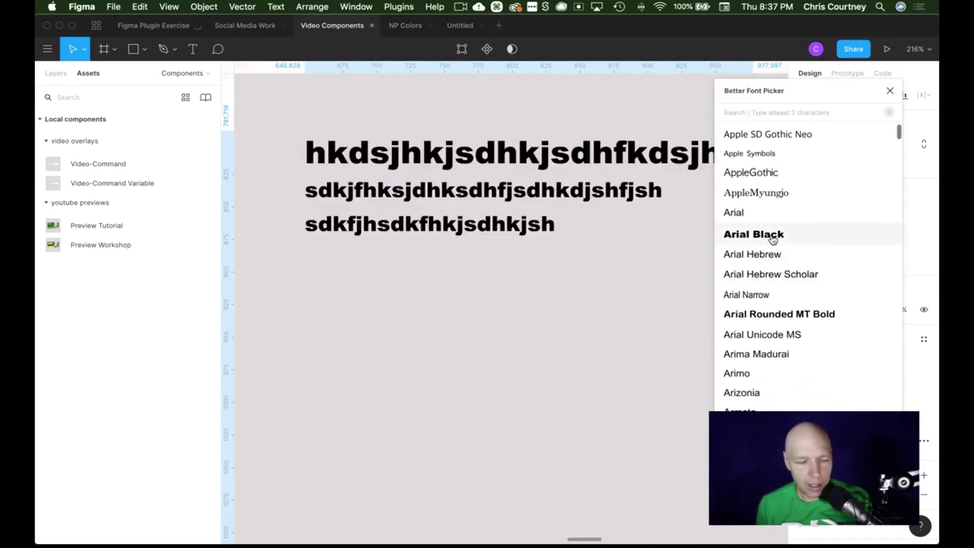
# - Try Artifika and Avenir from the font picker on the copied text box
pyautogui.scroll(-3, 806, 293)
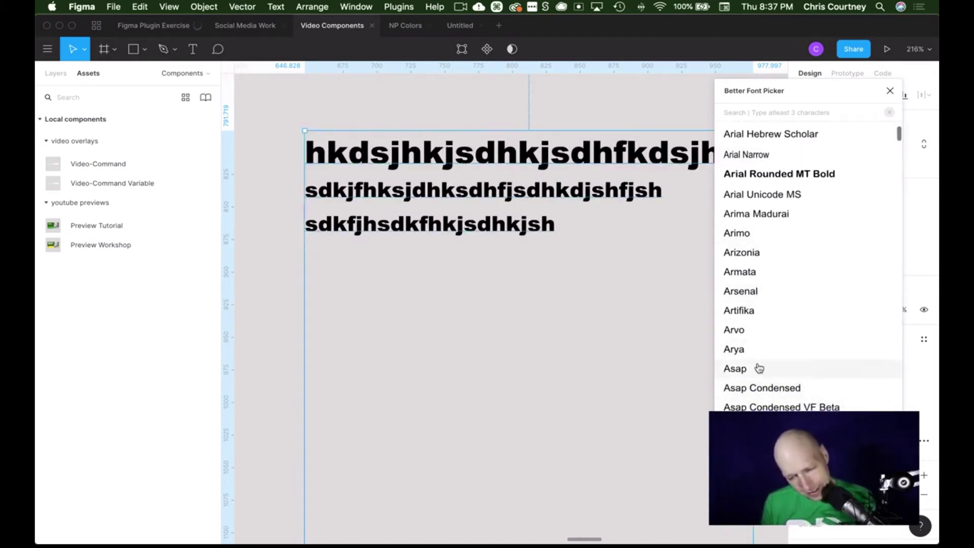
pyautogui.click(750, 322)
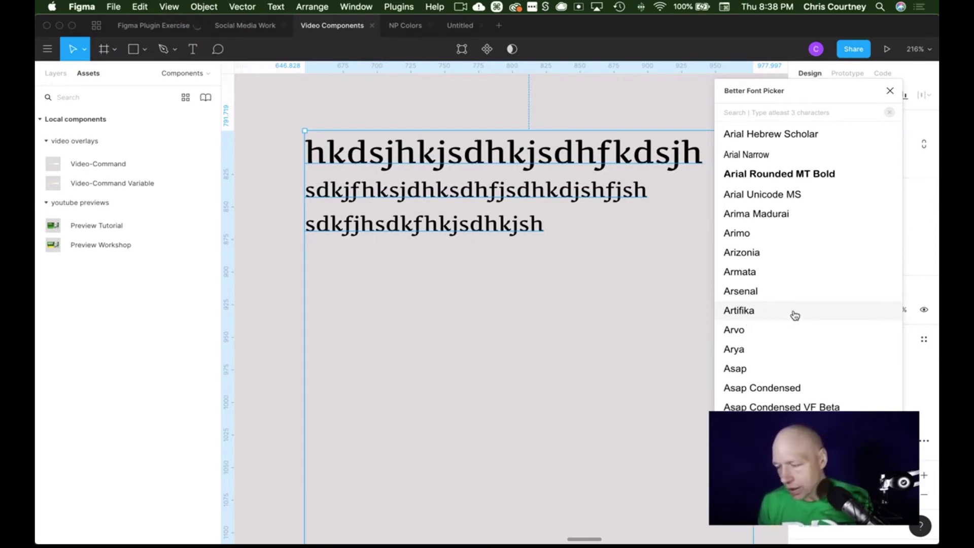
pyautogui.scroll(-5, 832, 363)
pyautogui.scroll(-4, 832, 365)
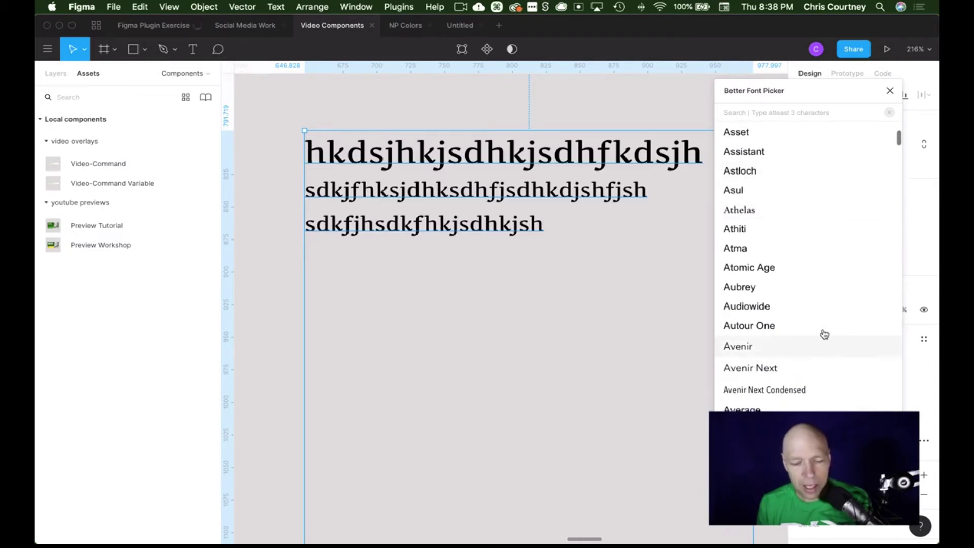
pyautogui.scroll(2, 817, 315)
pyautogui.scroll(-5, 815, 304)
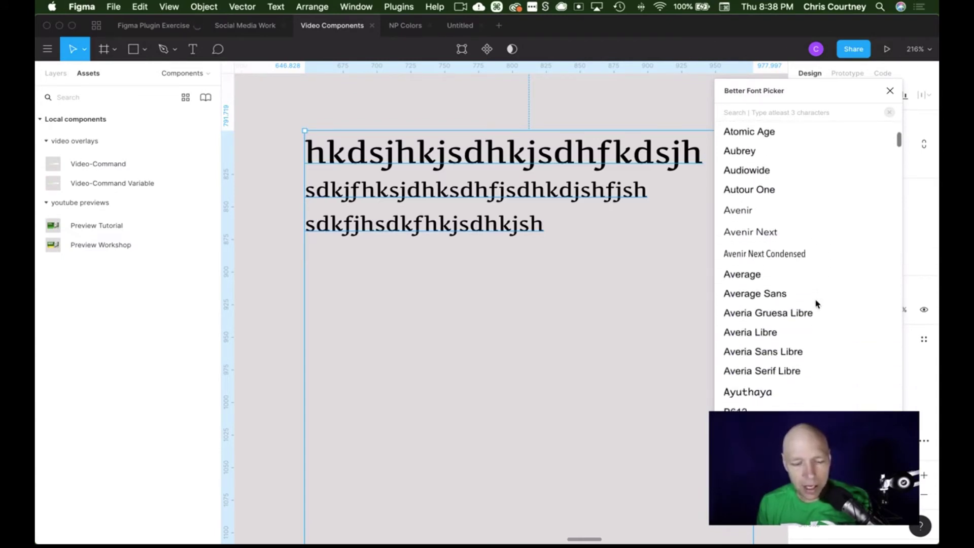
pyautogui.scroll(8, 815, 304)
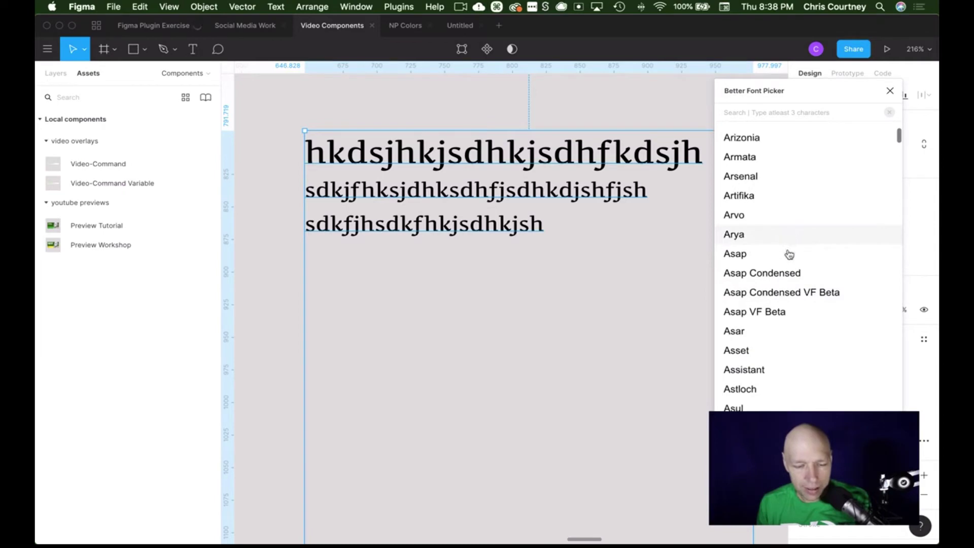
pyautogui.scroll(-2, 781, 380)
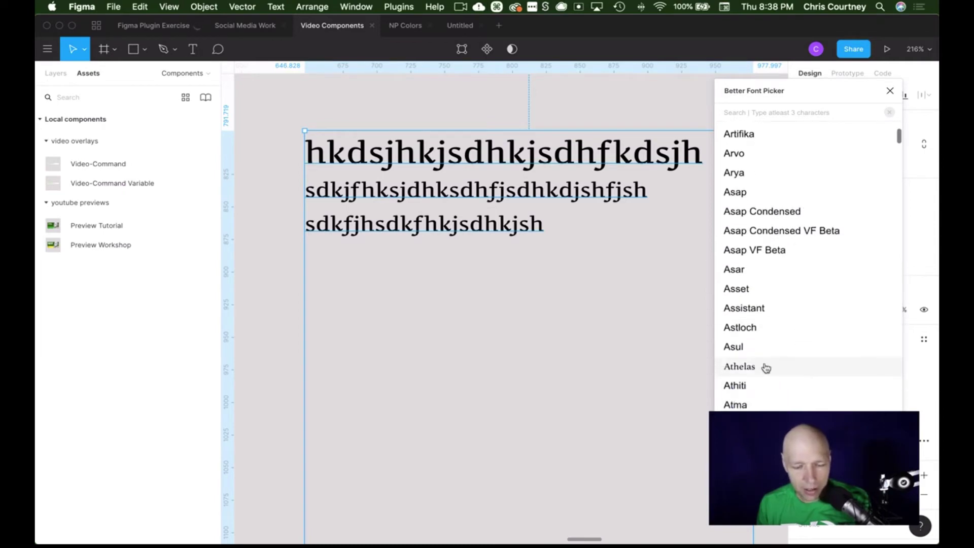
pyautogui.scroll(-6, 804, 374)
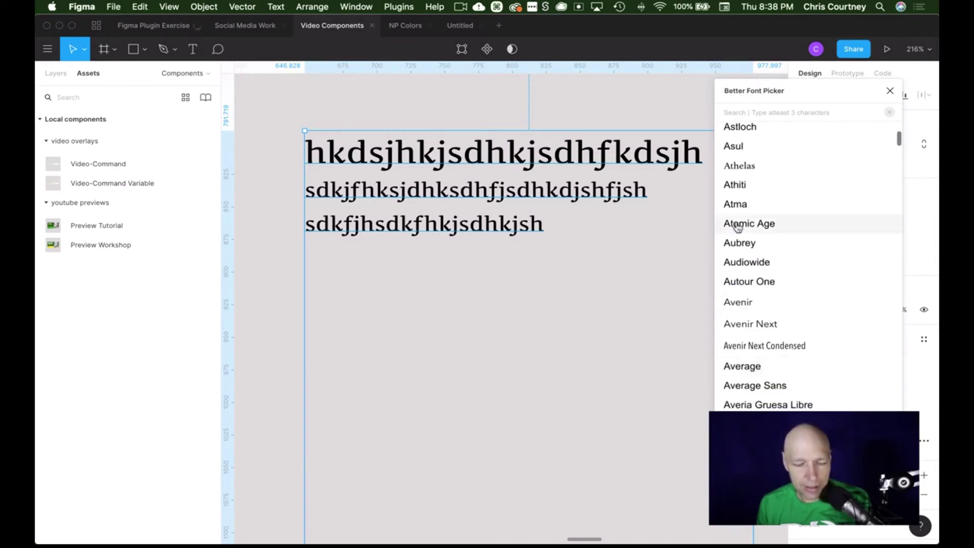
pyautogui.click(750, 305)
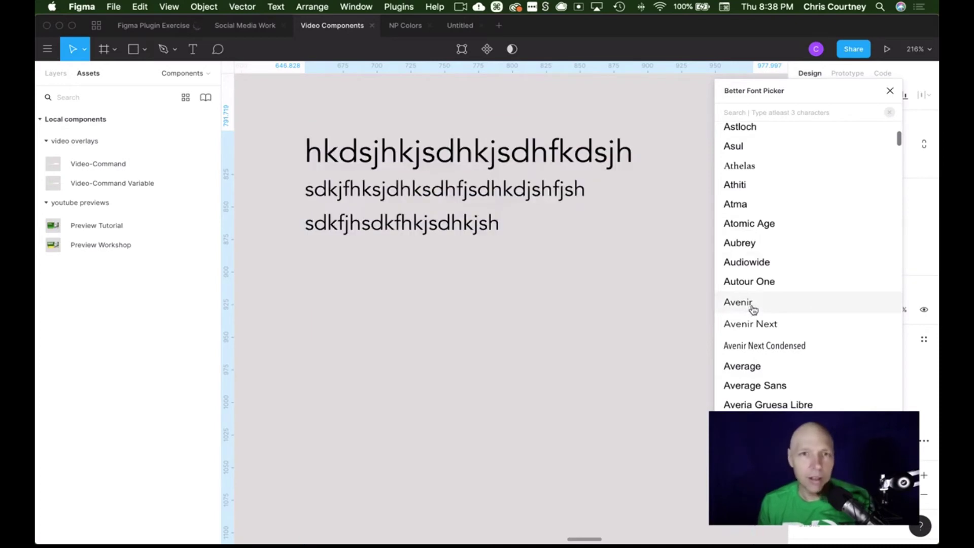
# - Try Avenir Next Condensed, Graduate and Herculanum from the font picker on the text box
pyautogui.scroll(-5, 827, 304)
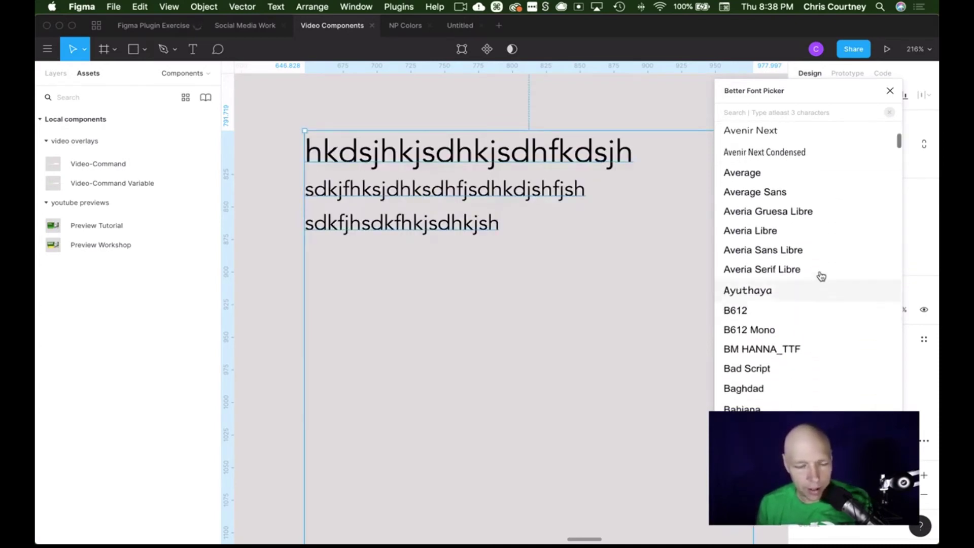
pyautogui.click(772, 154)
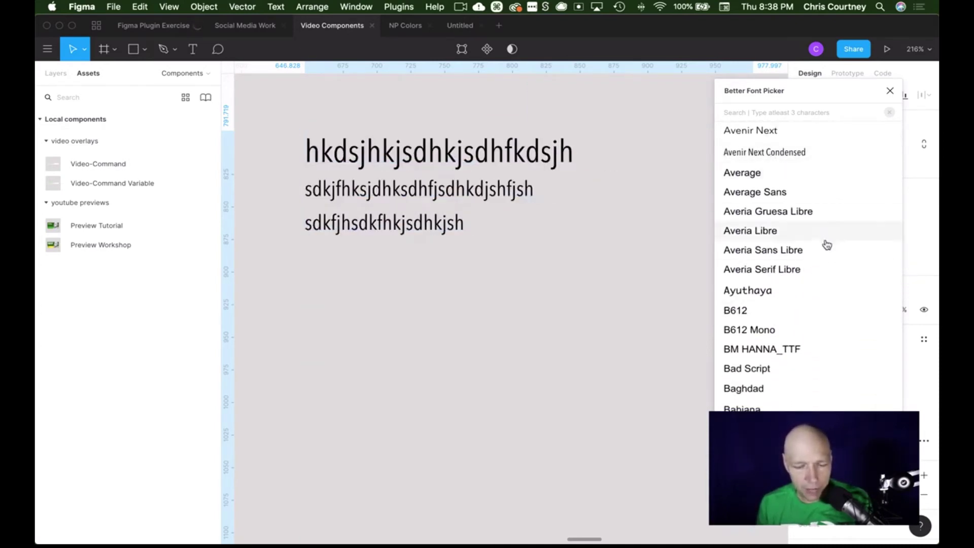
pyautogui.scroll(-5, 827, 245)
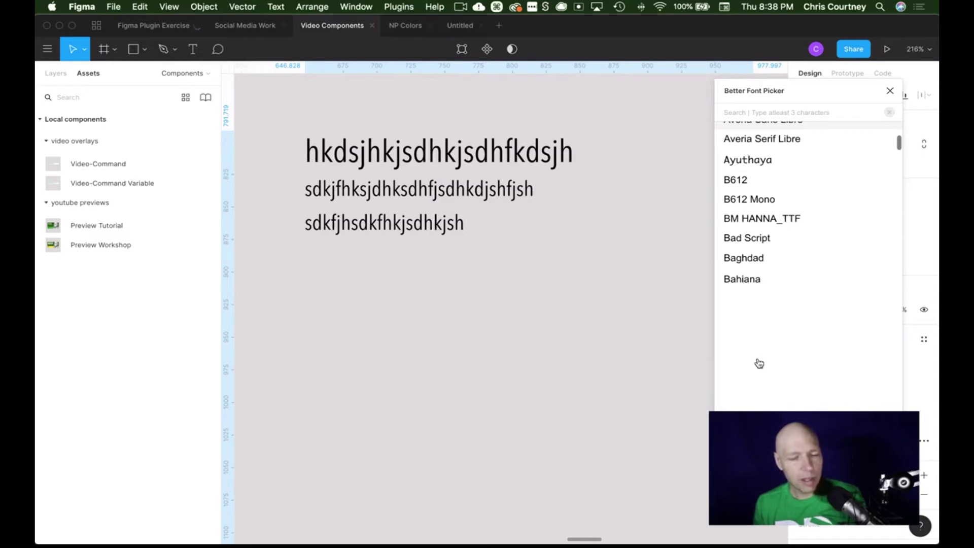
pyautogui.scroll(-10, 759, 363)
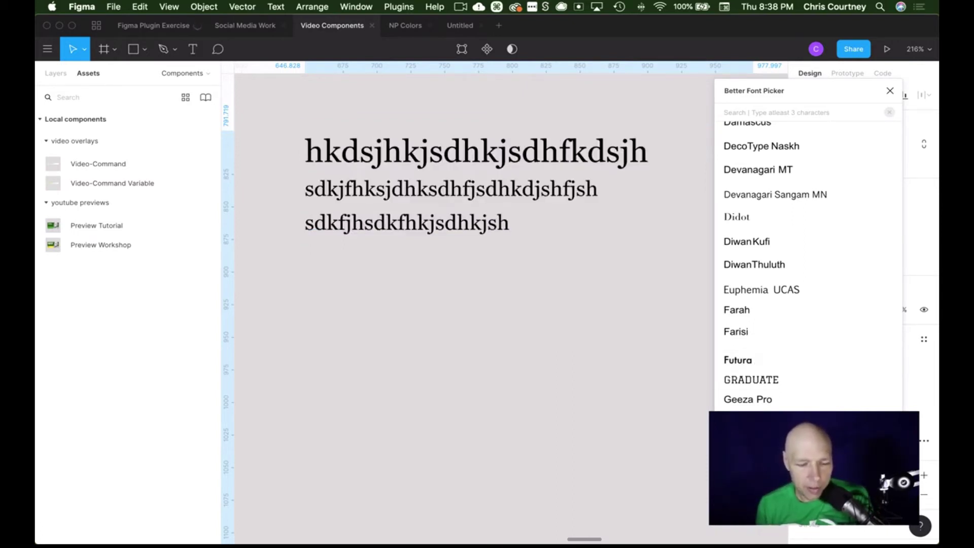
pyautogui.click(786, 386)
pyautogui.scroll(-3, 786, 376)
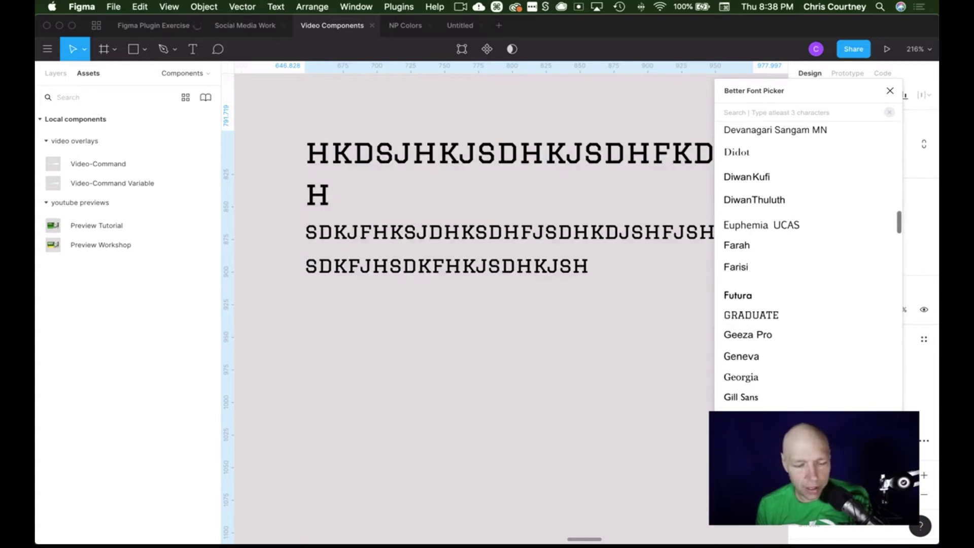
pyautogui.scroll(-10, 783, 376)
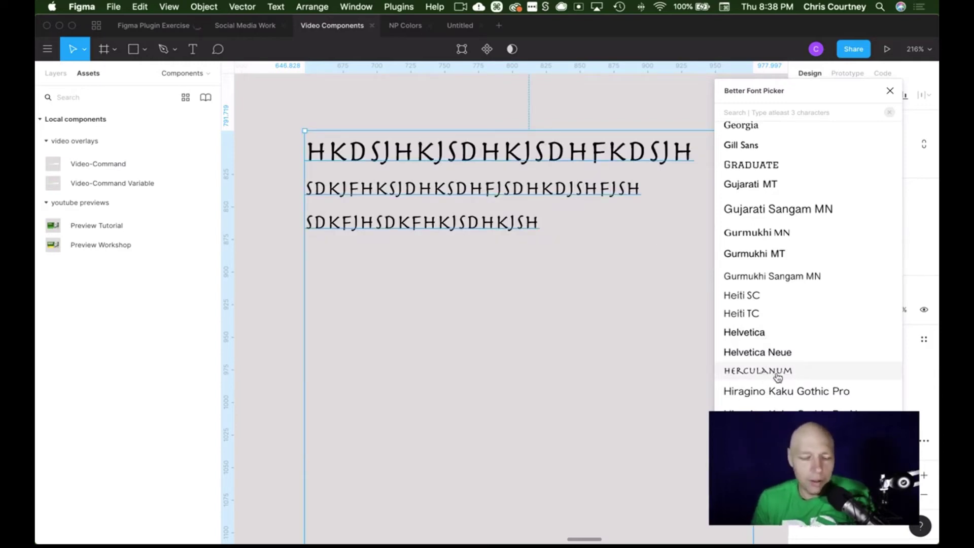
# - Try Hoefler Text, Impact and Futura from the font picker on the text box
pyautogui.scroll(-5, 764, 375)
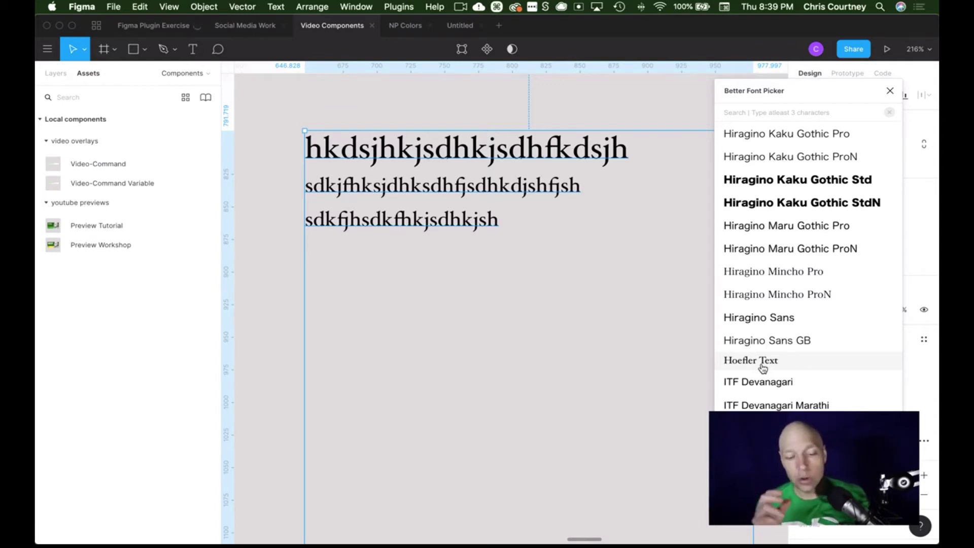
pyautogui.scroll(-5, 762, 367)
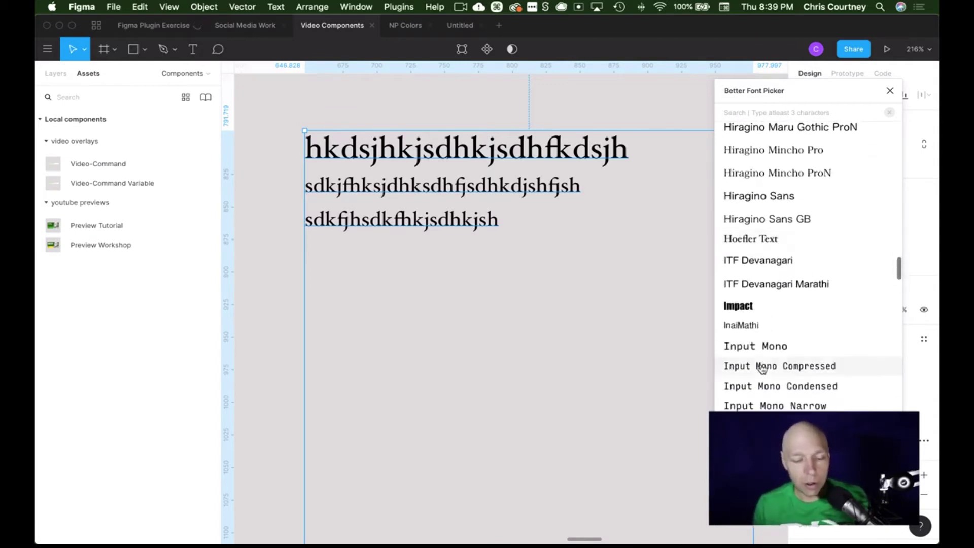
pyautogui.click(758, 306)
pyautogui.scroll(10, 806, 330)
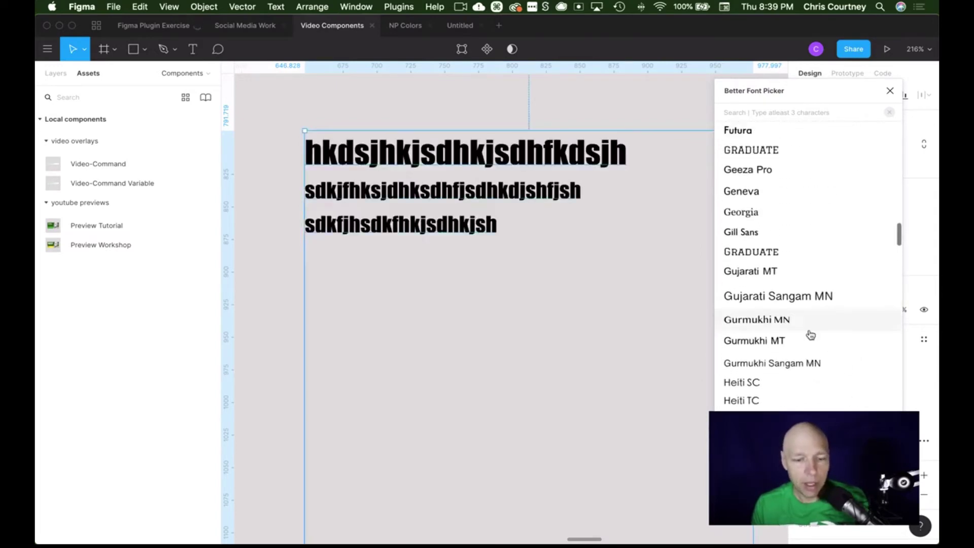
pyautogui.click(783, 287)
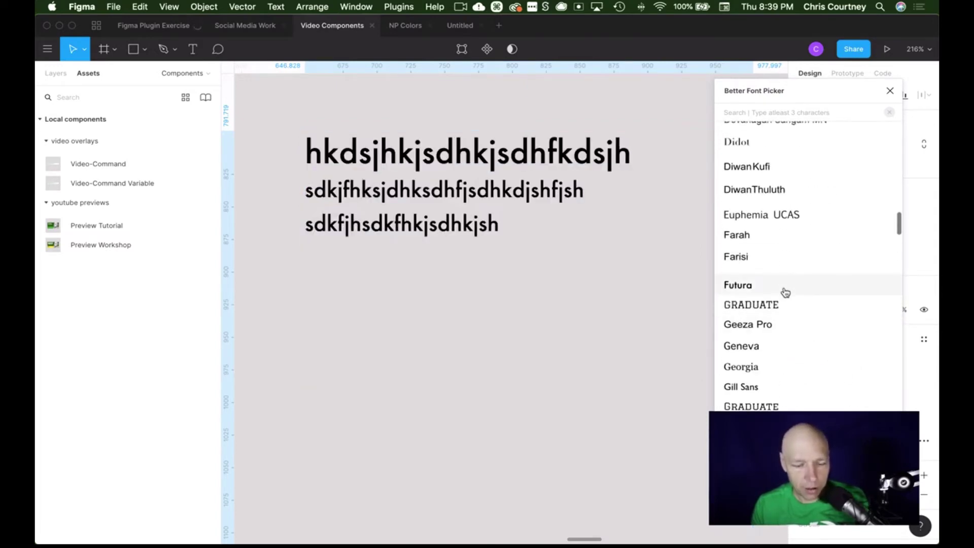
# - Compare Circular Std with Chalkduster and Comic Sans MS on the text box, and keep Circular Std
pyautogui.scroll(5, 783, 290)
pyautogui.scroll(5, 786, 296)
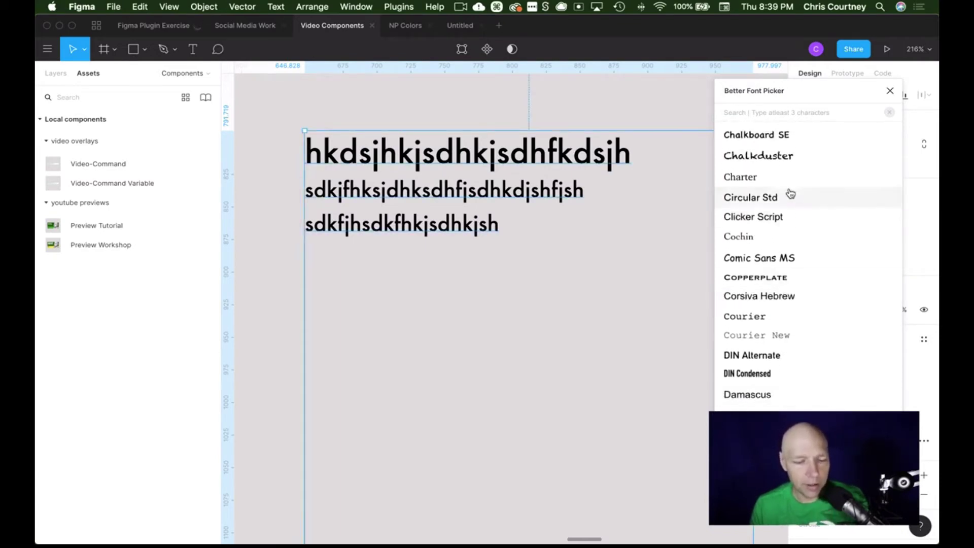
pyautogui.click(786, 193)
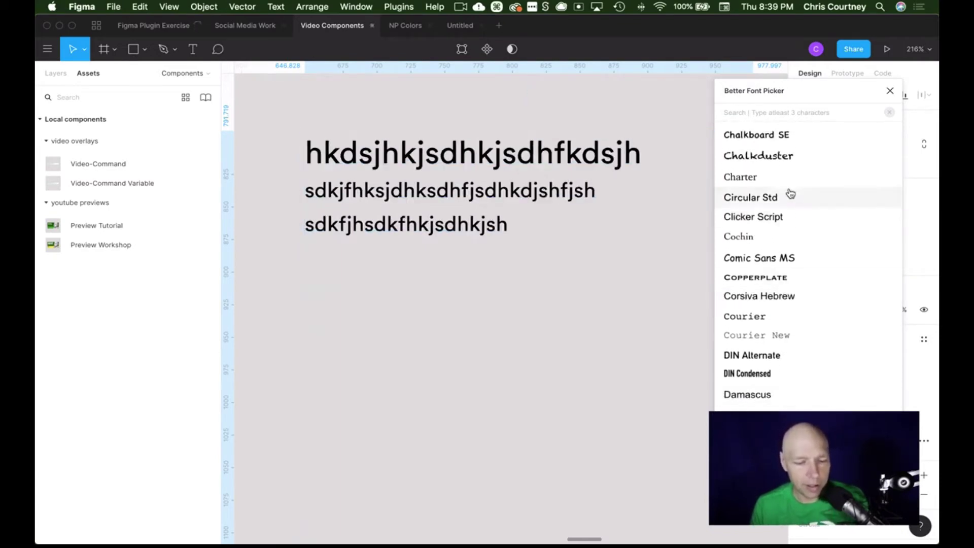
pyautogui.click(781, 159)
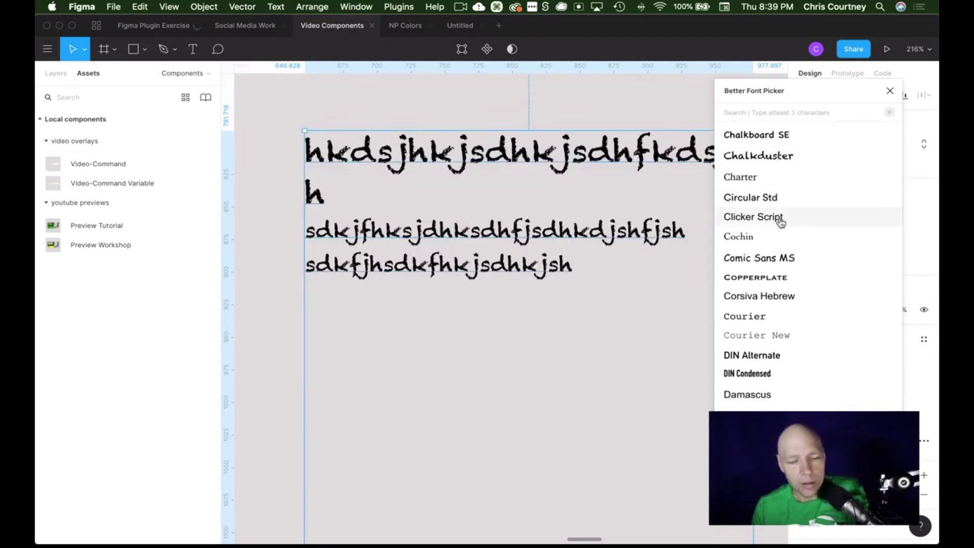
pyautogui.click(775, 265)
pyautogui.click(775, 203)
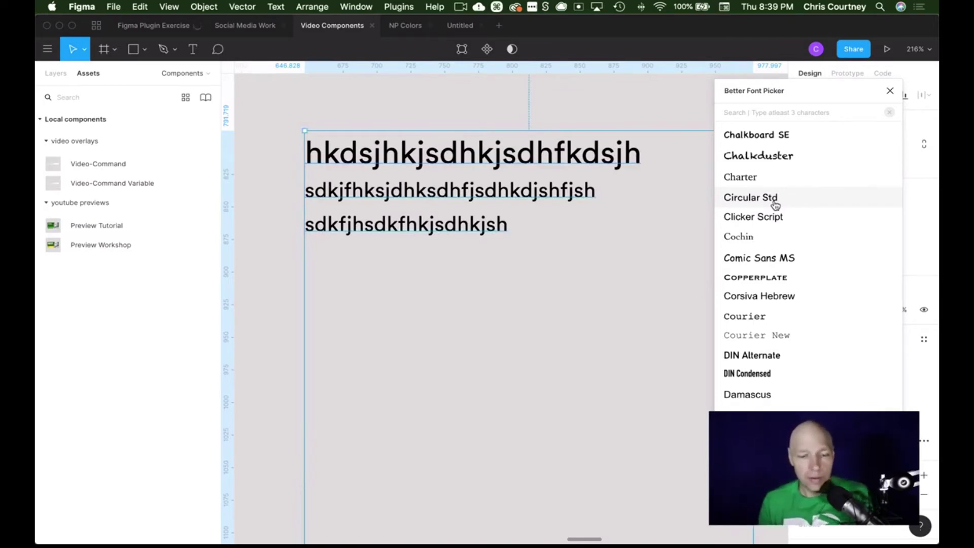
# - Close the Better Font Picker plugin and view the built-in typeface list for the text box without choosing a font
pyautogui.click(889, 91)
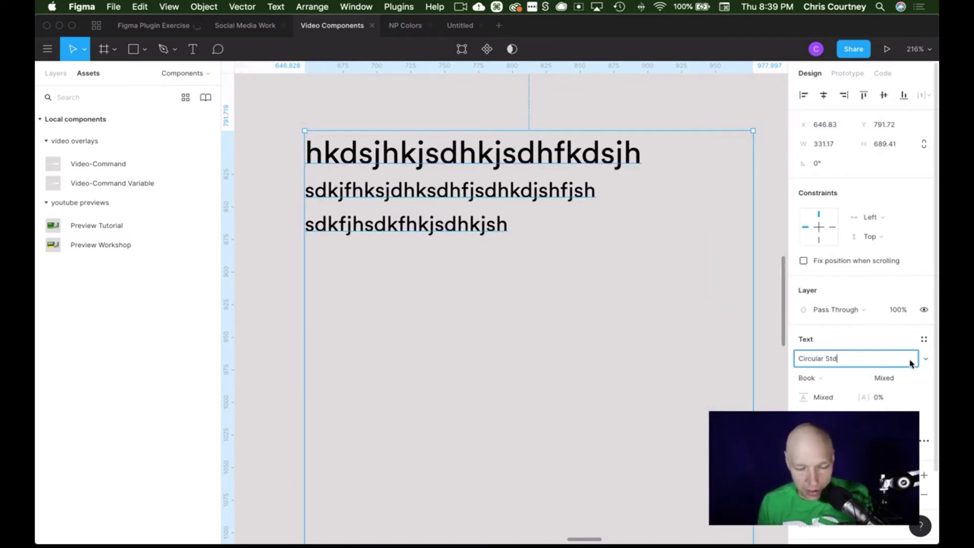
pyautogui.click(893, 359)
pyautogui.click(926, 360)
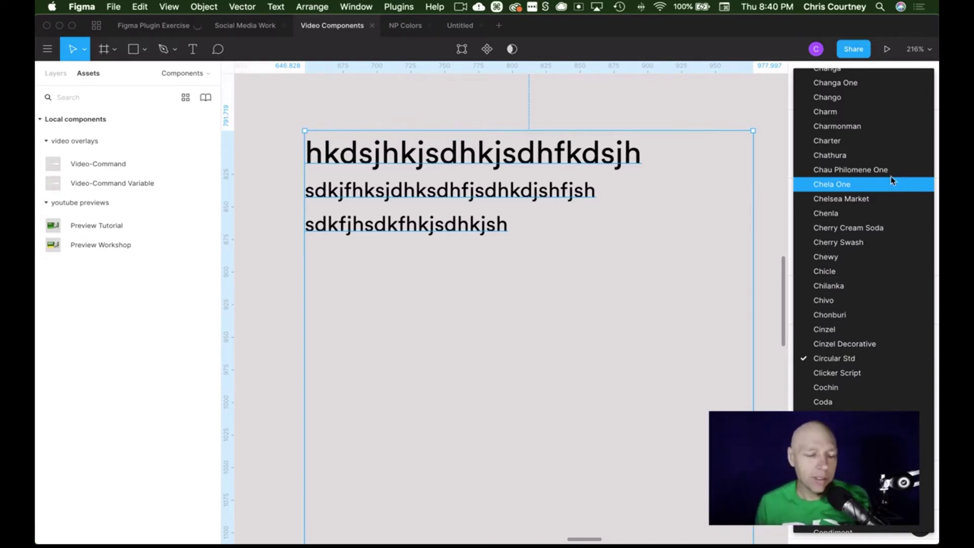
pyautogui.click(715, 101)
# - Delete both sample text boxes below the templates in the youtube previews frame
pyautogui.scroll(-10, 715, 102)
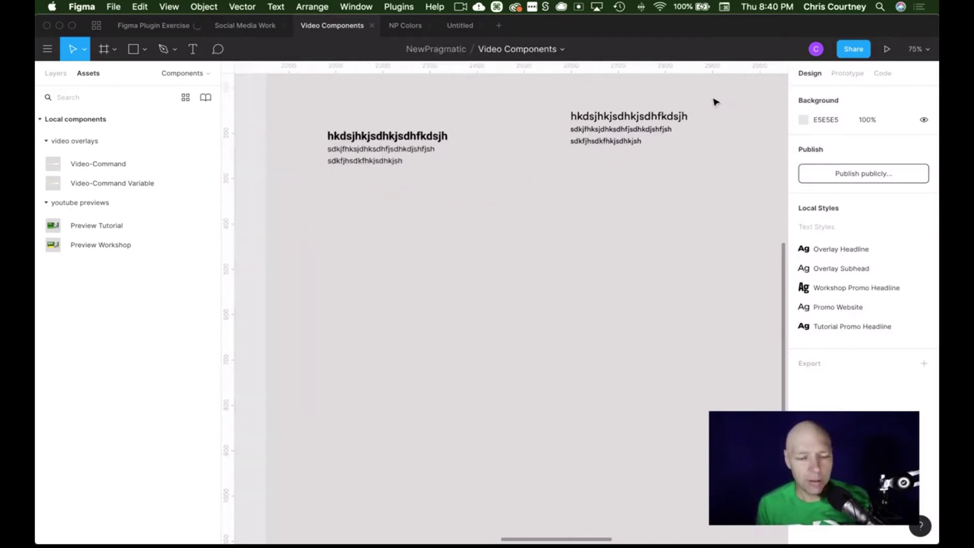
pyautogui.scroll(3, 713, 99)
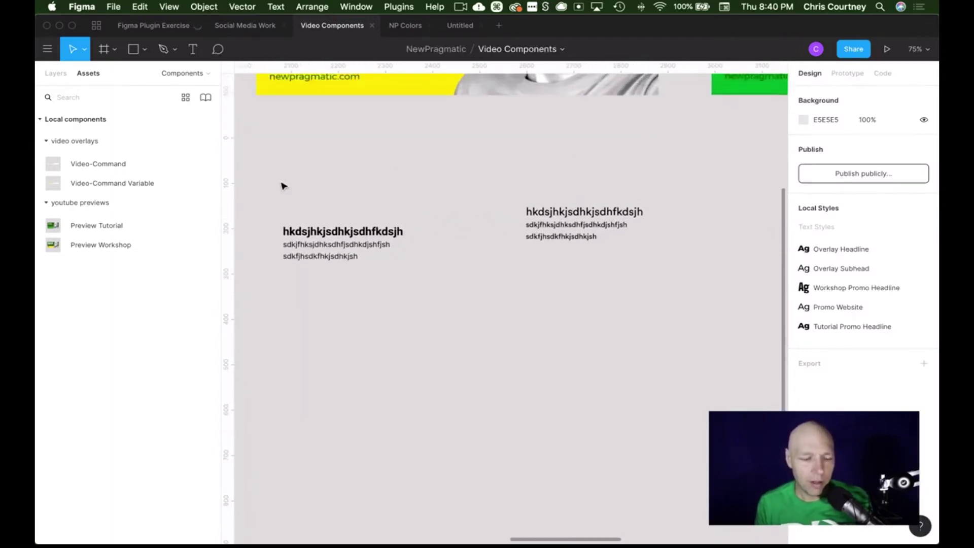
pyautogui.moveTo(282, 181); pyautogui.dragTo(630, 348)
pyautogui.press('Delete')
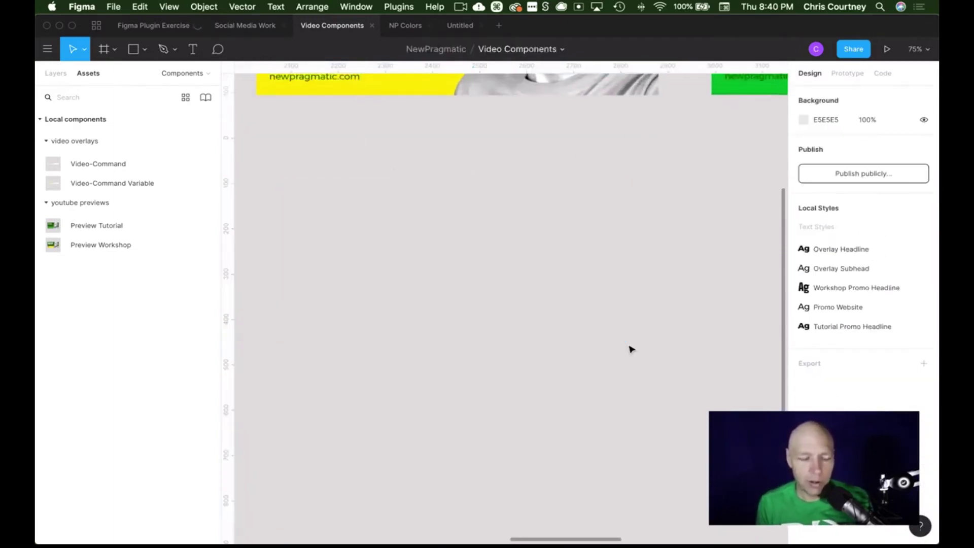
# - Bring the youtube previews frame into view and select the Workshop Template component to examine it
pyautogui.scroll(-5, 631, 349)
pyautogui.hscroll(1, 629, 344)
pyautogui.scroll(-1, 626, 340)
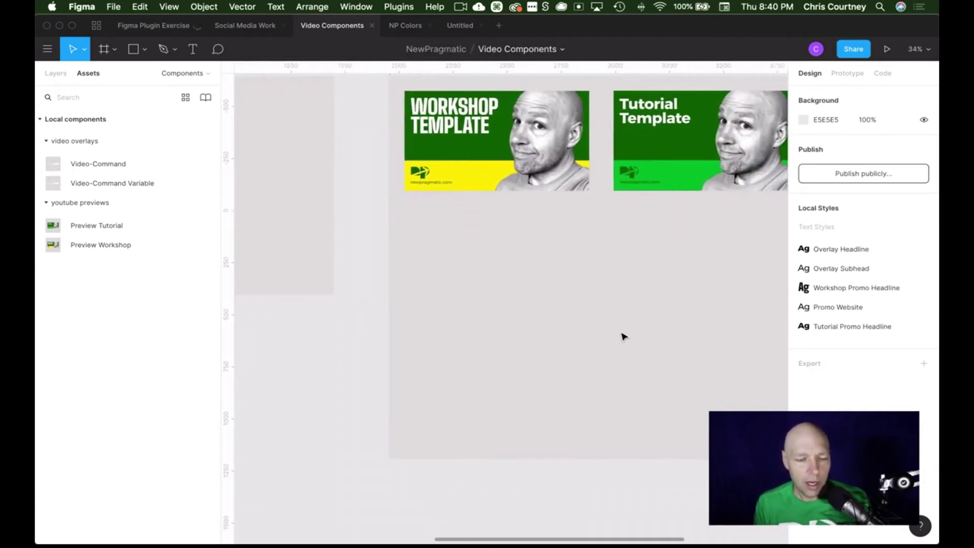
pyautogui.hscroll(3, 624, 336)
pyautogui.scroll(1, 625, 335)
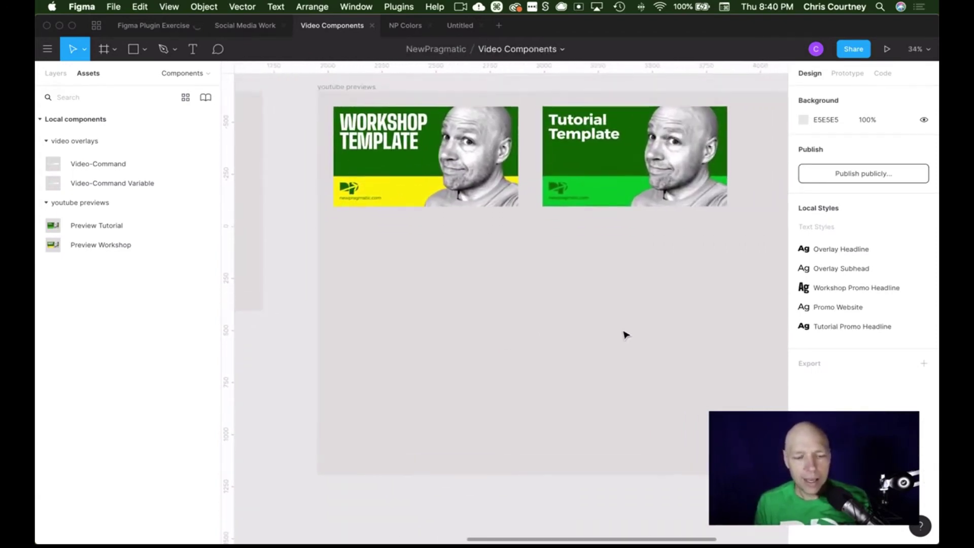
pyautogui.scroll(1, 625, 335)
pyautogui.hscroll(2, 627, 335)
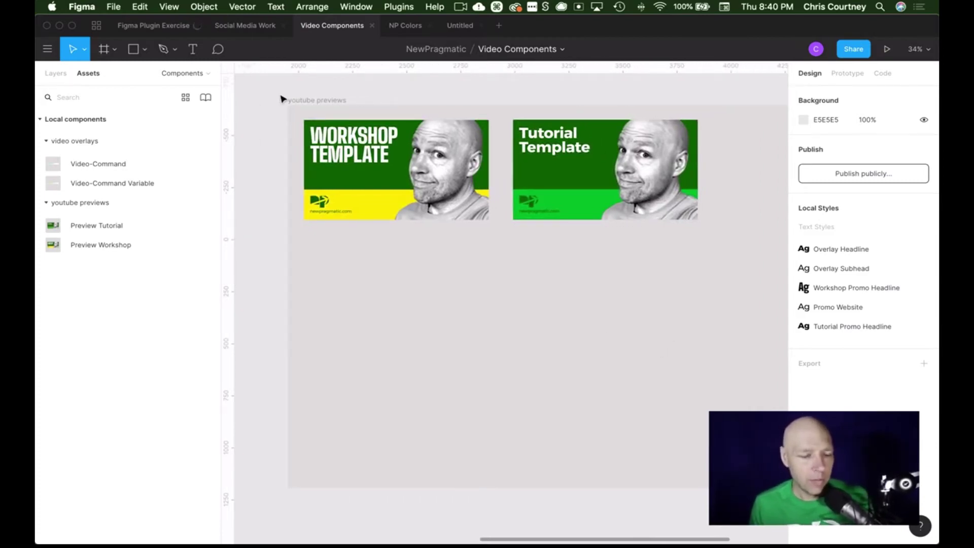
pyautogui.click(342, 134)
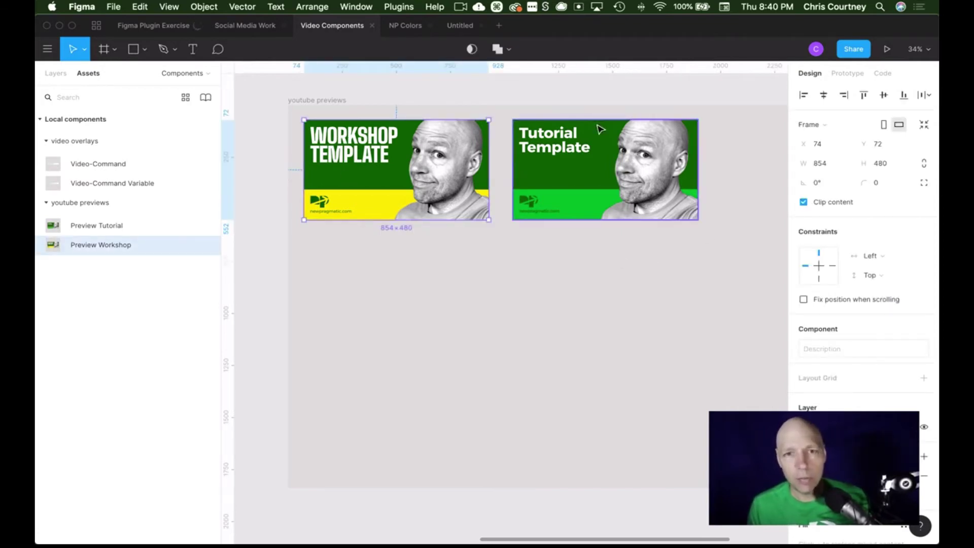
# - Select the Tutorial Template headline and highlight its words one after the other to examine the text and its style
pyautogui.click(552, 140)
pyautogui.click(551, 140)
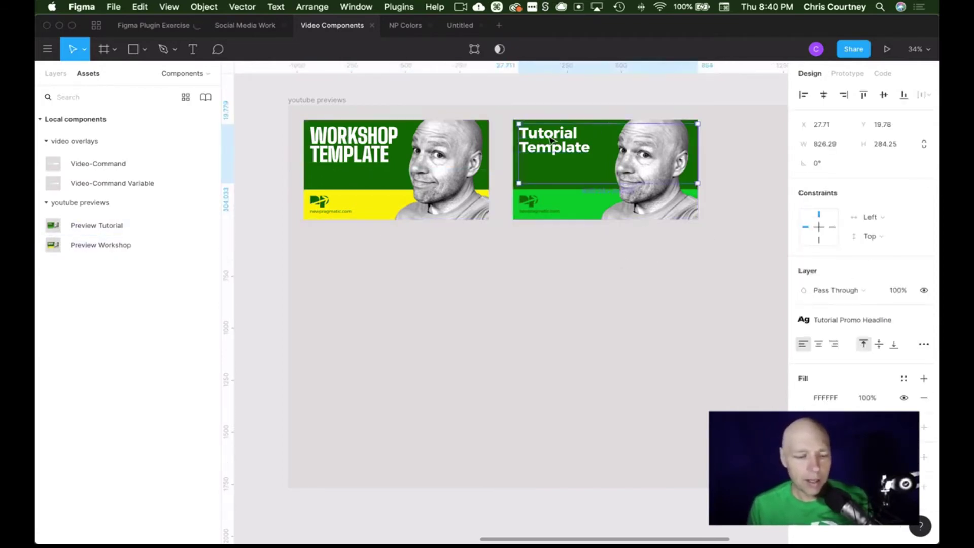
pyautogui.doubleClick(551, 140)
pyautogui.doubleClick(548, 134)
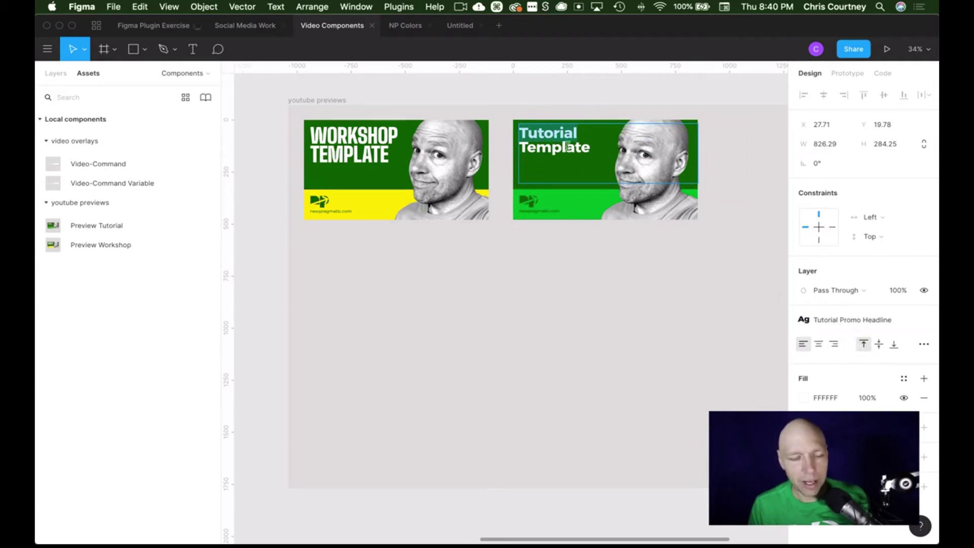
pyautogui.doubleClick(567, 146)
pyautogui.hscroll(-1, 566, 146)
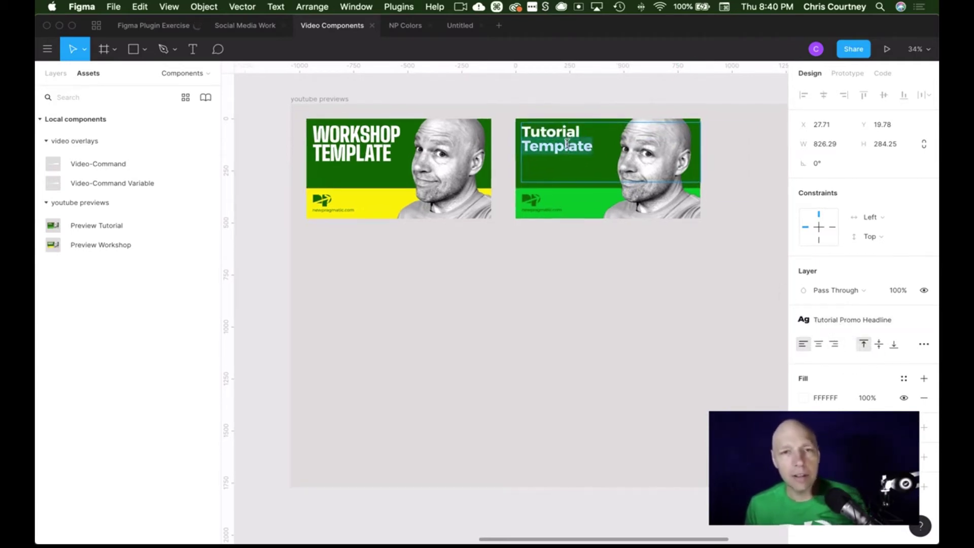
# - Draw a text box about 947 wide and 322 high on the empty canvas beside the youtube previews frame
pyautogui.hscroll(10, 586, 148)
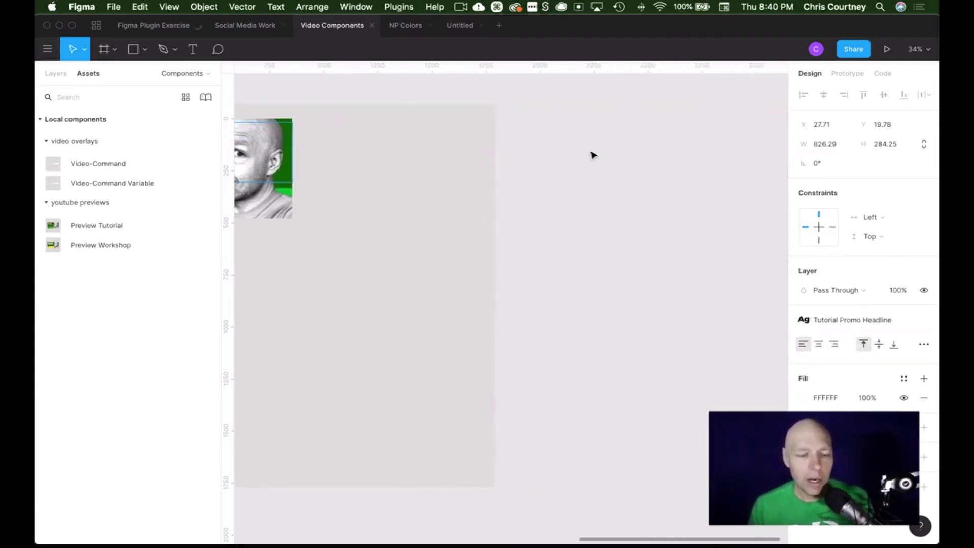
pyautogui.press('Escape')
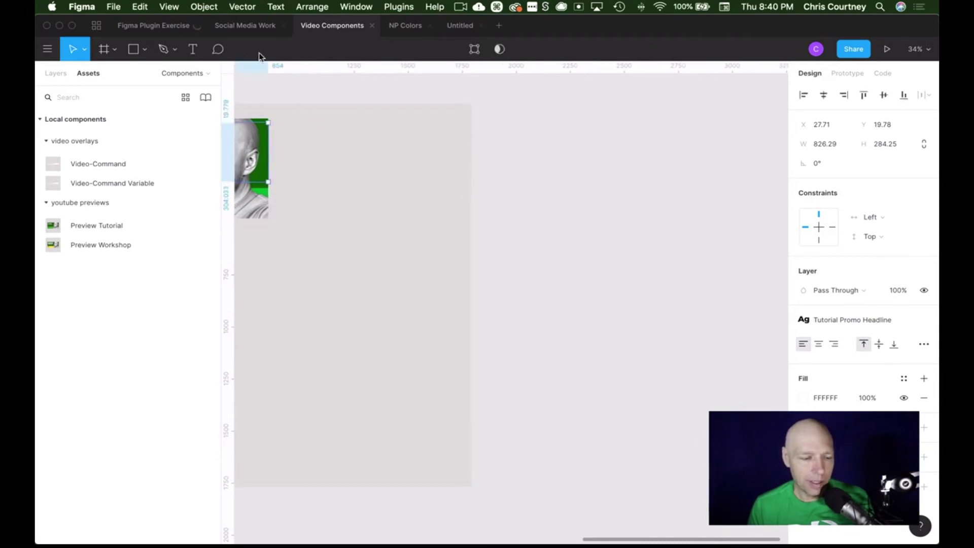
pyautogui.click(192, 49)
pyautogui.moveTo(526, 124); pyautogui.dragTo(734, 198)
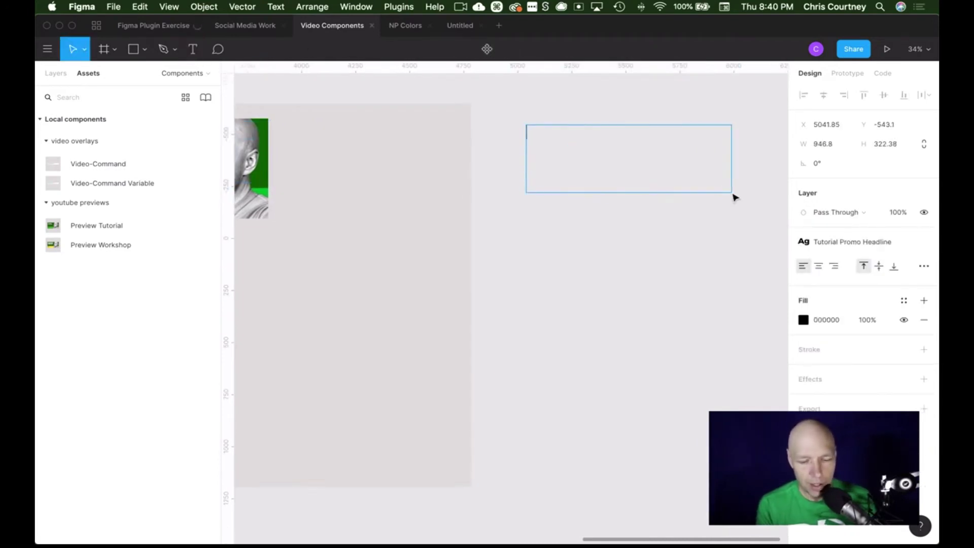
# - Enter "Tutorial Headline" in the new text box
pyautogui.press('shift')
pyautogui.write('Ti')
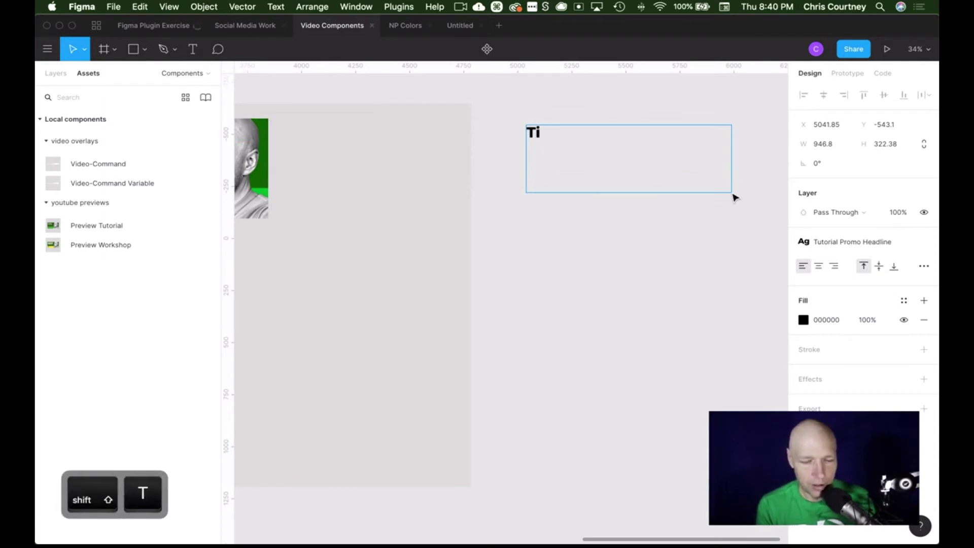
pyautogui.press('BackSpace')
pyautogui.write('utoriasl')
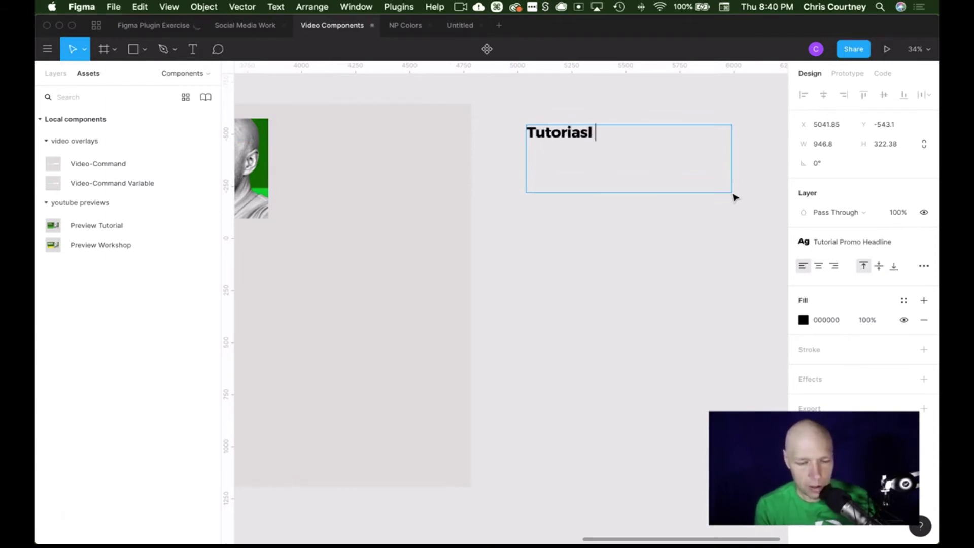
pyautogui.press('BackSpace')
pyautogui.press('BackSpace')
pyautogui.press('BackSpace')
pyautogui.write('l')
pyautogui.write('Headline')
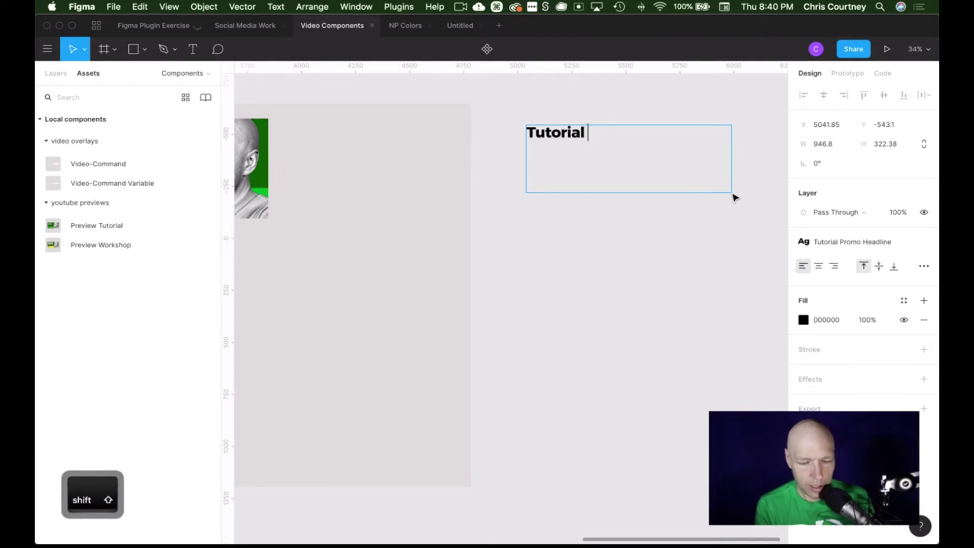
# - Detach the Tutorial Promo Headline style from the whole headline text and set its font to Avenir
pyautogui.press('super+a')
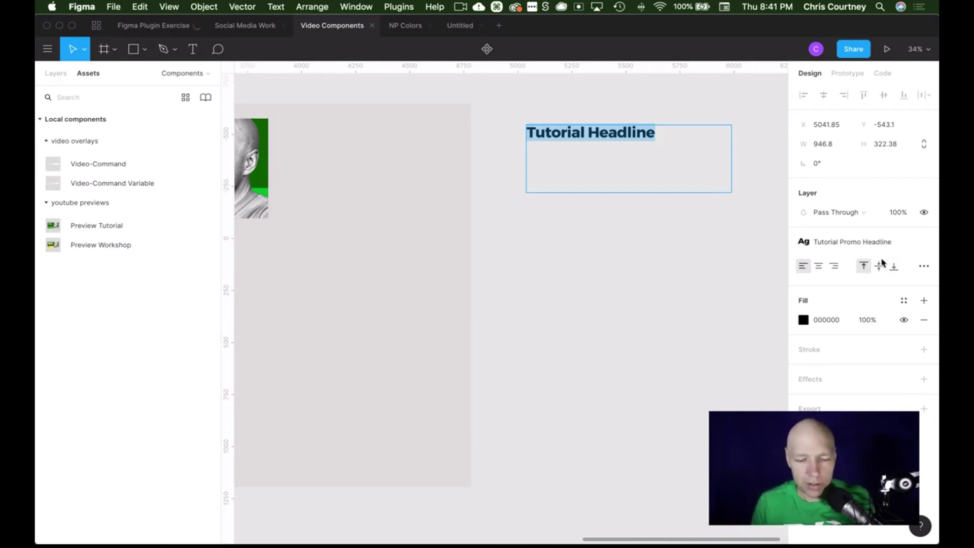
pyautogui.click(921, 242)
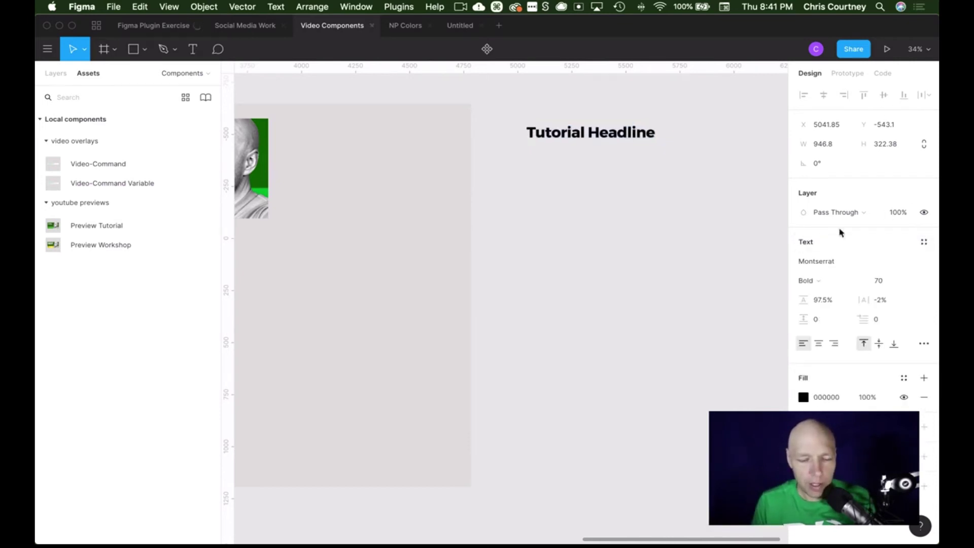
pyautogui.doubleClick(593, 135)
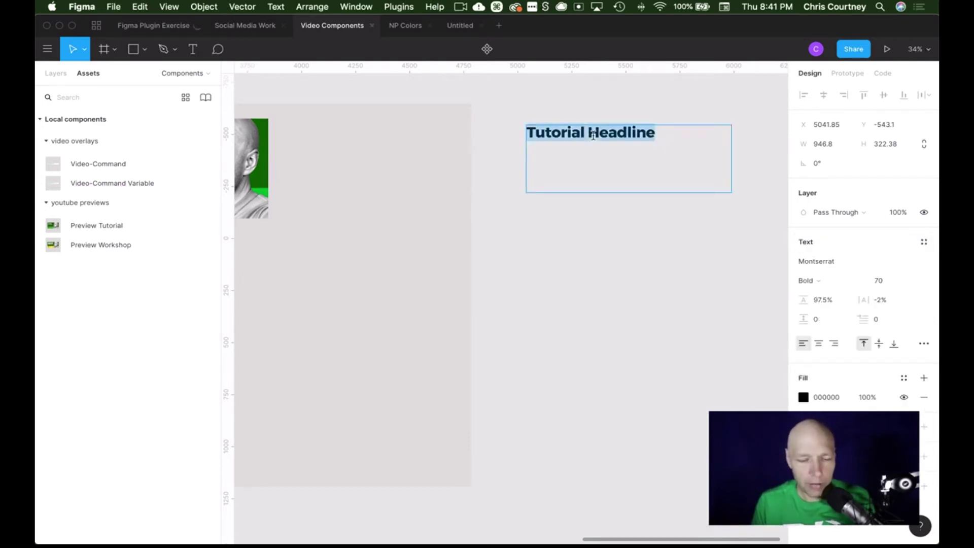
pyautogui.click(844, 262)
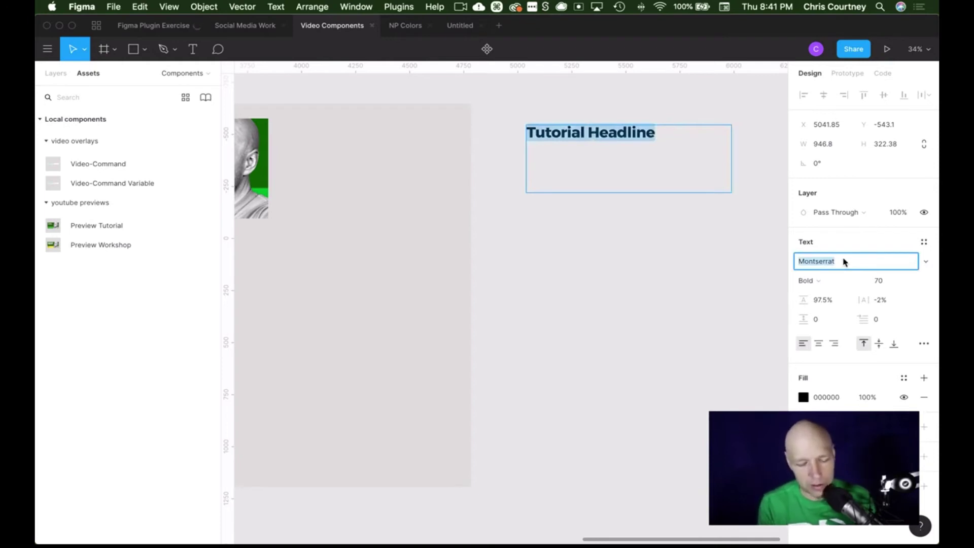
pyautogui.write('Avenir')
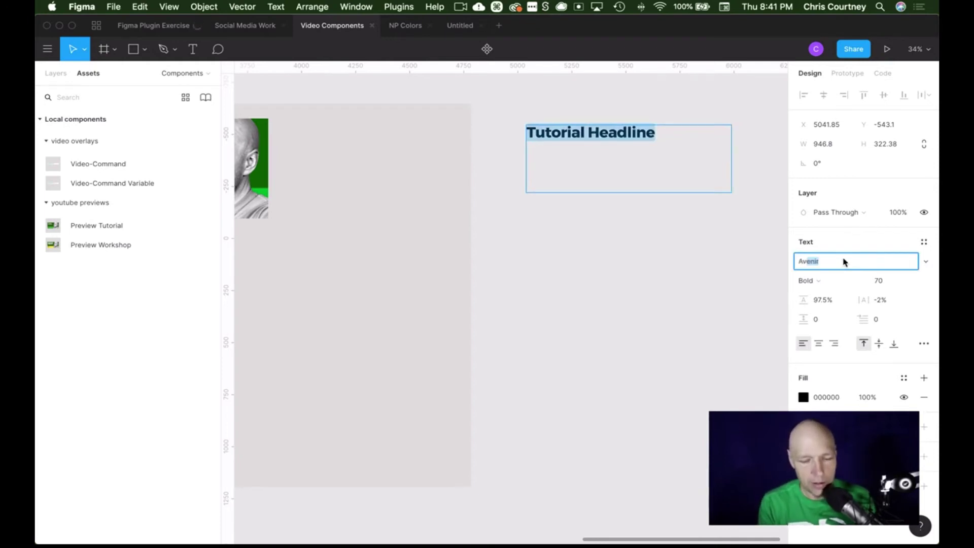
pyautogui.press('Return')
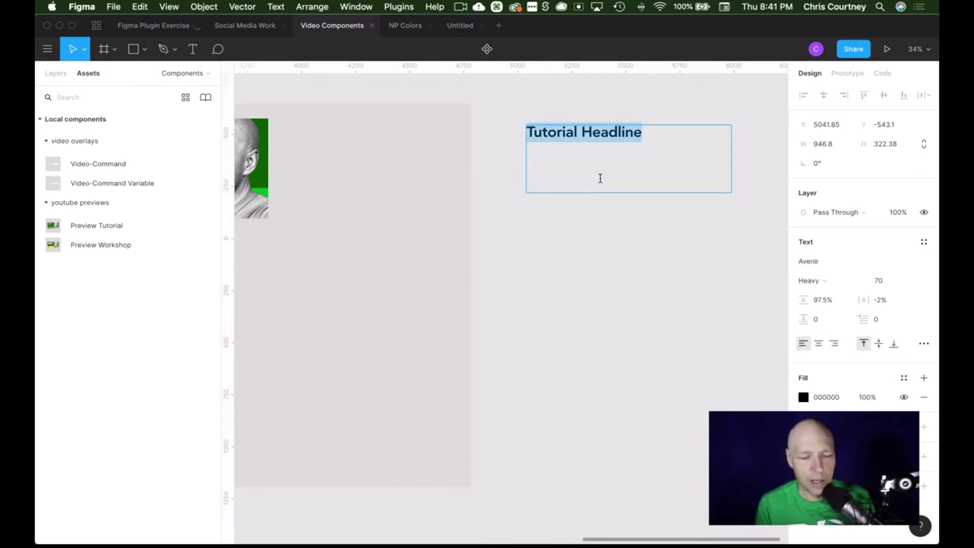
# - Set the headline's font size to 48 and its weight to Black
pyautogui.scroll(3, 600, 178)
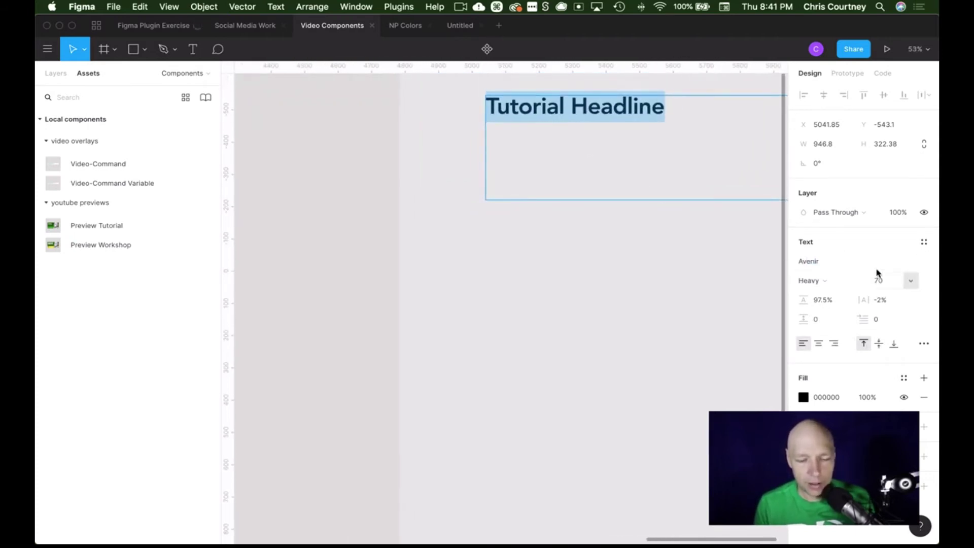
pyautogui.click(833, 284)
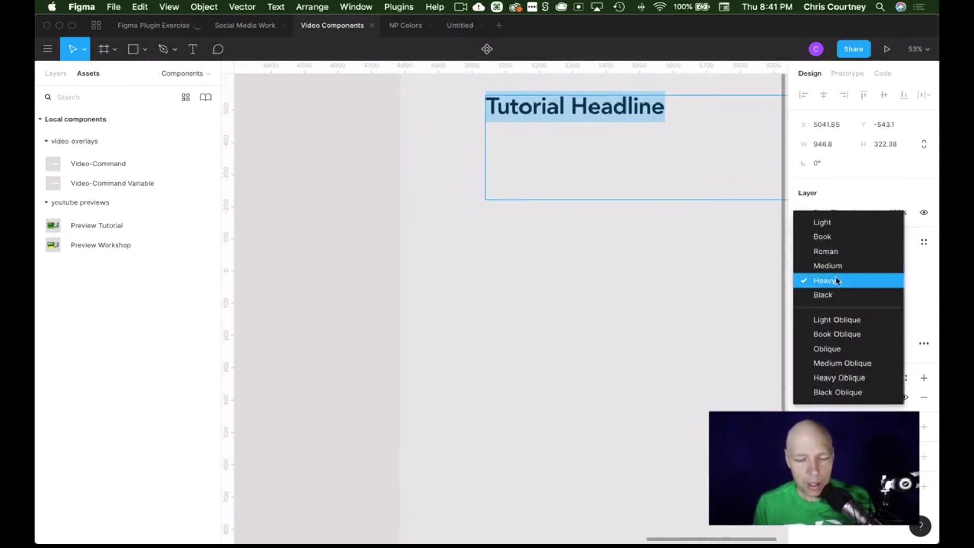
pyautogui.click(836, 252)
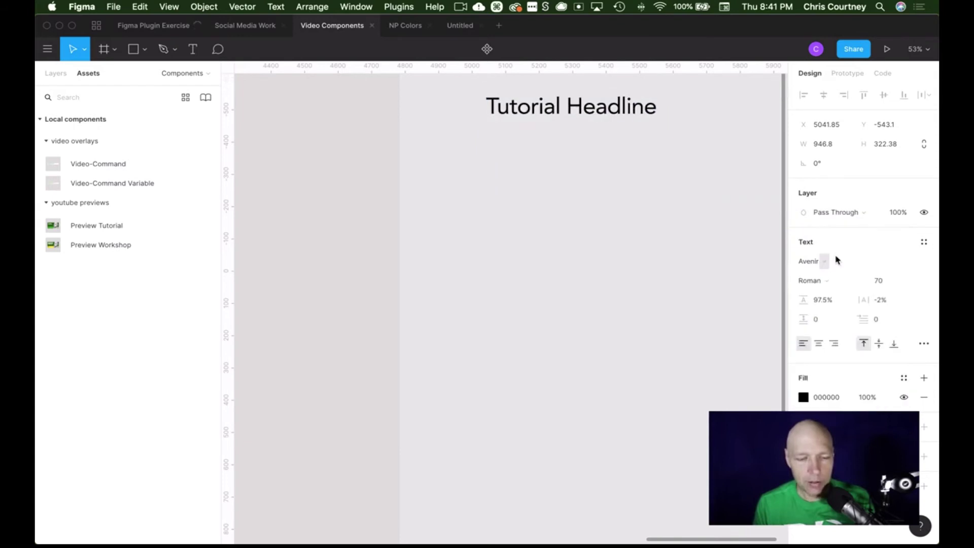
pyautogui.click(895, 282)
pyautogui.write('48')
pyautogui.press('Return')
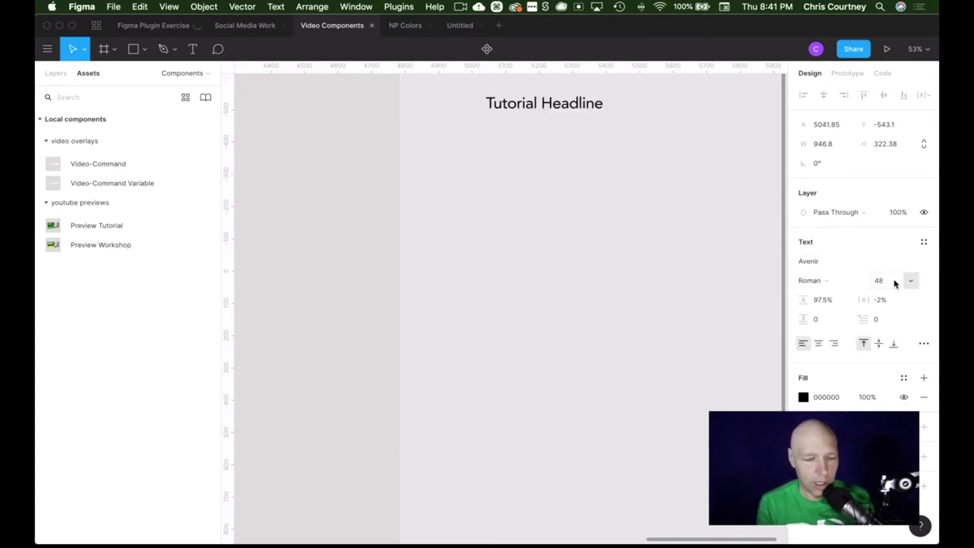
pyautogui.click(804, 281)
pyautogui.click(837, 325)
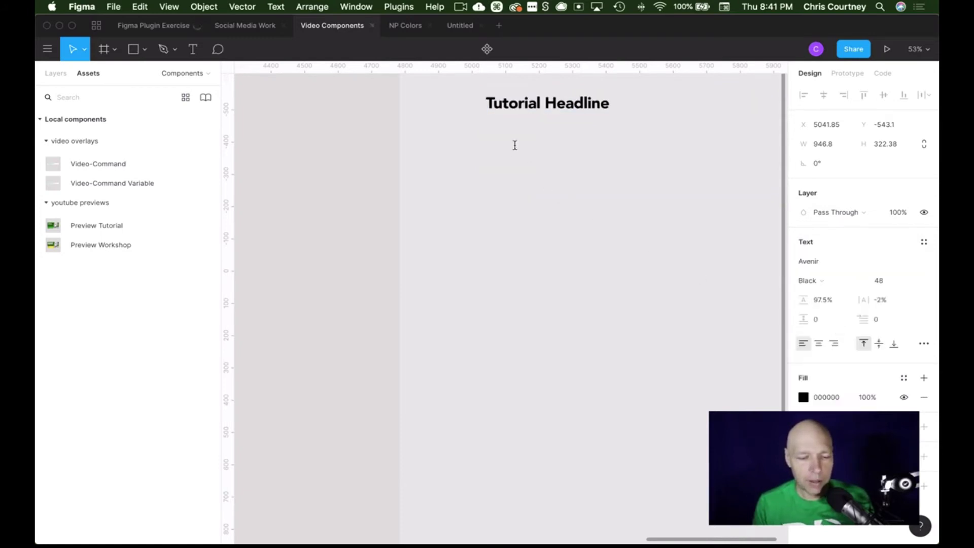
# - Set the headline's letter case to uppercase and its letter spacing to 10%
pyautogui.doubleClick(536, 109)
pyautogui.click(923, 343)
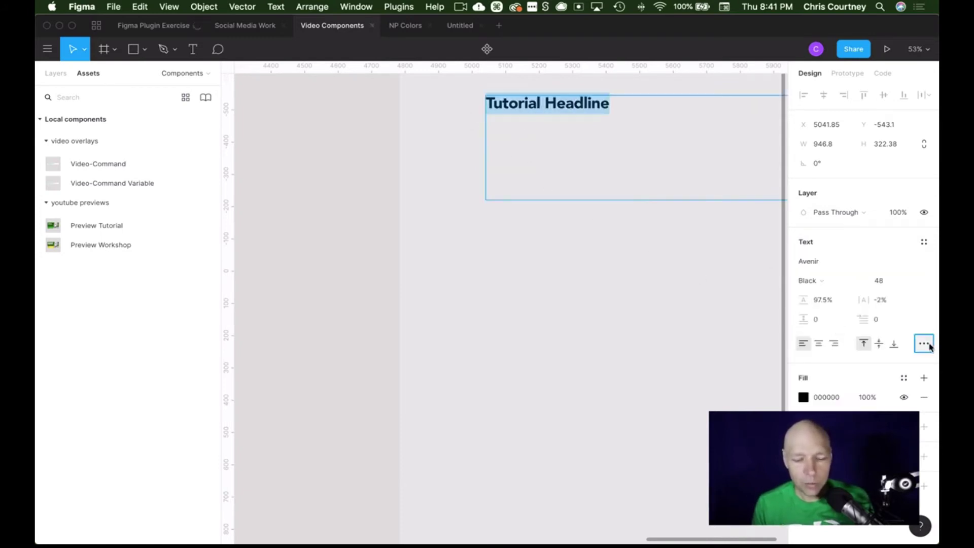
pyautogui.click(728, 425)
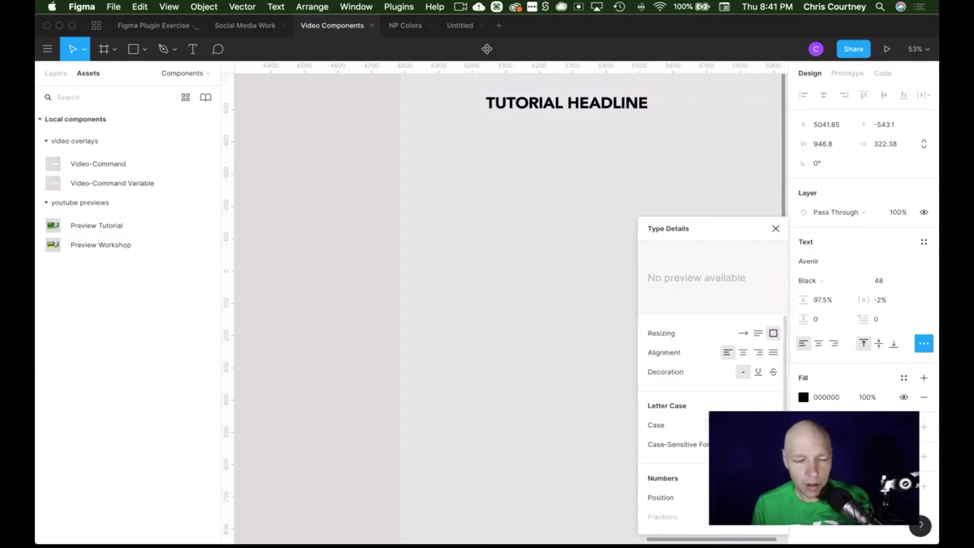
pyautogui.click(895, 299)
pyautogui.write('10')
pyautogui.press('Return')
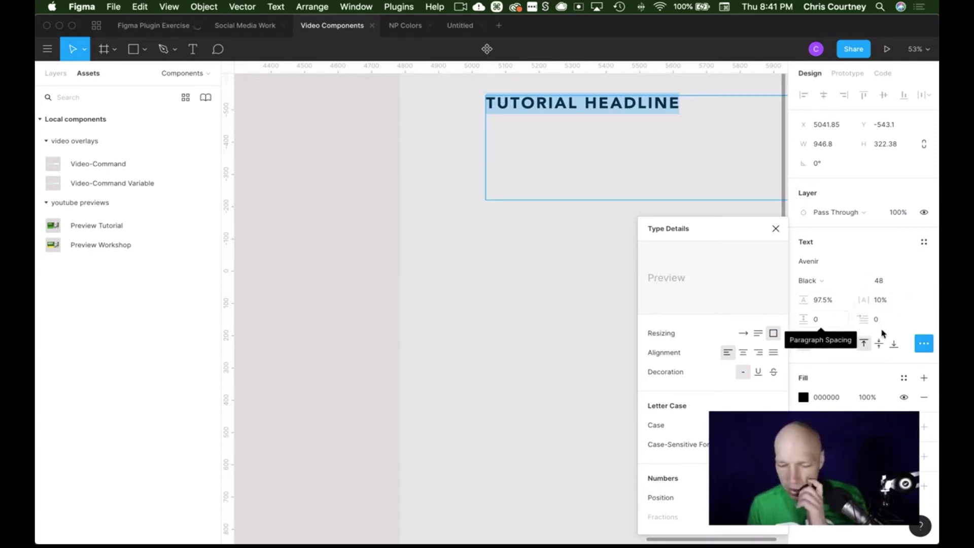
pyautogui.click(451, 199)
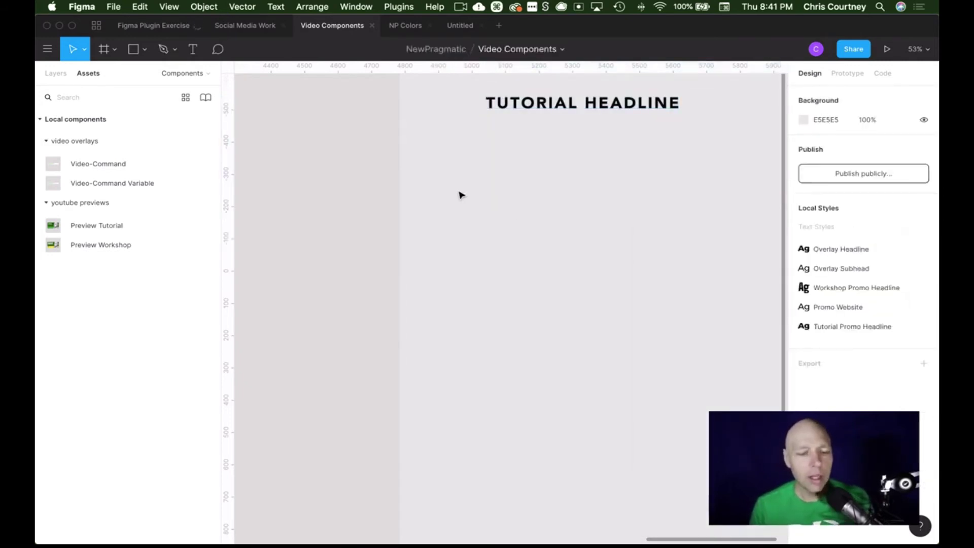
# - Shrink the headline's text box to about 63 high and set the font size to 24
pyautogui.click(538, 118)
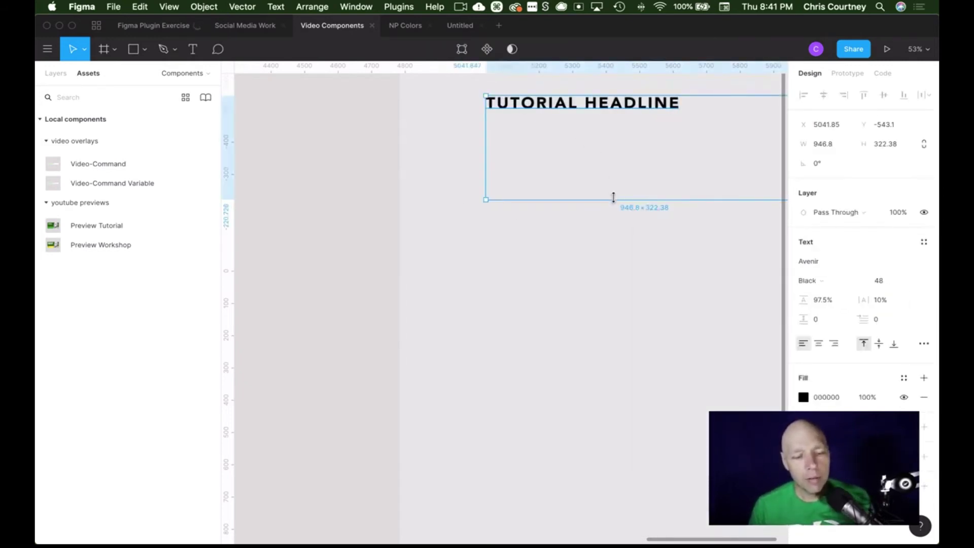
pyautogui.moveTo(613, 198); pyautogui.dragTo(606, 116)
pyautogui.hscroll(4, 618, 208)
pyautogui.scroll(2, 618, 208)
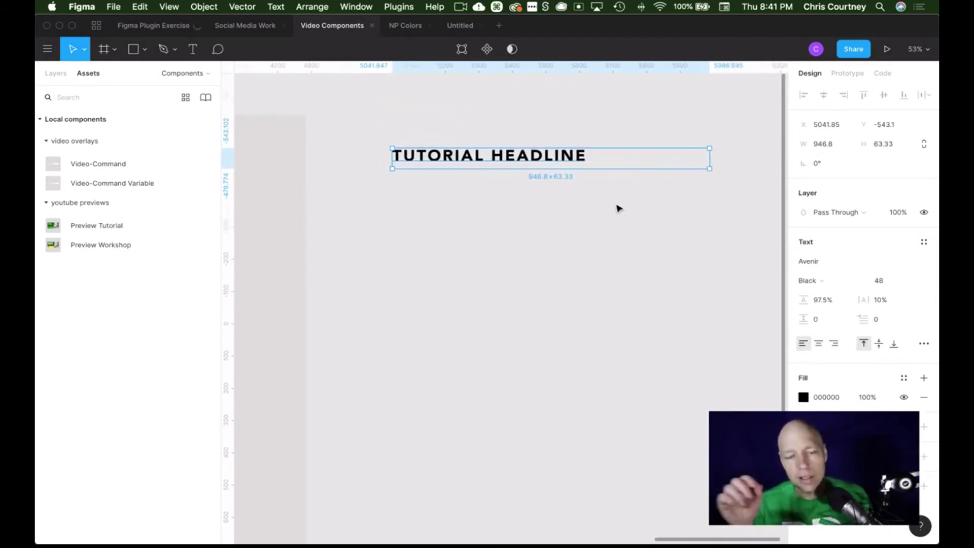
pyautogui.click(895, 284)
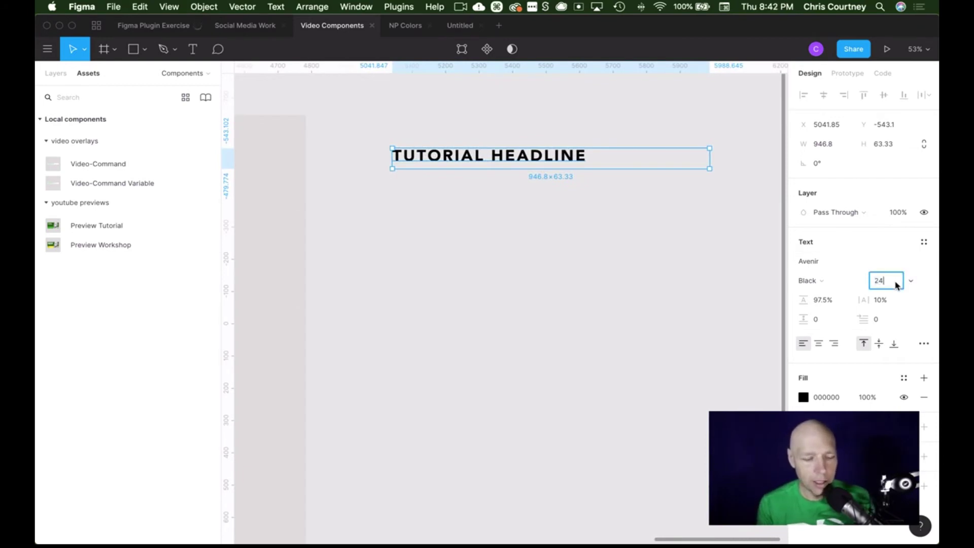
pyautogui.press('Return')
pyautogui.scroll(5, 424, 244)
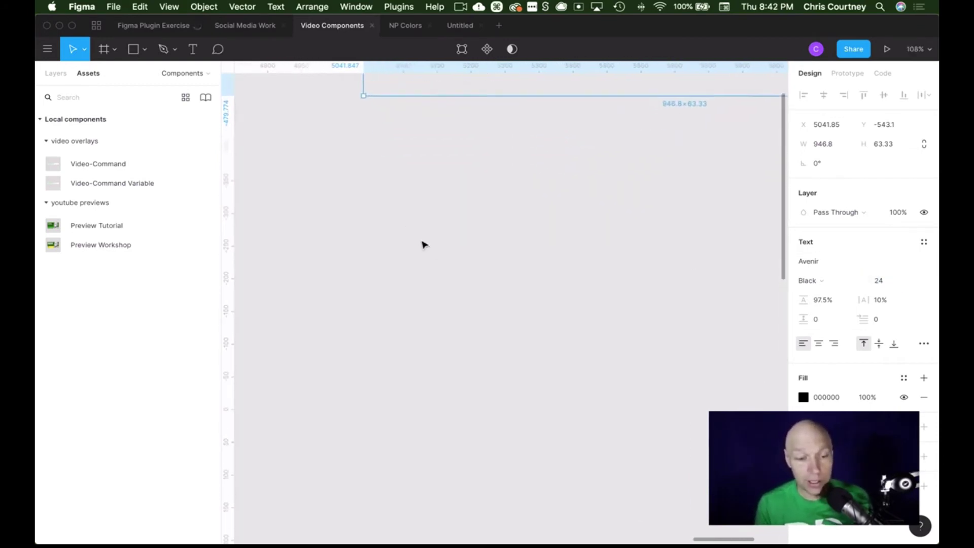
pyautogui.scroll(-1, 424, 244)
pyautogui.scroll(-3, 424, 244)
pyautogui.scroll(2, 424, 244)
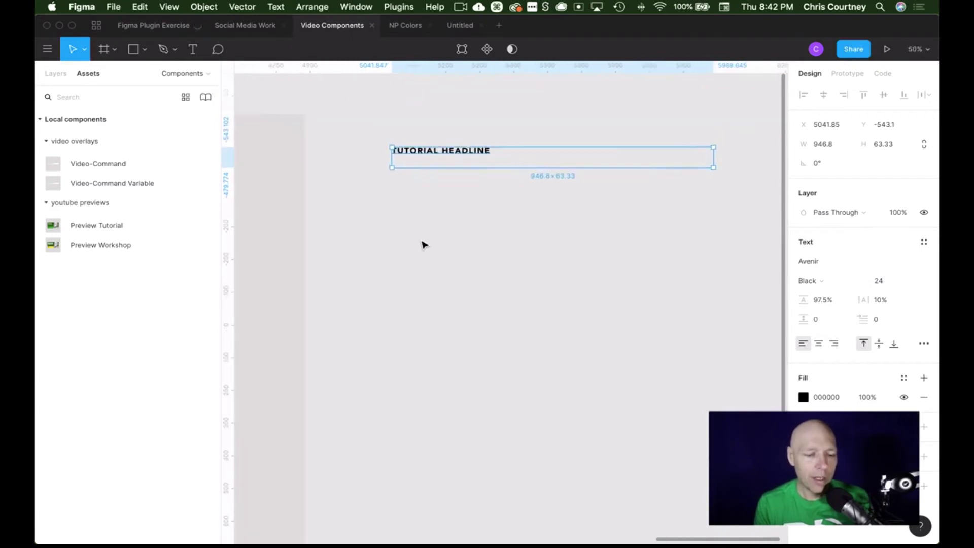
# - Reduce the height of the headline's text box to about 32 so it fits the smaller text
pyautogui.click(524, 208)
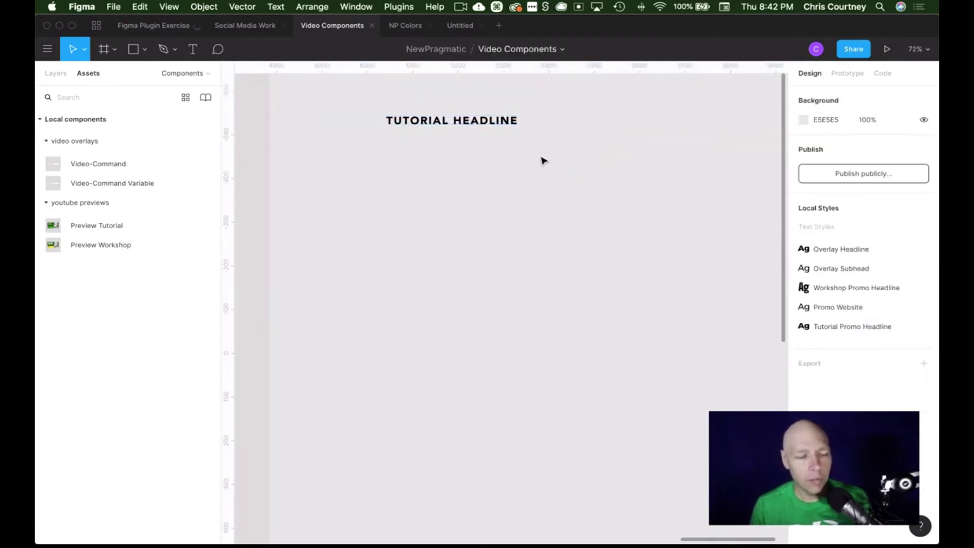
pyautogui.click(515, 126)
pyautogui.moveTo(525, 149); pyautogui.dragTo(521, 132)
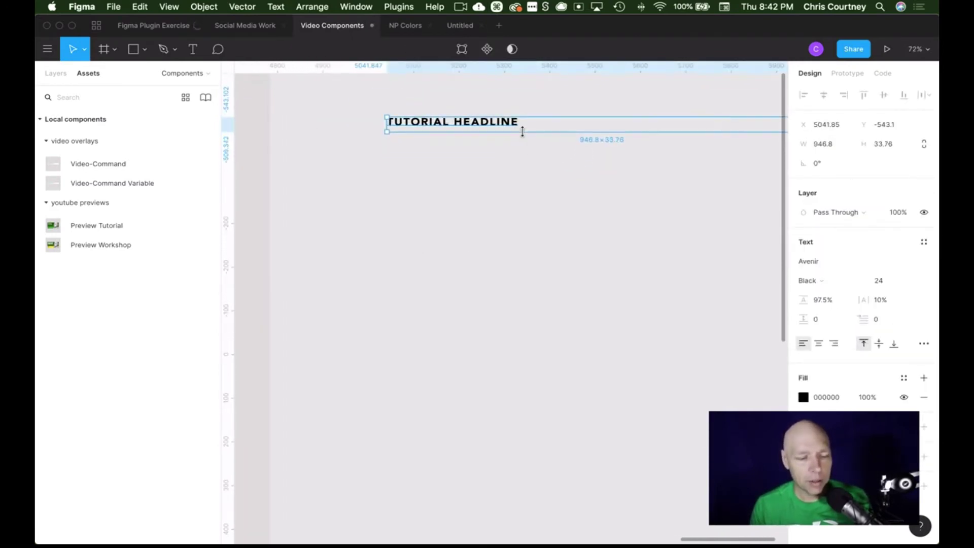
pyautogui.scroll(-1, 514, 131)
pyautogui.keyDown('ctrl'); pyautogui.click(464, 114); pyautogui.keyUp('ctrl')
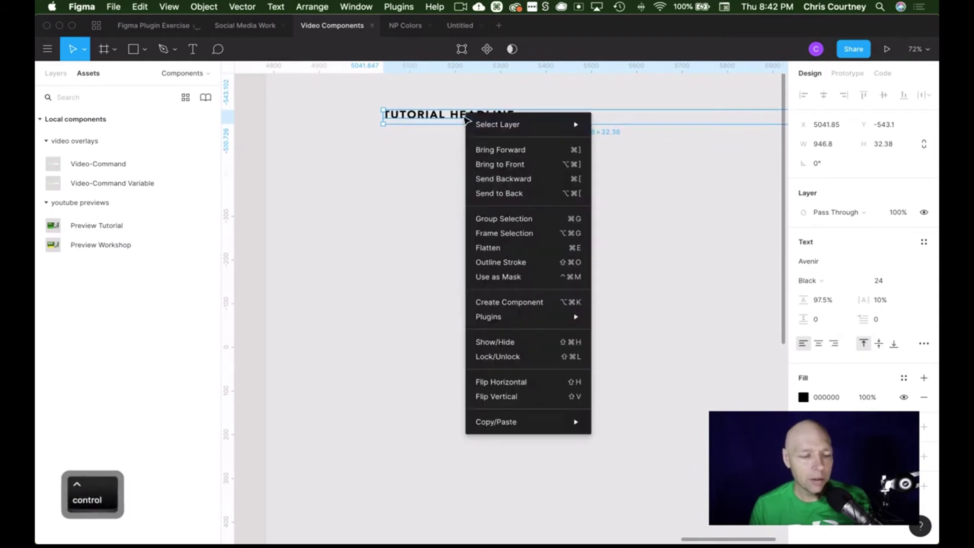
pyautogui.click(434, 284)
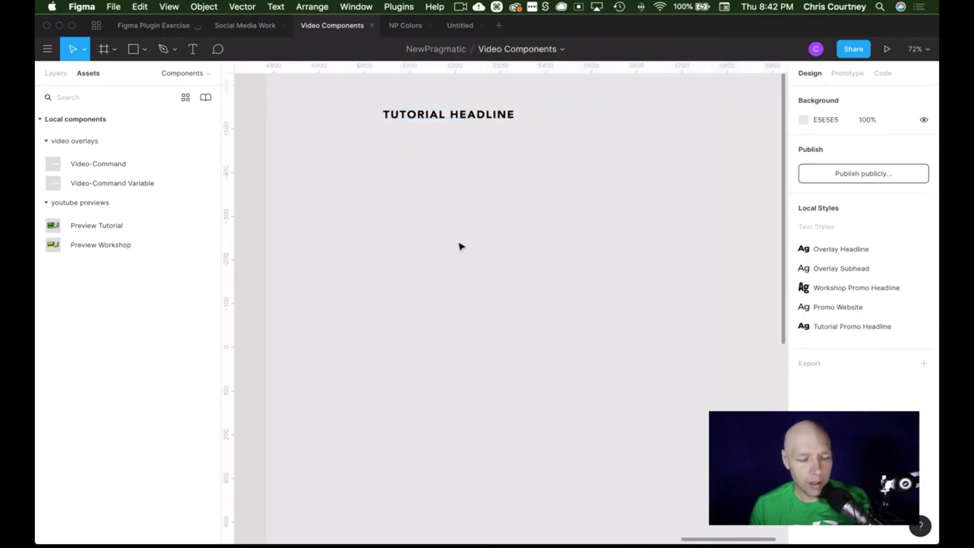
# - Save the uppercase headline's formatting as a new text style named Section Label
pyautogui.click(458, 121)
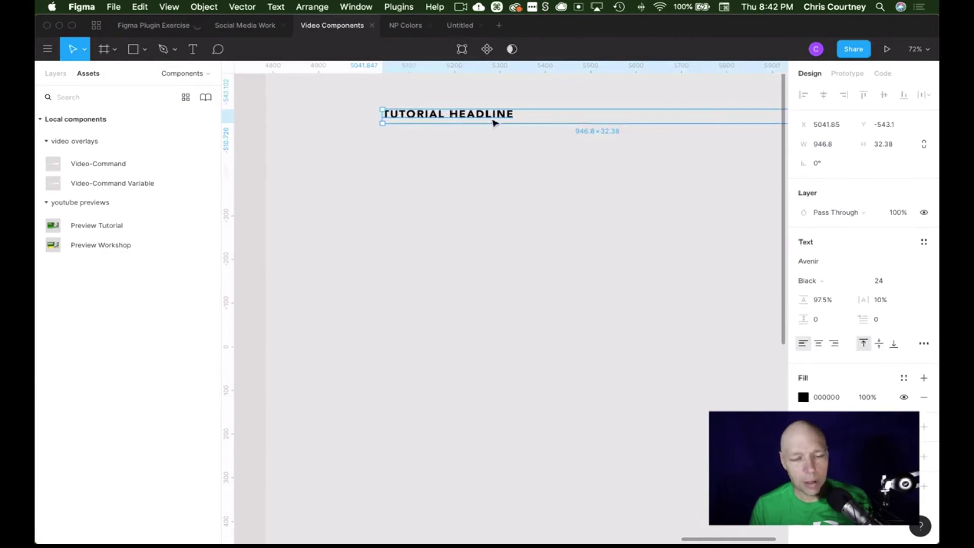
pyautogui.scroll(-1, 466, 122)
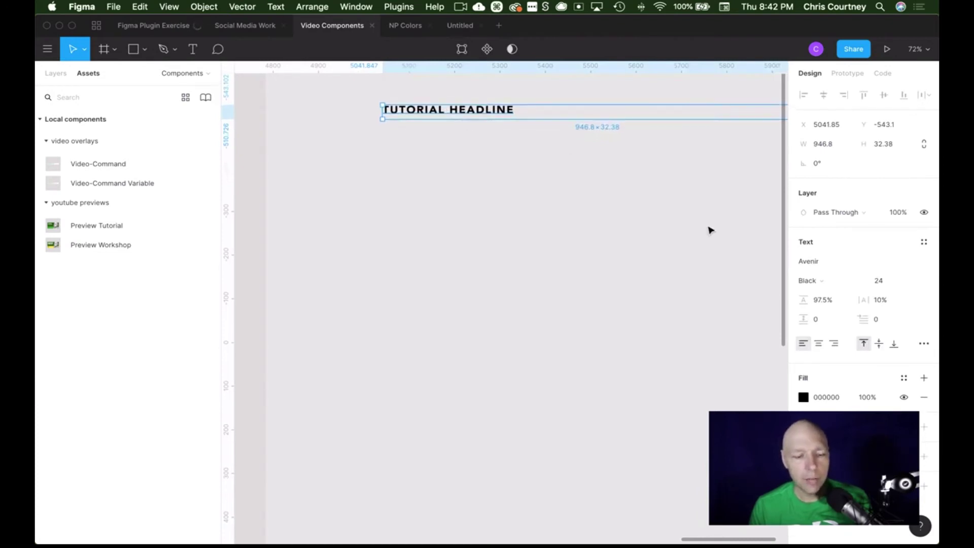
pyautogui.click(923, 242)
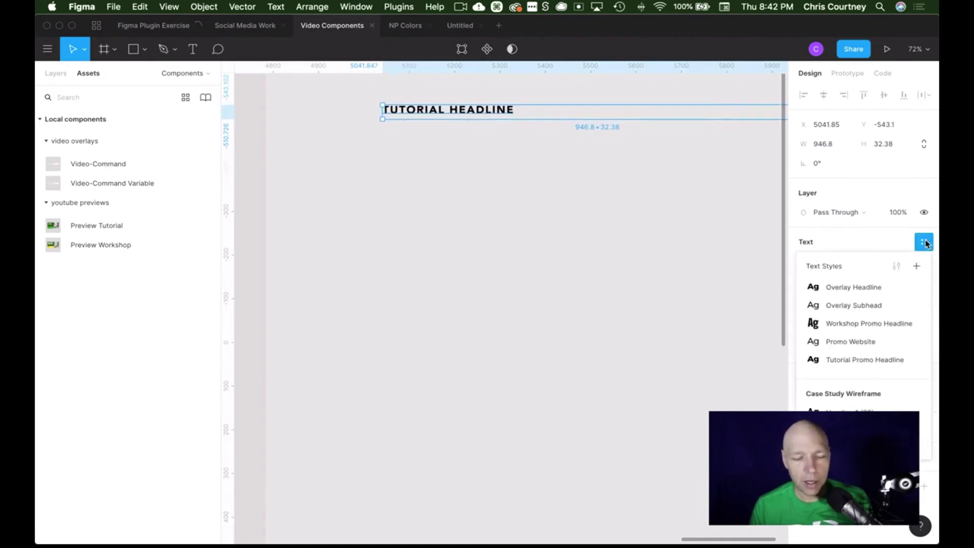
pyautogui.click(916, 267)
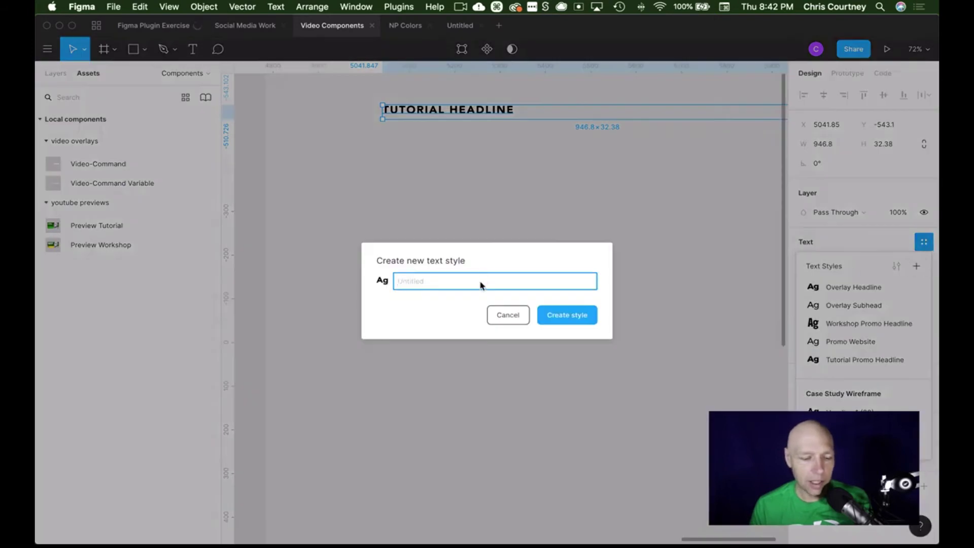
pyautogui.write('Section ')
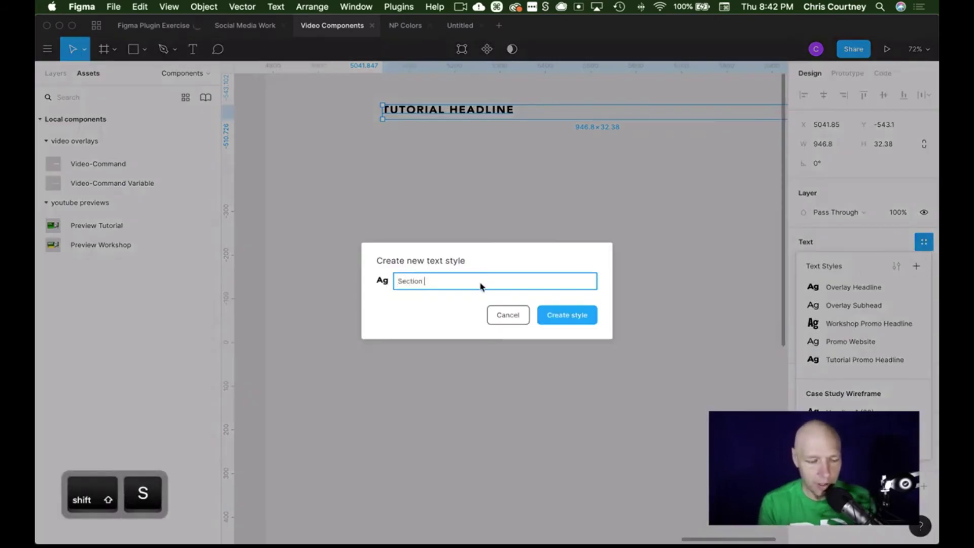
pyautogui.write('Label')
pyautogui.press('Return')
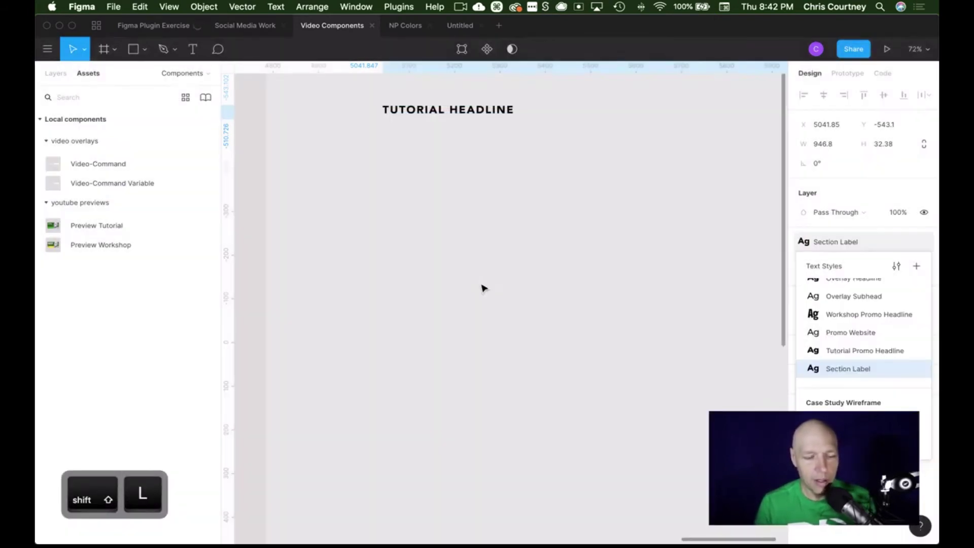
pyautogui.click(771, 319)
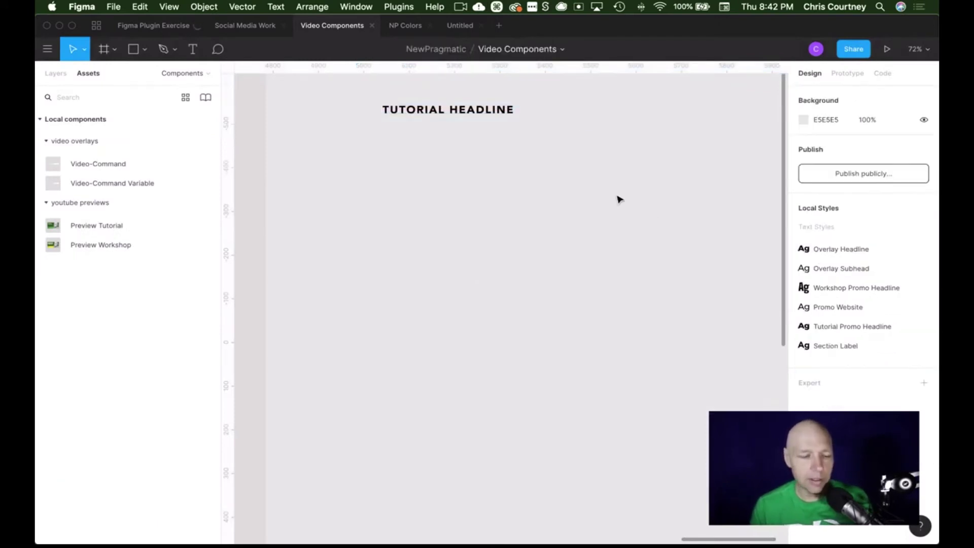
# - Move the headline into the youtube previews frame below the tutorial preview, and turn it into a component
pyautogui.click(463, 113)
pyautogui.press('Return')
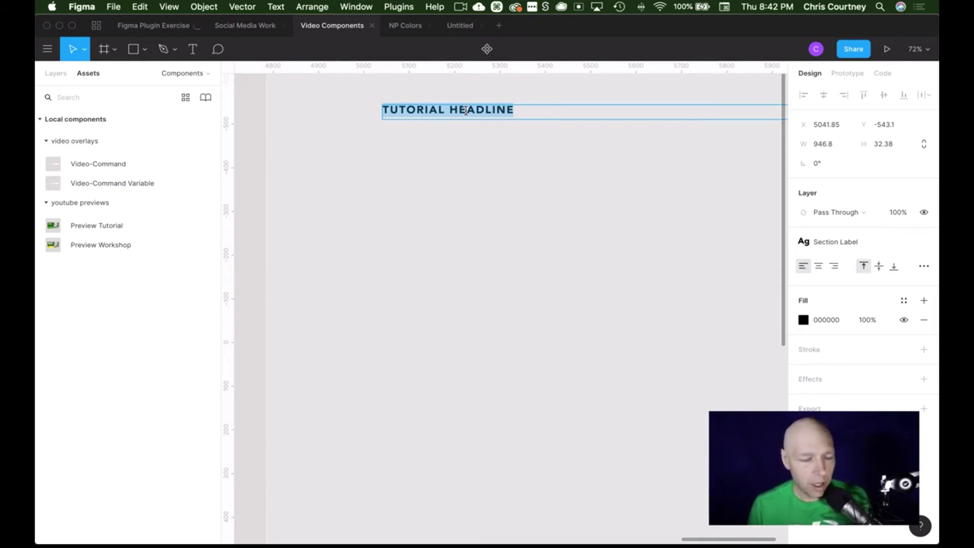
pyautogui.press('Escape')
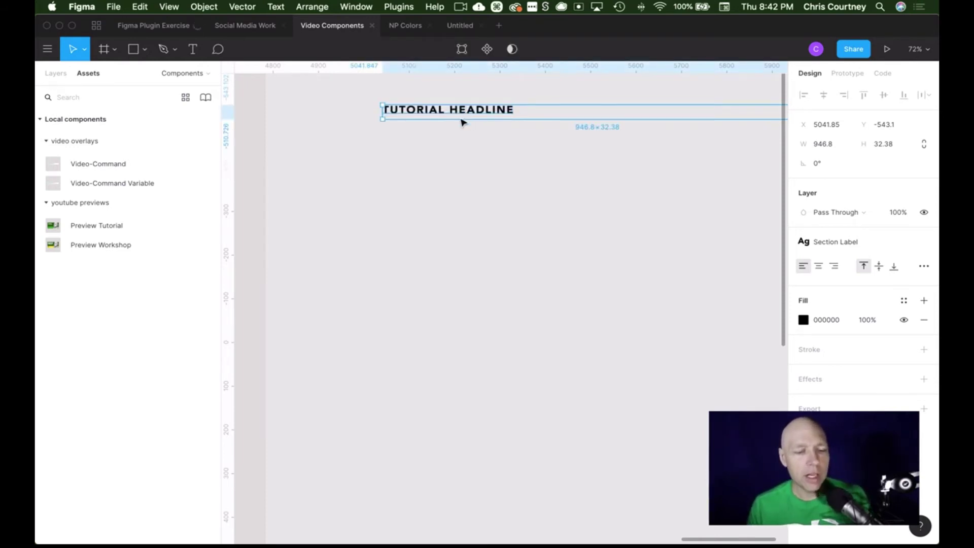
pyautogui.scroll(-1, 462, 123)
pyautogui.scroll(2, 495, 108)
pyautogui.hscroll(-1, 496, 109)
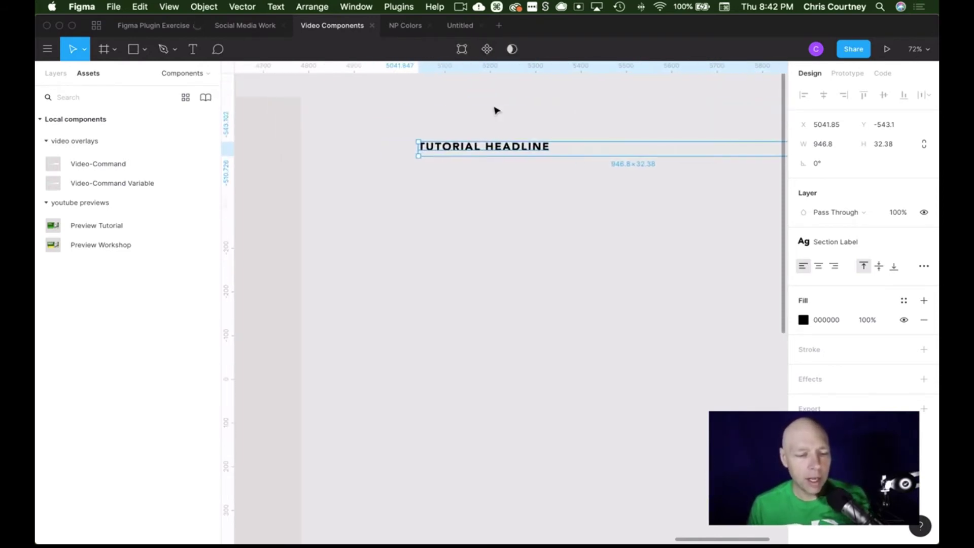
pyautogui.scroll(-5, 496, 110)
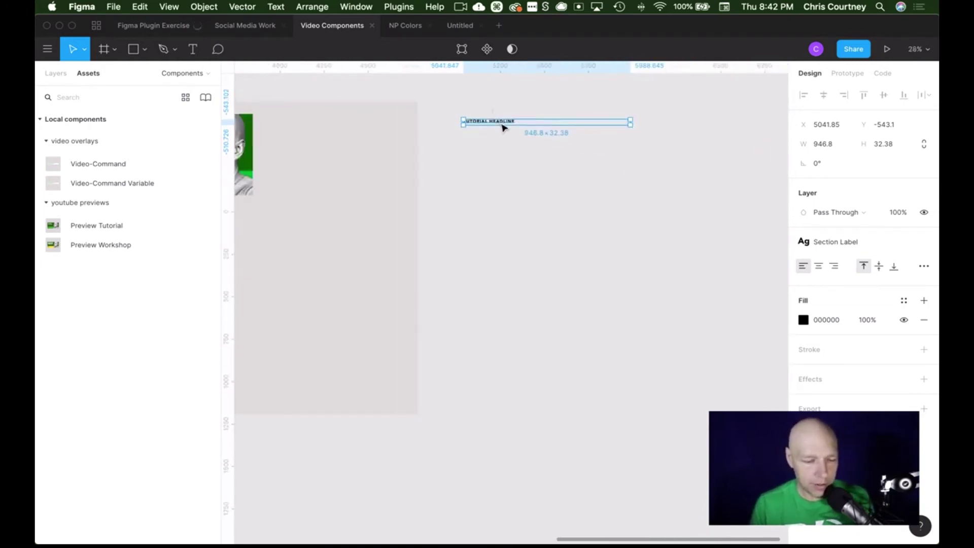
pyautogui.moveTo(504, 127); pyautogui.dragTo(296, 262)
pyautogui.click(487, 49)
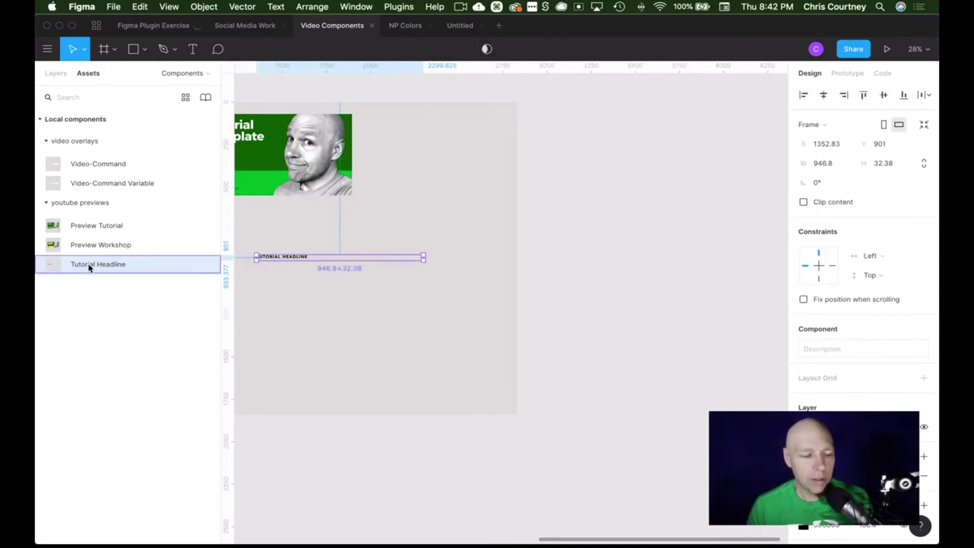
# - Place trial instances of the Tutorial Headline and Preview Tutorial components on the empty canvas beside the frame, deleting each one
pyautogui.moveTo(76, 265); pyautogui.dragTo(606, 152)
pyautogui.click(577, 207)
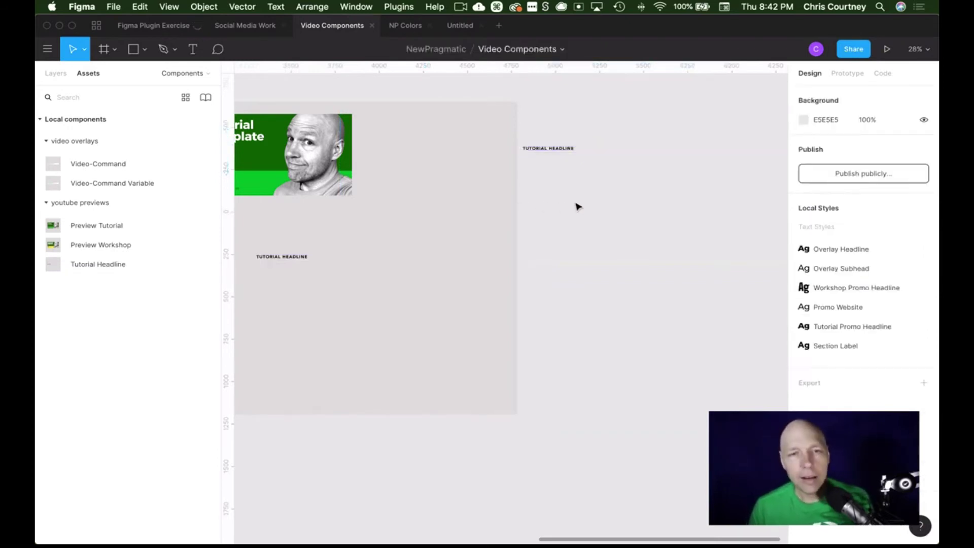
pyautogui.click(568, 148)
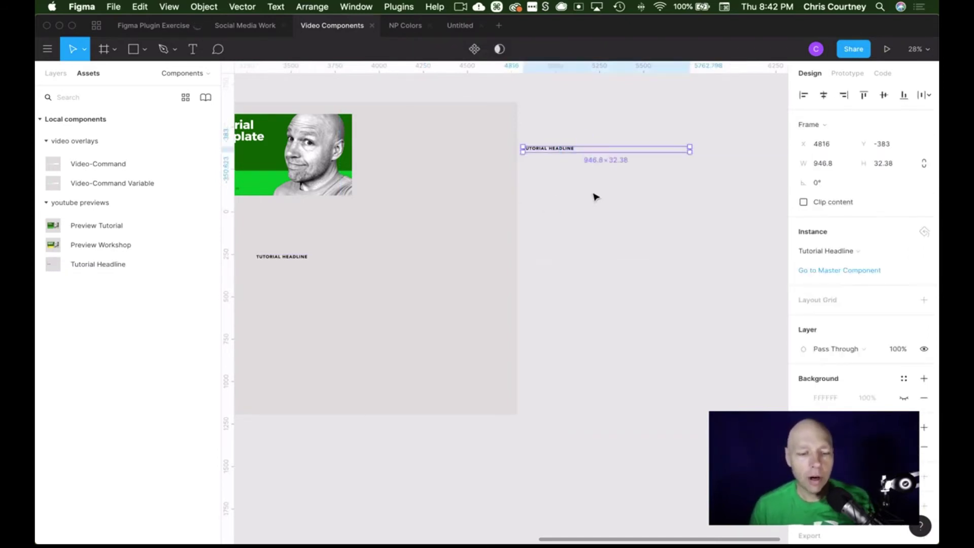
pyautogui.press('Delete')
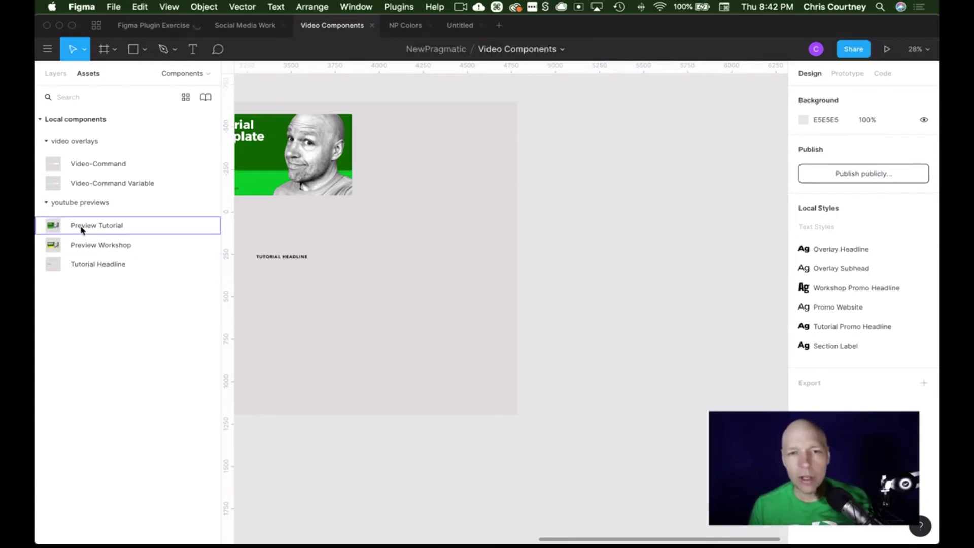
pyautogui.moveTo(55, 229); pyautogui.dragTo(643, 155)
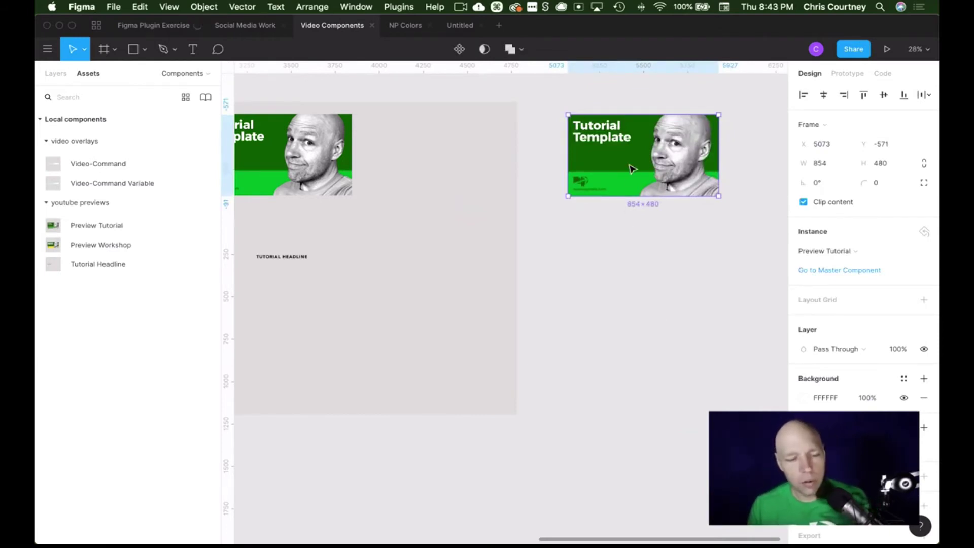
pyautogui.press('Delete')
# - Check which components the Tutorial Headline component inside the frame can be swapped with
pyautogui.click(280, 257)
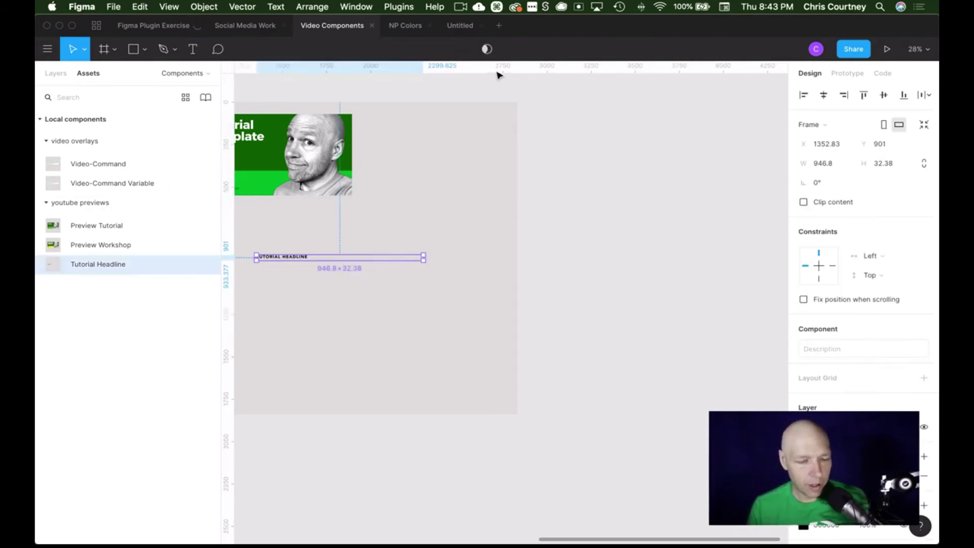
pyautogui.keyDown('ctrl'); pyautogui.click(300, 257); pyautogui.keyUp('ctrl')
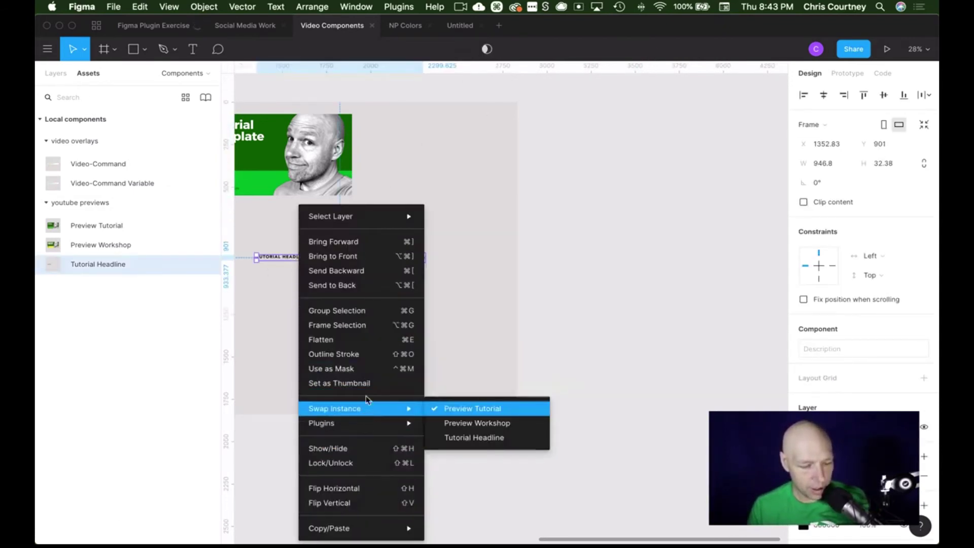
pyautogui.click(505, 352)
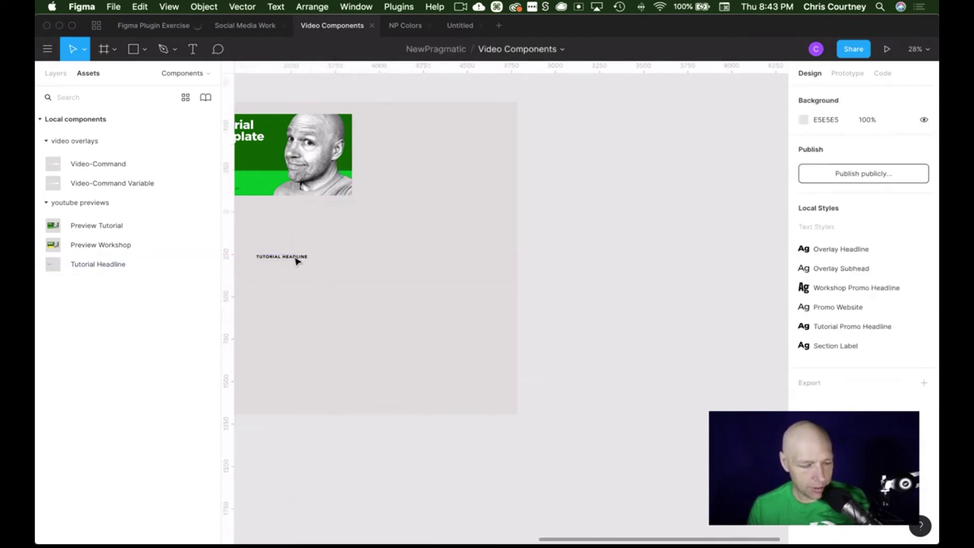
# - Move the Tutorial Headline component out of the frame onto the empty canvas and check its Swap Instance options there
pyautogui.click(295, 259)
pyautogui.moveTo(286, 261); pyautogui.dragTo(598, 182)
pyautogui.keyDown('ctrl'); pyautogui.click(597, 182); pyautogui.keyUp('ctrl')
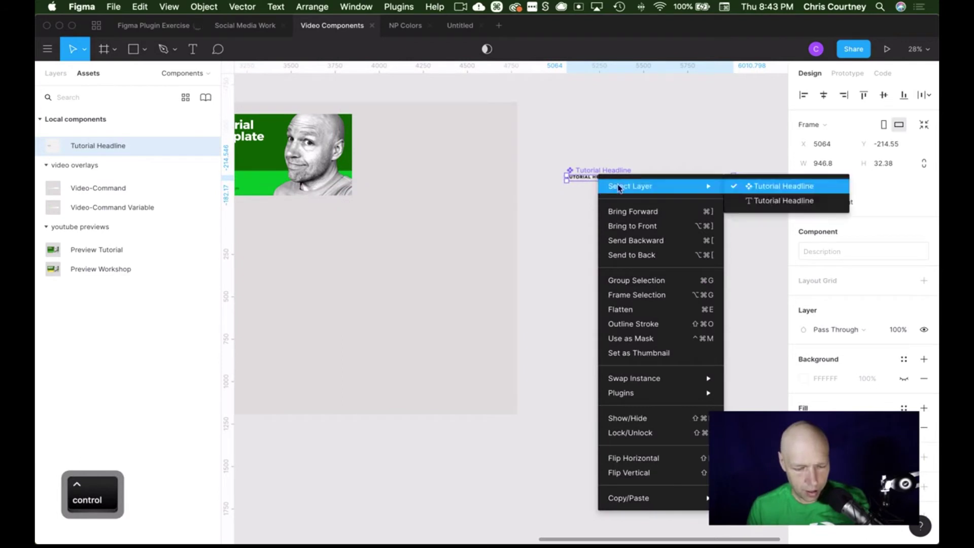
pyautogui.moveTo(642, 391)
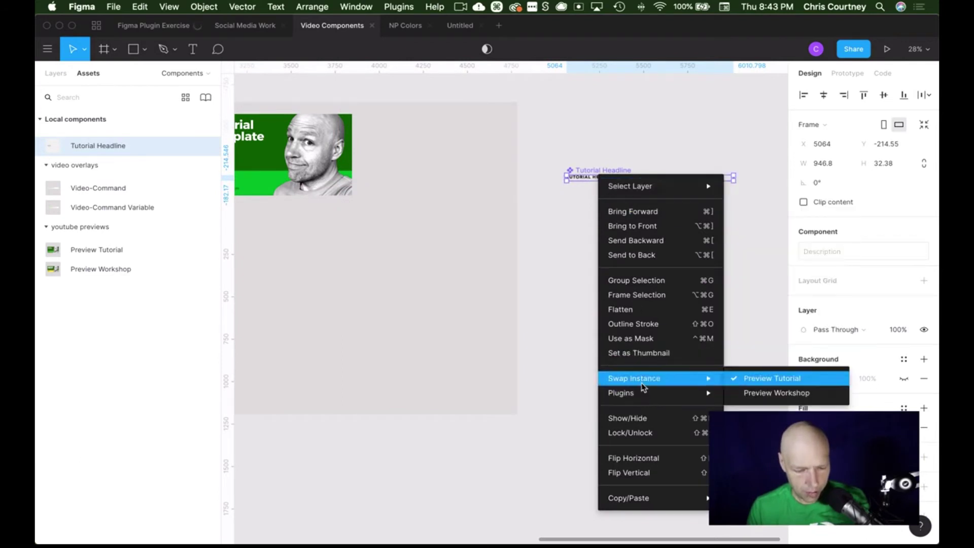
pyautogui.click(582, 353)
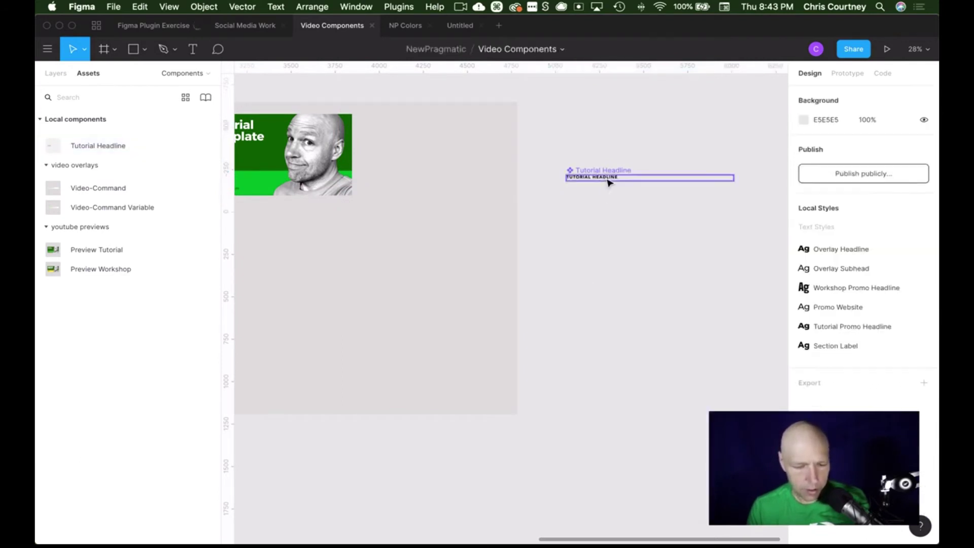
# - Recheck the Tutorial Headline component's Swap Instance options, and cut the component from the canvas
pyautogui.click(608, 179)
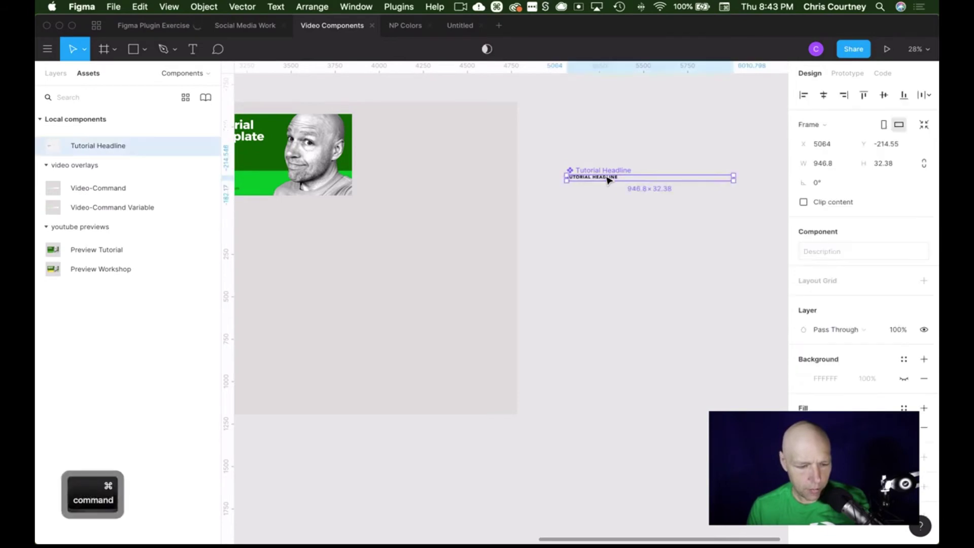
pyautogui.press('alt')
pyautogui.keyDown('ctrl'); pyautogui.click(608, 179); pyautogui.keyUp('ctrl')
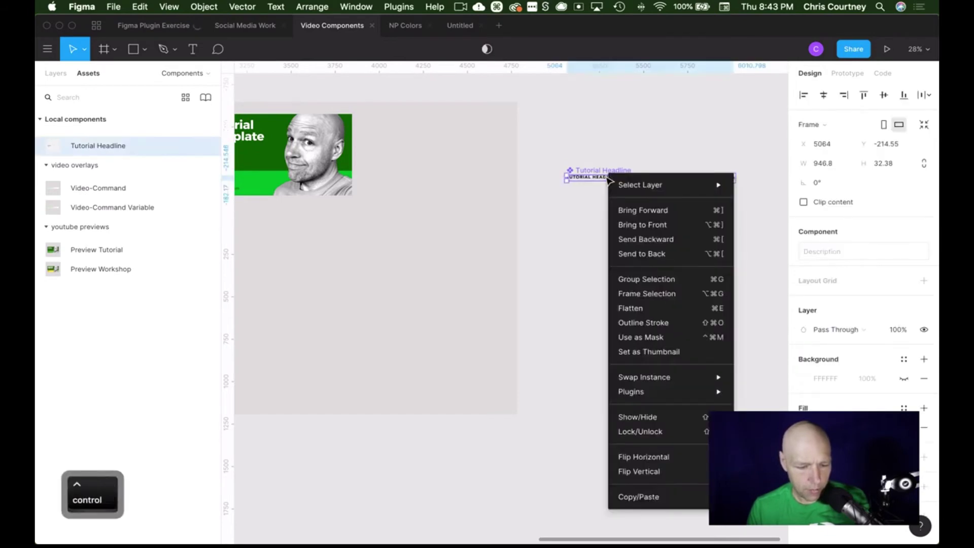
pyautogui.moveTo(679, 386)
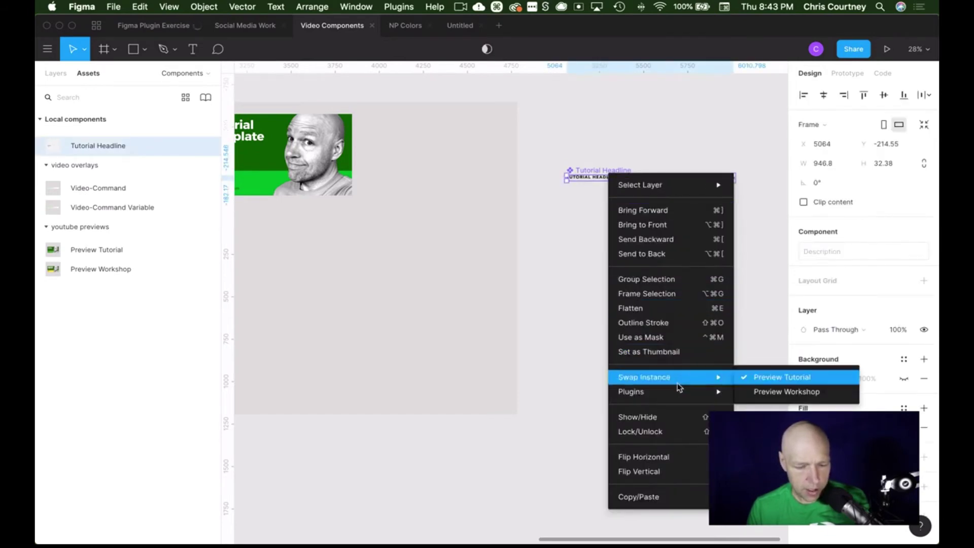
pyautogui.click(588, 174)
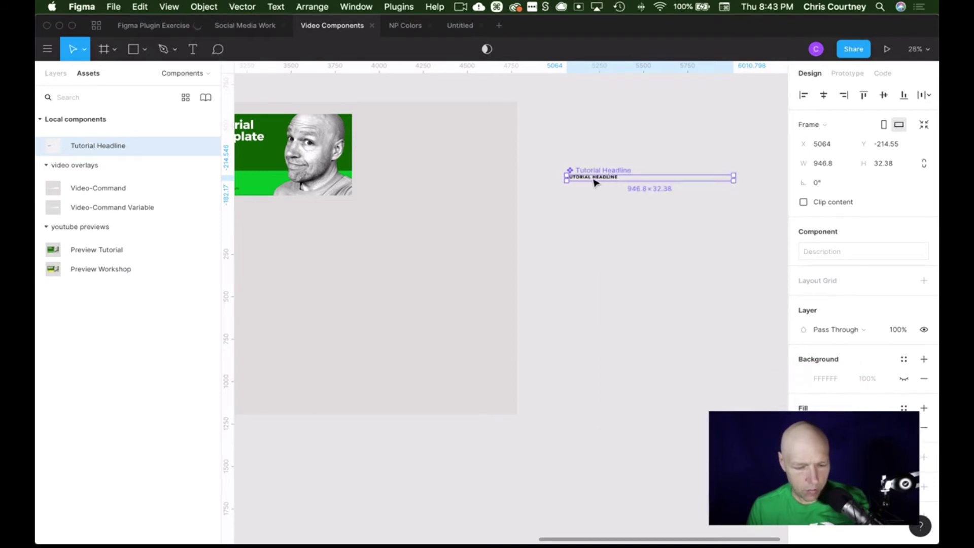
pyautogui.press('super+x')
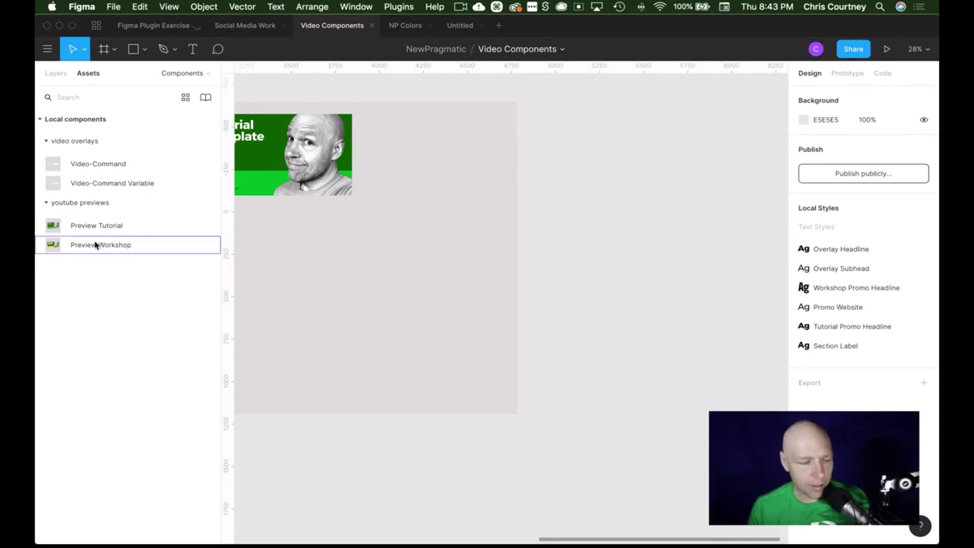
# - Add a text box about 769 by 413 on the empty canvas containing the sample text SDKFJHKSDJHDSKFJH
pyautogui.click(195, 49)
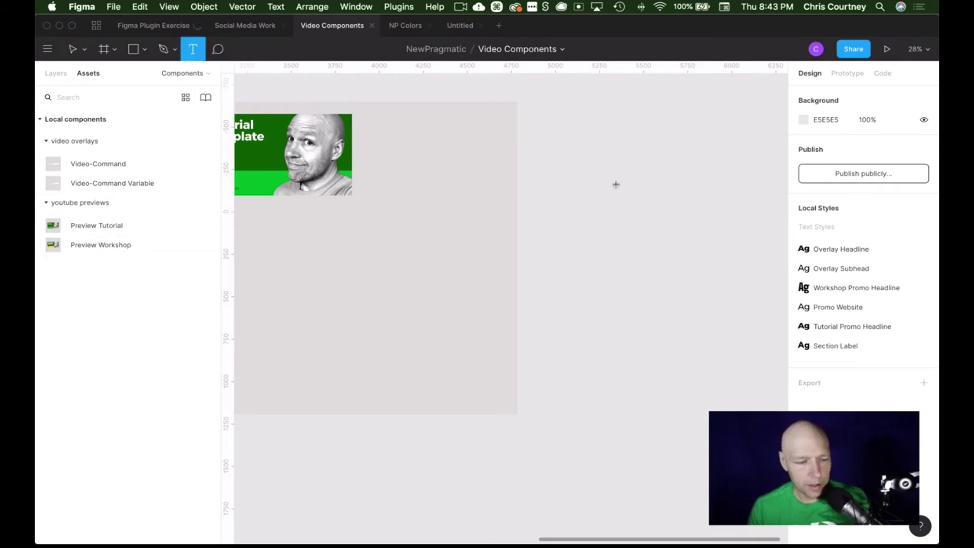
pyautogui.moveTo(560, 140); pyautogui.dragTo(696, 210)
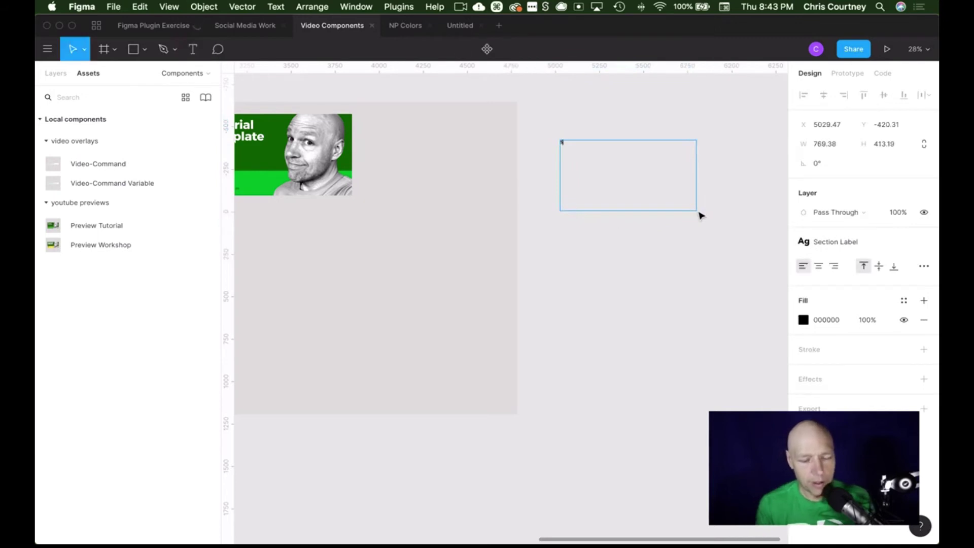
pyautogui.write('SDKFJHKSDJHDSKFJH')
# - Detach the Section Label style from all of the sample text and apply the Overlay Headline style instead
pyautogui.press('super+a')
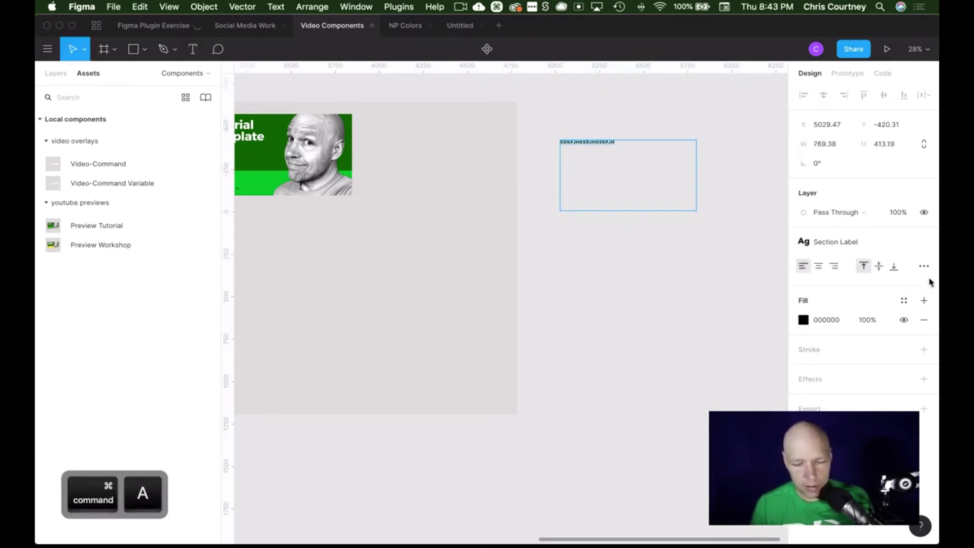
pyautogui.click(924, 243)
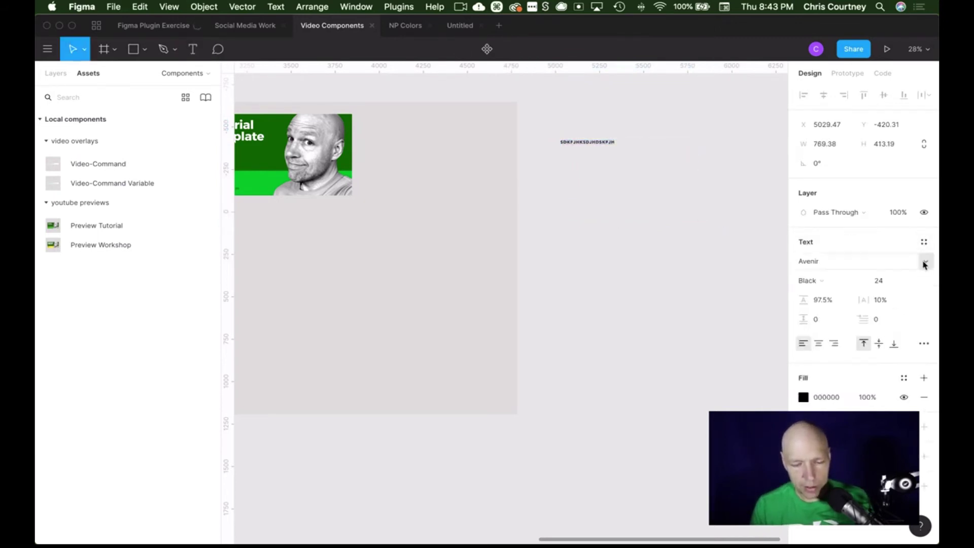
pyautogui.click(923, 243)
pyautogui.click(869, 288)
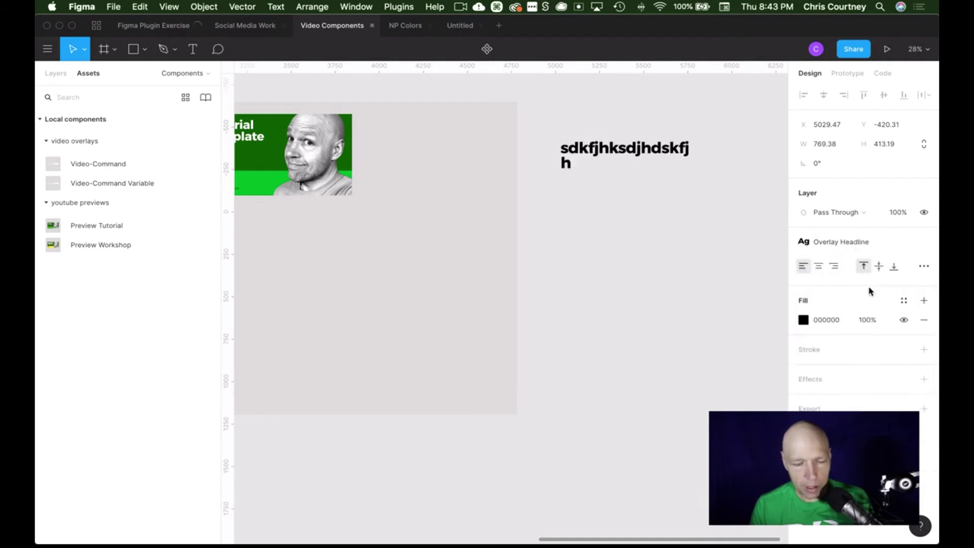
# - Replace the sample text's Overlay Headline style with Promo Website, and detach that style as well
pyautogui.click(923, 242)
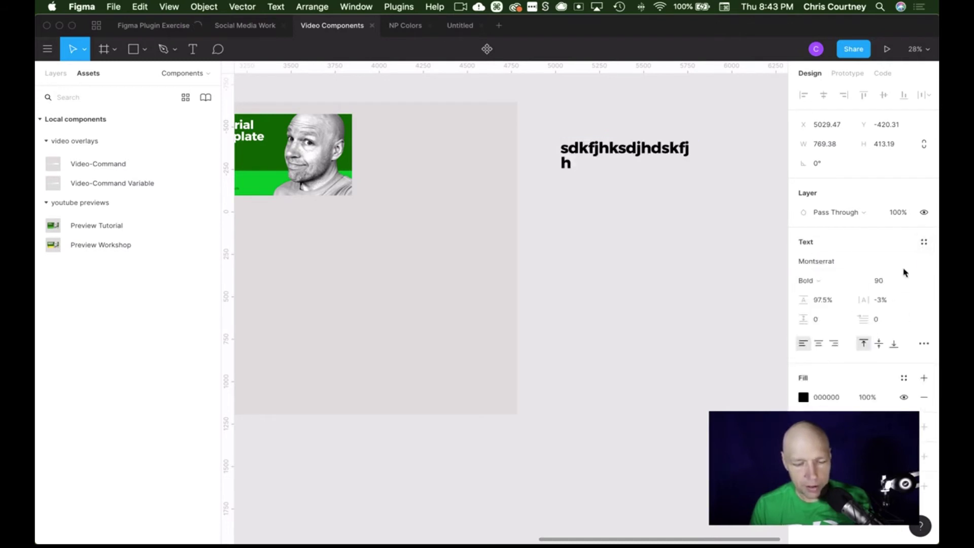
pyautogui.click(923, 243)
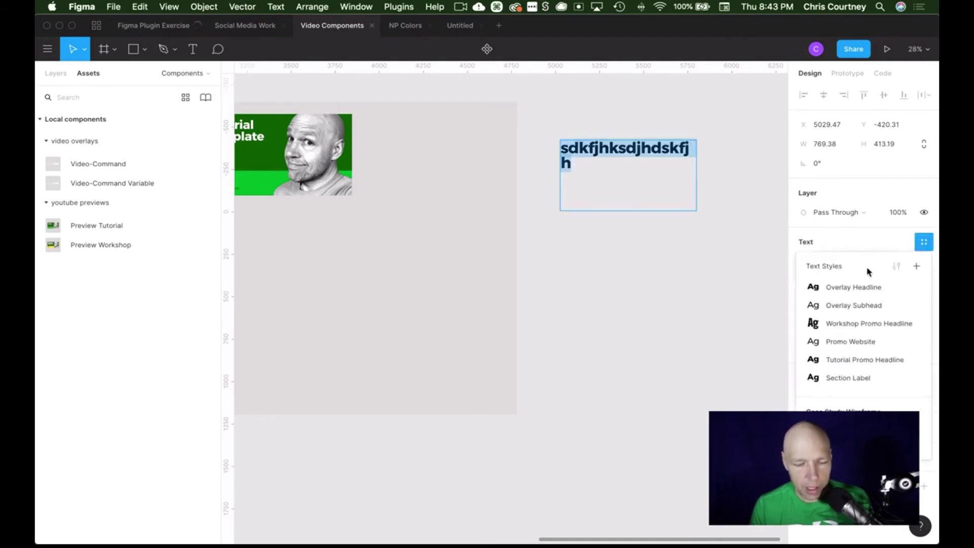
pyautogui.click(854, 342)
pyautogui.click(923, 242)
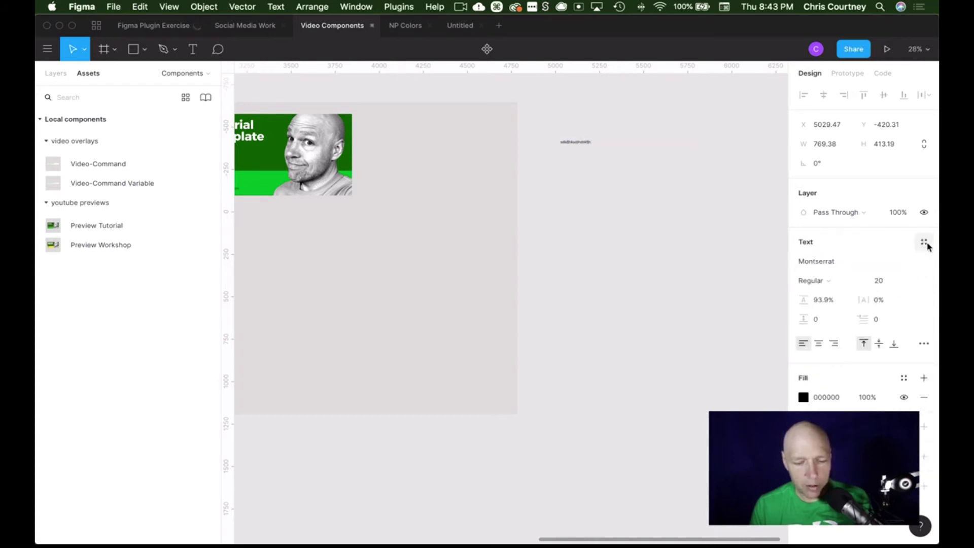
# - Apply the Section Label style to the sample text and reduce its box height to about 30
pyautogui.click(922, 243)
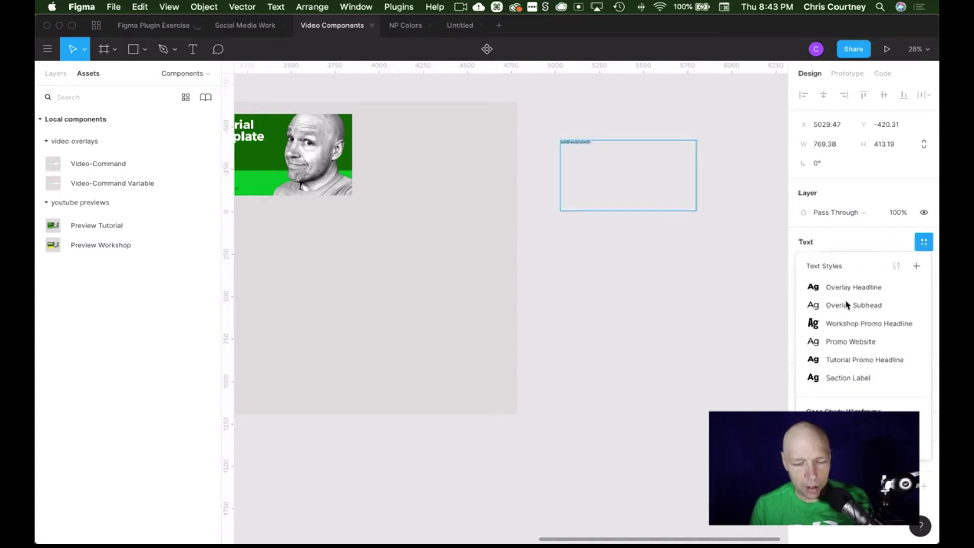
pyautogui.click(855, 377)
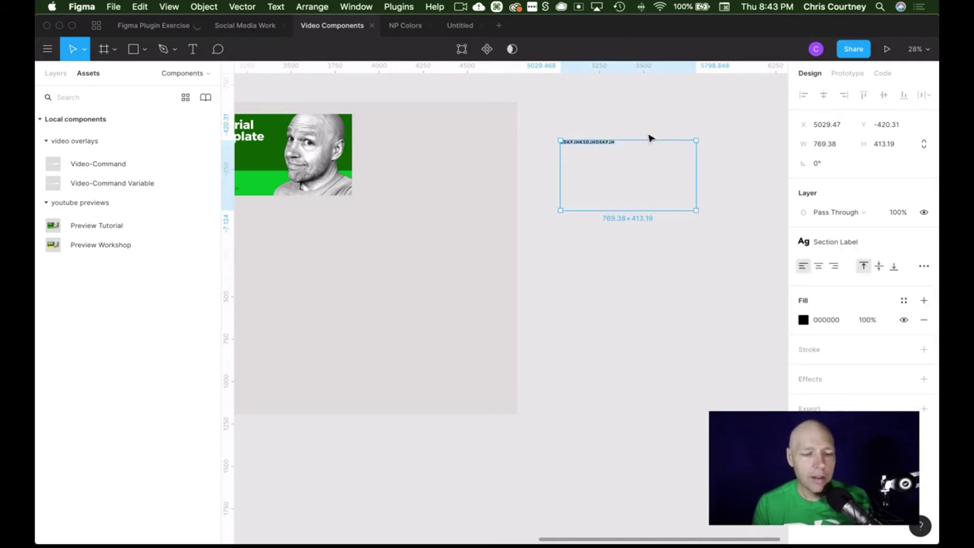
pyautogui.hotkey('shift', '2')
pyautogui.scroll(-3, 650, 138)
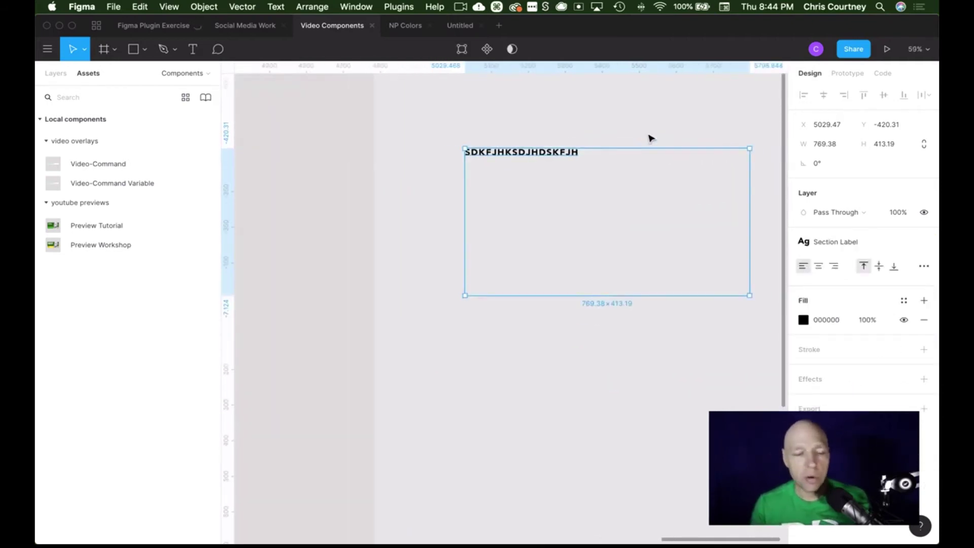
pyautogui.click(650, 138)
pyautogui.click(560, 159)
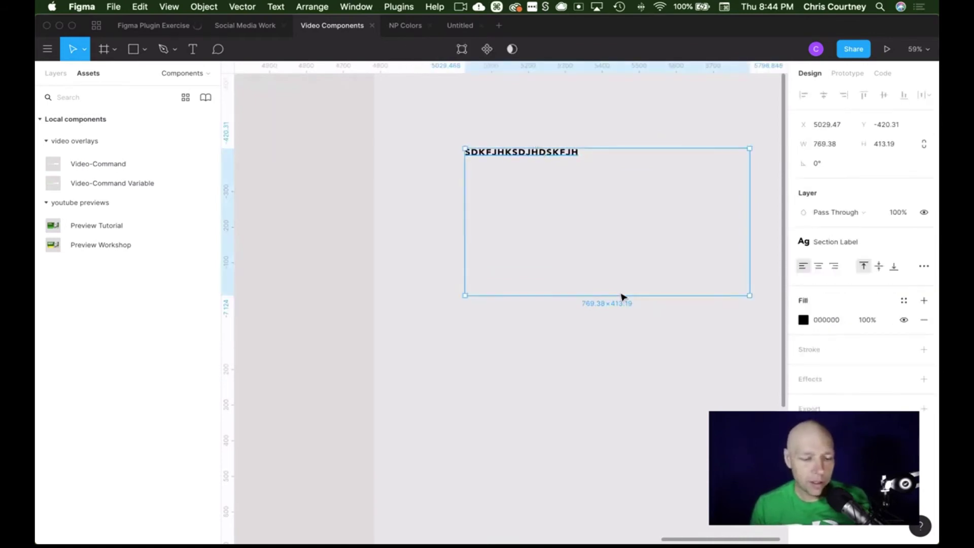
pyautogui.moveTo(623, 297); pyautogui.dragTo(617, 159)
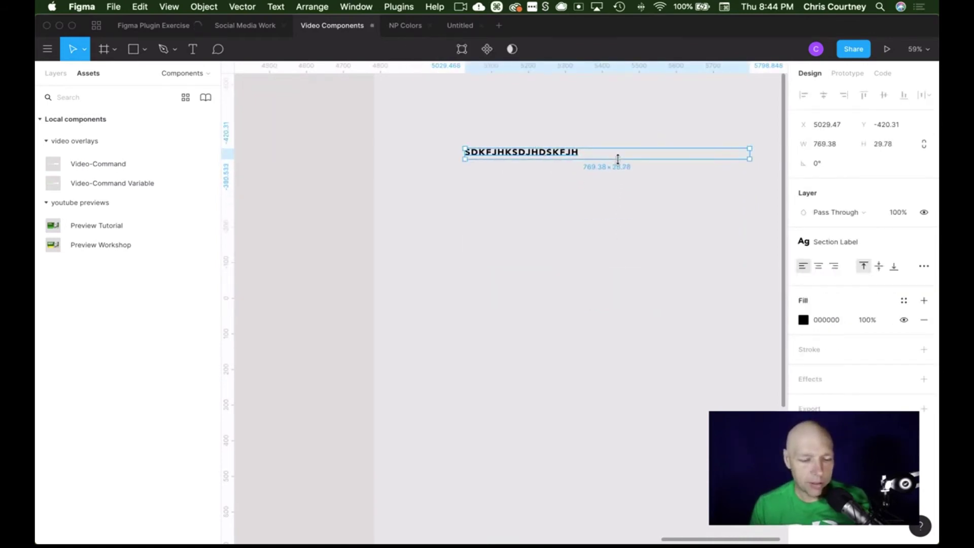
# - Duplicate the Section Label sample text and place the copy directly below the original, aligned to its left edge
pyautogui.click(652, 196)
pyautogui.click(549, 153)
pyautogui.press('super+v')
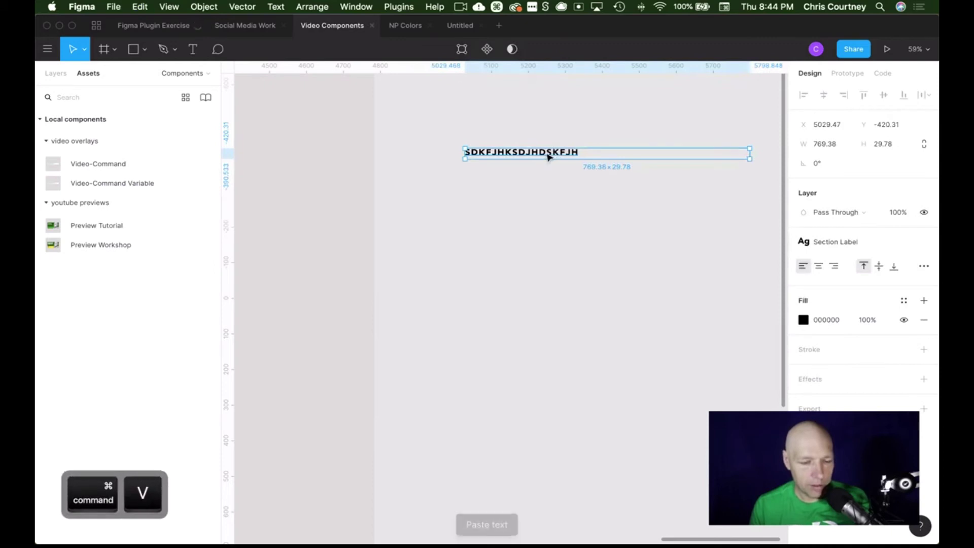
pyautogui.moveTo(549, 158)
pyautogui.mouseDown()
pyautogui.moveTo(552, 192)
pyautogui.moveTo(557, 175)
pyautogui.mouseUp()
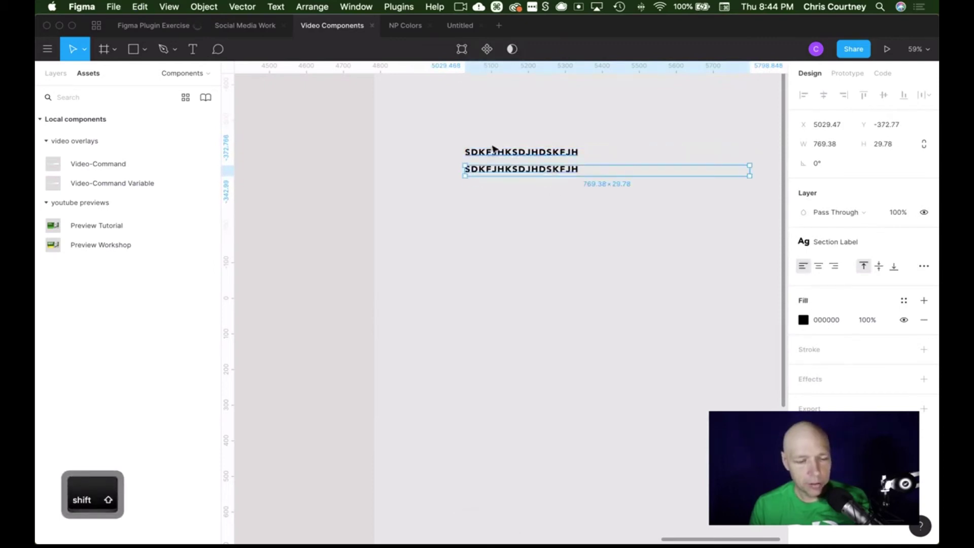
# - Detach Section Label from the lower copy's text and apply the Workshop Promo Headline style
pyautogui.doubleClick(557, 174)
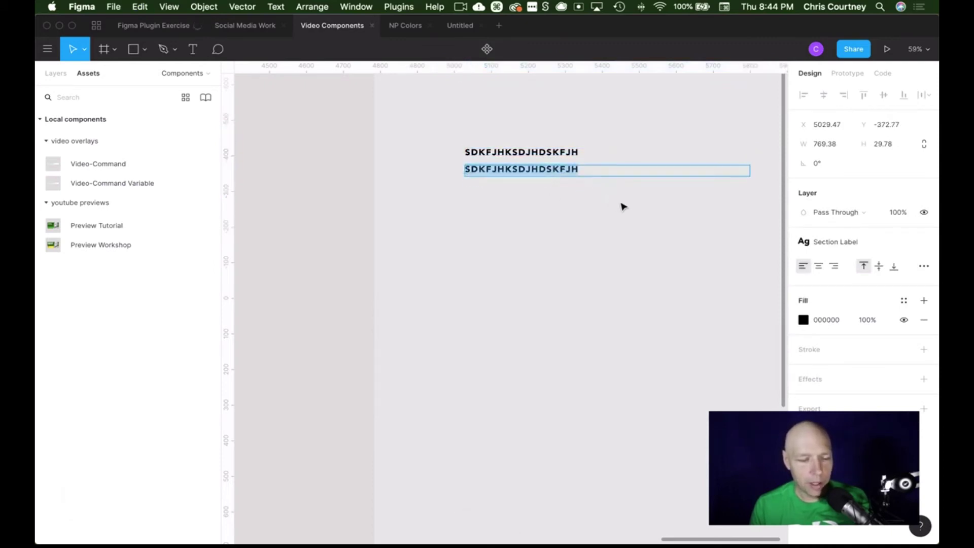
pyautogui.click(926, 243)
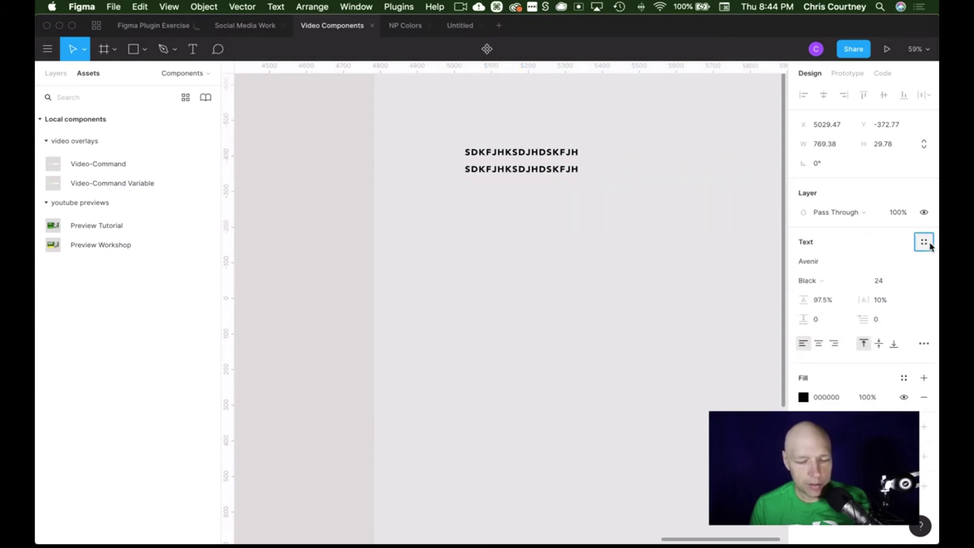
pyautogui.click(928, 244)
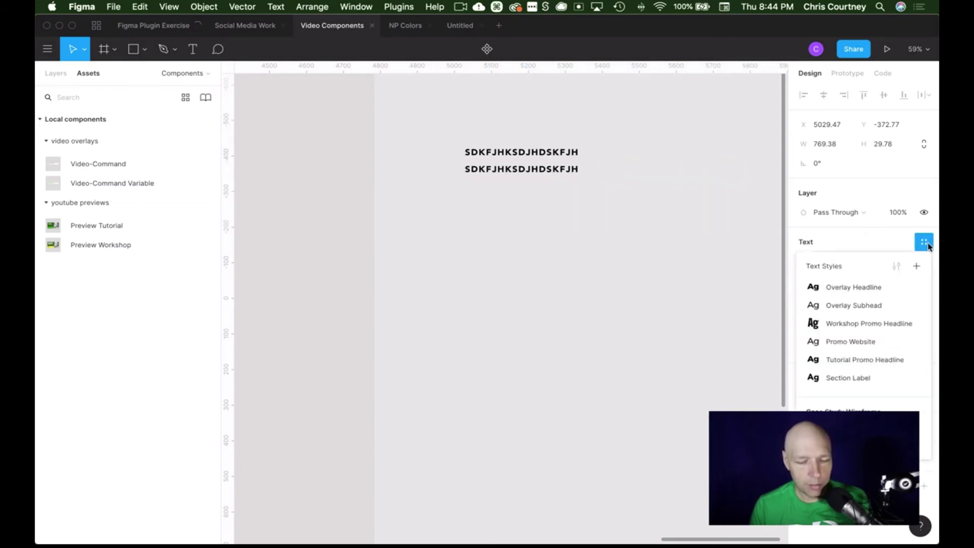
pyautogui.click(892, 329)
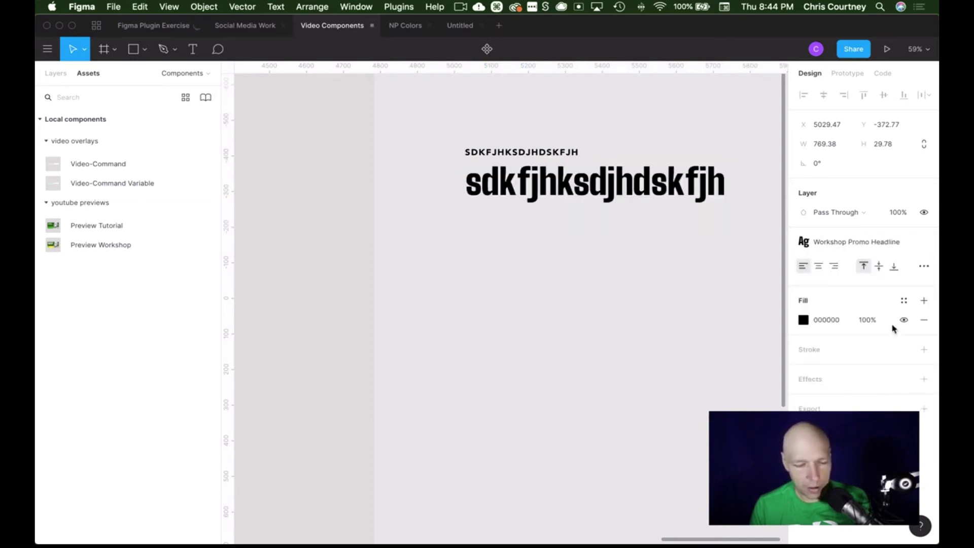
# - Set the headline text box's resizing to Auto Height so that it fits its text
pyautogui.doubleClick(580, 173)
pyautogui.press('Escape')
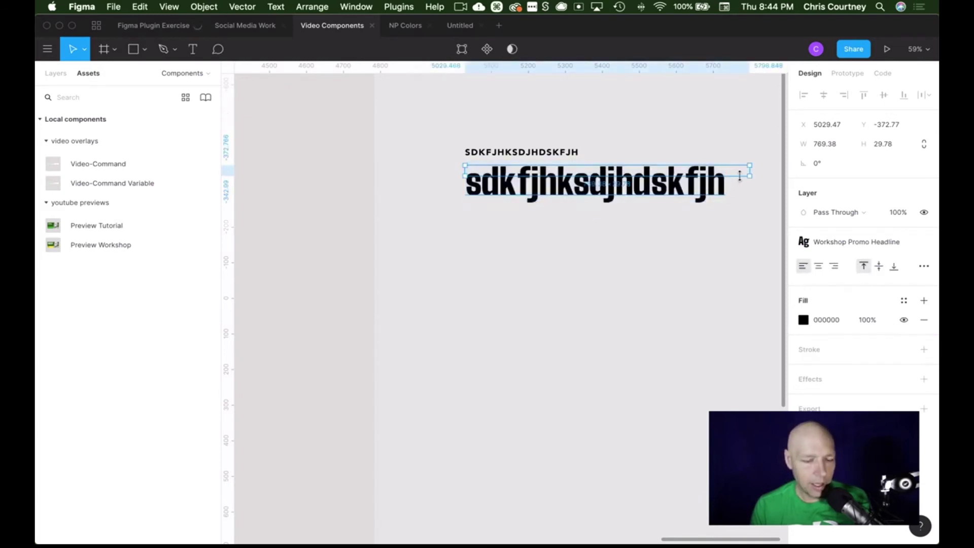
pyautogui.keyDown('ctrl'); pyautogui.click(702, 177); pyautogui.keyUp('ctrl')
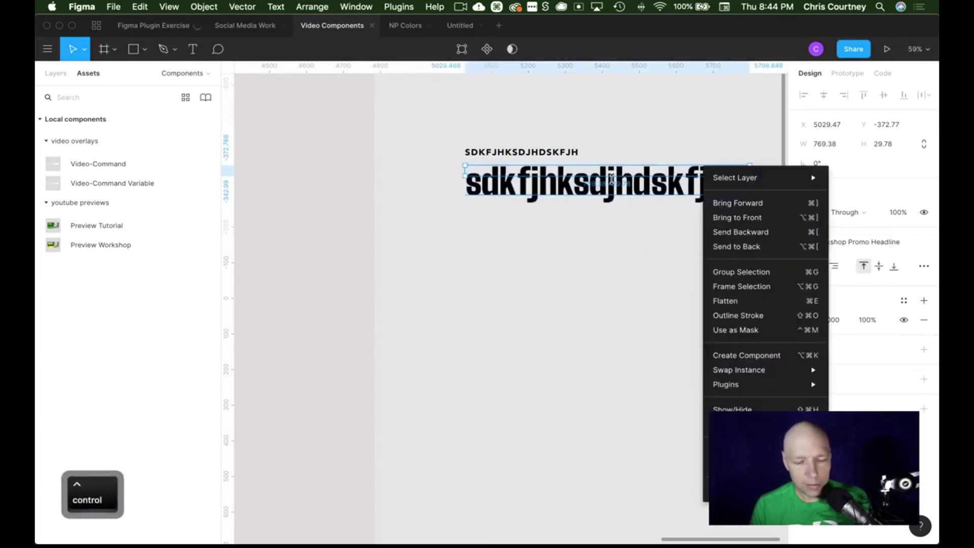
pyautogui.click(611, 178)
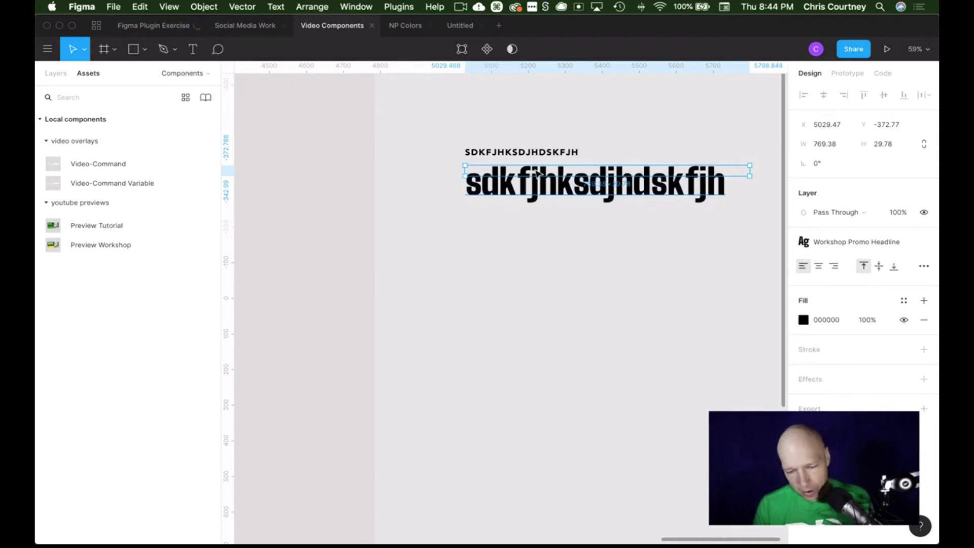
pyautogui.click(927, 274)
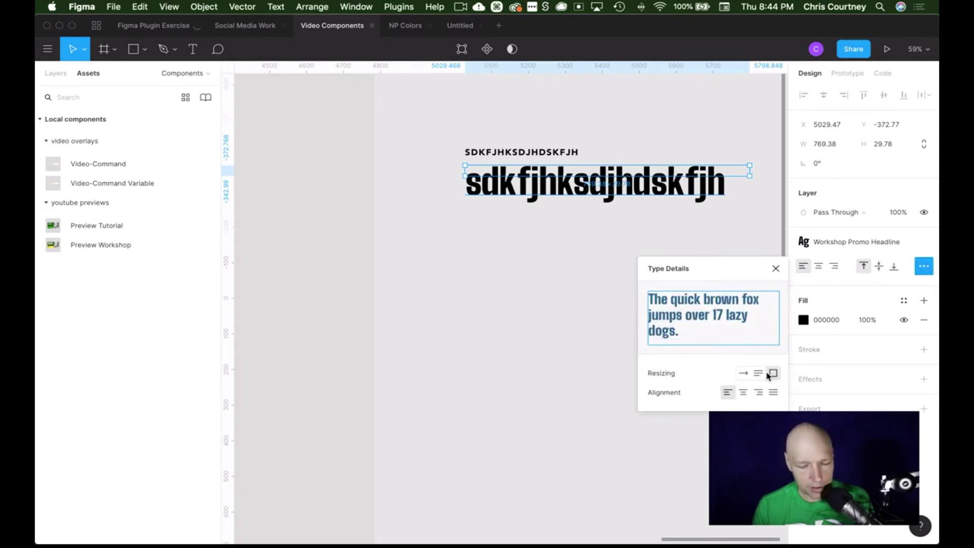
pyautogui.click(759, 374)
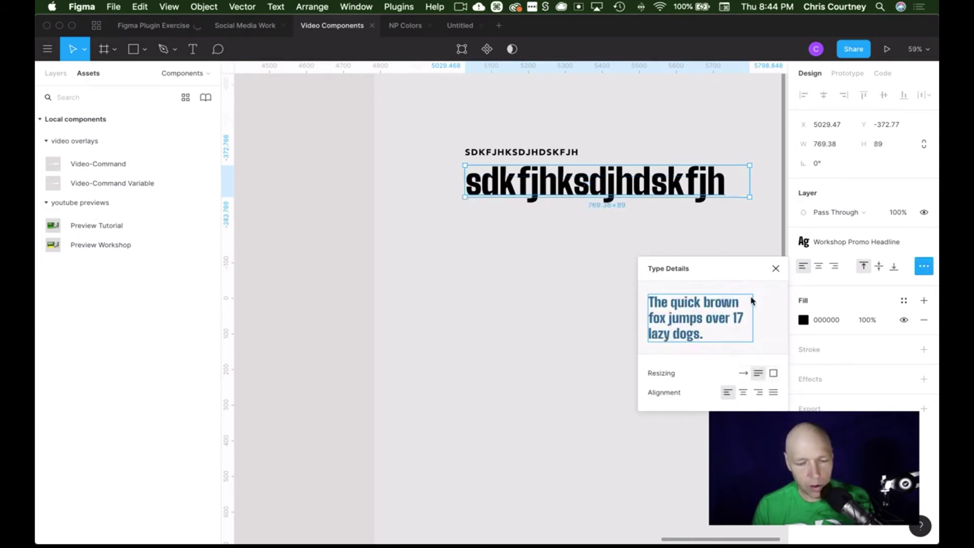
pyautogui.click(662, 118)
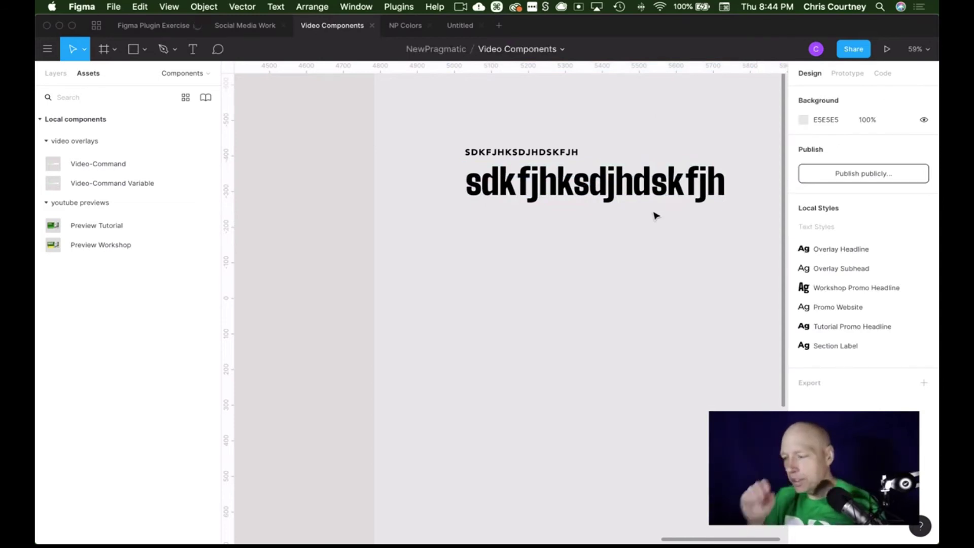
# - Extend the end of the headline with the filler text jshfdgjhsgfjsgdfjgdjhfgjsdfhgjhsdgfjhsdgj
pyautogui.click(667, 204)
pyautogui.press('Return')
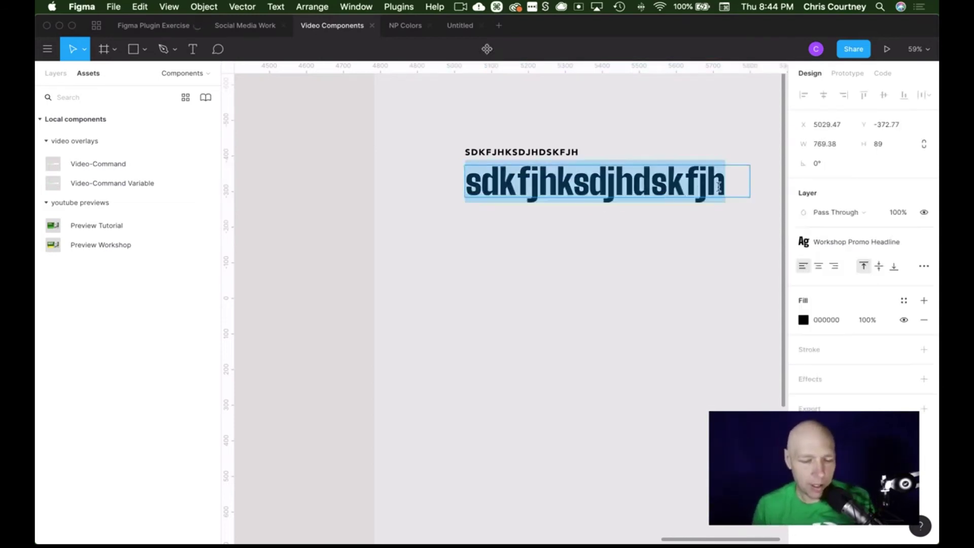
pyautogui.click(723, 185)
pyautogui.write('jshfdgjhsgfjsgdfj')
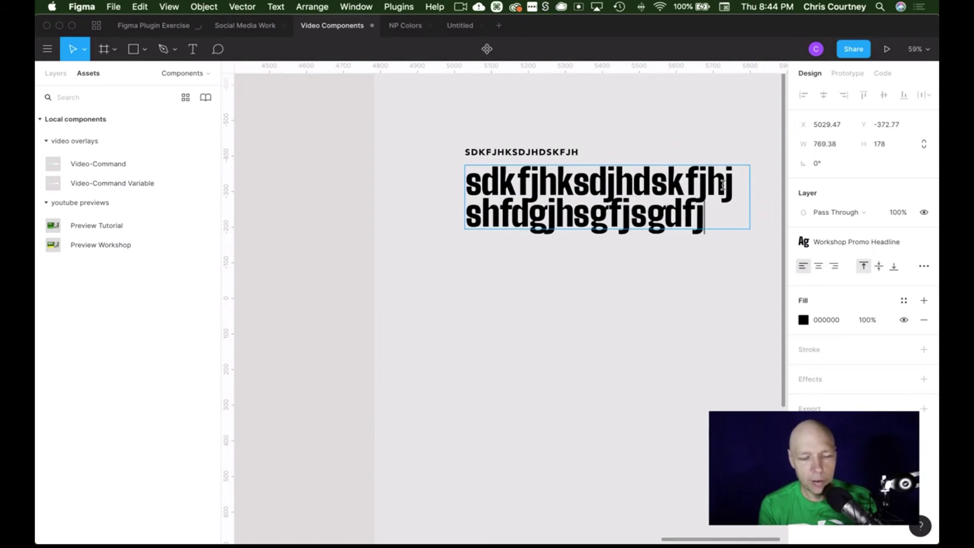
pyautogui.write('gdjhfgjsdfhgjhsdgfjhsdgj')
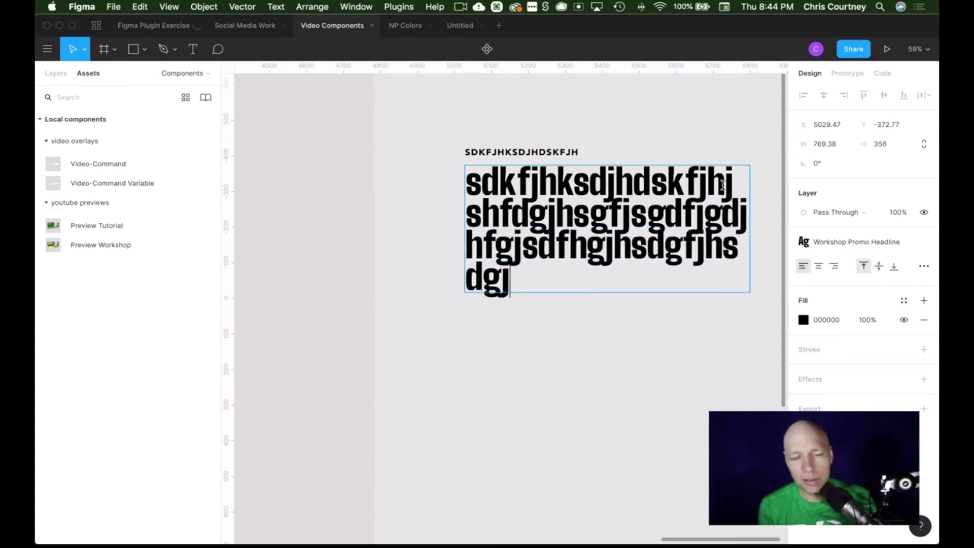
# - Replace the whole headline with the spaced filler text "SDhj lskjdfh kjh dsfkjhsdfkj hskjh"
pyautogui.press('super+a')
pyautogui.write('SD')
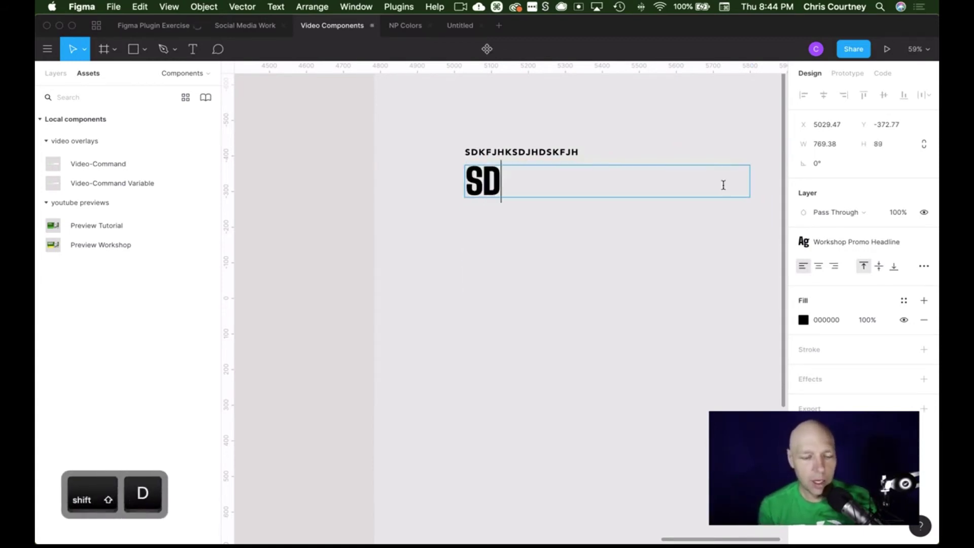
pyautogui.write('hj lskjdfh kjh dsfkj')
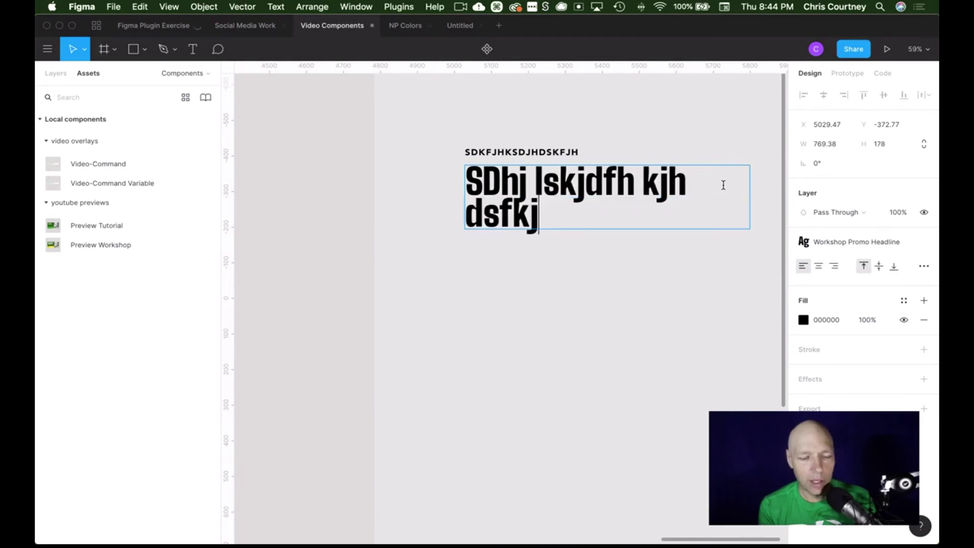
pyautogui.write('hsdfkj hskjh')
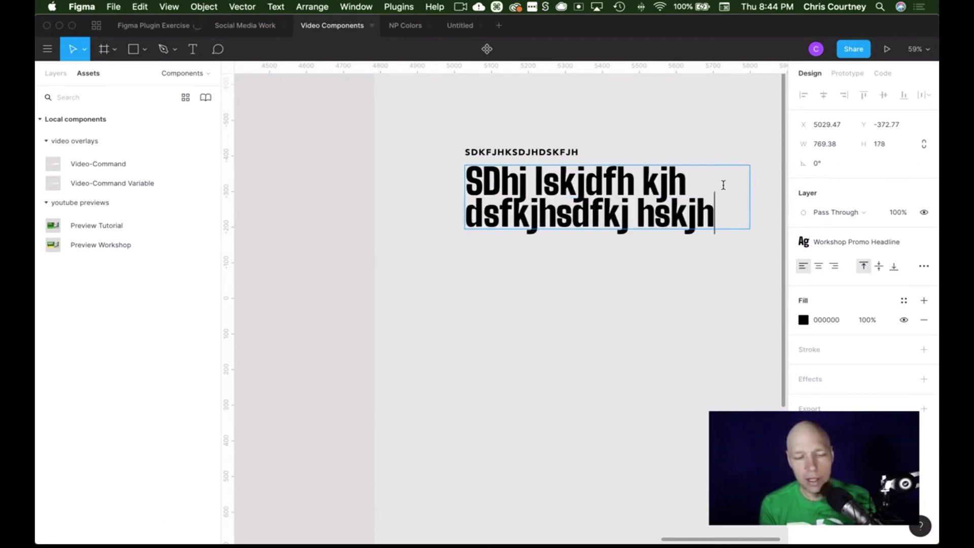
# - Replace the headline content with the all-caps filler text "AJHGJAHGJ SAJHGAJHJGAJHSG" and deselect it
pyautogui.press('super+a')
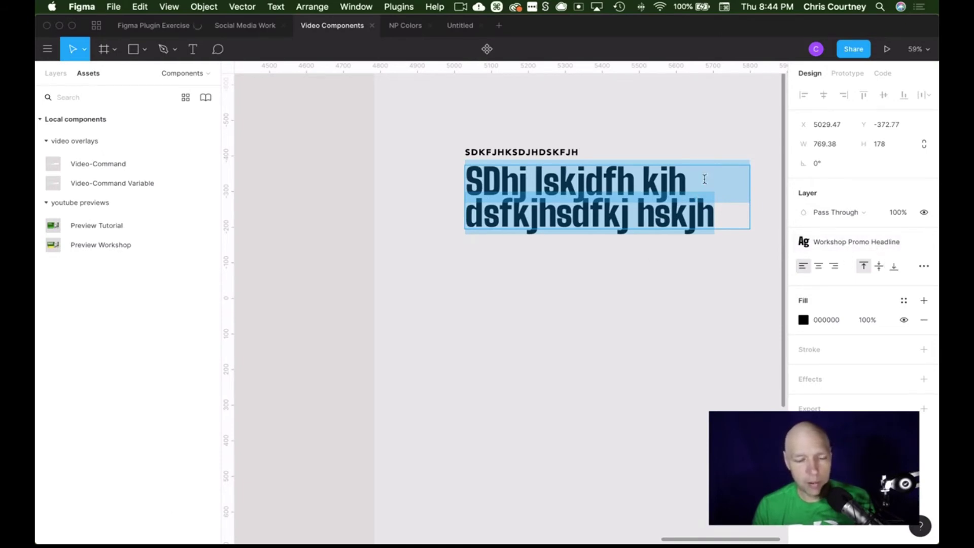
pyautogui.write('AJHGJAHGJ')
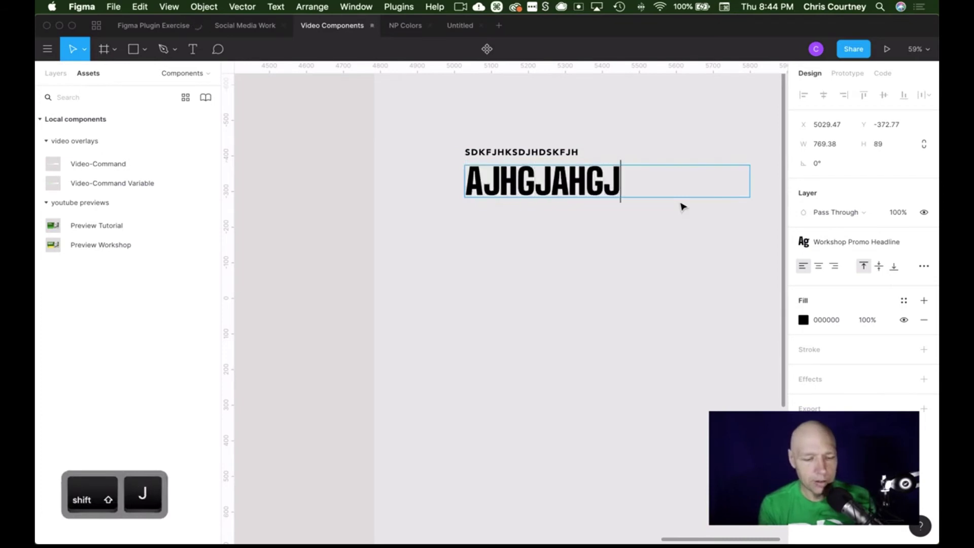
pyautogui.write(' SAJHGAJHJGAJHSG')
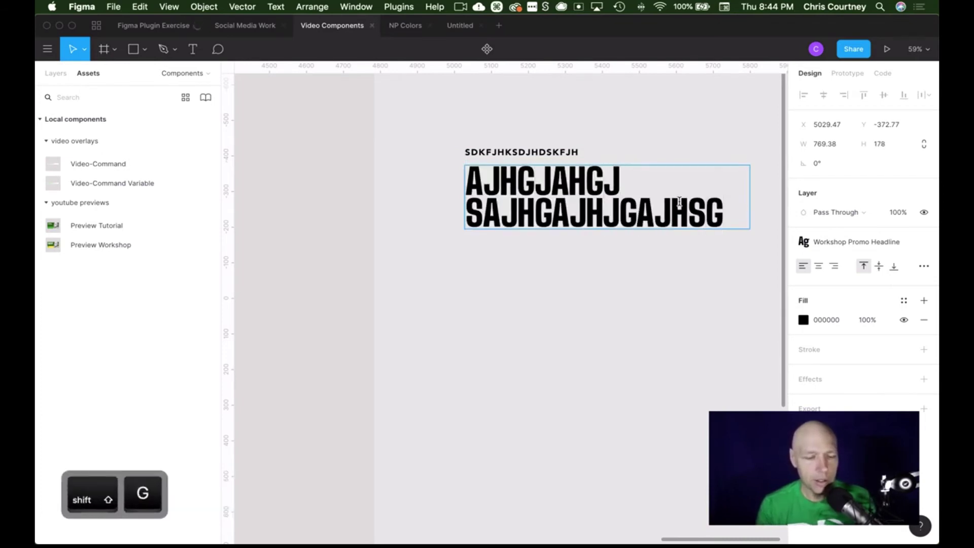
pyautogui.click(673, 123)
# - Duplicate the Section Label text below the headline and enlarge the copy's box to about 769 by 232
pyautogui.click(548, 152)
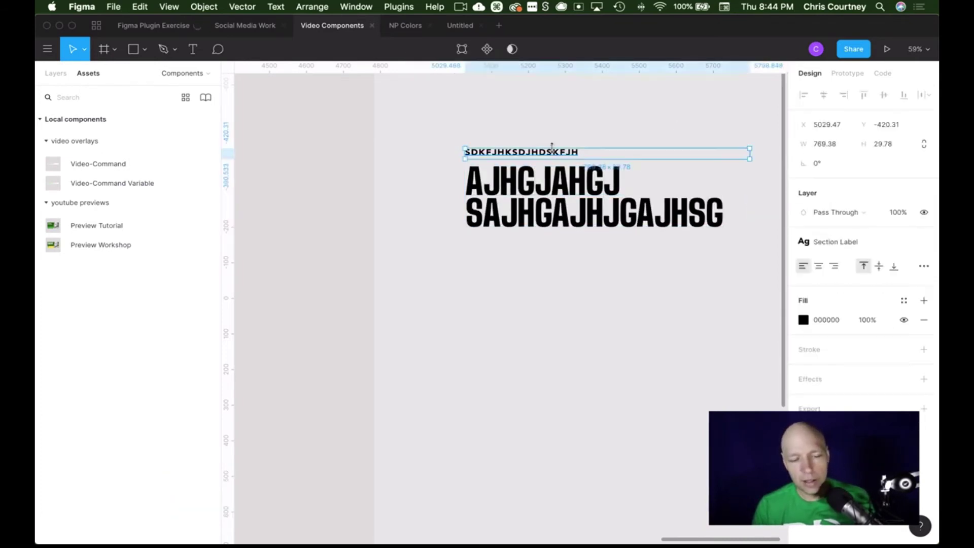
pyautogui.keyDown('shift'); pyautogui.click(566, 203); pyautogui.keyUp('shift')
pyautogui.click(585, 122)
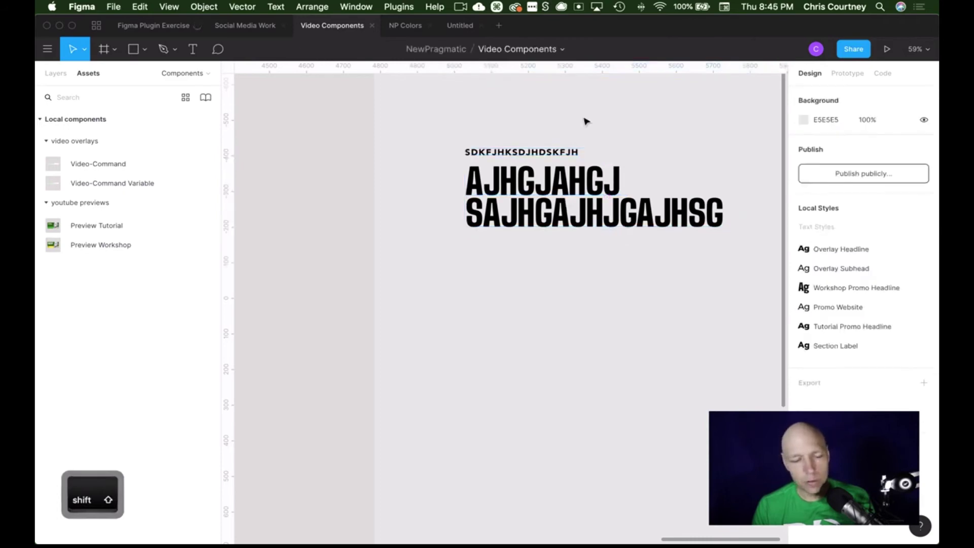
pyautogui.click(563, 155)
pyautogui.hotkey('ctrl', 'v')
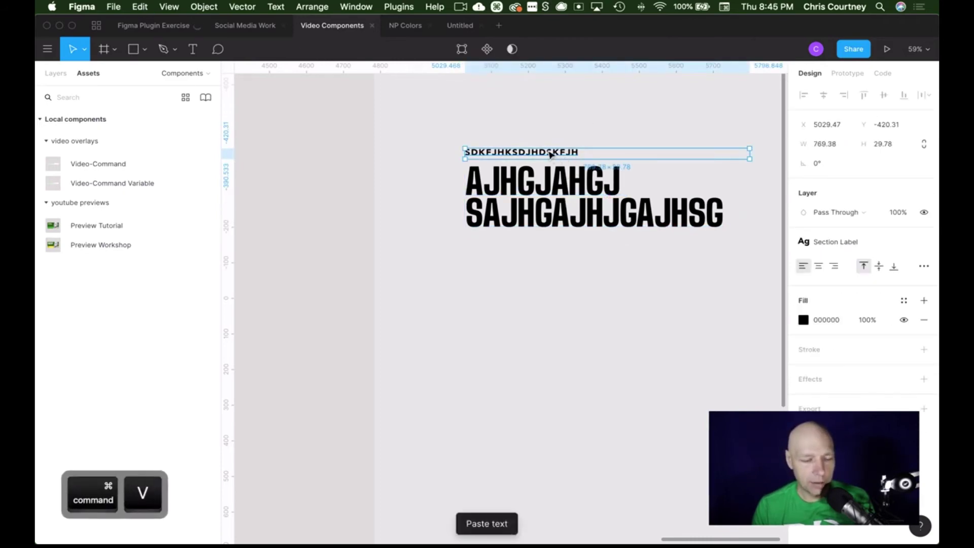
pyautogui.moveTo(553, 153); pyautogui.dragTo(593, 321)
# - Apply the Promo Website text style to the duplicated text below the headline
pyautogui.doubleClick(557, 245)
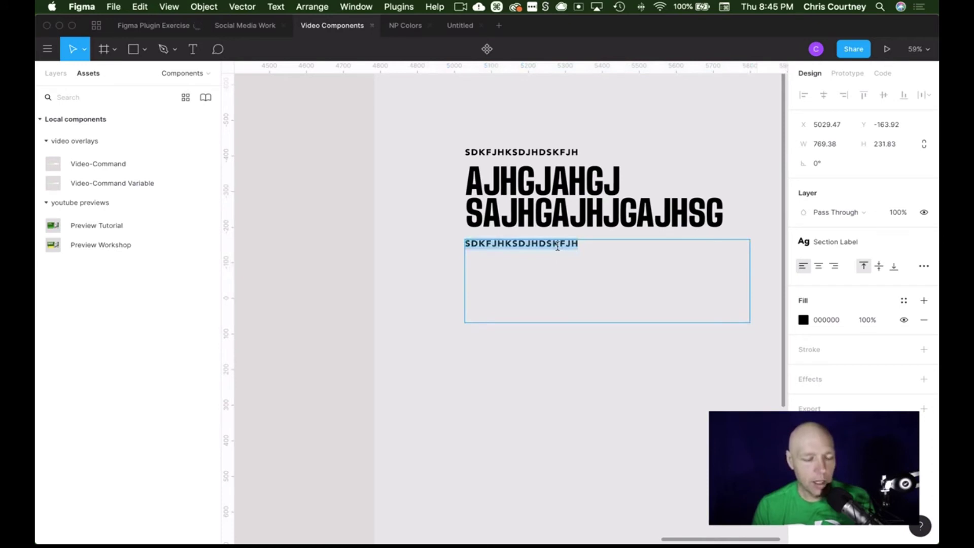
pyautogui.press('Escape')
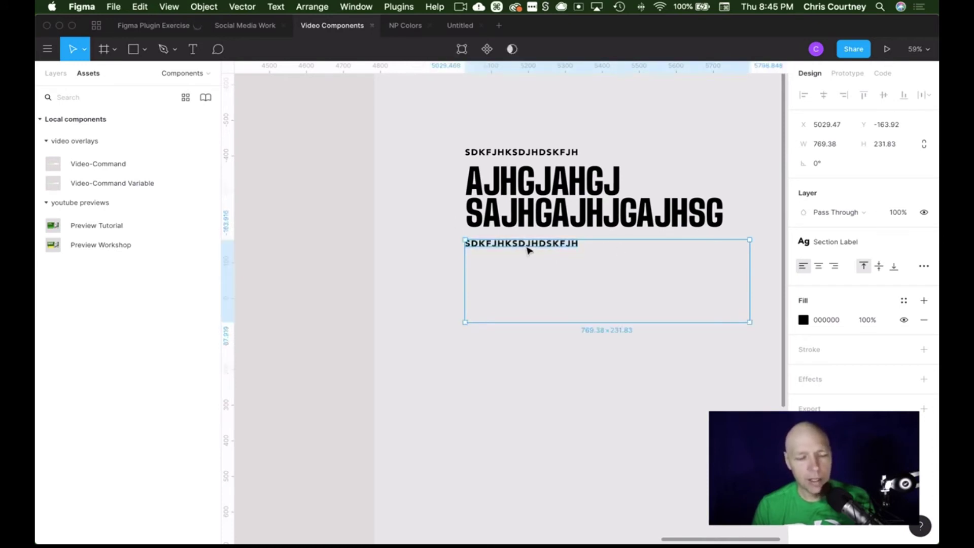
pyautogui.doubleClick(526, 245)
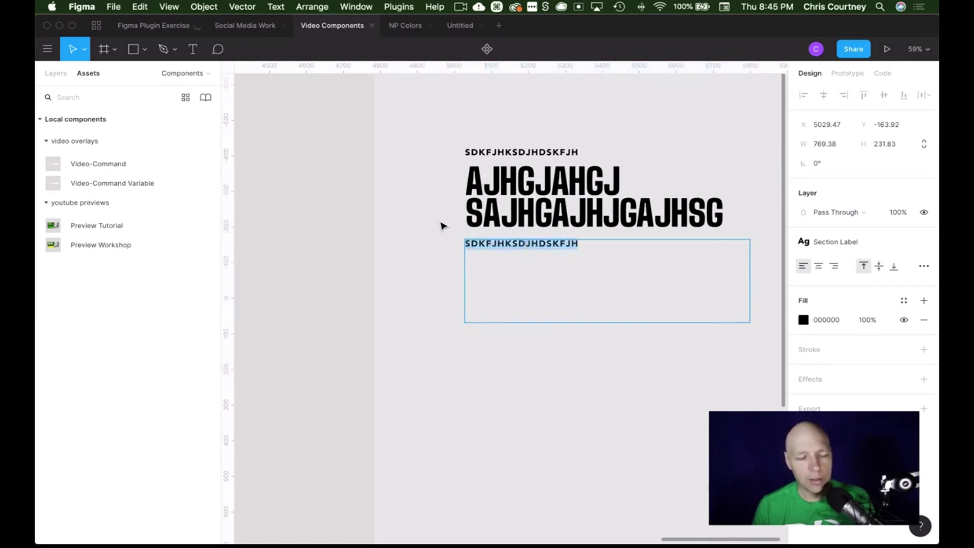
pyautogui.press('Escape')
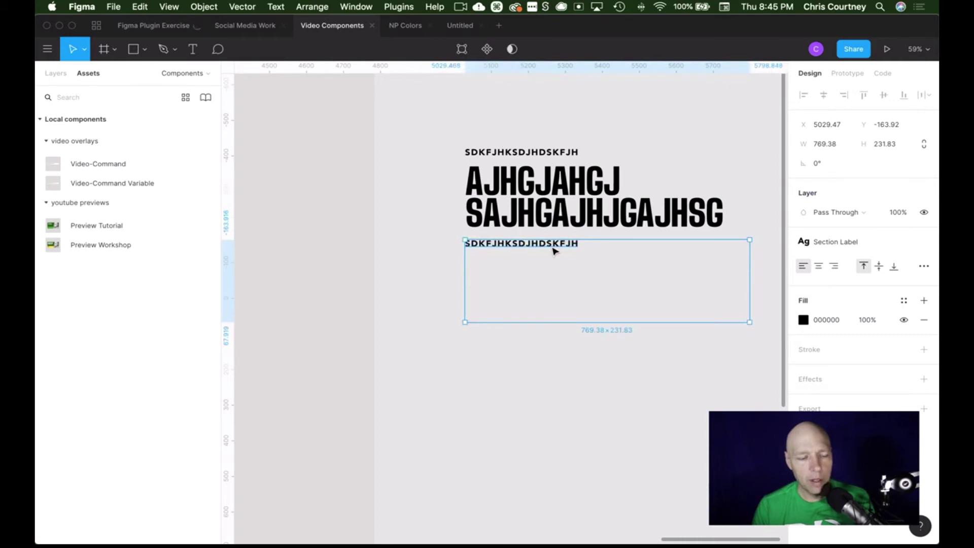
pyautogui.hscroll(5, 575, 252)
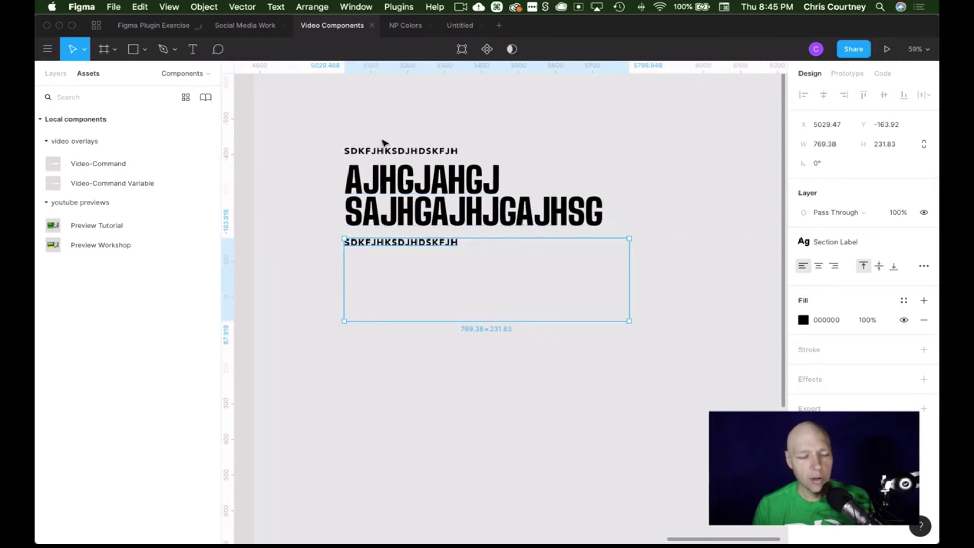
pyautogui.doubleClick(451, 244)
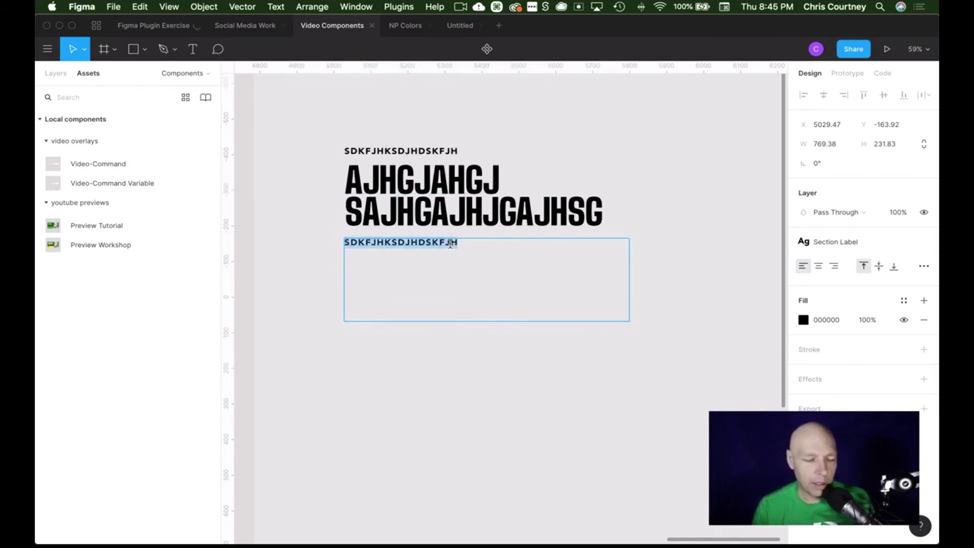
pyautogui.click(923, 242)
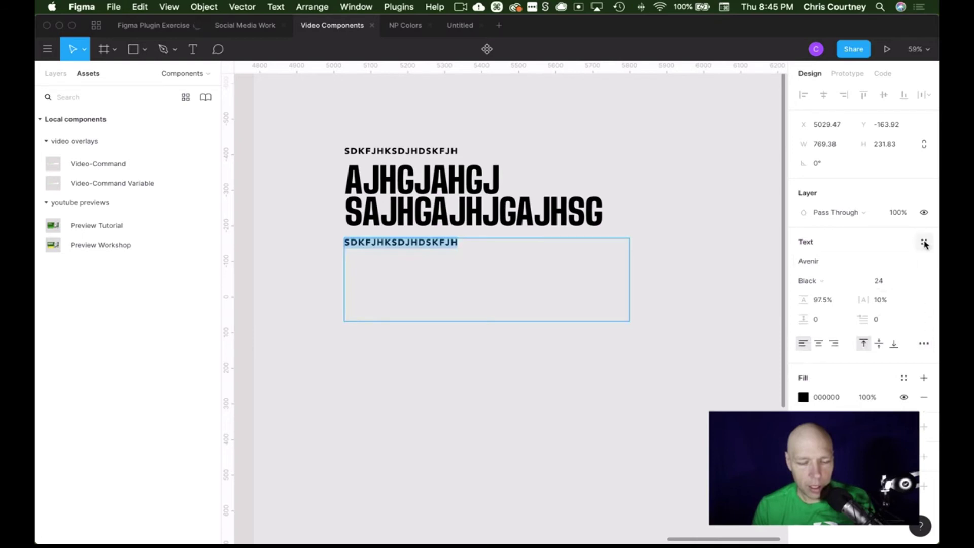
pyautogui.click(922, 244)
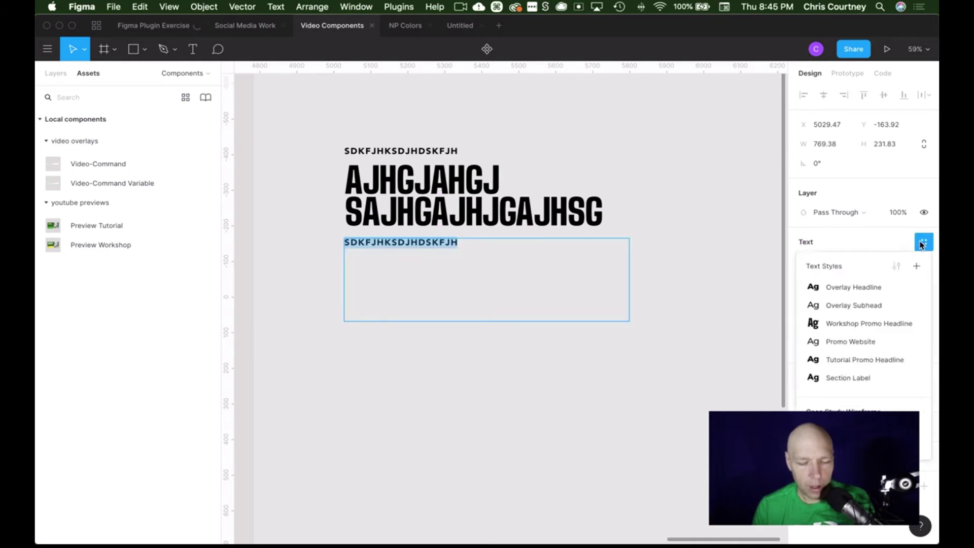
pyautogui.click(864, 345)
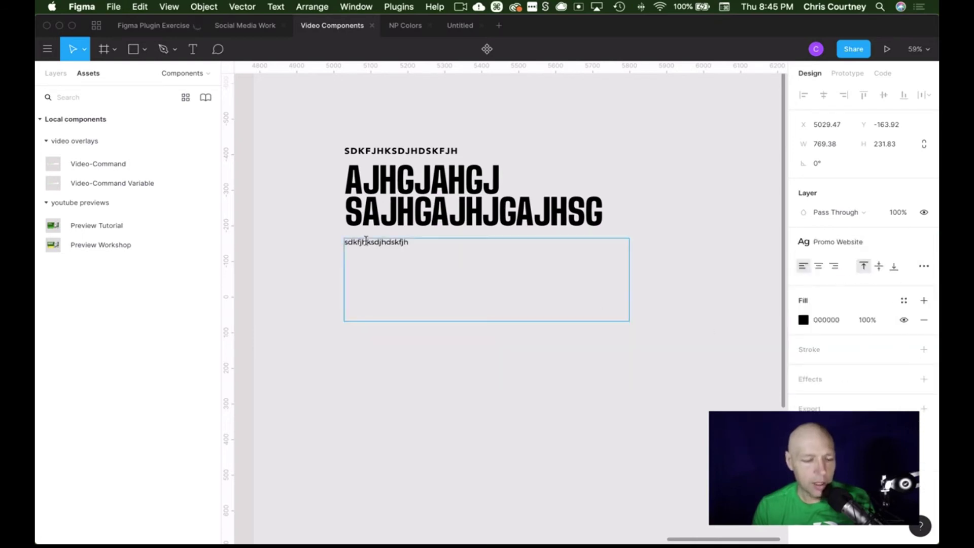
# - Fill the body text box with 2 paragraphs from the Lorem ipsum plugin, beginning with "Lorem ipsum...", and deselect it
pyautogui.keyDown('ctrl'); pyautogui.click(382, 243); pyautogui.keyUp('ctrl')
pyautogui.moveTo(461, 308)
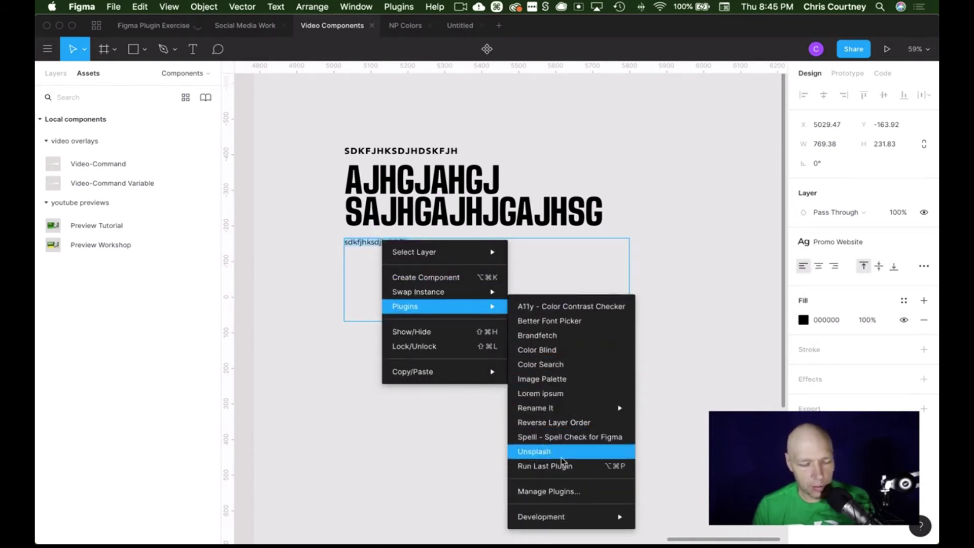
pyautogui.click(558, 392)
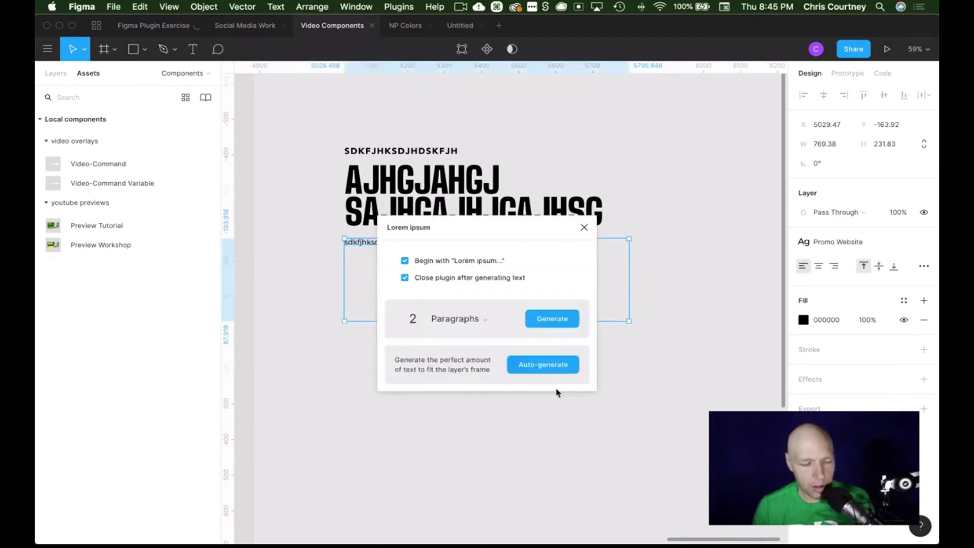
pyautogui.click(550, 327)
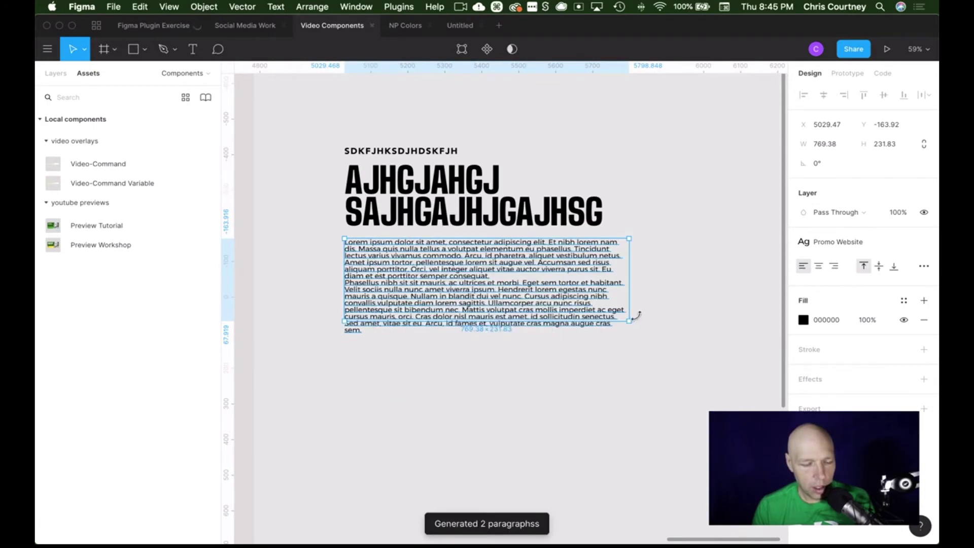
pyautogui.press('Escape')
pyautogui.press('super+a')
pyautogui.click(641, 288)
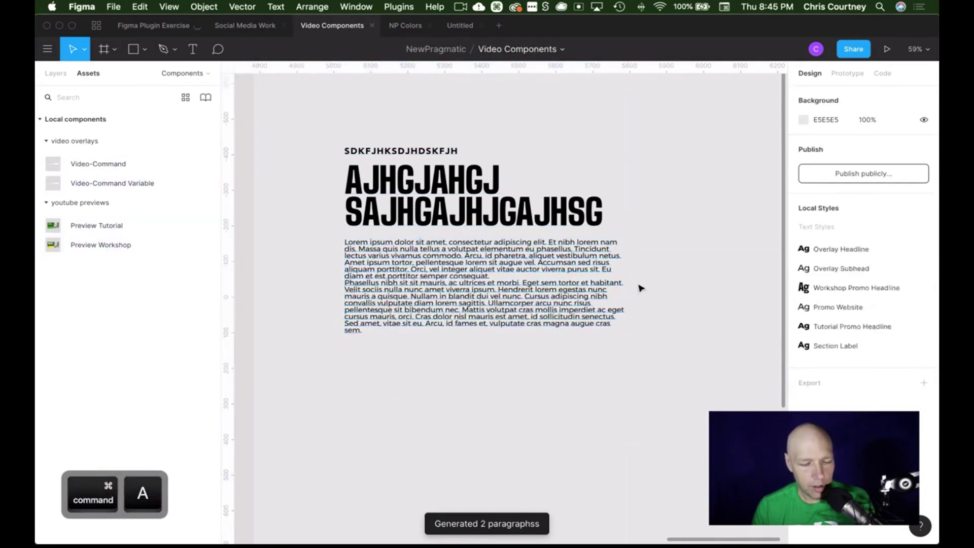
# - Set the body text box's resizing to auto height so it fits both paragraphs, and deselect it
pyautogui.click(555, 297)
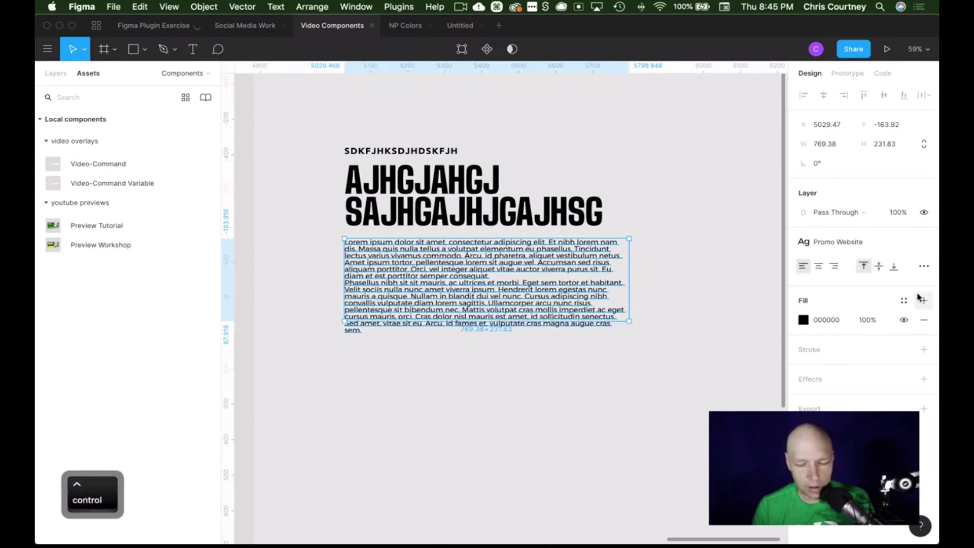
pyautogui.click(923, 266)
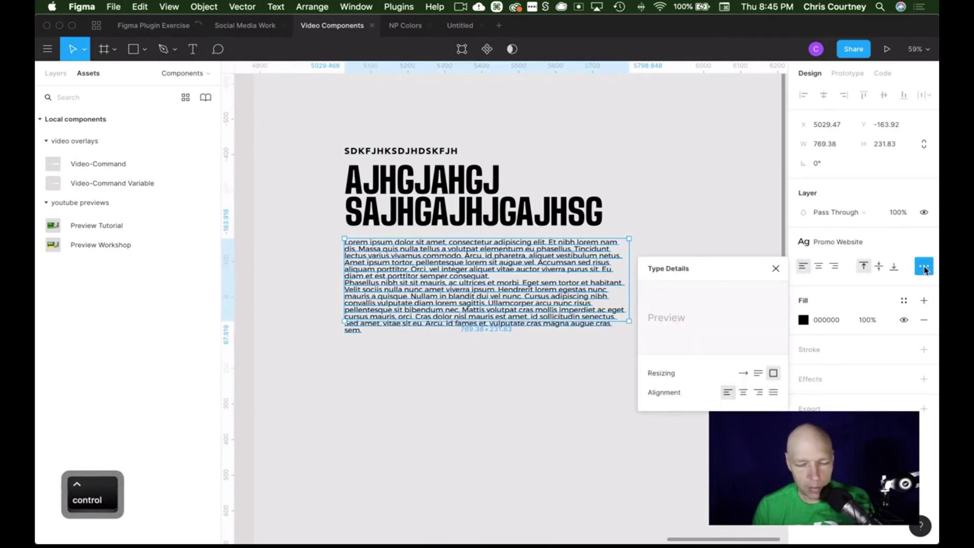
pyautogui.click(758, 373)
pyautogui.click(703, 218)
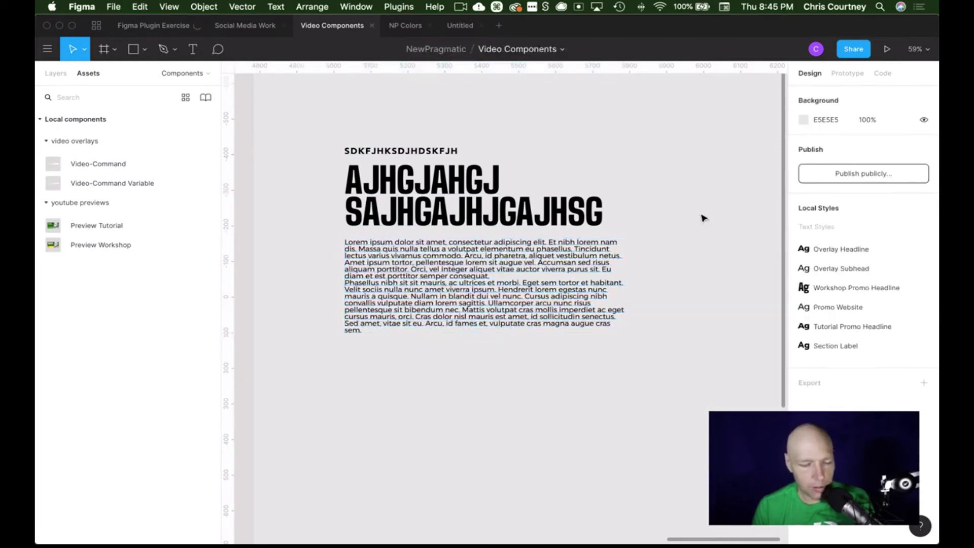
# - Detach the Promo Website style from the whole body text
pyautogui.click(514, 277)
pyautogui.hscroll(2, 513, 276)
pyautogui.hscroll(2, 513, 276)
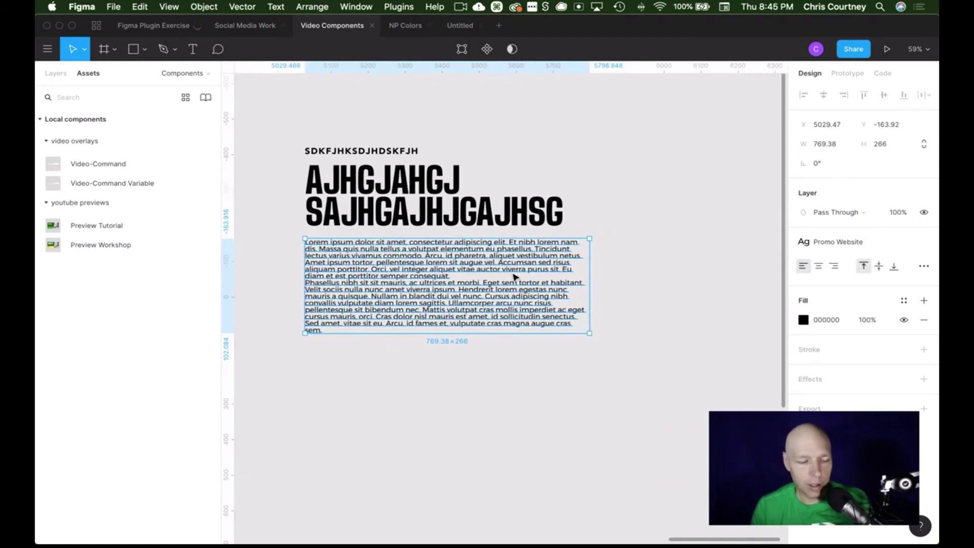
pyautogui.doubleClick(513, 276)
pyautogui.moveTo(915, 244)
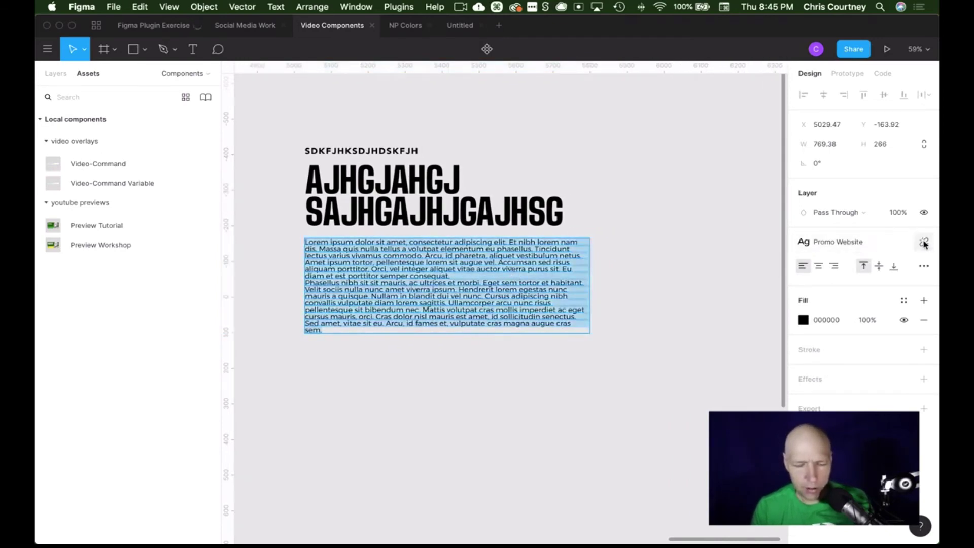
pyautogui.click(923, 242)
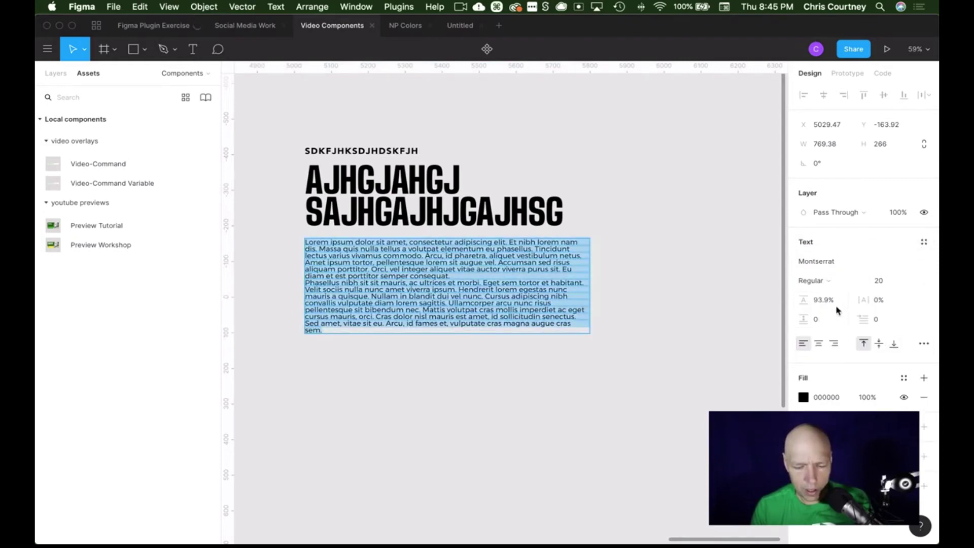
# - Set the body text's paragraph spacing to 10 and deselect the text
pyautogui.click(828, 323)
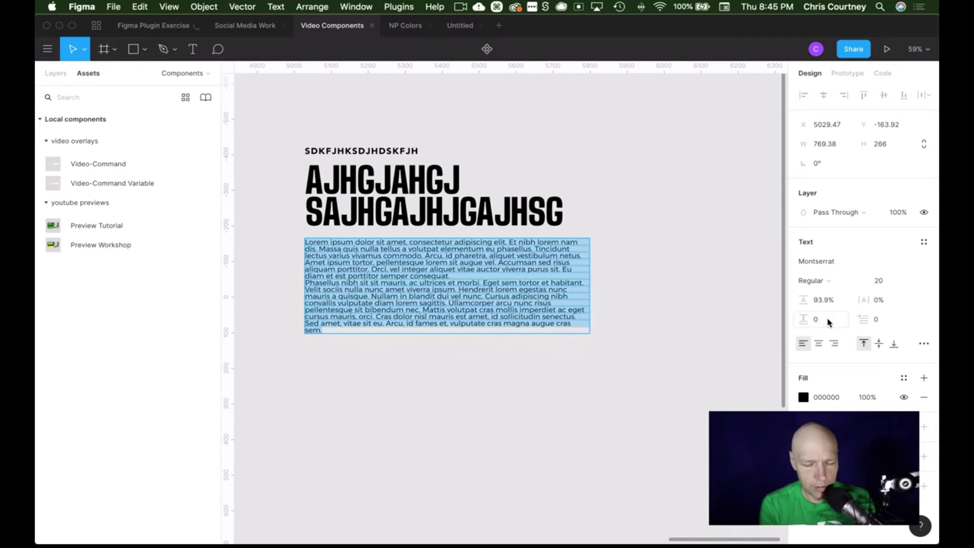
pyautogui.write('10')
pyautogui.press('super+z')
pyautogui.click(829, 323)
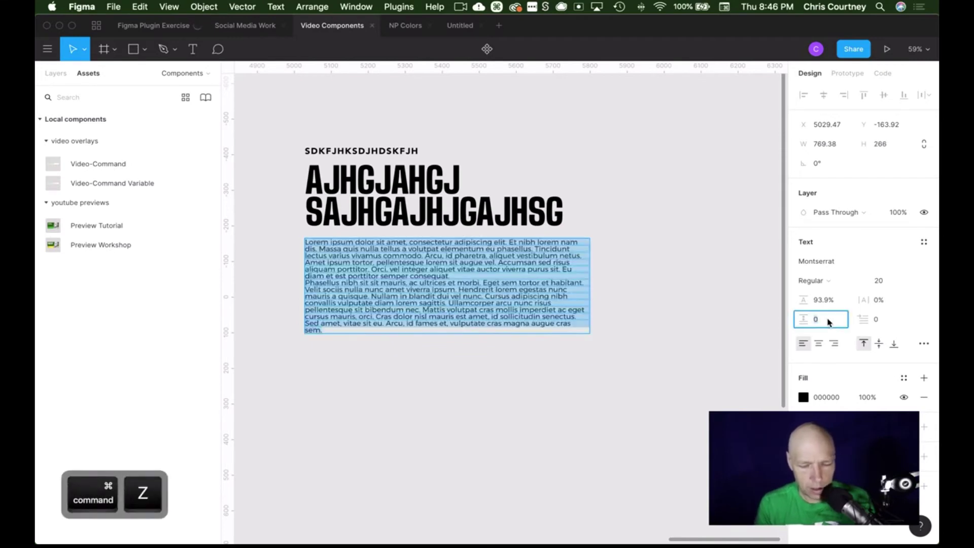
pyautogui.write('10')
pyautogui.press('Return')
pyautogui.press('Escape')
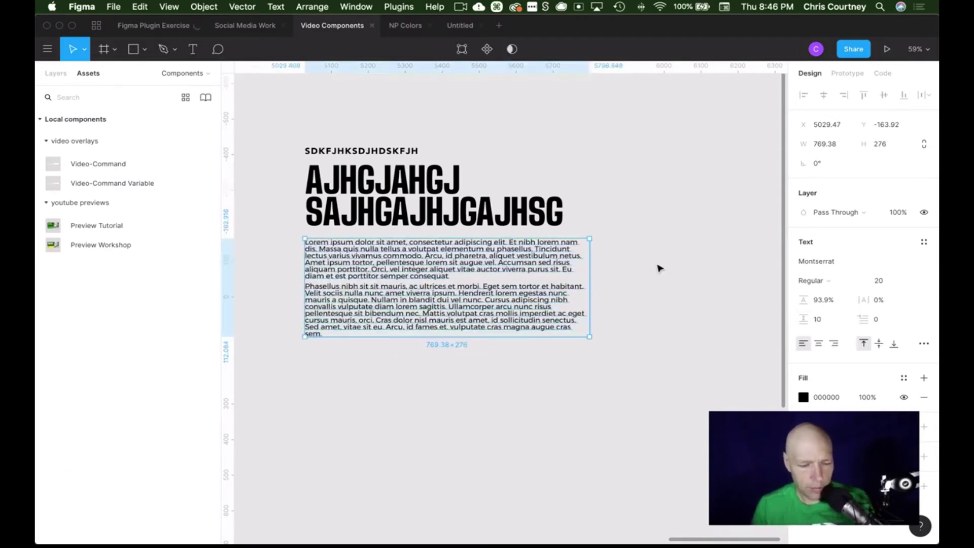
pyautogui.click(654, 265)
# - Group the label, headline and body text, turn the group into a component, and deselect it
pyautogui.scroll(-1, 398, 233)
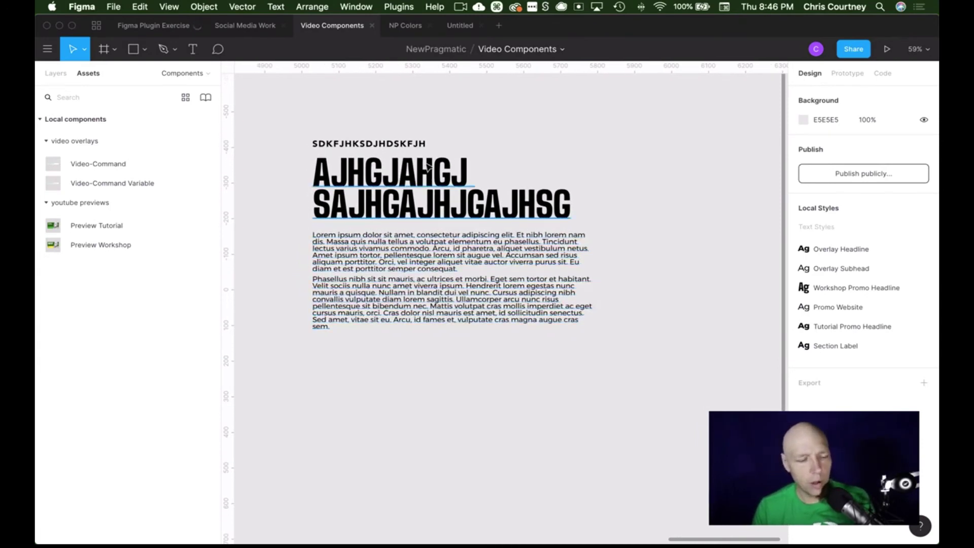
pyautogui.scroll(-1, 353, 132)
pyautogui.moveTo(294, 118); pyautogui.dragTo(618, 380)
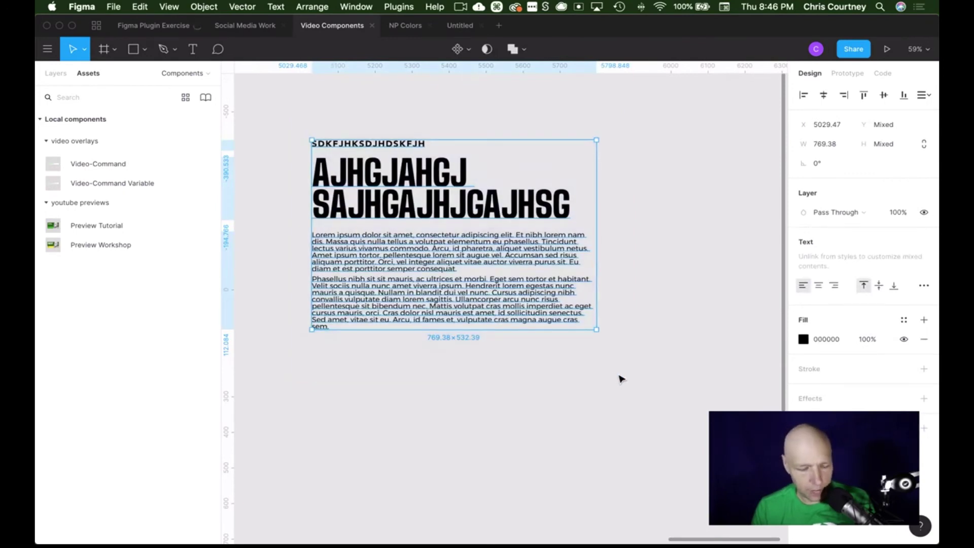
pyautogui.press('super+g')
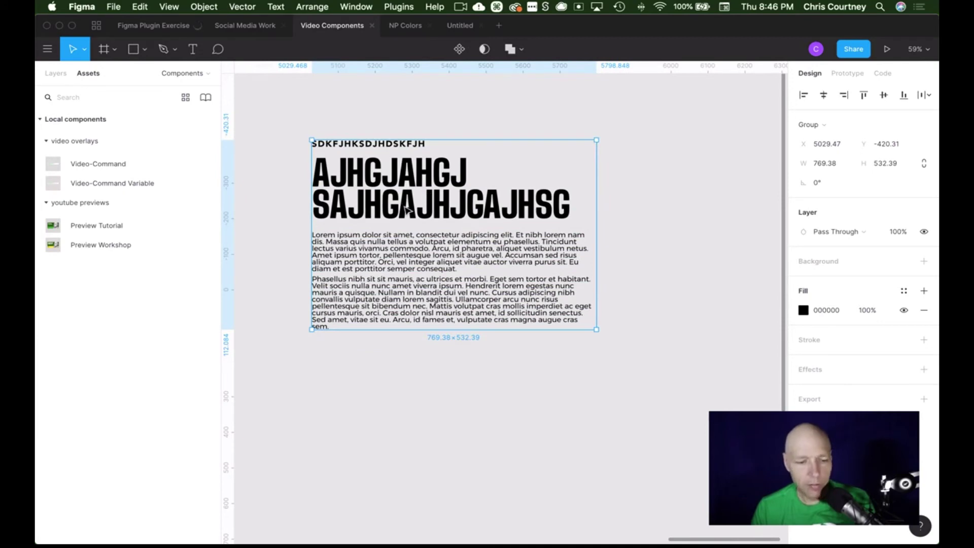
pyautogui.press('alt+super+k')
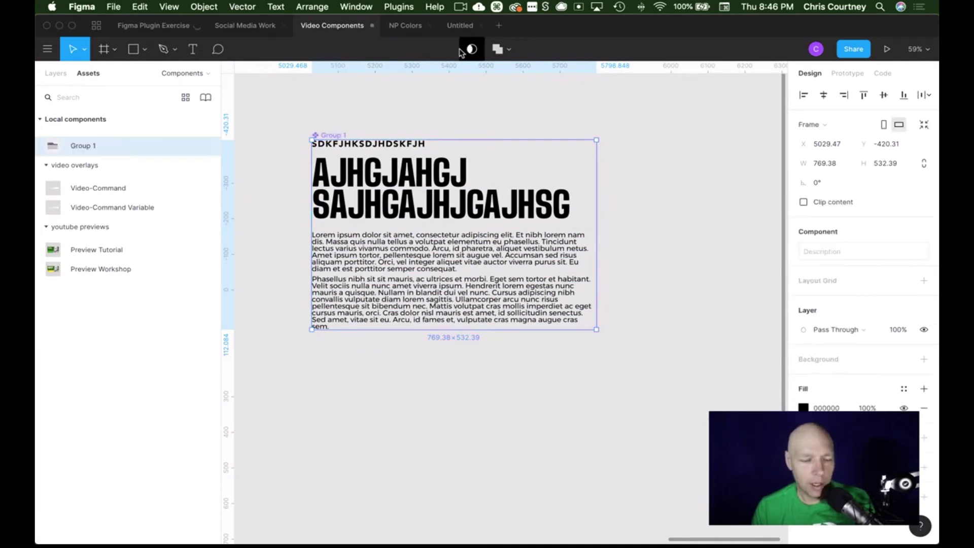
pyautogui.click(629, 213)
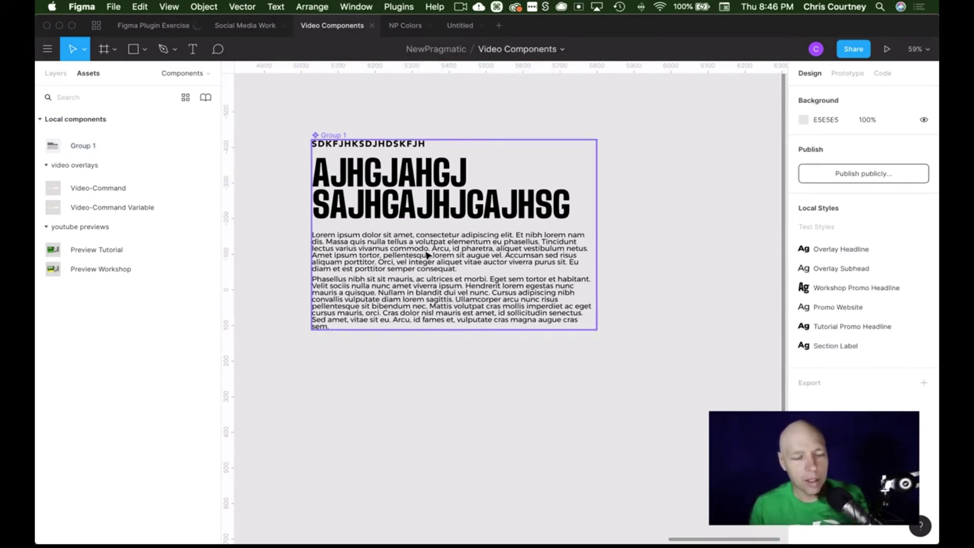
pyautogui.press('super+a')
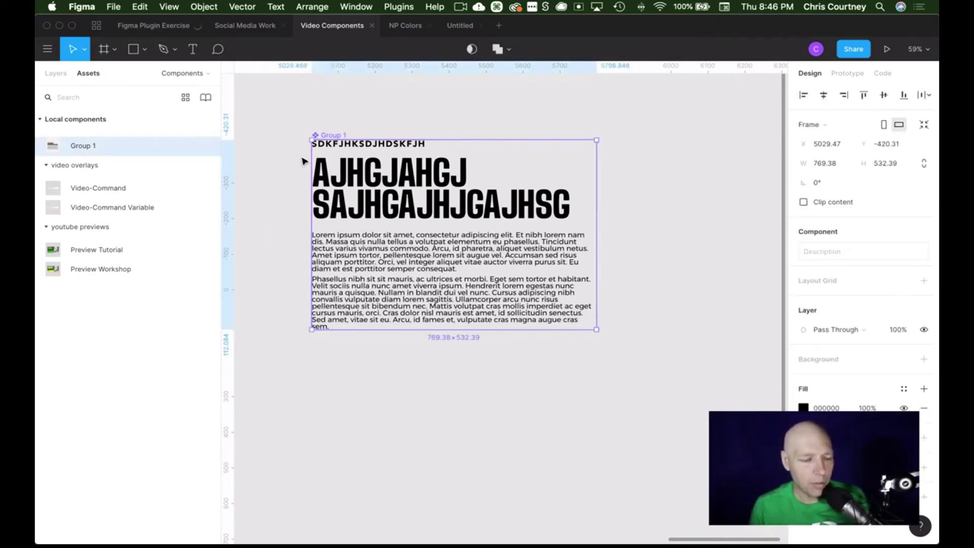
pyautogui.click(284, 175)
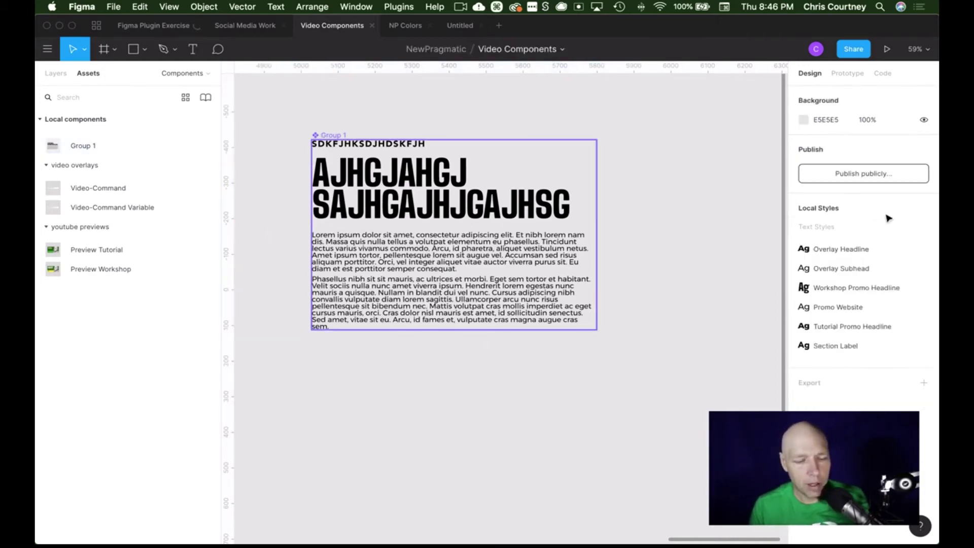
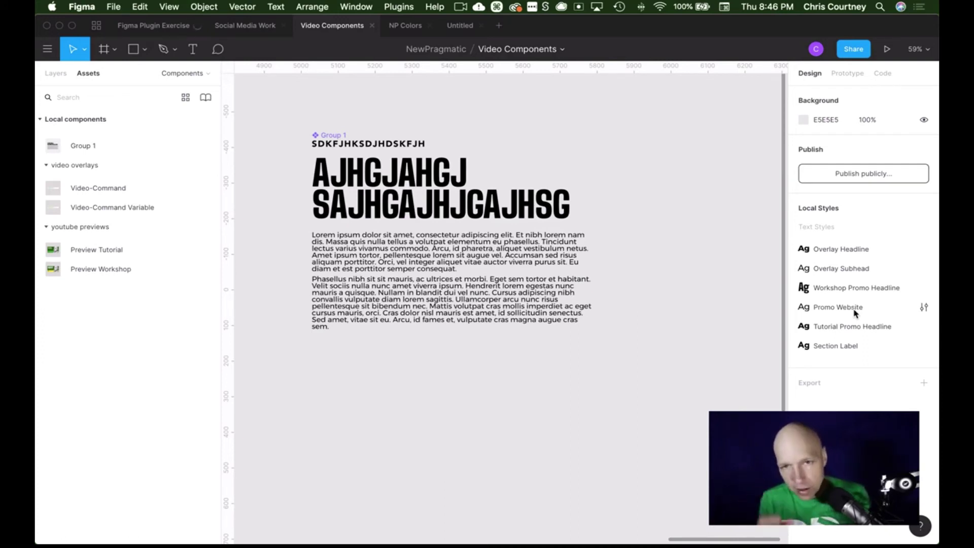
# - Place an instance of the text component to the right of the original at about X 6048, level with it
pyautogui.click(406, 251)
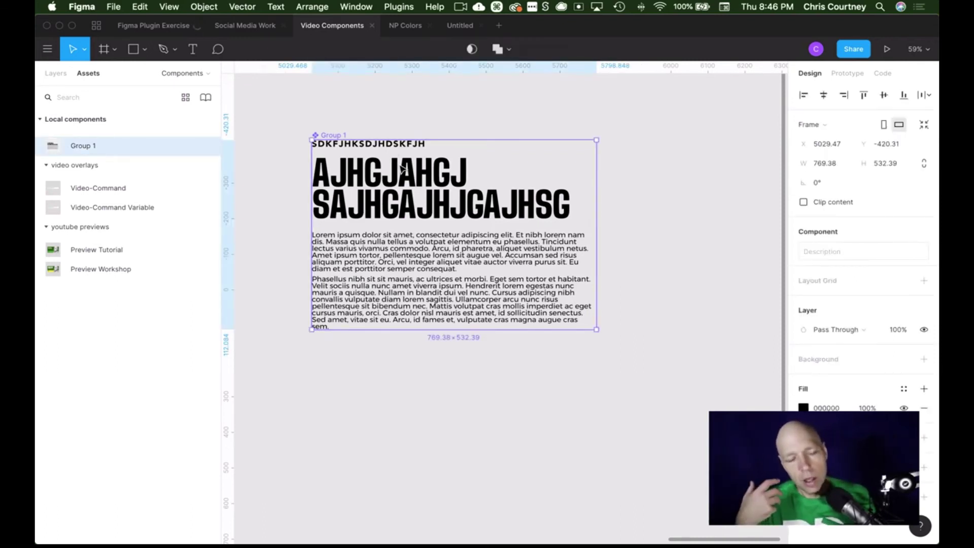
pyautogui.hscroll(5, 402, 169)
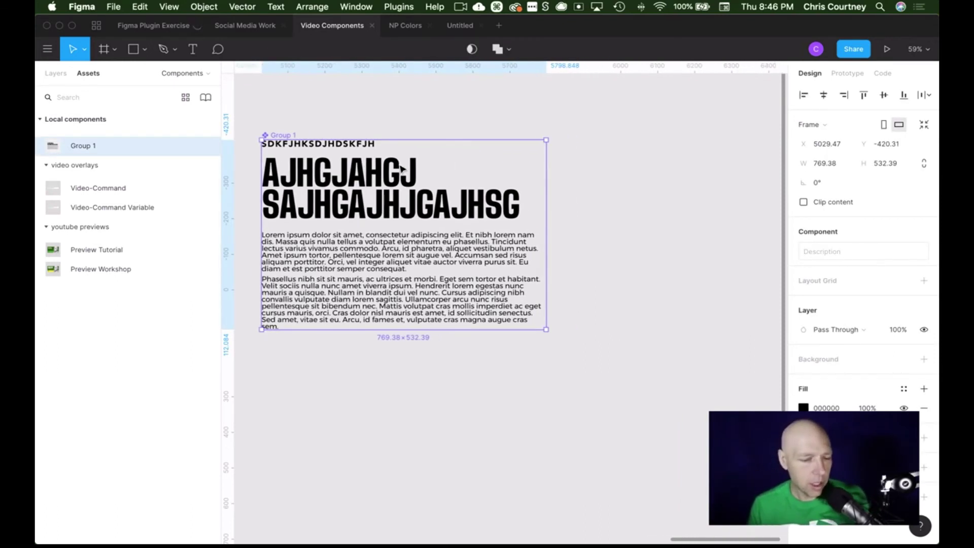
pyautogui.click(395, 125)
pyautogui.click(321, 172)
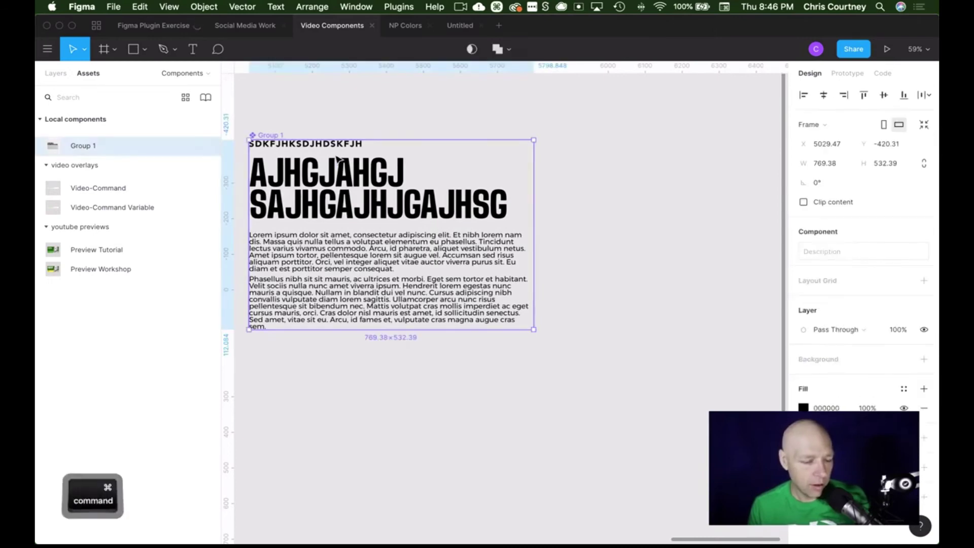
pyautogui.press('super+v')
pyautogui.moveTo(321, 173); pyautogui.dragTo(698, 187)
pyautogui.hscroll(10, 699, 188)
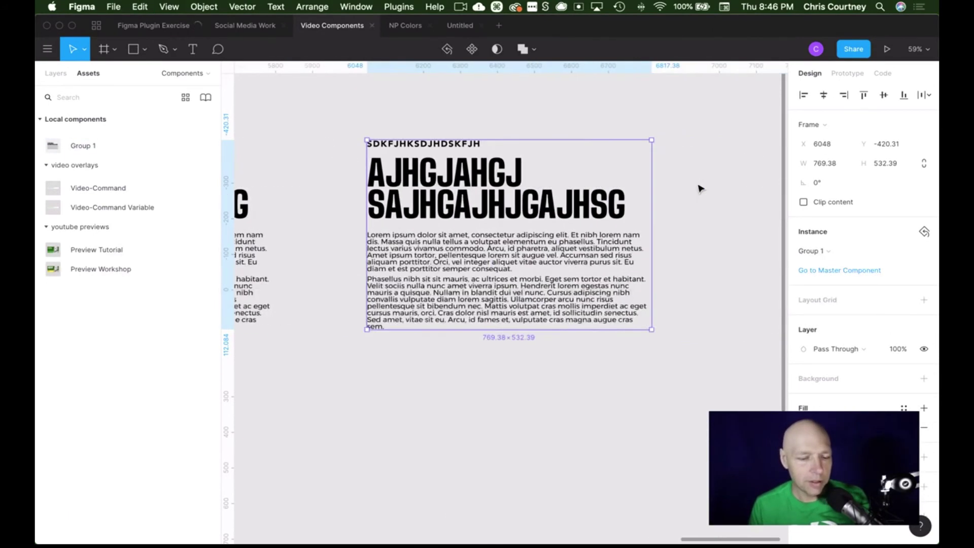
pyautogui.click(525, 130)
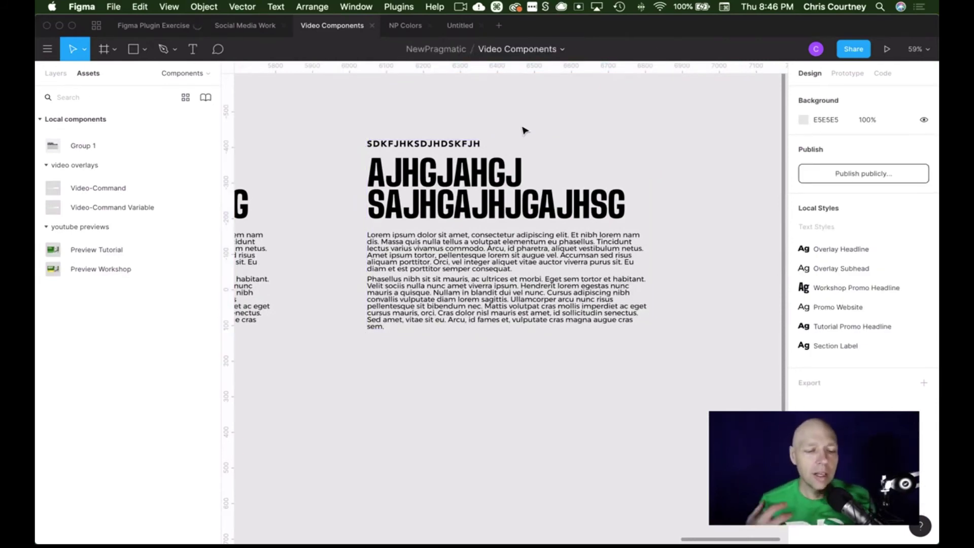
pyautogui.click(521, 165)
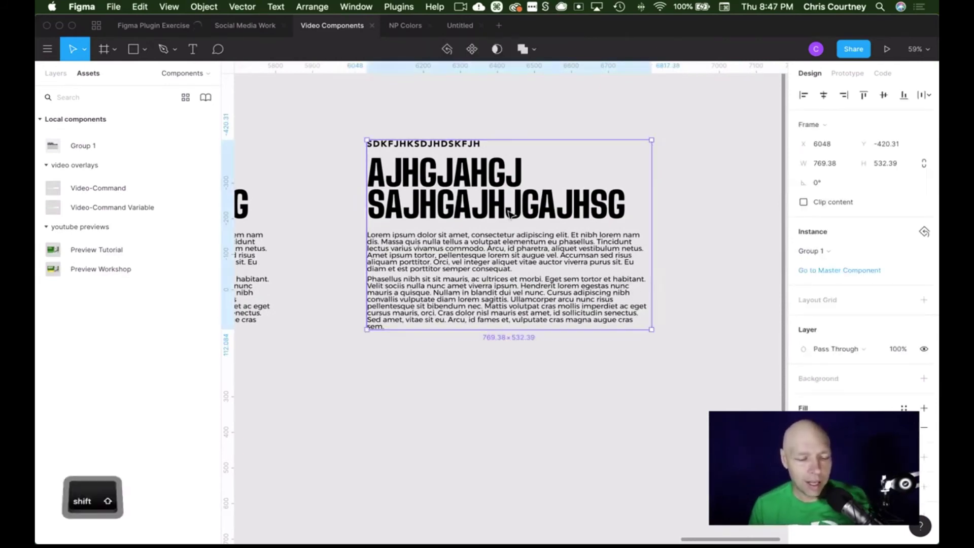
pyautogui.click(661, 209)
pyautogui.click(628, 239)
pyautogui.keyDown('super'); pyautogui.click(628, 240); pyautogui.keyUp('super')
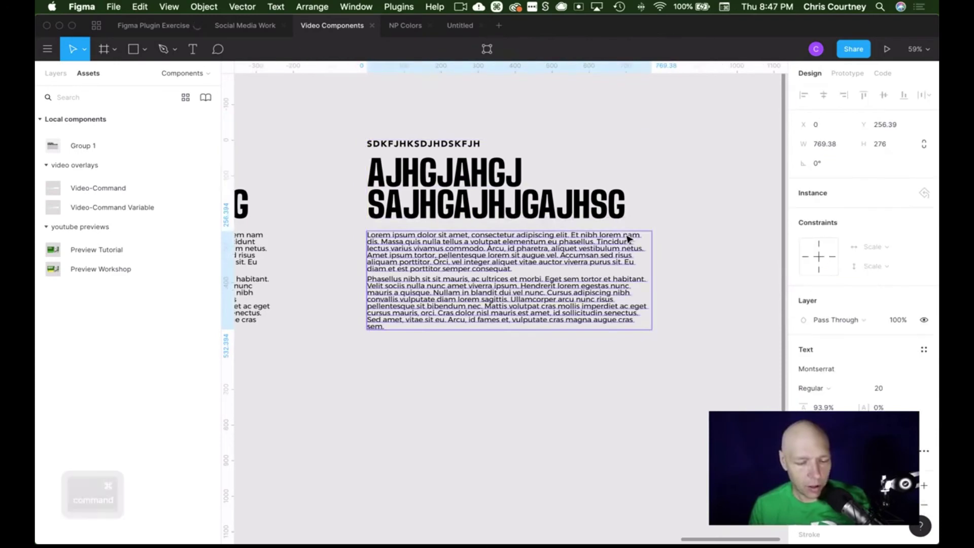
pyautogui.moveTo(594, 243); pyautogui.dragTo(596, 252)
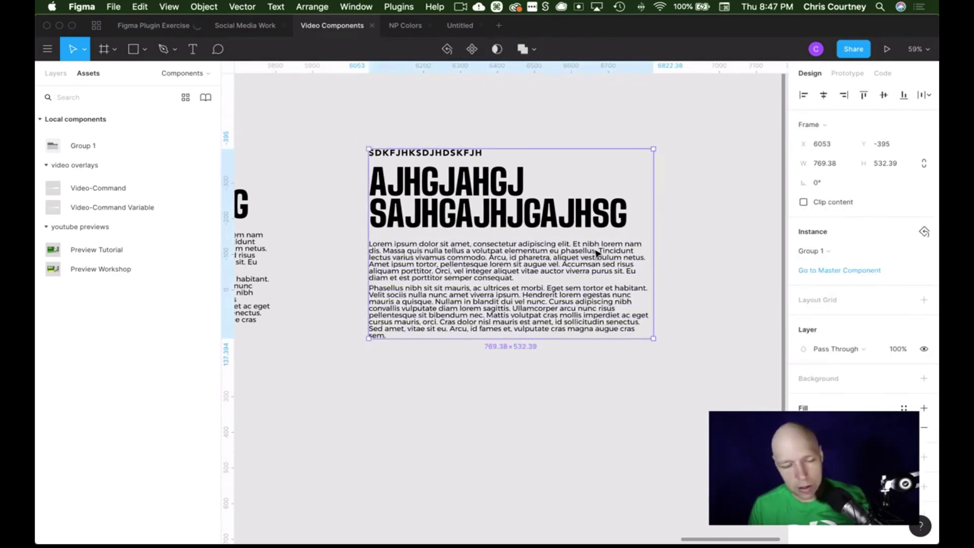
pyautogui.press('super+z')
pyautogui.press('super+z')
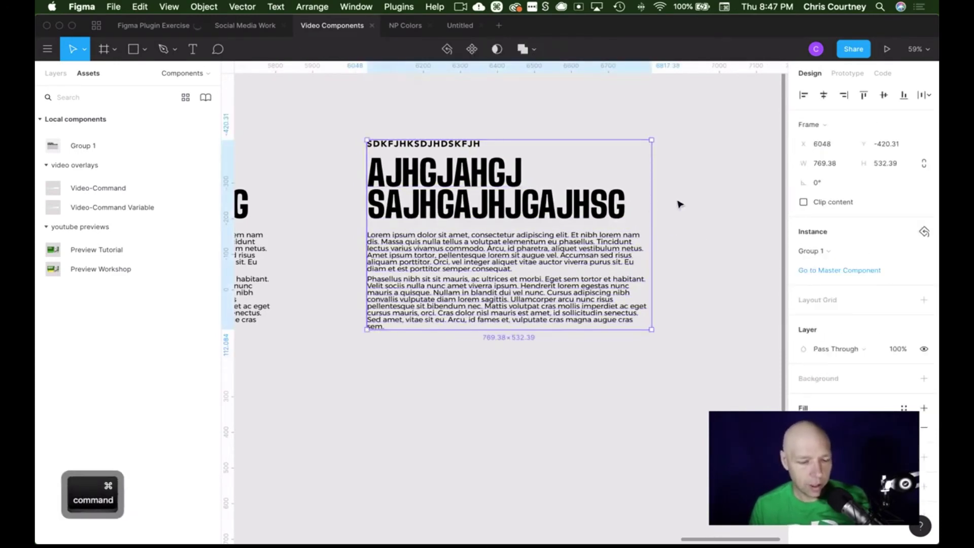
# - Detach the placed text instance from its master component and deselect it
pyautogui.keyDown('ctrl'); pyautogui.click(532, 176); pyautogui.keyUp('ctrl')
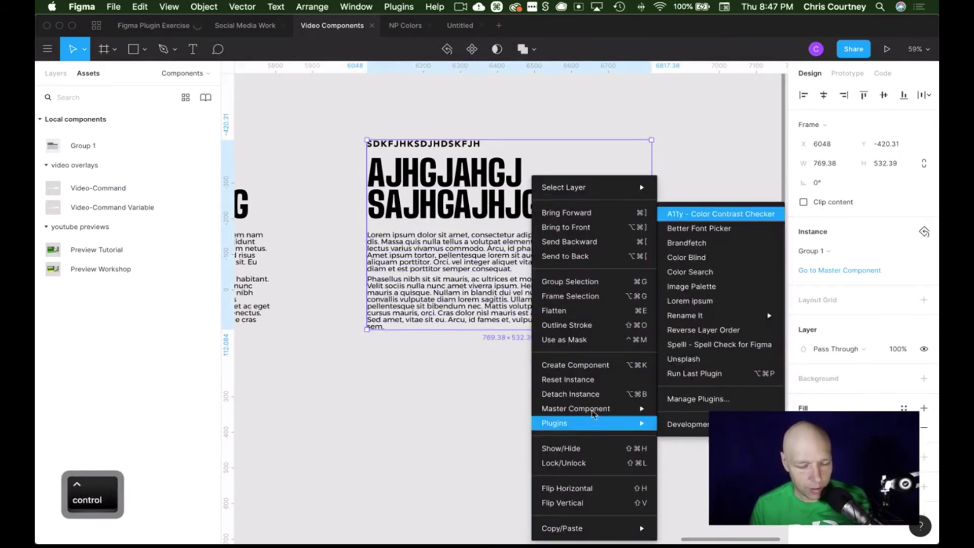
pyautogui.click(593, 394)
pyautogui.click(680, 250)
# - Move the headline out of the detached group to about X 6904, Y -366, and the body text to about X 6557, Y 374
pyautogui.click(414, 207)
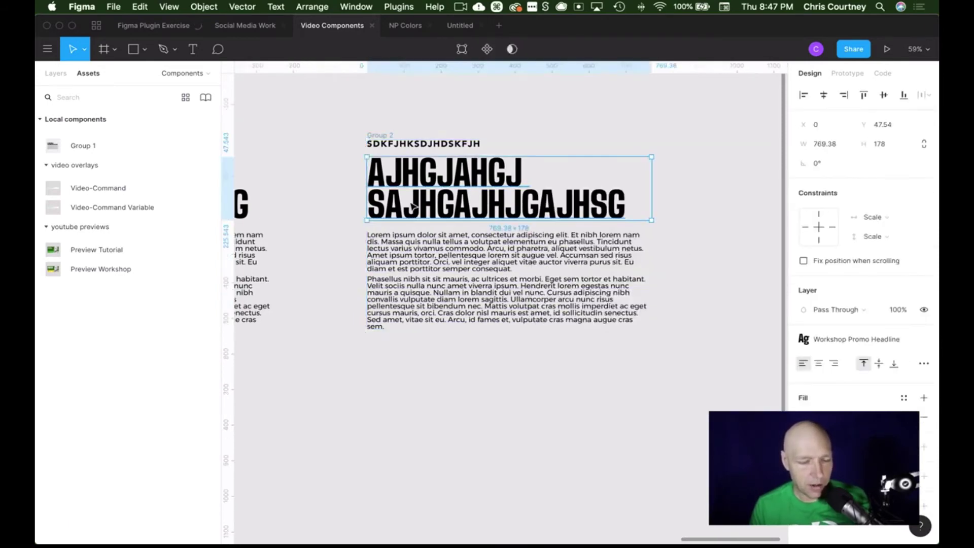
pyautogui.moveTo(415, 207); pyautogui.dragTo(706, 217)
pyautogui.click(526, 280)
pyautogui.moveTo(525, 280); pyautogui.dragTo(714, 471)
# - Extend the label's text box downward to a height of about 651, keeping its width
pyautogui.click(432, 146)
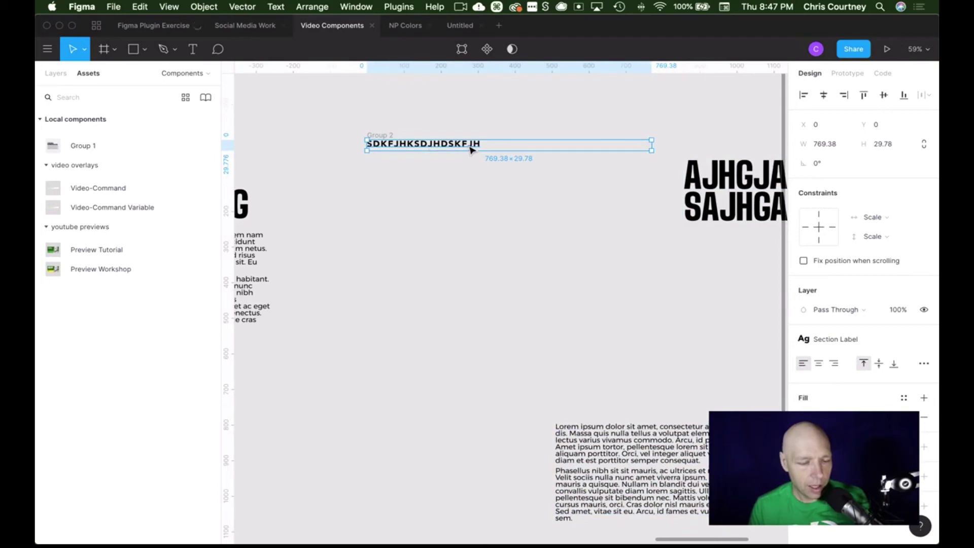
pyautogui.doubleClick(471, 146)
pyautogui.click(497, 152)
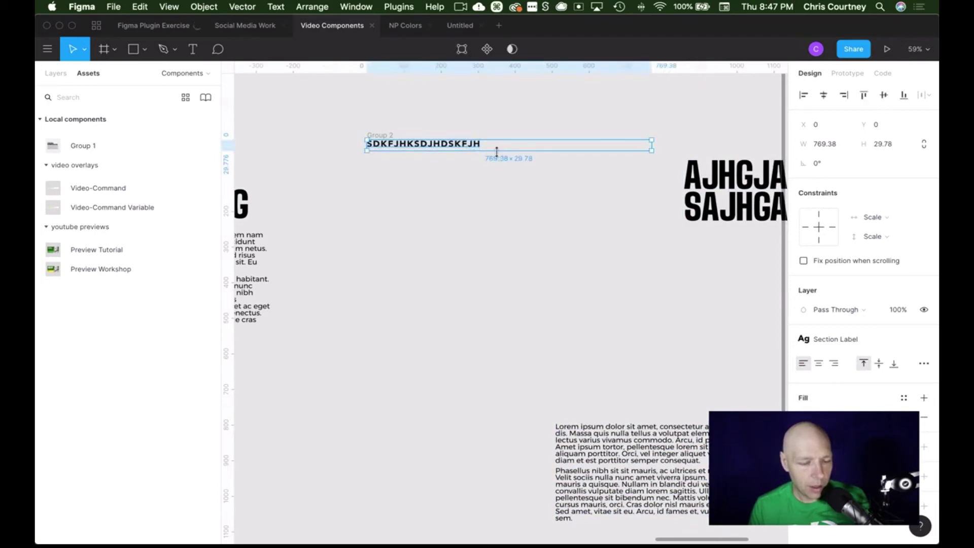
pyautogui.moveTo(497, 151); pyautogui.dragTo(513, 371)
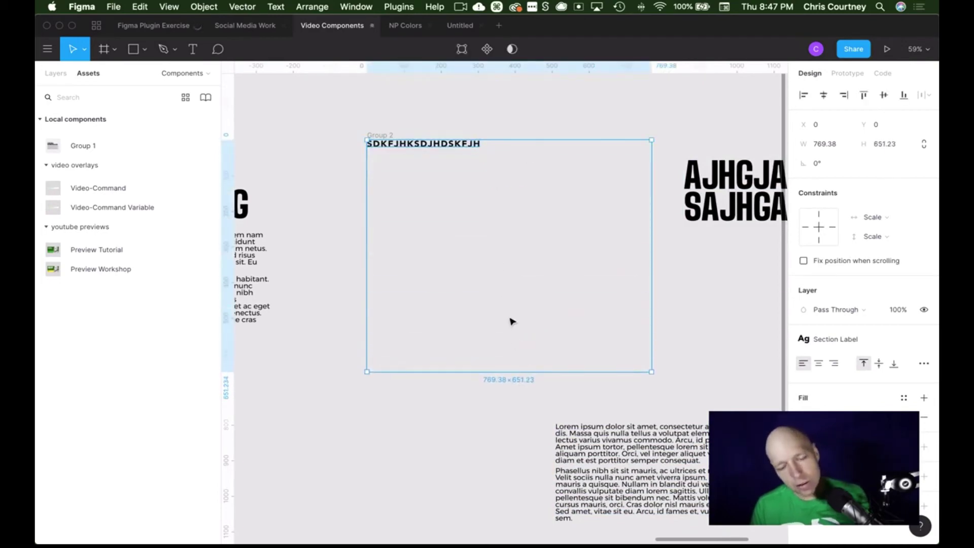
# - Copy the separate headline's text and paste it on a new line beneath the label in the enlarged text box
pyautogui.doubleClick(713, 168)
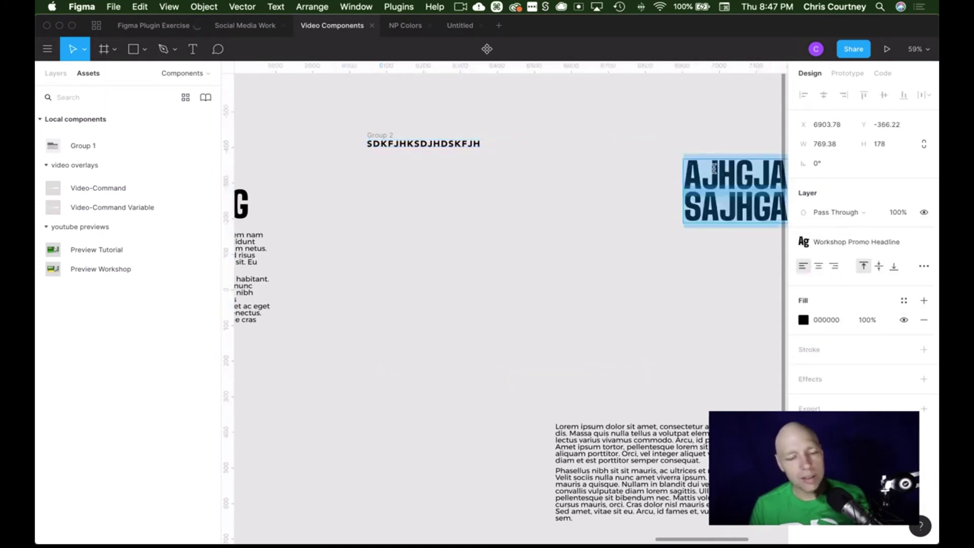
pyautogui.press('super+c')
pyautogui.doubleClick(488, 144)
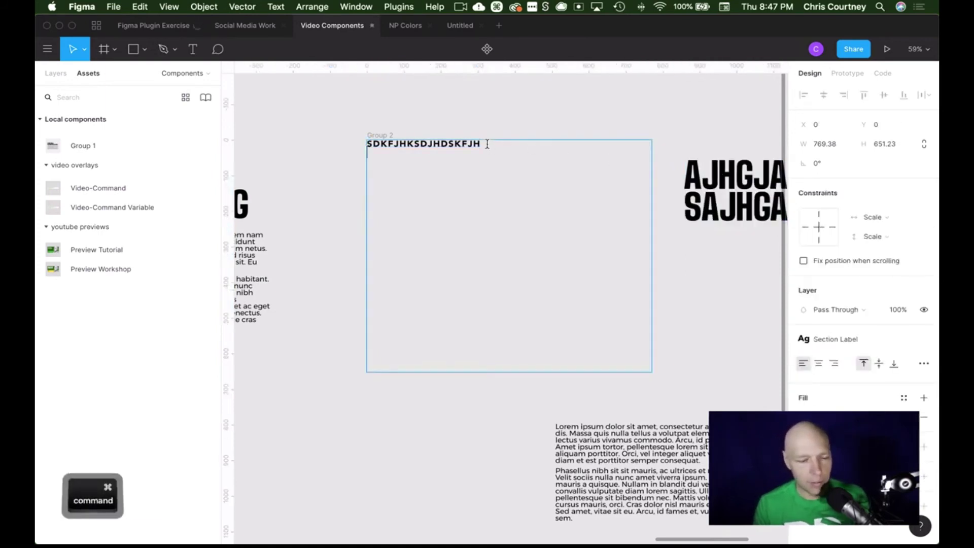
pyautogui.press('super+v')
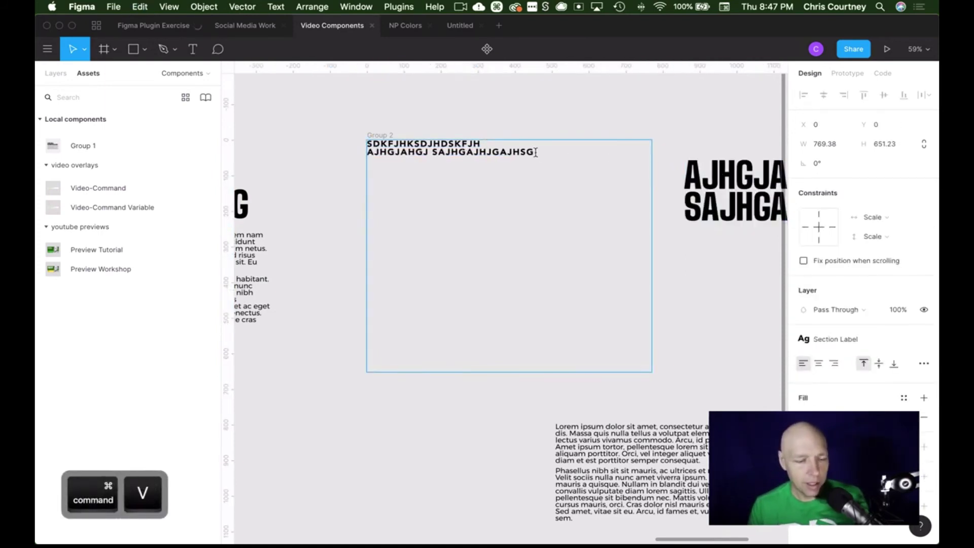
# - Detach the Section Label style from the pasted headline line and apply the Workshop Promo Headline style to it
pyautogui.moveTo(535, 152); pyautogui.dragTo(341, 153)
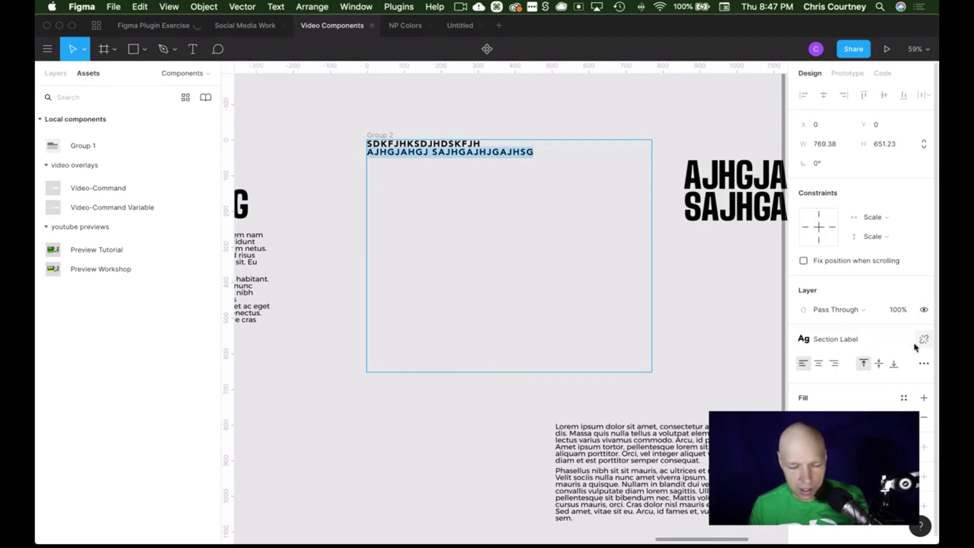
pyautogui.click(923, 339)
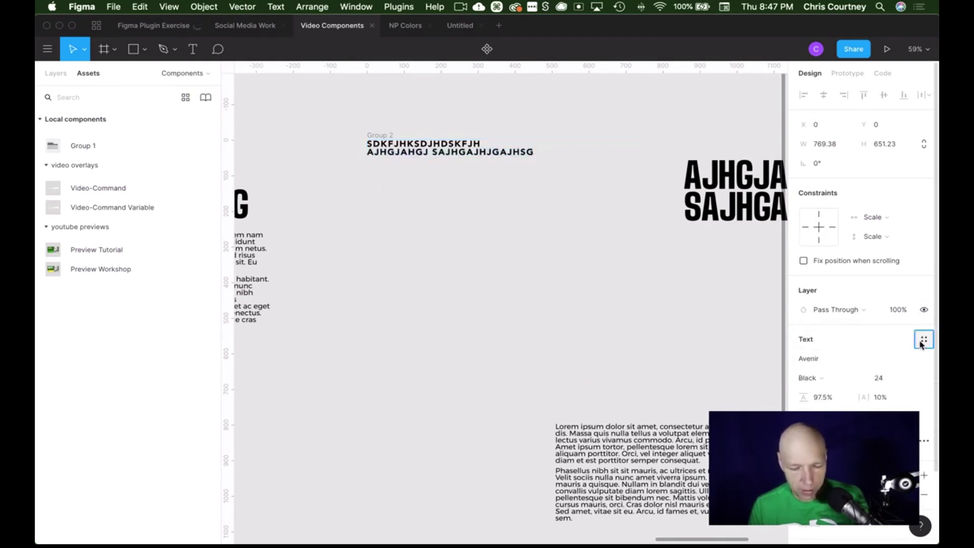
pyautogui.click(922, 340)
pyautogui.click(868, 405)
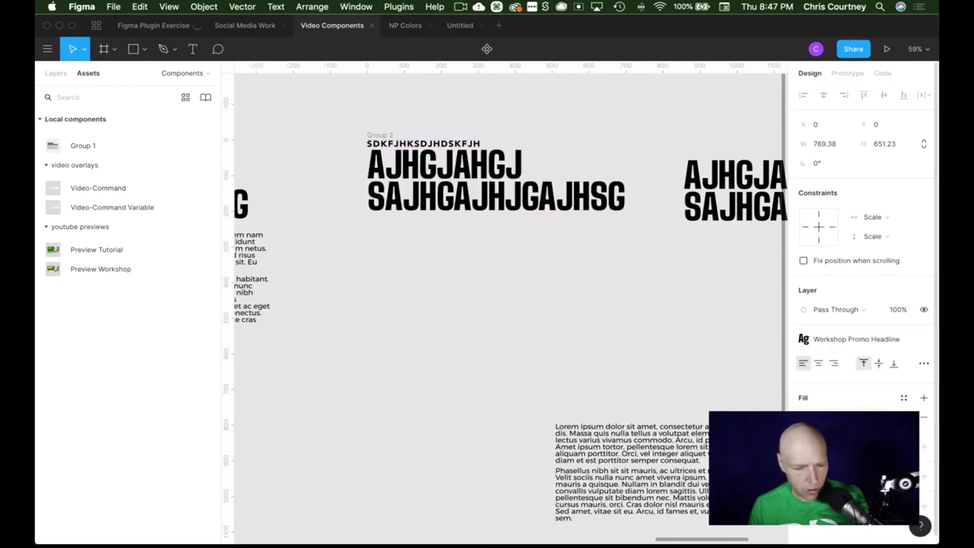
# - Copy all of the separate body text and paste it on a new line below the headline in the enlarged text box
pyautogui.hscroll(-10, 422, 173)
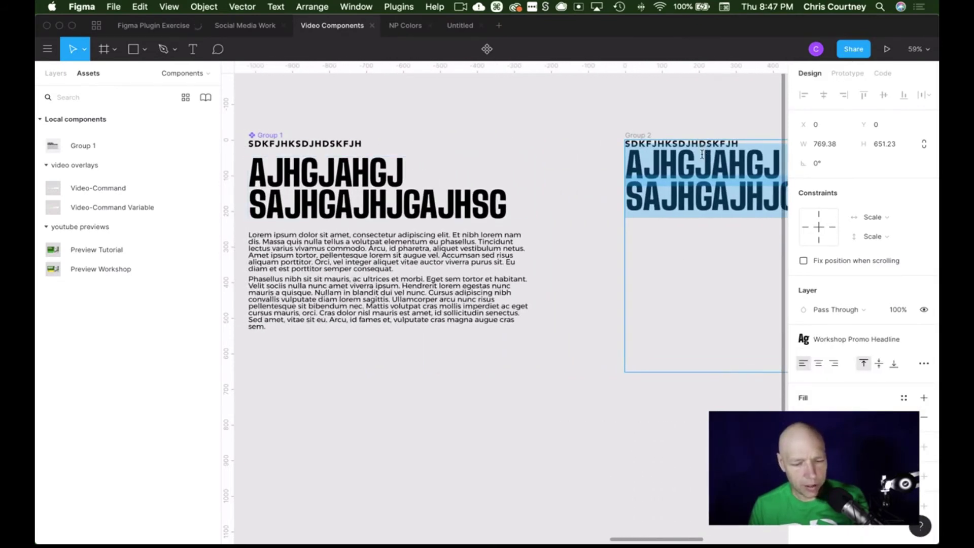
pyautogui.hscroll(14, 704, 157)
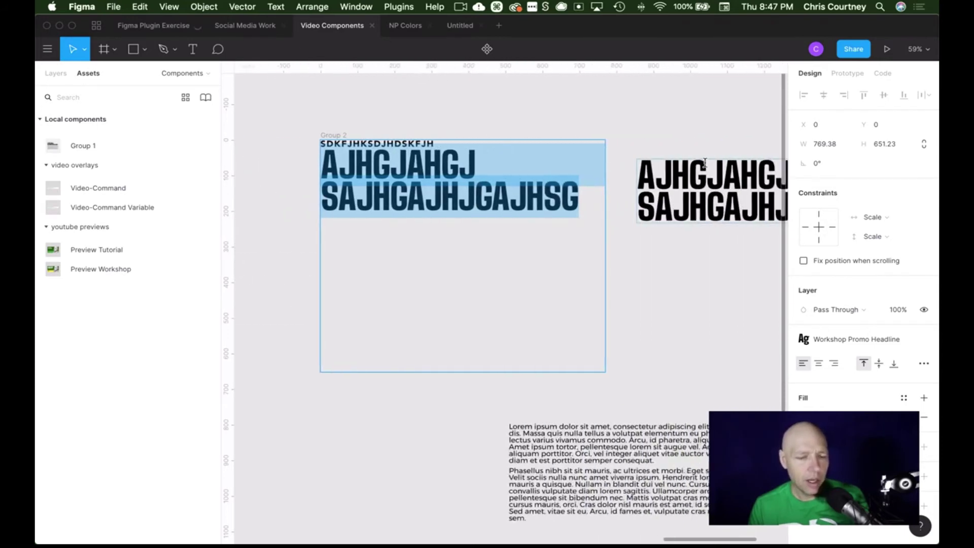
pyautogui.doubleClick(633, 442)
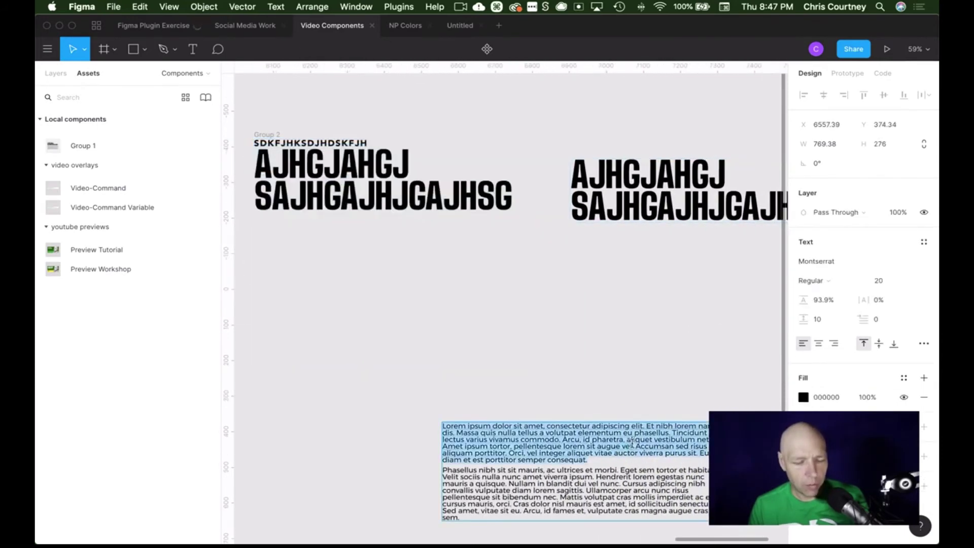
pyautogui.press('super+a')
pyautogui.press('super+c')
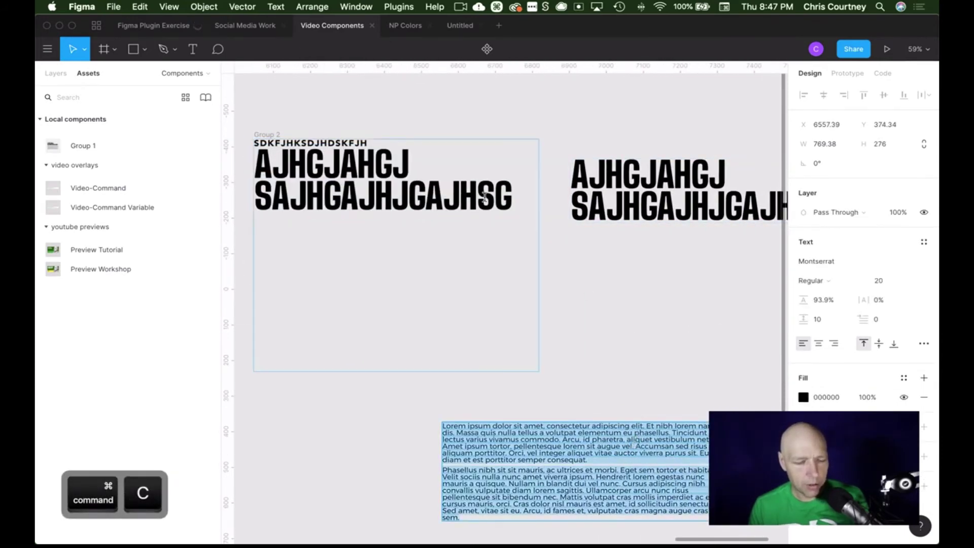
pyautogui.doubleClick(502, 199)
pyautogui.click(513, 199)
pyautogui.press('Return')
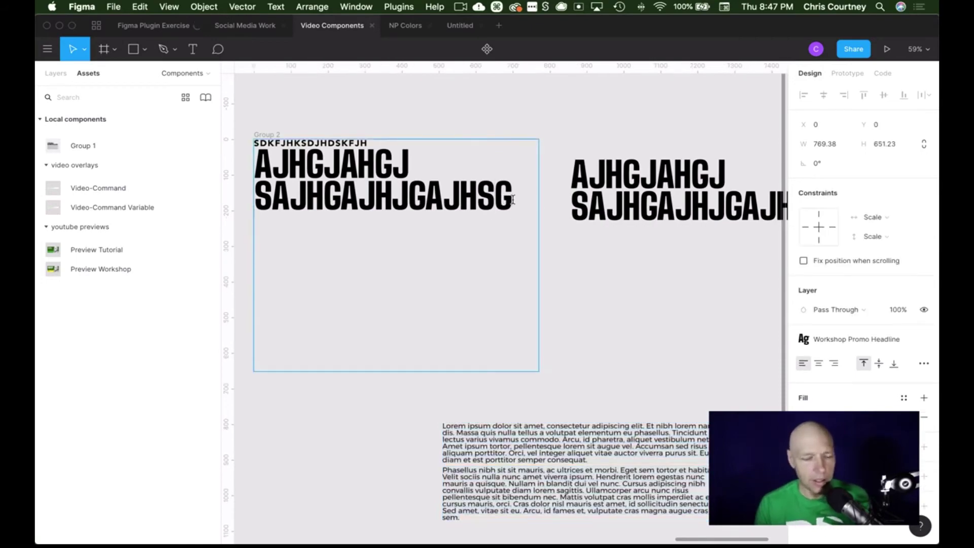
pyautogui.press('super+v')
# - Replace the Workshop Promo Headline style on the pasted body paragraphs with the Promo Website style
pyautogui.scroll(-6, 471, 221)
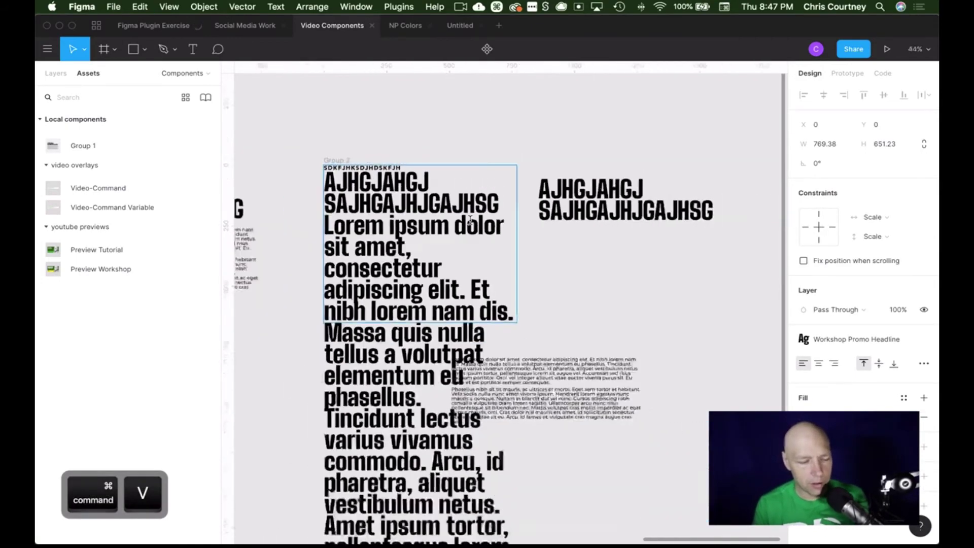
pyautogui.scroll(-5, 470, 221)
pyautogui.scroll(-4, 492, 161)
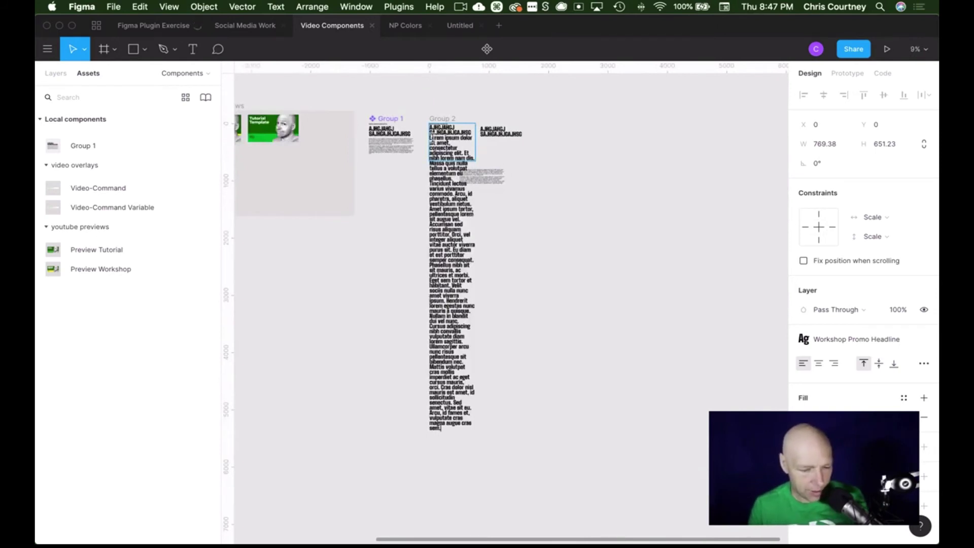
pyautogui.moveTo(431, 137); pyautogui.dragTo(504, 489)
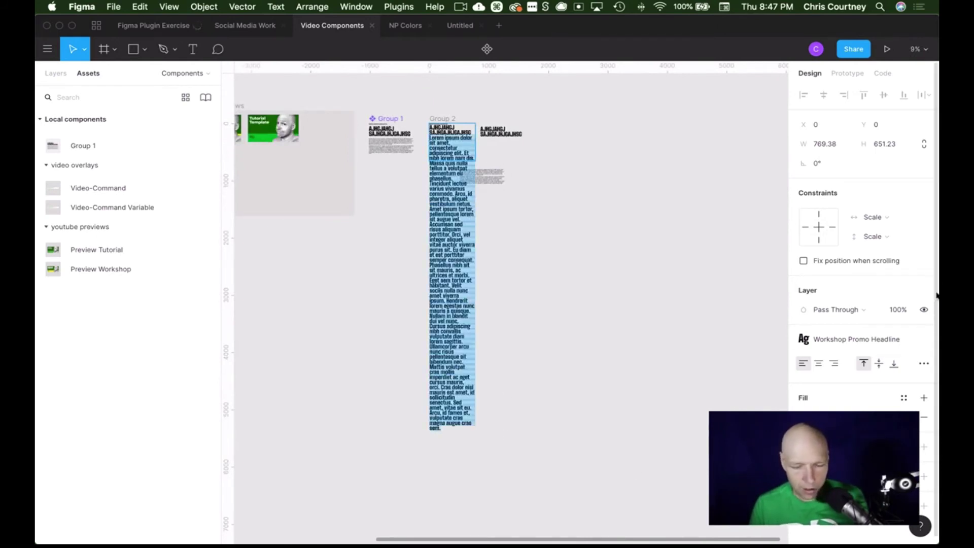
pyautogui.click(921, 340)
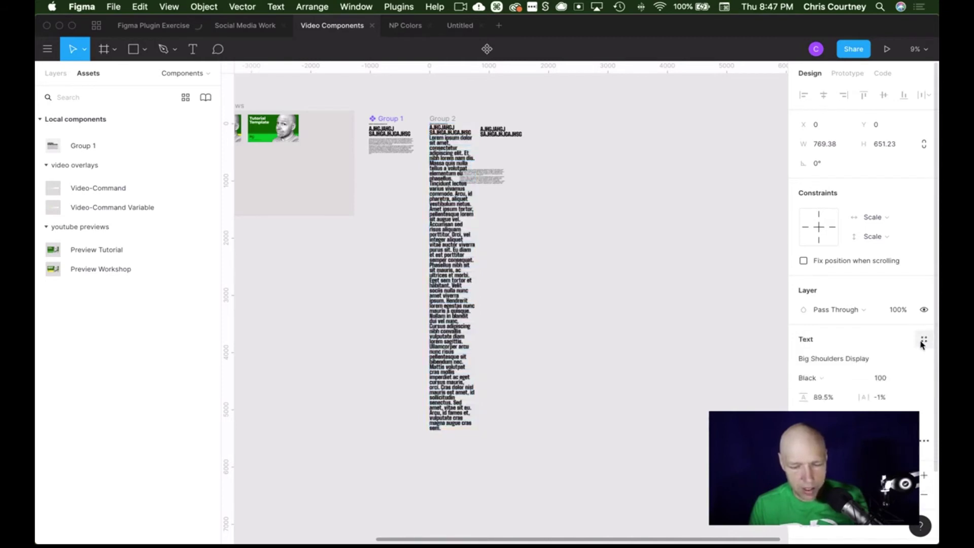
pyautogui.click(922, 340)
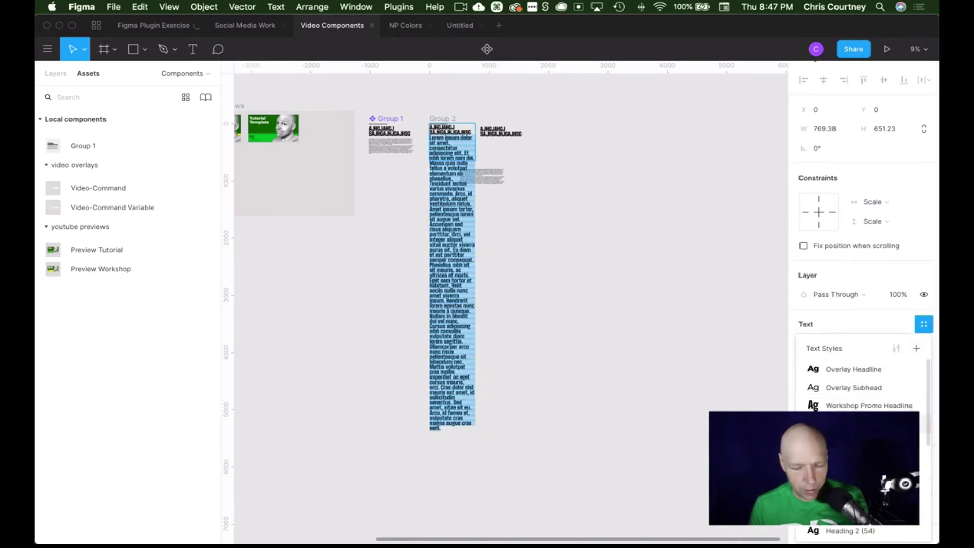
pyautogui.click(862, 441)
pyautogui.scroll(10, 445, 135)
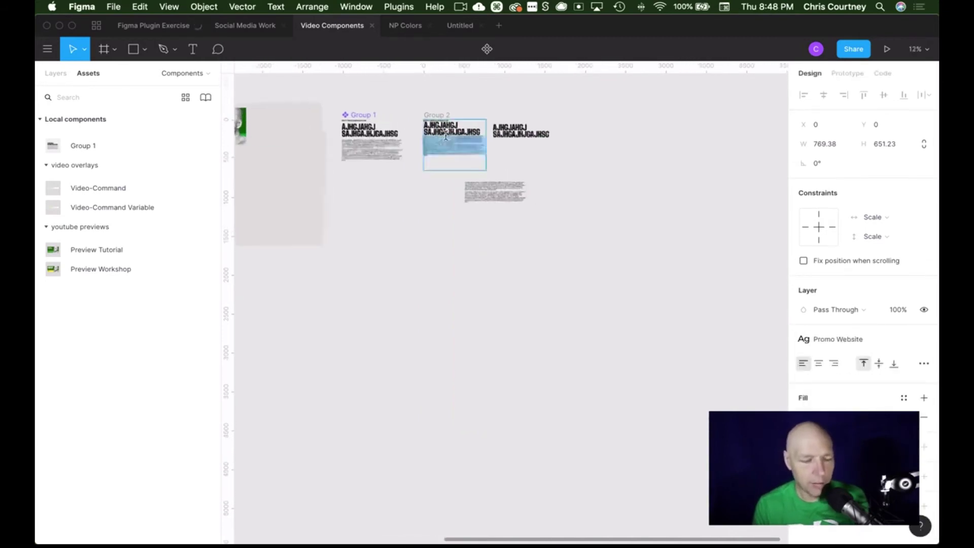
pyautogui.scroll(6, 445, 135)
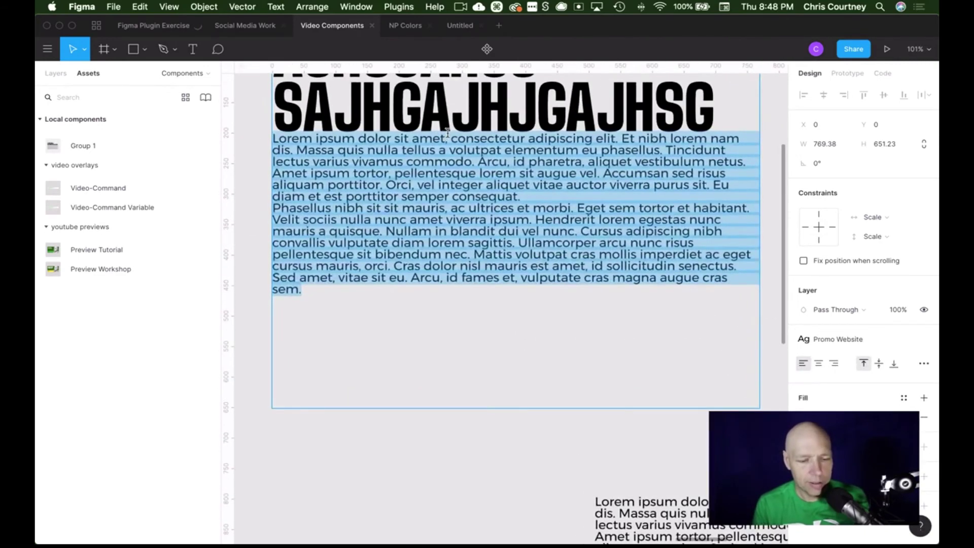
pyautogui.scroll(-1, 447, 133)
pyautogui.scroll(4, 447, 132)
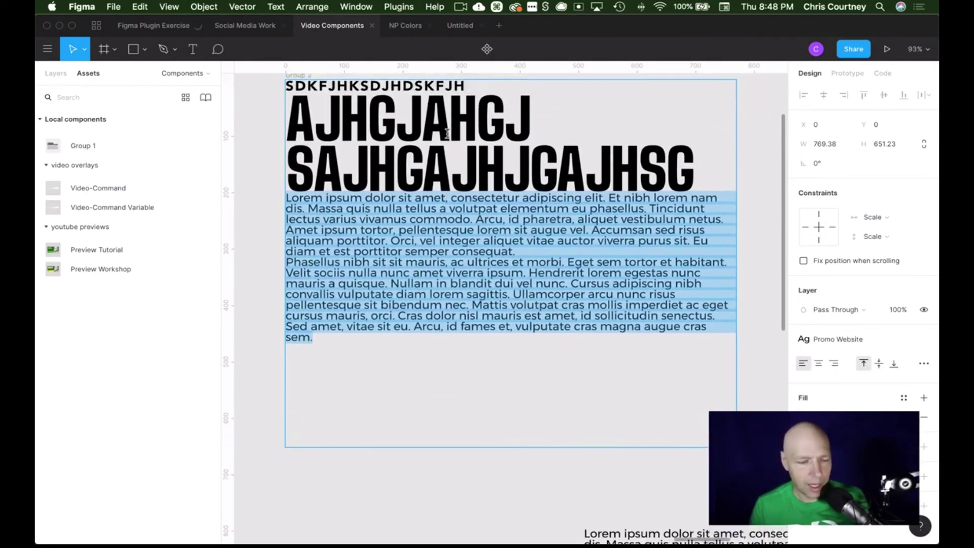
# - Detach the Section Label style from the label line and the Workshop Promo Headline style from the headline lines
pyautogui.doubleClick(444, 121)
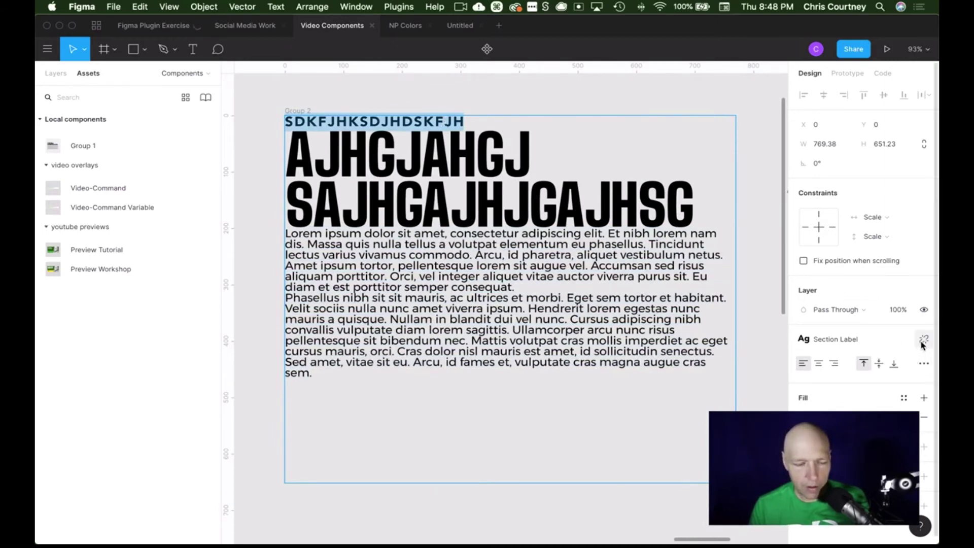
pyautogui.click(922, 343)
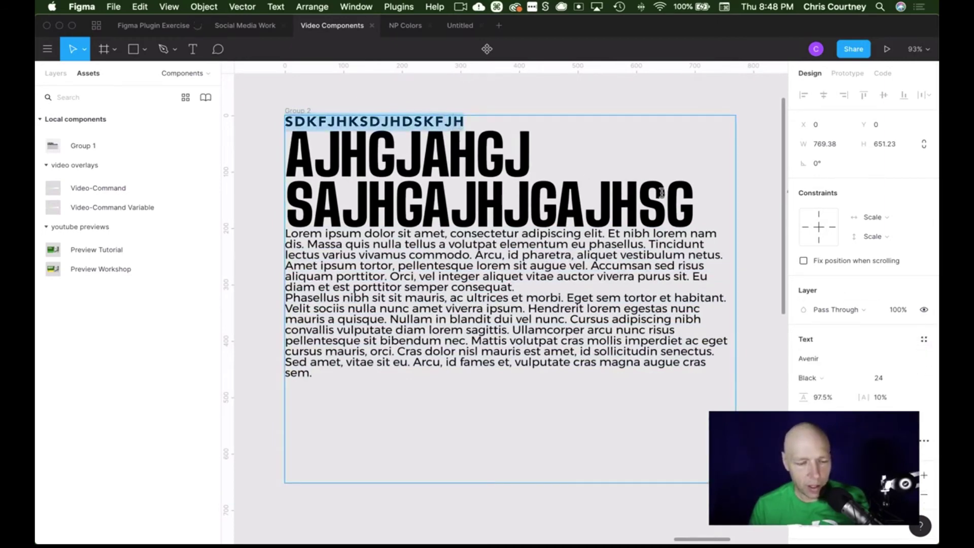
pyautogui.moveTo(692, 208); pyautogui.dragTo(269, 168)
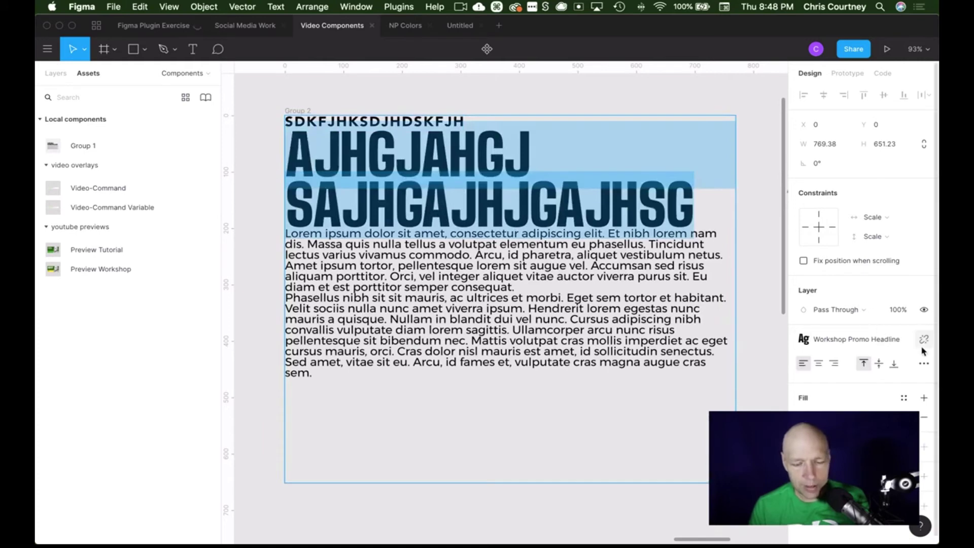
pyautogui.click(923, 339)
# - Detach the remaining text style from all the text in the combined box, and select the word "adipiscing" in the body
pyautogui.click(347, 372)
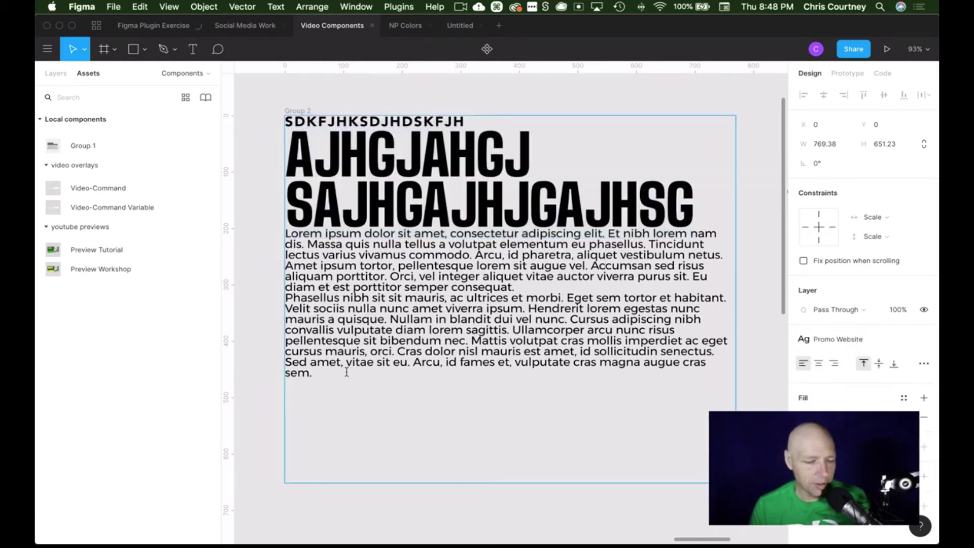
pyautogui.moveTo(313, 375); pyautogui.dragTo(260, 239)
pyautogui.click(378, 345)
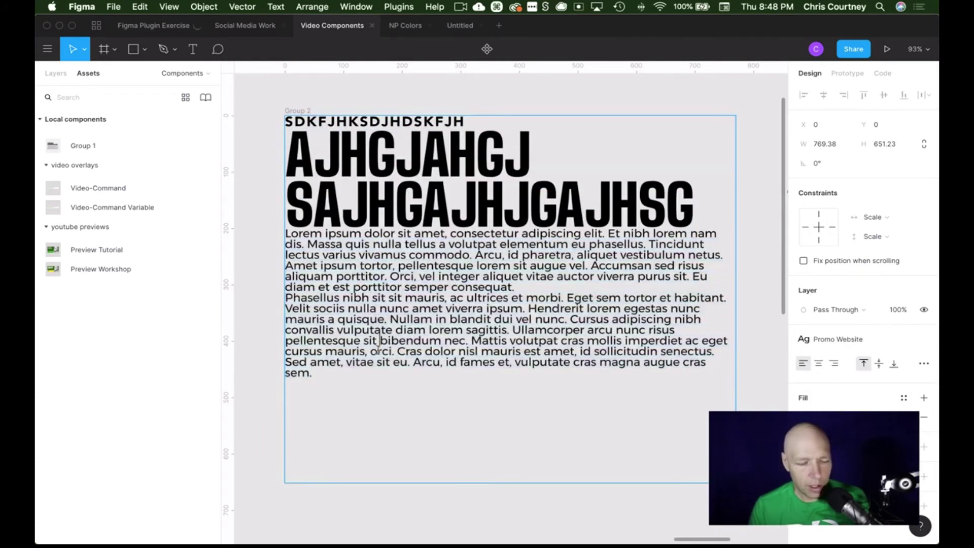
pyautogui.press('super+a')
pyautogui.click(924, 339)
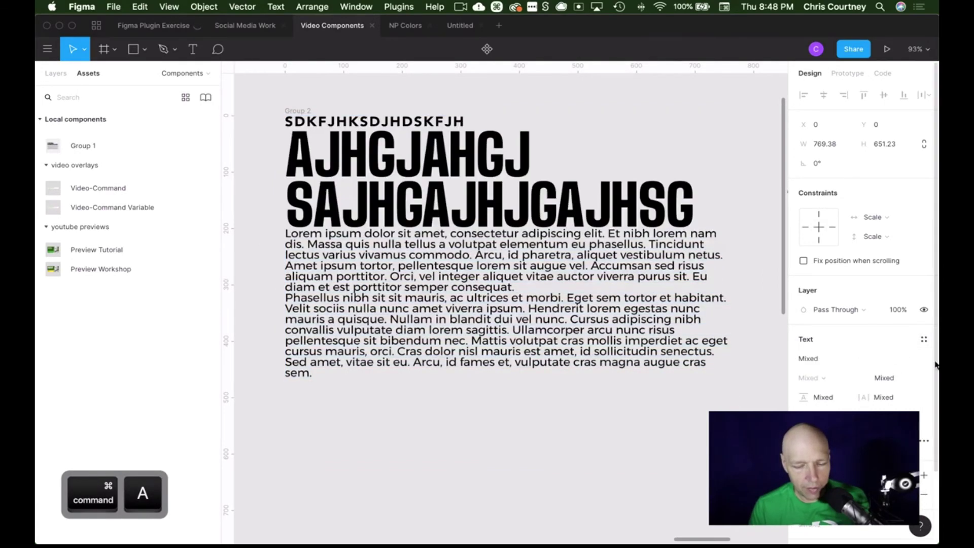
pyautogui.doubleClick(540, 231)
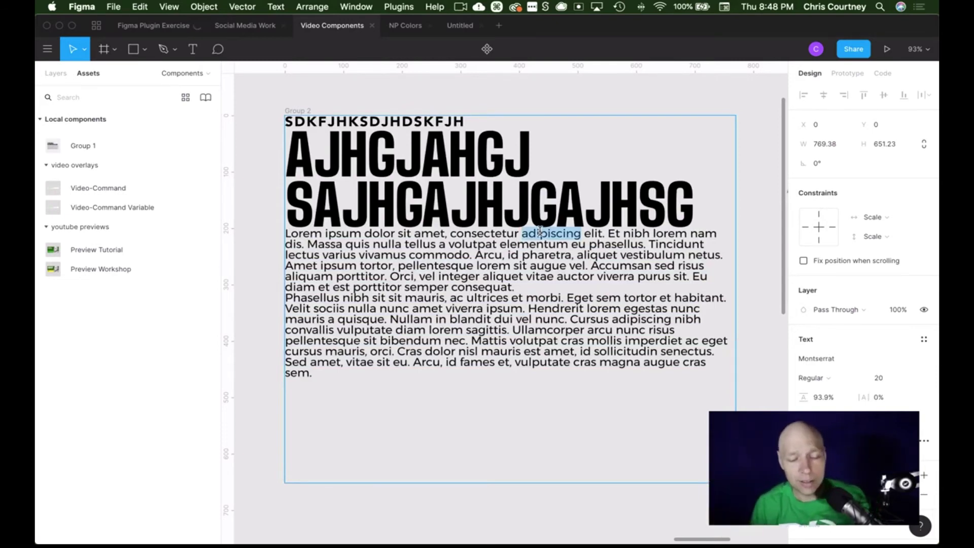
# - Set the line height of the label line to 32 and its paragraph spacing to 8
pyautogui.doubleClick(449, 120)
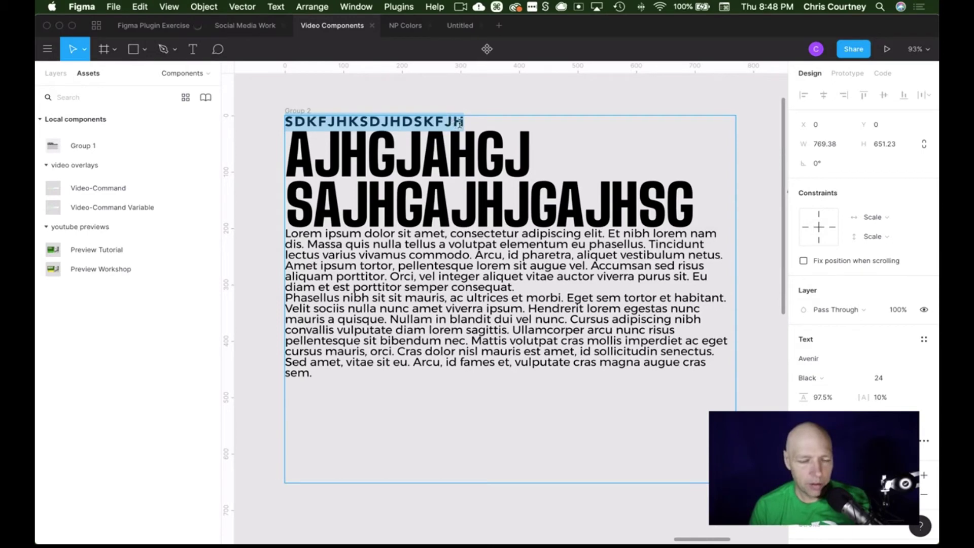
pyautogui.click(460, 122)
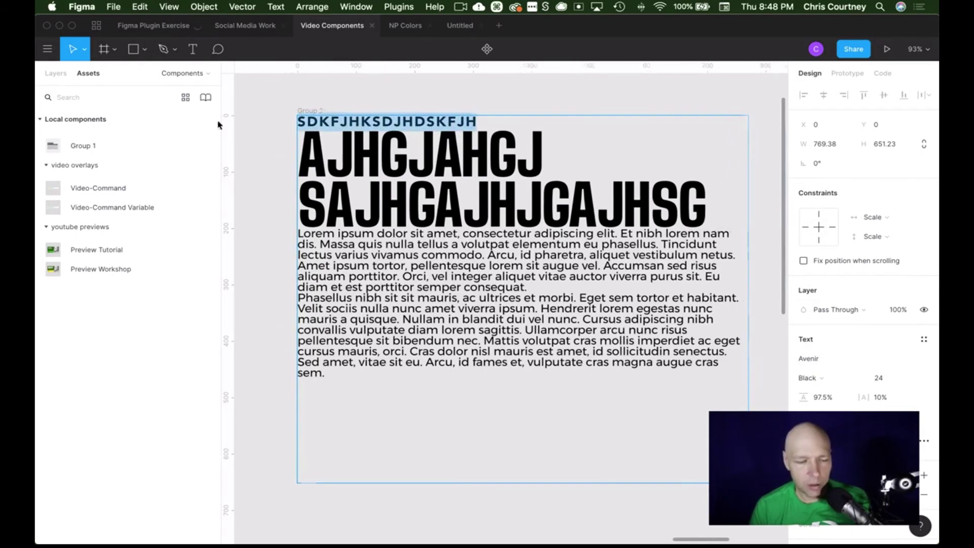
pyautogui.hscroll(-3, 248, 124)
pyautogui.press('Escape')
pyautogui.press('Escape')
pyautogui.click(520, 128)
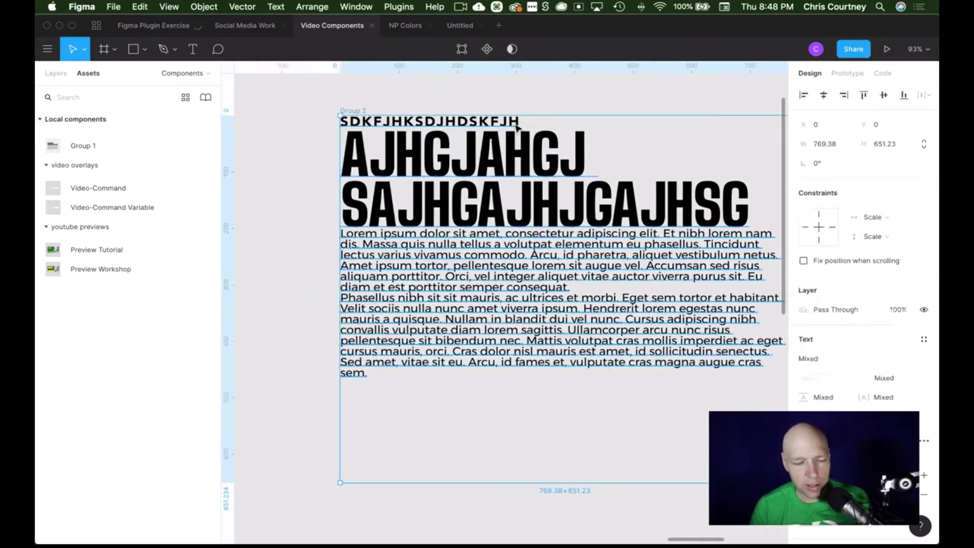
pyautogui.doubleClick(518, 126)
pyautogui.click(518, 120)
pyautogui.moveTo(518, 121); pyautogui.dragTo(283, 104)
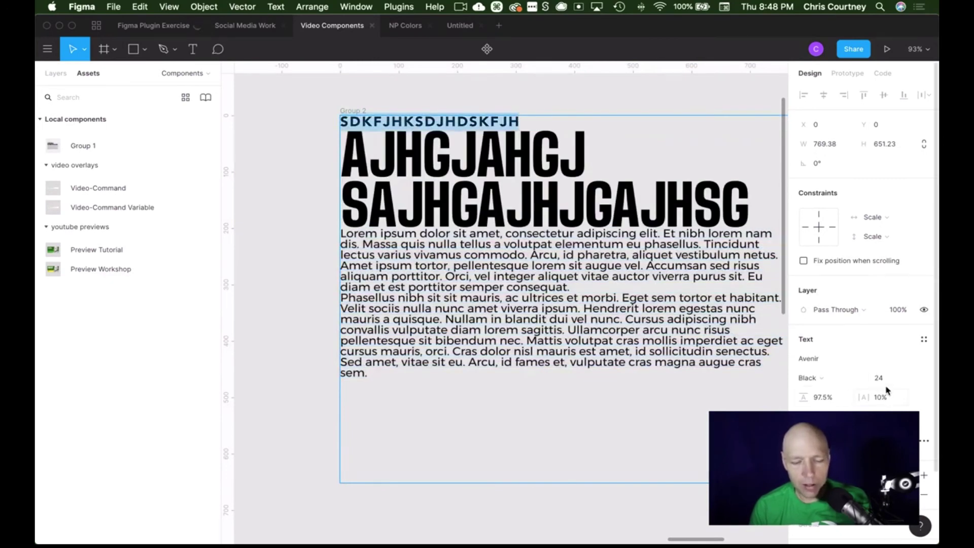
pyautogui.click(824, 397)
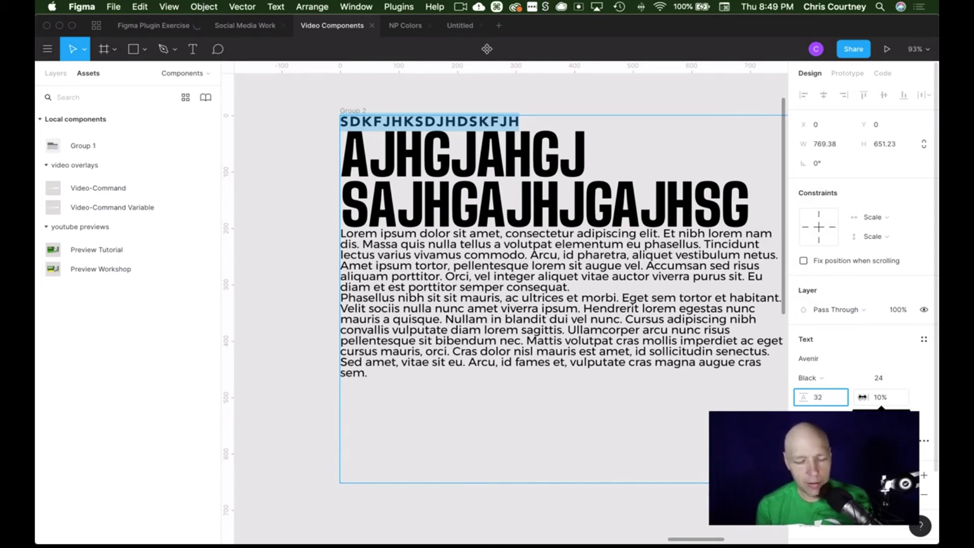
pyautogui.press('Return')
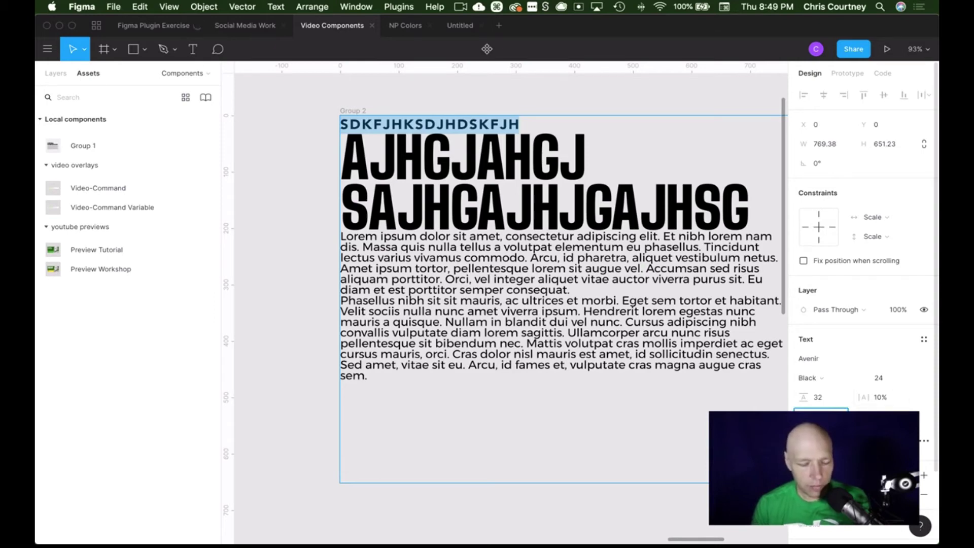
pyautogui.press('Return')
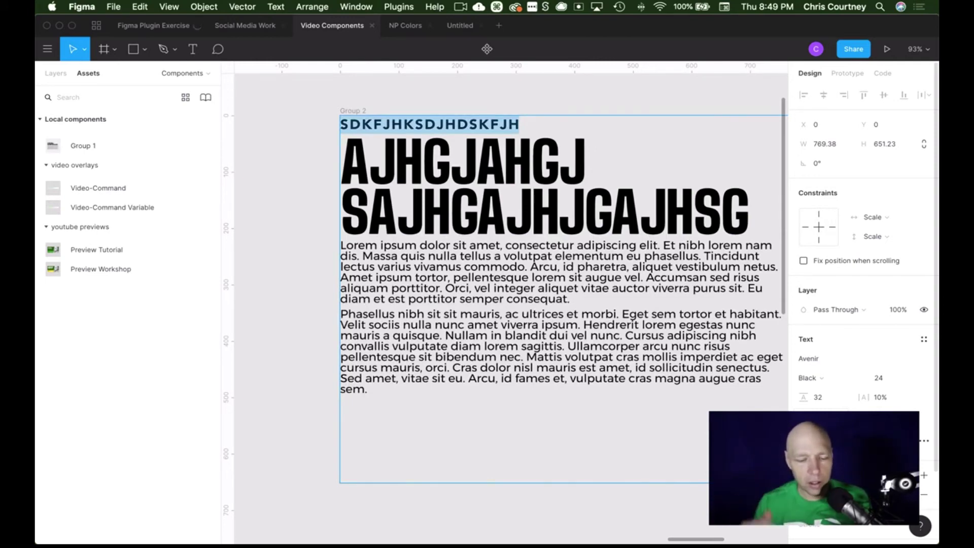
# - Set the font size of both headline lines in the combined text box to 104
pyautogui.tripleClick(719, 218)
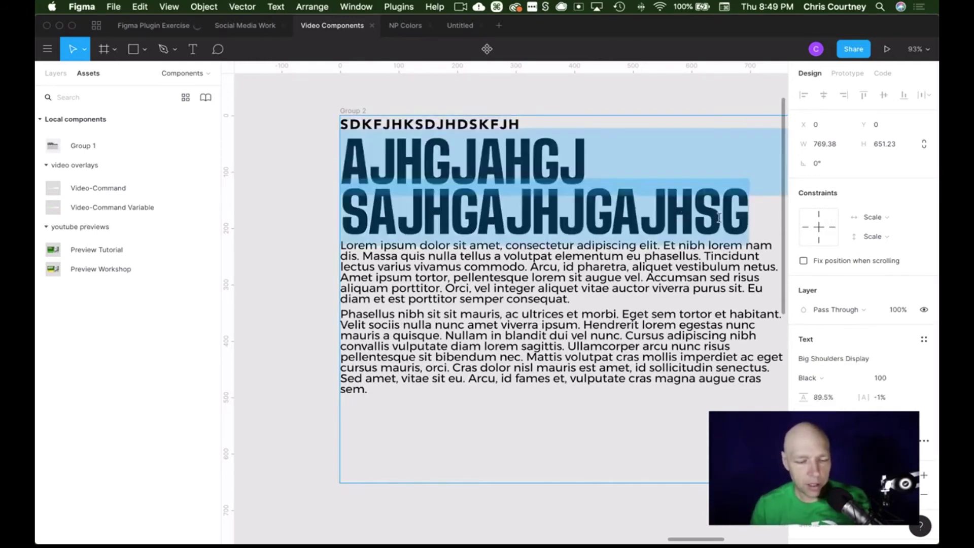
pyautogui.click(719, 218)
pyautogui.moveTo(749, 218); pyautogui.dragTo(313, 174)
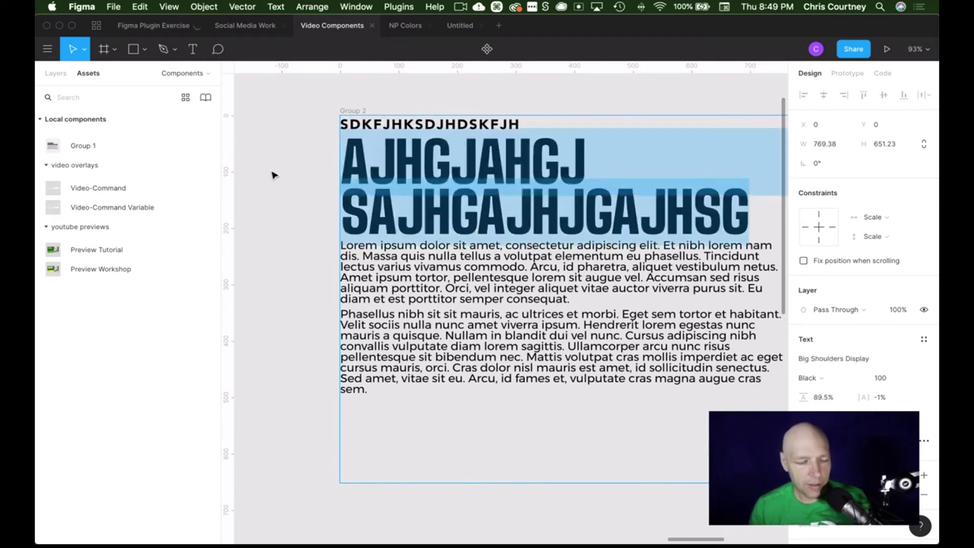
pyautogui.click(897, 381)
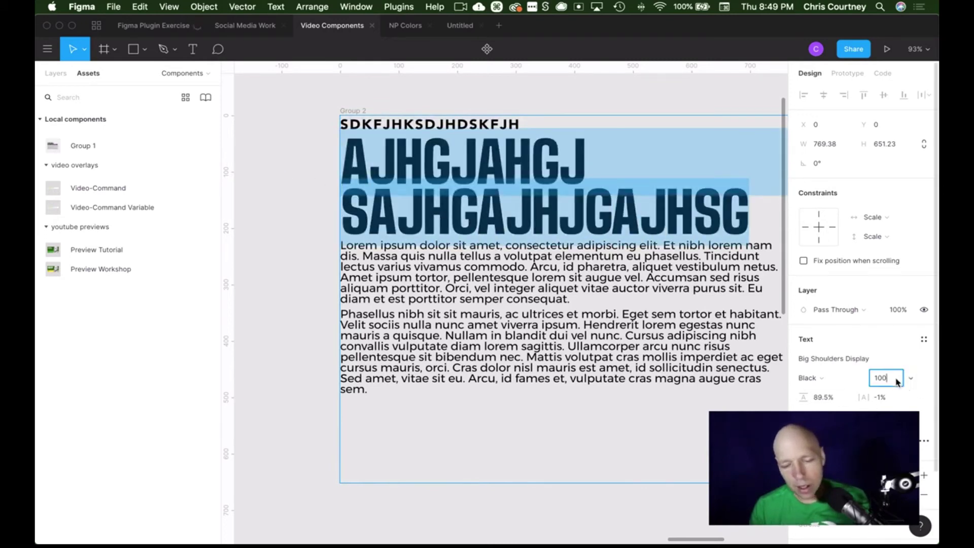
pyautogui.doubleClick(897, 381)
pyautogui.scroll(-1, 897, 381)
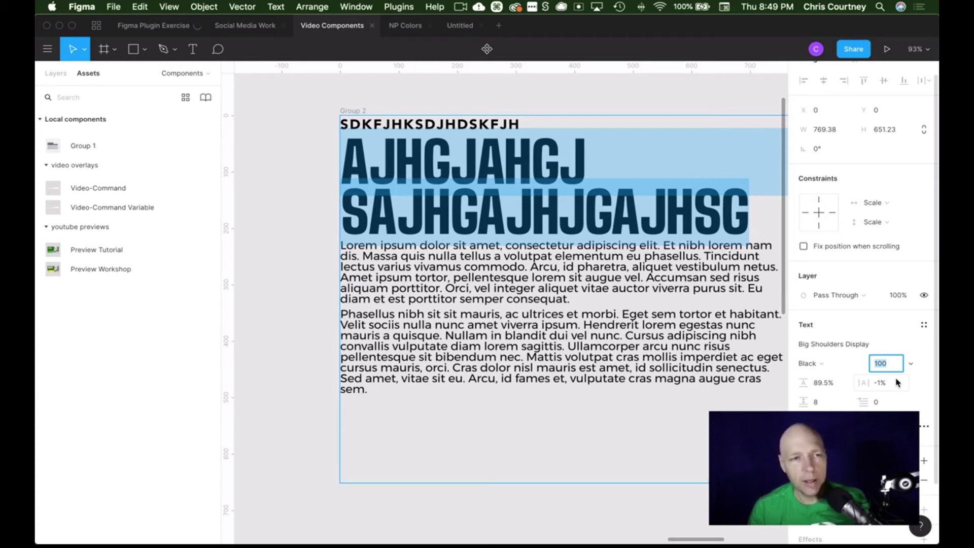
pyautogui.write('104')
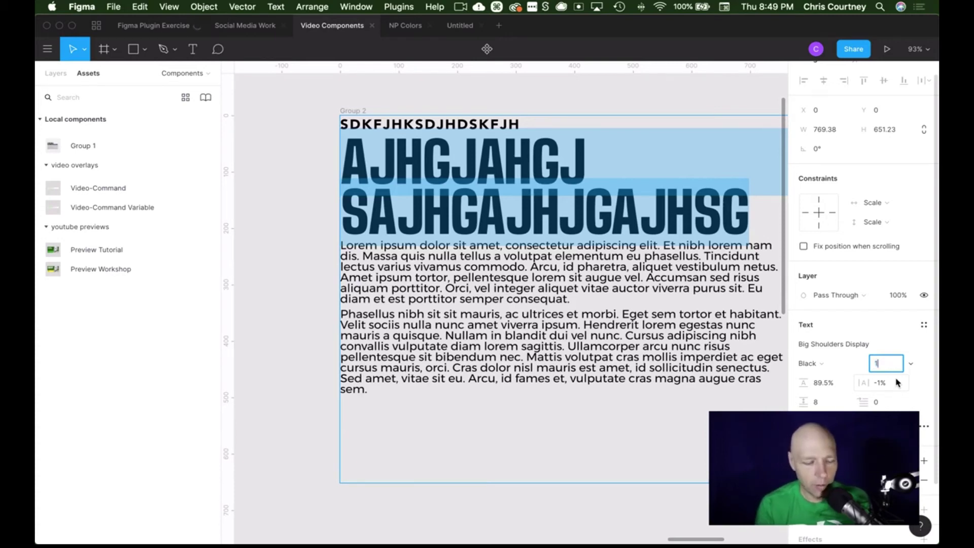
pyautogui.press('Return')
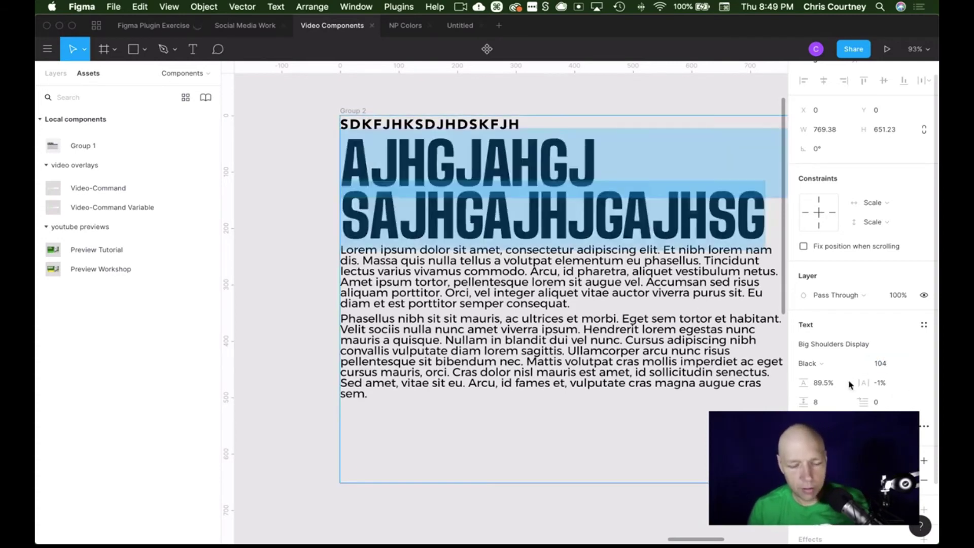
# - Set the line height of the headline lines to 104 px
pyautogui.click(845, 388)
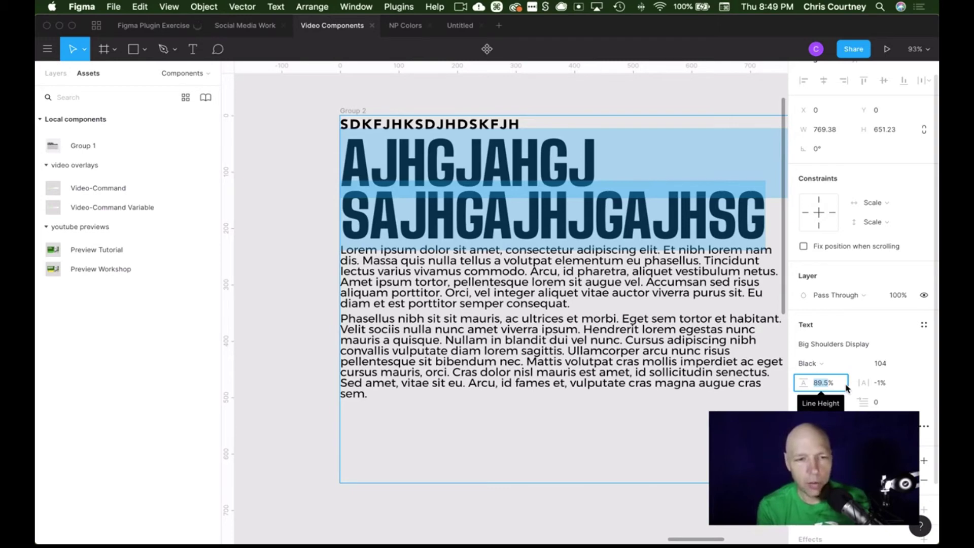
pyautogui.write('104px%')
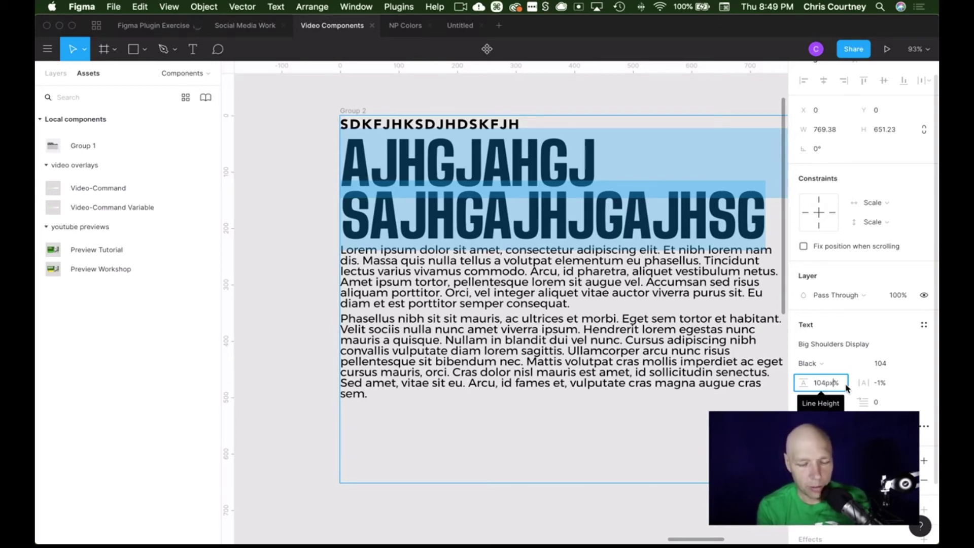
pyautogui.hotkey('shift', 'Right')
pyautogui.press('Return')
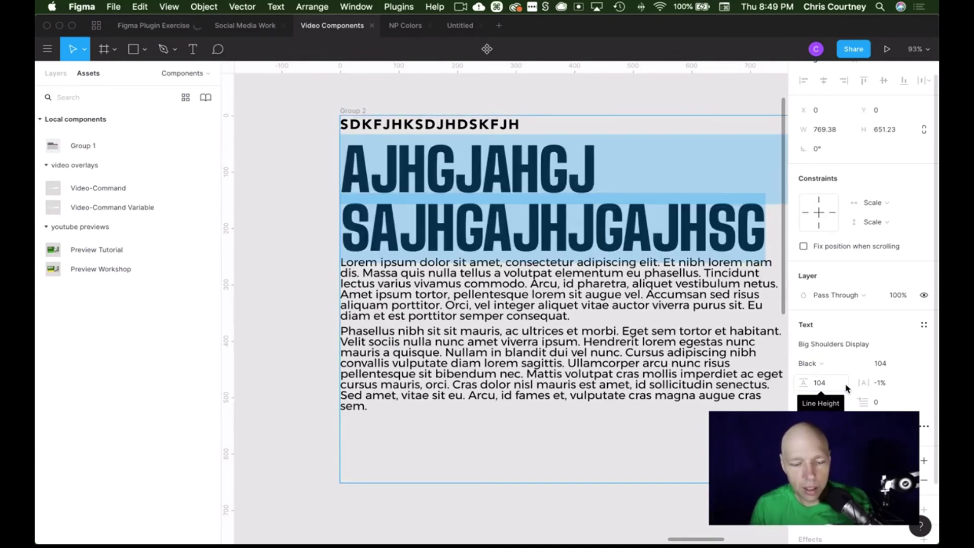
# - Set the headline's line height to 96 px and its paragraph spacing to 16
pyautogui.click(845, 388)
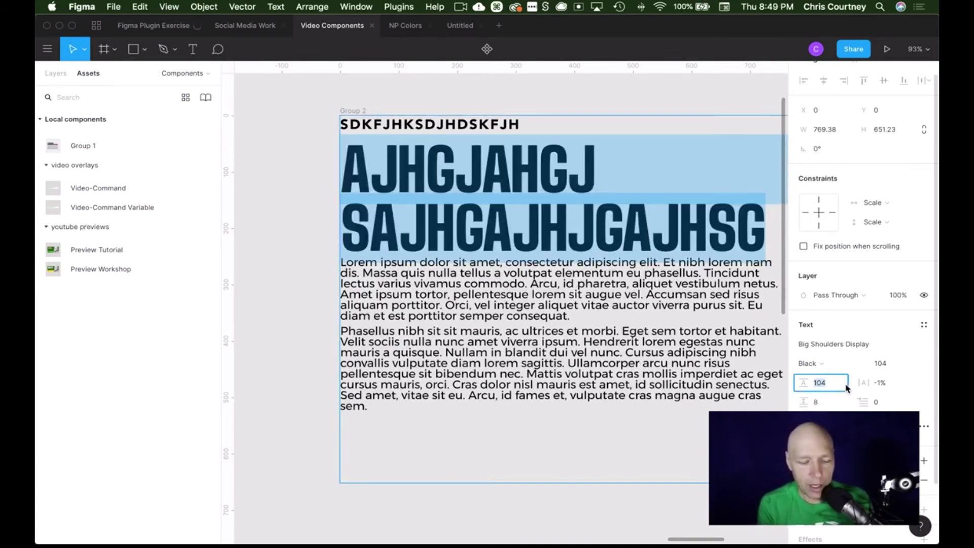
pyautogui.write('96')
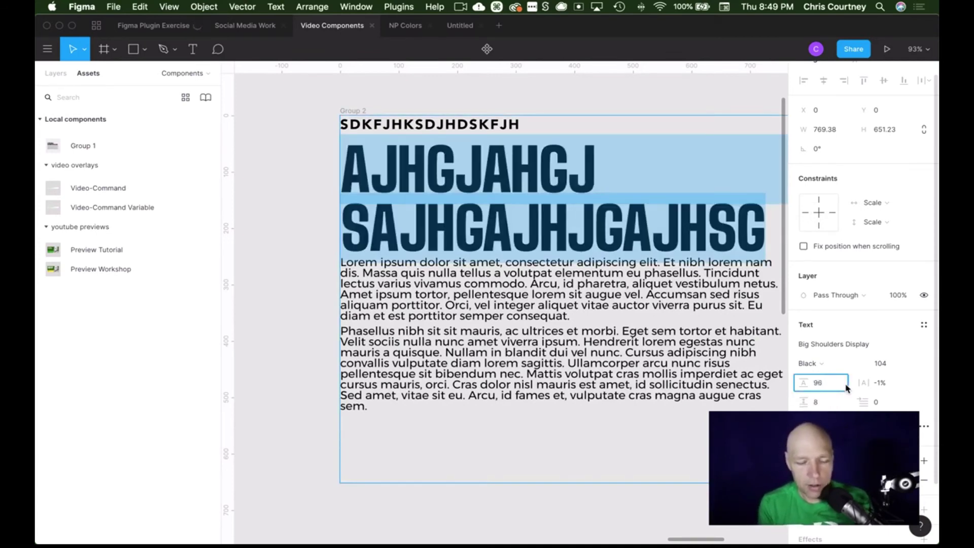
pyautogui.press('Return')
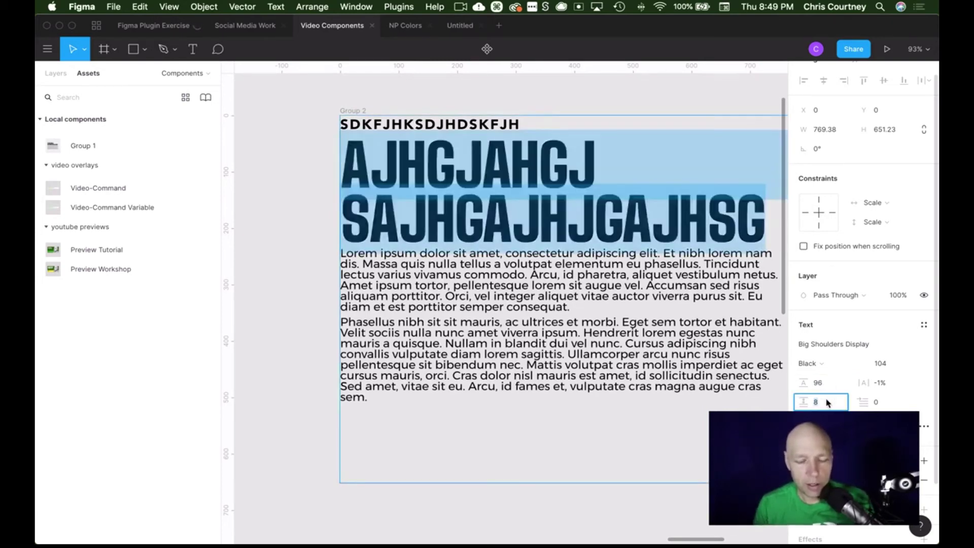
pyautogui.write('16')
pyautogui.press('Return')
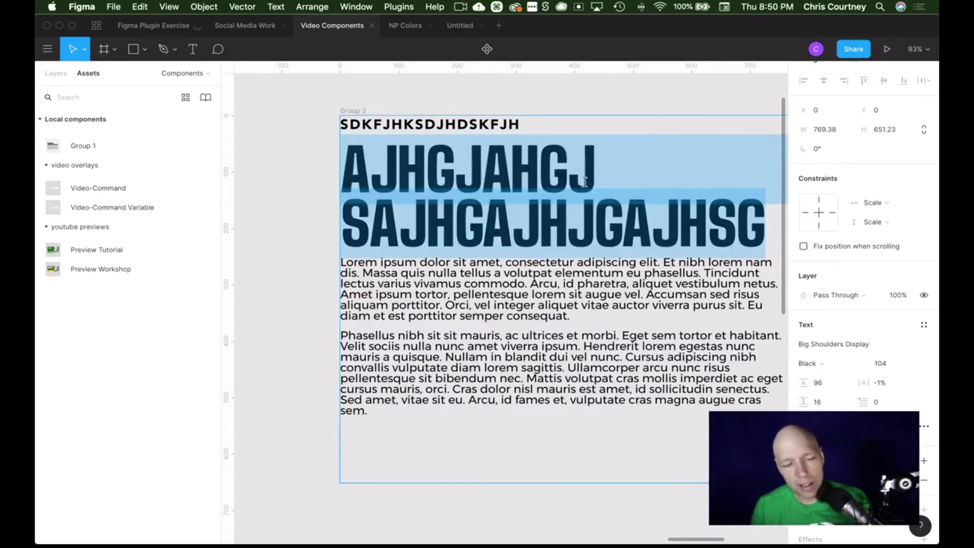
# - Compare the spacing of the combined text box with the separate label, headline and body layout beside it
pyautogui.click(568, 323)
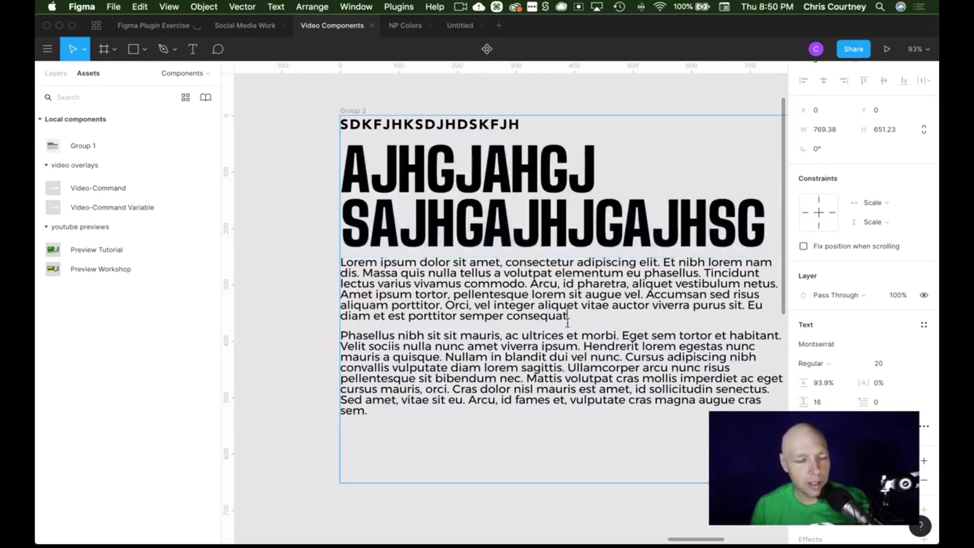
pyautogui.hscroll(-10, 567, 323)
pyautogui.scroll(-5, 567, 323)
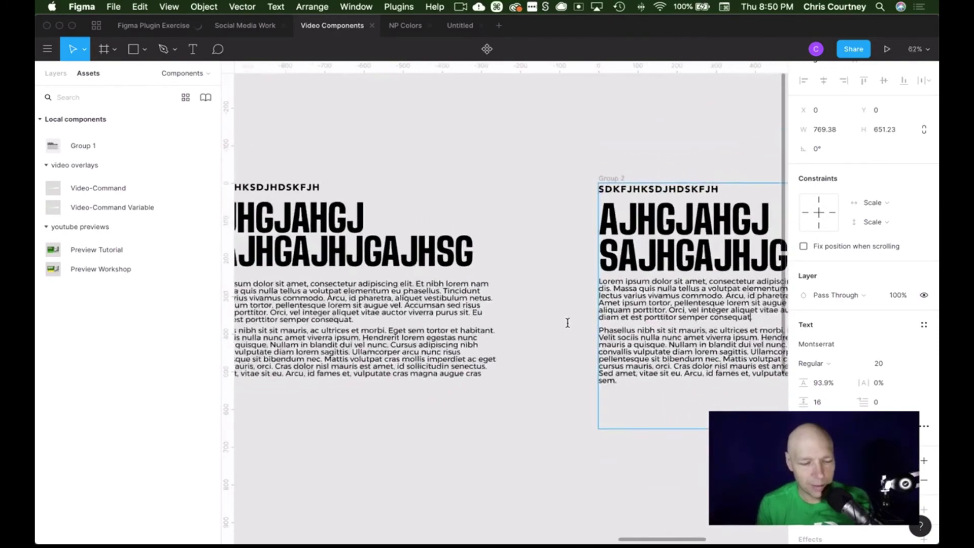
pyautogui.scroll(4, 568, 323)
pyautogui.scroll(1, 568, 323)
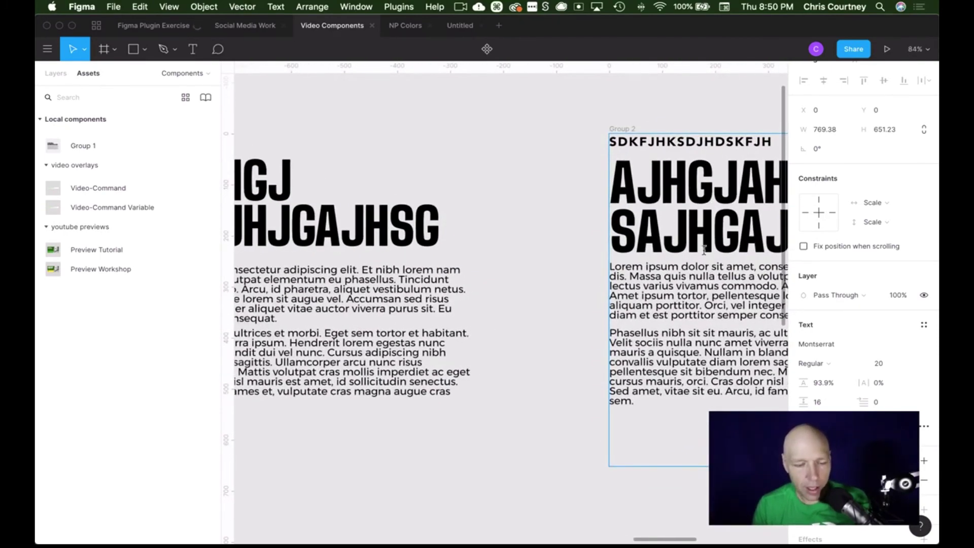
pyautogui.hscroll(7, 699, 247)
pyautogui.hscroll(2, 700, 247)
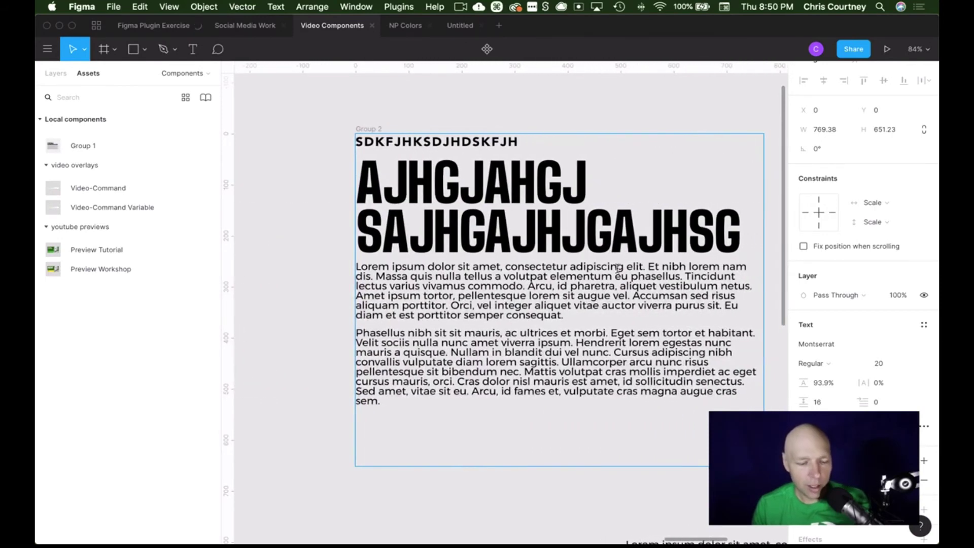
# - Select both body paragraphs below the headline and set their font size to 16
pyautogui.tripleClick(622, 270)
pyautogui.press('Down')
pyautogui.press('Down')
pyautogui.press('Down')
pyautogui.press('Down')
pyautogui.press('Down')
pyautogui.press('Down')
pyautogui.press('Down')
pyautogui.press('Down')
pyautogui.press('Down')
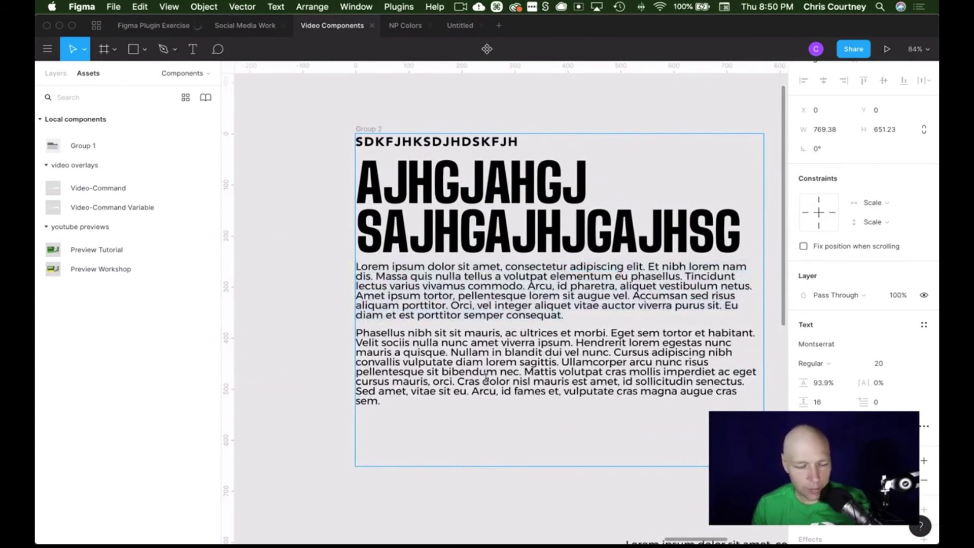
pyautogui.hotkey('shift', 'Up')
pyautogui.hotkey('shift', 'Up')
pyautogui.hotkey('shift', 'Up')
pyautogui.hotkey('shift', 'Up')
pyautogui.hotkey('shift', 'Up')
pyautogui.hotkey('shift', 'Up')
pyautogui.hotkey('shift', 'Up')
pyautogui.hotkey('shift', 'Up')
pyautogui.hotkey('shift', 'Up')
pyautogui.hotkey('shift', 'Up')
pyautogui.hotkey('shift', 'Up')
pyautogui.hotkey('shift', 'Up')
pyautogui.hotkey('shift', 'Up')
pyautogui.hotkey('shift', 'Up')
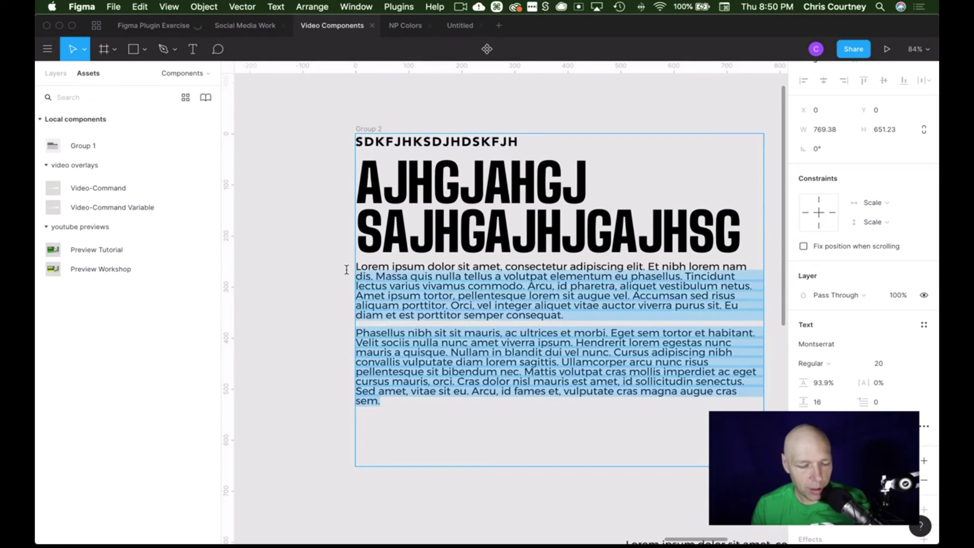
pyautogui.click(886, 364)
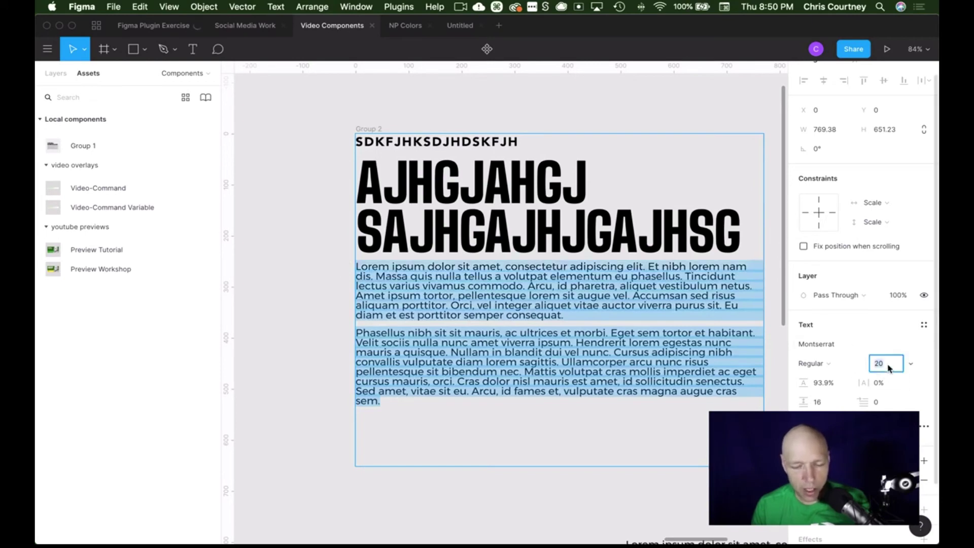
pyautogui.write('1')
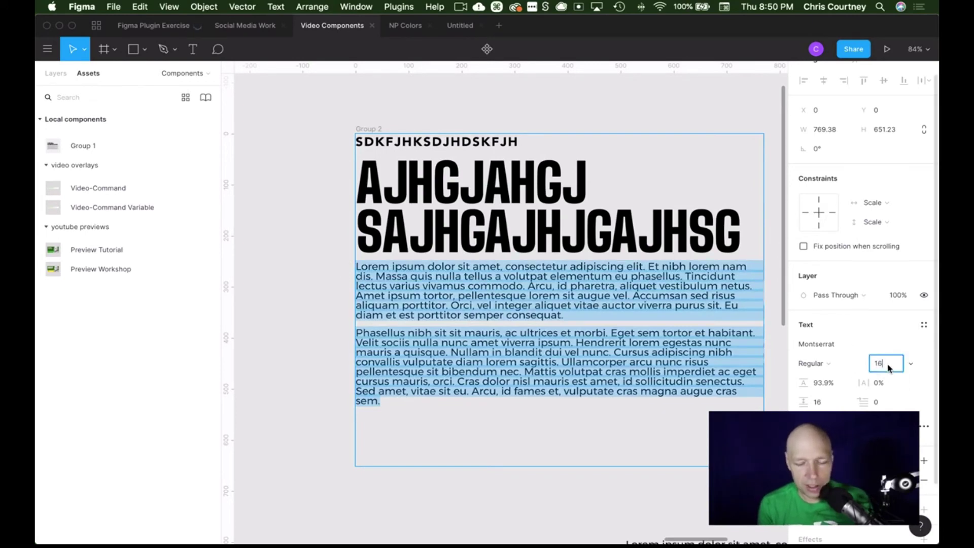
pyautogui.write('6')
pyautogui.press('Return')
# - Set the line height of both body paragraphs to 24 px and select the second paragraph
pyautogui.click(831, 386)
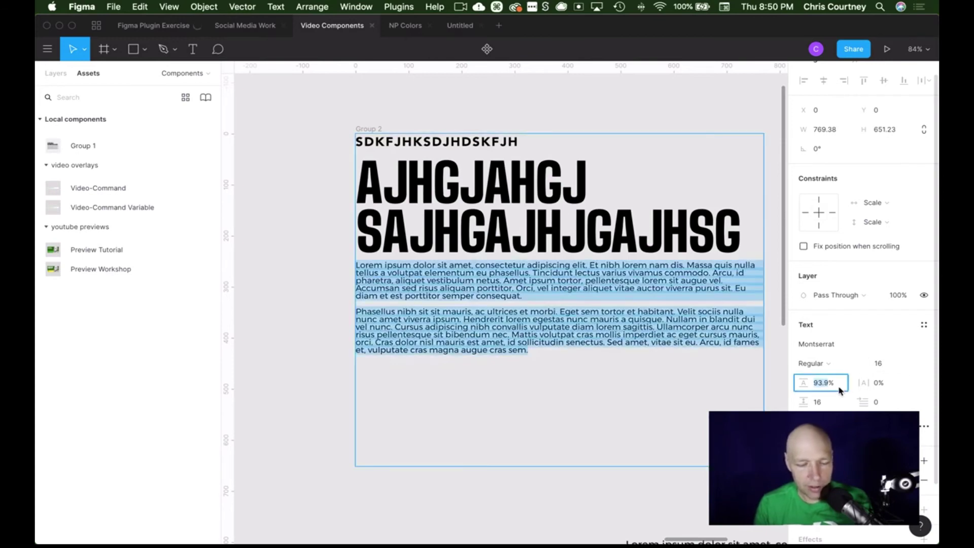
pyautogui.write('24px%')
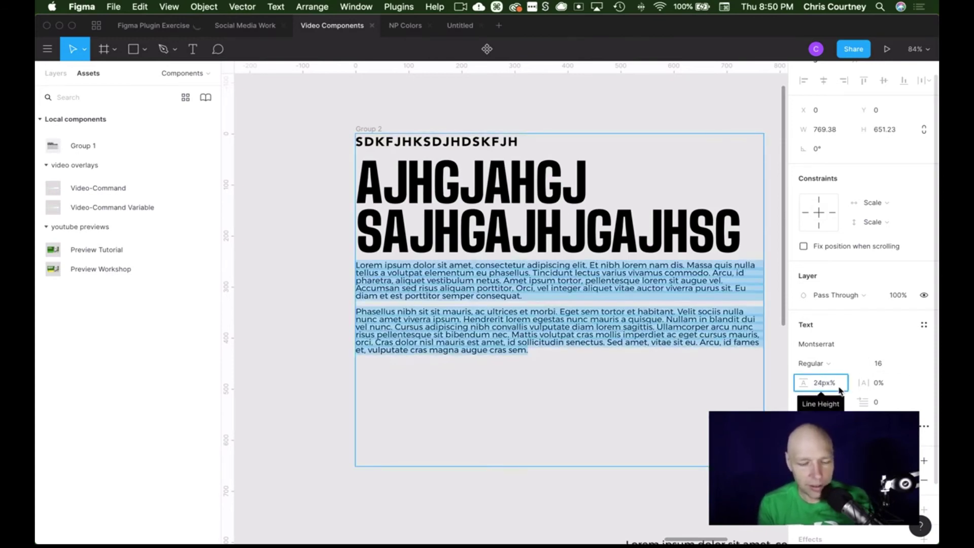
pyautogui.hotkey('shift', 'Down')
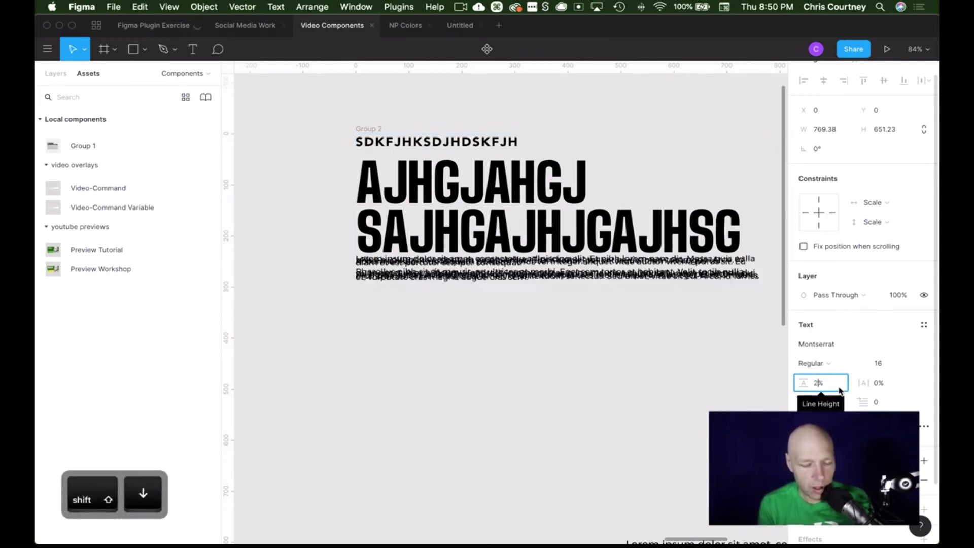
pyautogui.hotkey('shift', 'Up')
pyautogui.press('Return')
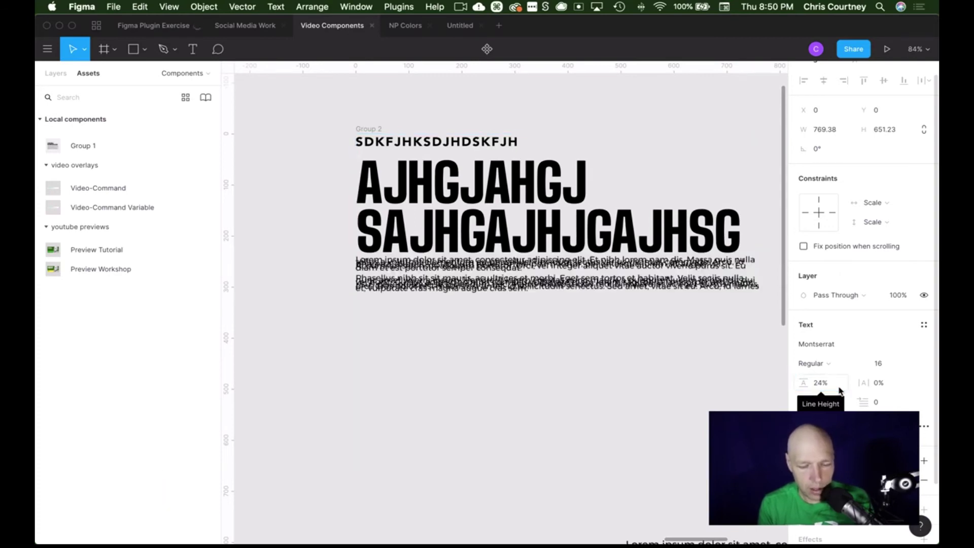
pyautogui.click(840, 386)
pyautogui.write('24px')
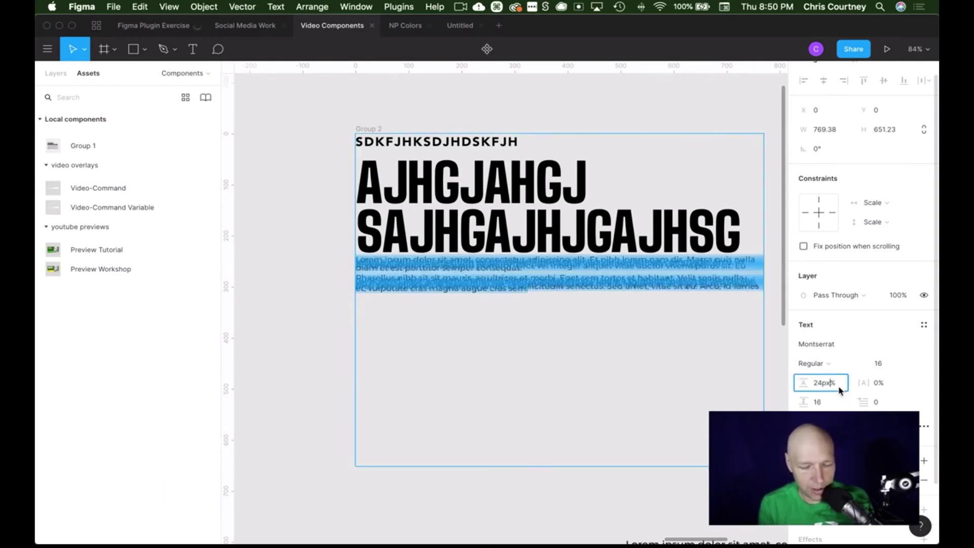
pyautogui.press('Return')
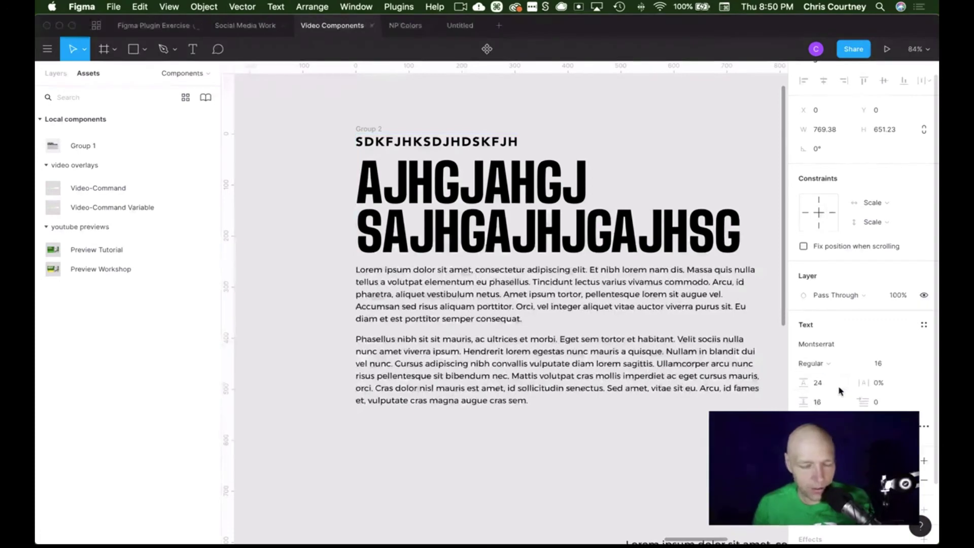
pyautogui.tripleClick(649, 361)
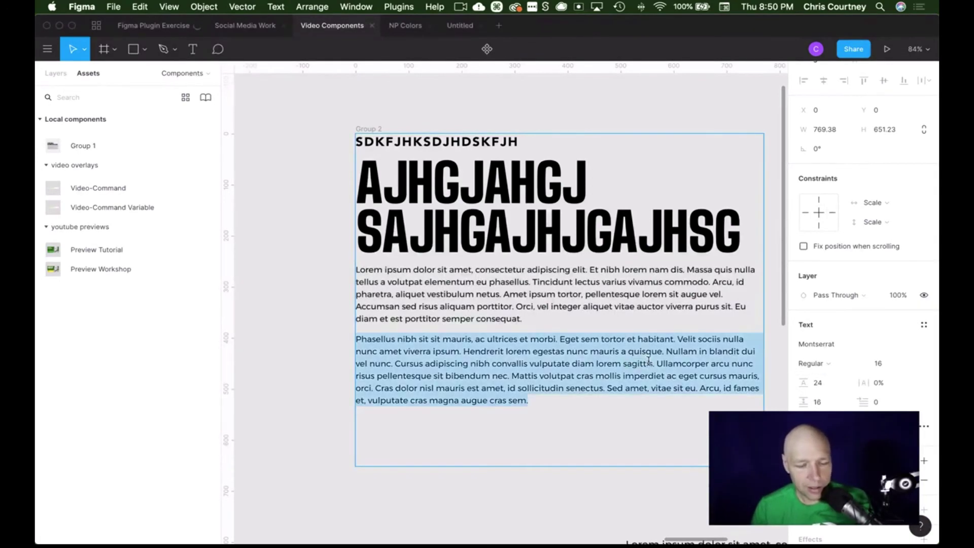
# - Set the headline's font size to 80 and its line height to 72 px
pyautogui.press('super+a')
pyautogui.click(637, 311)
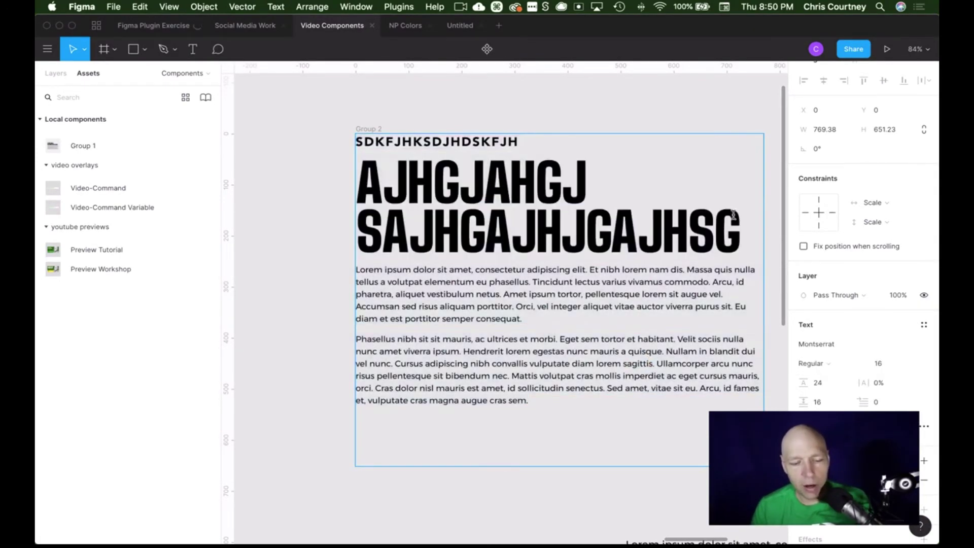
pyautogui.moveTo(738, 218); pyautogui.dragTo(309, 171)
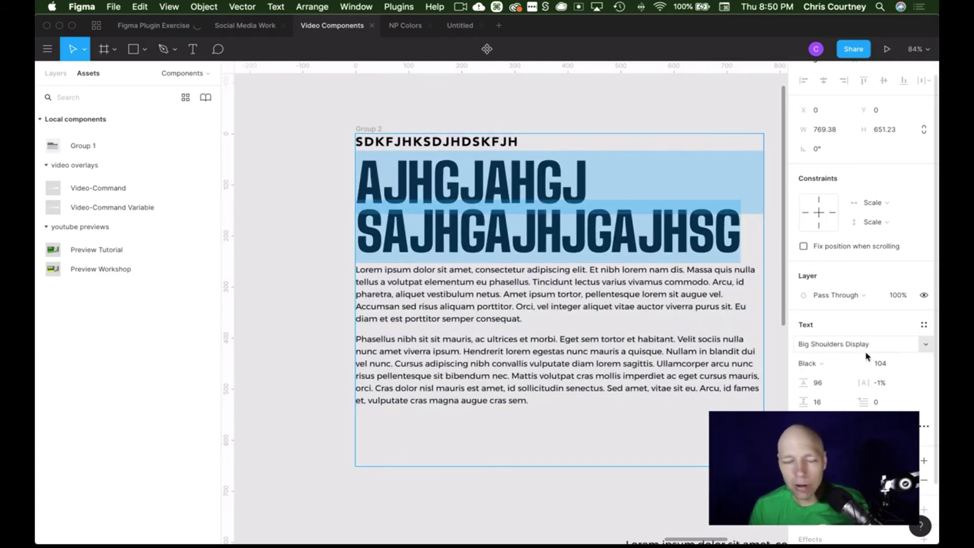
pyautogui.click(893, 367)
pyautogui.write('80')
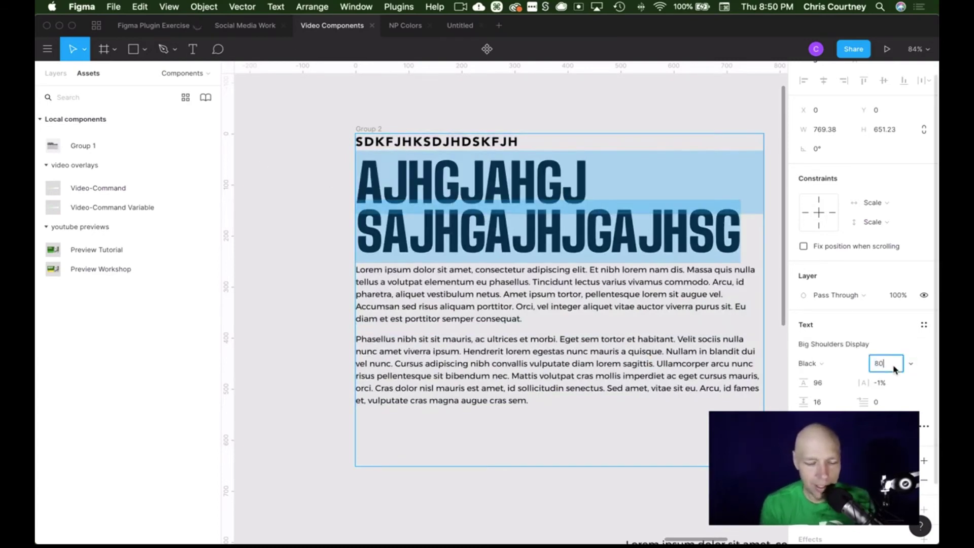
pyautogui.press('Return')
pyautogui.click(828, 387)
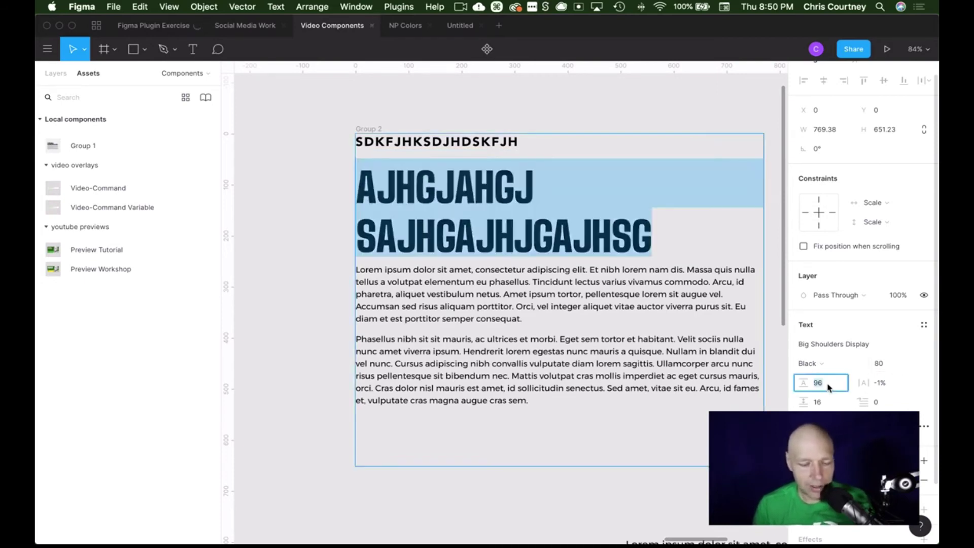
pyautogui.write('72')
pyautogui.press('Return')
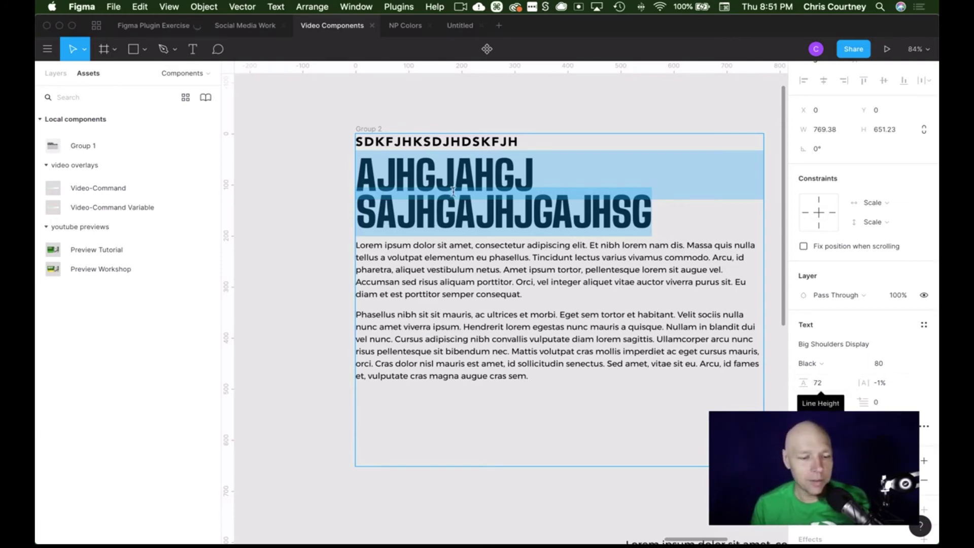
# - Check the line height and paragraph spacing of the label, the headline and both body paragraphs in the combined text box
pyautogui.click(478, 147)
pyautogui.doubleClick(478, 147)
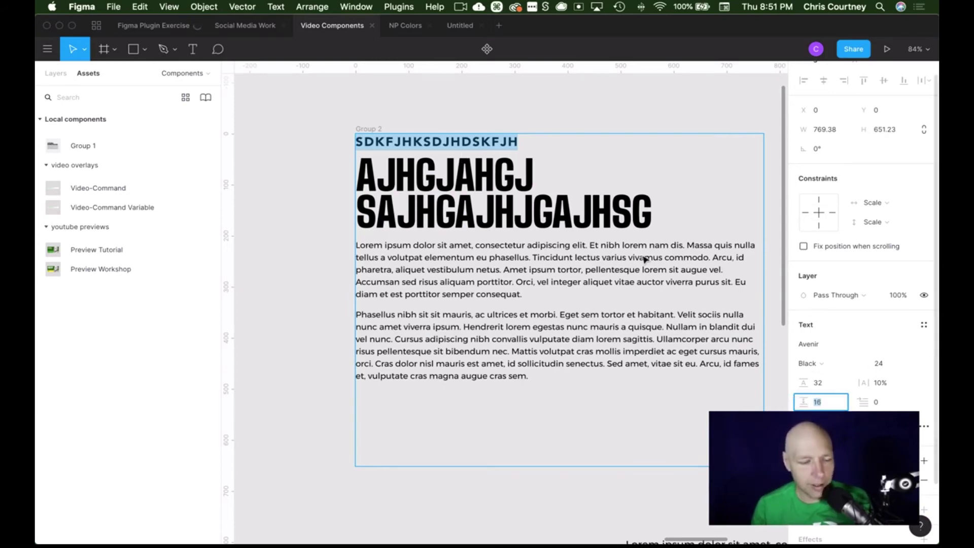
pyautogui.doubleClick(447, 226)
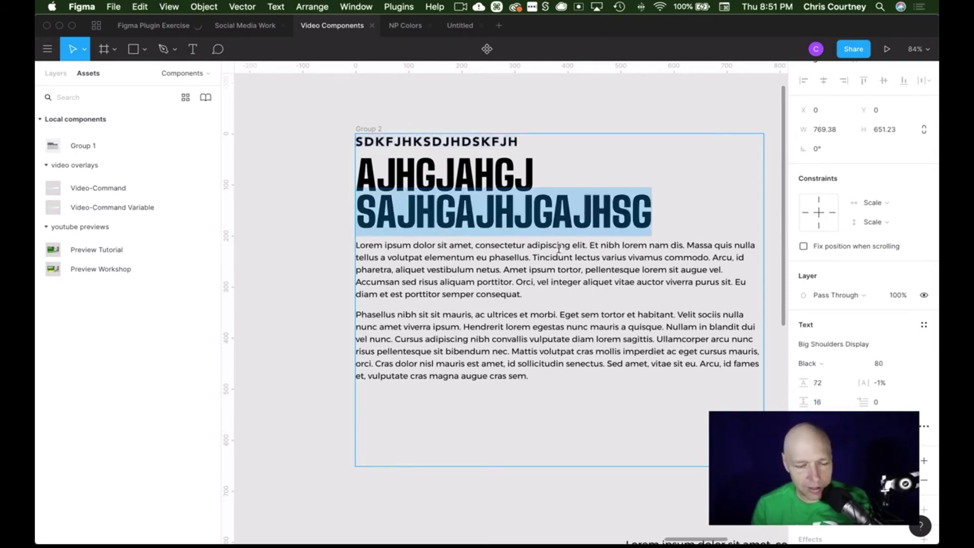
pyautogui.moveTo(471, 142); pyautogui.dragTo(481, 167)
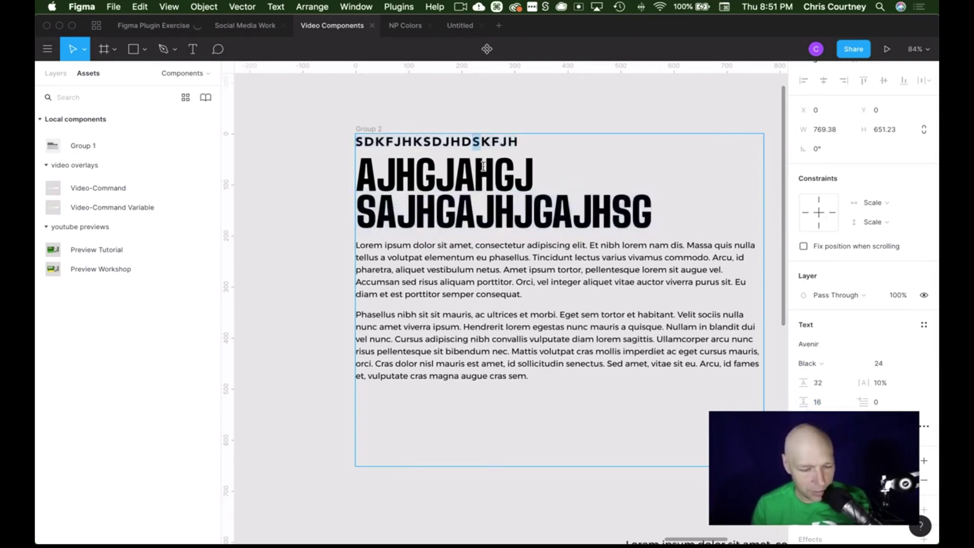
pyautogui.moveTo(456, 221); pyautogui.dragTo(489, 251)
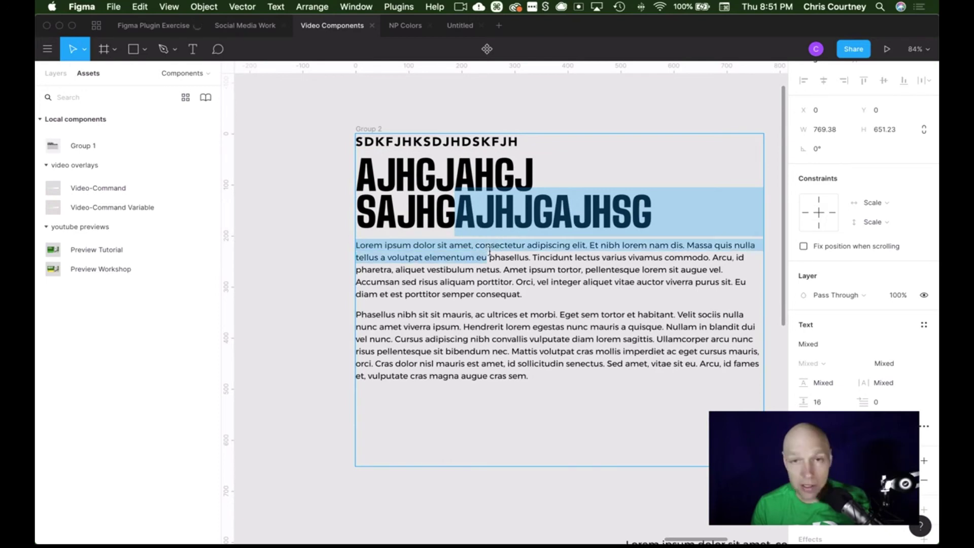
pyautogui.click(494, 257)
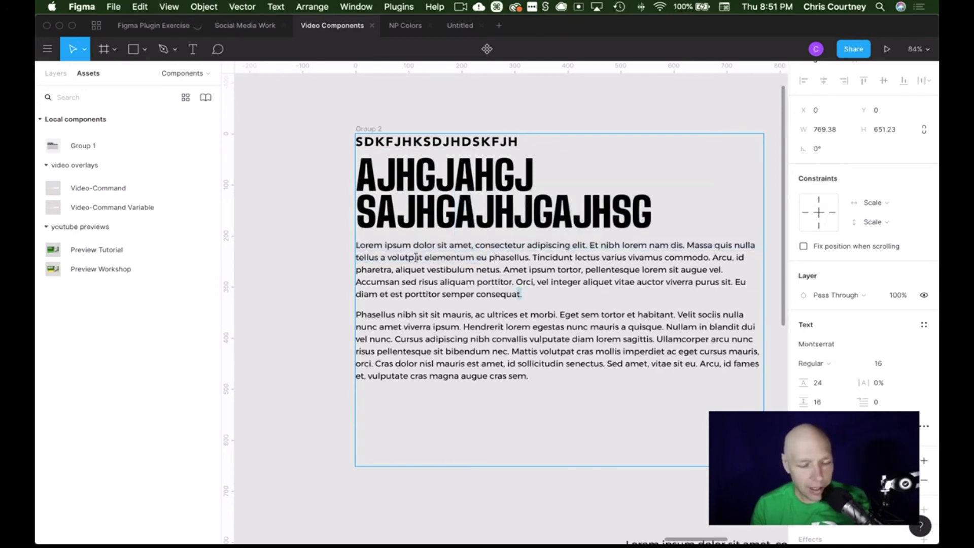
pyautogui.moveTo(522, 294); pyautogui.dragTo(384, 247)
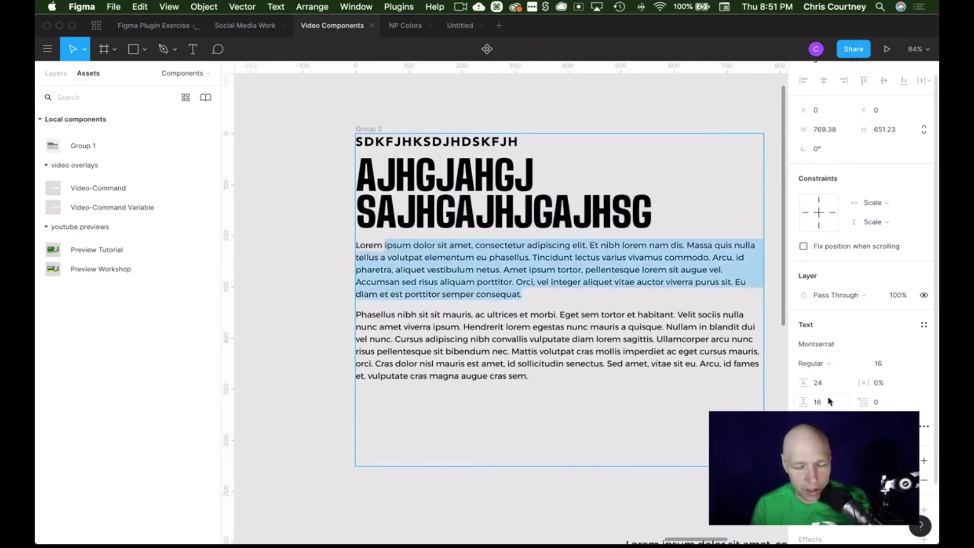
pyautogui.tripleClick(539, 260)
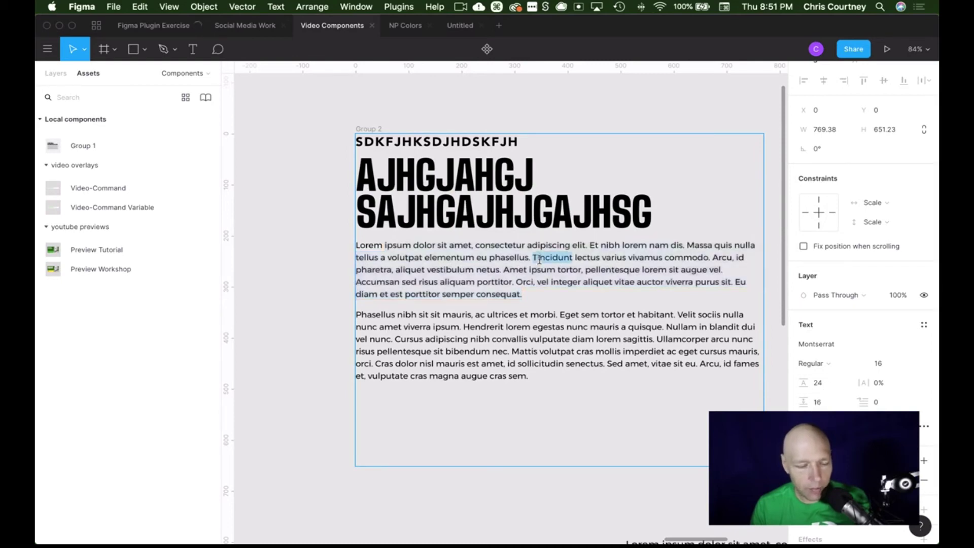
pyautogui.tripleClick(529, 323)
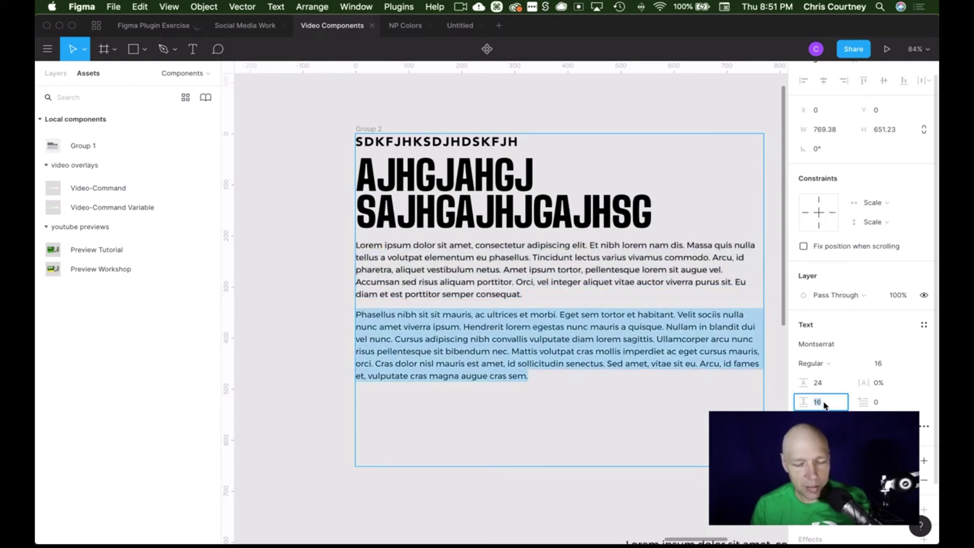
pyautogui.click(406, 282)
# - Duplicate the combined text box from Group 2 and place the copy beside it on the canvas
pyautogui.hscroll(-5, 411, 286)
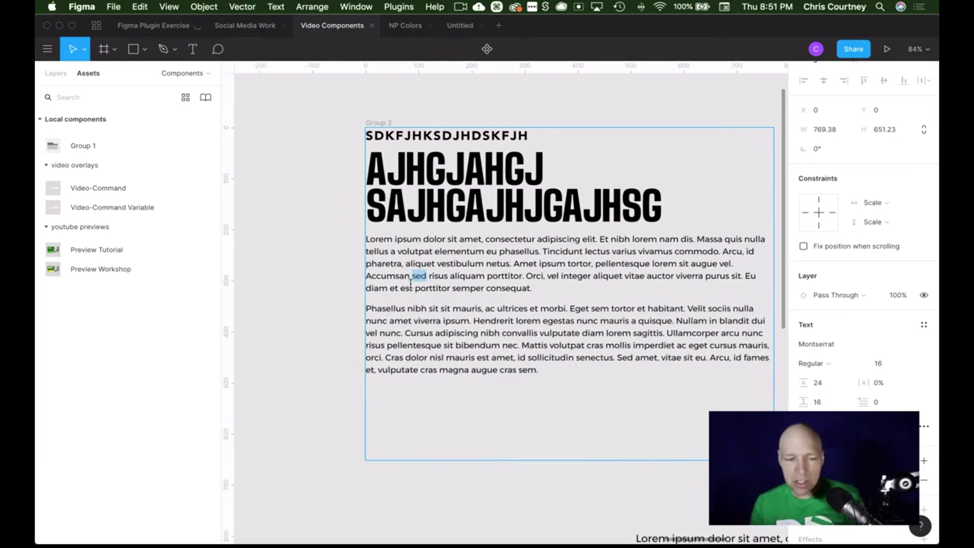
pyautogui.hscroll(-12, 417, 290)
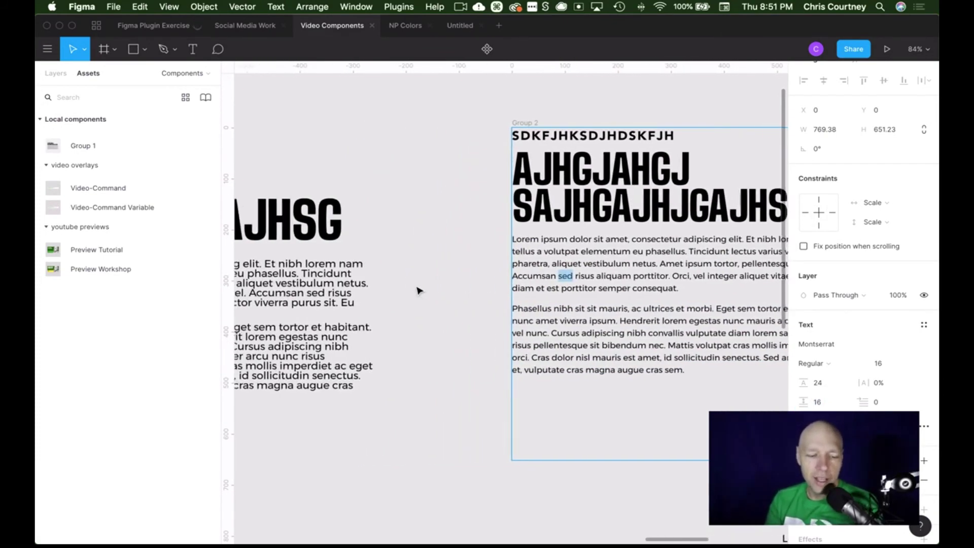
pyautogui.scroll(-6, 416, 286)
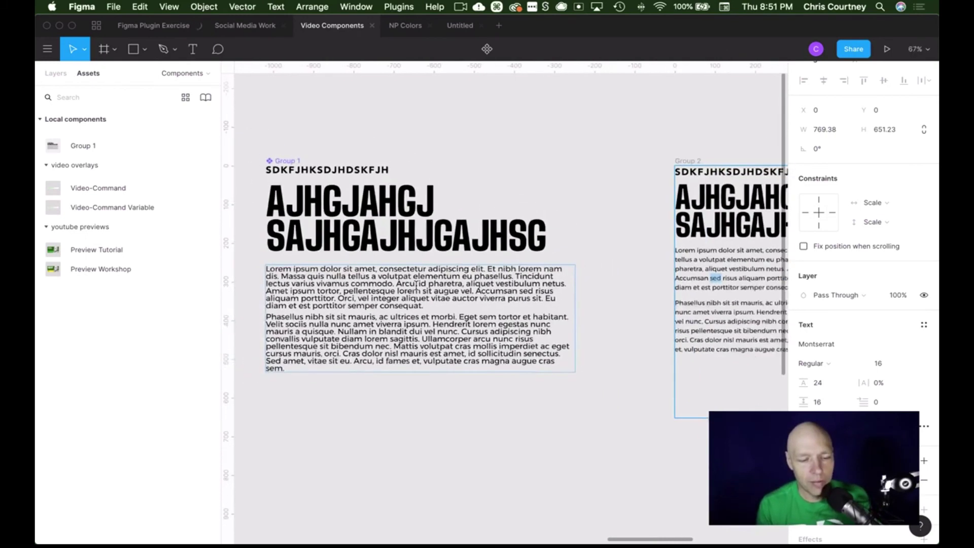
pyautogui.hscroll(3, 416, 286)
pyautogui.scroll(-2, 416, 285)
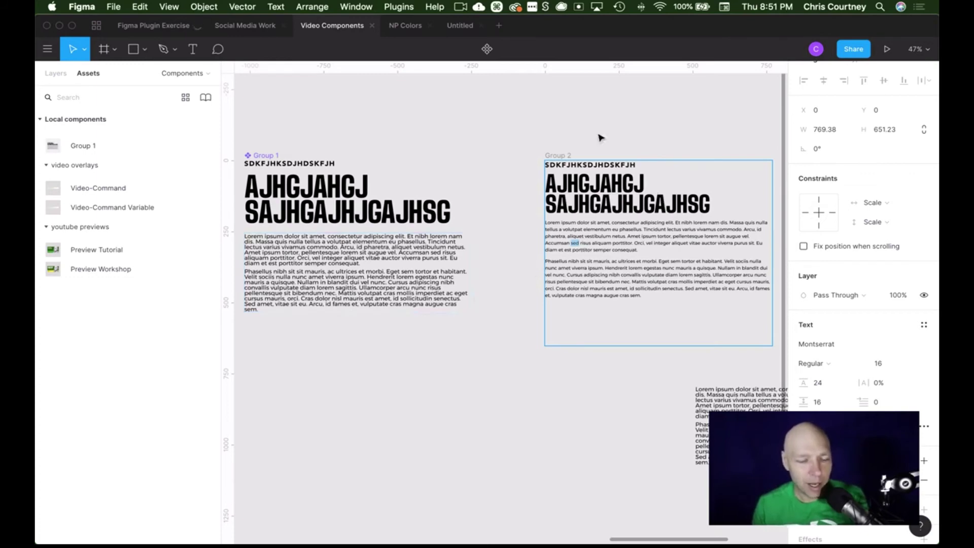
pyautogui.press('Escape')
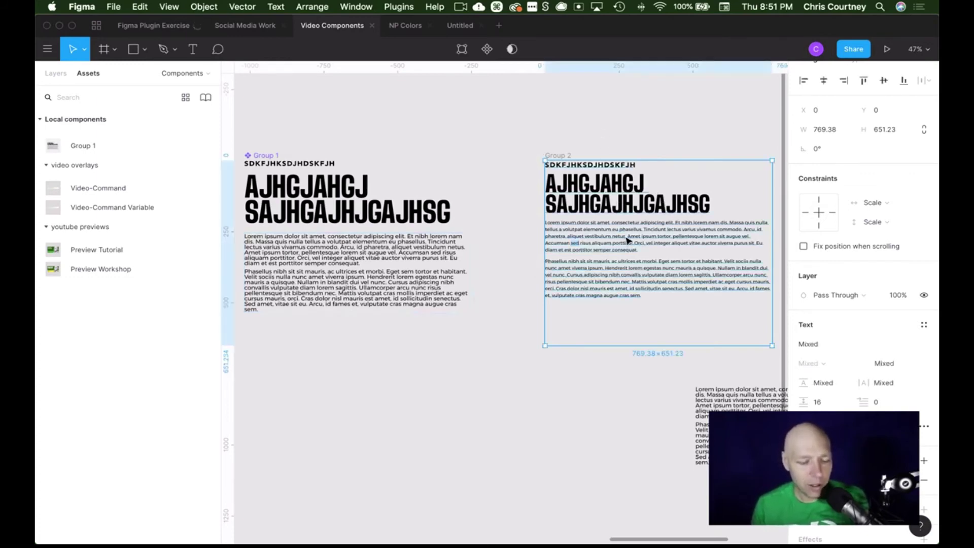
pyautogui.press('super+c')
pyautogui.press('super+v')
pyautogui.hscroll(5, 654, 242)
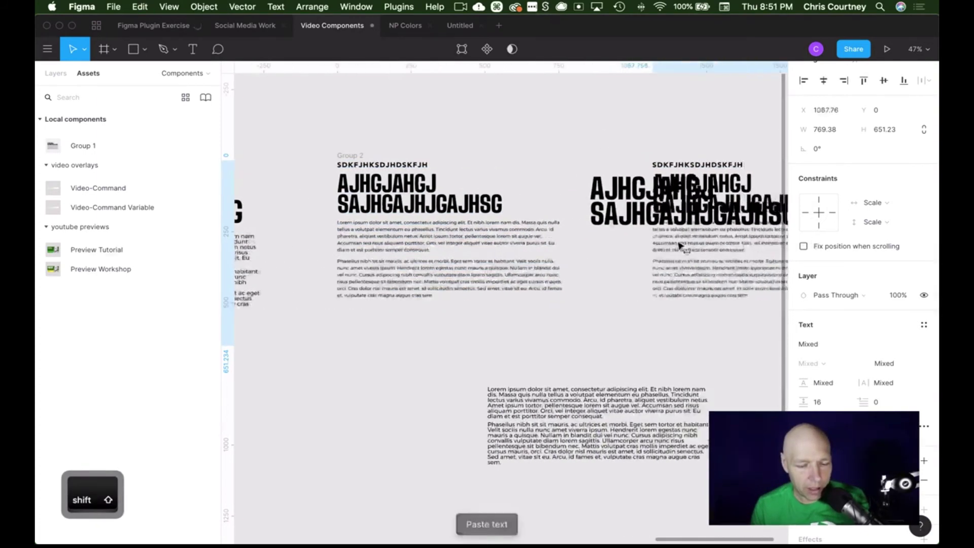
pyautogui.moveTo(680, 245); pyautogui.dragTo(603, 245)
pyautogui.click(732, 182)
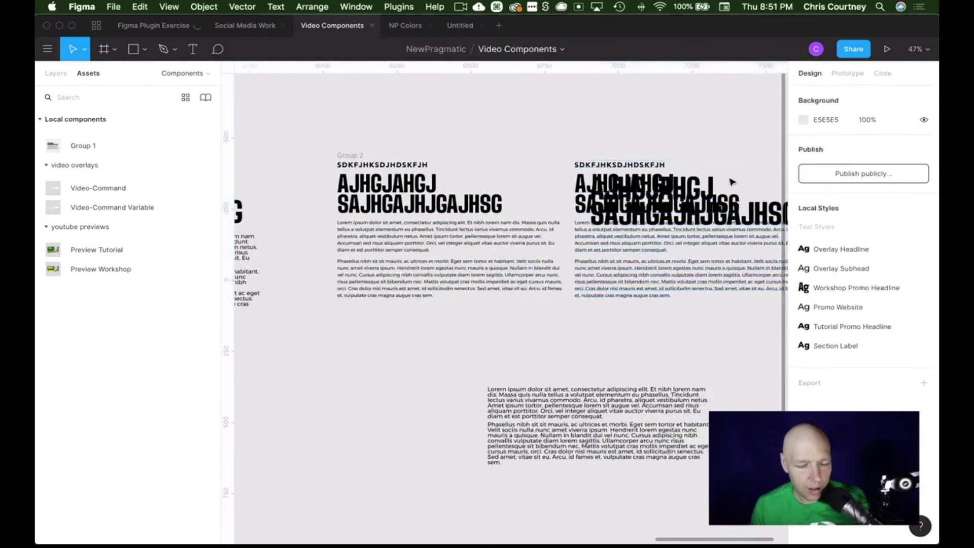
# - Separate the copied text box from the large headline overlapping it and delete that leftover headline
pyautogui.click(732, 181)
pyautogui.hscroll(4, 724, 250)
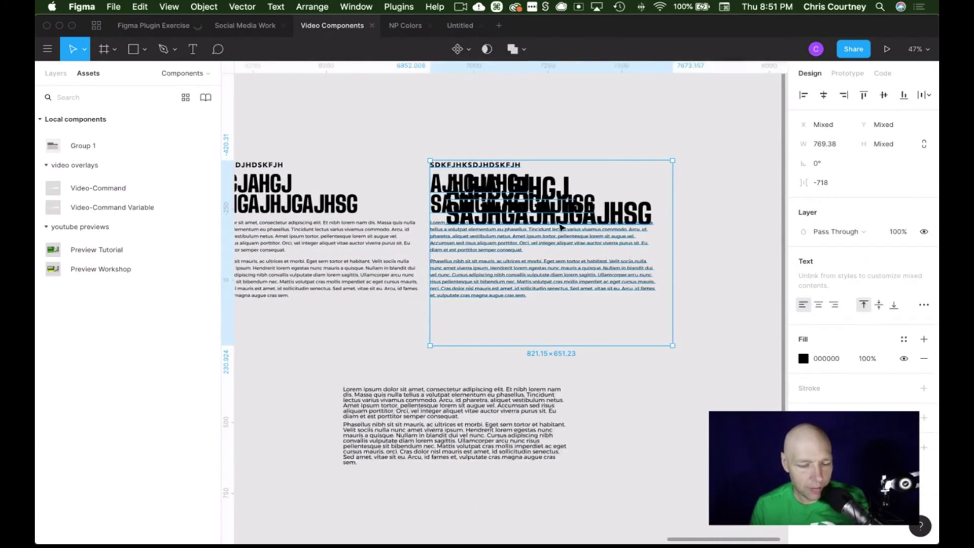
pyautogui.moveTo(560, 227); pyautogui.dragTo(592, 356)
pyautogui.press('super+z')
pyautogui.moveTo(523, 277); pyautogui.dragTo(691, 286)
pyautogui.keyDown('shift'); pyautogui.click(580, 264); pyautogui.keyUp('shift')
pyautogui.moveTo(629, 271); pyautogui.dragTo(490, 272)
pyautogui.click(740, 214)
pyautogui.press('Delete')
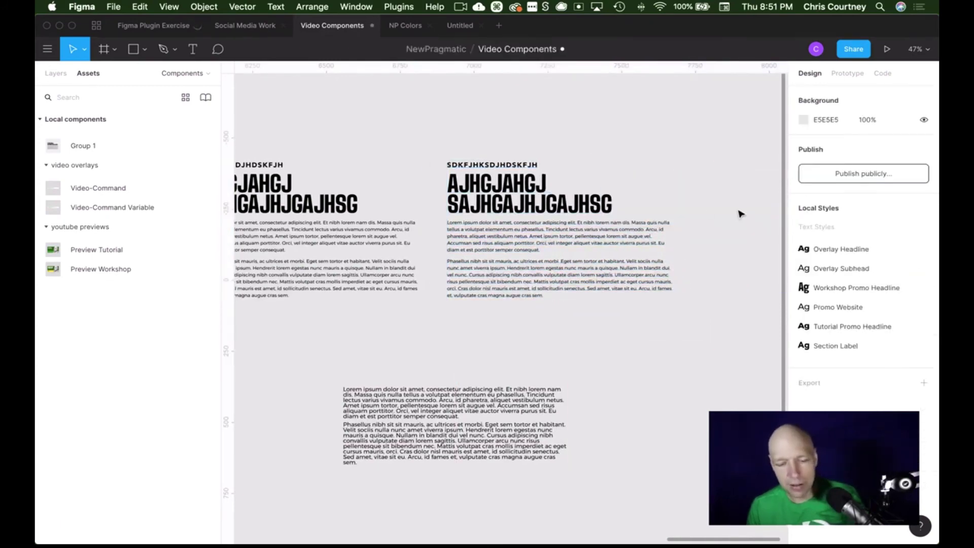
# - Compare the two text boxes, then inspect the body text's size, line height and paragraph spacing in Group 2 up close
pyautogui.hscroll(-5, 507, 203)
pyautogui.hscroll(2, 505, 202)
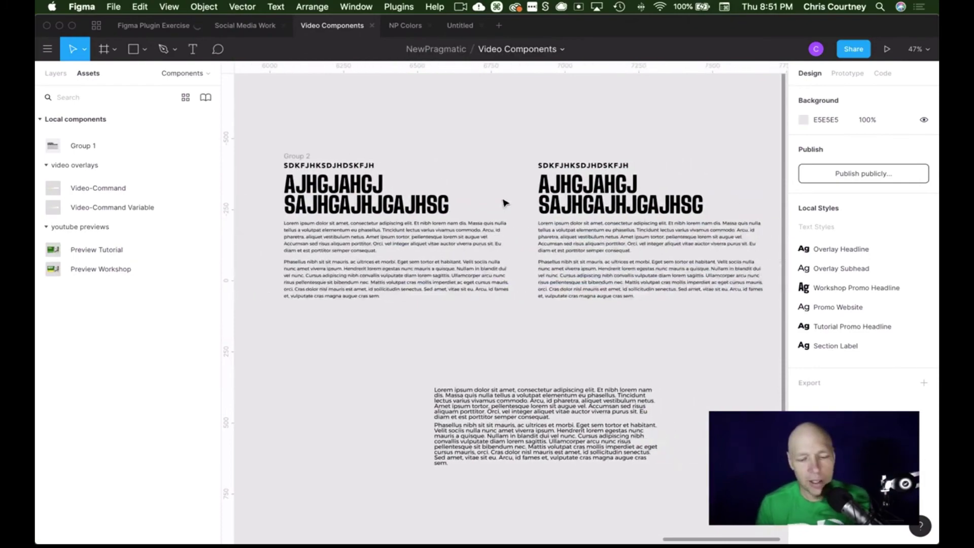
pyautogui.scroll(5, 505, 203)
pyautogui.scroll(-2, 504, 203)
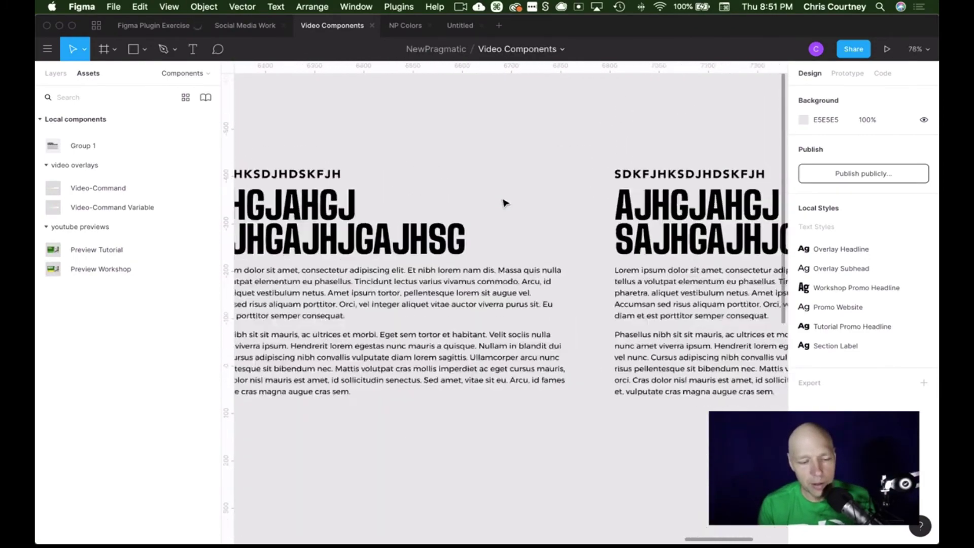
pyautogui.scroll(-3, 504, 203)
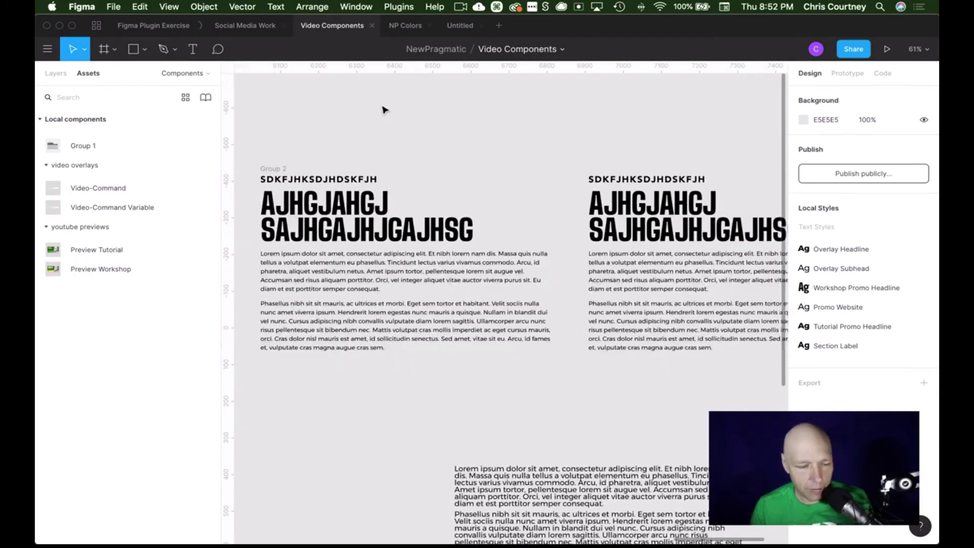
pyautogui.click(347, 263)
pyautogui.doubleClick(345, 261)
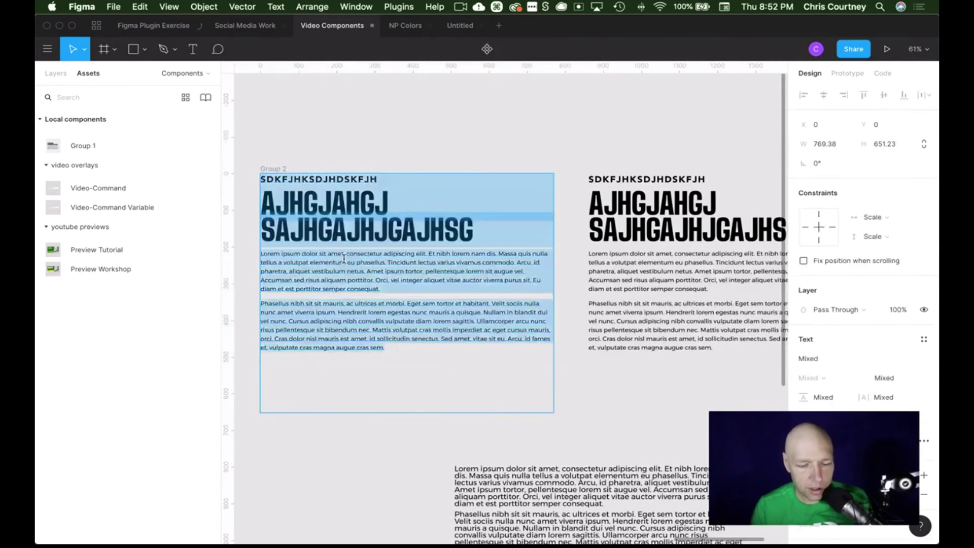
pyautogui.doubleClick(343, 262)
pyautogui.scroll(-3, 877, 380)
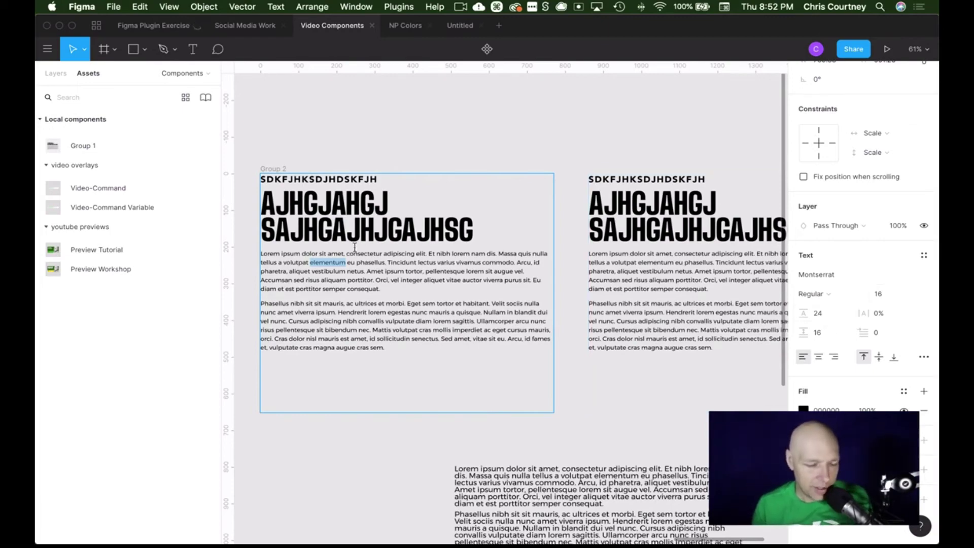
pyautogui.scroll(10, 355, 247)
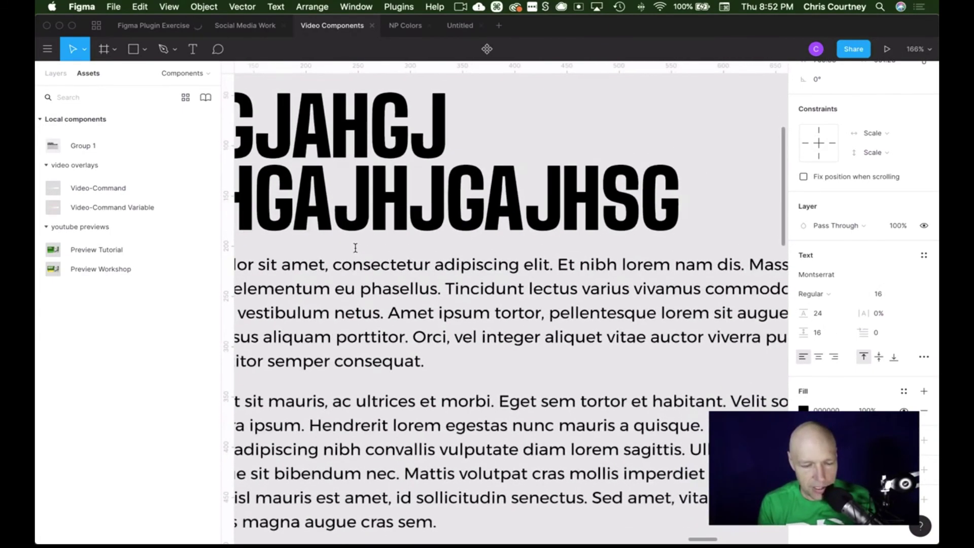
pyautogui.scroll(-1, 355, 247)
pyautogui.hscroll(-3, 355, 248)
pyautogui.scroll(-2, 355, 248)
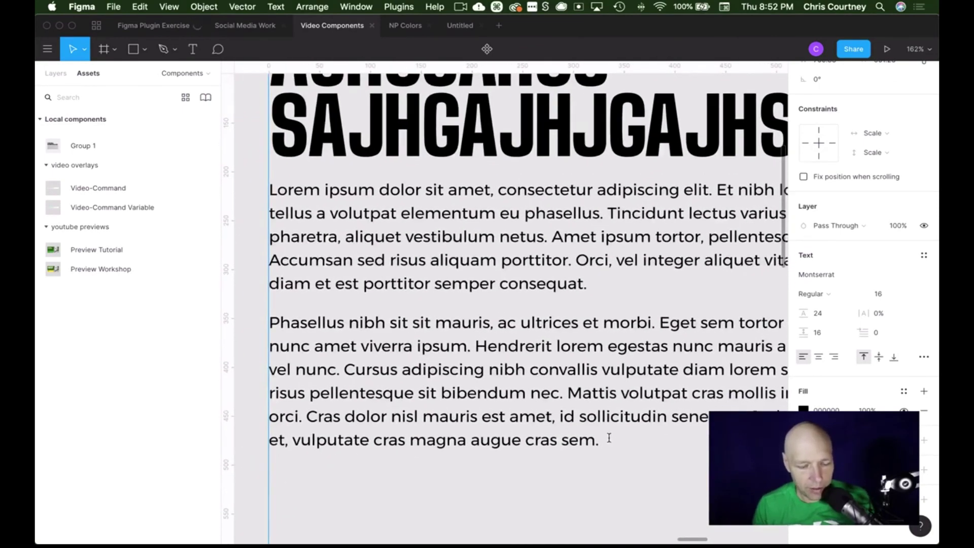
# - Select both body paragraphs in Group 2 and set their line height to 32 px
pyautogui.moveTo(608, 438); pyautogui.dragTo(438, 197)
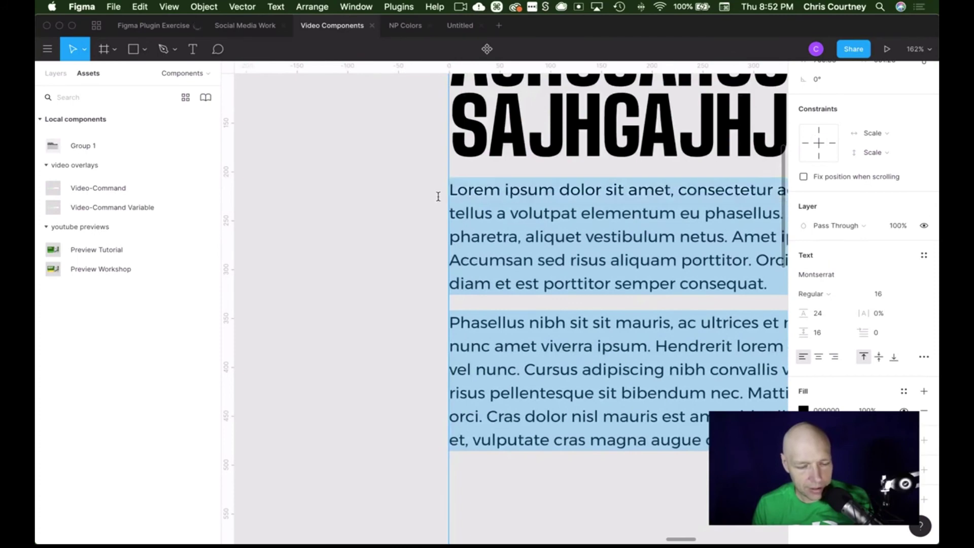
pyautogui.click(830, 314)
pyautogui.write('3')
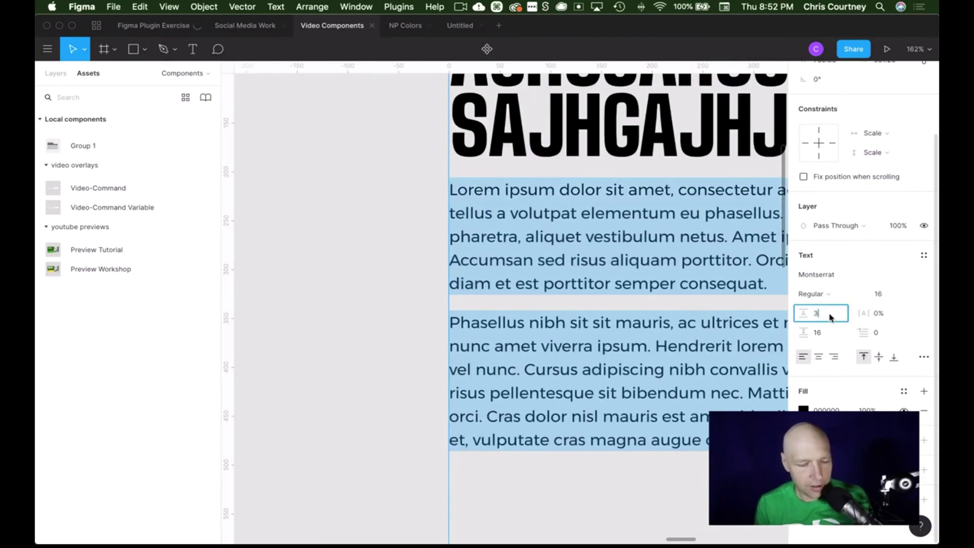
pyautogui.write('2')
pyautogui.press('Return')
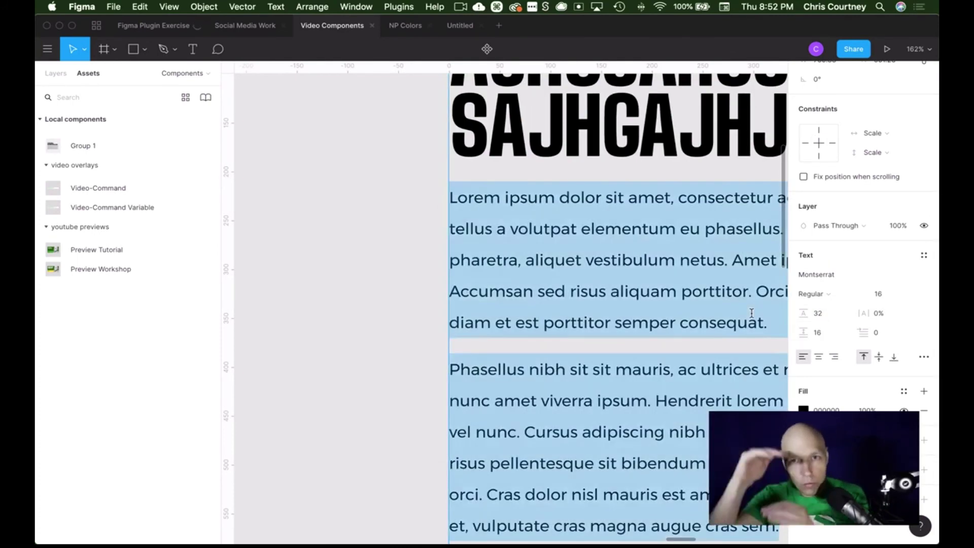
# - Try line heights of 16 px and 20 px on both body paragraphs in Group 2
pyautogui.click(829, 318)
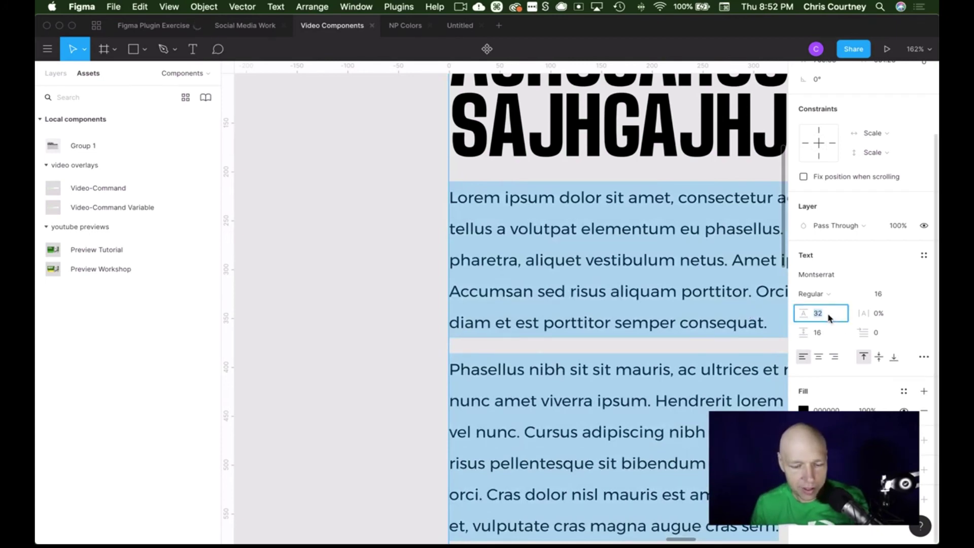
pyautogui.write('16')
pyautogui.press('Return')
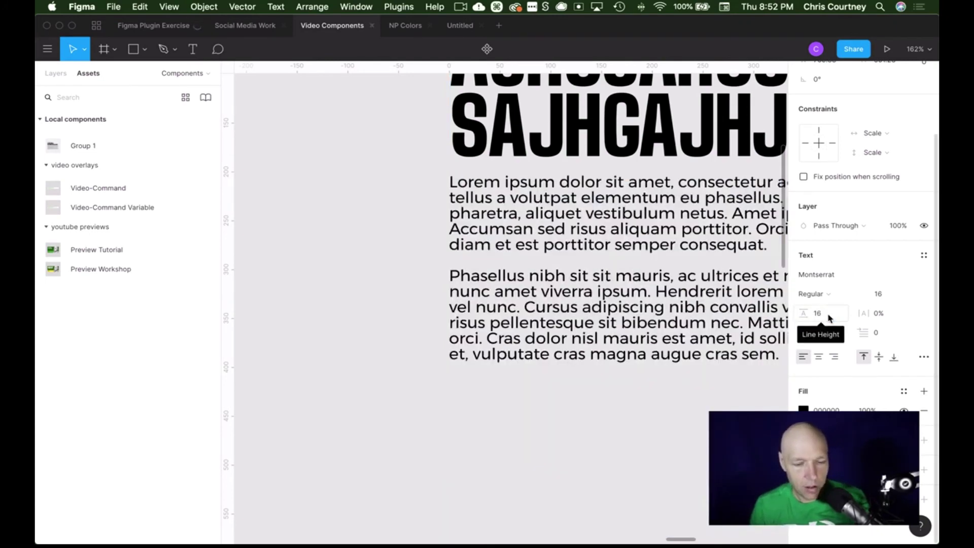
pyautogui.click(822, 318)
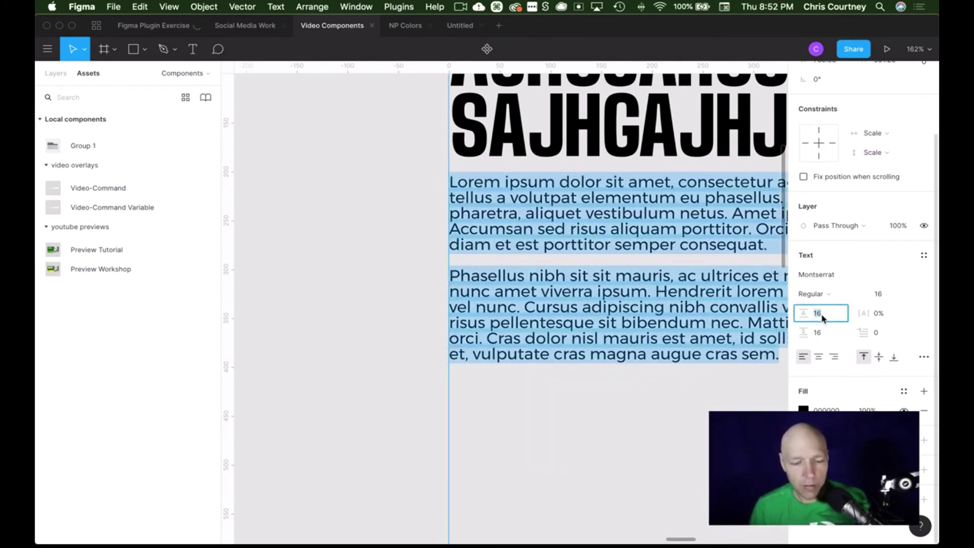
pyautogui.write('2')
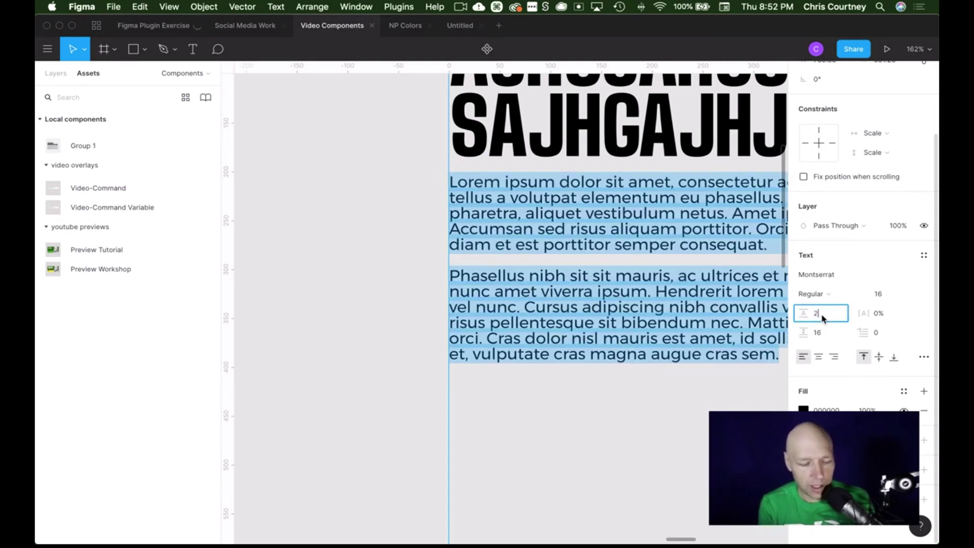
pyautogui.write('0')
pyautogui.press('Return')
pyautogui.hscroll(5, 642, 311)
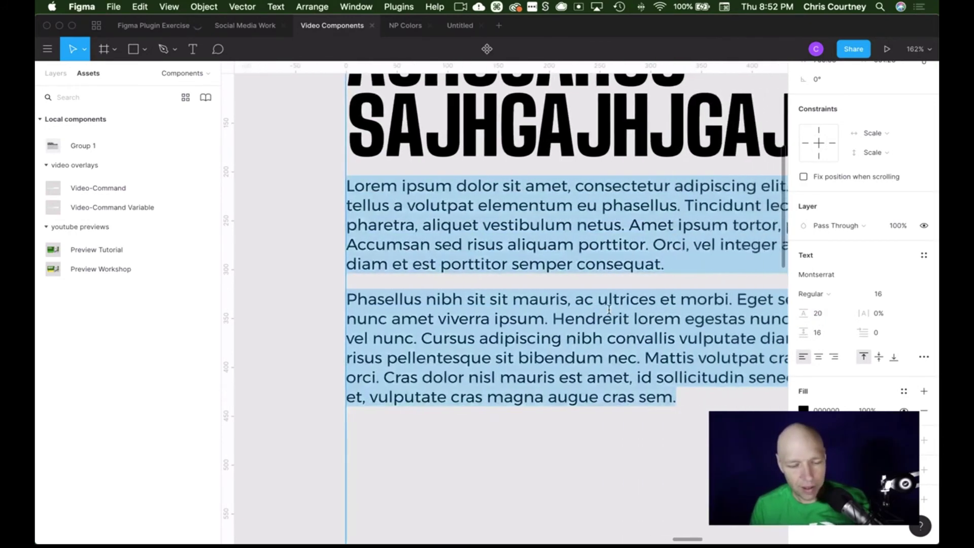
# - Set the line height of both body paragraphs to 24 px
pyautogui.click(830, 317)
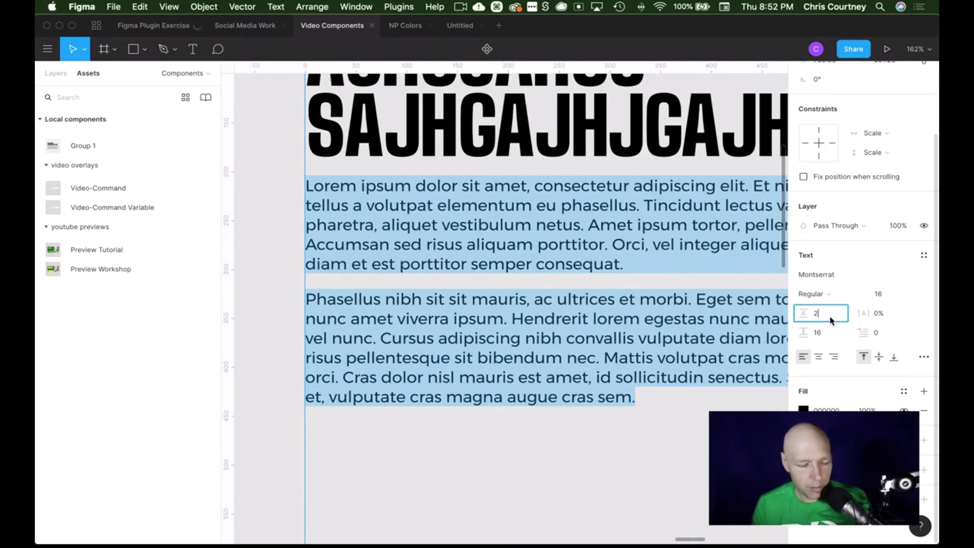
pyautogui.write('4')
pyautogui.press('Return')
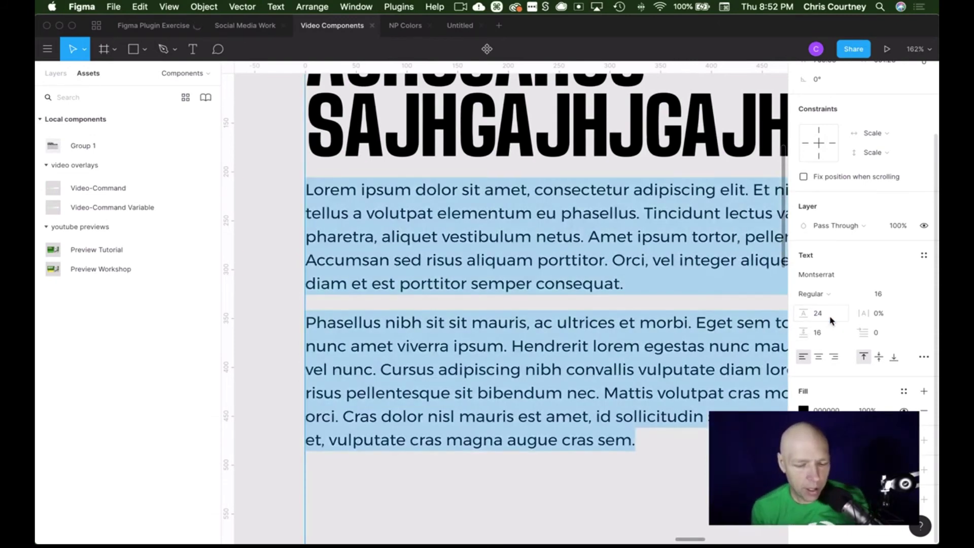
# - Select the label line above the headline and try letter spacings of 100 px and 10 px on it
pyautogui.scroll(3, 832, 321)
pyautogui.scroll(5, 558, 299)
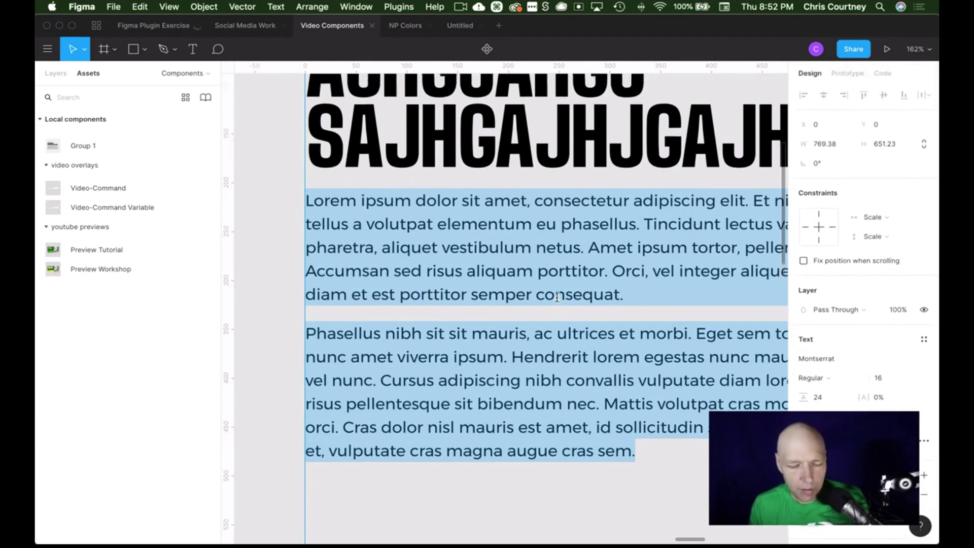
pyautogui.scroll(2, 557, 297)
pyautogui.doubleClick(582, 155)
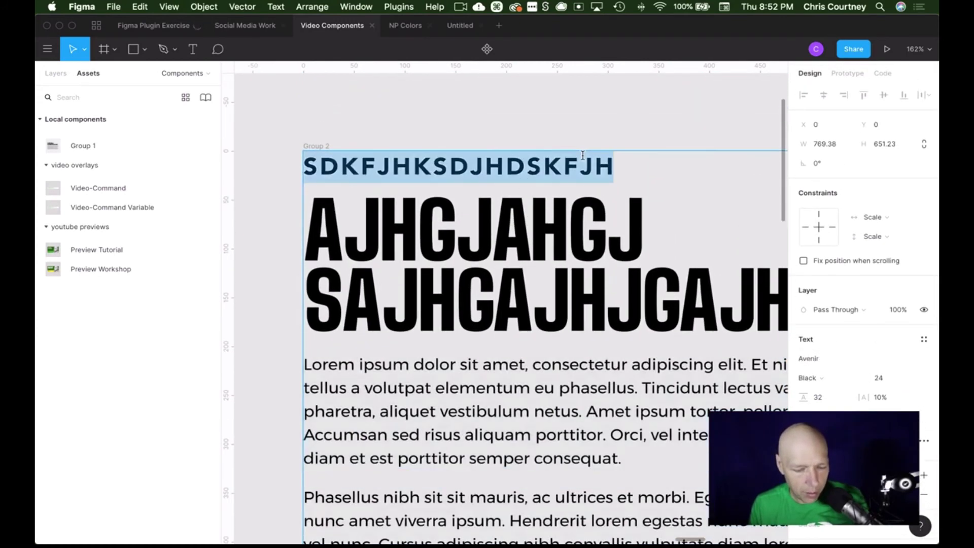
pyautogui.click(894, 399)
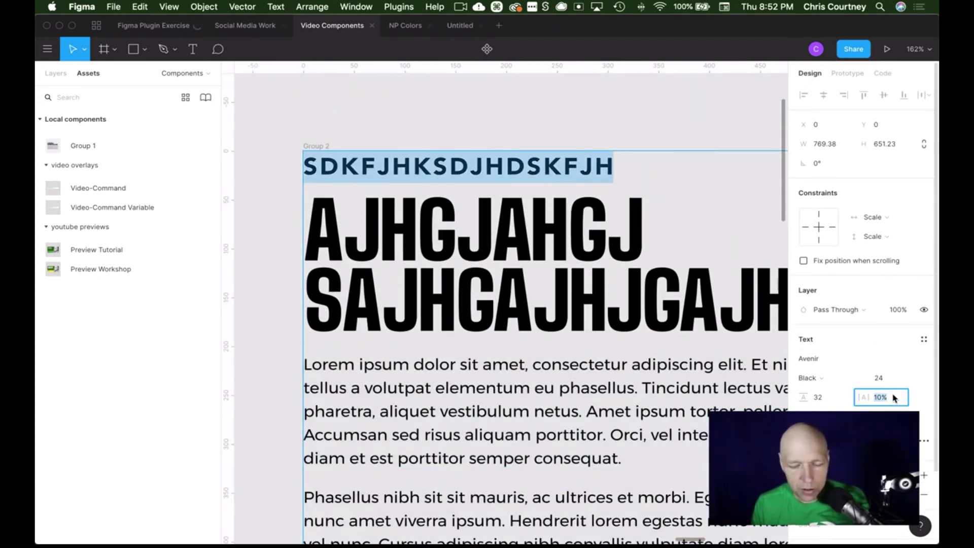
pyautogui.write('10')
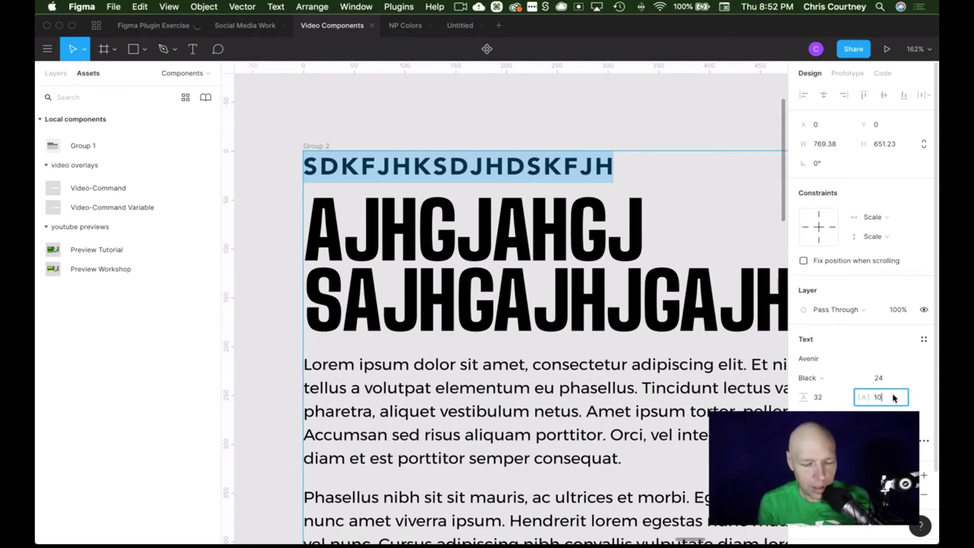
pyautogui.write('0px')
pyautogui.press('Return')
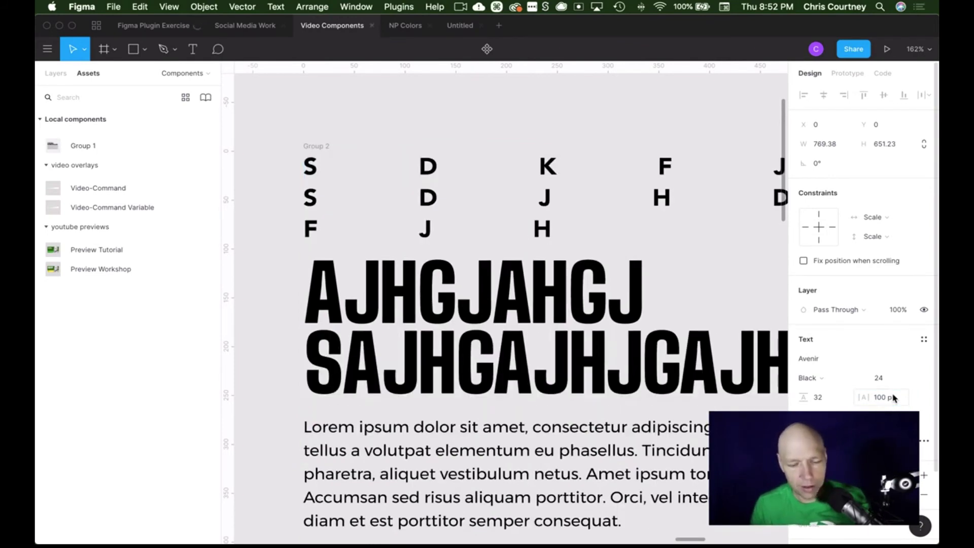
pyautogui.click(894, 398)
pyautogui.write('1')
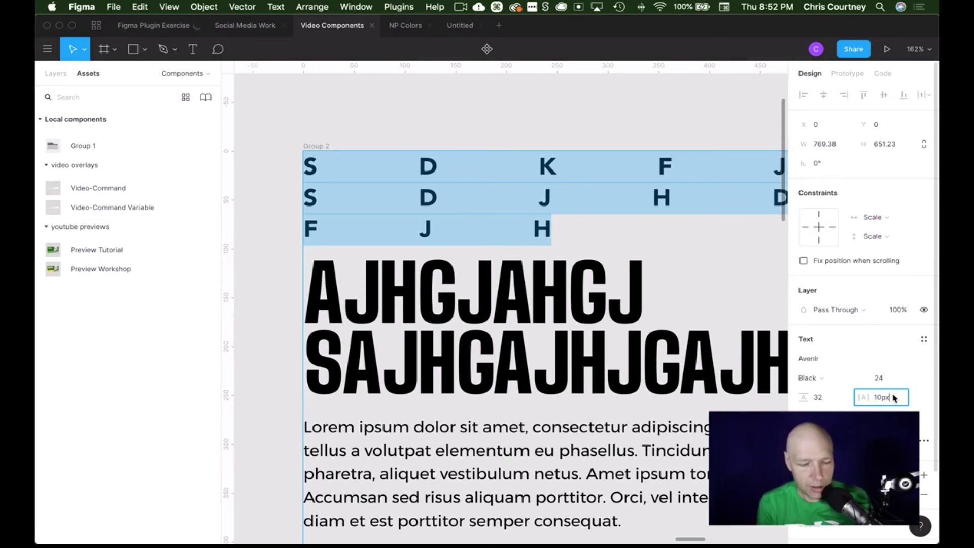
pyautogui.press('Return')
# - Try letter spacings of 1 px and 100% on the label line and compare the spread of its letters
pyautogui.click(889, 398)
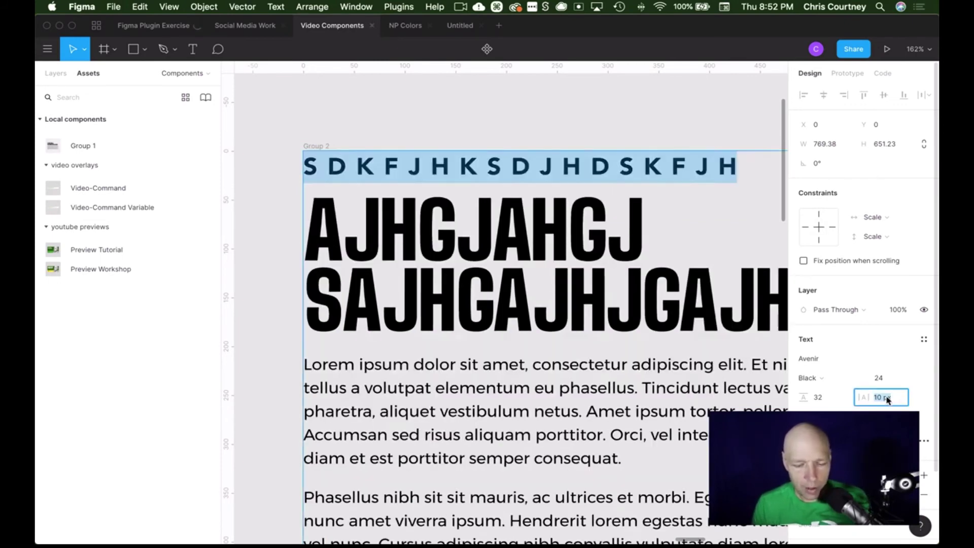
pyautogui.write('1px')
pyautogui.press('Return')
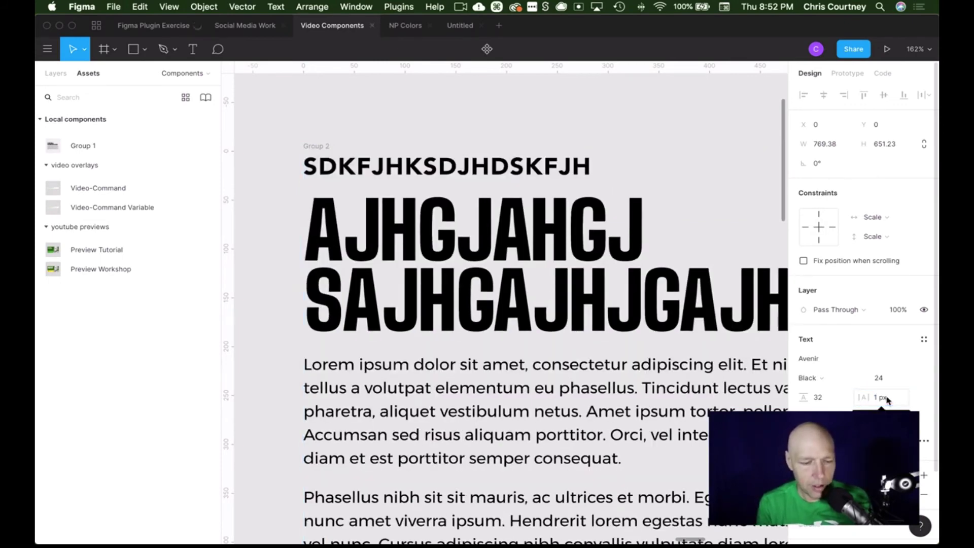
pyautogui.click(886, 398)
pyautogui.write('100%')
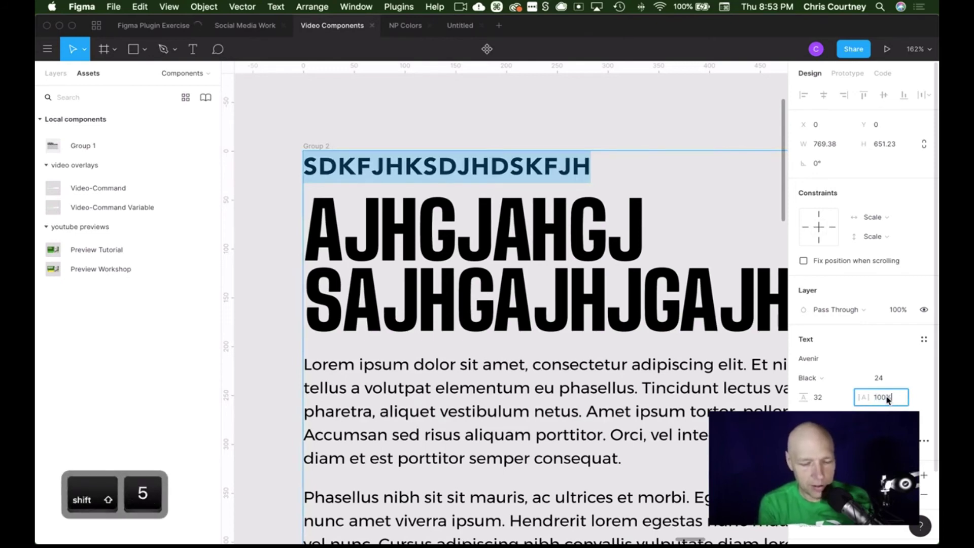
pyautogui.press('Return')
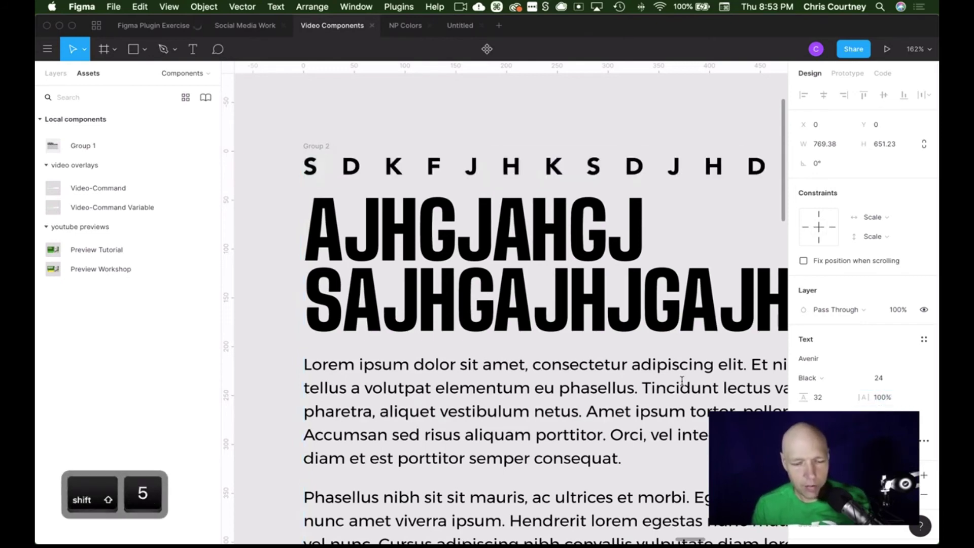
pyautogui.hscroll(10, 683, 380)
pyautogui.hscroll(-10, 683, 380)
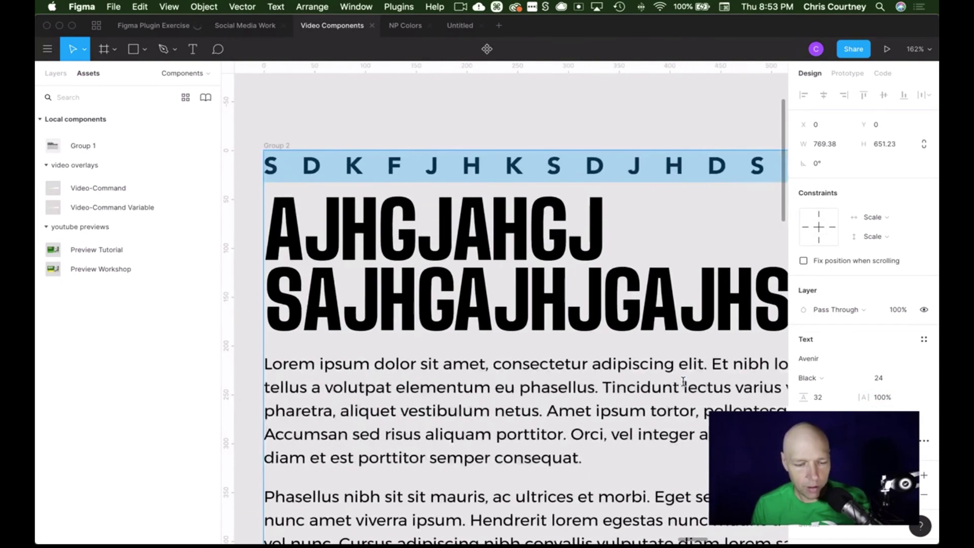
pyautogui.hscroll(-1, 683, 381)
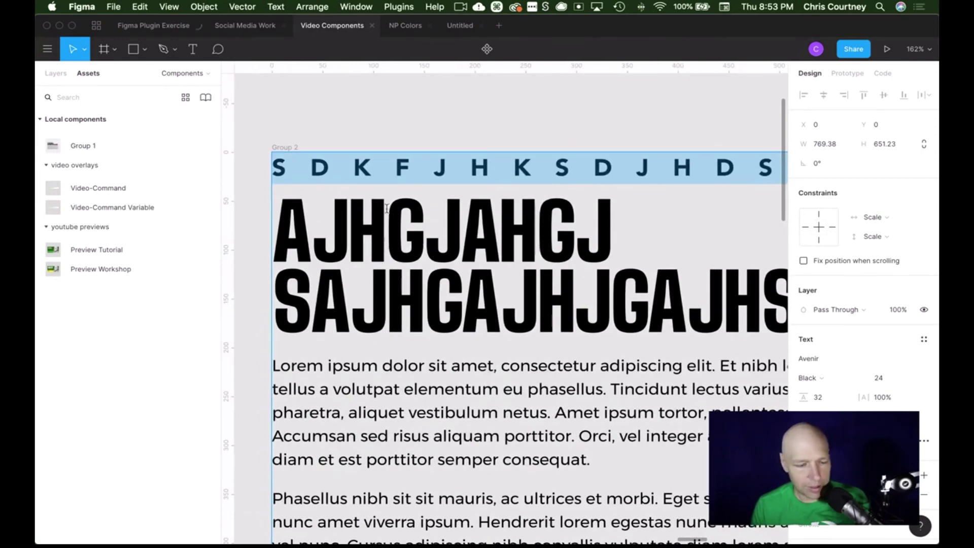
# - Try a 10 px letter spacing on only the label's first letter, S, and undo it
pyautogui.moveTo(307, 168); pyautogui.dragTo(277, 168)
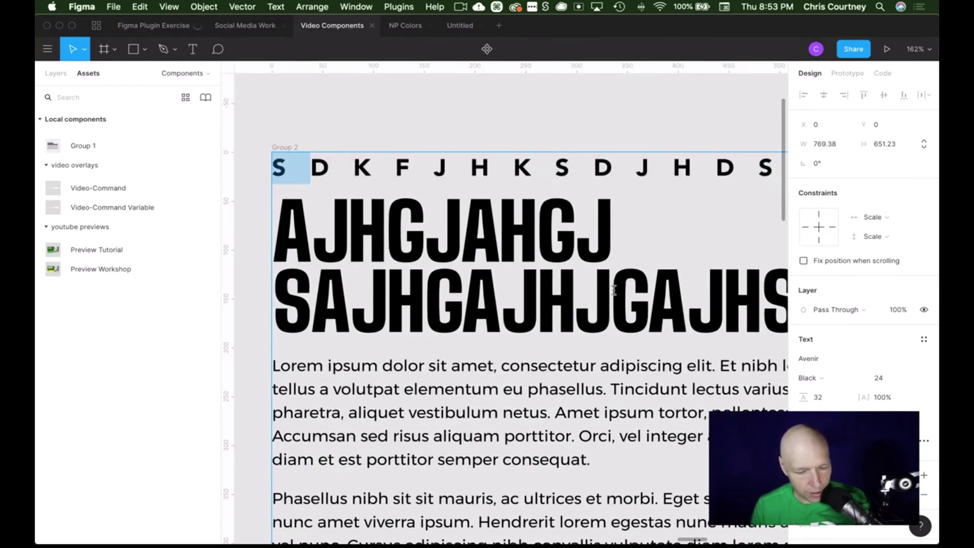
pyautogui.click(892, 399)
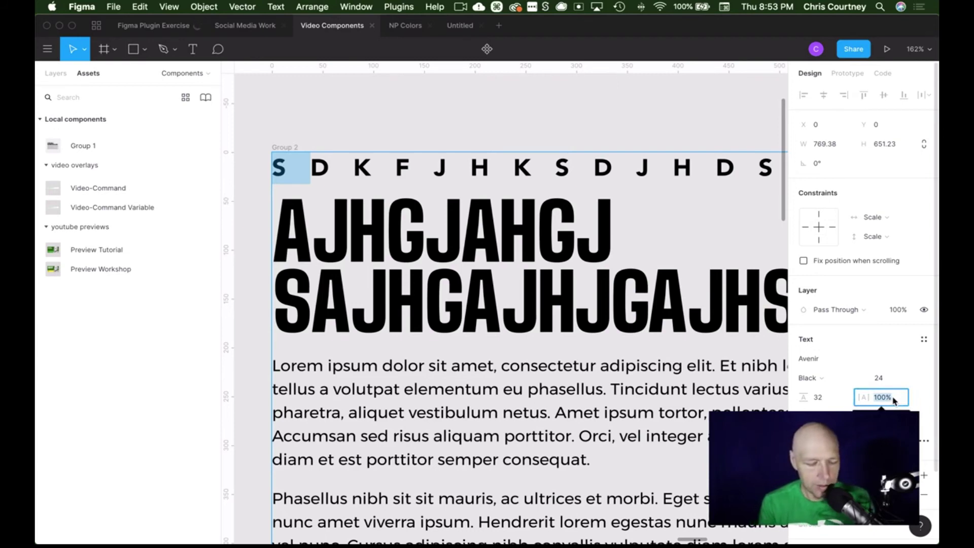
pyautogui.write('10')
pyautogui.press('Return')
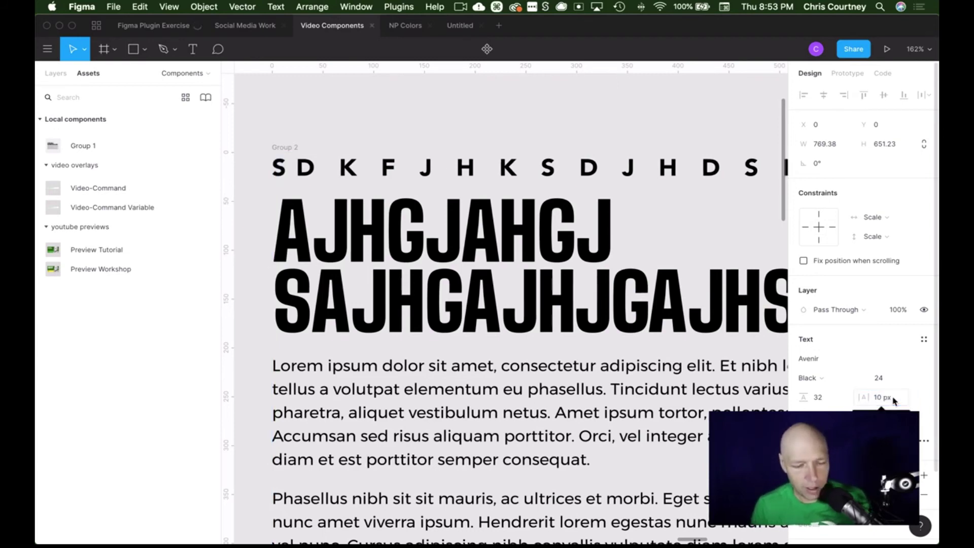
pyautogui.press('super+z')
pyautogui.press('super+z')
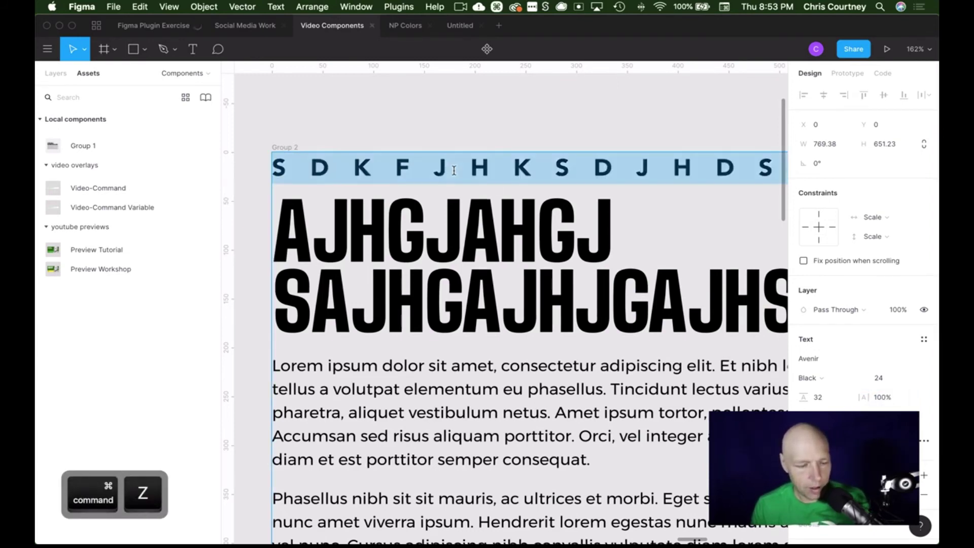
# - Set the letter spacing of the whole label line to 10 px
pyautogui.click(893, 400)
pyautogui.write('1')
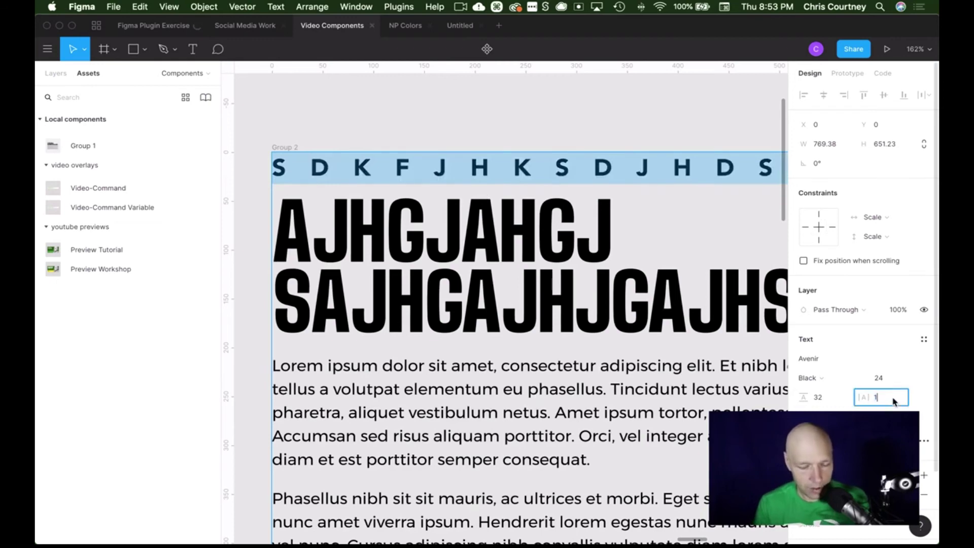
pyautogui.write('0 px')
pyautogui.press('Return')
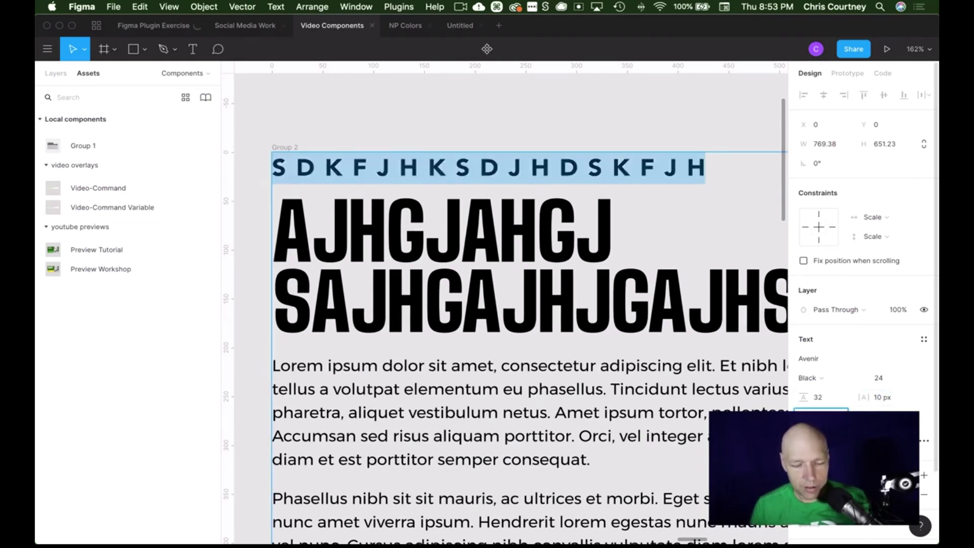
# - Try a paragraph indent with the first body paragraph selected, and undo it
pyautogui.click(486, 355)
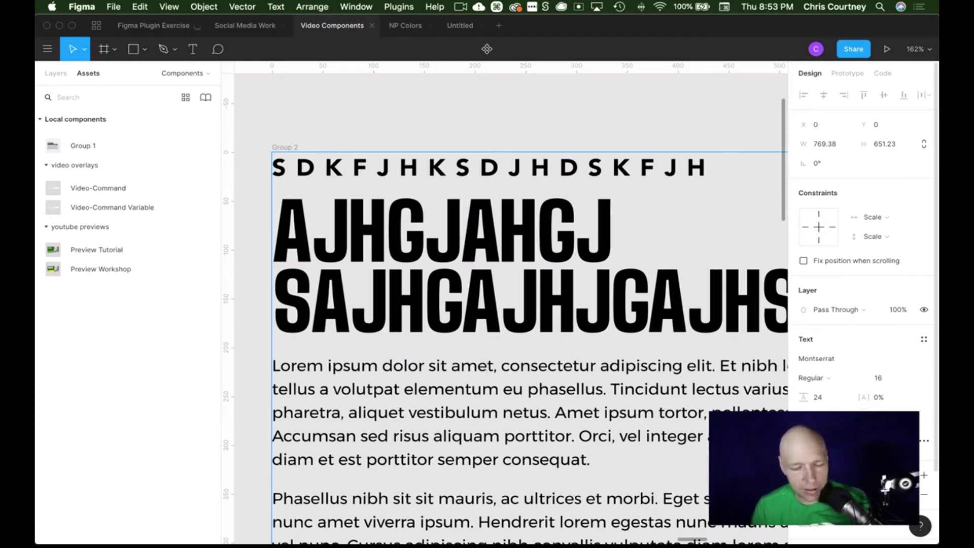
pyautogui.moveTo(612, 455); pyautogui.dragTo(219, 365)
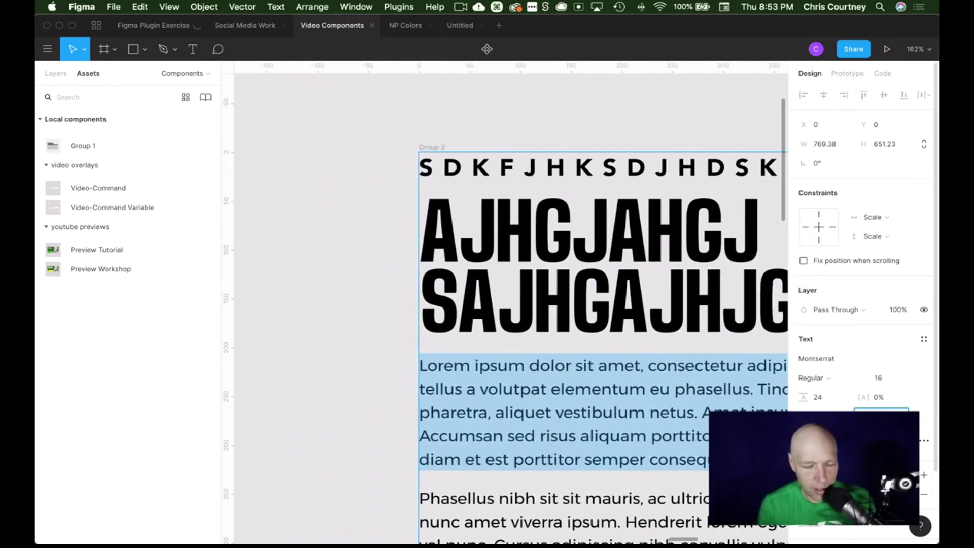
pyautogui.press('Return')
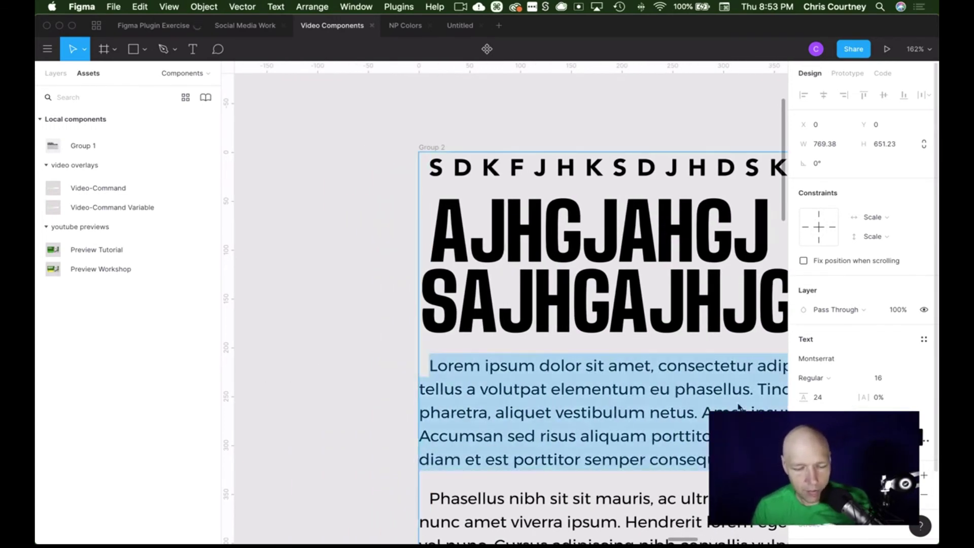
pyautogui.press('super+z')
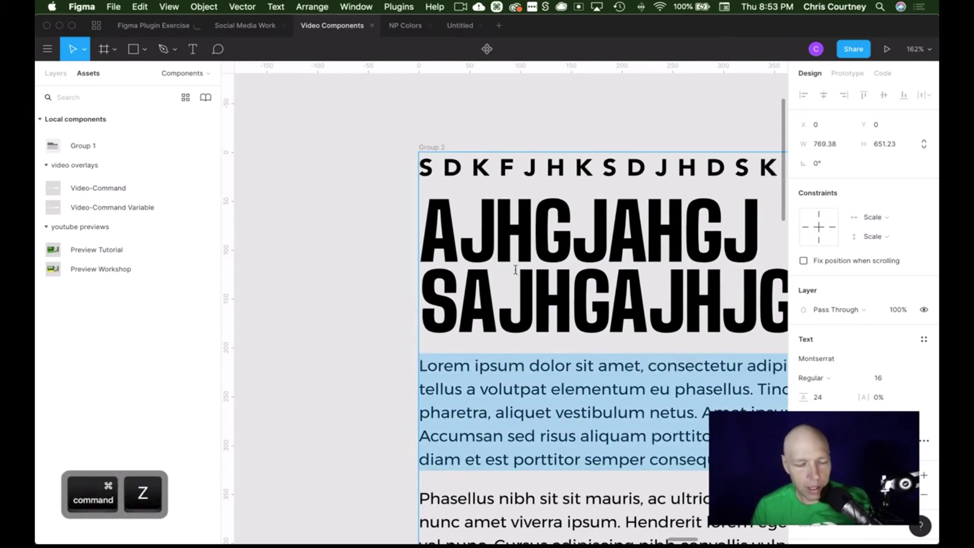
# - Examine the type settings of the headline and the two body paragraphs, and review the whole Group 2 text layout
pyautogui.click(494, 231)
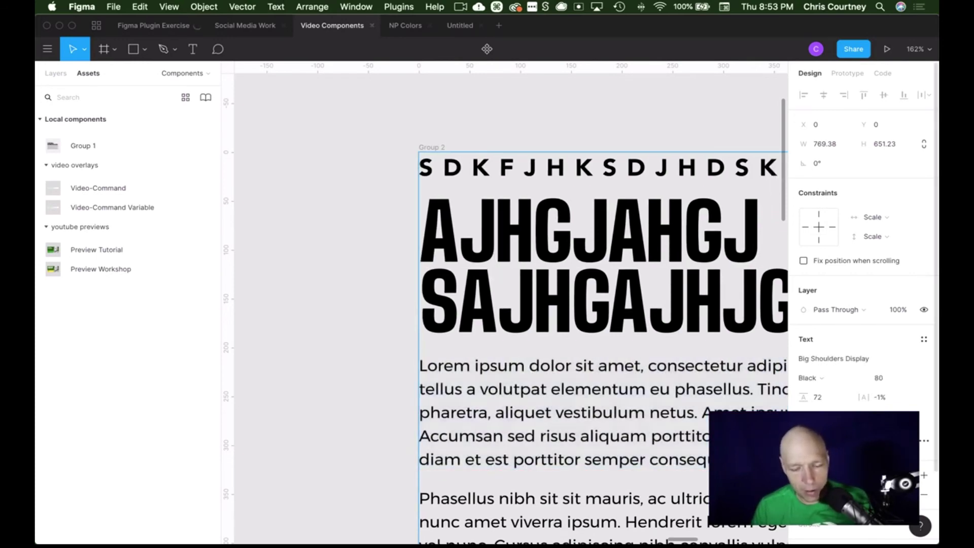
pyautogui.click(634, 366)
pyautogui.tripleClick(636, 368)
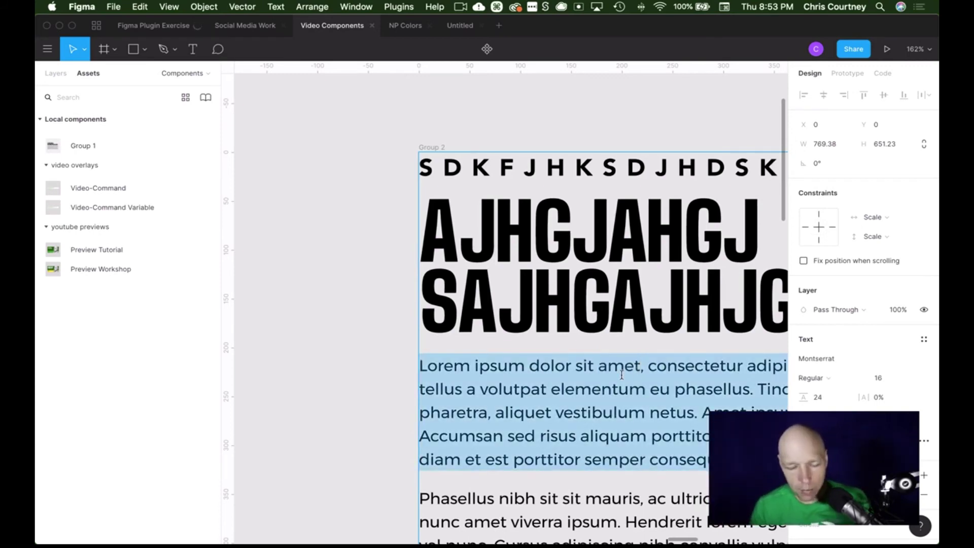
pyautogui.hscroll(5, 622, 375)
pyautogui.scroll(-5, 621, 374)
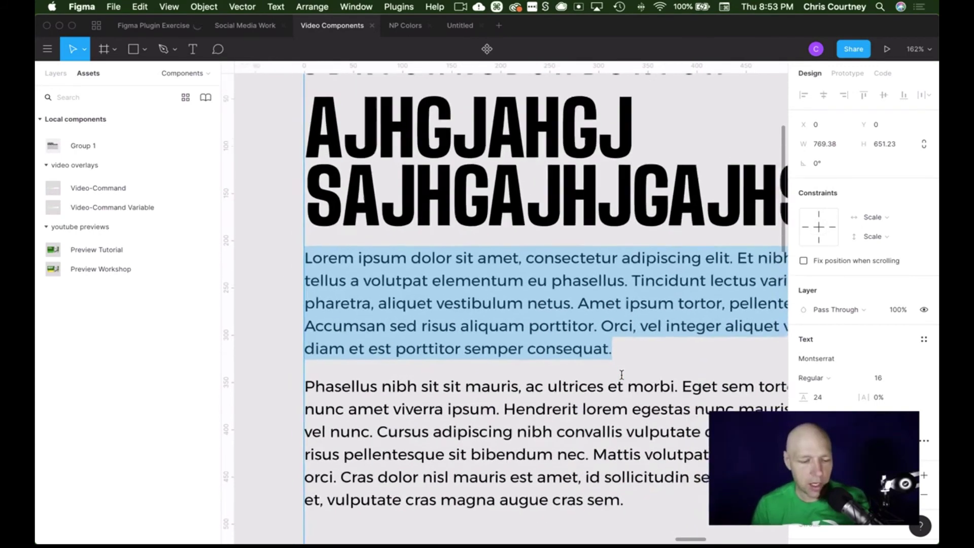
pyautogui.scroll(-5, 621, 374)
pyautogui.hscroll(3, 622, 375)
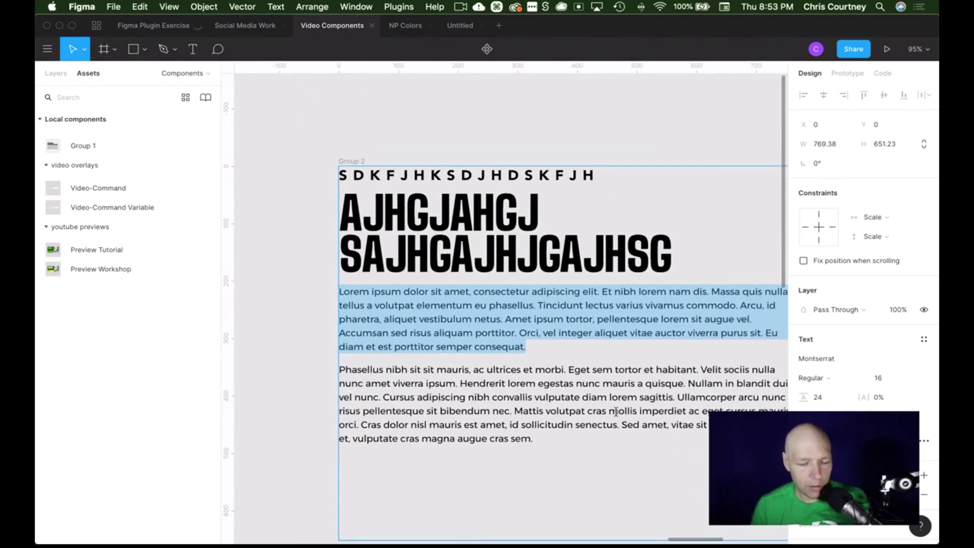
pyautogui.moveTo(542, 437); pyautogui.dragTo(341, 293)
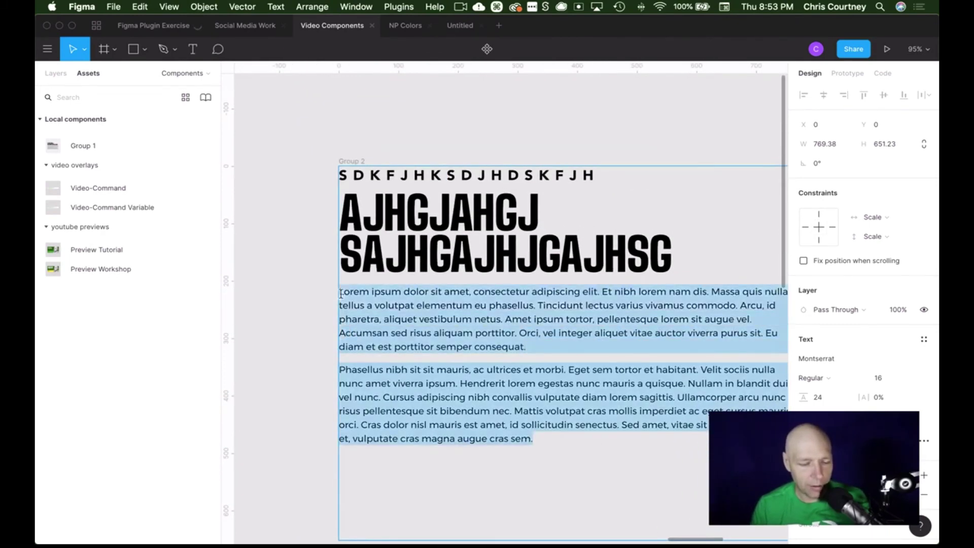
pyautogui.click(669, 281)
pyautogui.press('shift')
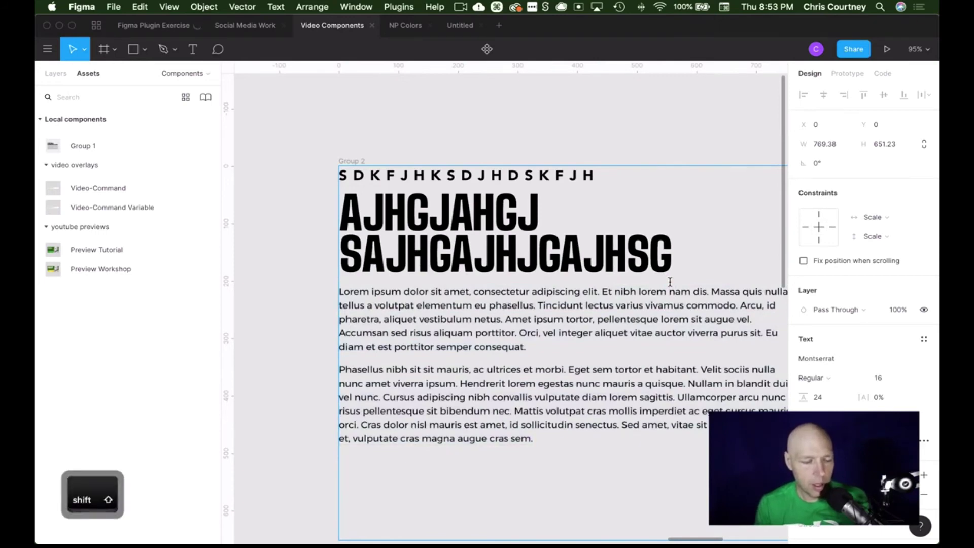
# - Centre-align all the text in the Group 2 text box
pyautogui.click(475, 172)
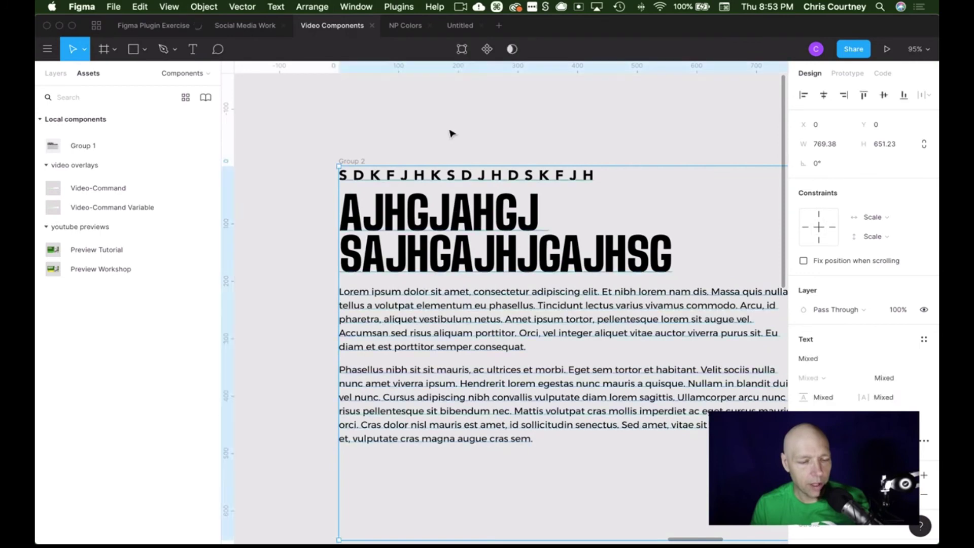
pyautogui.click(452, 135)
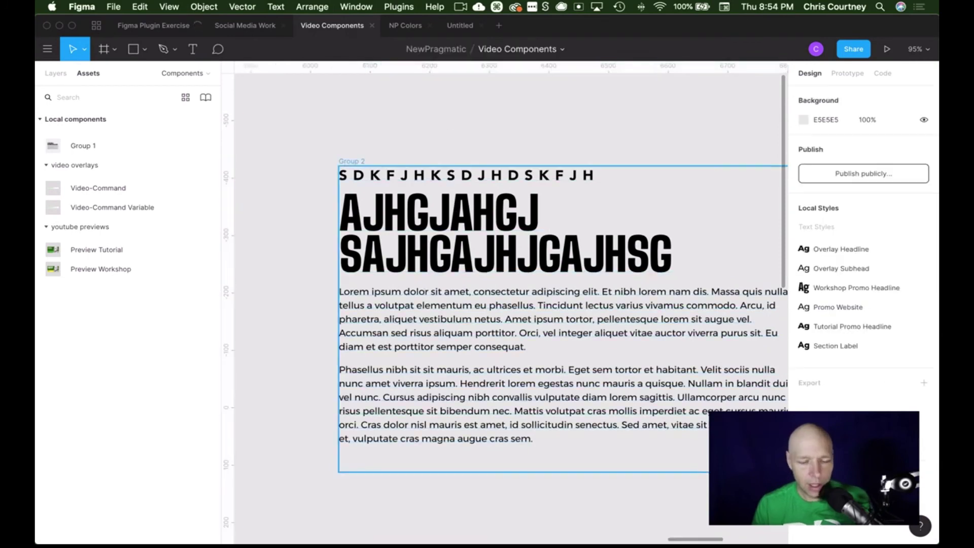
pyautogui.click(634, 336)
pyautogui.doubleClick(634, 332)
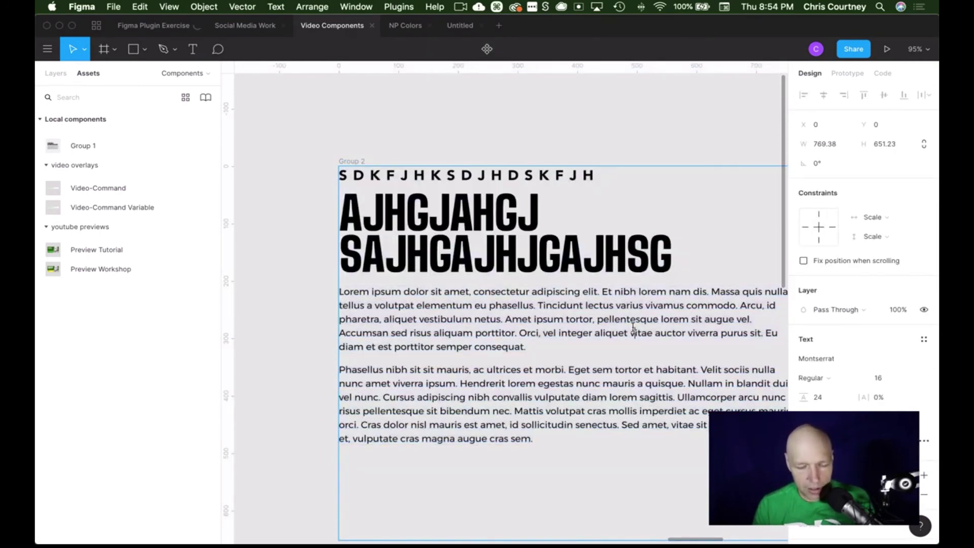
pyautogui.hscroll(2, 633, 326)
pyautogui.scroll(-1, 633, 327)
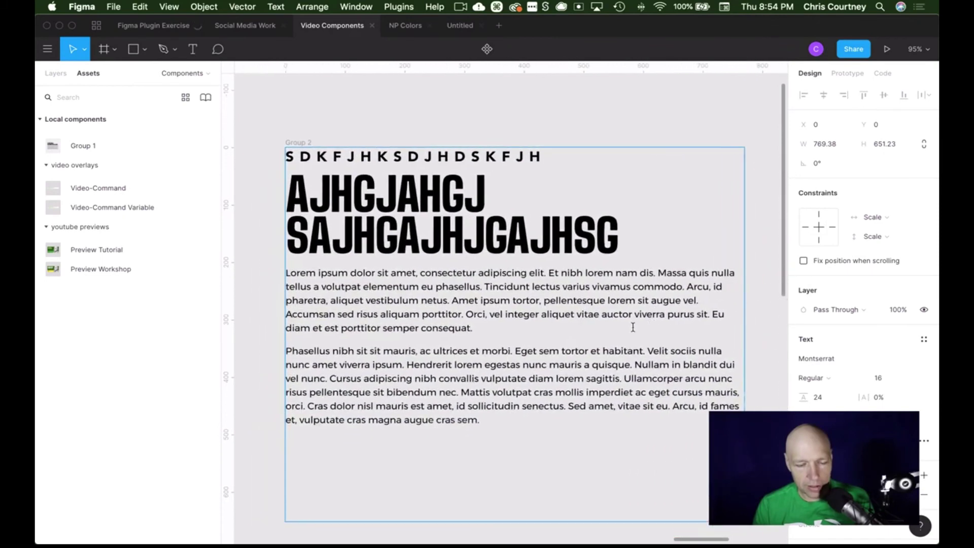
pyautogui.hscroll(1, 633, 327)
pyautogui.press('super+a')
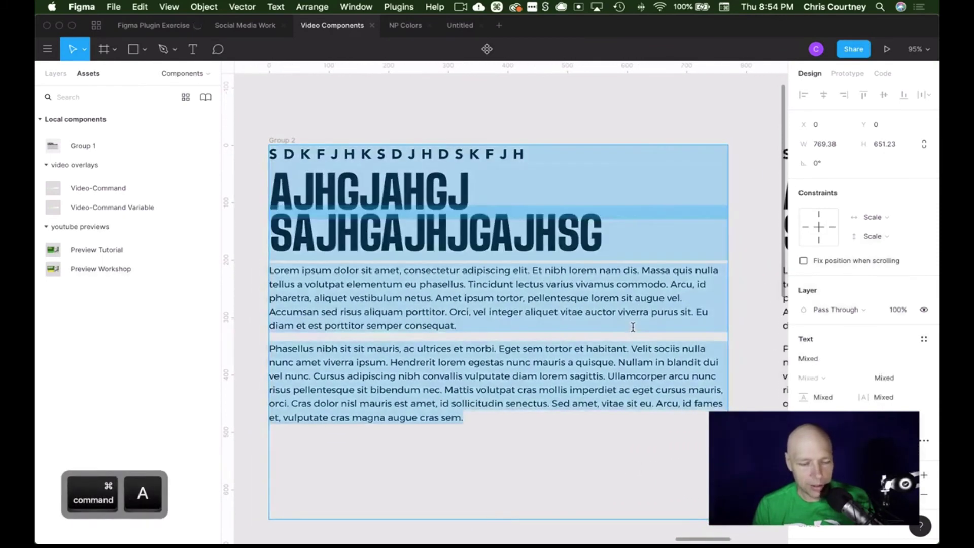
pyautogui.press('alt+super+t')
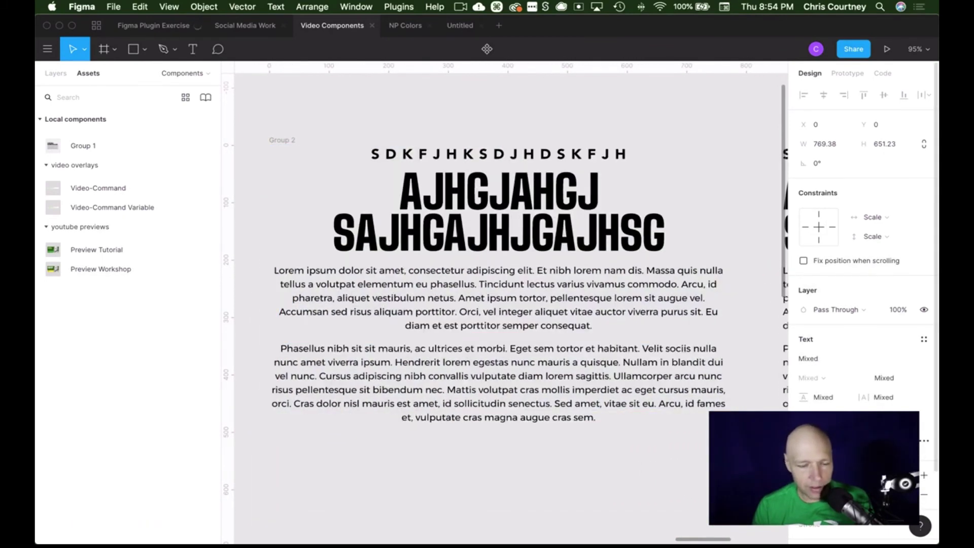
# - Try right alignment on all the text in the Group 2 text box and return it to left alignment
pyautogui.press('super+a')
pyautogui.press('alt+super+r')
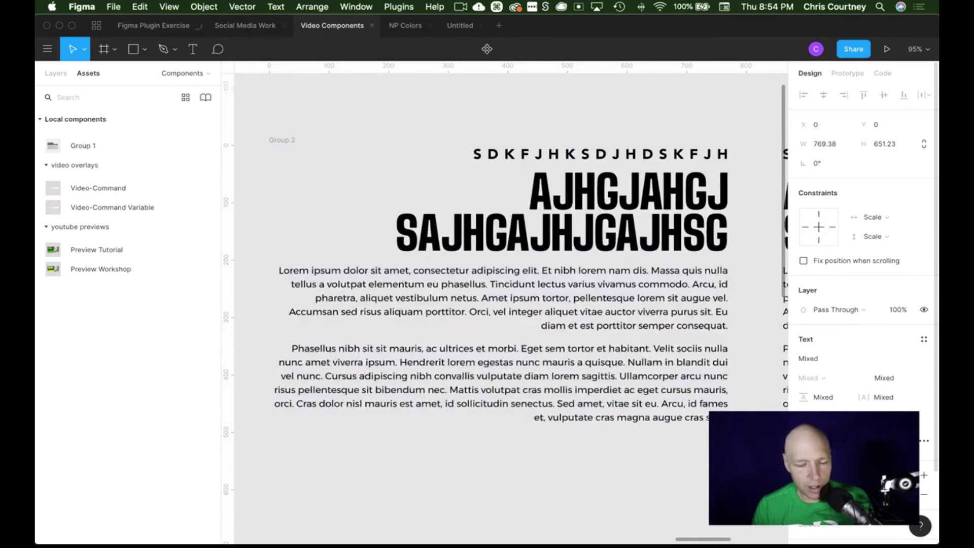
pyautogui.press('alt+super+l')
# - Try middle and bottom vertical alignment on the Group 2 text box and return it to top alignment
pyautogui.press('super+a')
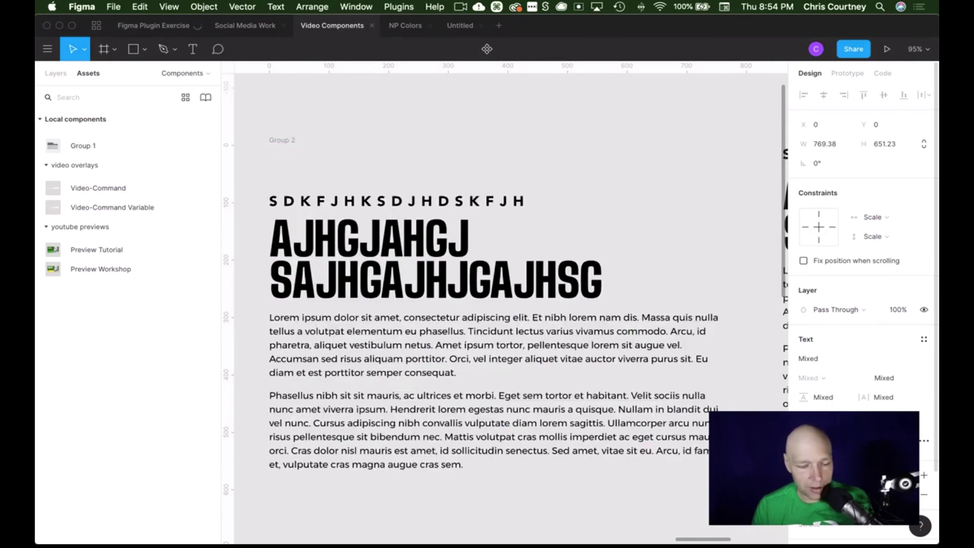
pyautogui.click(450, 175)
pyautogui.doubleClick(457, 203)
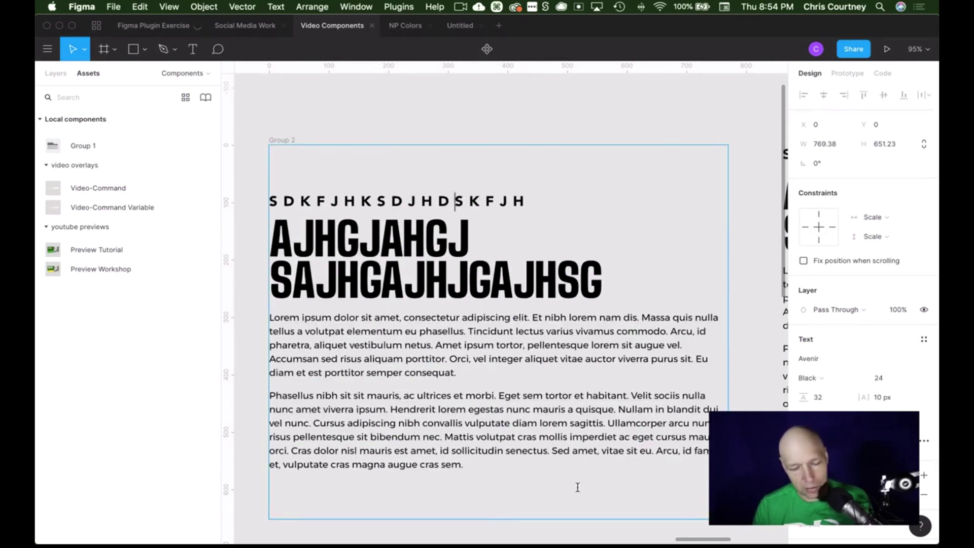
pyautogui.press('super+z')
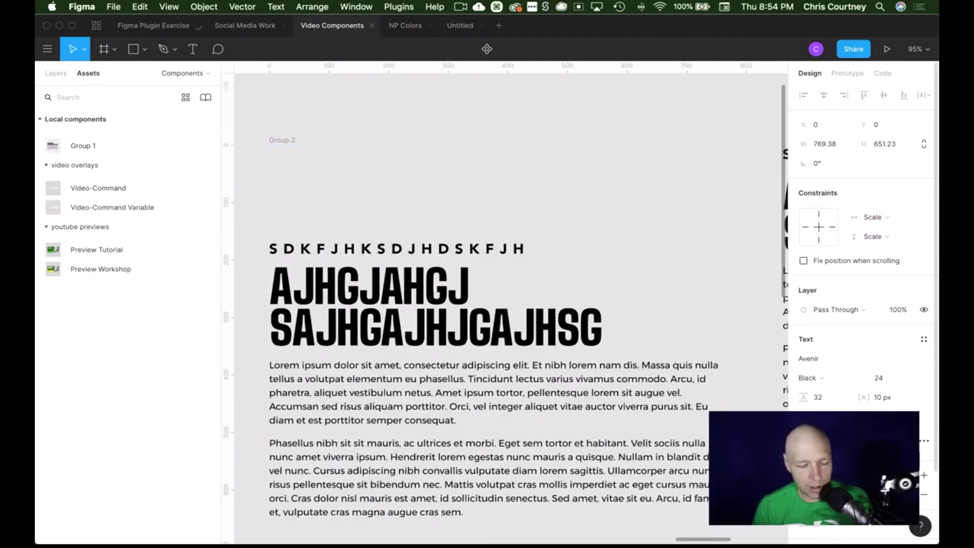
pyautogui.doubleClick(455, 249)
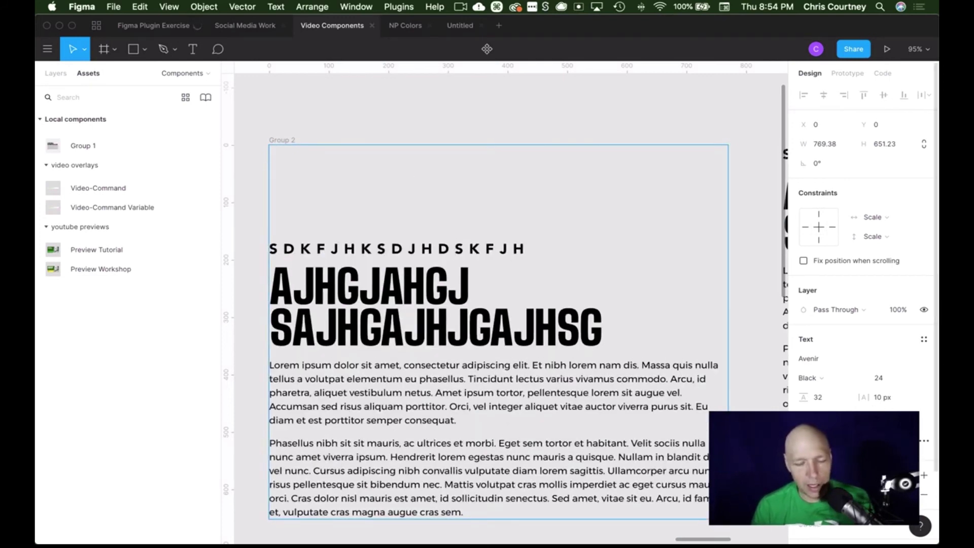
pyautogui.press('super+z')
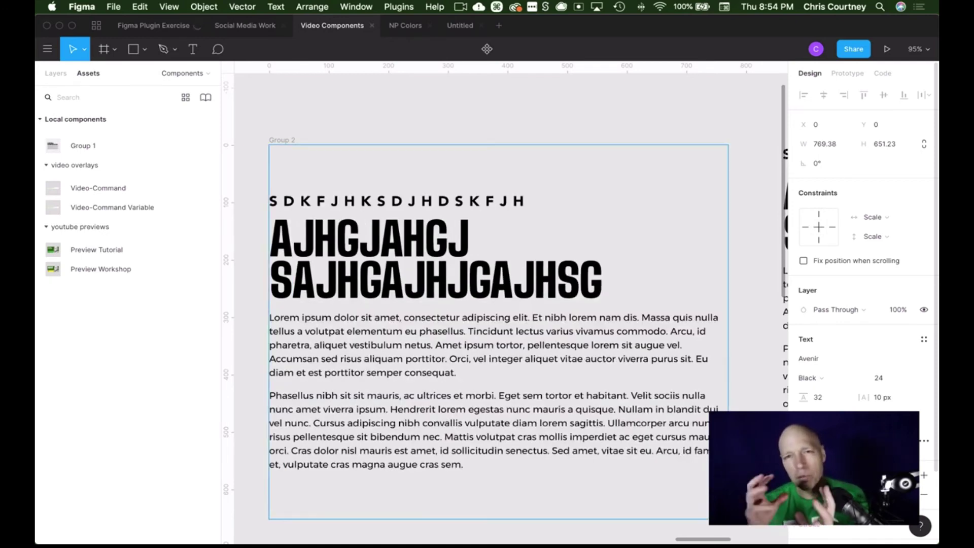
pyautogui.press('super+z')
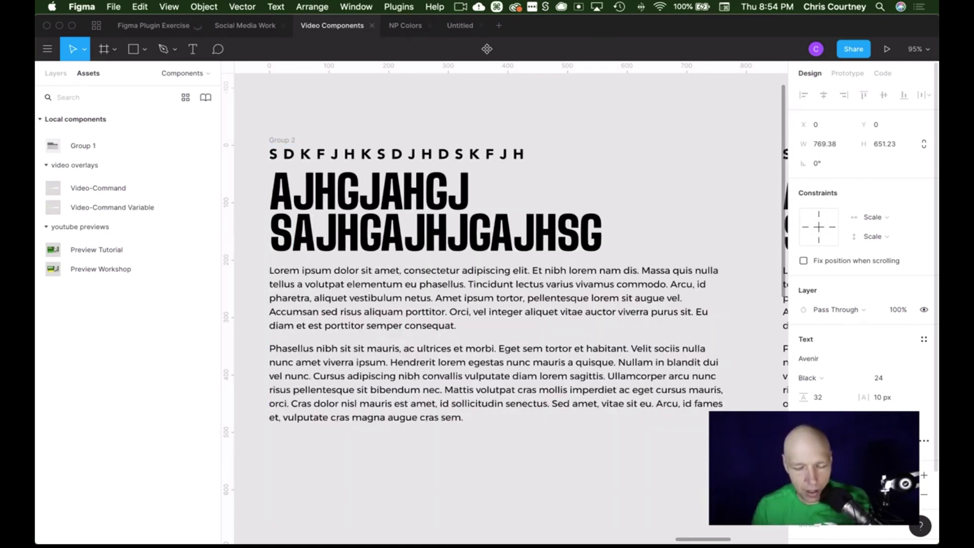
# - Open the type details for the label line and try the As Typed, Title Case and uppercase letter cases, ending on As Typed
pyautogui.click(924, 441)
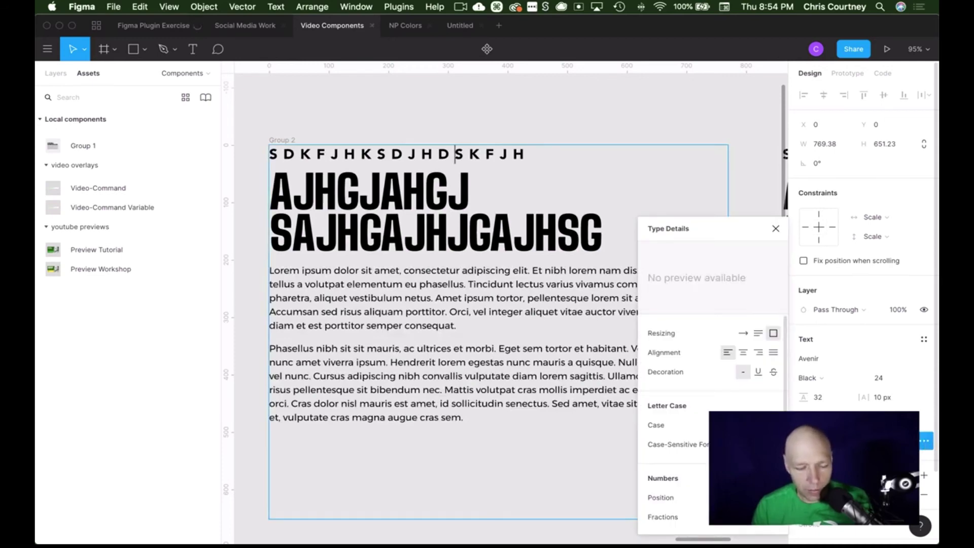
pyautogui.click(437, 155)
pyautogui.press('super+a')
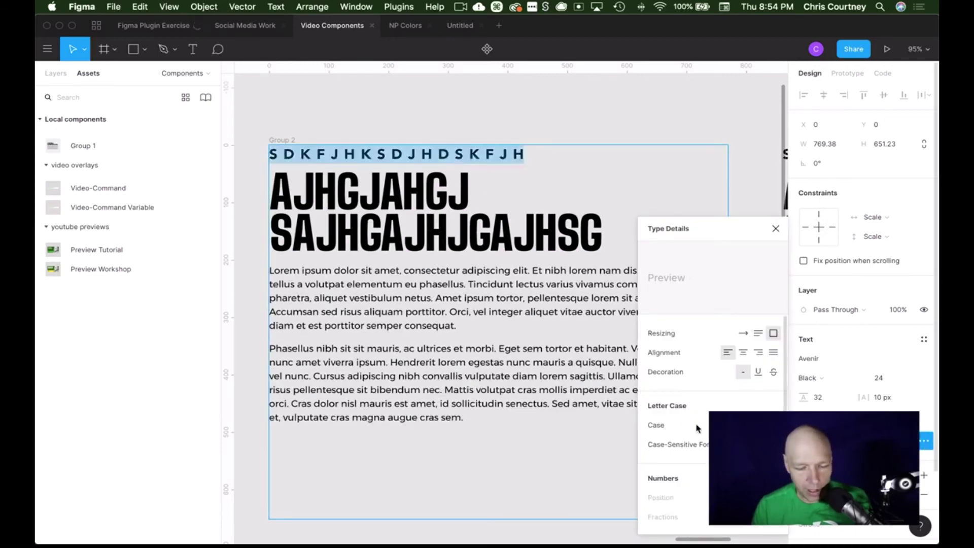
pyautogui.click(714, 424)
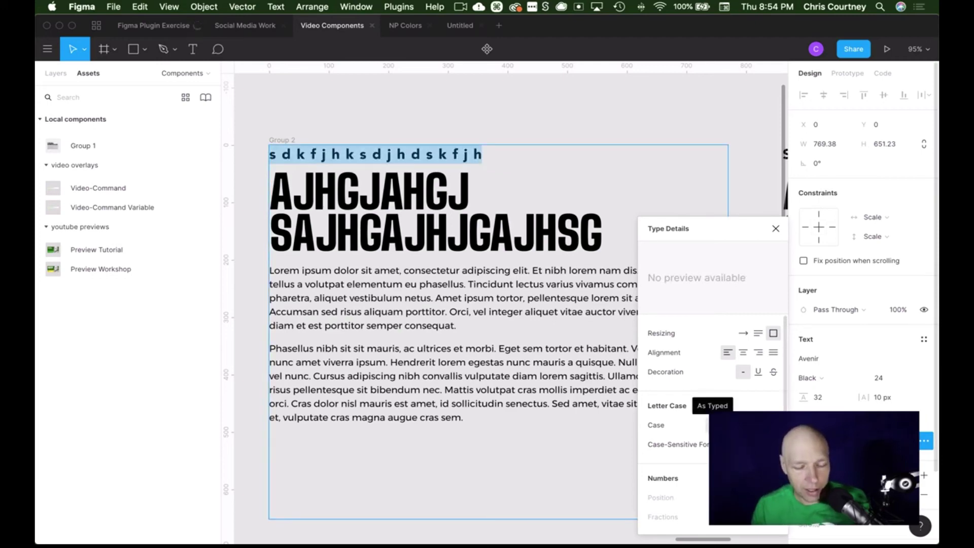
pyautogui.press('Escape')
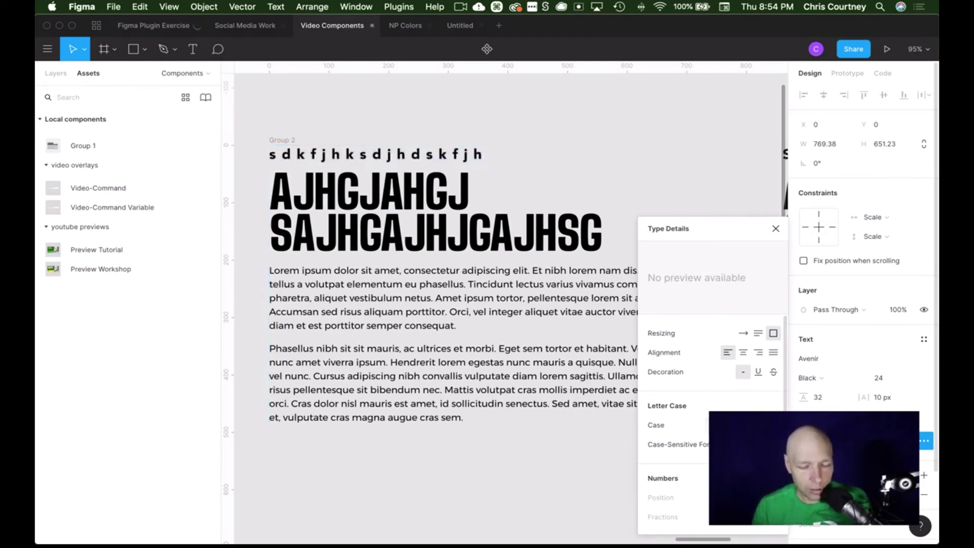
pyautogui.click(757, 424)
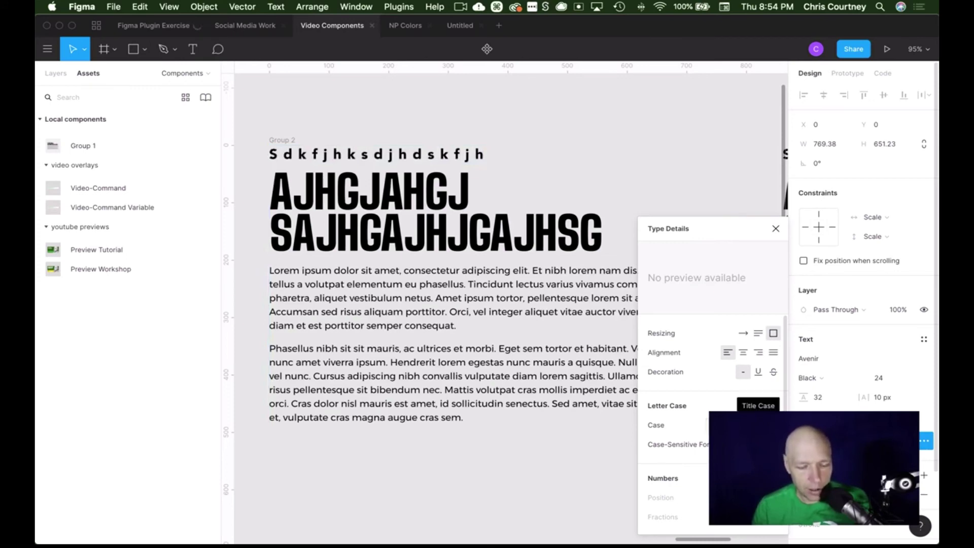
pyautogui.click(721, 425)
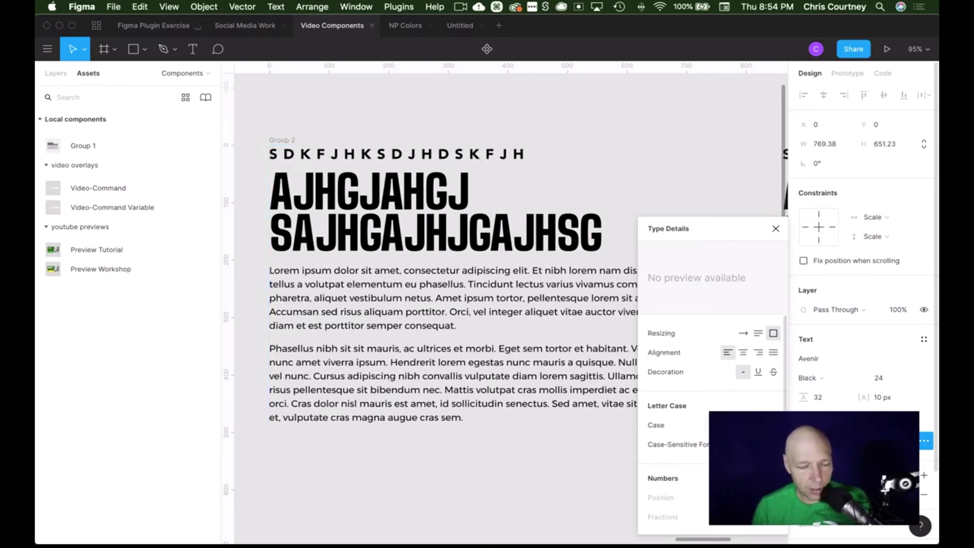
pyautogui.click(706, 424)
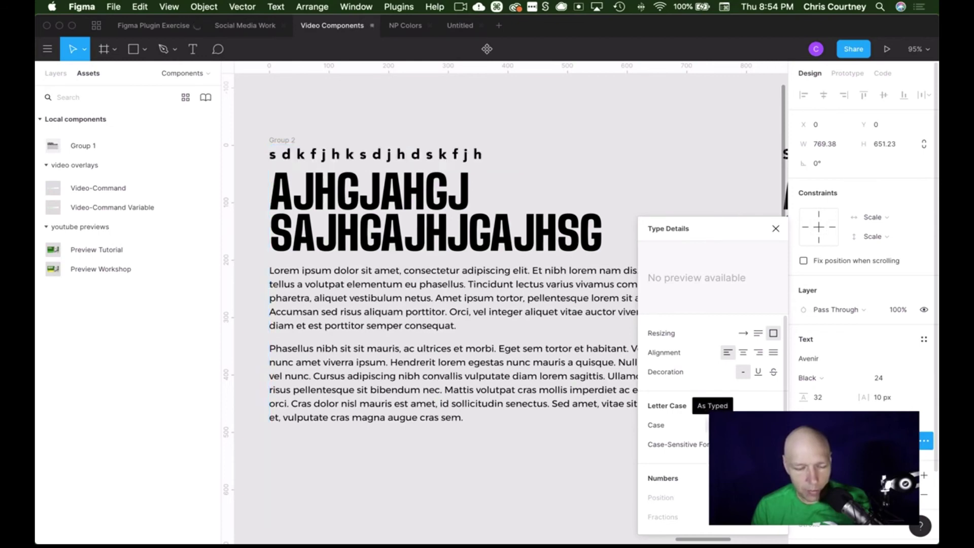
# - Try strikethrough and case-sensitive forms on the label line and switch both off again
pyautogui.click(772, 373)
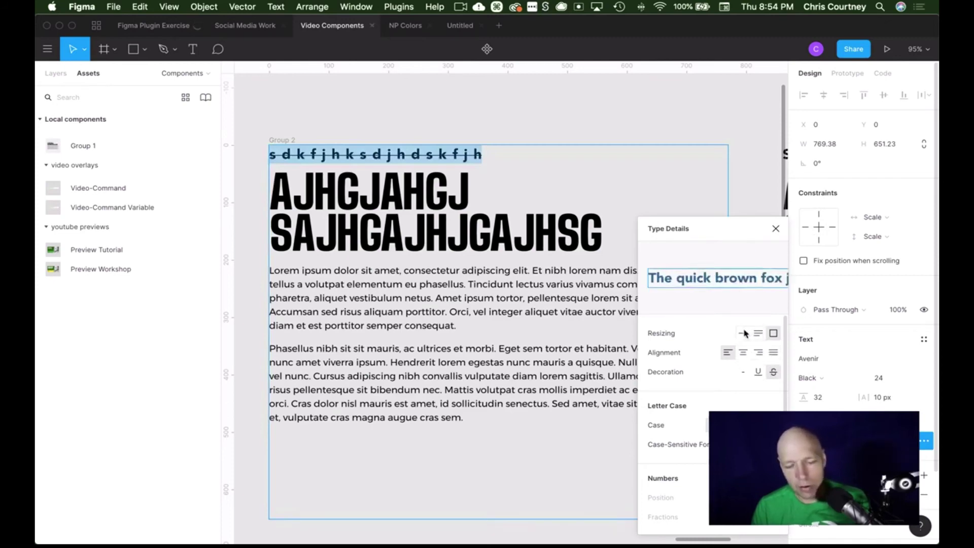
pyautogui.scroll(-4, 756, 332)
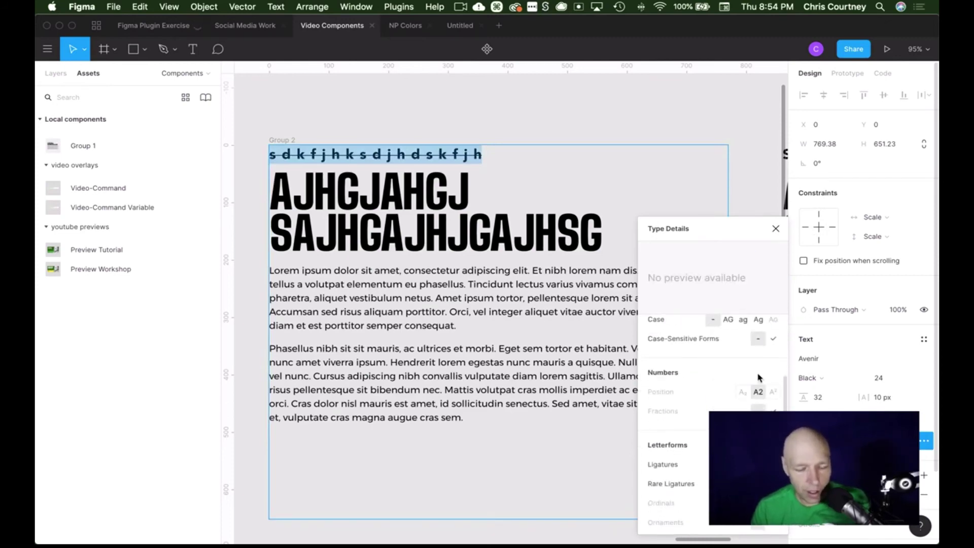
pyautogui.click(773, 340)
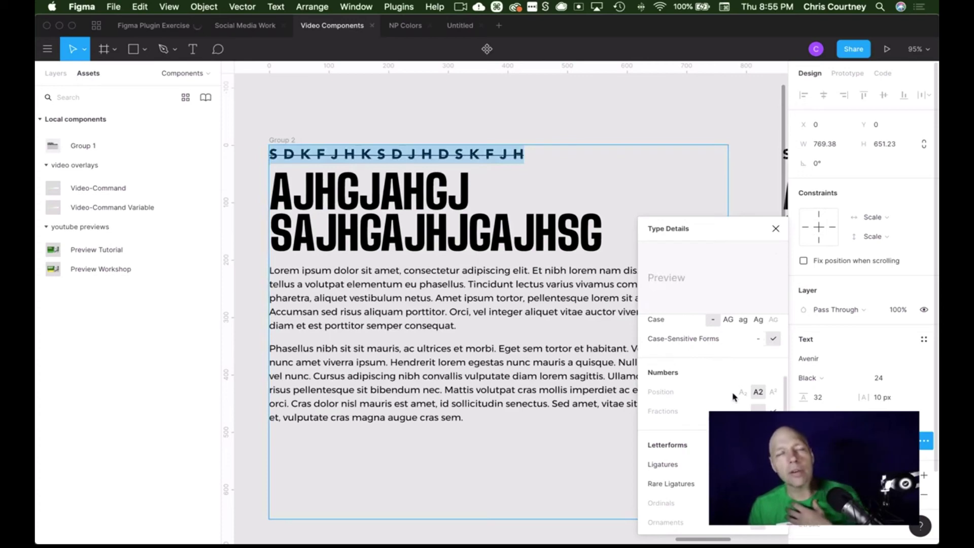
pyautogui.click(759, 339)
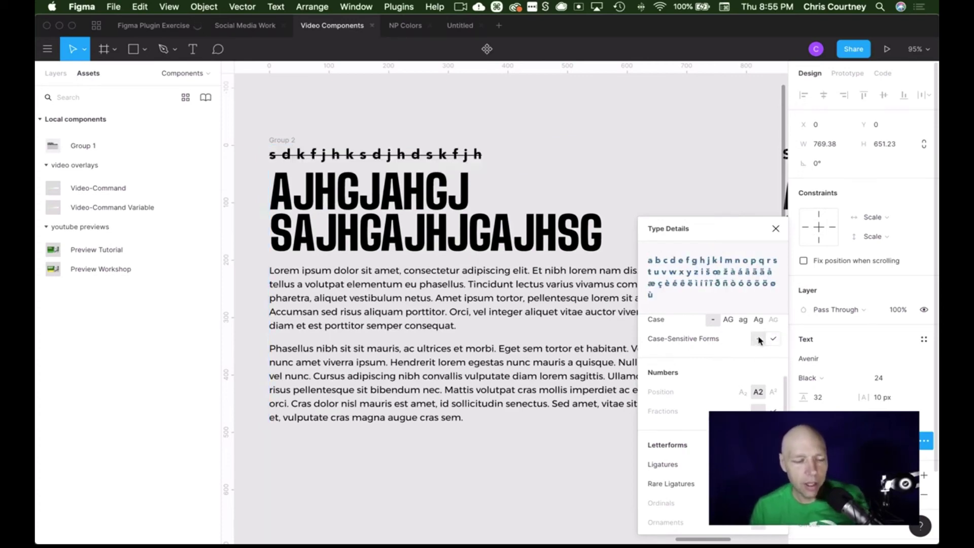
pyautogui.scroll(2, 759, 340)
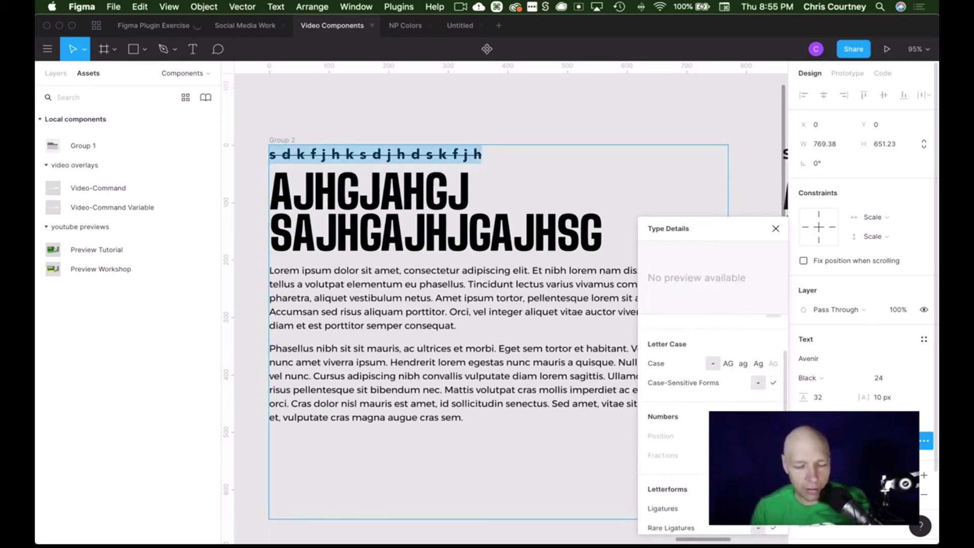
pyautogui.scroll(3, 741, 374)
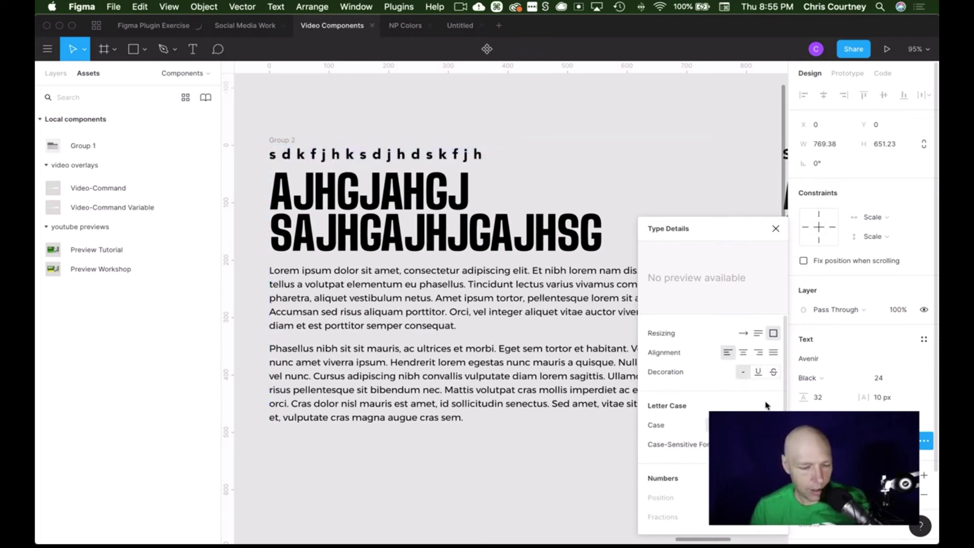
# - Set the label line's letter case to uppercase, close the type details and deselect the text
pyautogui.click(728, 424)
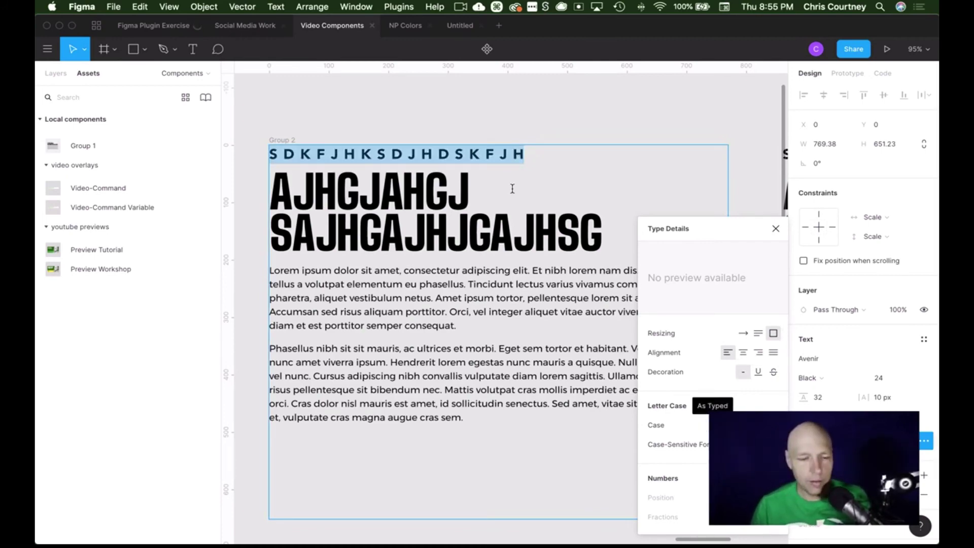
pyautogui.click(775, 229)
pyautogui.click(726, 123)
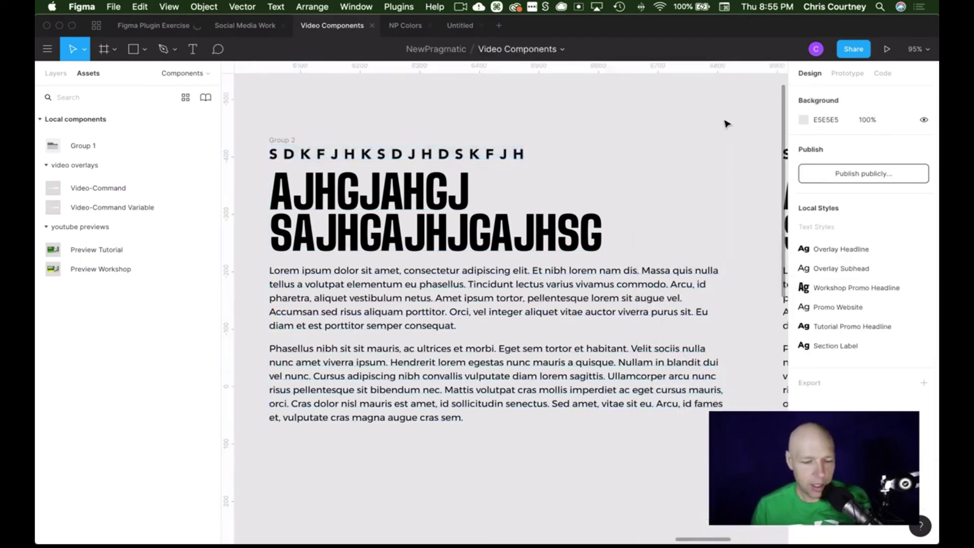
# - Apply bold to all the text in the Group 2 text box
pyautogui.scroll(-10, 725, 123)
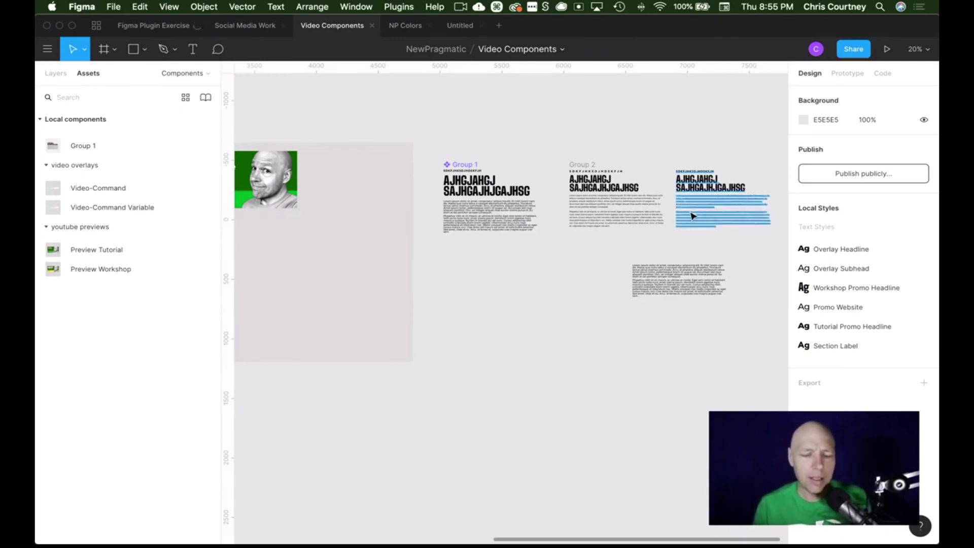
pyautogui.scroll(10, 679, 216)
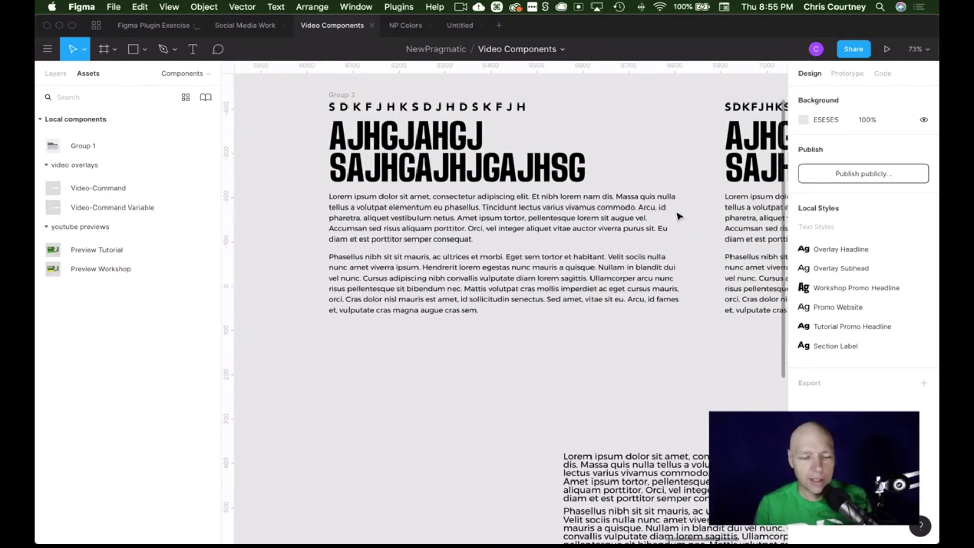
pyautogui.click(553, 219)
pyautogui.scroll(-3, 847, 322)
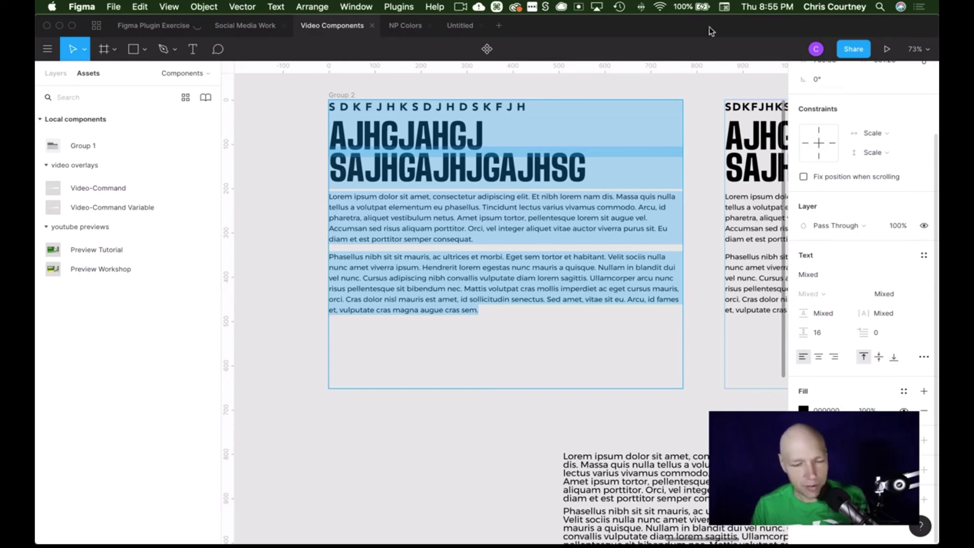
pyautogui.hotkey('ctrl', 'Right')
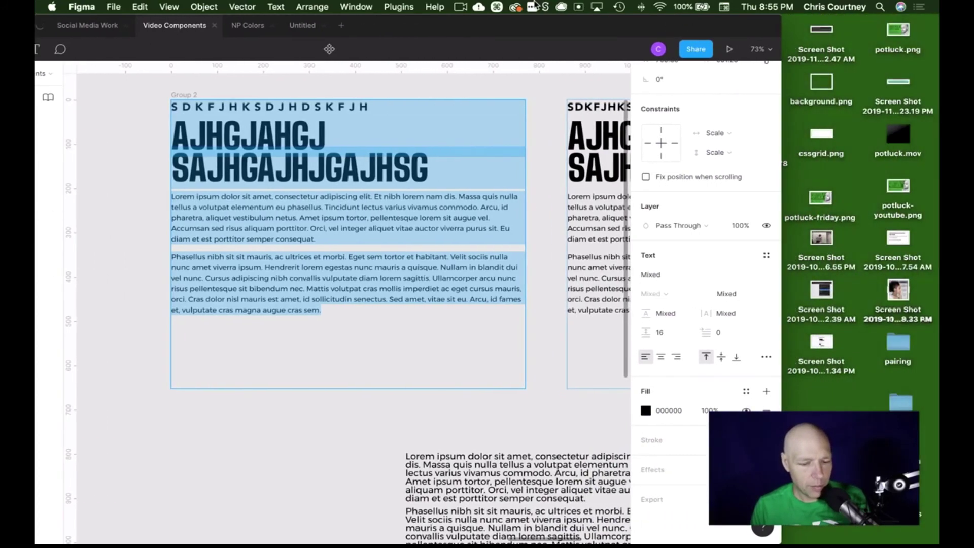
pyautogui.hotkey('ctrl', 'Left')
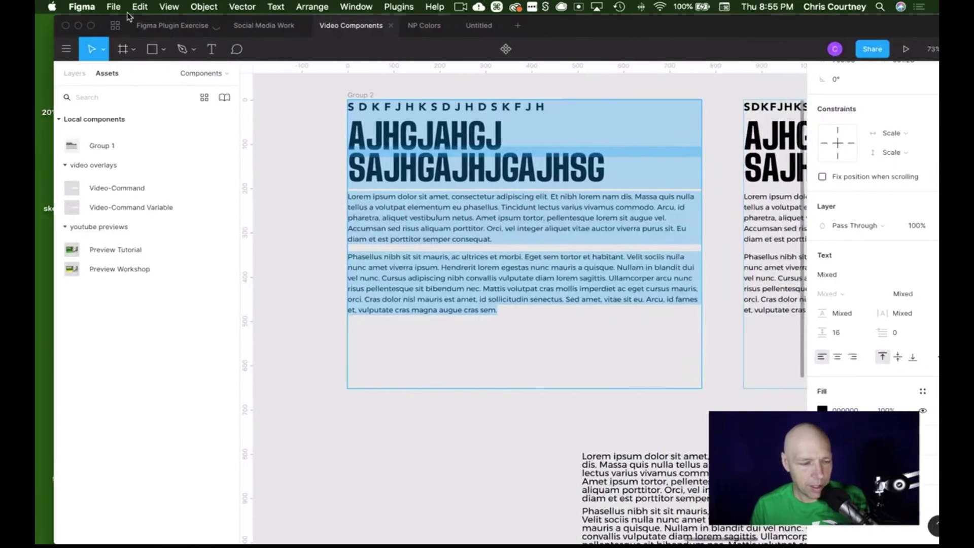
pyautogui.click(91, 30)
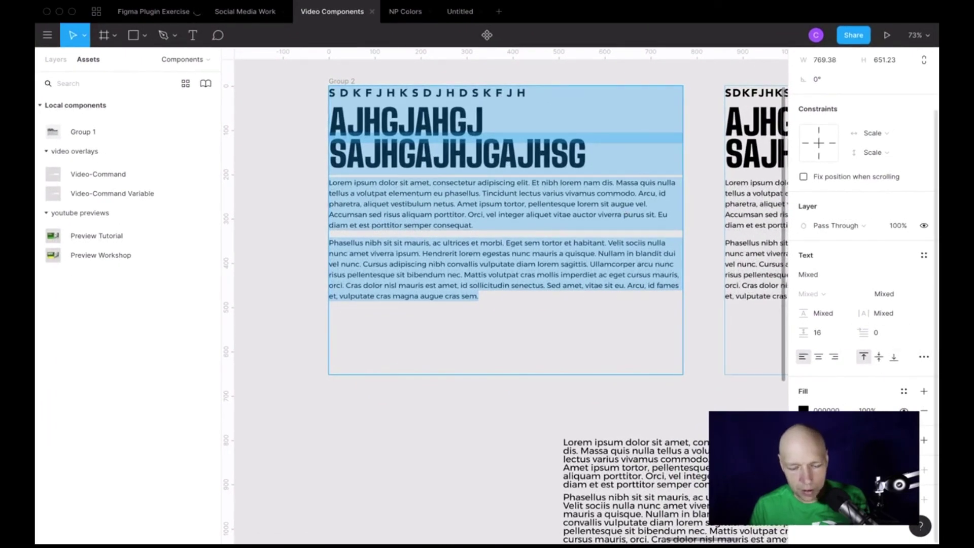
pyautogui.press('super+b')
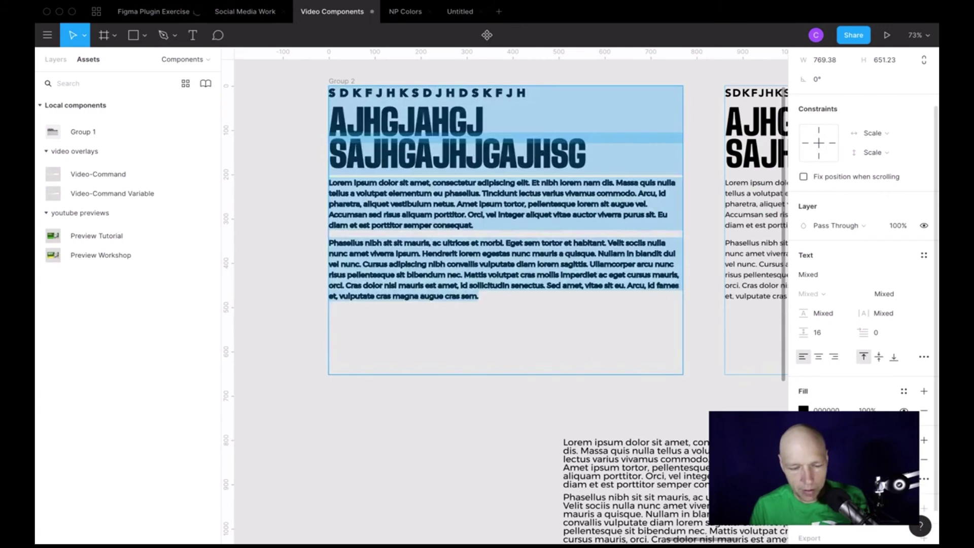
# - Undo the bold effect on all the text in the Group 2 text box
pyautogui.press('super+z')
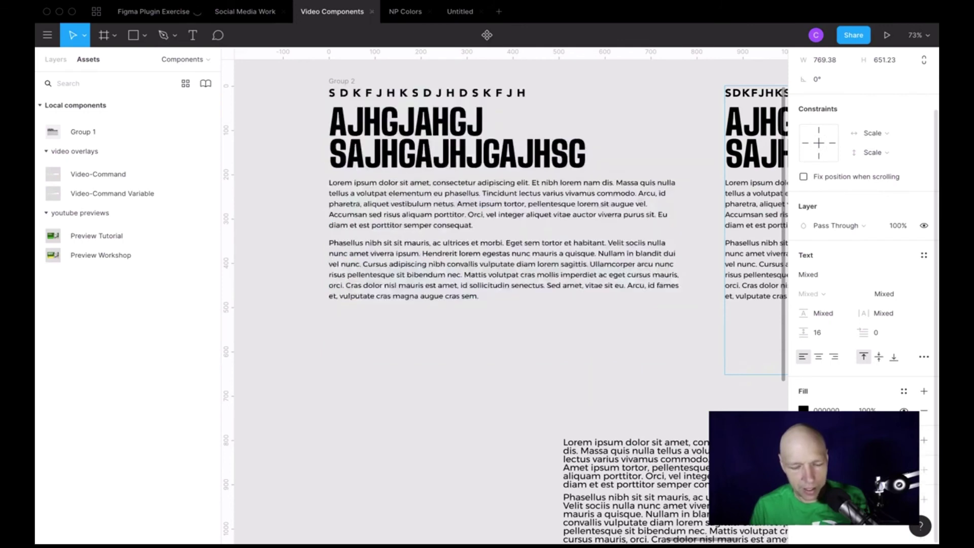
pyautogui.press('super+shift+z')
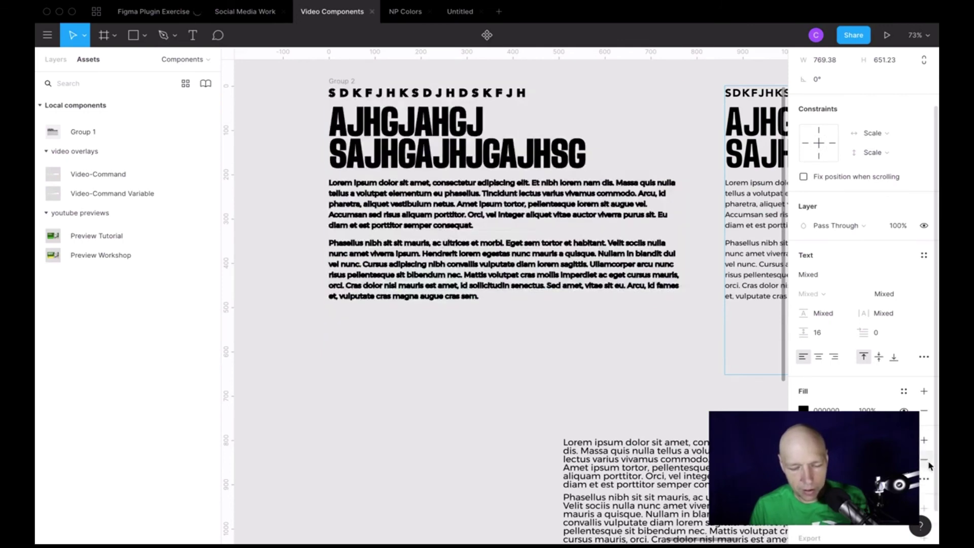
pyautogui.press('super+z')
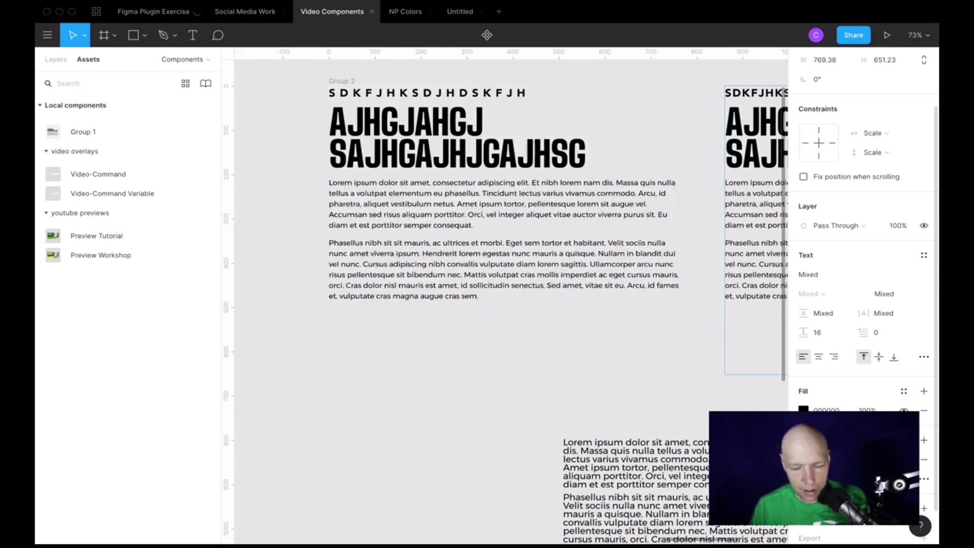
pyautogui.press('super+z')
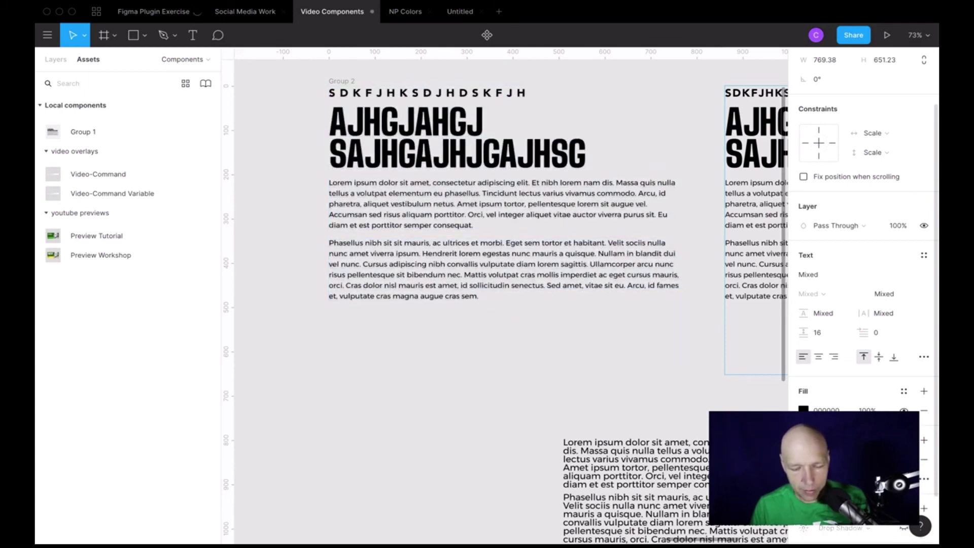
pyautogui.scroll(-2, 869, 402)
pyautogui.press('super+z')
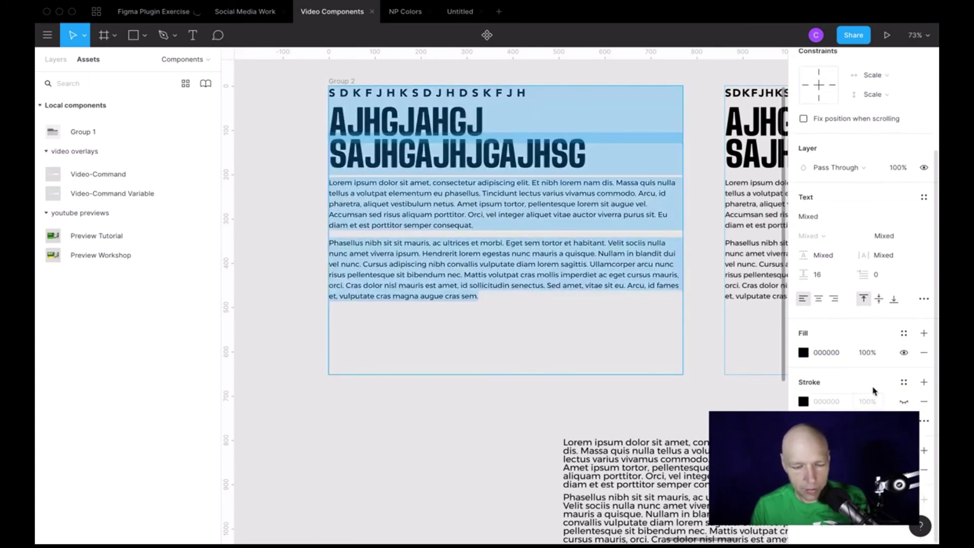
# - Try a letter spacing of 100 px on the first body paragraph of Group 2 and undo it
pyautogui.click(483, 198)
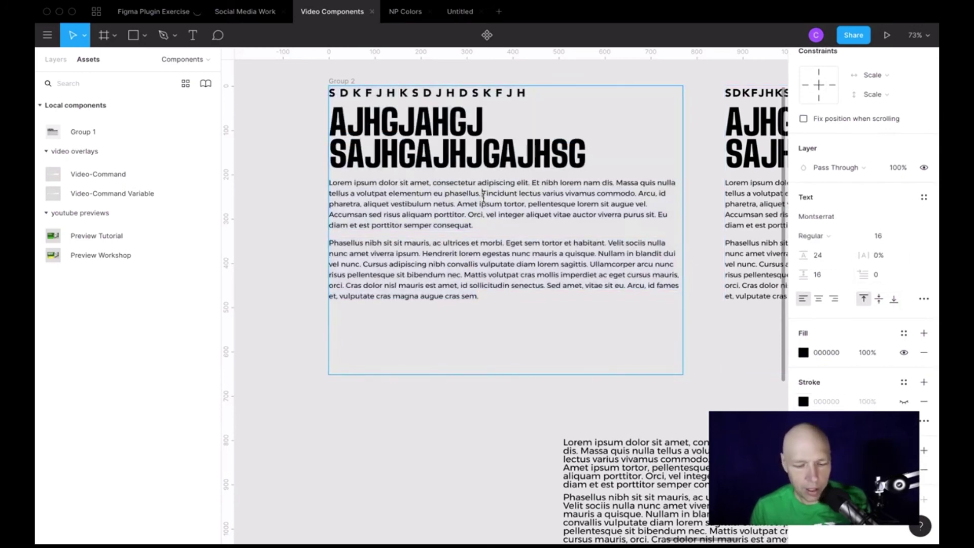
pyautogui.doubleClick(483, 198)
pyautogui.tripleClick(483, 196)
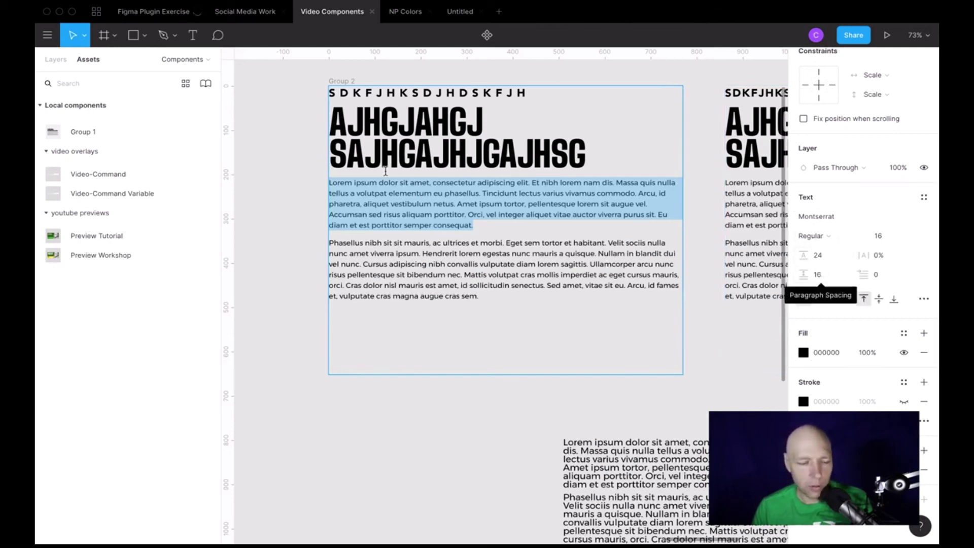
pyautogui.click(369, 182)
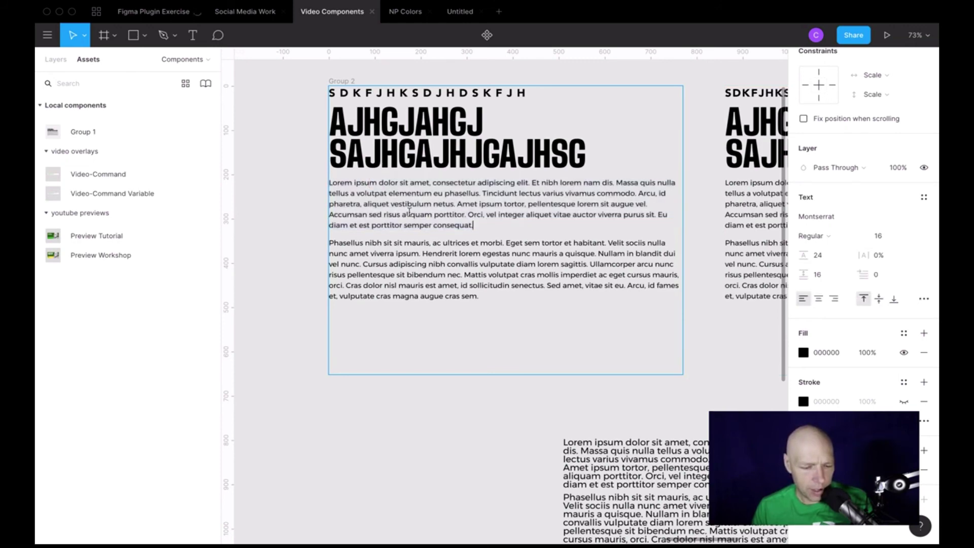
pyautogui.keyDown('shift'); pyautogui.click(303, 184); pyautogui.keyUp('shift')
pyautogui.click(890, 258)
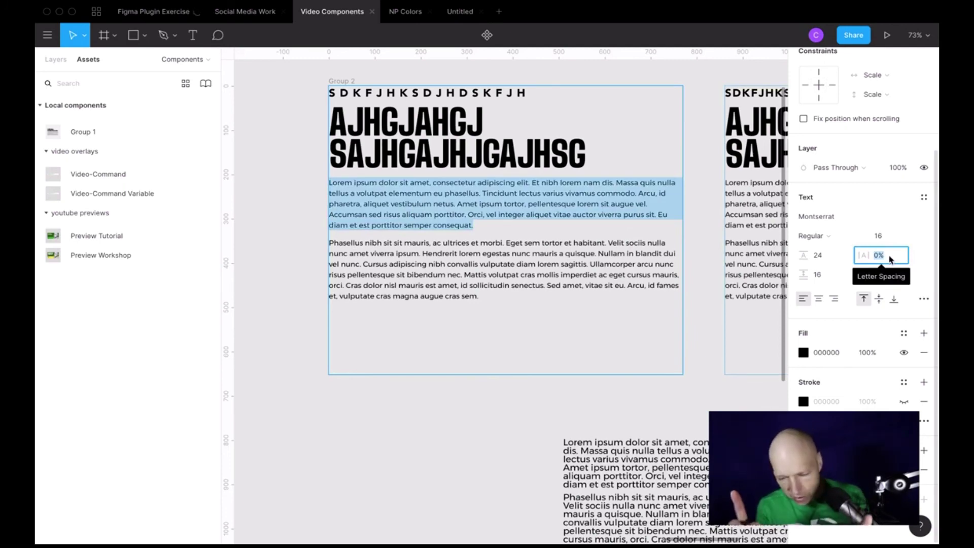
pyautogui.write('100 ')
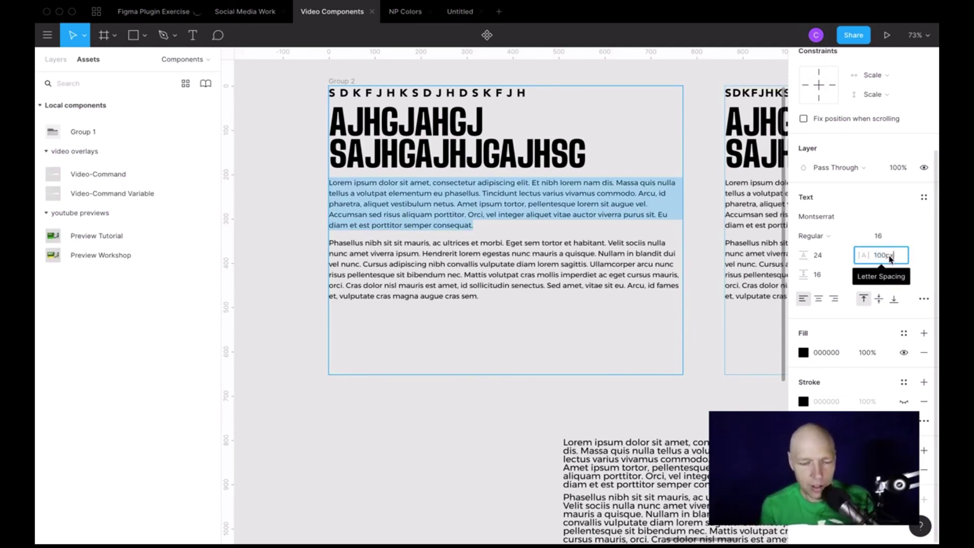
pyautogui.write('px')
pyautogui.press('Return')
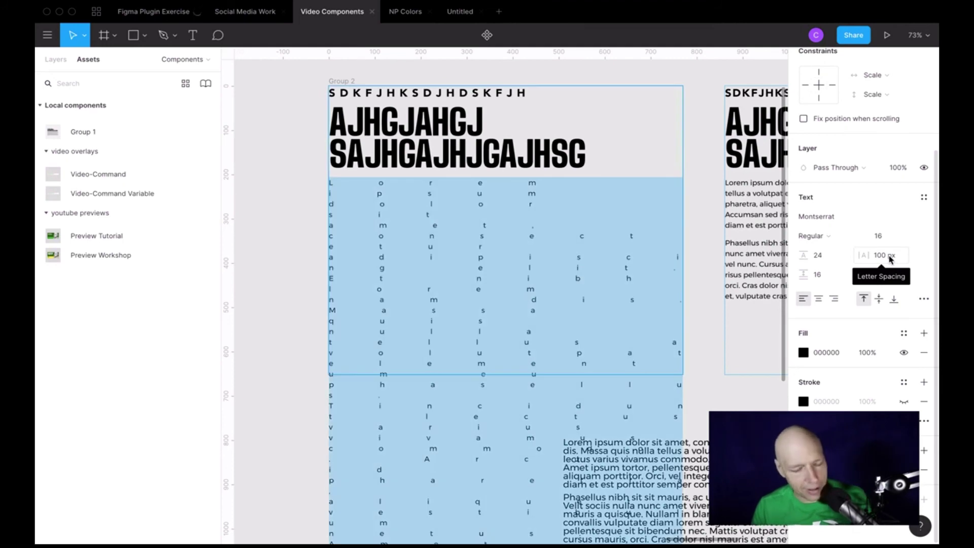
pyautogui.press('super+z')
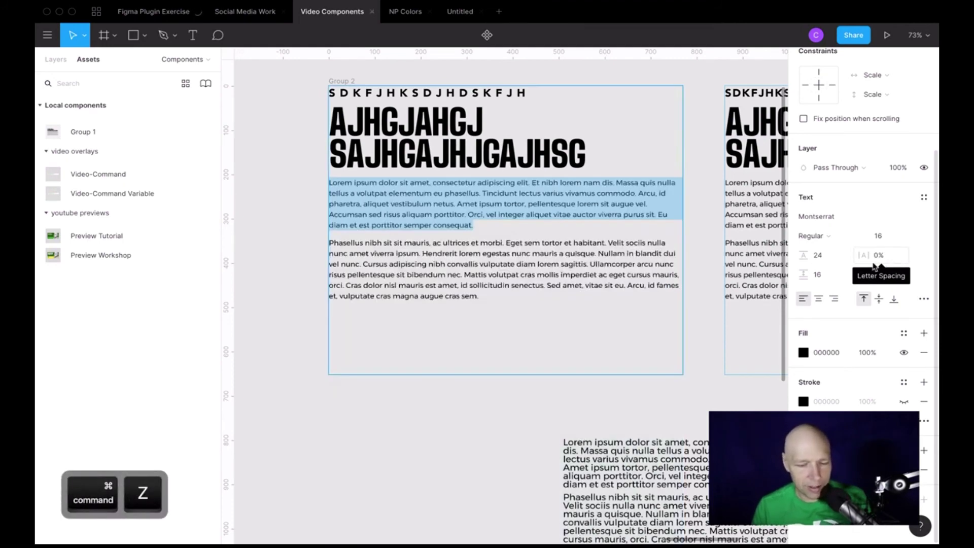
# - Try a paragraph spacing of 32 in the Group 2 text box and undo it
pyautogui.click(820, 278)
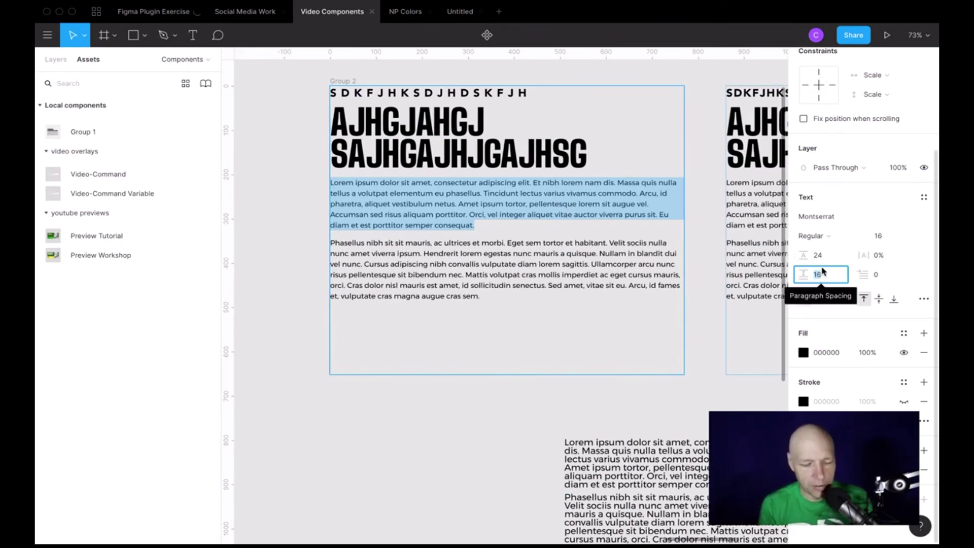
pyautogui.press('Return')
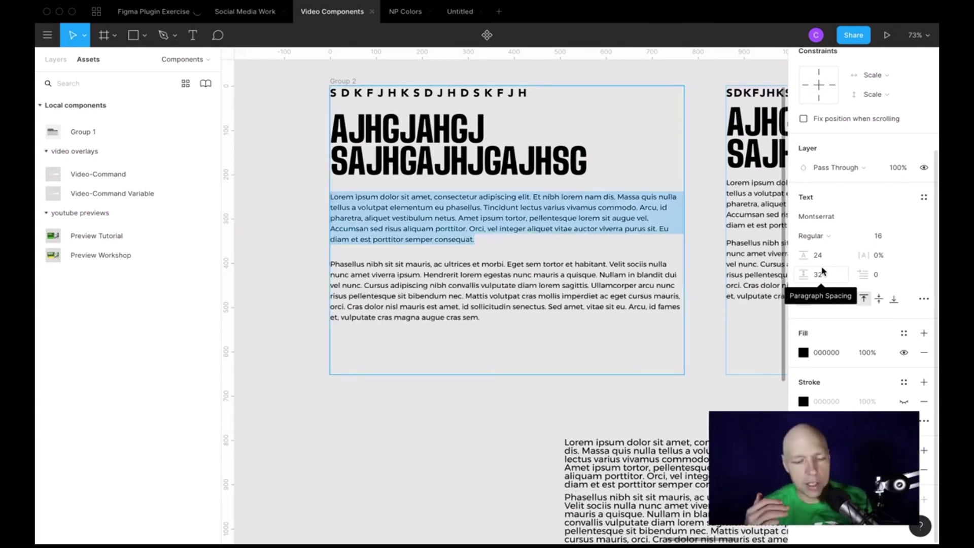
pyautogui.doubleClick(478, 96)
pyautogui.press('super+z')
pyautogui.press('super+z')
pyautogui.press('super+z')
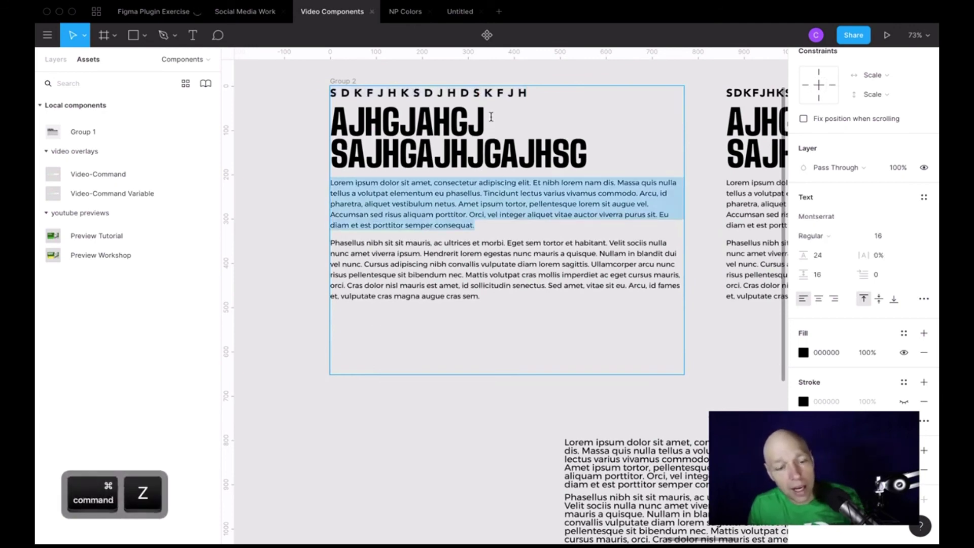
# - Apply the Section Label text style to the label line of the Group 2 text box
pyautogui.doubleClick(525, 95)
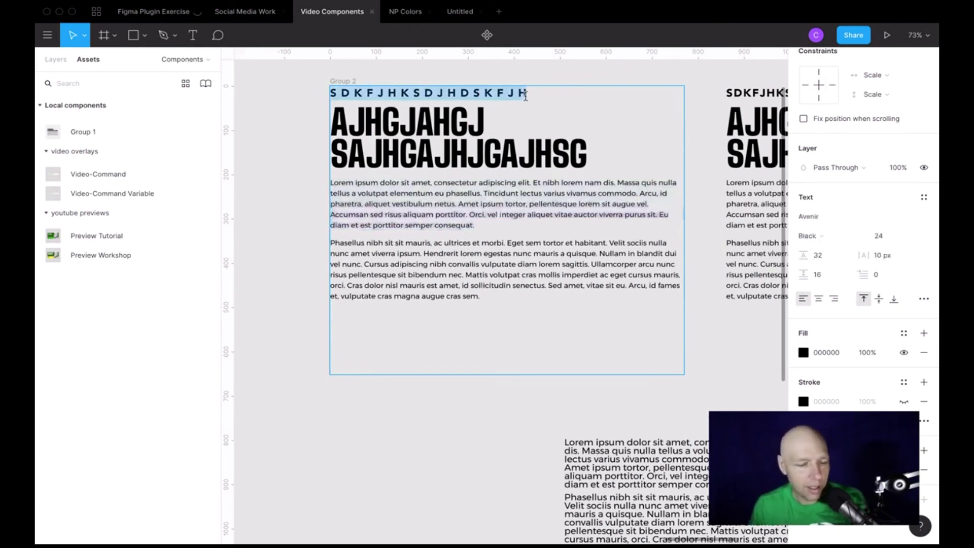
pyautogui.doubleClick(471, 124)
pyautogui.moveTo(472, 124); pyautogui.dragTo(690, 194)
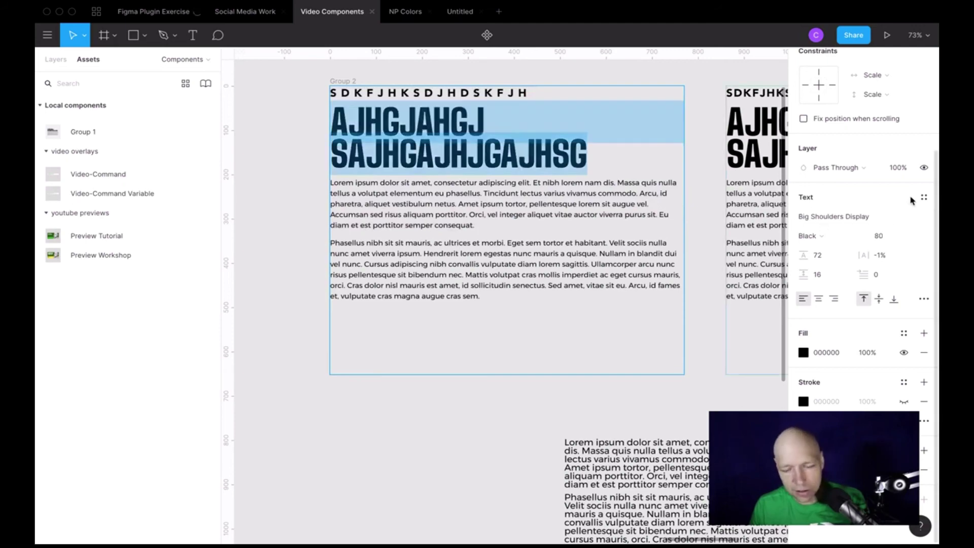
pyautogui.click(427, 116)
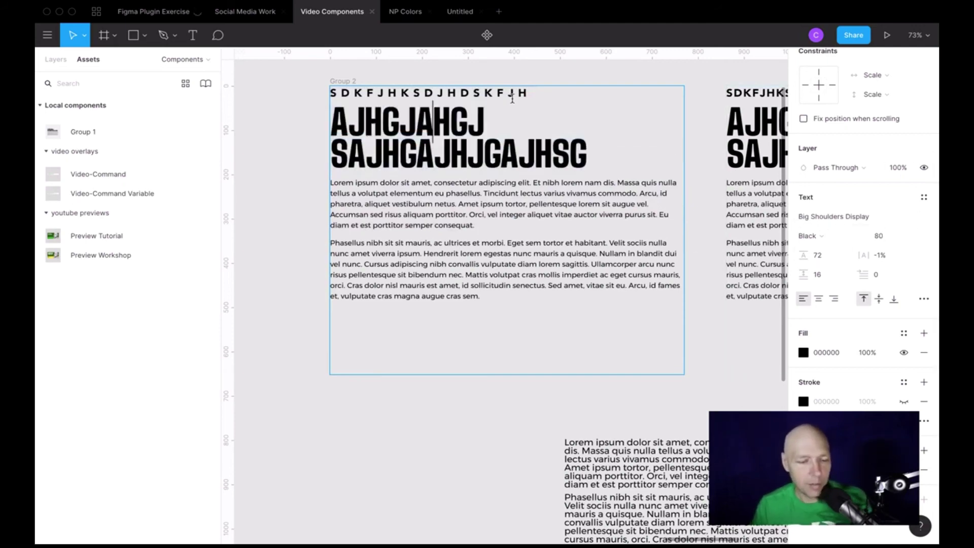
pyautogui.moveTo(527, 93); pyautogui.dragTo(317, 87)
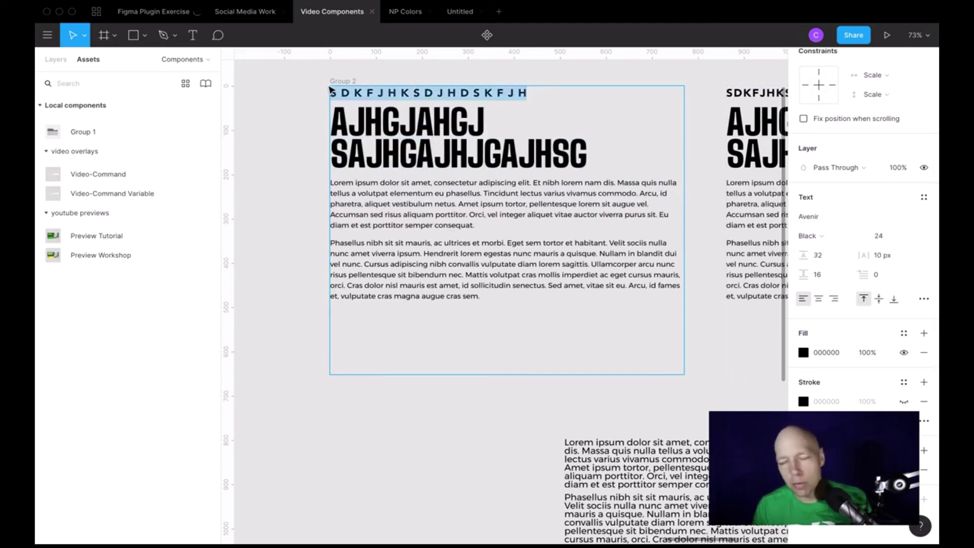
pyautogui.hscroll(-1, 325, 87)
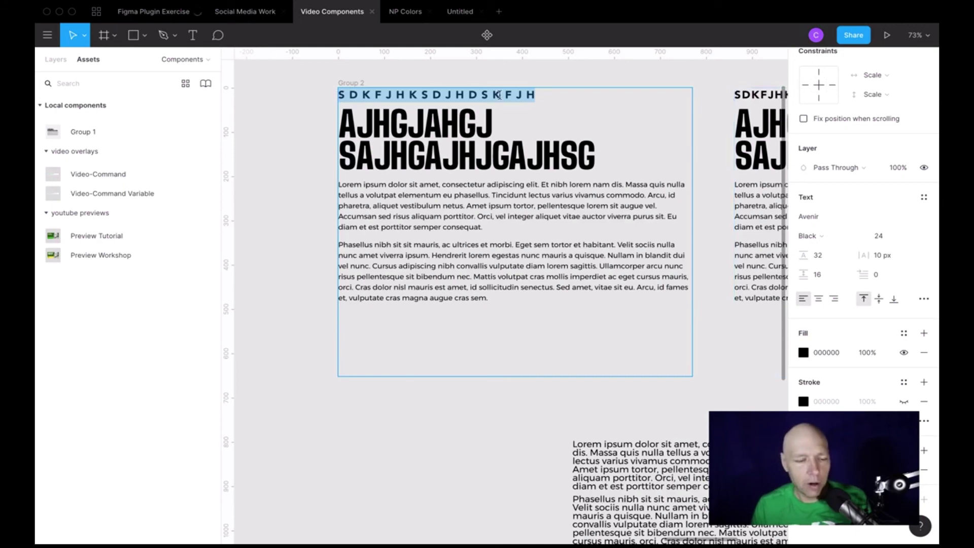
pyautogui.moveTo(540, 94); pyautogui.dragTo(277, 86)
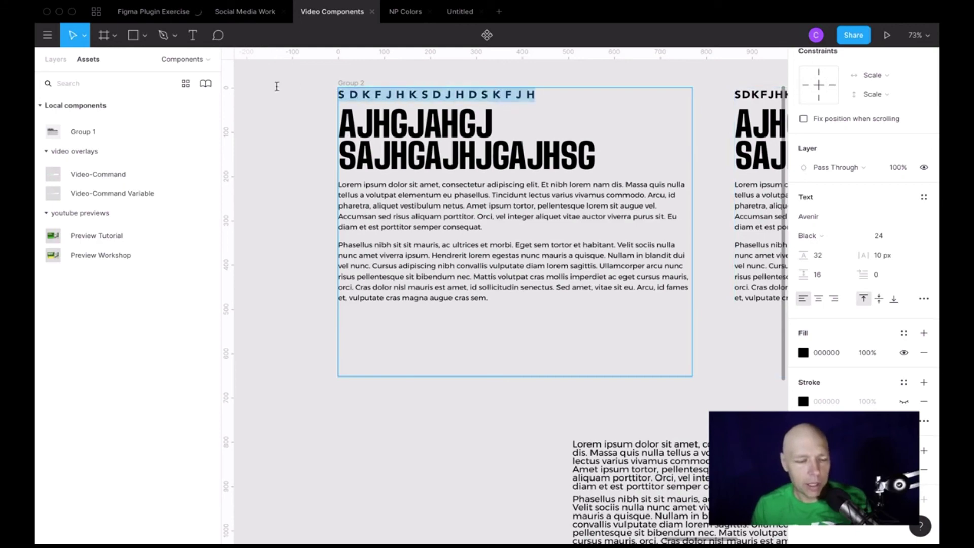
pyautogui.click(924, 197)
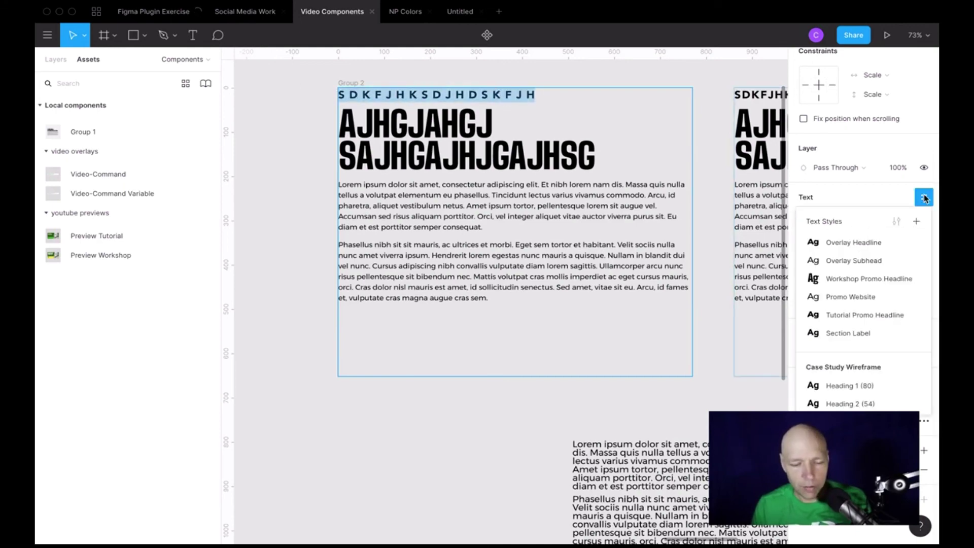
pyautogui.click(858, 334)
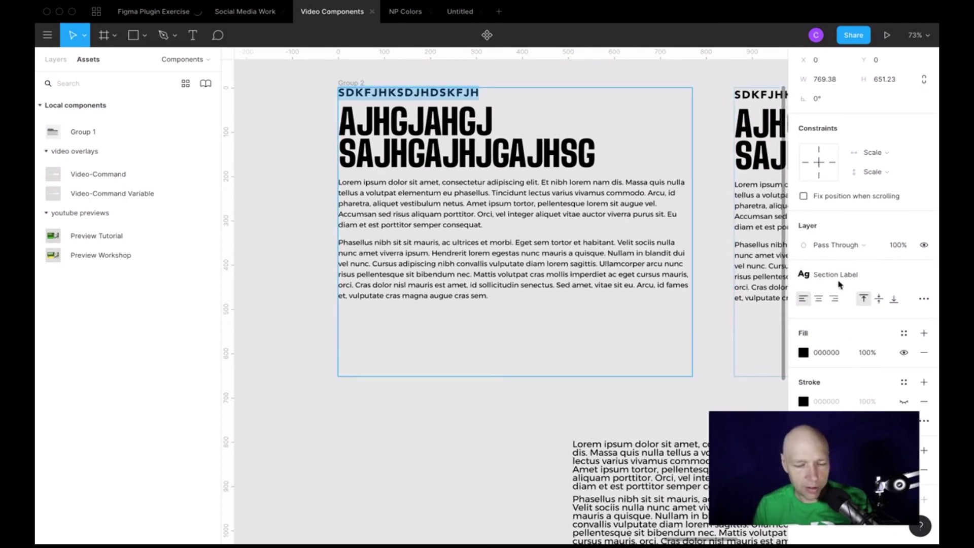
pyautogui.click(879, 280)
pyautogui.click(883, 278)
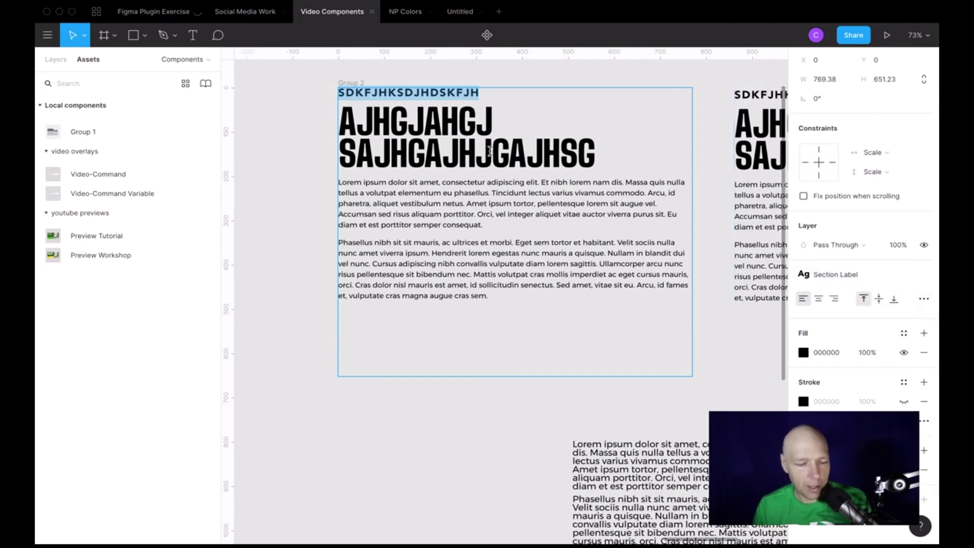
# - Apply the Workshop Promo Headline text style to the two-line headline in Group 2
pyautogui.moveTo(594, 155); pyautogui.dragTo(278, 133)
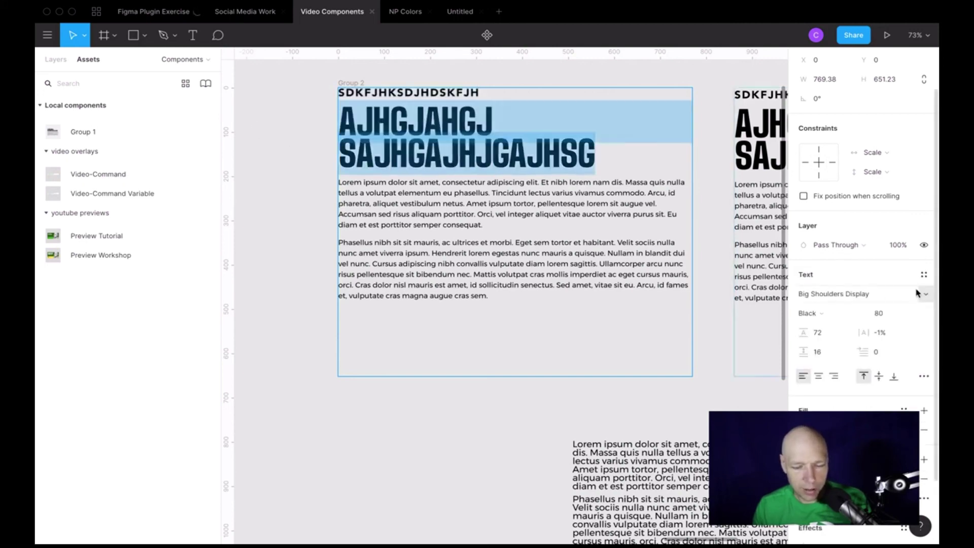
pyautogui.click(923, 274)
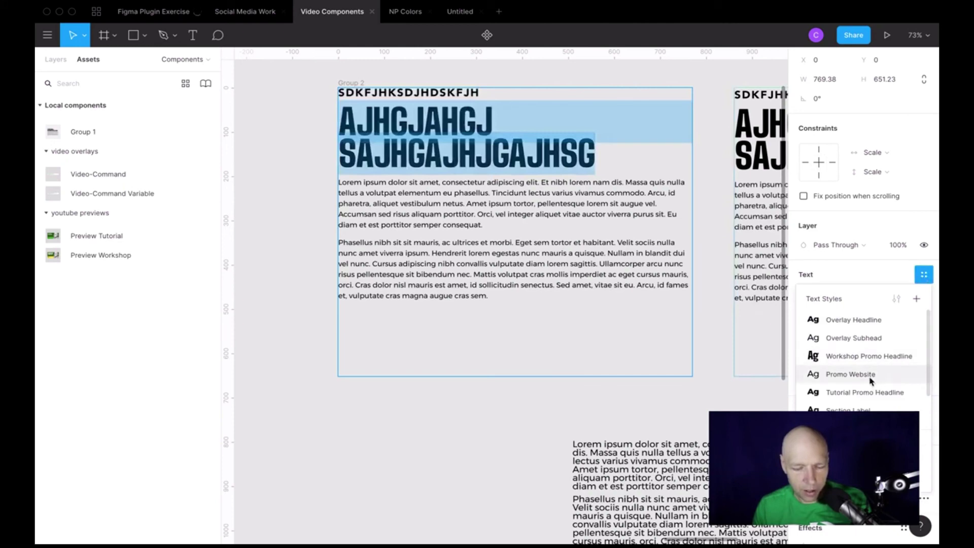
pyautogui.click(852, 360)
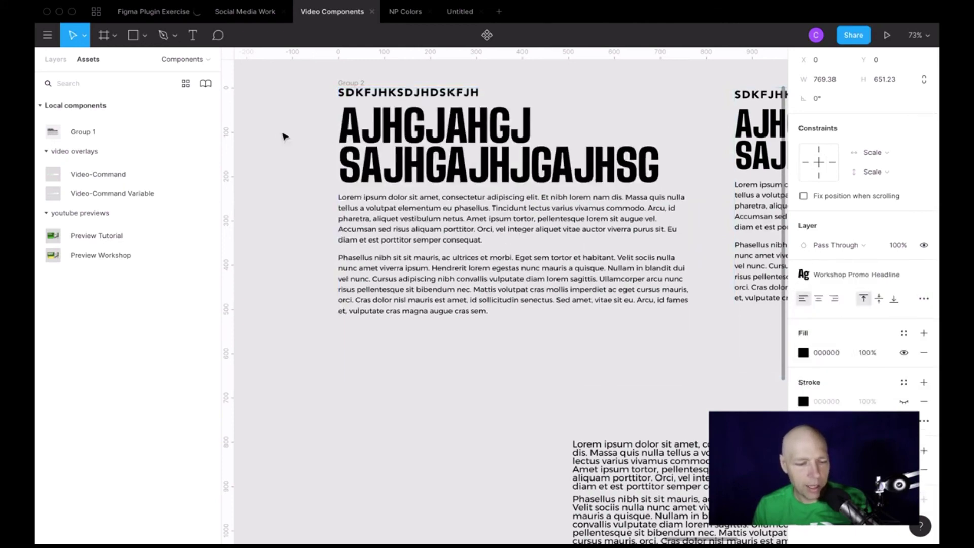
# - Apply the Promo Website text style to both body paragraphs in Group 2
pyautogui.doubleClick(399, 105)
pyautogui.click(432, 217)
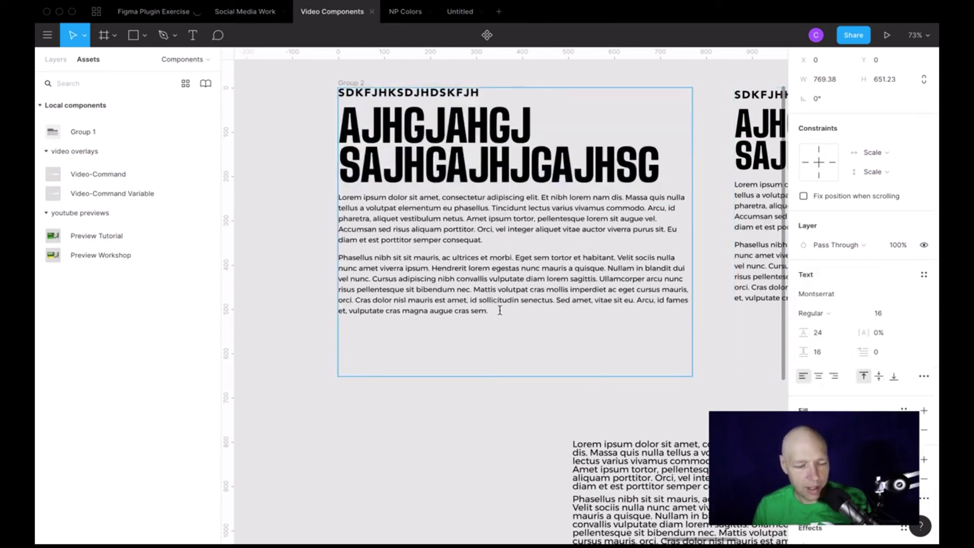
pyautogui.moveTo(499, 310); pyautogui.dragTo(309, 190)
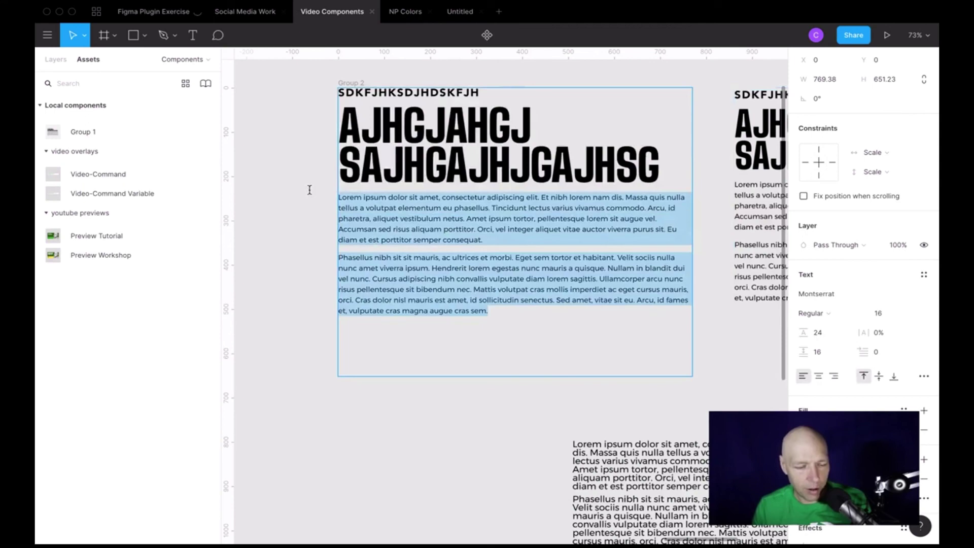
pyautogui.click(921, 276)
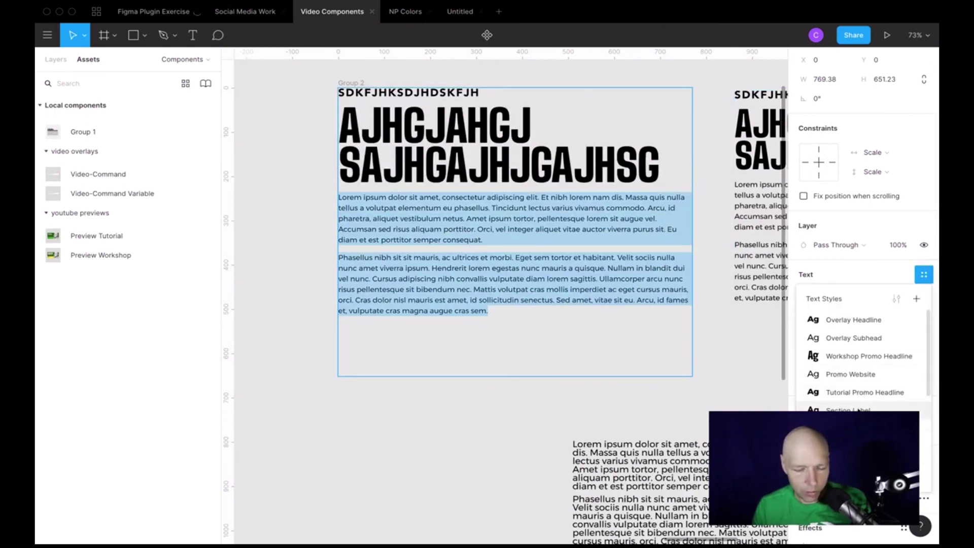
pyautogui.click(851, 375)
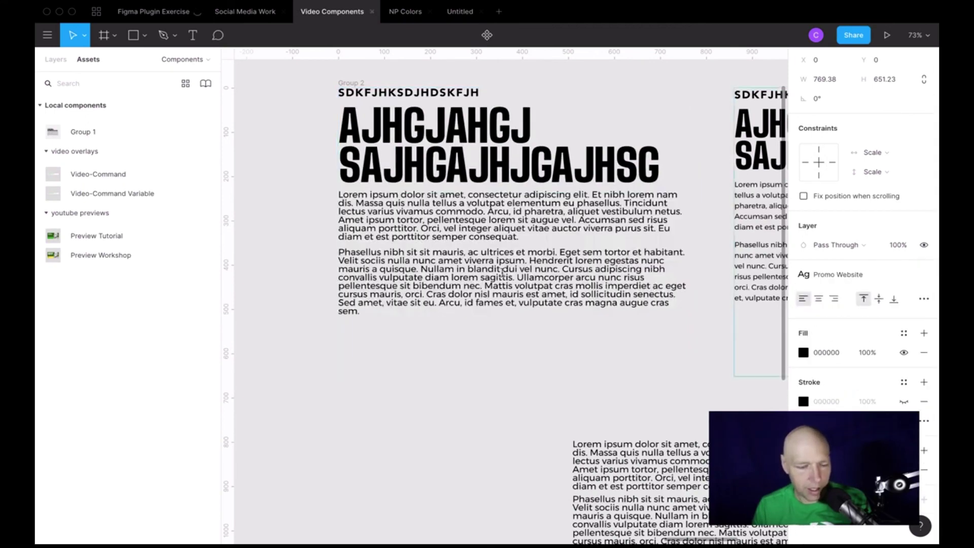
# - Review the Group 2 text box alongside the other components and the YouTube previews, and switch to OBS
pyautogui.doubleClick(467, 248)
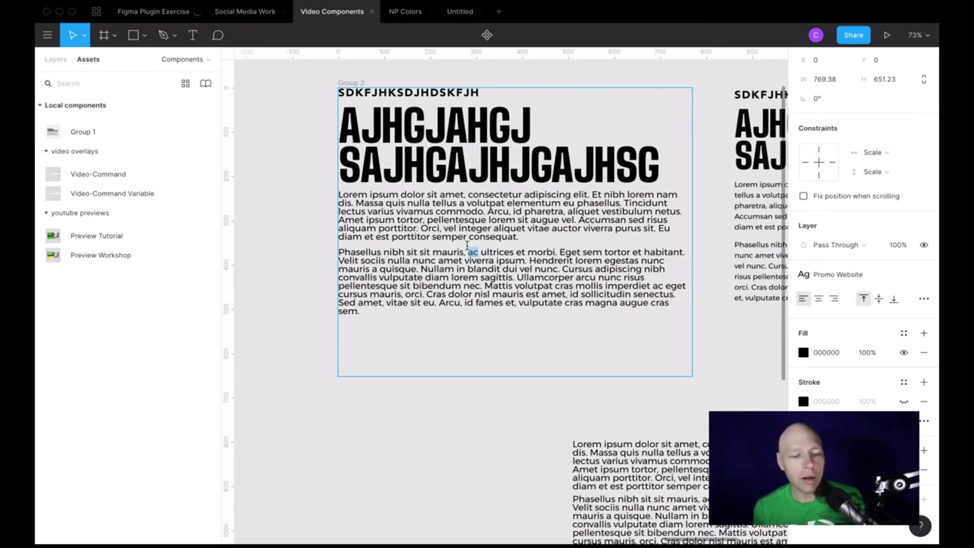
pyautogui.scroll(-10, 466, 245)
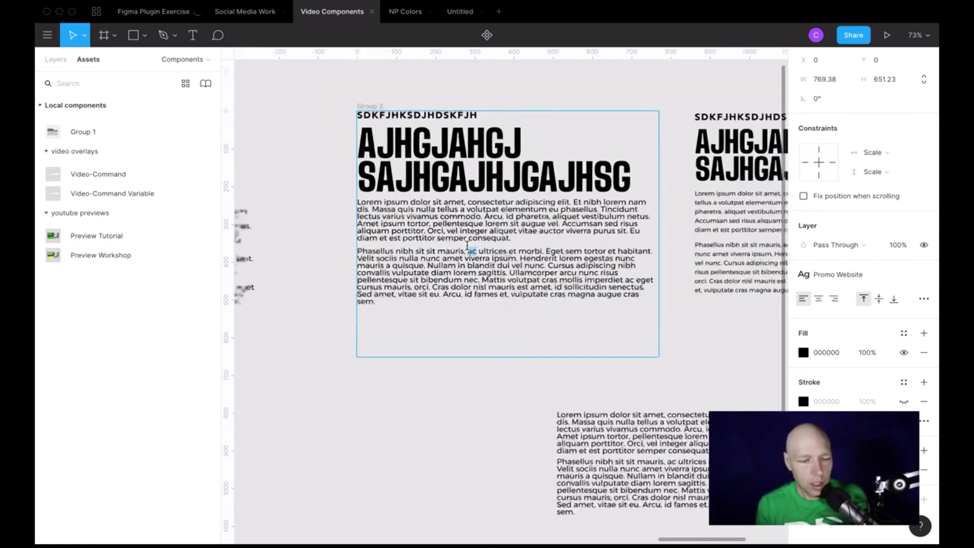
pyautogui.hscroll(-5, 467, 245)
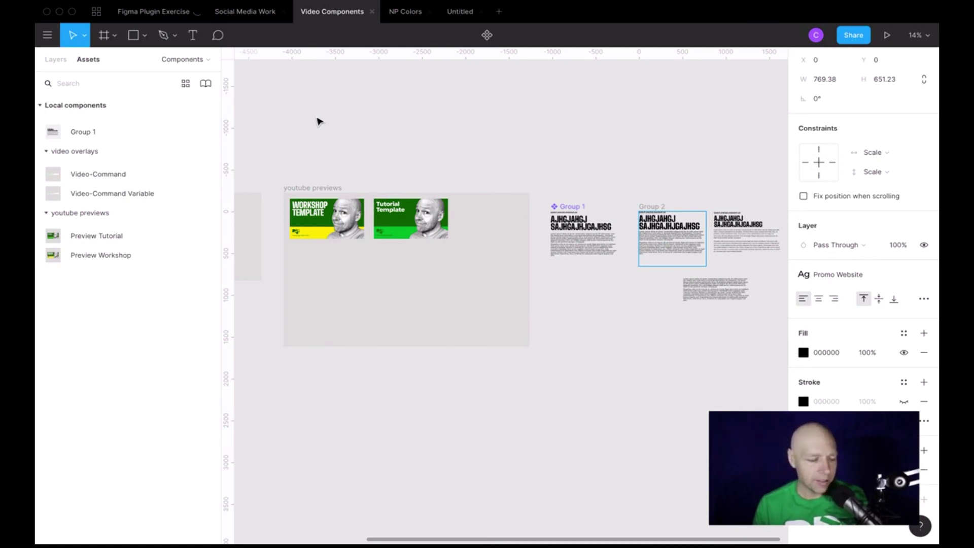
pyautogui.hotkey('shift', '6')
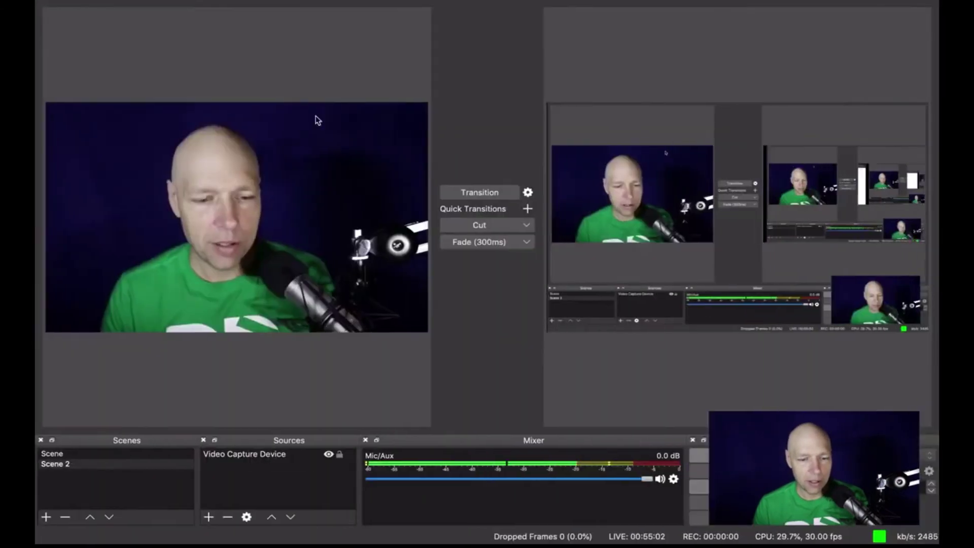
pyautogui.hotkey('shift', '6')
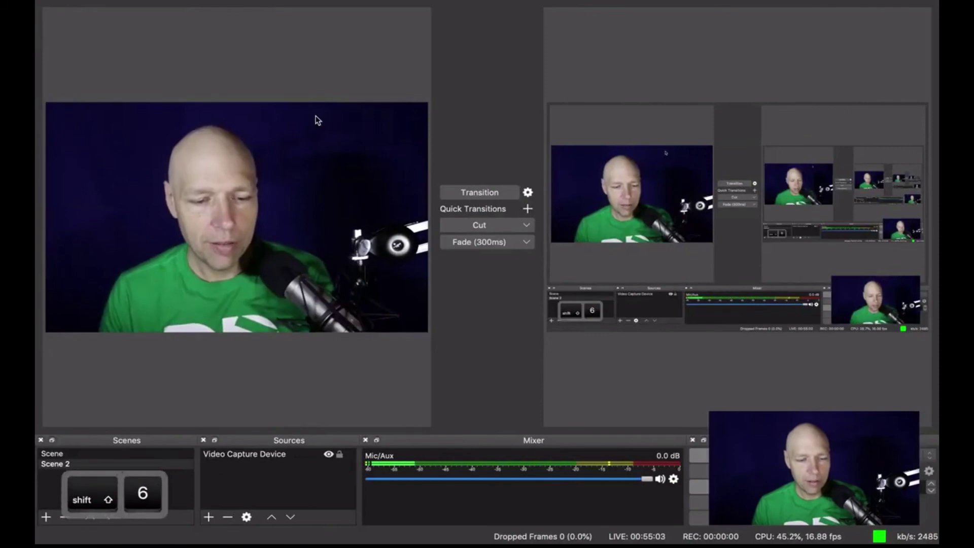
pyautogui.hotkey('shift', '6')
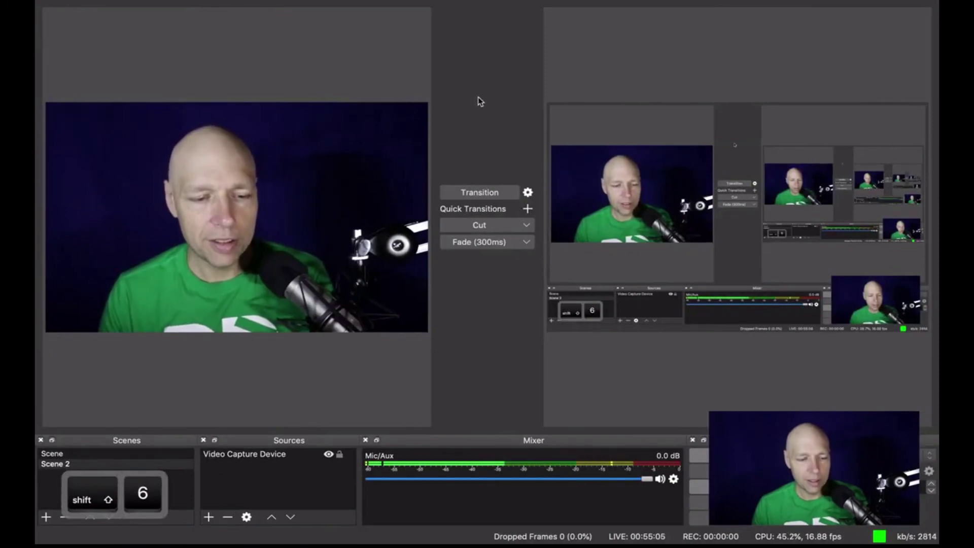
pyautogui.hotkey('shift', '6')
pyautogui.hotkey('shift', '6')
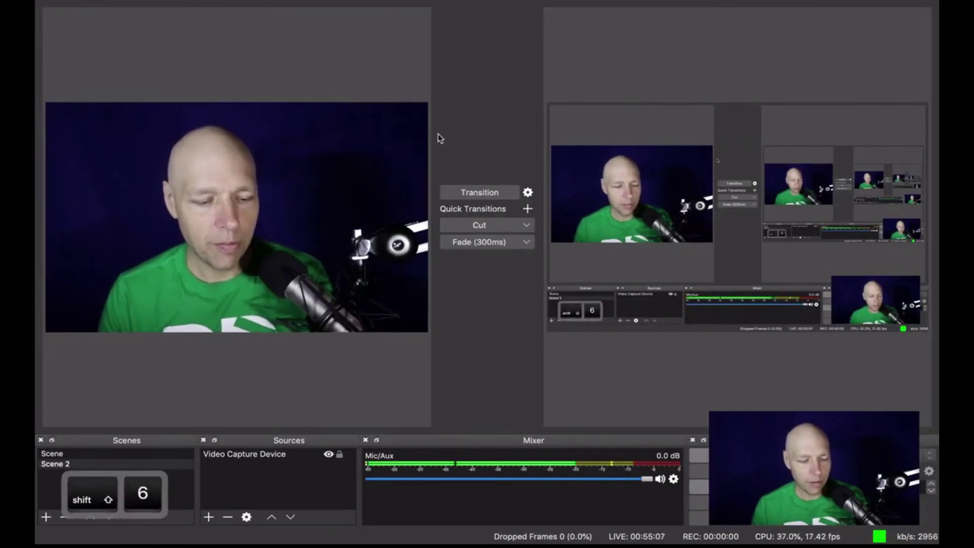
pyautogui.press('alt')
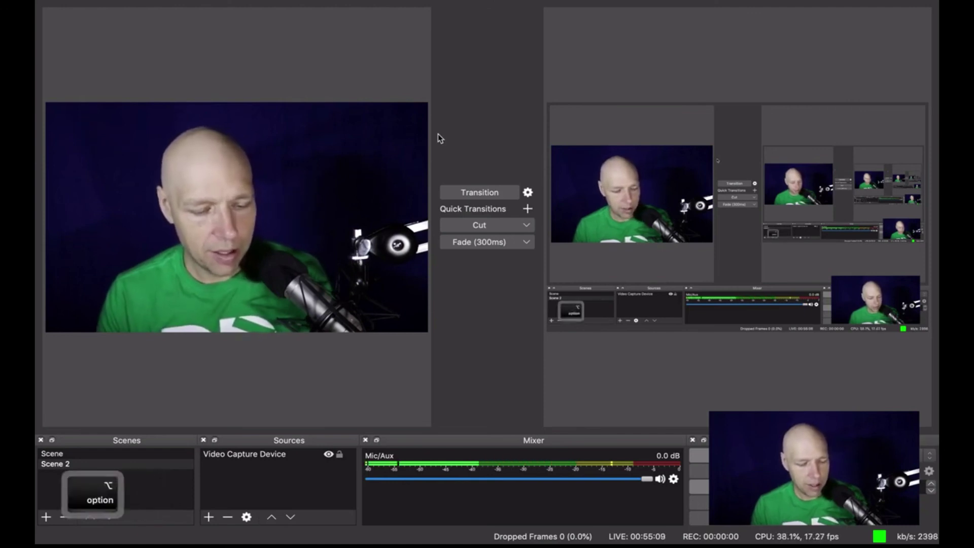
pyautogui.hotkey('shift', 'y')
pyautogui.hotkey('shift', '6')
pyautogui.press('6')
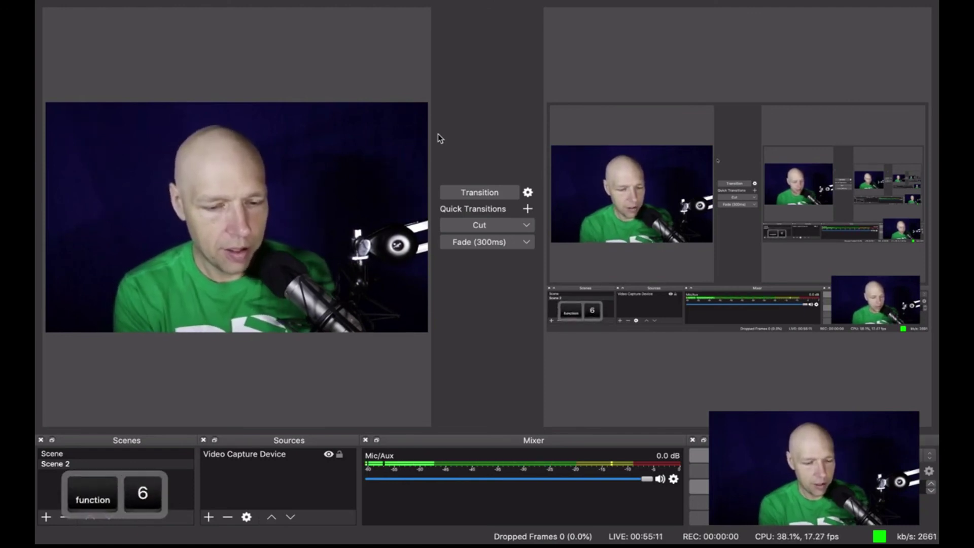
pyautogui.hotkey('ctrl', '6')
pyautogui.hotkey('alt', '6')
pyautogui.hotkey('shift', '6')
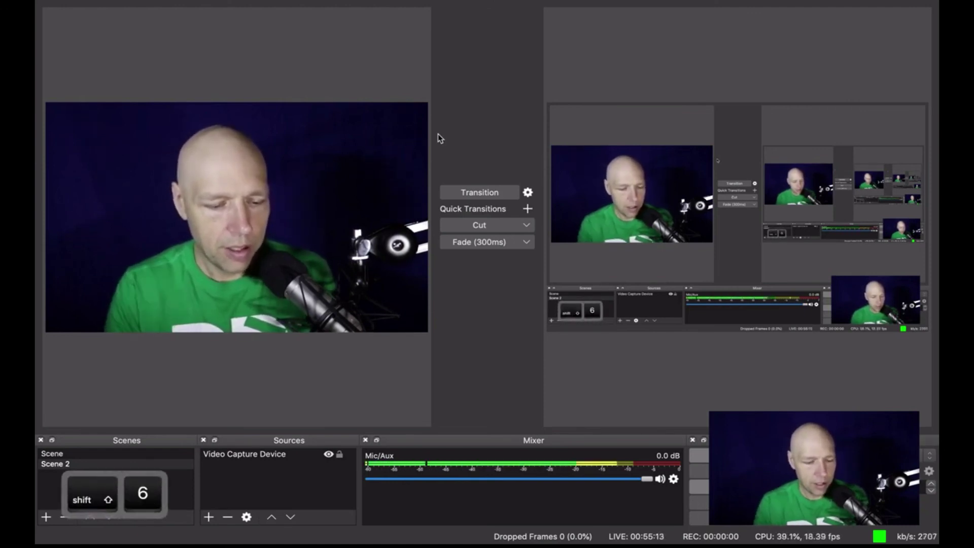
pyautogui.hotkey('shift', '6')
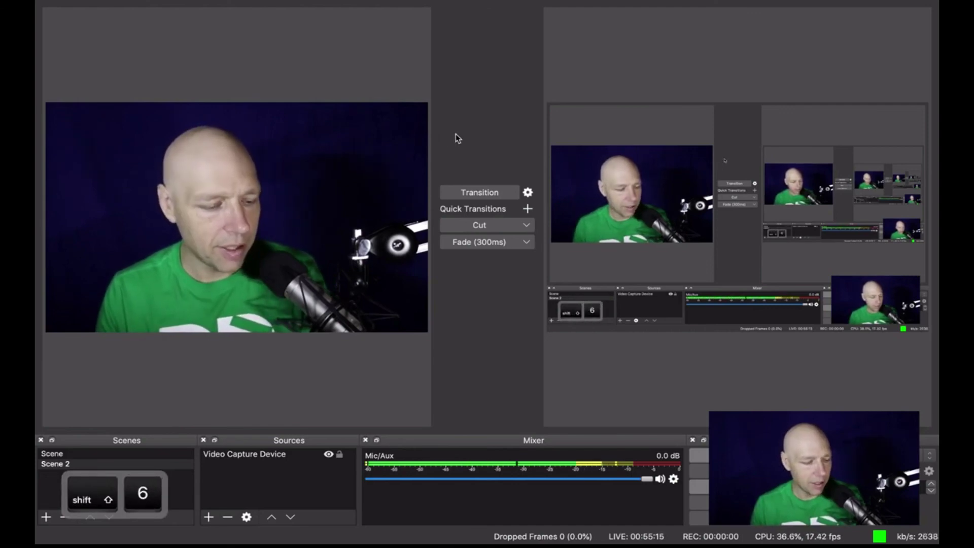
pyautogui.press('capslock')
pyautogui.press('6')
pyautogui.press('shift')
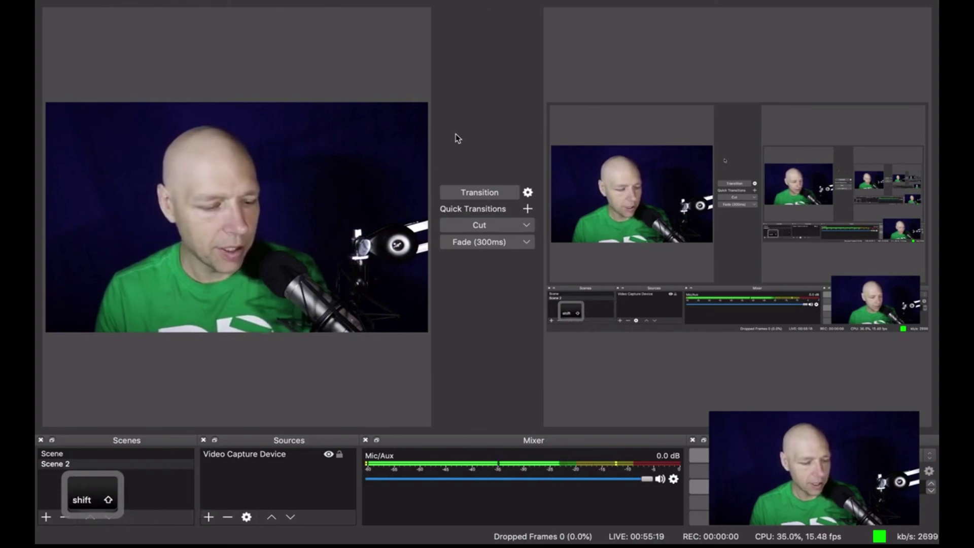
pyautogui.hotkey('shift', '6')
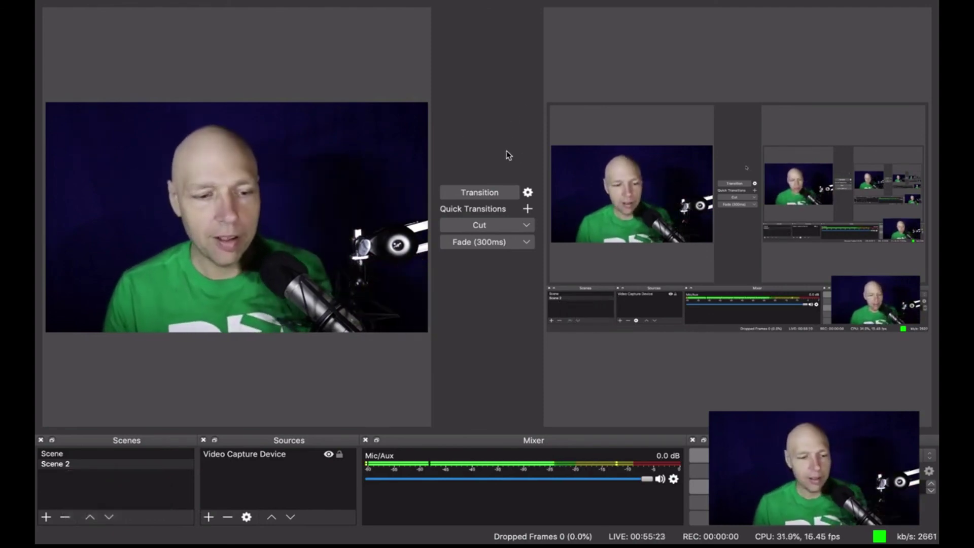
pyautogui.hotkey('shift', '6')
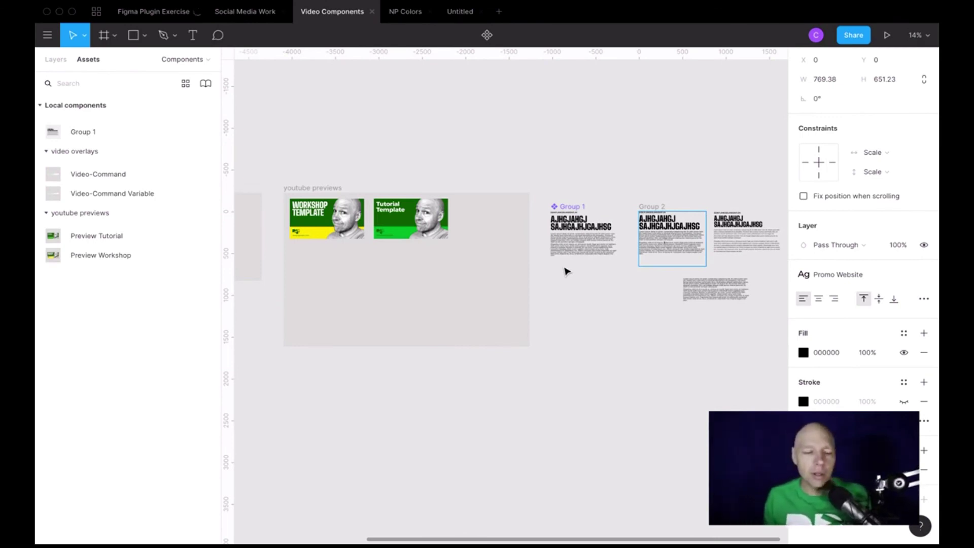
# - Set the font size of both body paragraphs in the text box beside Group 2 to 24
pyautogui.scroll(10, 558, 279)
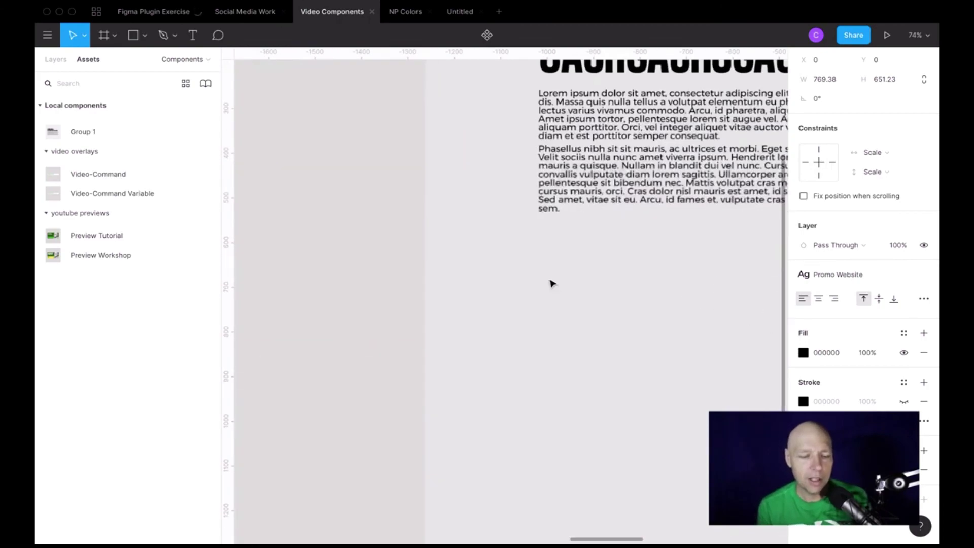
pyautogui.hscroll(-10, 553, 283)
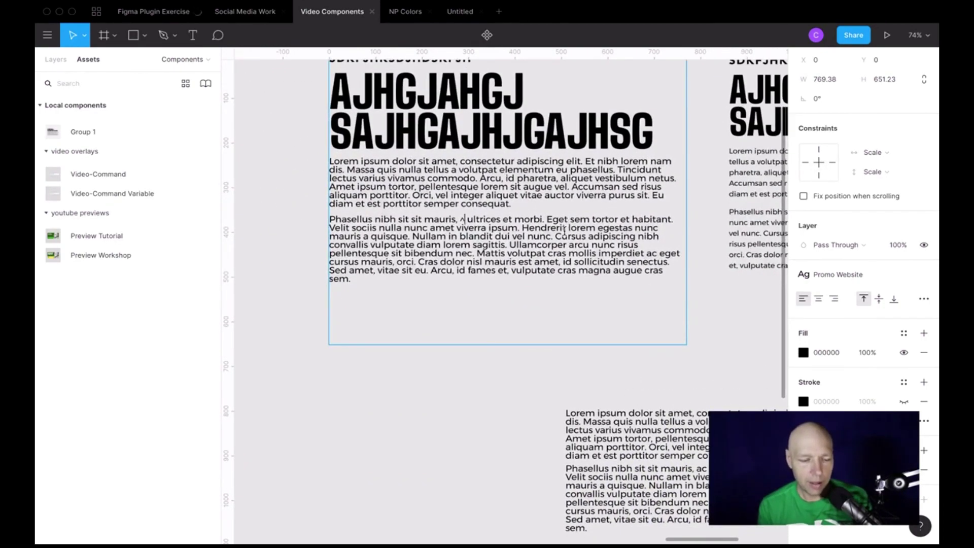
pyautogui.tripleClick(564, 230)
pyautogui.click(564, 231)
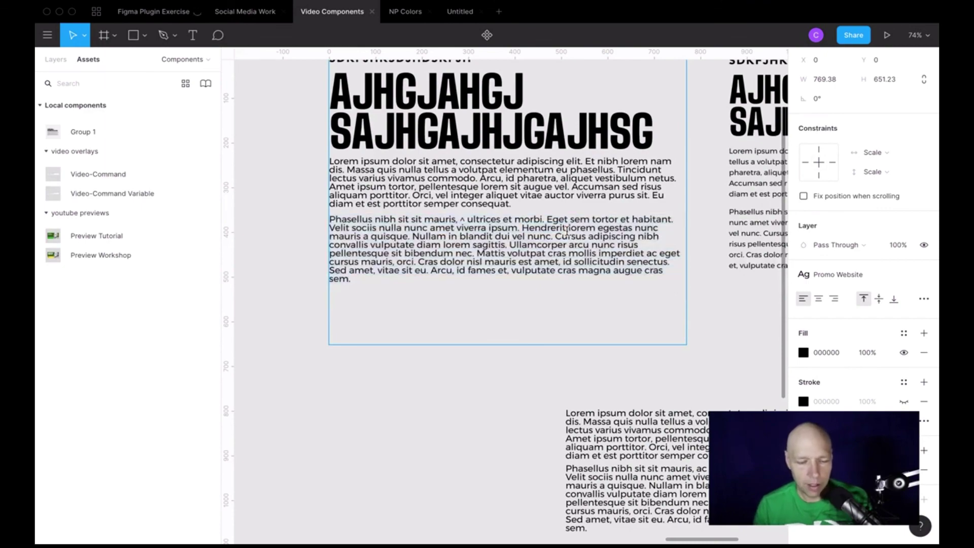
pyautogui.hscroll(8, 566, 231)
pyautogui.click(567, 231)
pyautogui.tripleClick(566, 231)
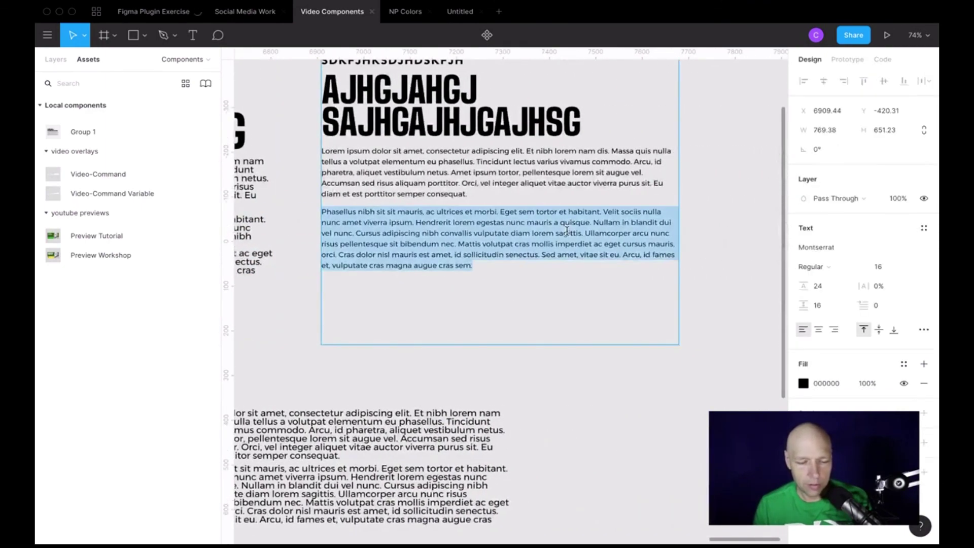
pyautogui.click(566, 230)
pyautogui.moveTo(481, 268); pyautogui.dragTo(320, 147)
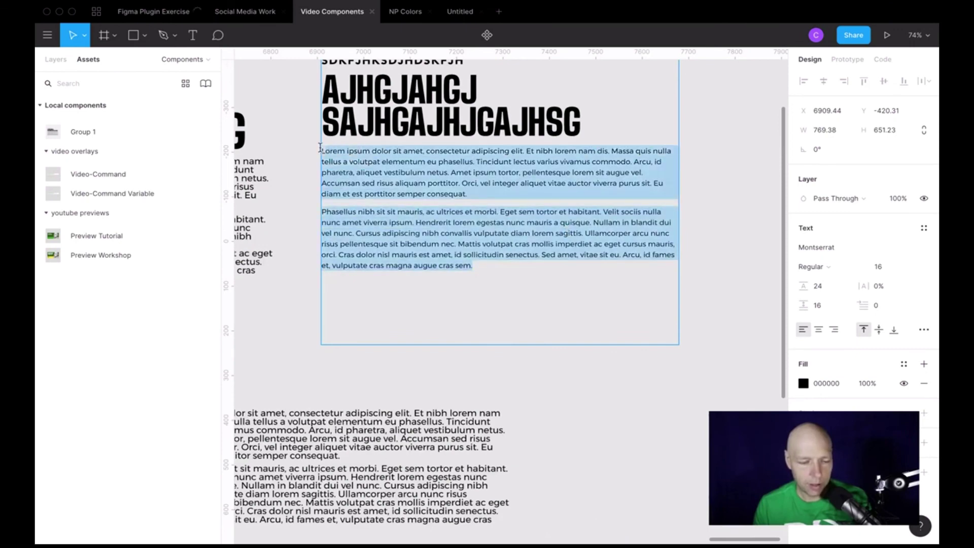
pyautogui.click(890, 269)
pyautogui.click(910, 267)
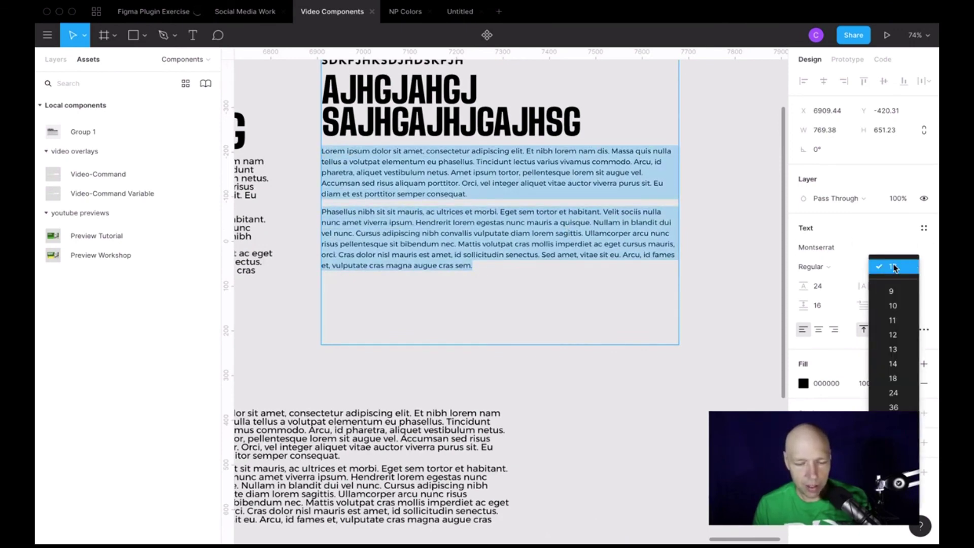
pyautogui.click(894, 269)
pyautogui.click(894, 268)
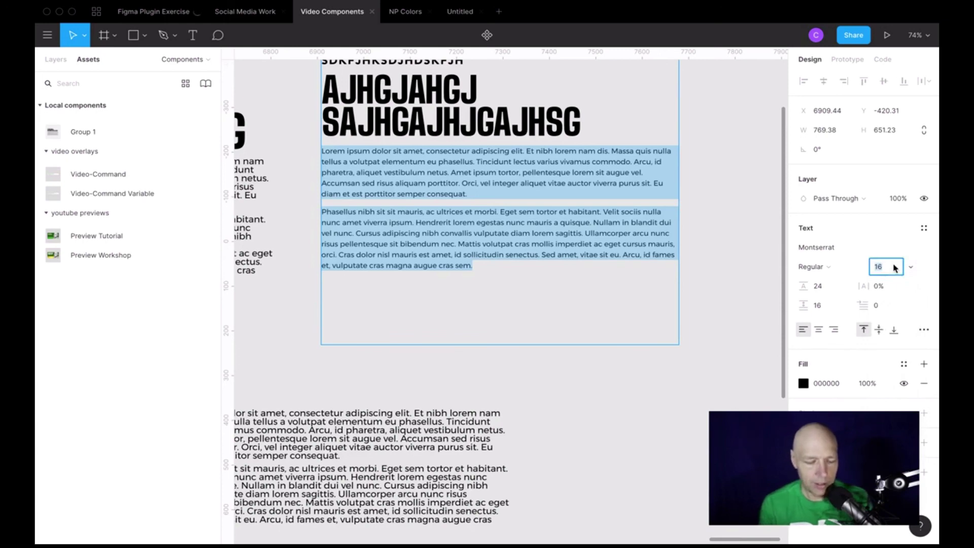
pyautogui.write('24')
pyautogui.press('Return')
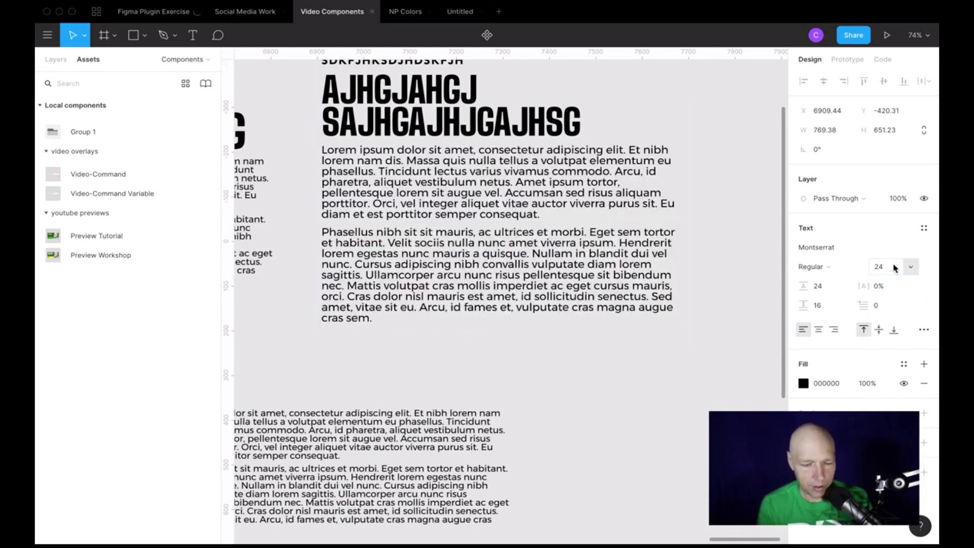
# - Return both body paragraphs in the text box beside Group 2 to font size 16
pyautogui.click(894, 268)
pyautogui.write('16')
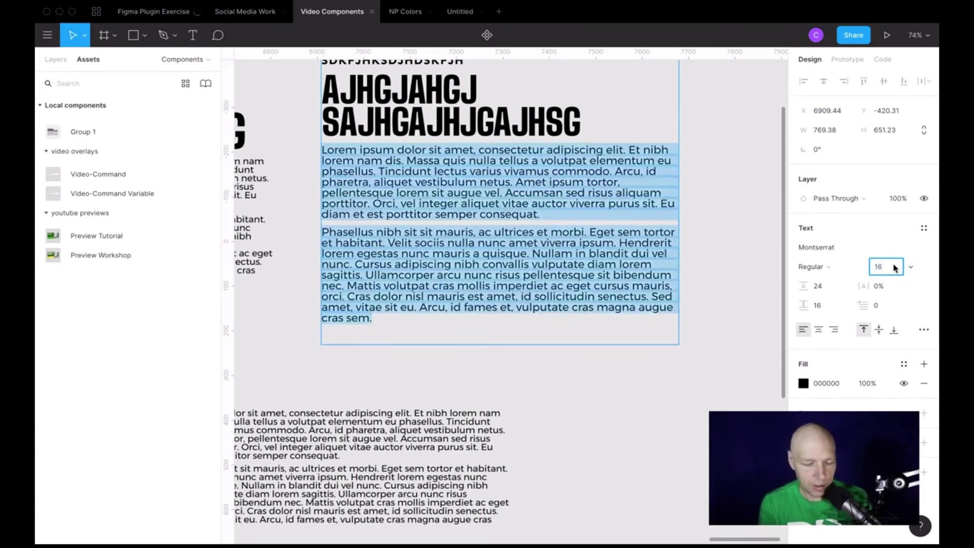
pyautogui.press('Escape')
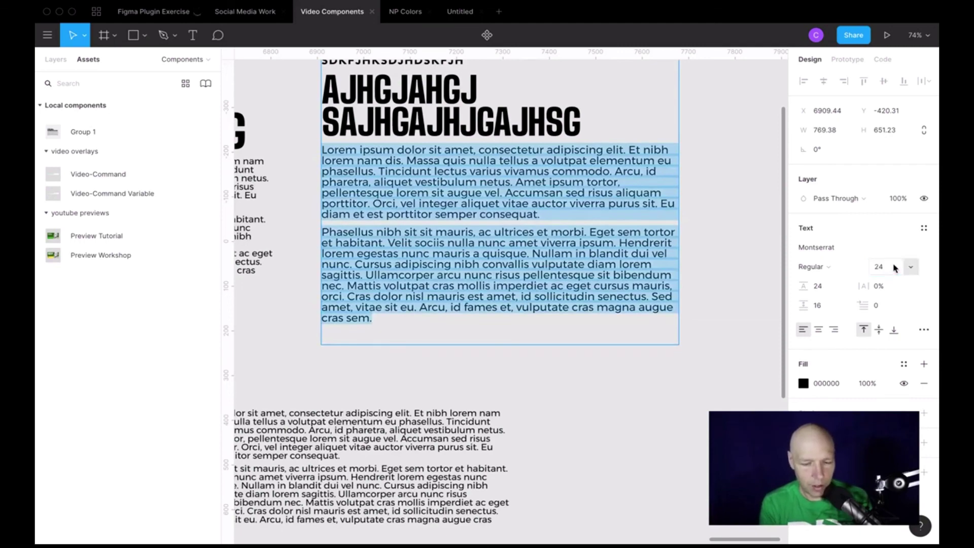
pyautogui.write('px')
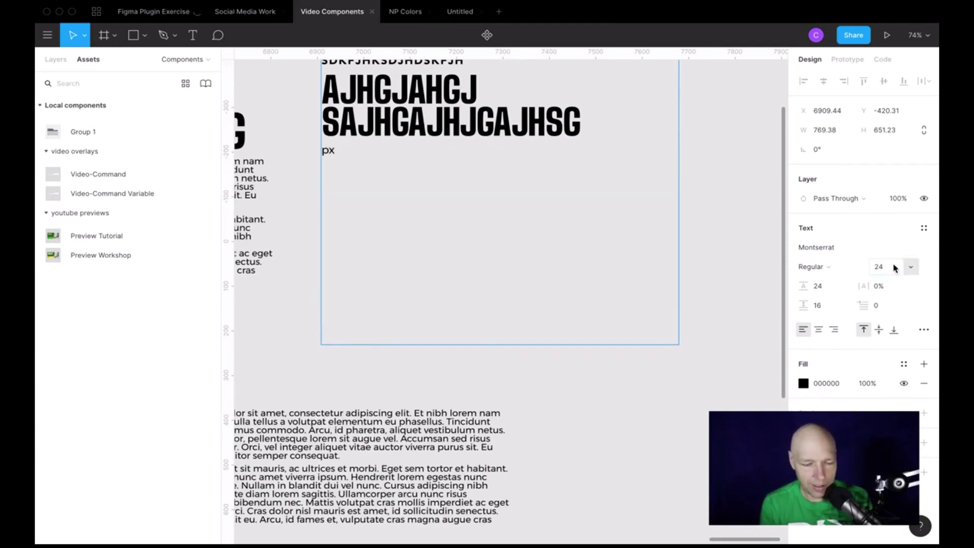
pyautogui.press('super+z')
pyautogui.click(894, 267)
pyautogui.write('16')
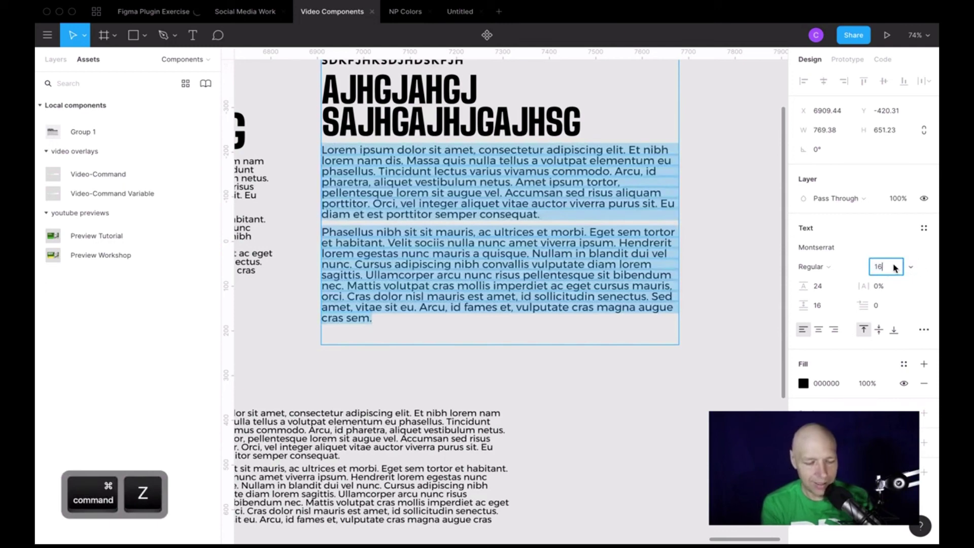
pyautogui.press('Return')
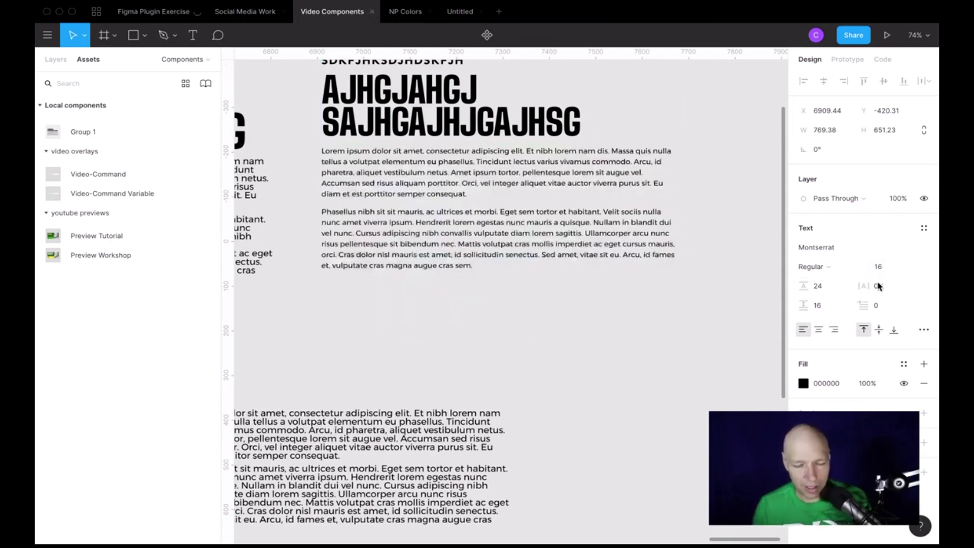
# - Try a letter spacing of 30 px on both body paragraphs and undo it
pyautogui.click(826, 291)
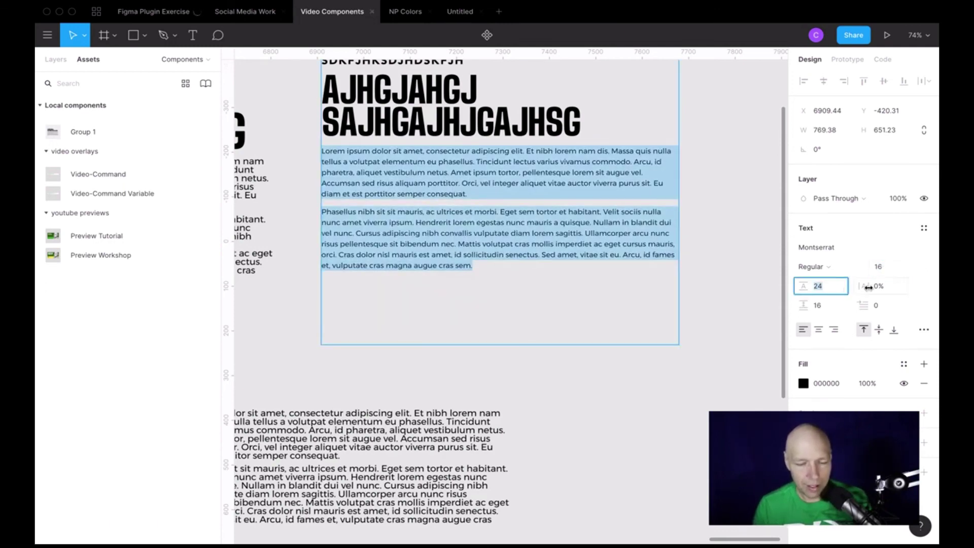
pyautogui.click(887, 288)
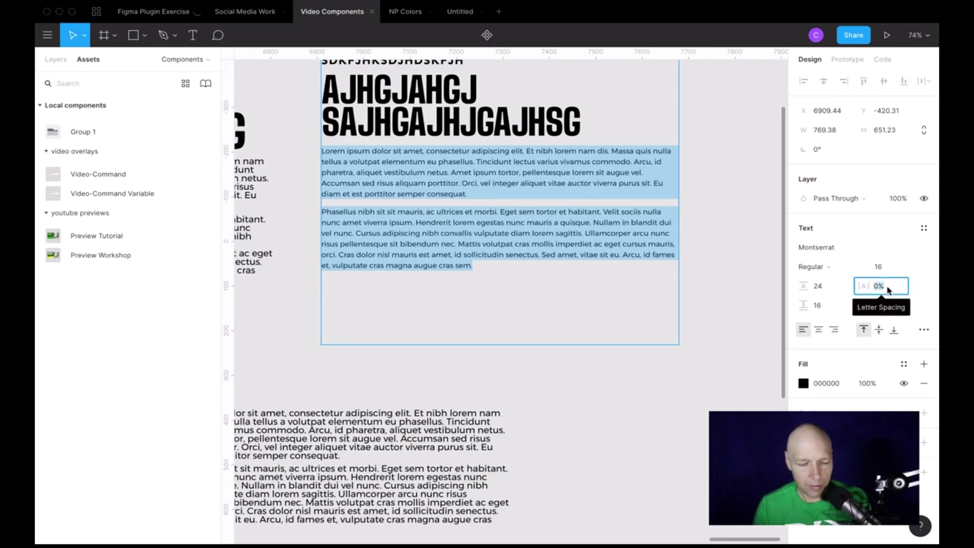
pyautogui.write('1')
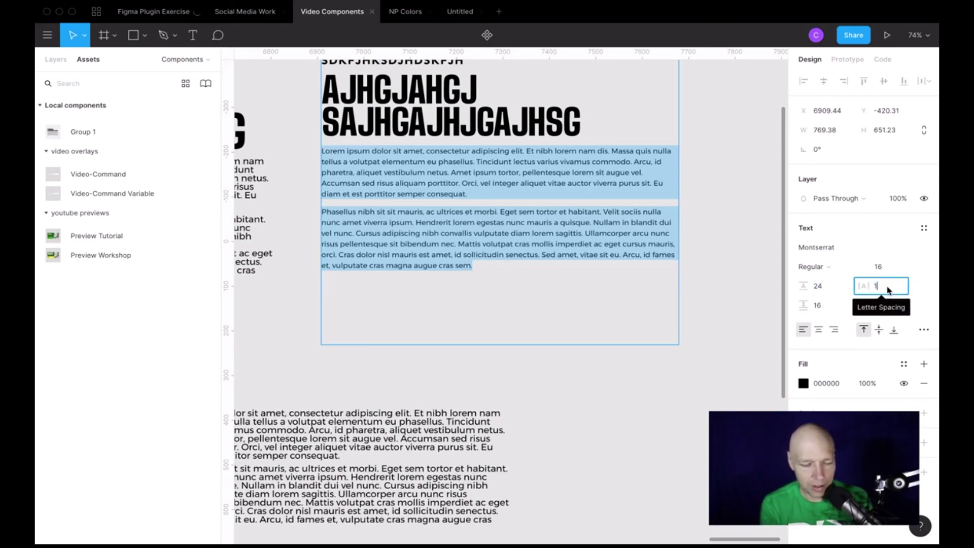
pyautogui.press('BackSpace')
pyautogui.write('30px')
pyautogui.press('Return')
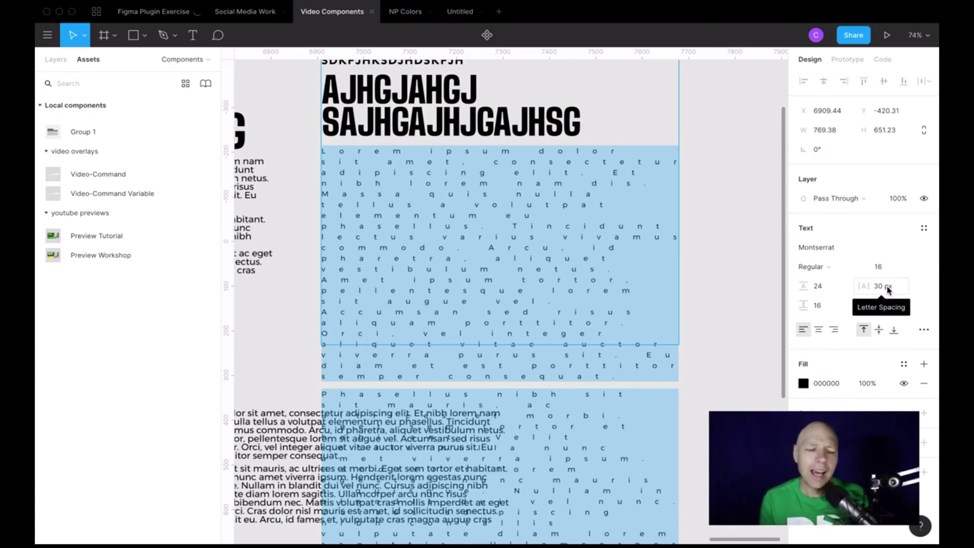
pyautogui.press('super+z')
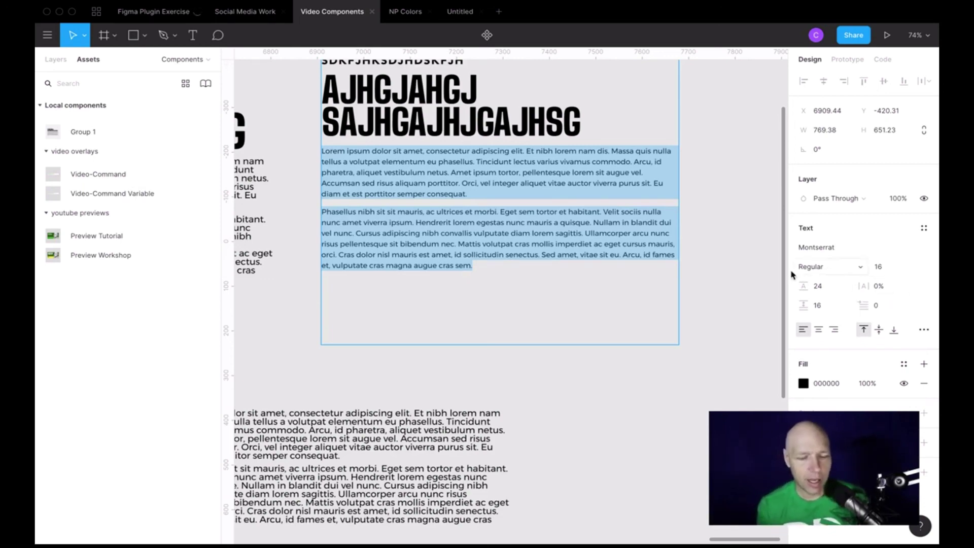
# - Inspect the text style of the Tutorial Template headline in the youtube previews frame
pyautogui.scroll(-5, 778, 291)
pyautogui.hscroll(-5, 778, 291)
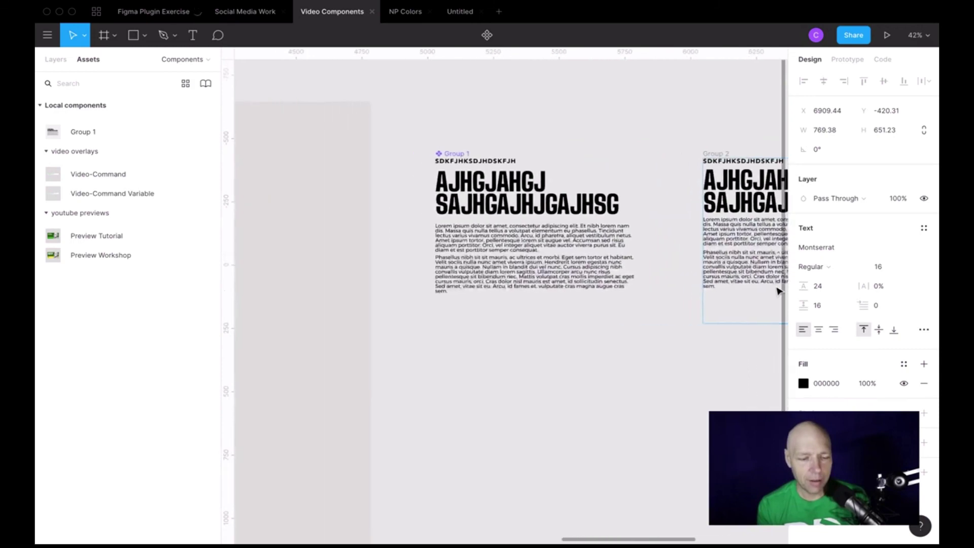
pyautogui.scroll(-3, 779, 291)
pyautogui.hscroll(-5, 779, 291)
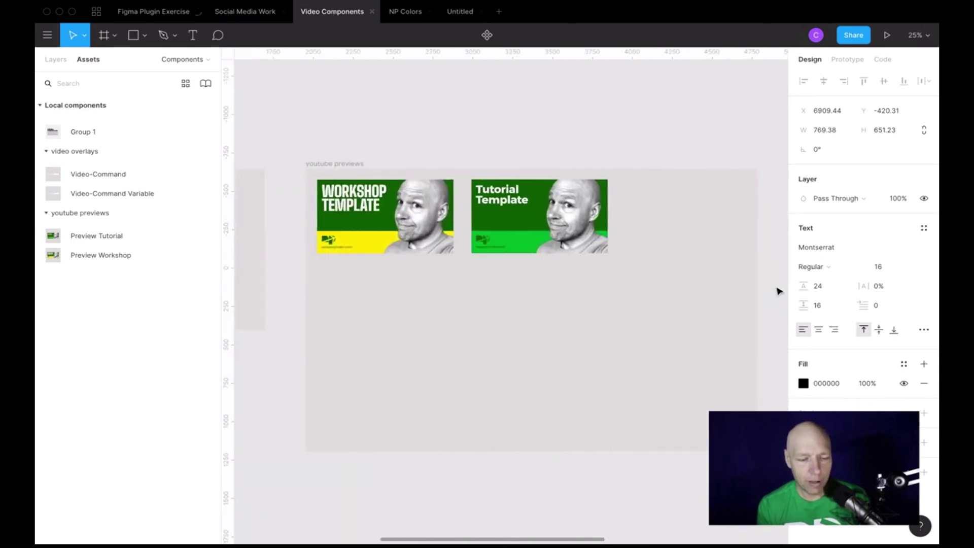
pyautogui.click(501, 203)
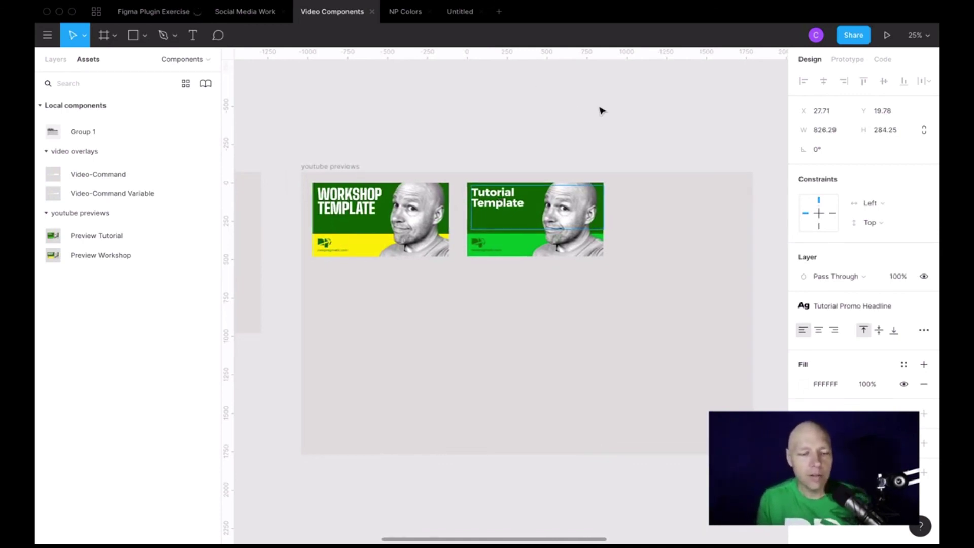
# - Move Group 2 upward to about X 5930, Y -929, and bring the video overlays components into view
pyautogui.hscroll(10, 602, 109)
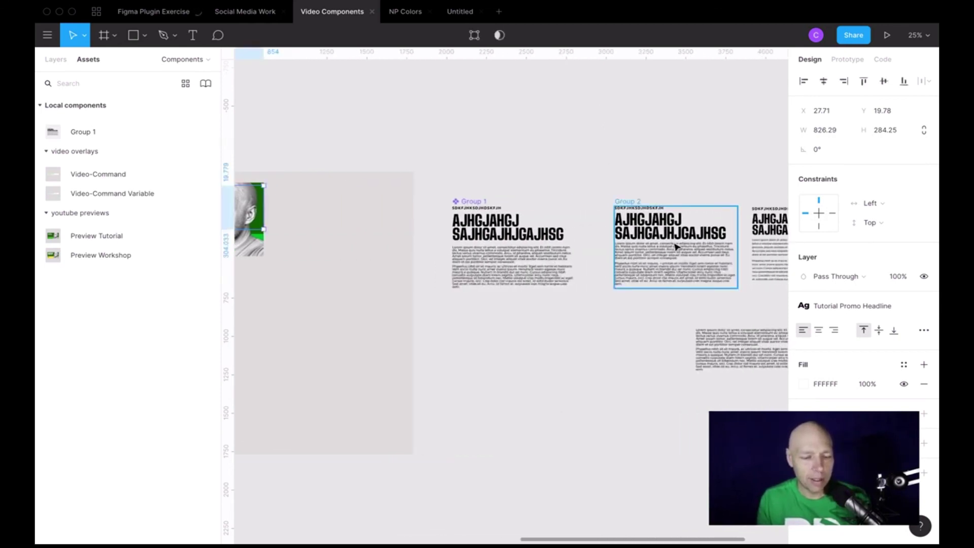
pyautogui.moveTo(675, 249); pyautogui.dragTo(664, 174)
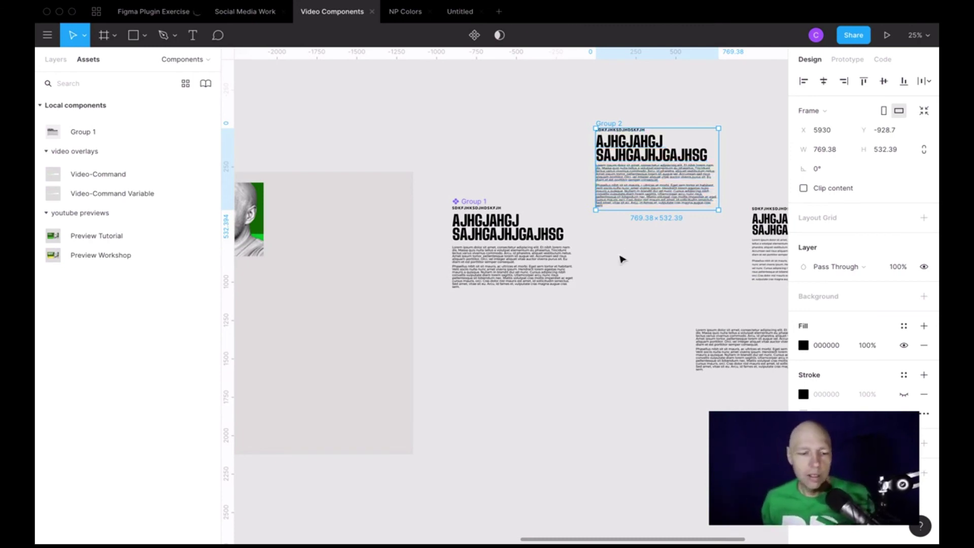
pyautogui.hscroll(-15, 621, 259)
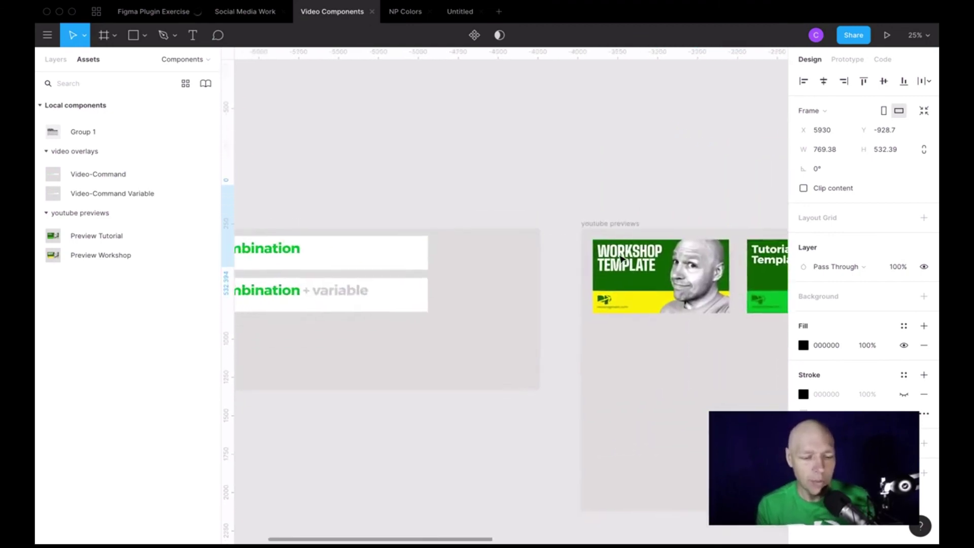
pyautogui.hscroll(-3, 621, 259)
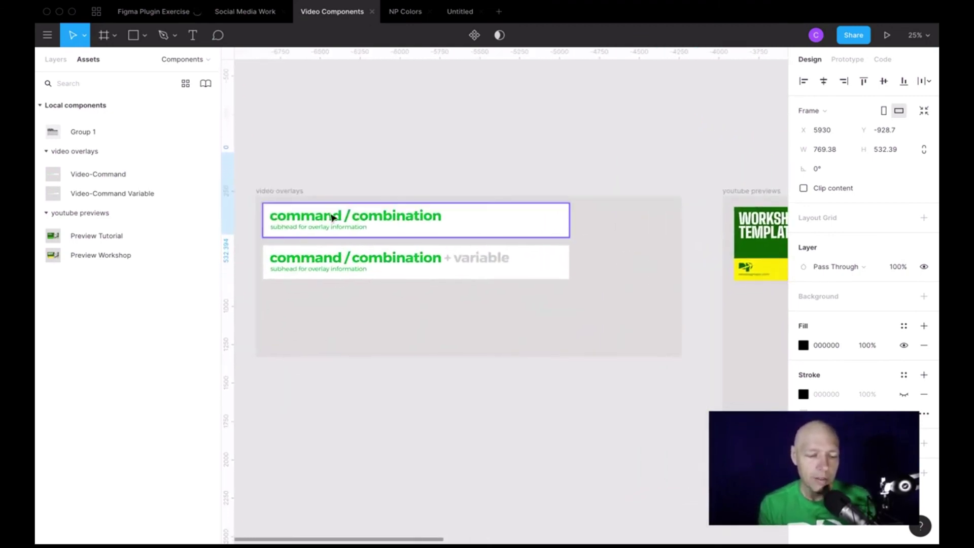
# - Inspect the text style of the "command / combination" headline in the upper video overlays component
pyautogui.keyDown('ctrl'); pyautogui.scroll(5, 332, 217); pyautogui.keyUp('ctrl')
pyautogui.keyDown('ctrl'); pyautogui.scroll(-5, 335, 216); pyautogui.keyUp('ctrl')
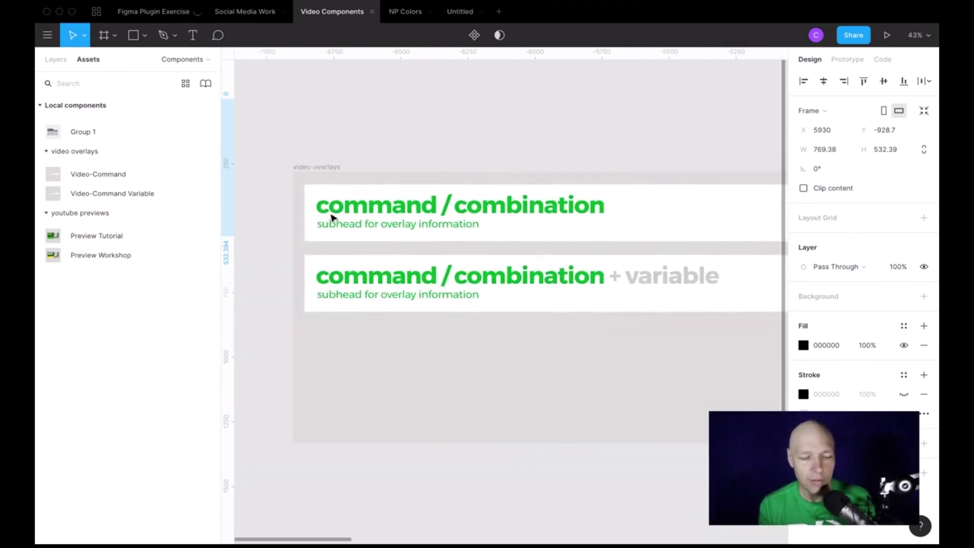
pyautogui.click(341, 211)
pyautogui.doubleClick(340, 208)
pyautogui.click(339, 207)
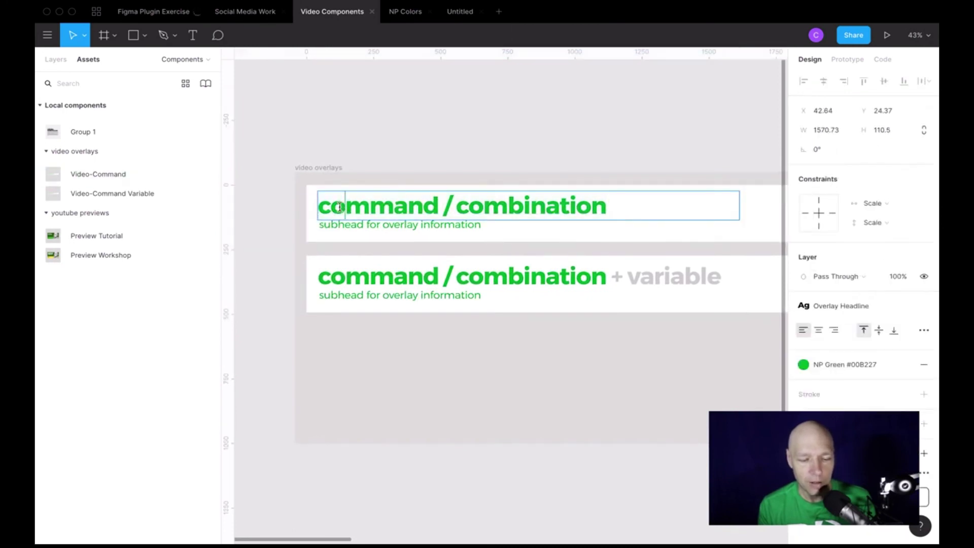
pyautogui.doubleClick(339, 207)
pyautogui.tripleClick(339, 207)
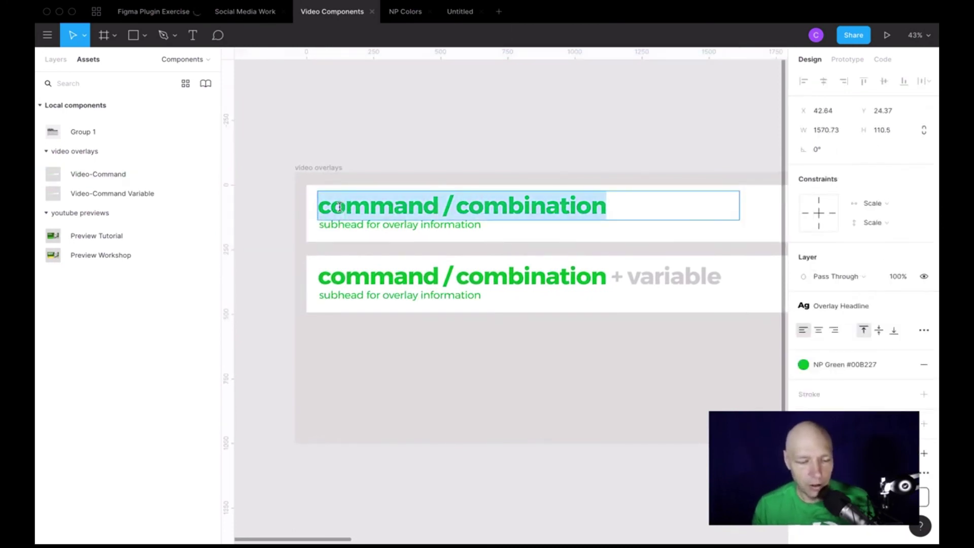
# - Inspect the text style of the subhead beneath that headline and select the whole Video-Command component
pyautogui.doubleClick(462, 226)
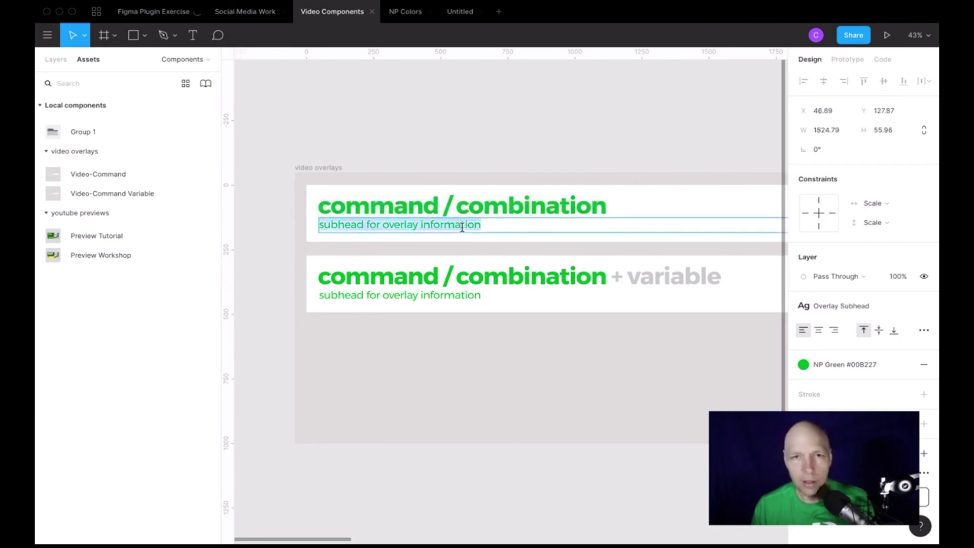
pyautogui.press('Escape')
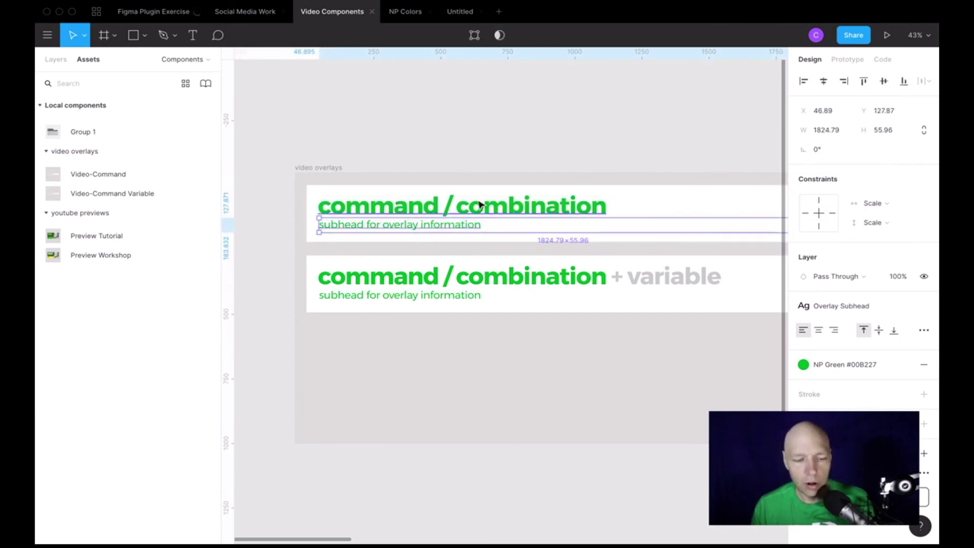
pyautogui.click(757, 217)
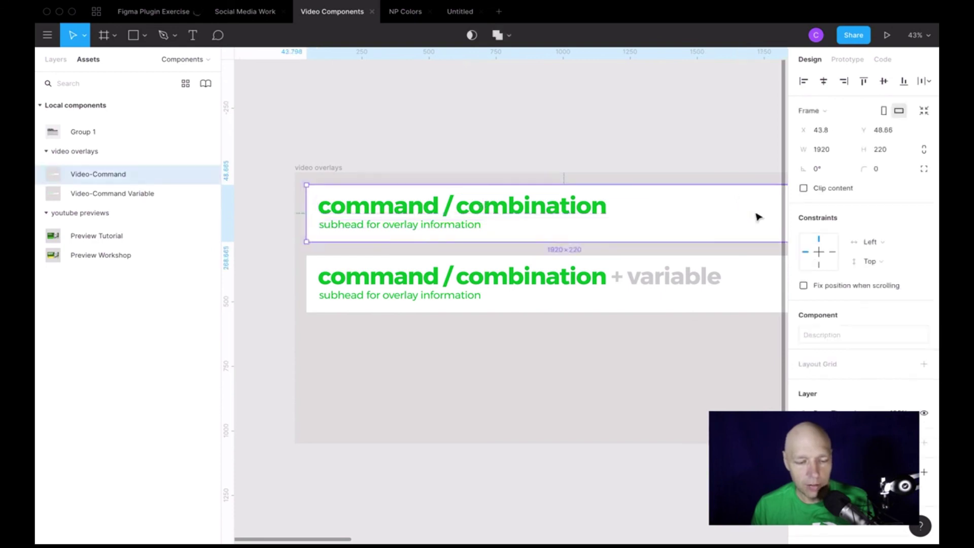